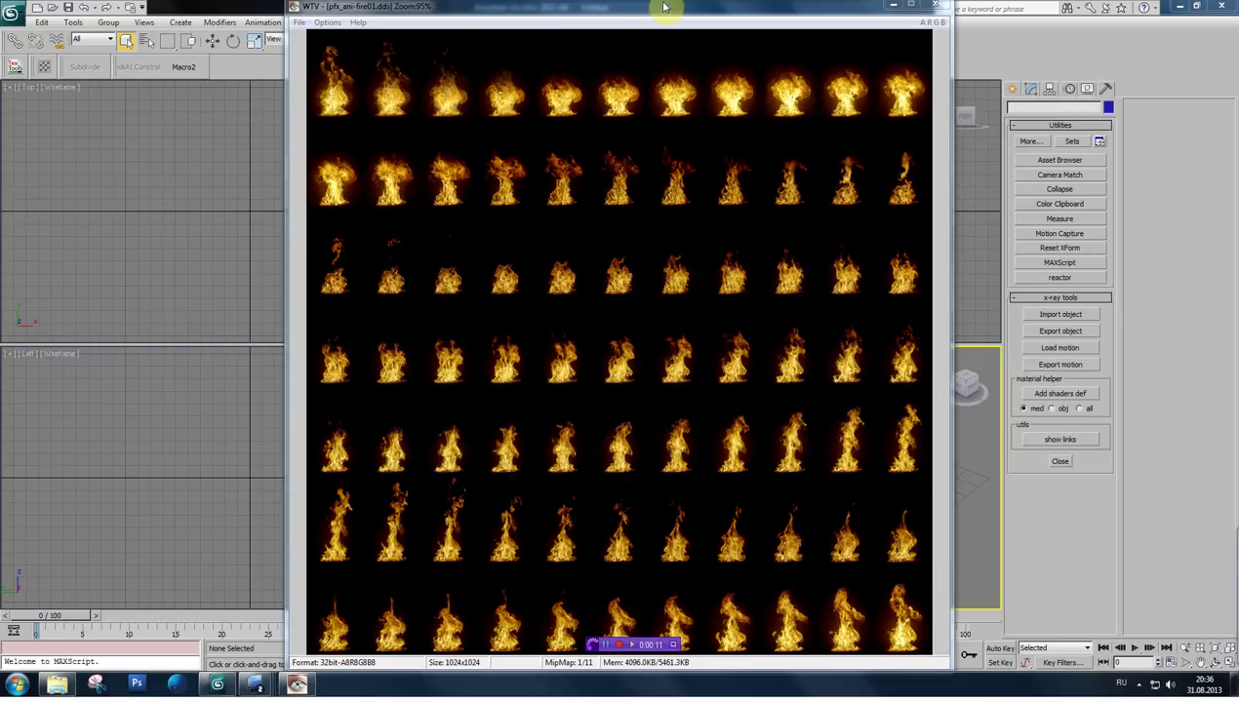
# - Close the WTV texture viewer window
pyautogui.moveTo(636, 16); pyautogui.dragTo(629, 13)
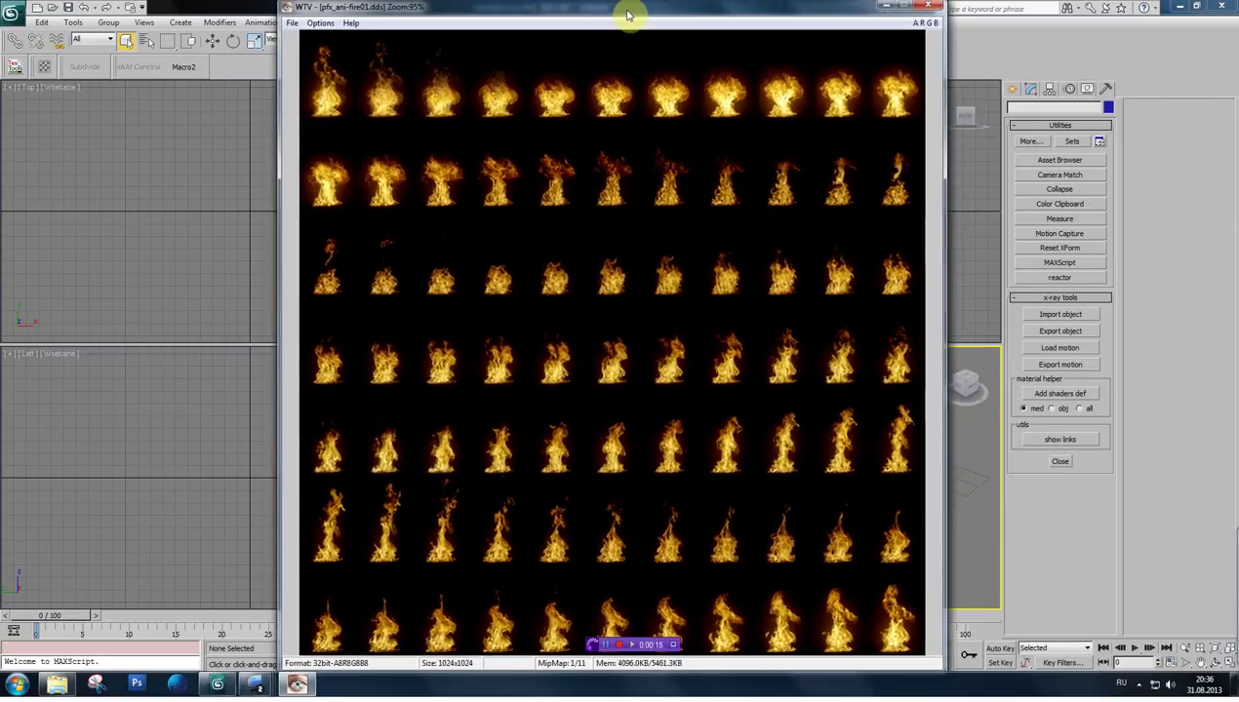
pyautogui.moveTo(629, 14); pyautogui.dragTo(621, 10)
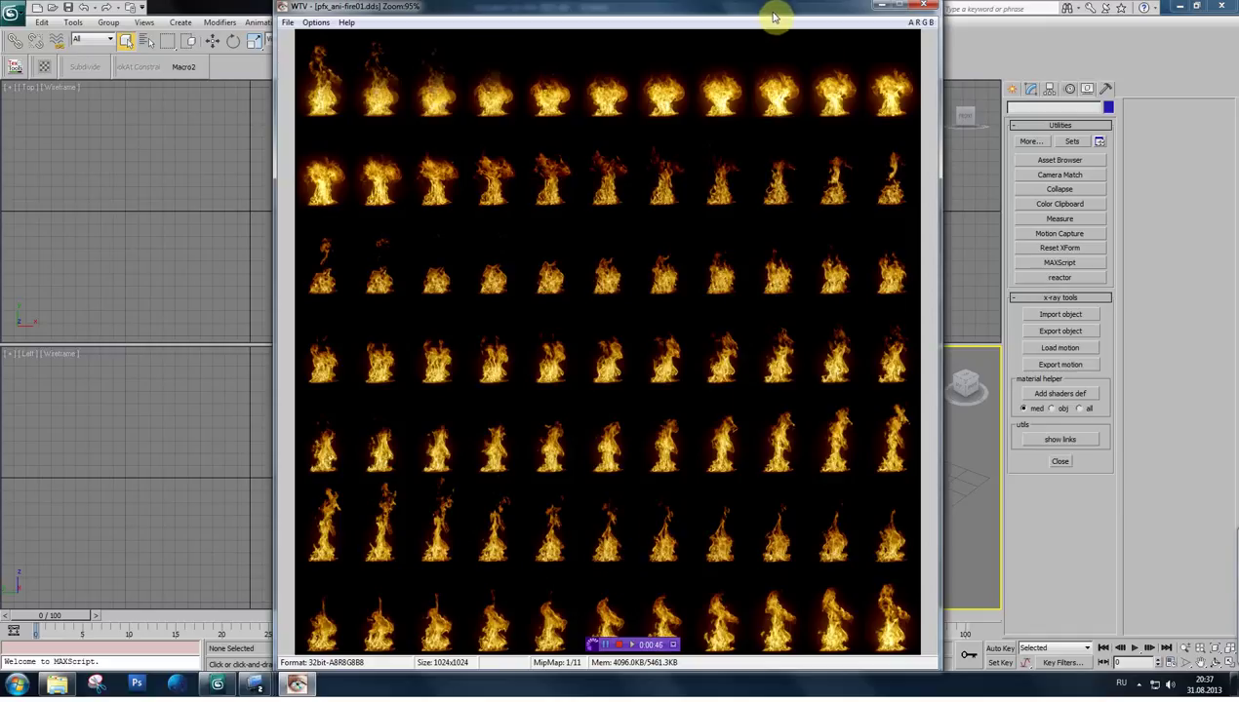
pyautogui.click(923, 7)
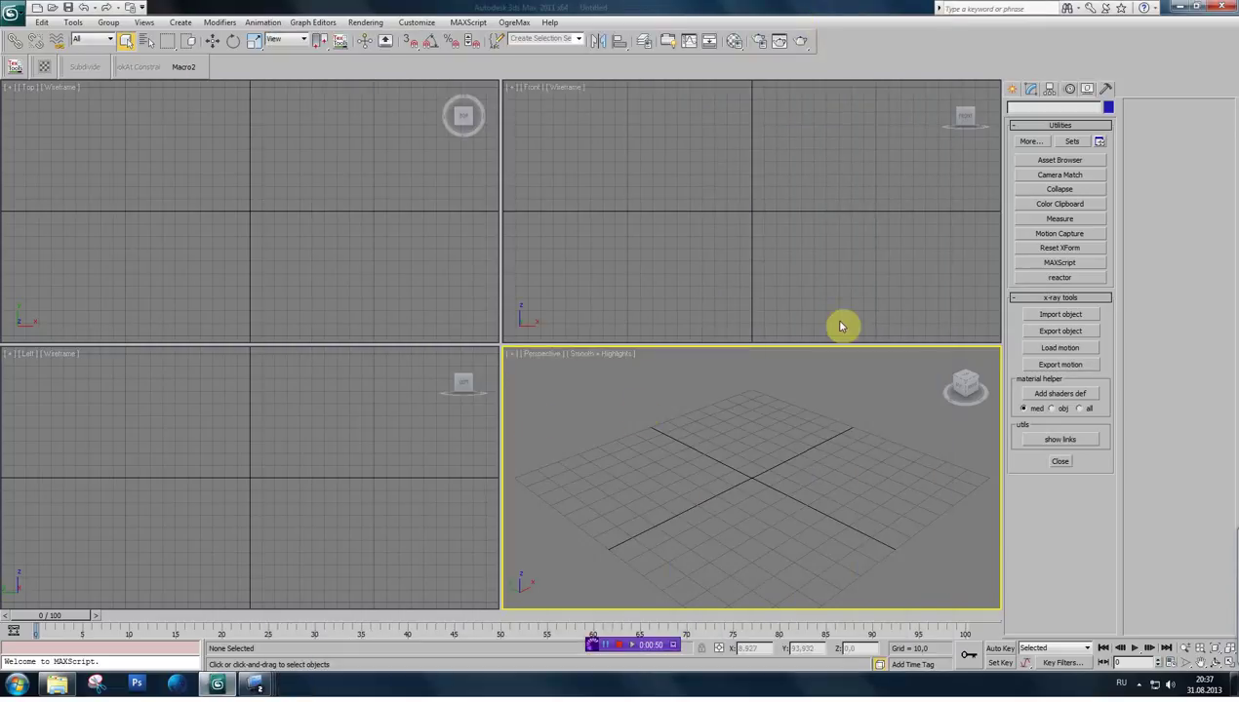
# - Open the x-ray tools object import window from the Utilities panel
pyautogui.click(1016, 91)
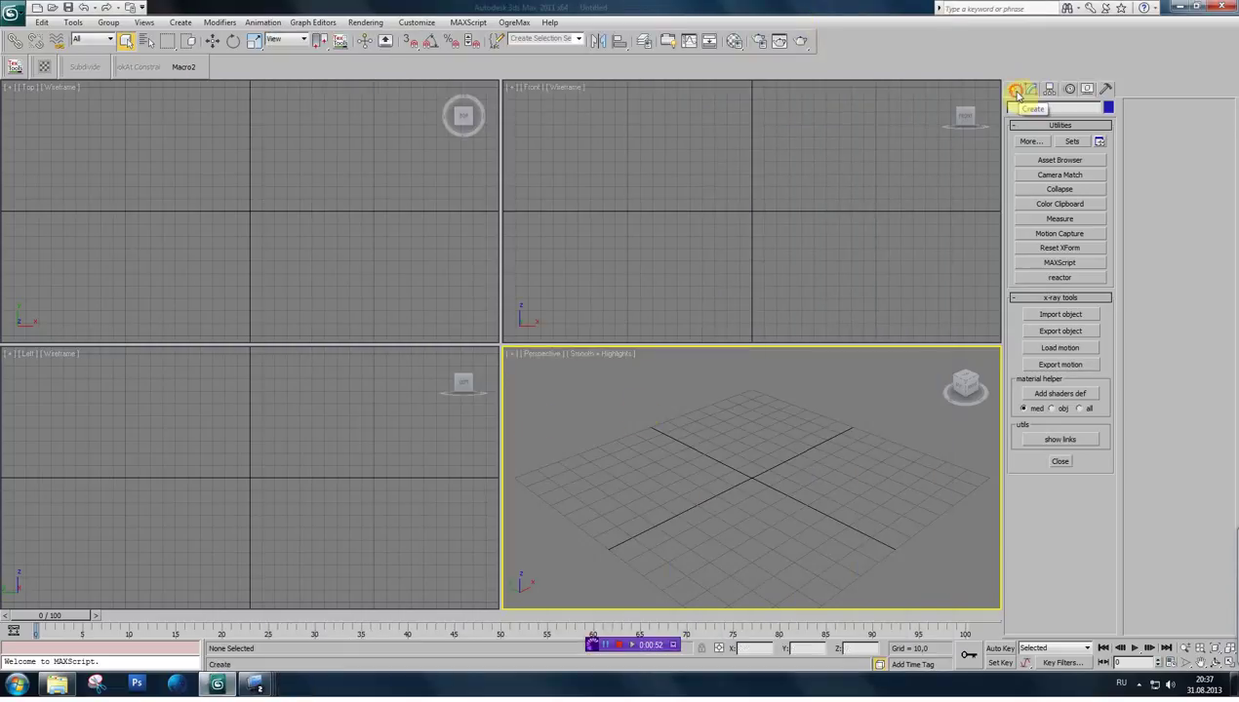
pyautogui.click(1034, 128)
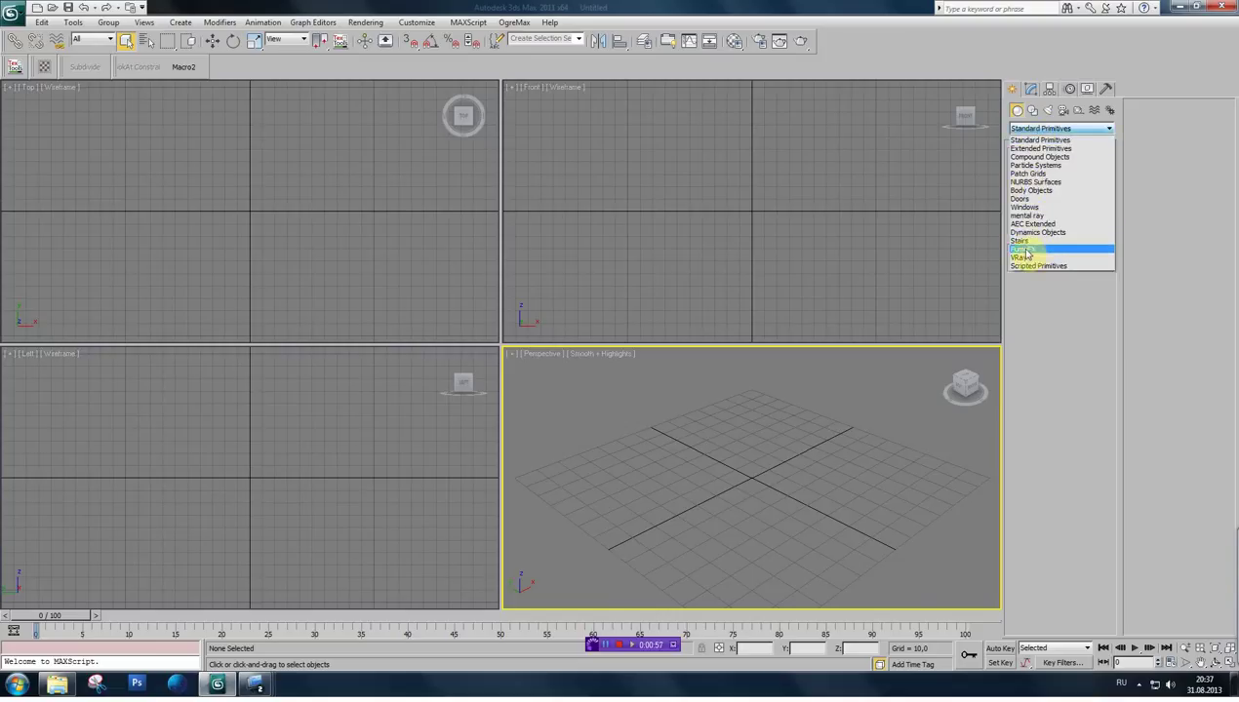
pyautogui.click(1129, 76)
pyautogui.click(1106, 90)
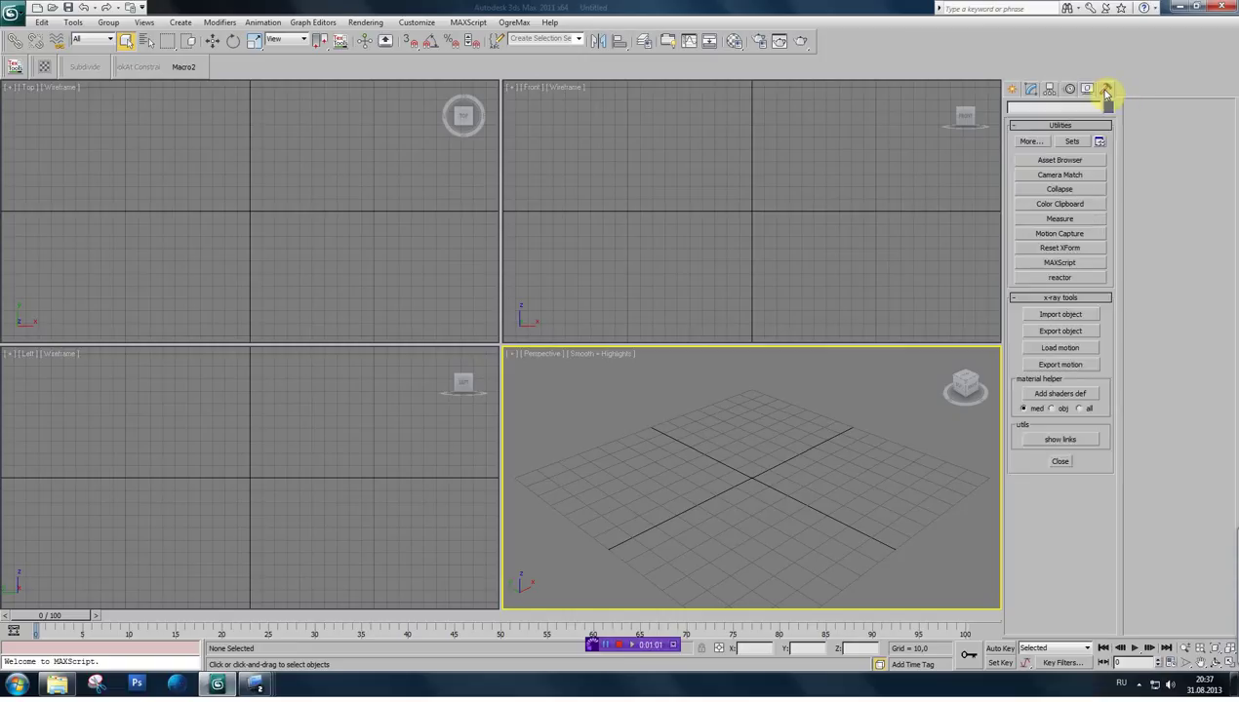
pyautogui.click(1070, 316)
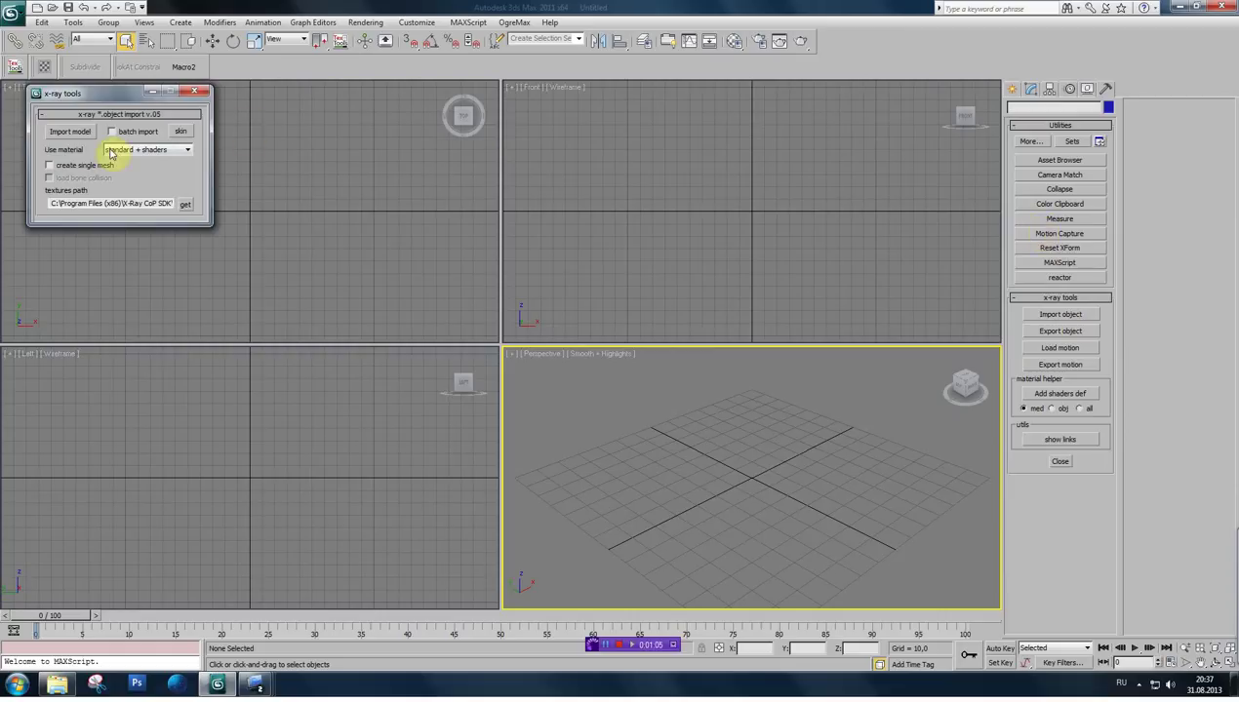
# - Import fireplace_1.object from editors > rawdata > objects > kolhoz > fireplace, then close x-ray tools
pyautogui.click(70, 132)
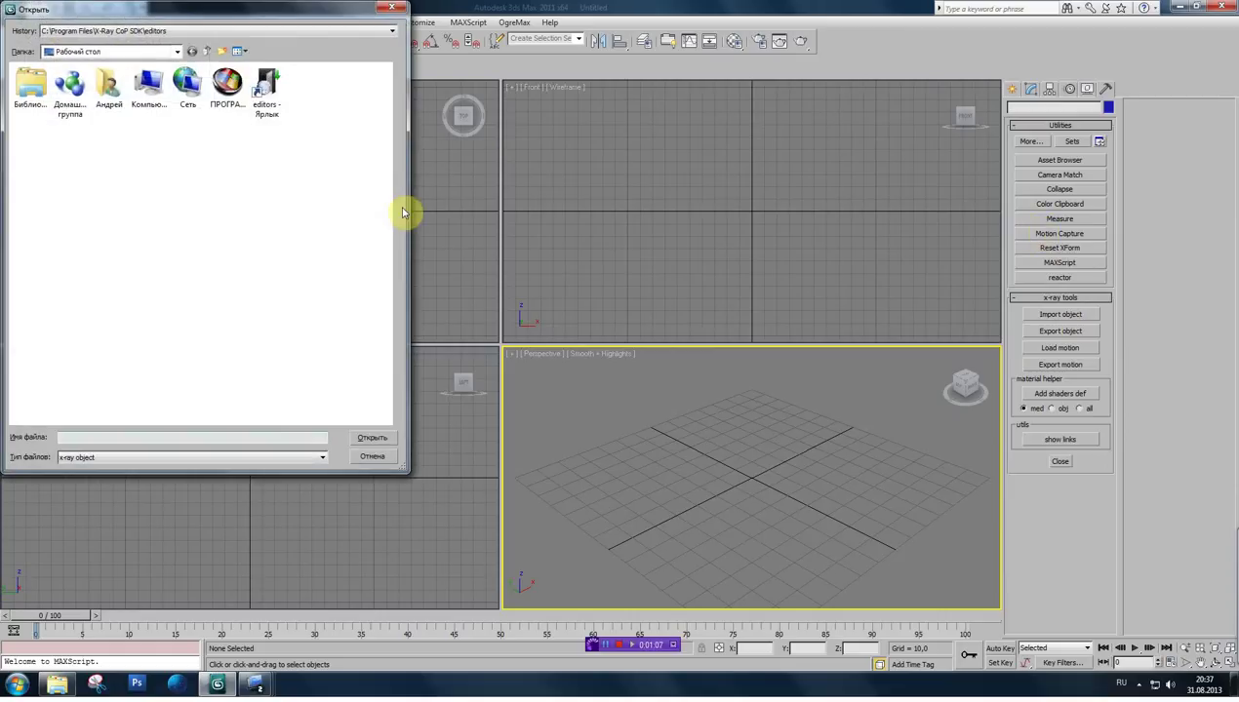
pyautogui.doubleClick(265, 97)
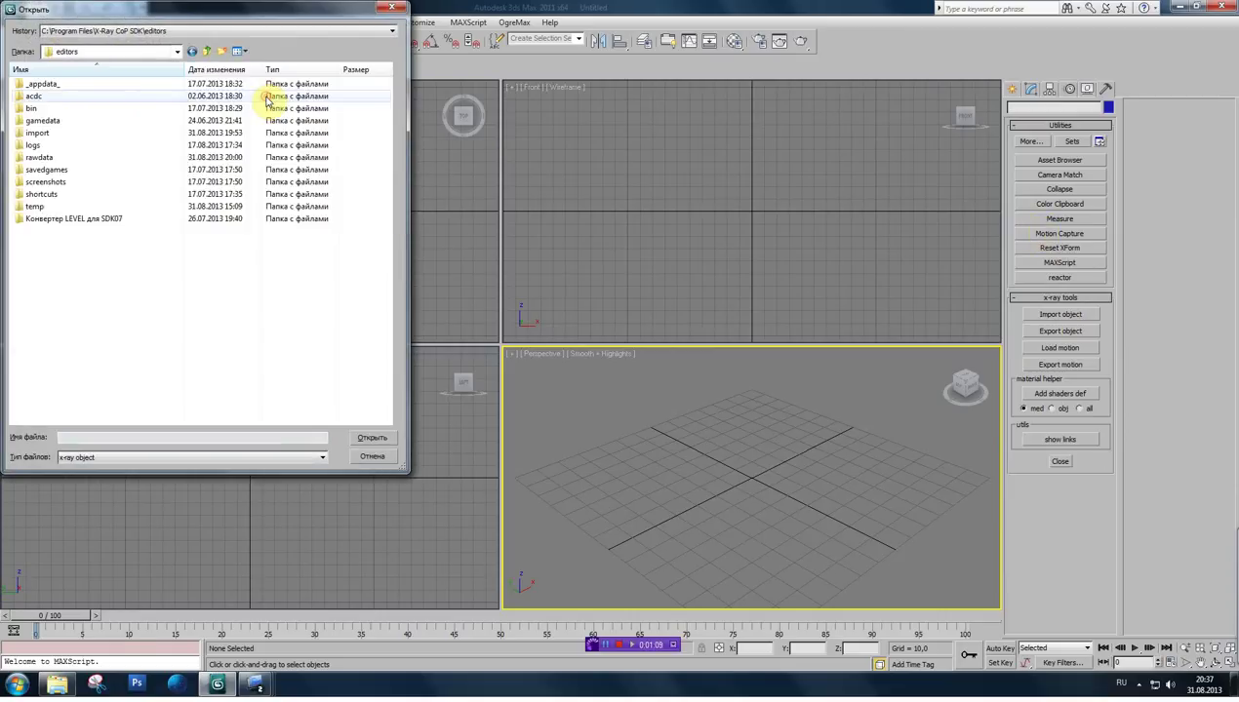
pyautogui.doubleClick(39, 158)
pyautogui.doubleClick(38, 121)
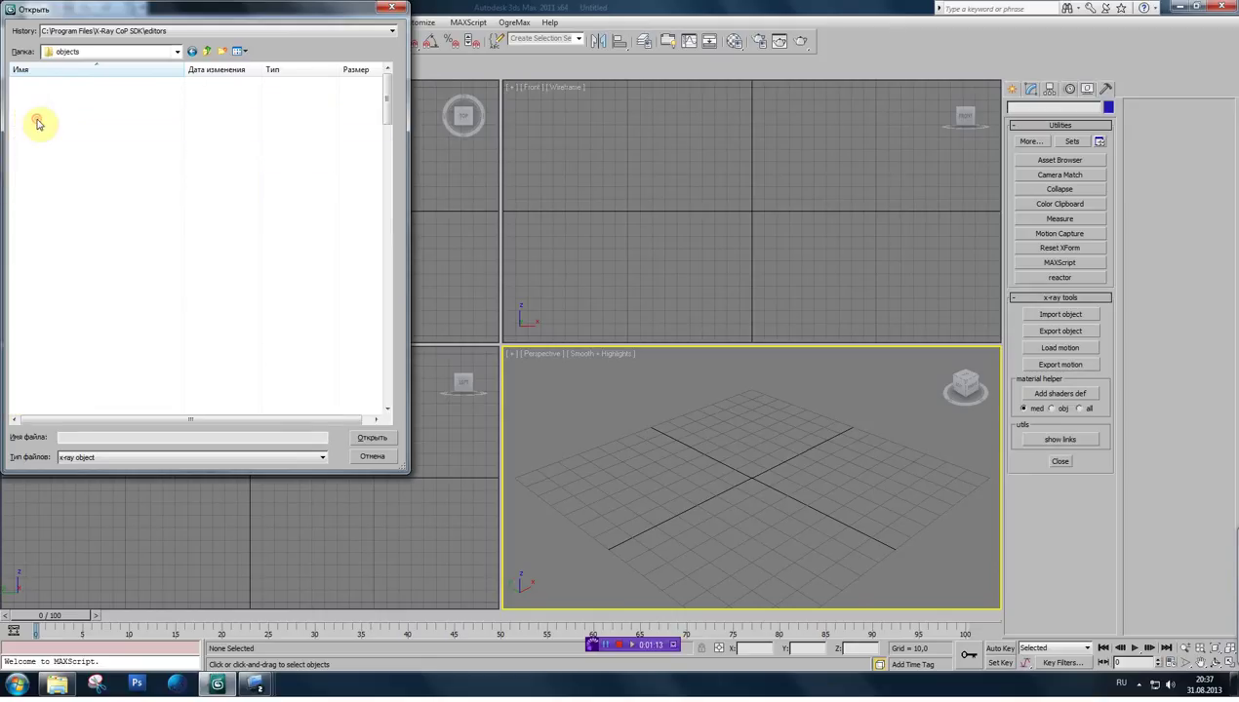
pyautogui.doubleClick(35, 281)
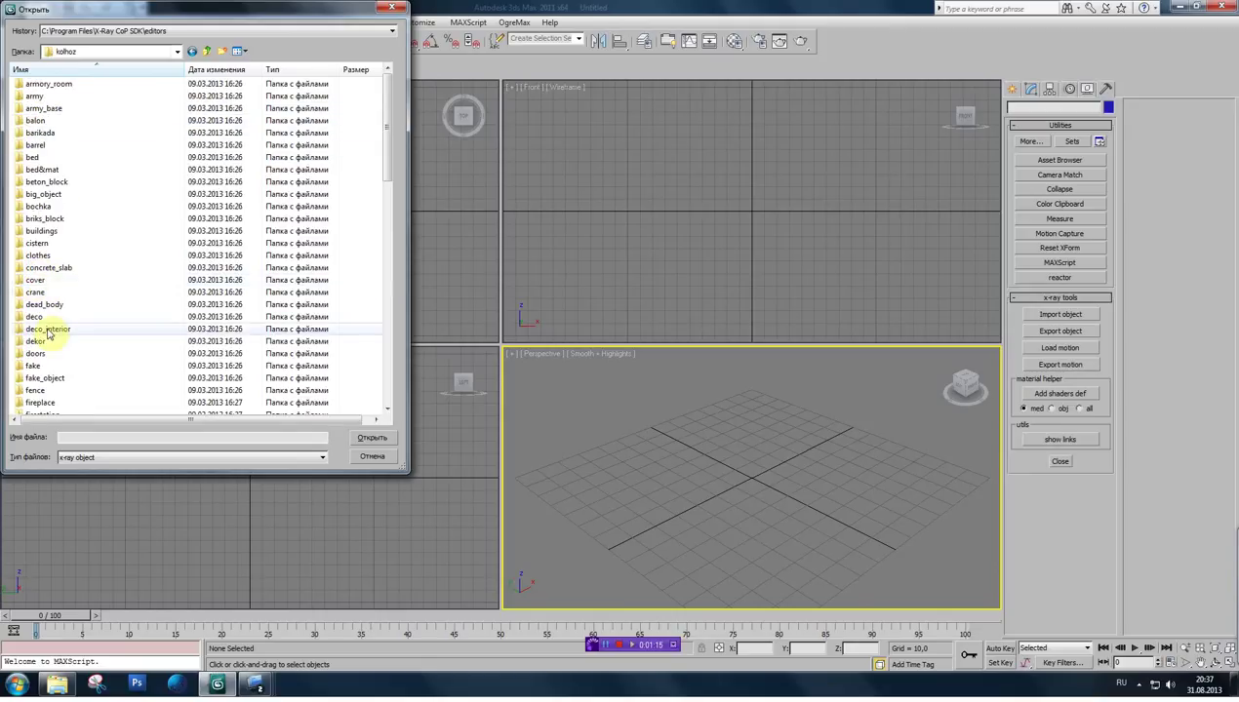
pyautogui.scroll(-2, 51, 369)
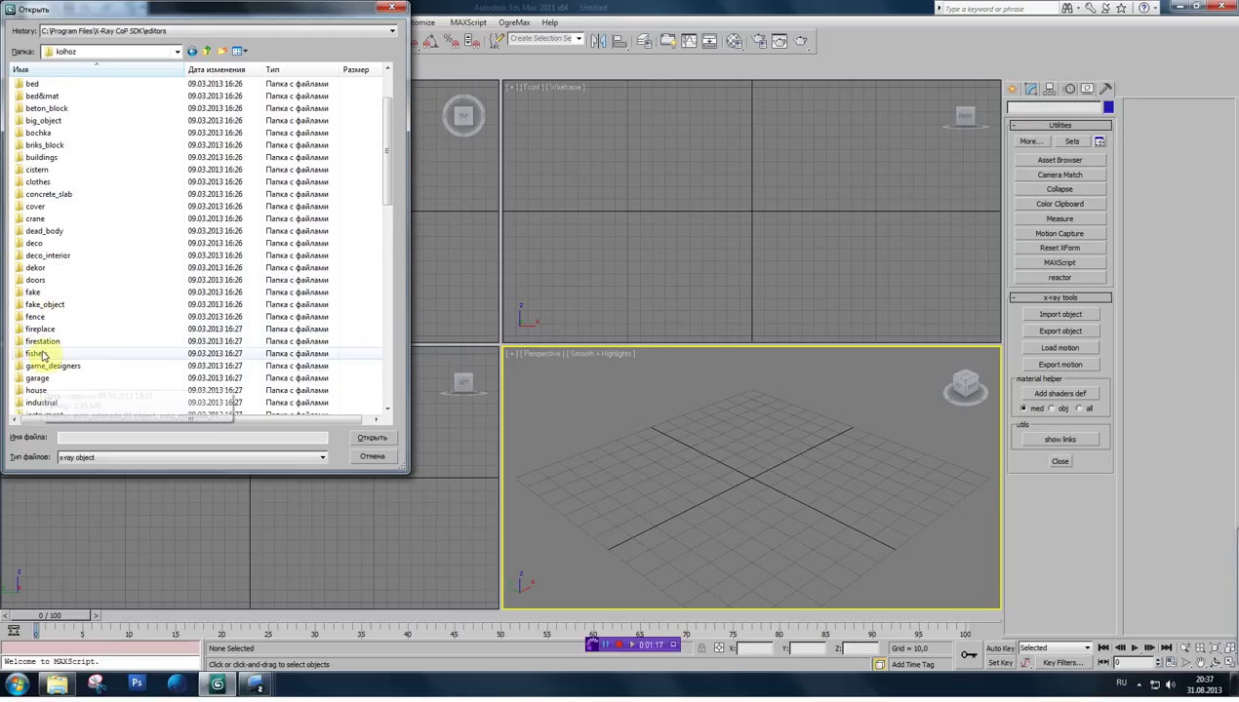
pyautogui.doubleClick(42, 334)
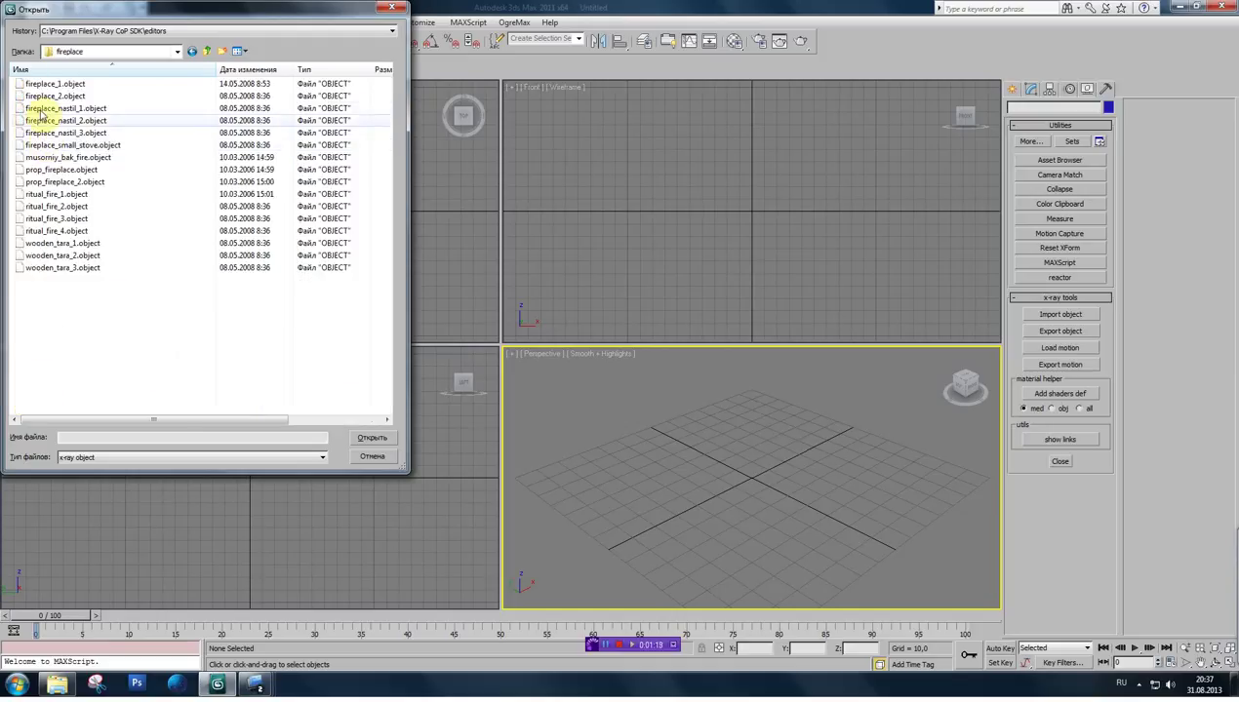
pyautogui.click(56, 84)
pyautogui.click(371, 437)
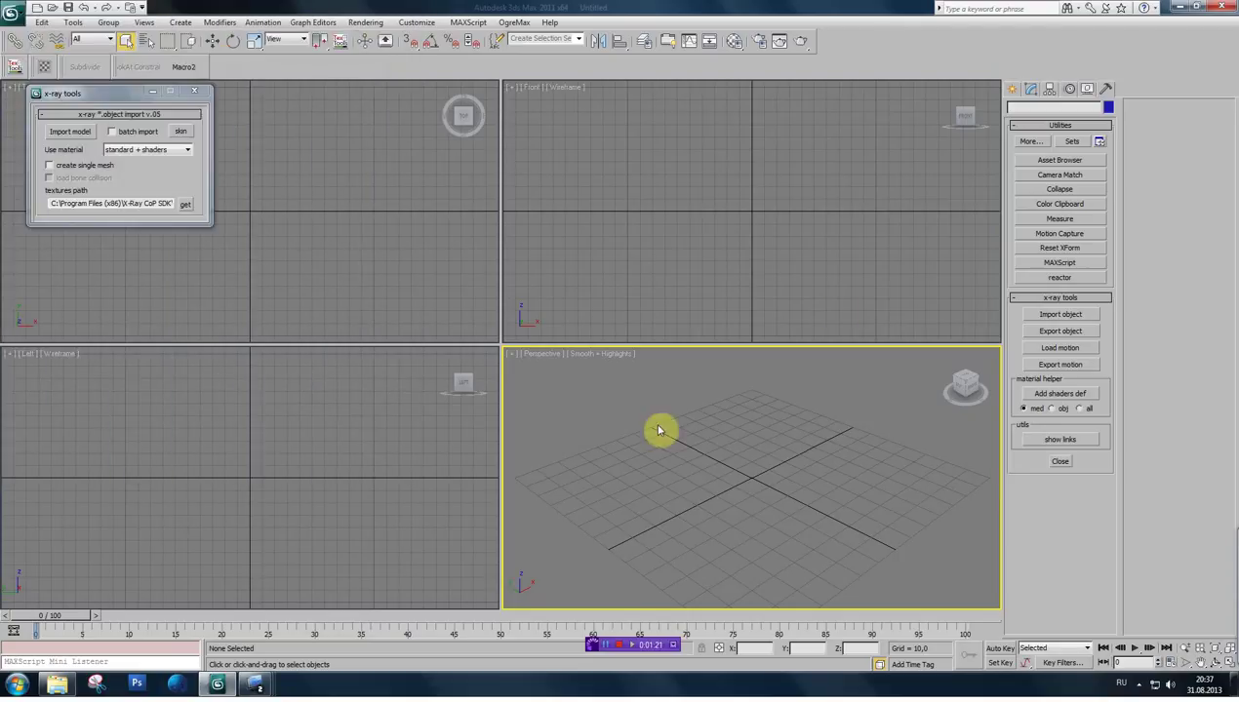
pyautogui.click(201, 93)
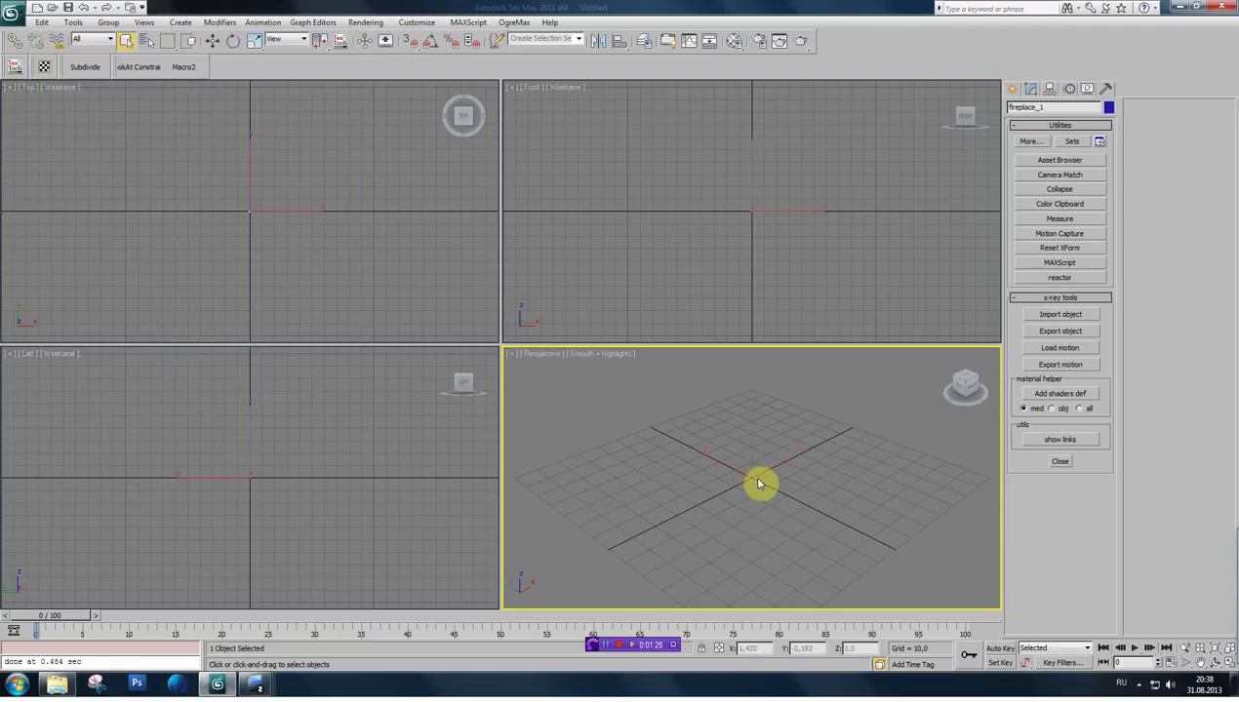
# - Frame the fireplace model and select its material ID 1 polygons in Editable Mesh
pyautogui.press('z')
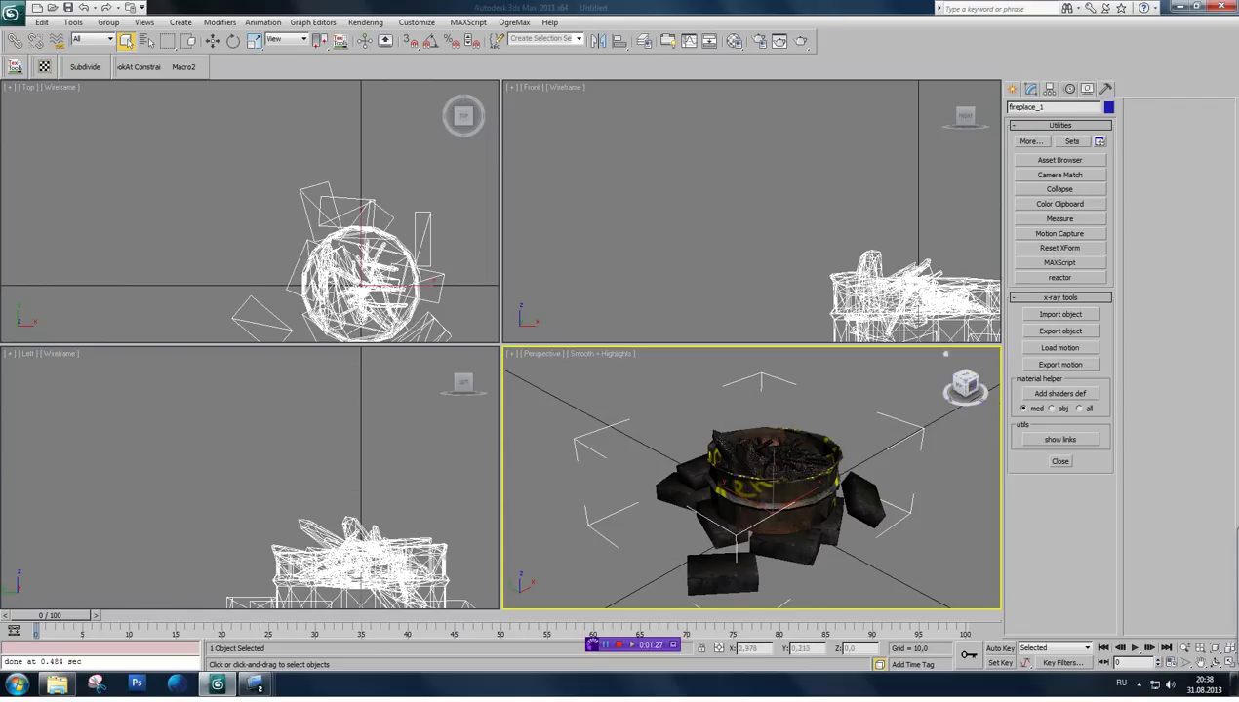
pyautogui.moveTo(965, 387); pyautogui.dragTo(985, 390)
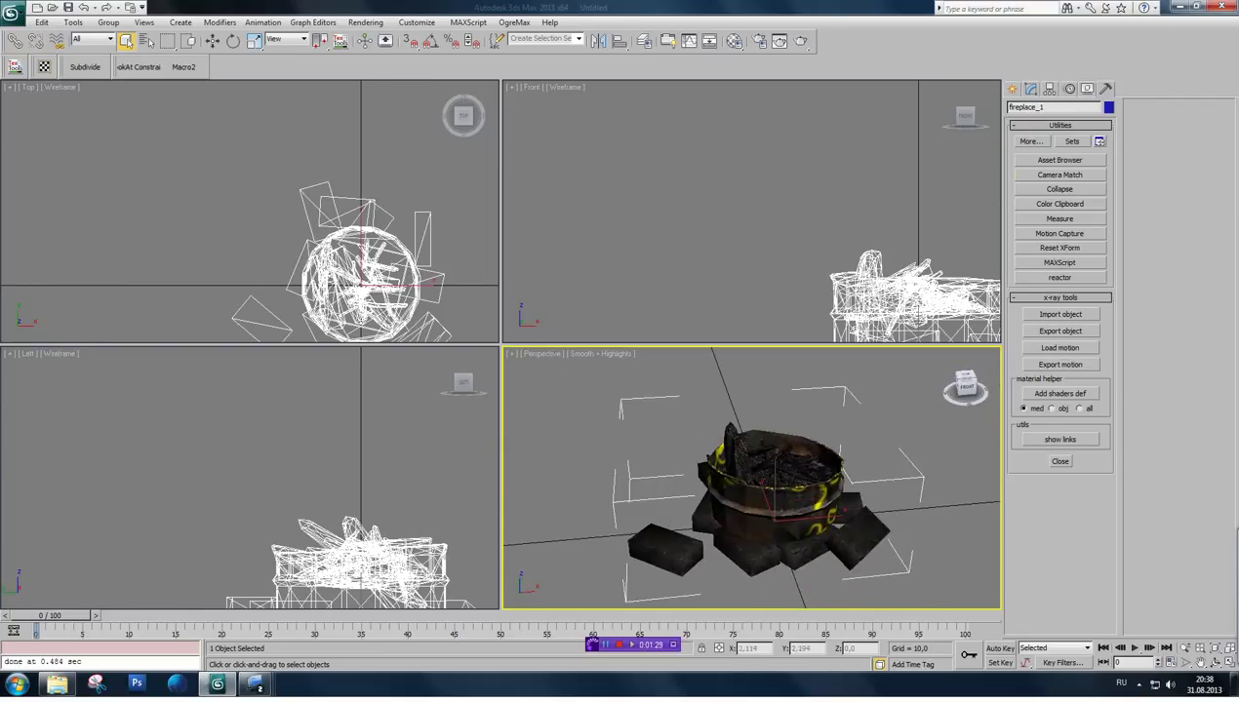
pyautogui.click(1031, 88)
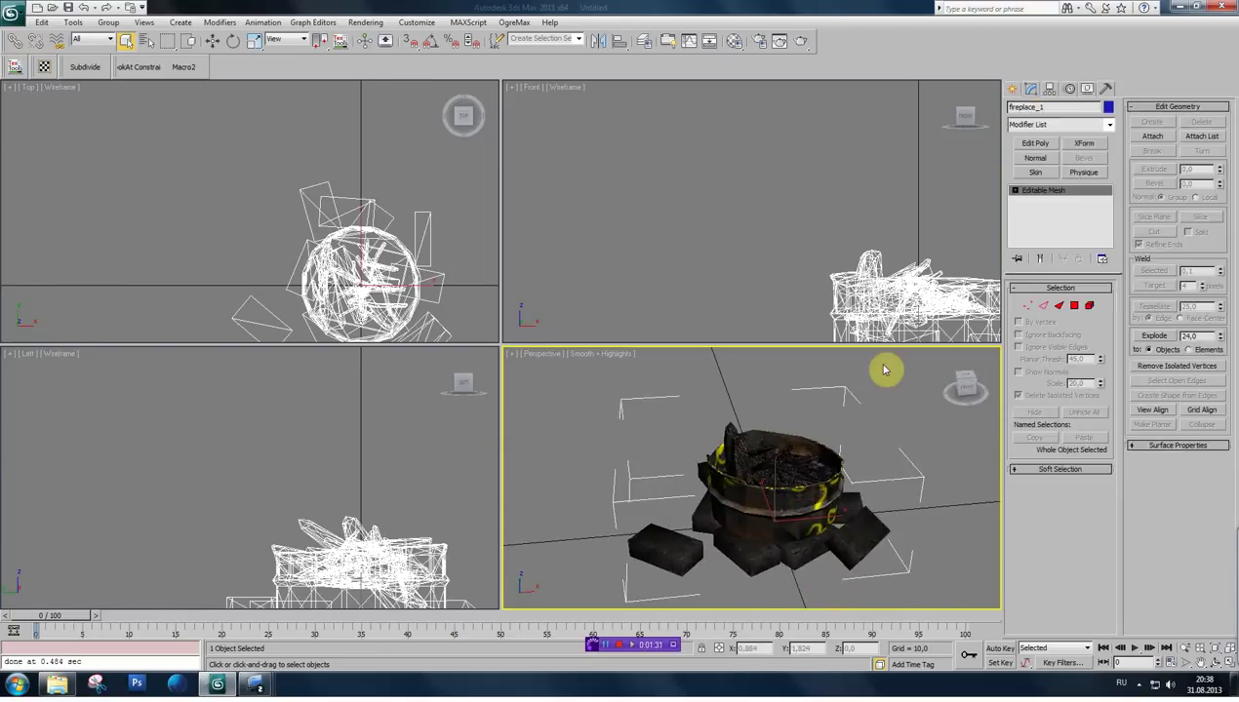
pyautogui.click(1074, 308)
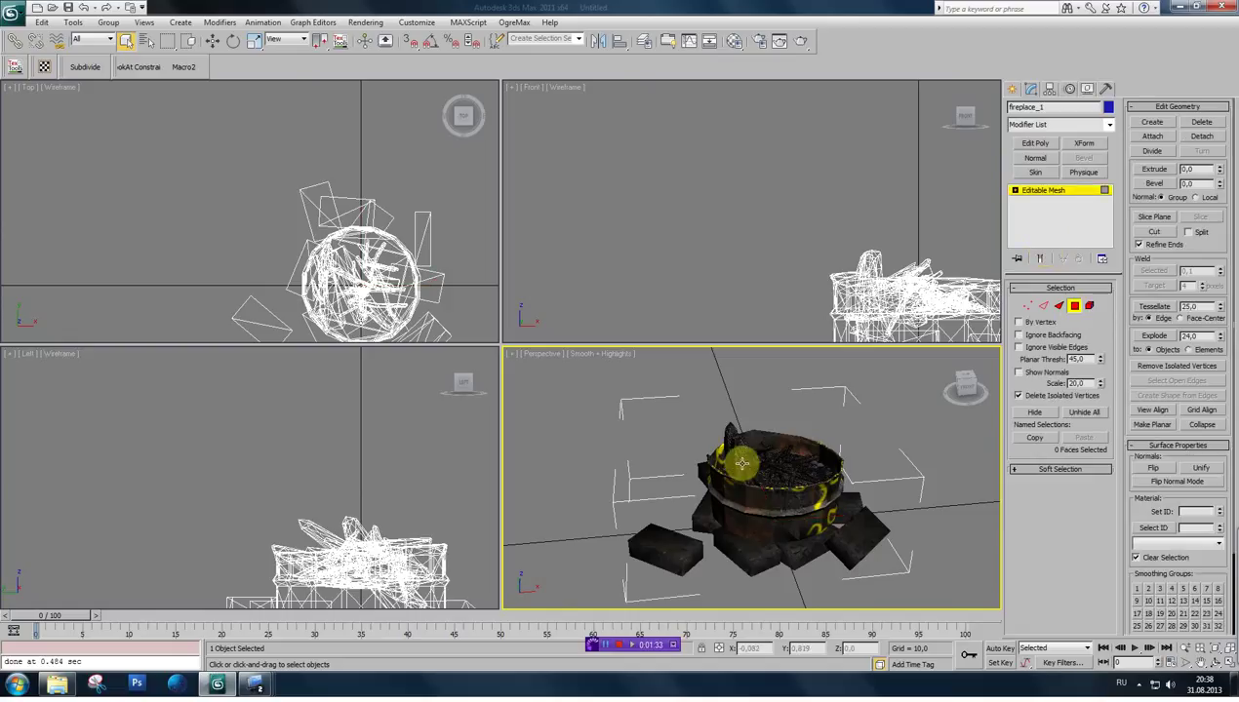
pyautogui.click(735, 460)
pyautogui.click(1154, 527)
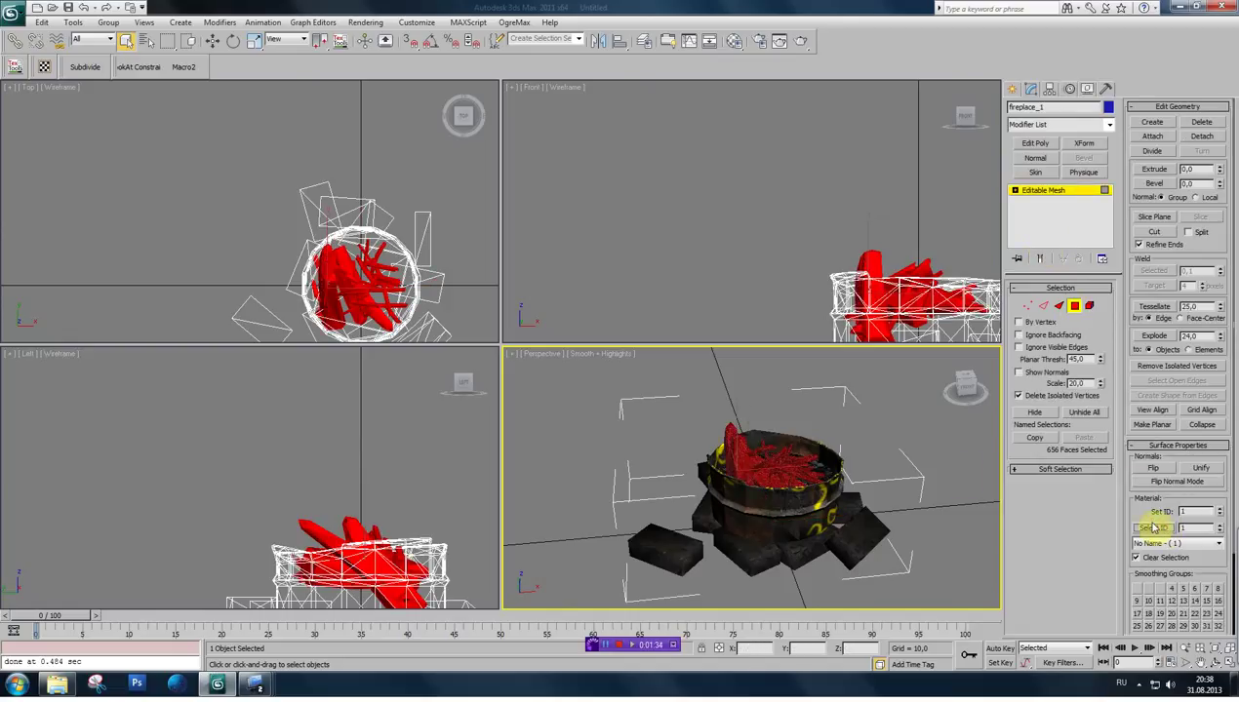
# - Invert the selection and delete the bowl and stone faces, leaving the burnt logs
pyautogui.moveTo(968, 389)
pyautogui.mouseDown()
pyautogui.moveTo(985, 388)
pyautogui.moveTo(894, 473)
pyautogui.mouseUp()
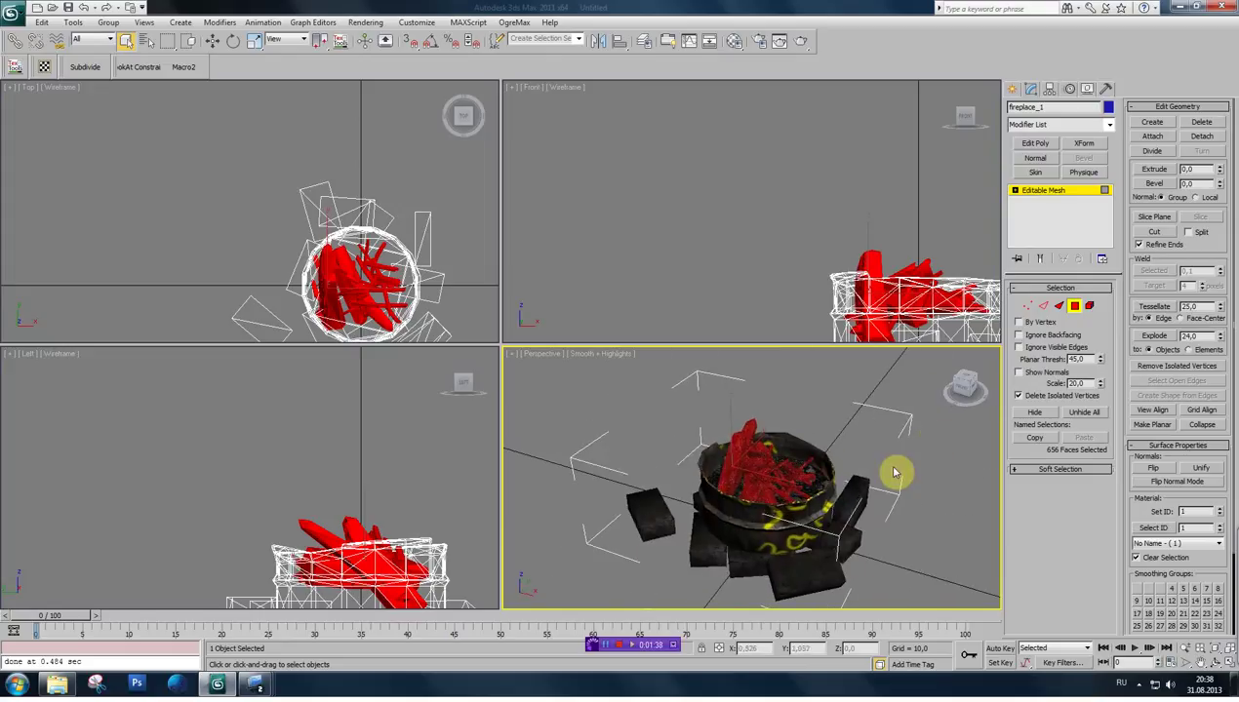
pyautogui.hotkey('ctrl', 'i')
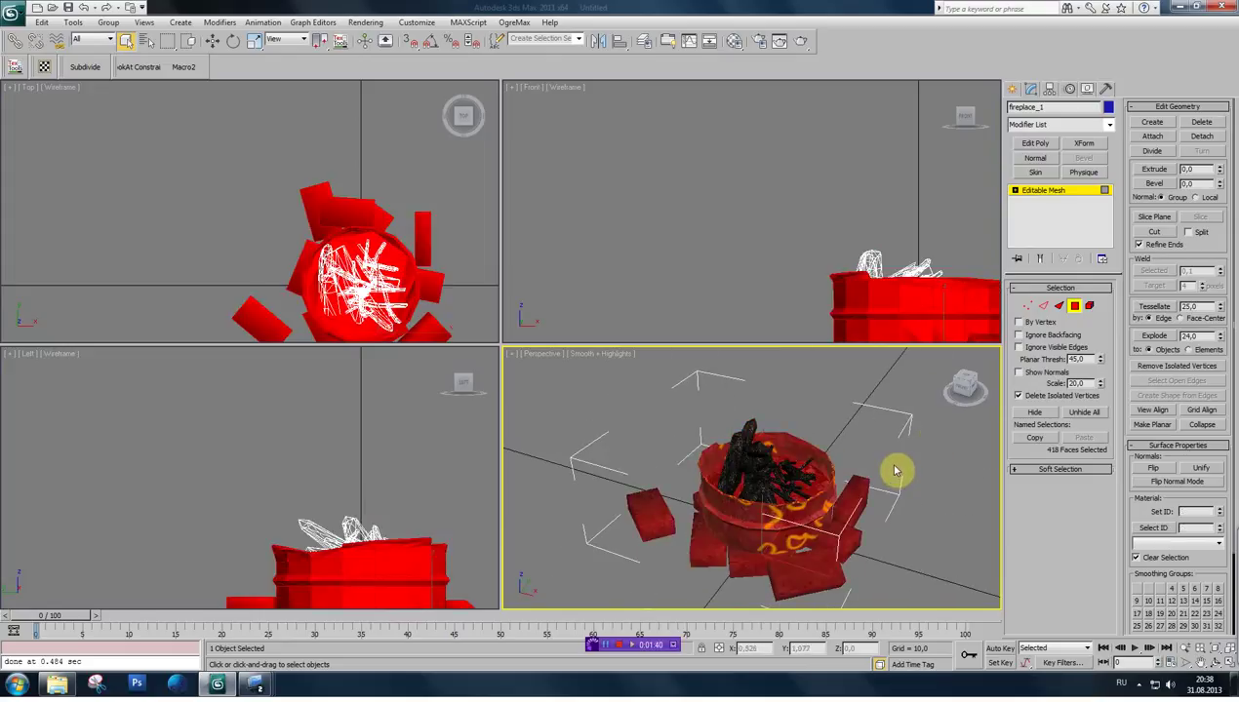
pyautogui.press('Delete')
pyautogui.moveTo(959, 388); pyautogui.dragTo(958, 383)
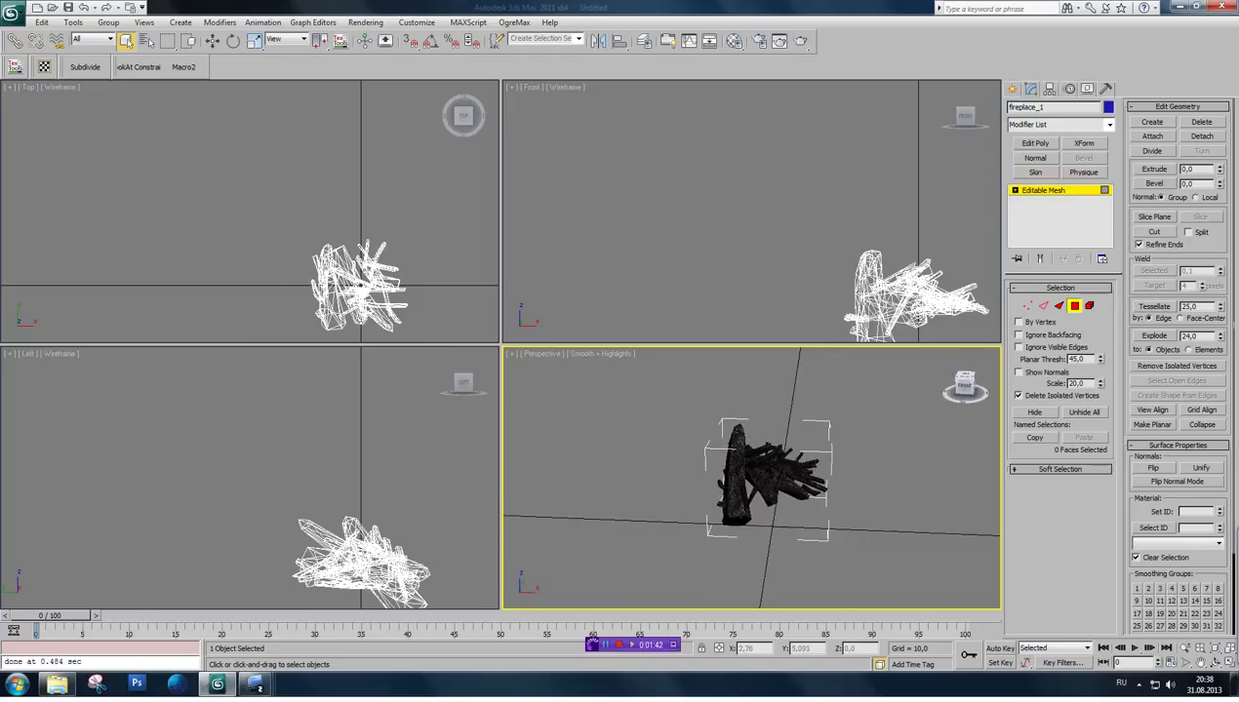
pyautogui.click(1015, 90)
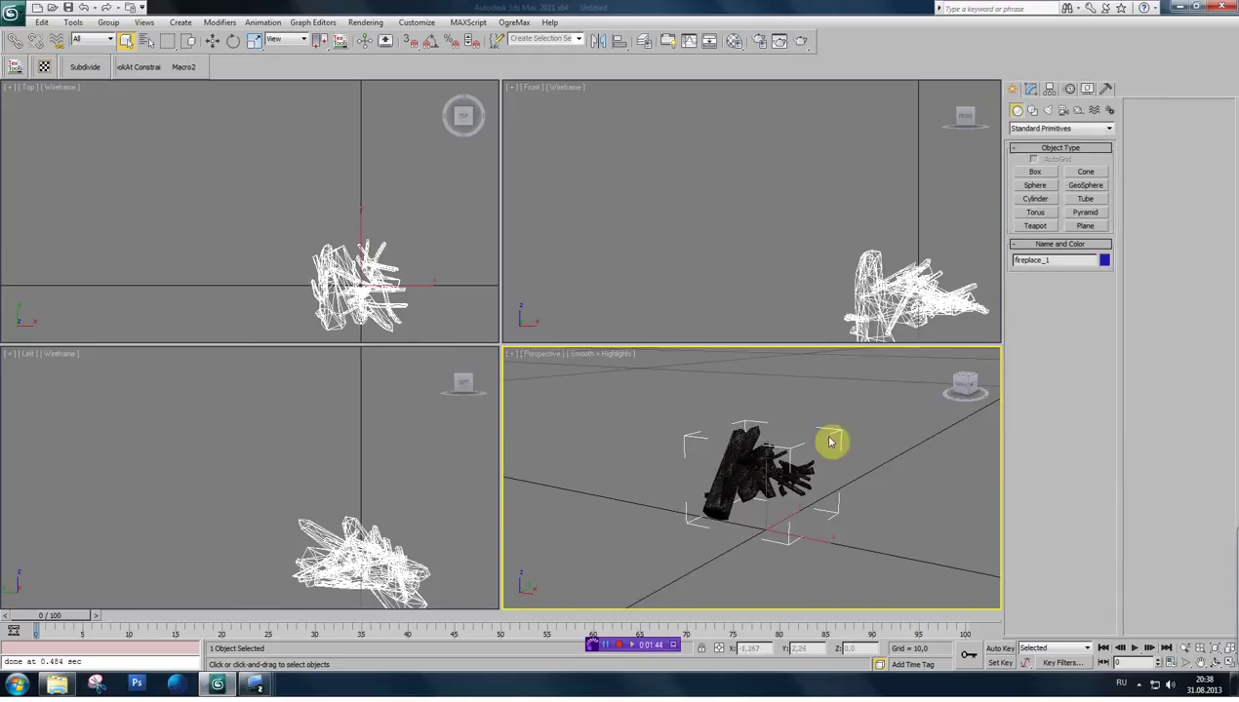
# - Uniformly scale the burnt-log model up to about 1297% and zoom extents
pyautogui.click(962, 387)
pyautogui.keyDown('alt'); pyautogui.moveTo(844, 498); pyautogui.dragTo(728, 409, button='middle'); pyautogui.keyUp('alt')
pyautogui.click(254, 42)
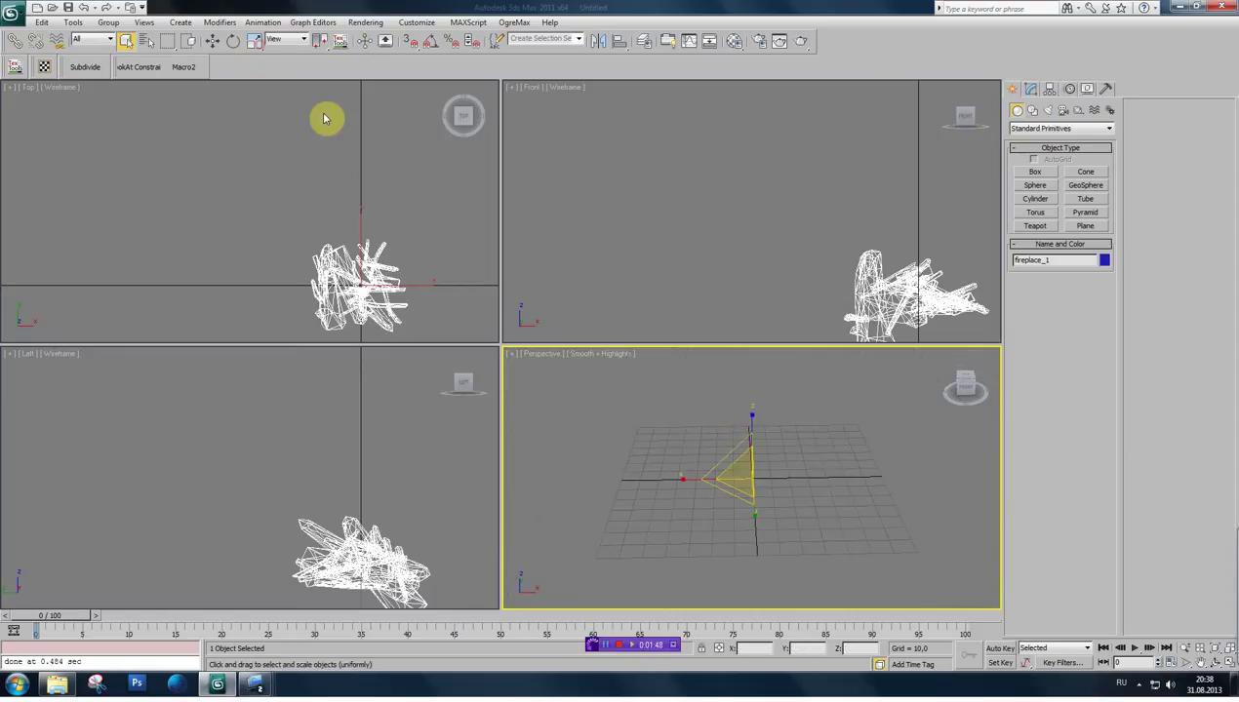
pyautogui.moveTo(741, 476)
pyautogui.mouseDown()
pyautogui.moveTo(884, 258)
pyautogui.moveTo(732, 497)
pyautogui.moveTo(805, 312)
pyautogui.moveTo(782, 359)
pyautogui.moveTo(950, 495)
pyautogui.mouseUp()
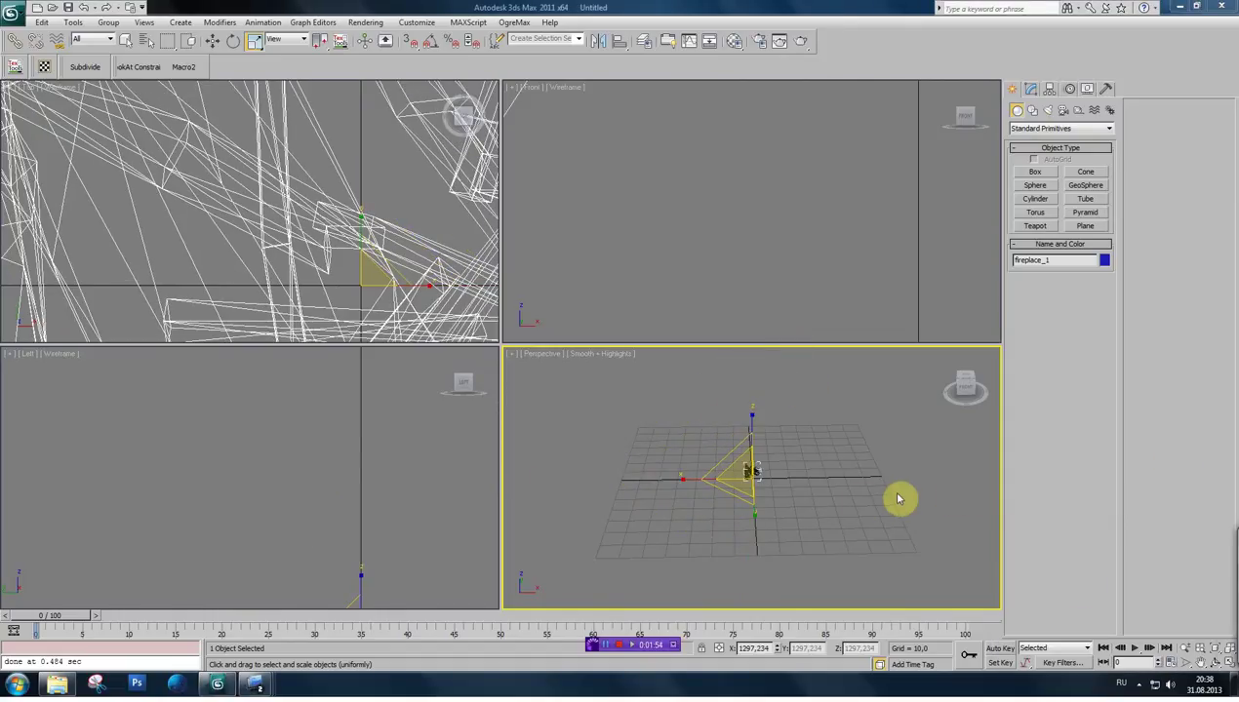
pyautogui.click(1228, 649)
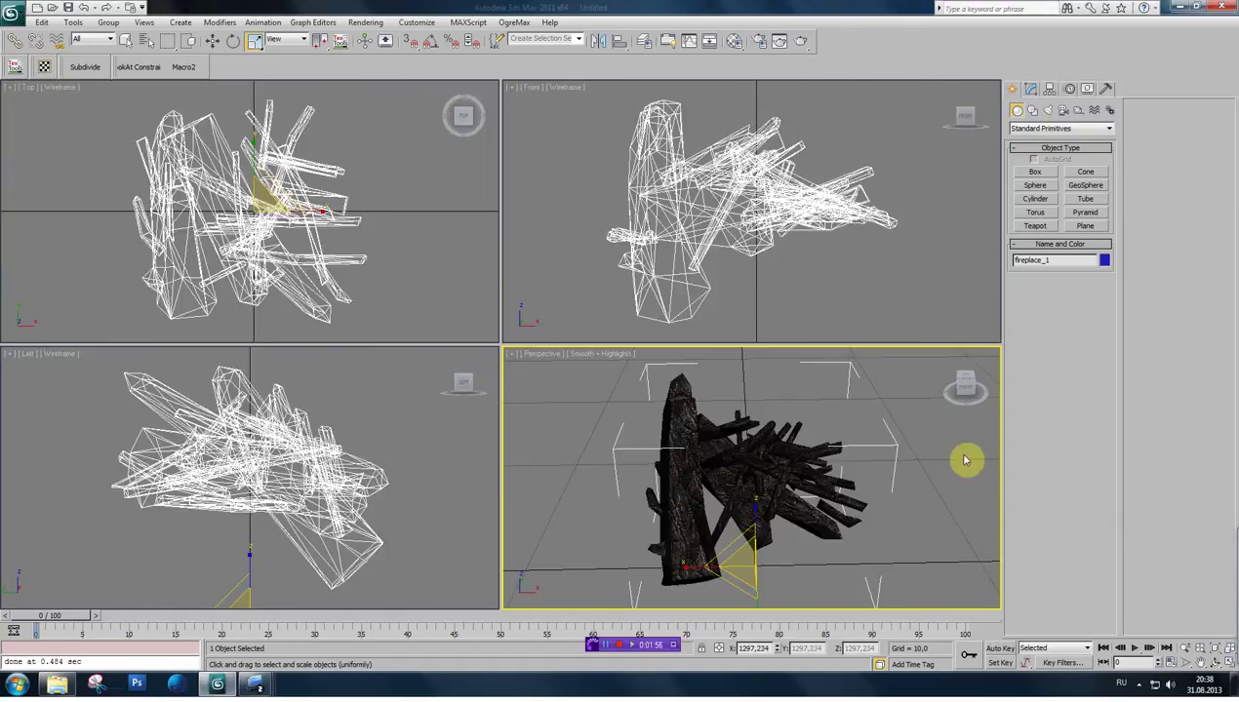
# - Maximize the Perspective viewport at an angled corner view of the logs
pyautogui.moveTo(971, 392); pyautogui.dragTo(890, 476)
pyautogui.hotkey('shift', 'z')
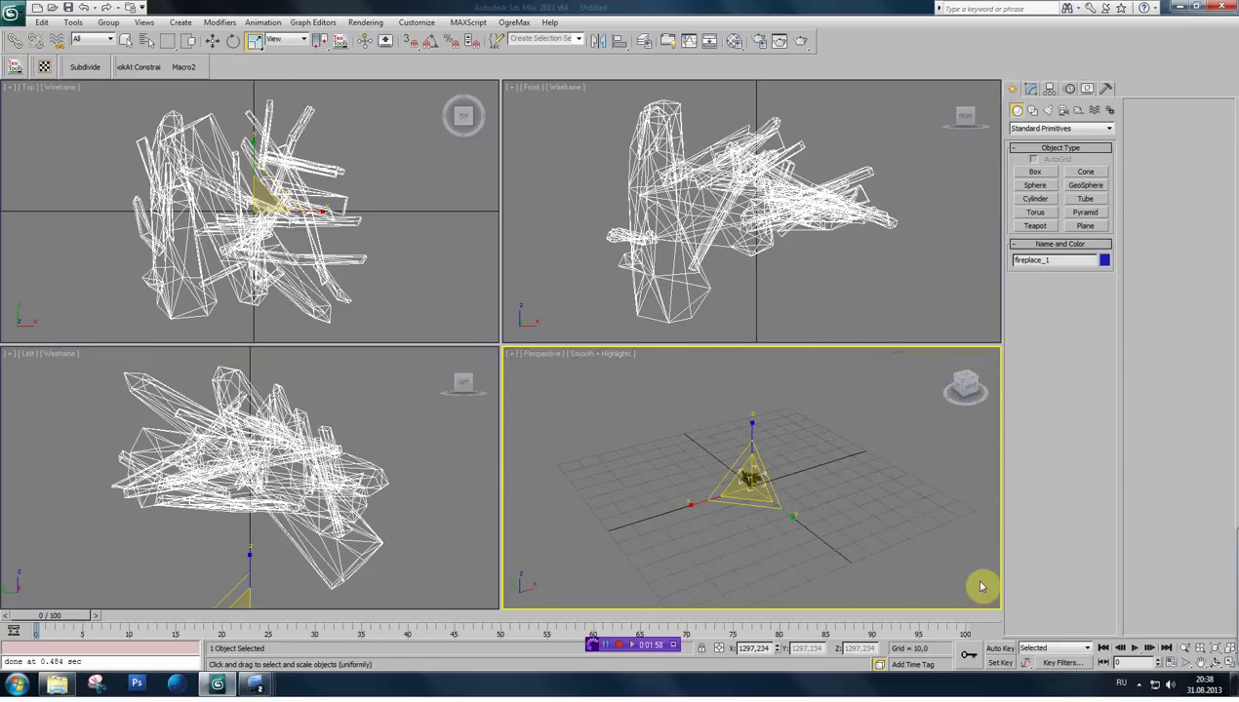
pyautogui.click(1230, 663)
pyautogui.click(963, 120)
pyautogui.click(956, 127)
# - Switch the Create panel's object category to FumeFX
pyautogui.click(1030, 89)
pyautogui.click(1012, 89)
pyautogui.click(1037, 131)
pyautogui.click(1018, 251)
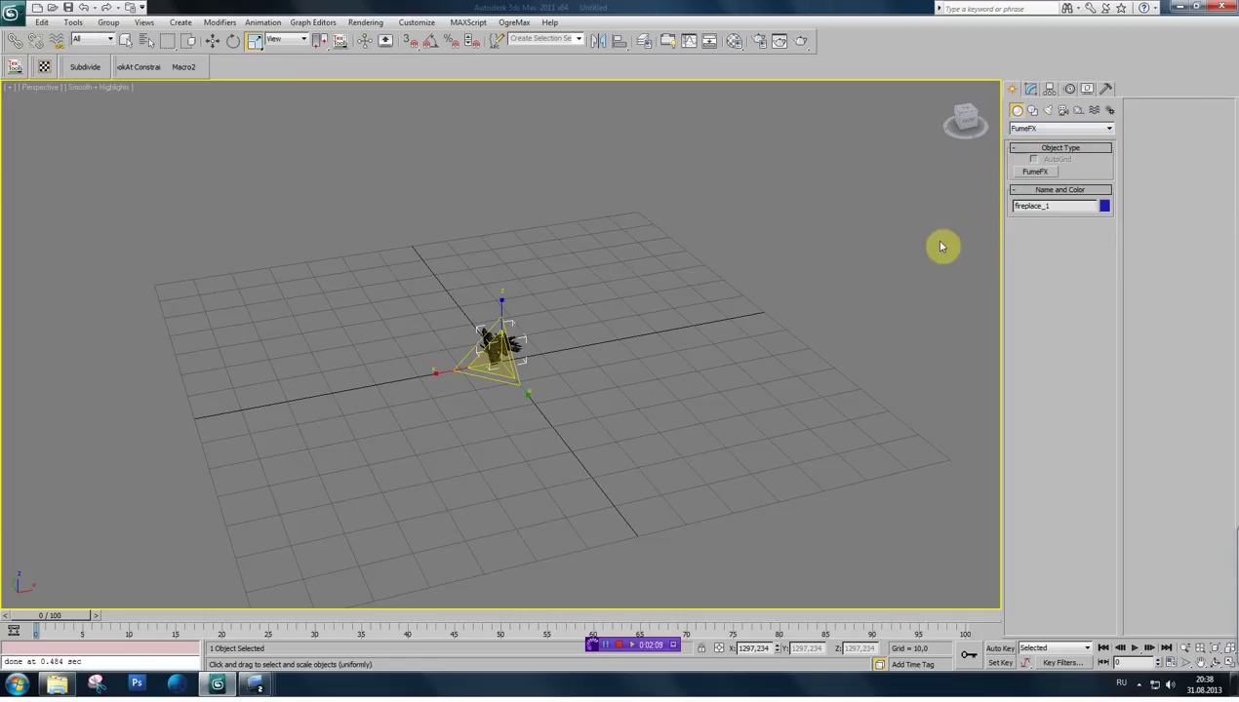
# - Draw a FumeFX grid around the burnt-log model
pyautogui.click(1033, 172)
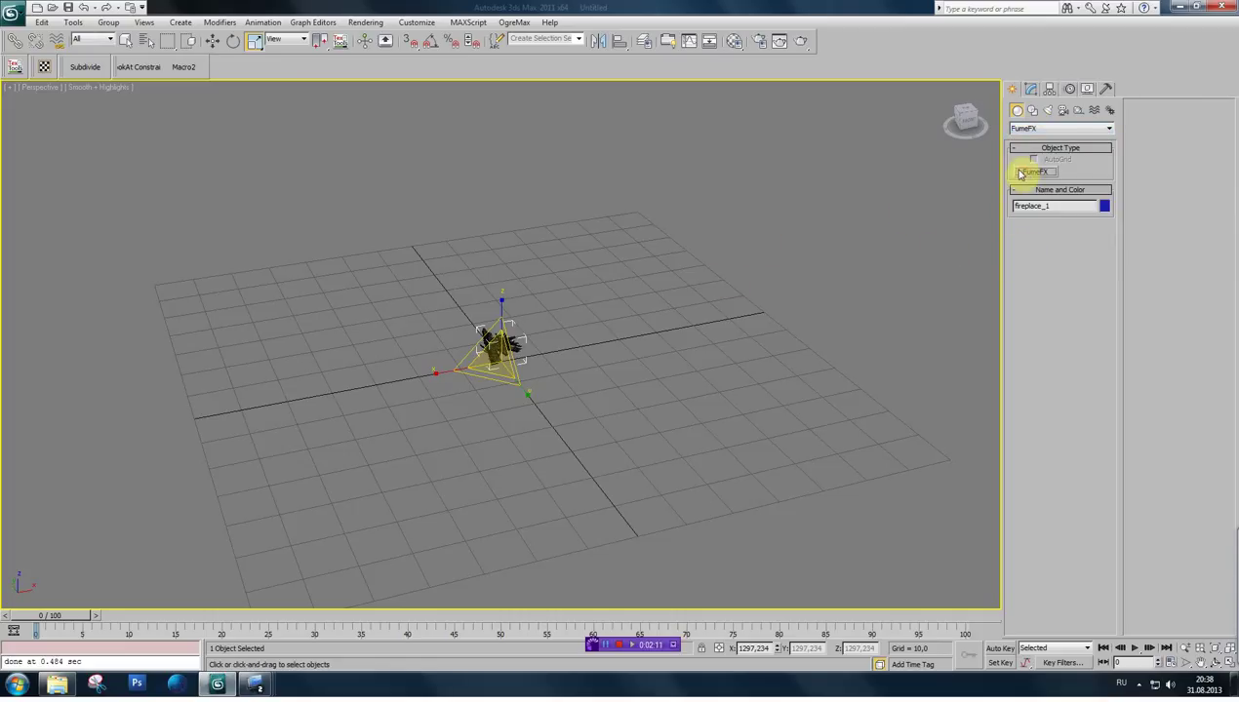
pyautogui.moveTo(644, 245)
pyautogui.mouseDown()
pyautogui.moveTo(377, 541)
pyautogui.moveTo(381, 520)
pyautogui.mouseUp()
pyautogui.scroll(-4, 468, 298)
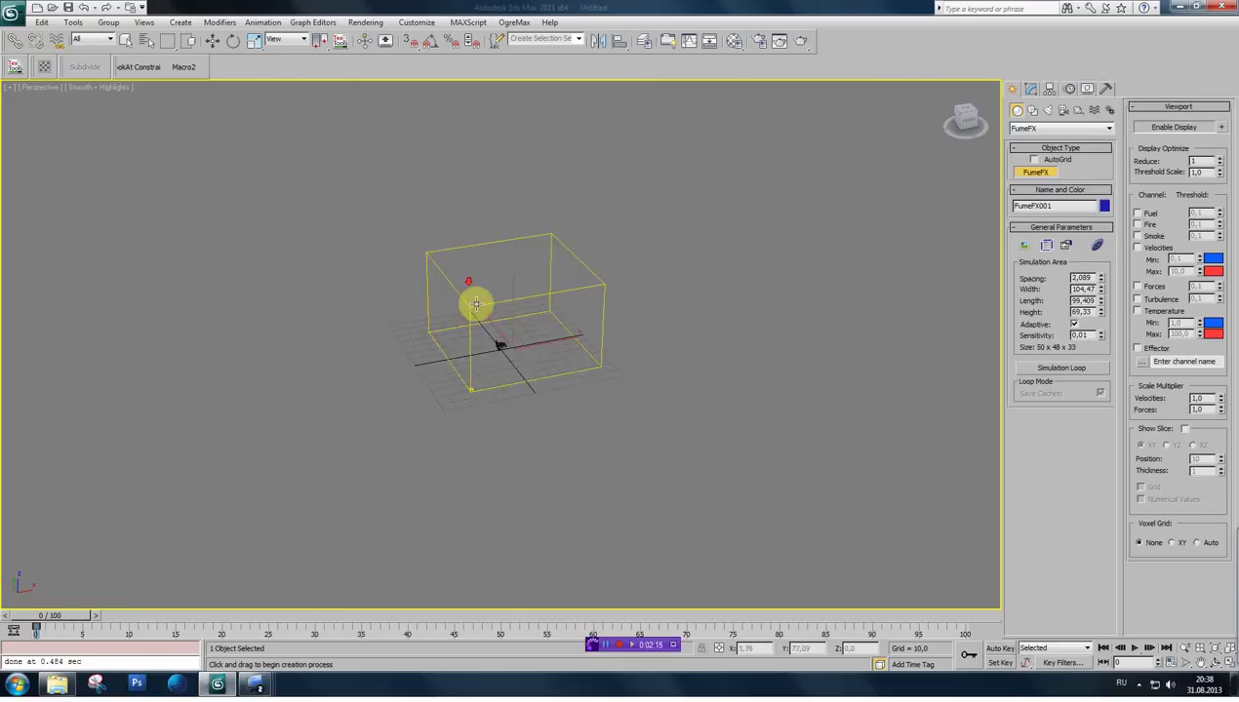
pyautogui.click(962, 119)
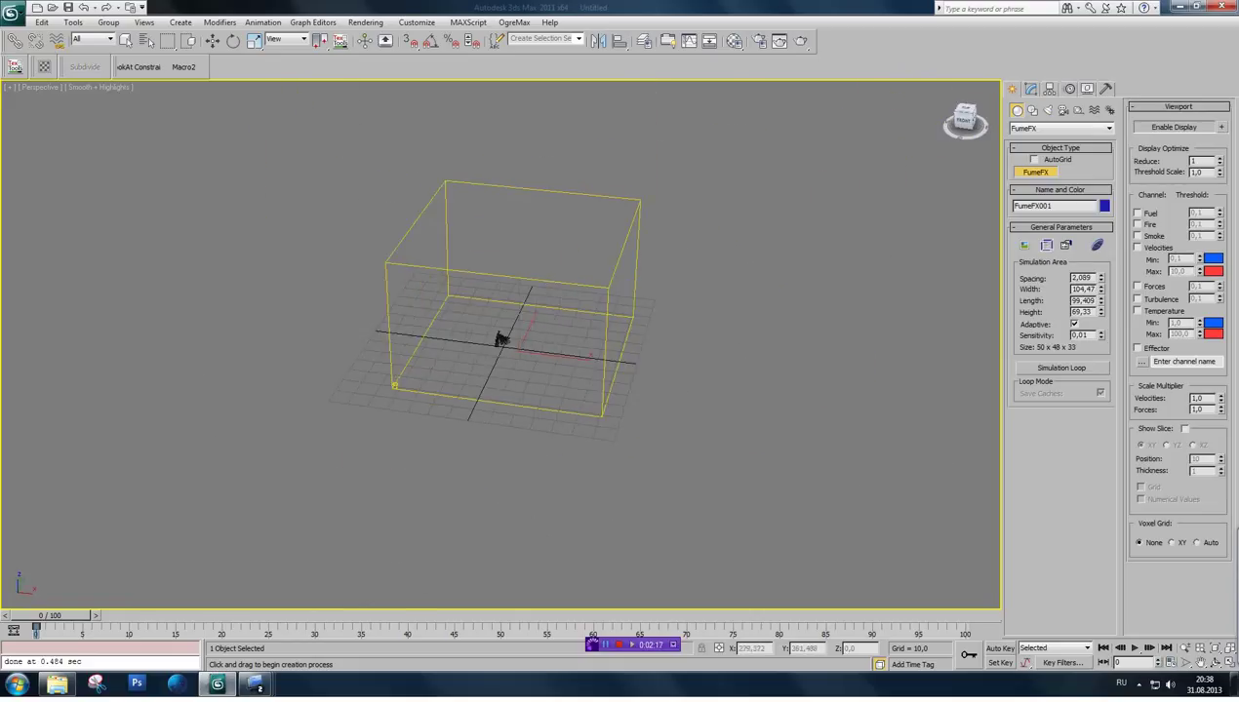
# - Set the grid's Width and Length to 35 and reset its X and Y position to 0
pyautogui.moveTo(1064, 287); pyautogui.dragTo(1105, 291)
pyautogui.write('35')
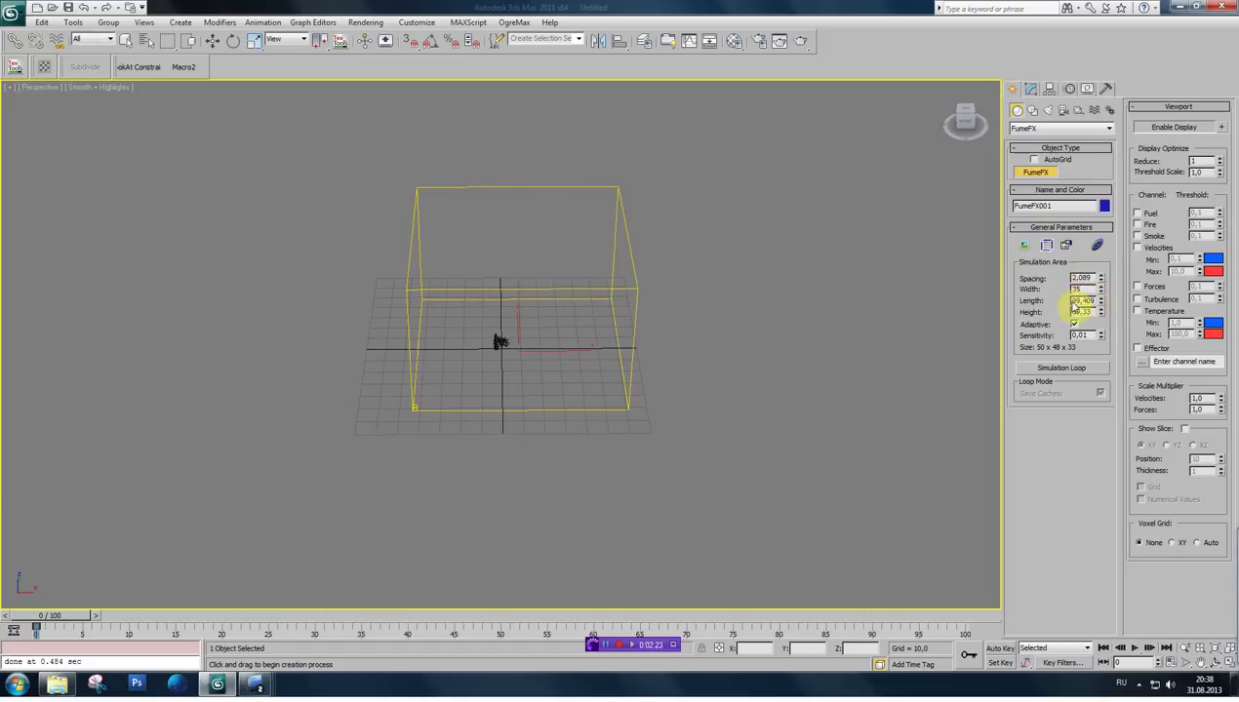
pyautogui.click(1082, 300)
pyautogui.write('35')
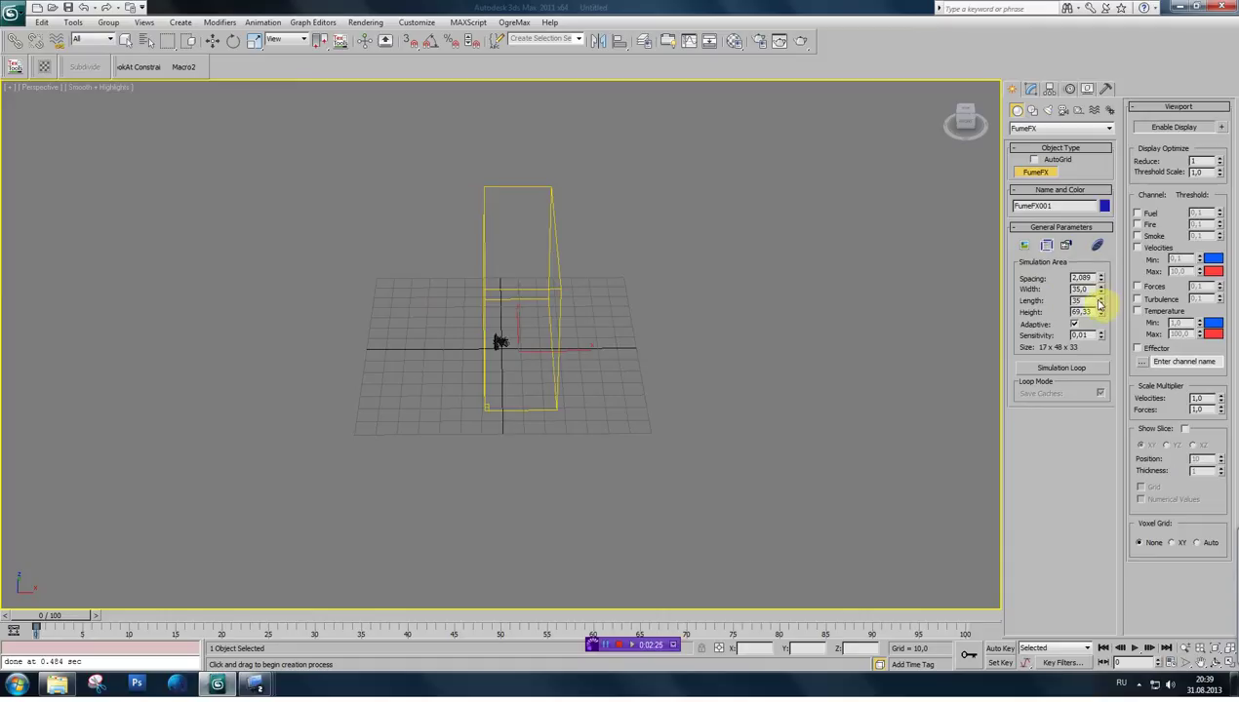
pyautogui.press('Return')
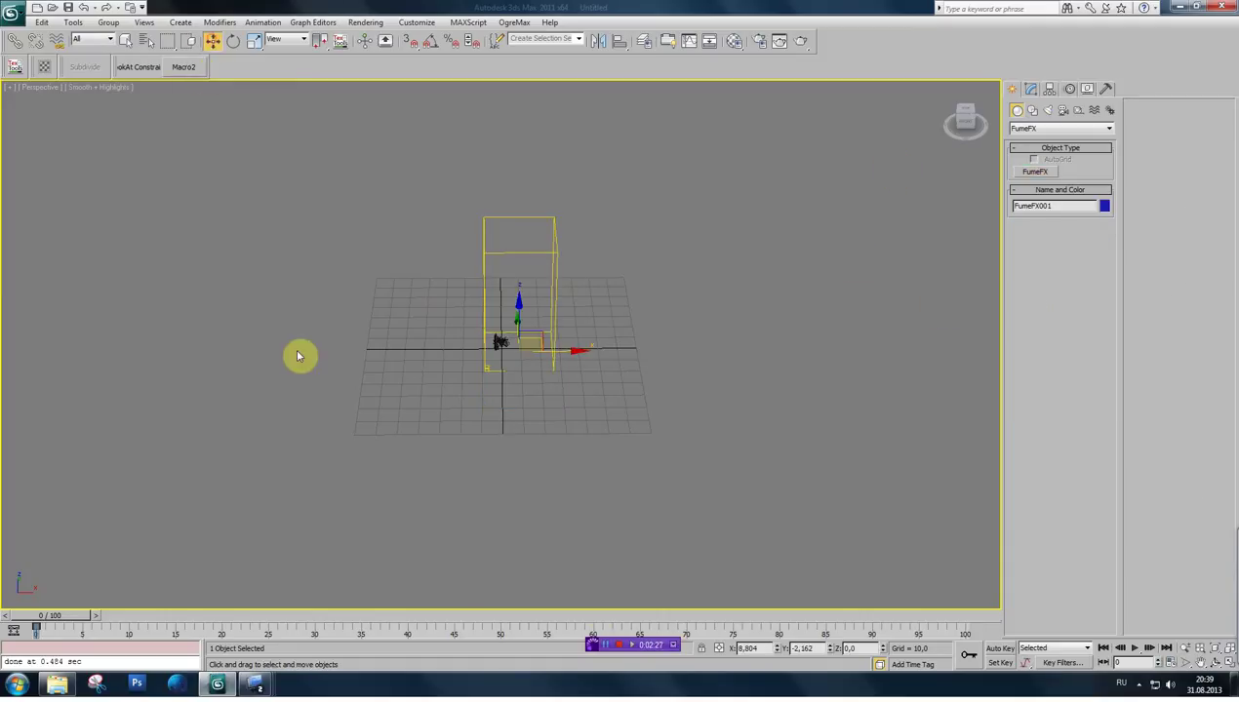
pyautogui.rightClick(778, 649)
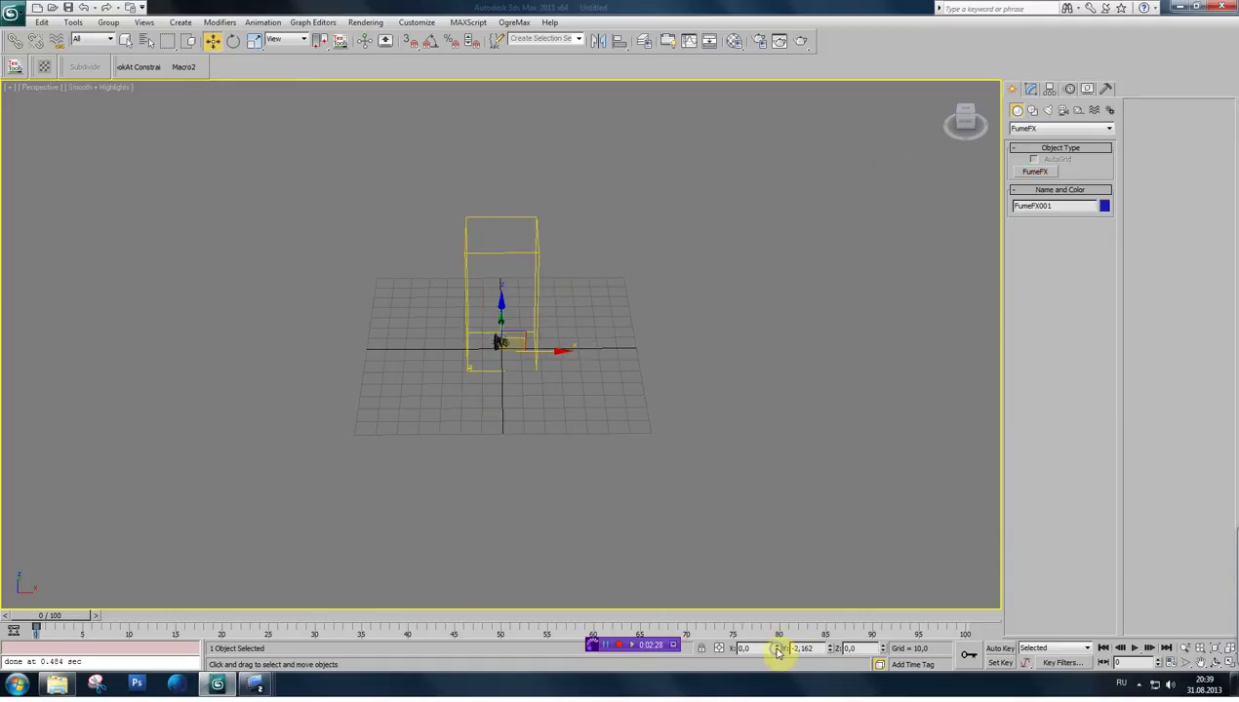
pyautogui.rightClick(830, 650)
# - Open the FumeFX 3.0.1 settings and output preview windows for FumeFX001
pyautogui.click(958, 125)
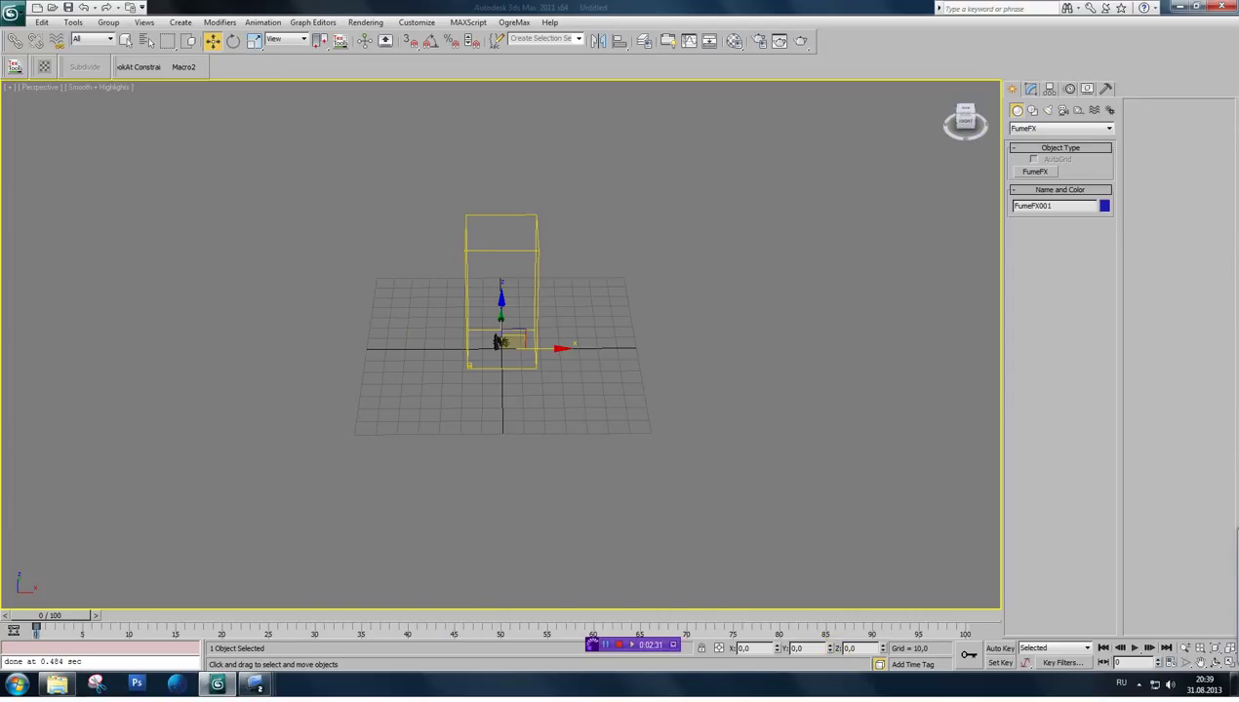
pyautogui.scroll(6, 511, 354)
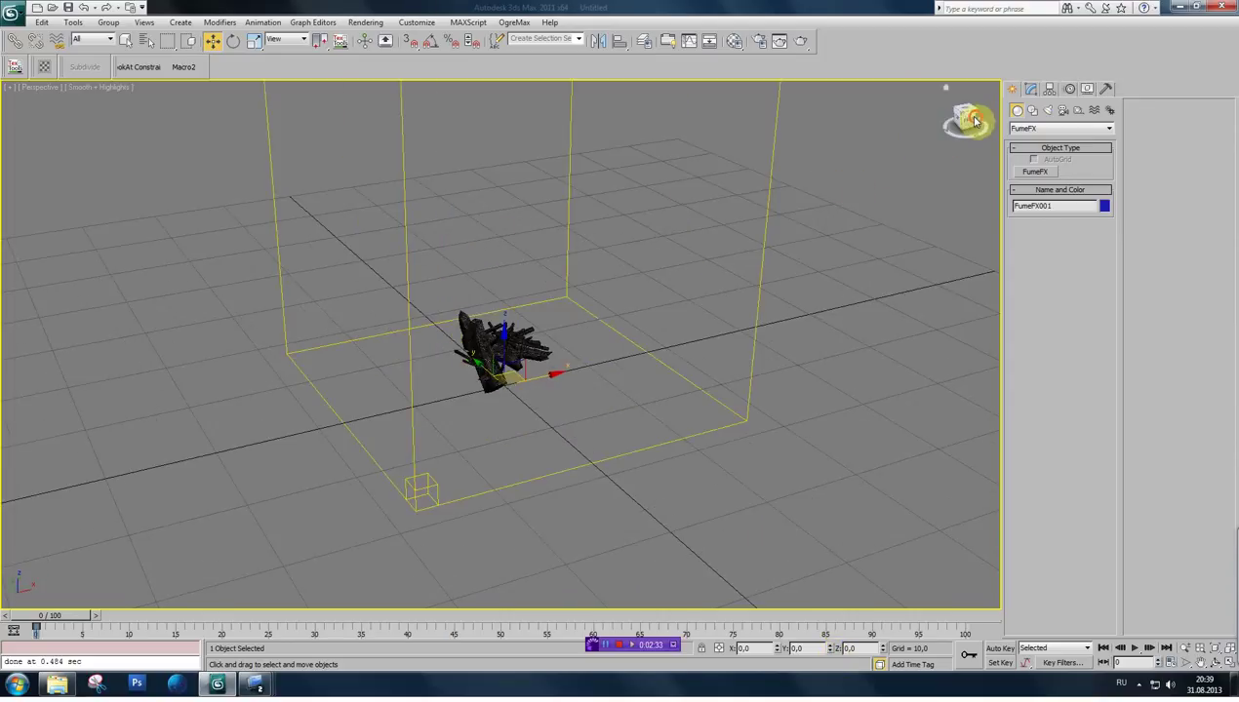
pyautogui.moveTo(971, 121); pyautogui.dragTo(966, 115)
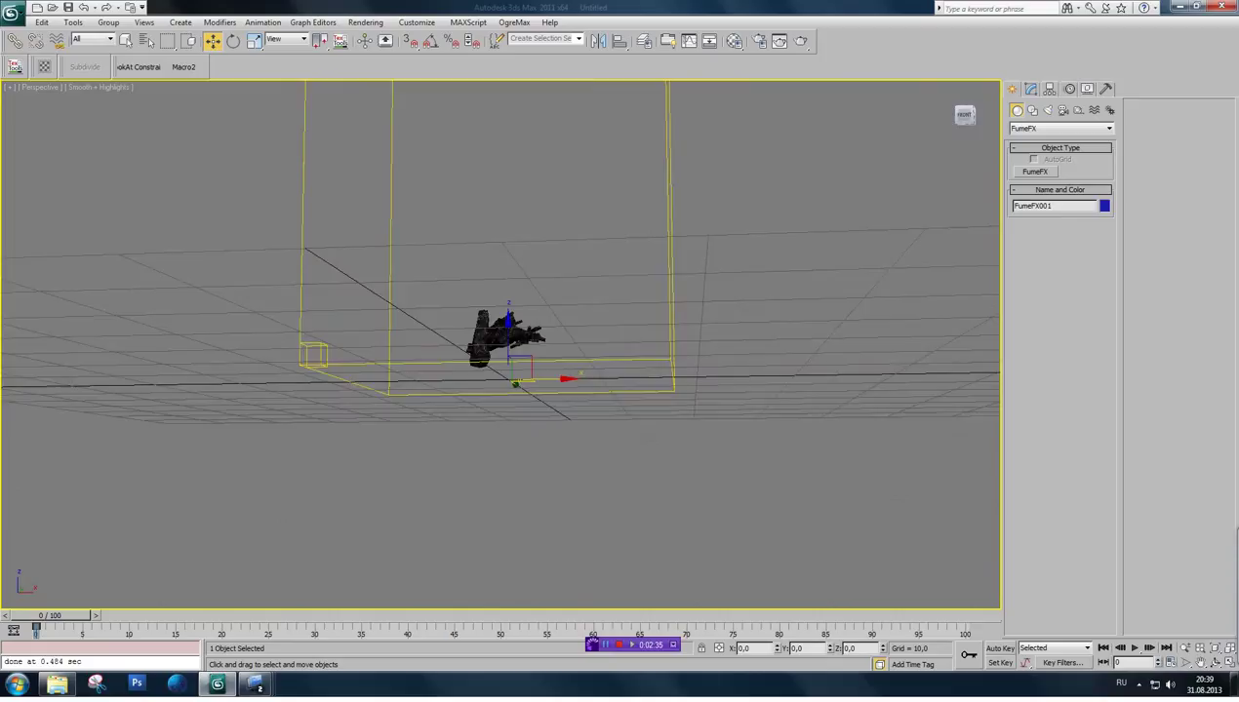
pyautogui.scroll(3, 567, 354)
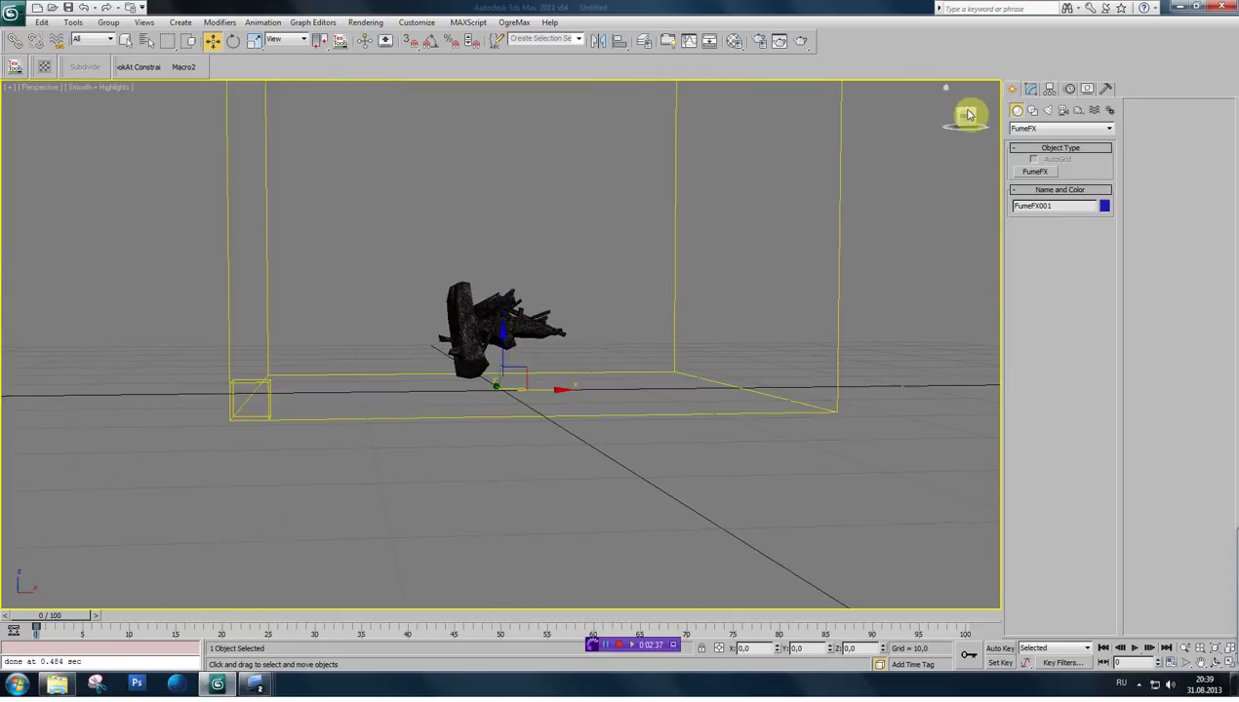
pyautogui.moveTo(969, 118); pyautogui.dragTo(967, 117)
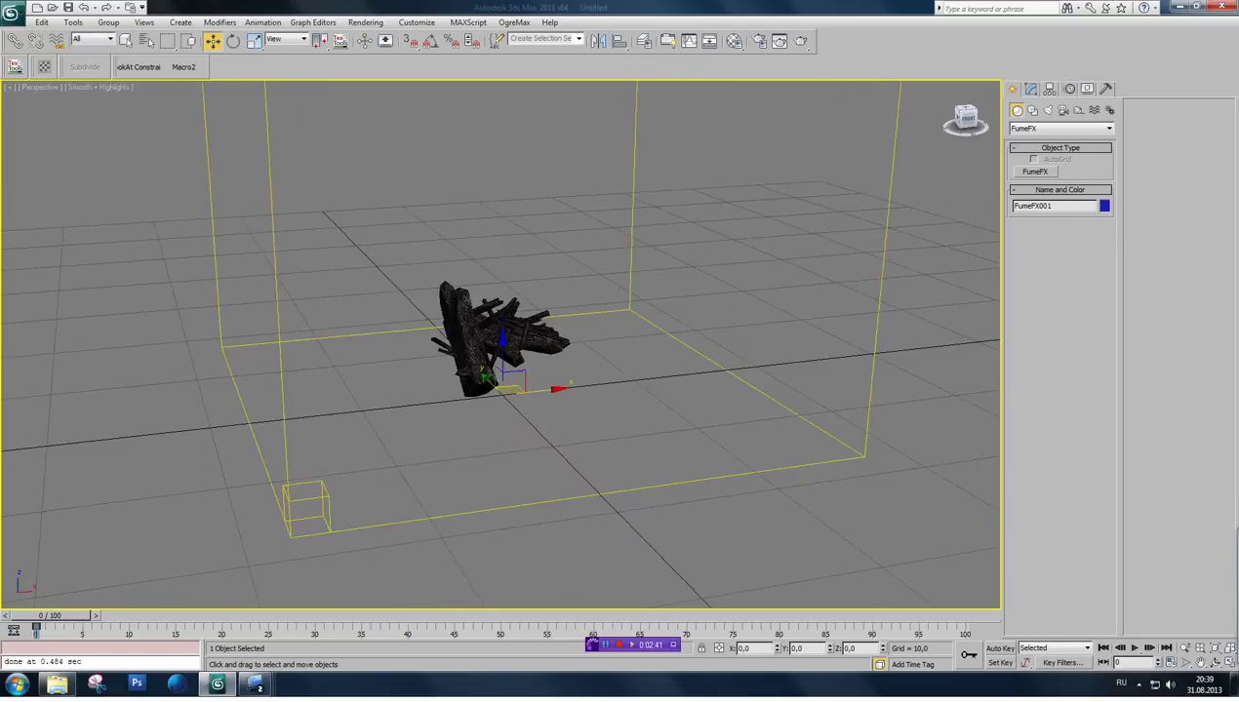
pyautogui.scroll(-5, 802, 243)
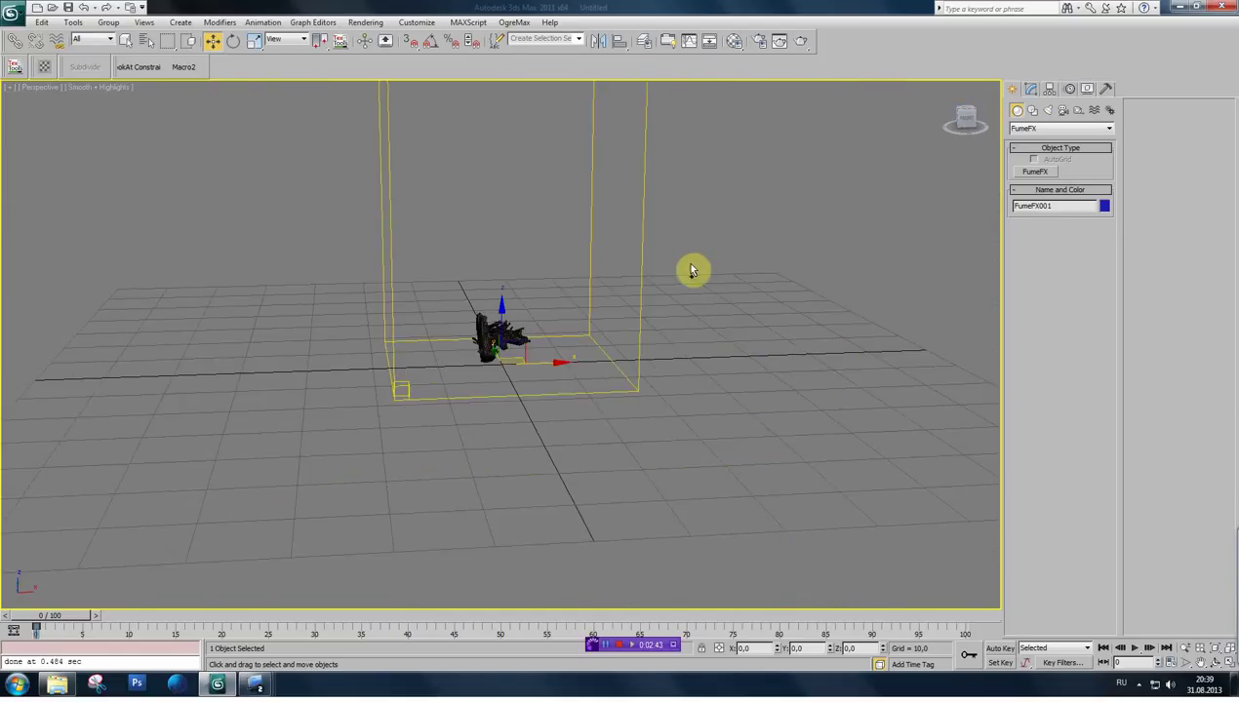
pyautogui.moveTo(526, 272)
pyautogui.mouseDown()
pyautogui.moveTo(567, 354)
pyautogui.moveTo(553, 318)
pyautogui.mouseUp()
pyautogui.scroll(3, 580, 379)
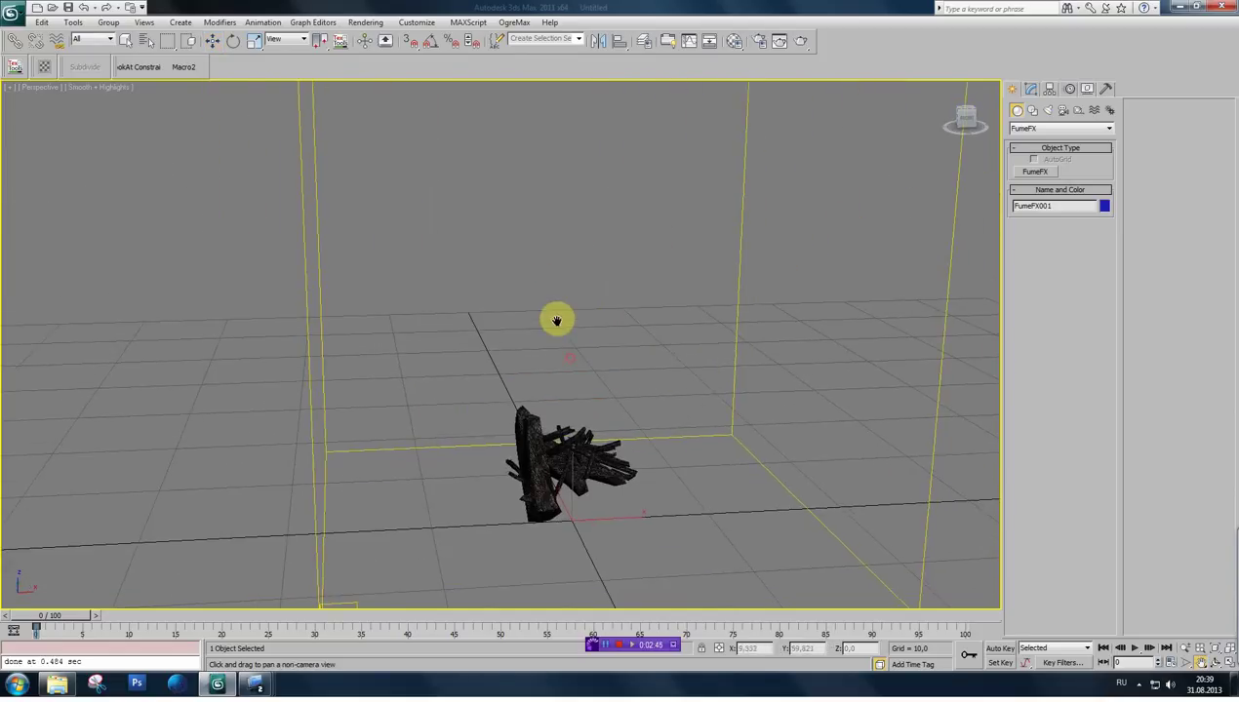
pyautogui.click(1030, 89)
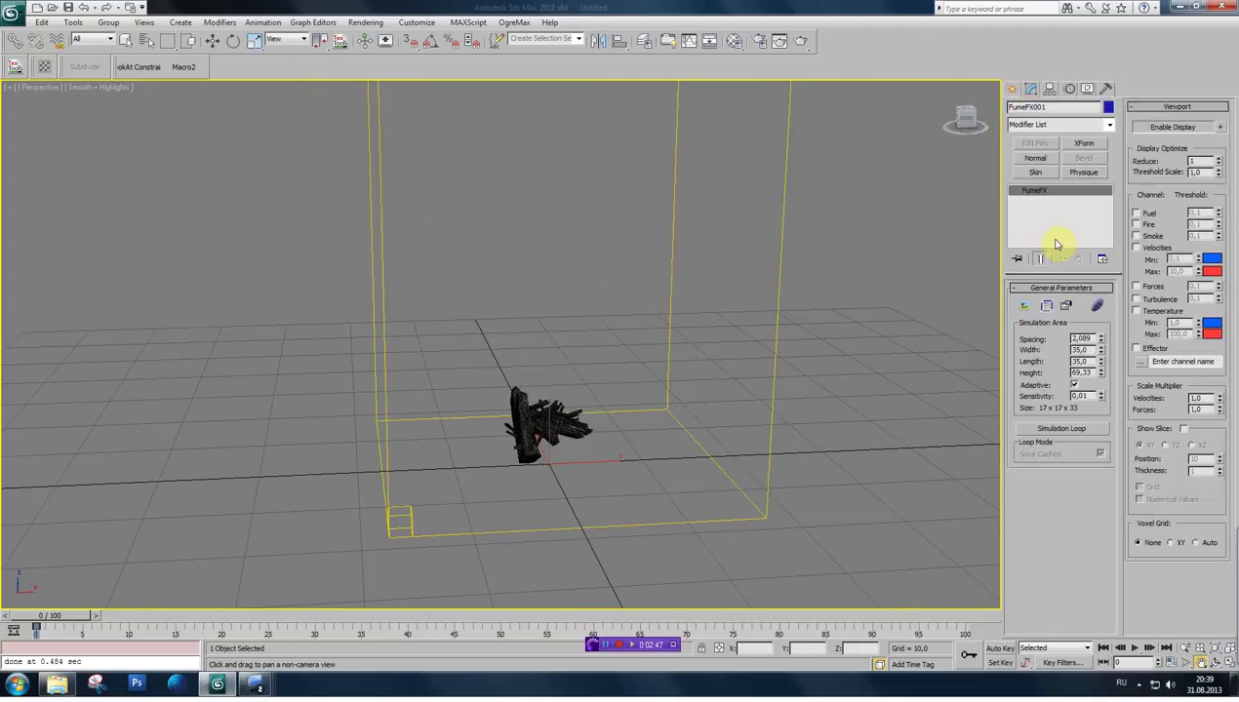
pyautogui.click(1049, 306)
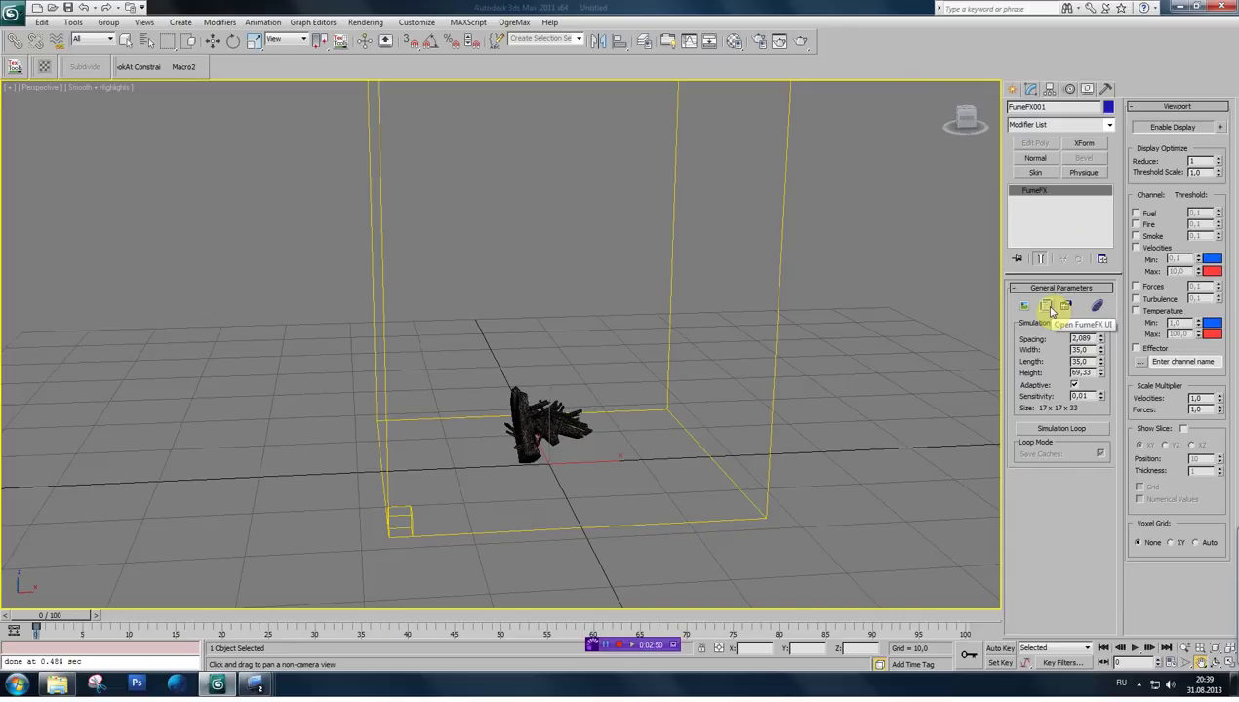
pyautogui.click(1048, 308)
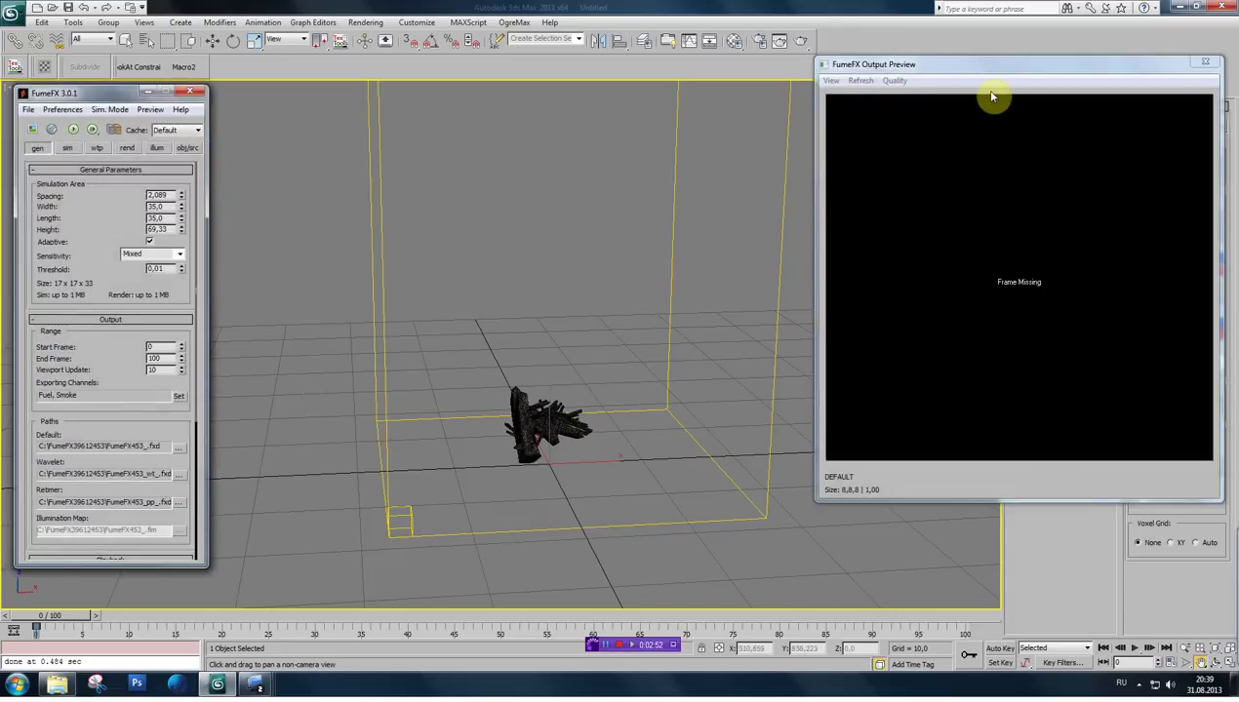
# - Add an Object Source in the obj/src panel and pick fireplace_1 as its emitter
pyautogui.moveTo(983, 73); pyautogui.dragTo(978, 50)
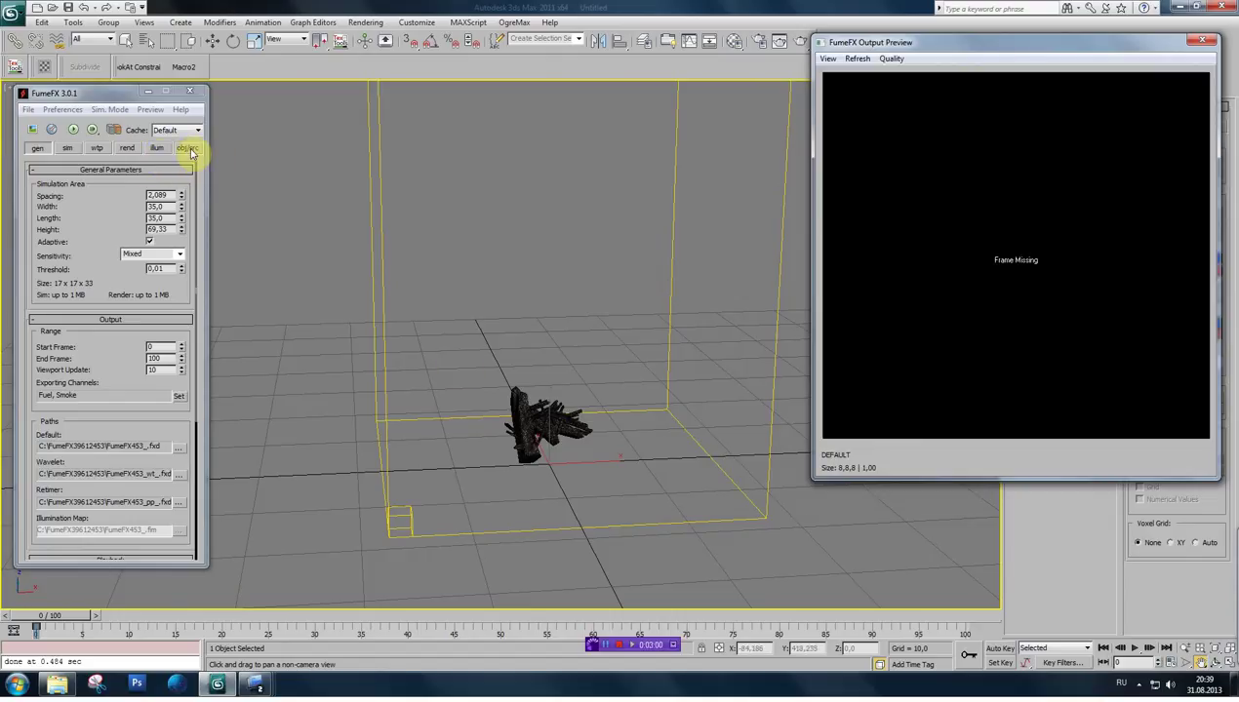
pyautogui.click(188, 148)
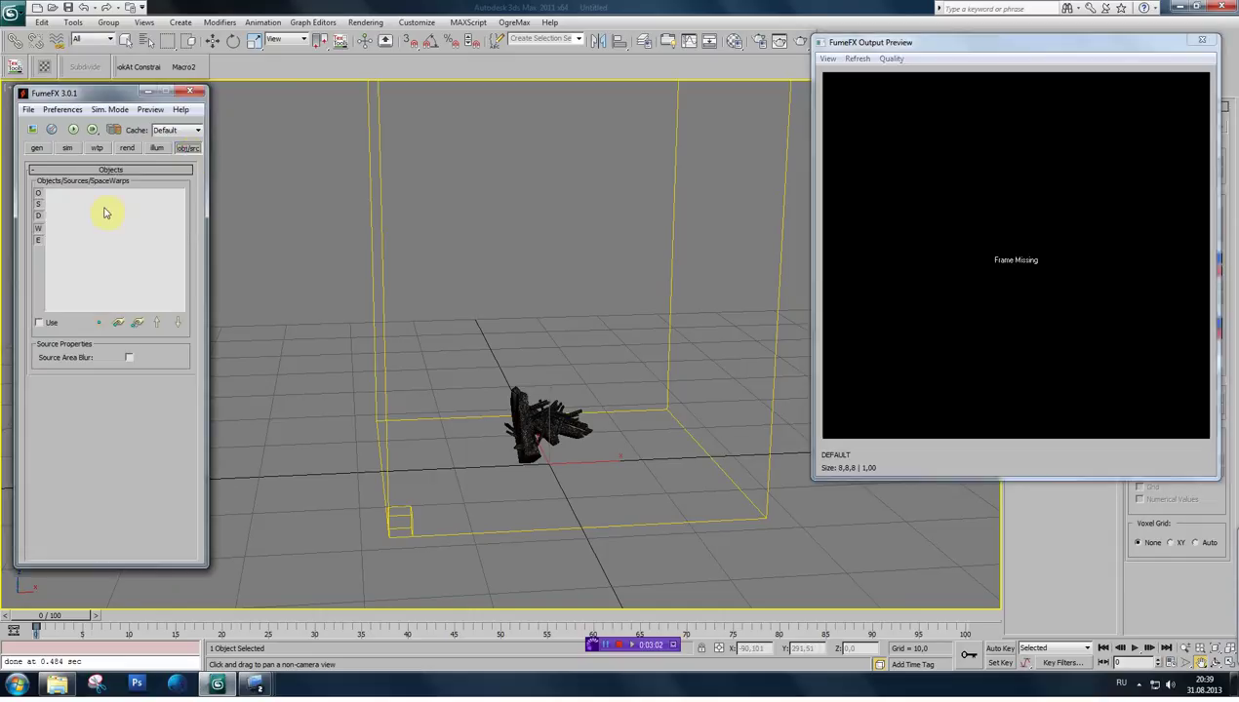
pyautogui.click(98, 324)
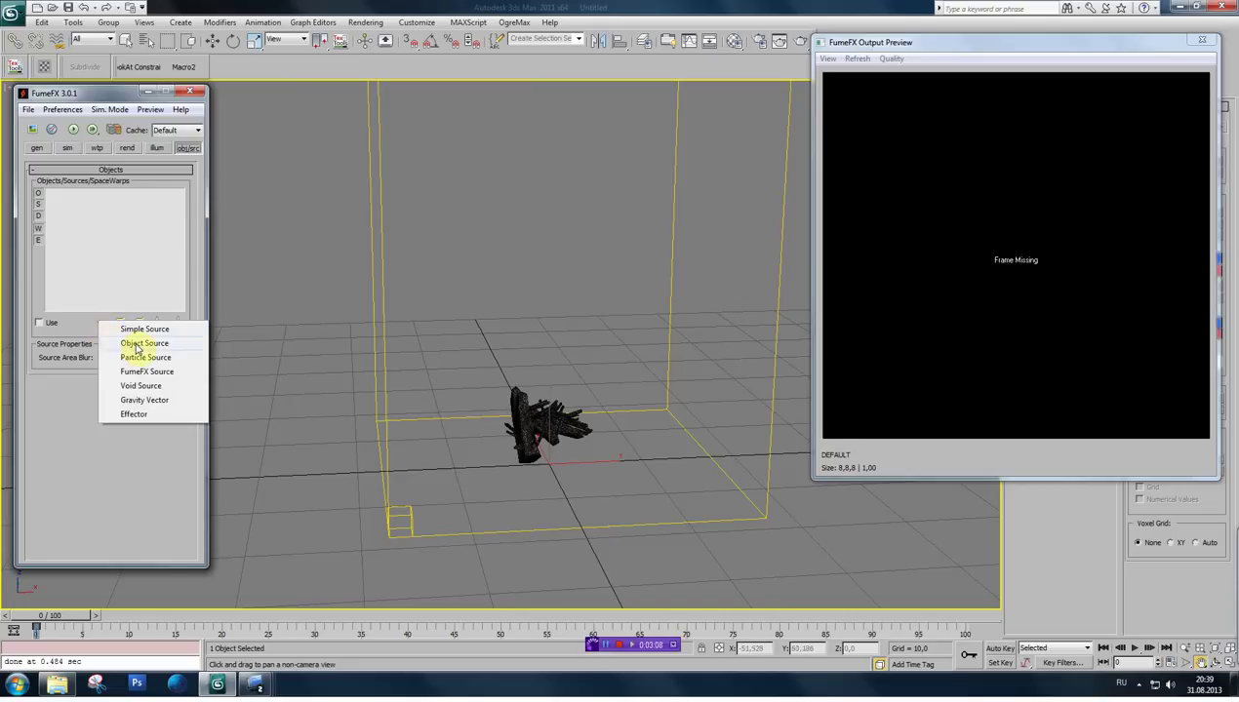
pyautogui.click(138, 345)
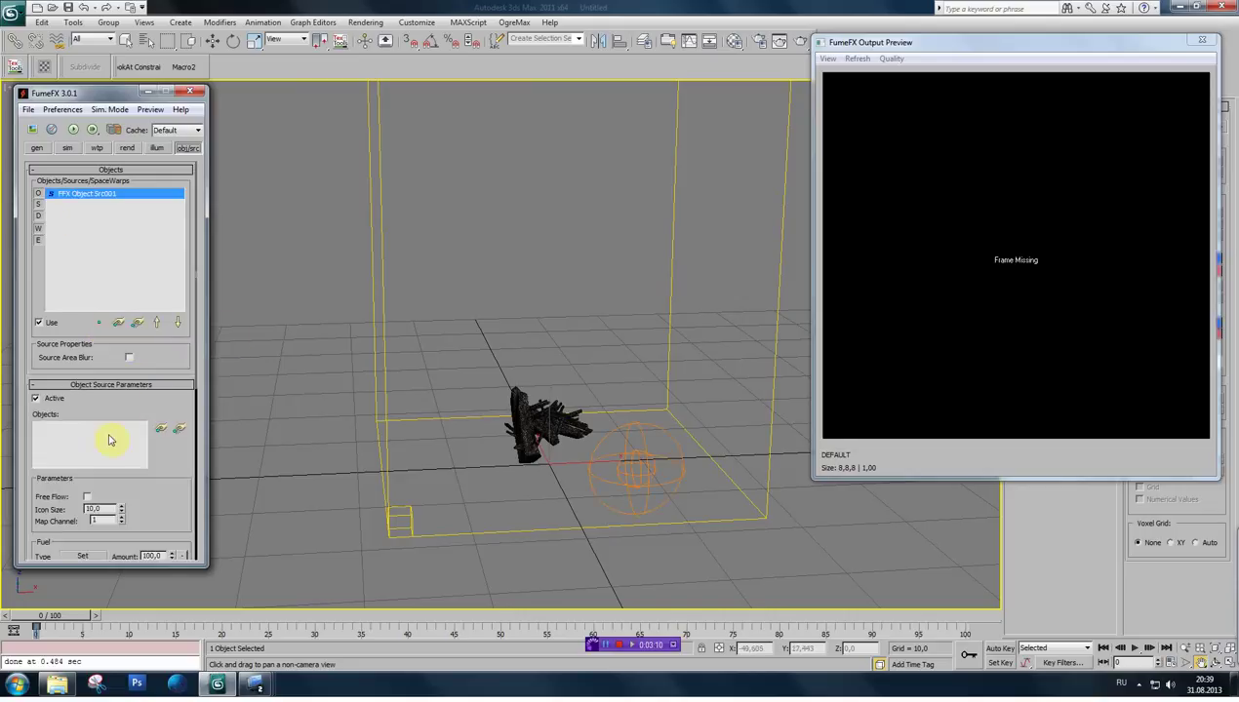
pyautogui.scroll(-3, 124, 398)
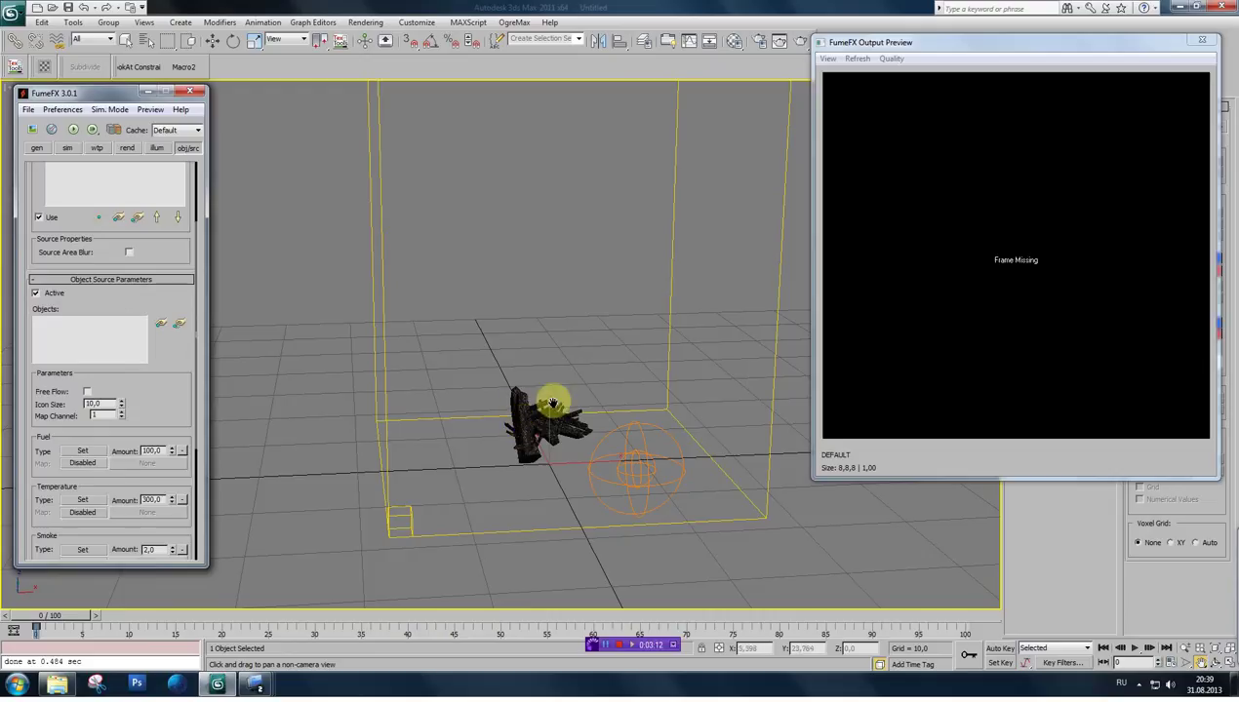
pyautogui.click(160, 326)
pyautogui.click(545, 424)
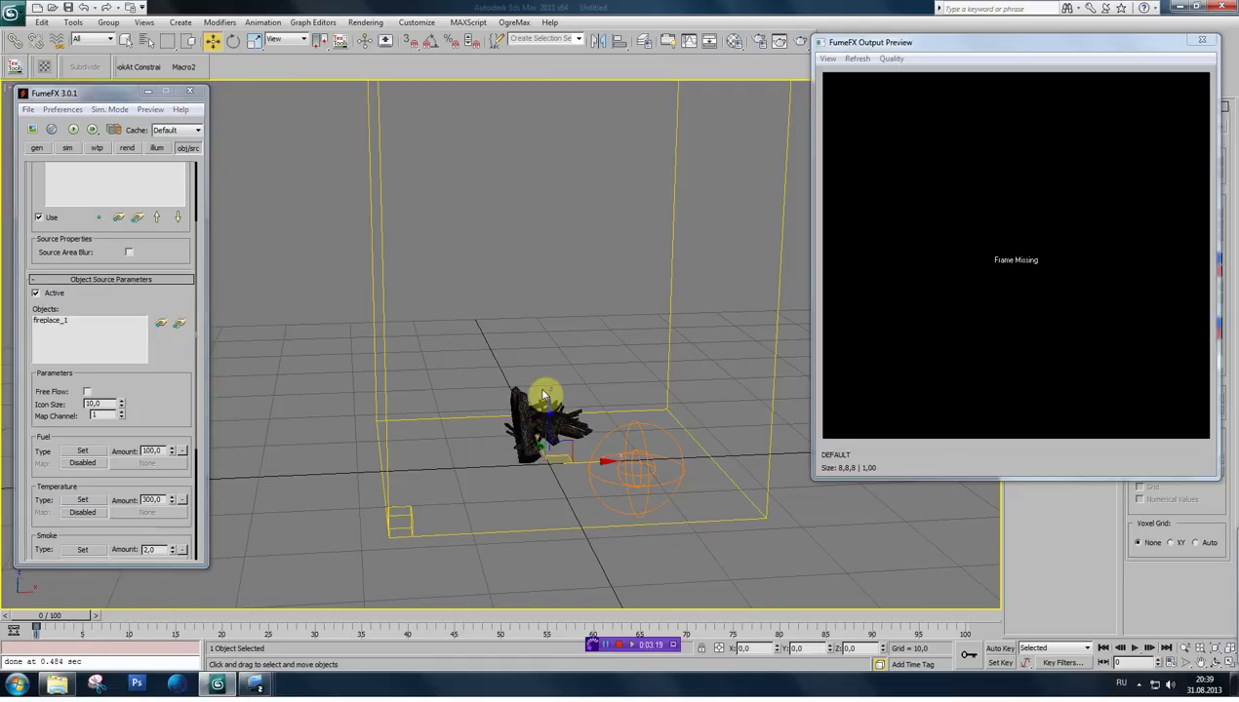
pyautogui.click(66, 322)
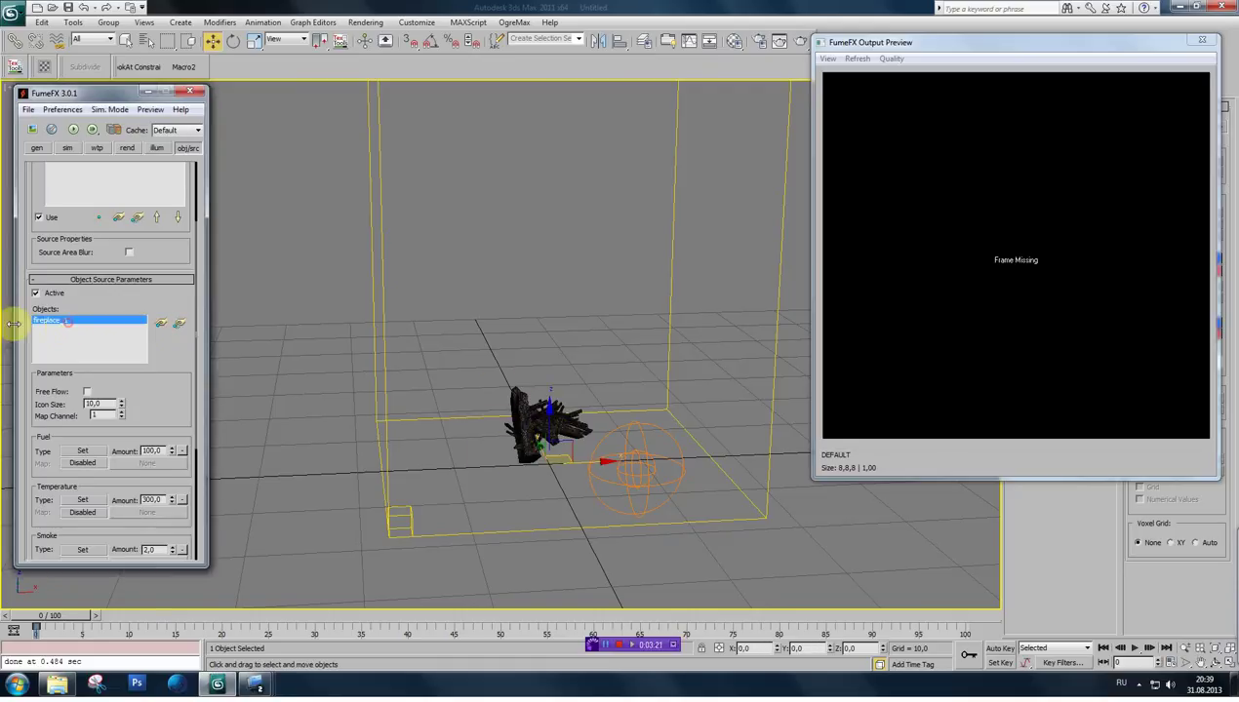
pyautogui.moveTo(163, 395); pyautogui.dragTo(153, 447)
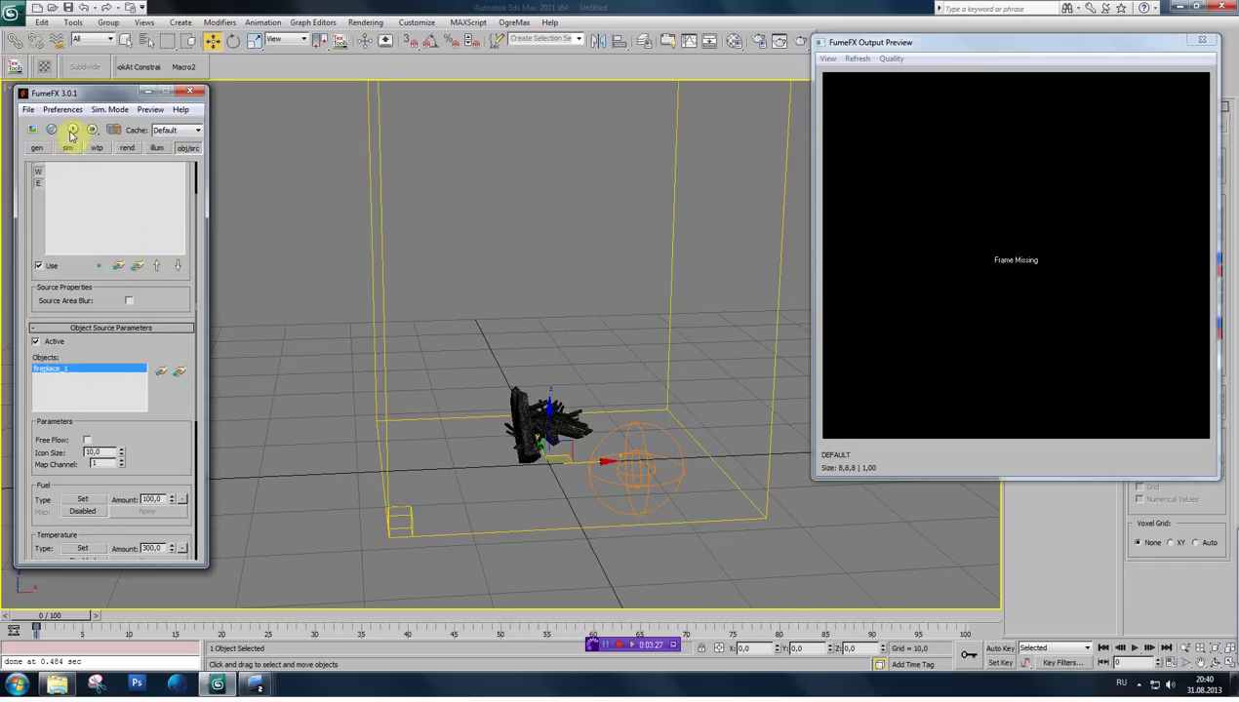
# - Run the default FumeFX simulation to frame 100 with the preview window in view
pyautogui.click(71, 132)
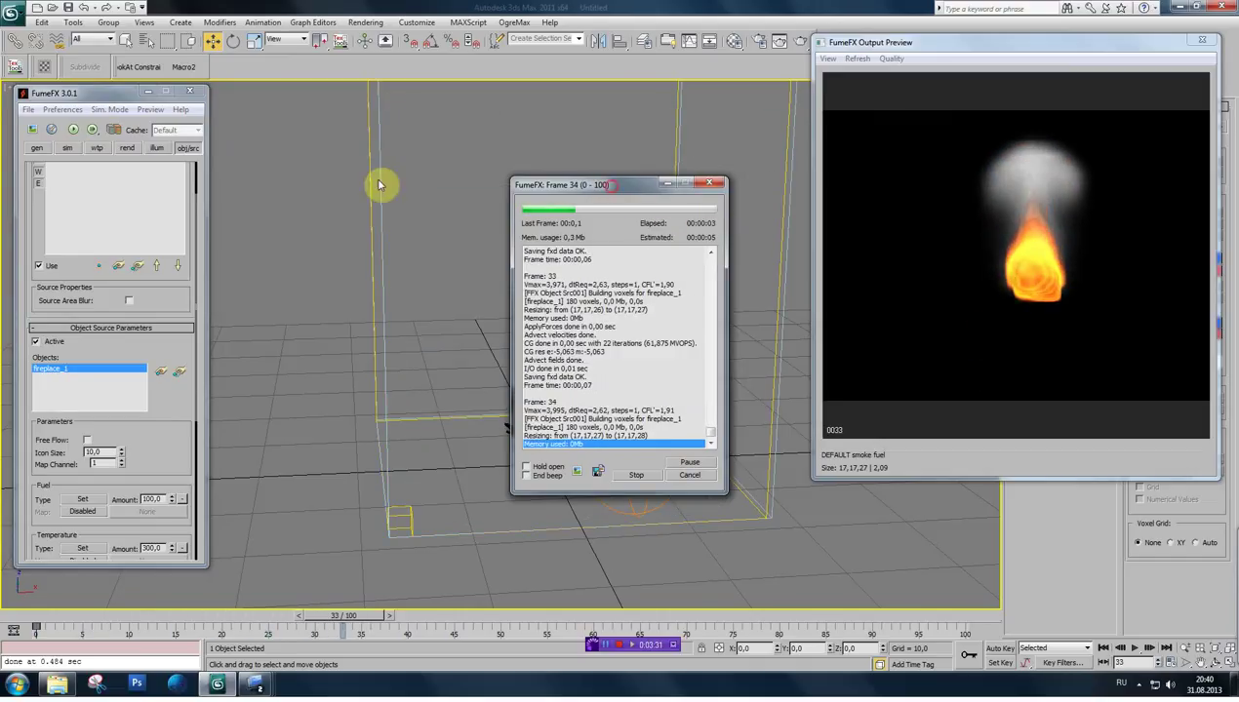
pyautogui.moveTo(585, 184); pyautogui.dragTo(158, 118)
pyautogui.moveTo(991, 50); pyautogui.dragTo(699, 92)
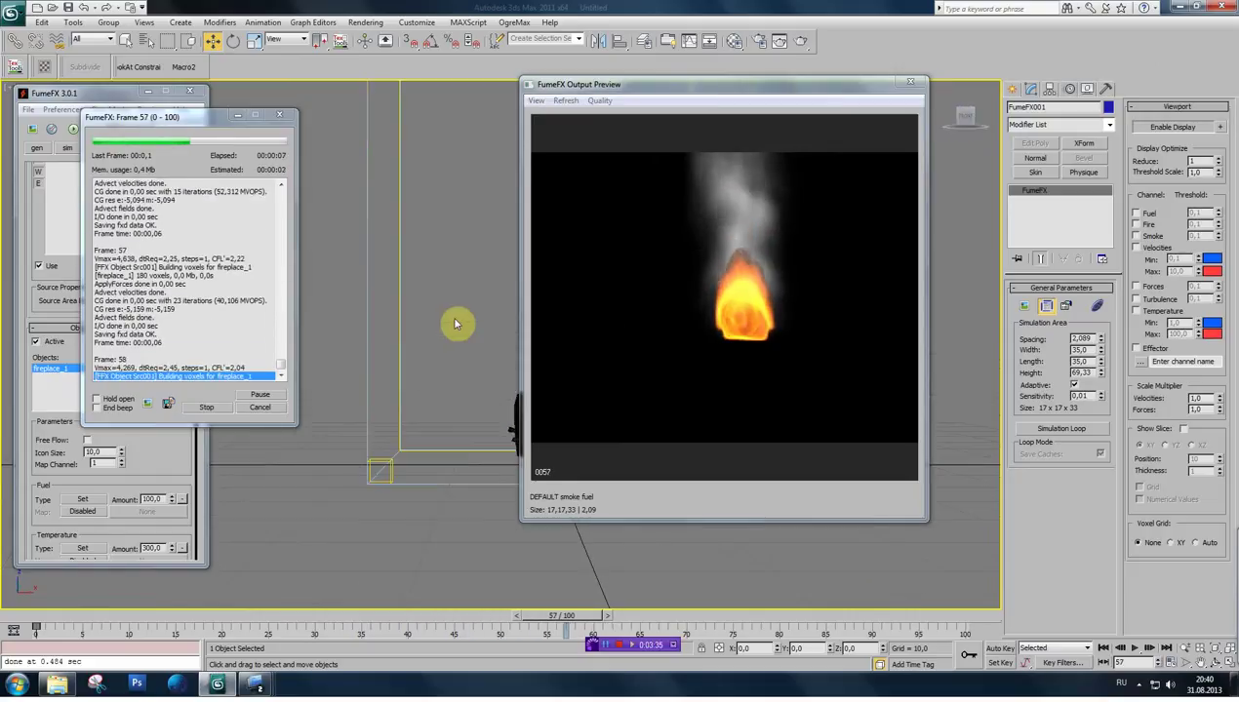
pyautogui.moveTo(487, 309); pyautogui.dragTo(431, 395, button='middle')
pyautogui.scroll(3, 431, 395)
pyautogui.moveTo(458, 448)
pyautogui.mouseDown(button='middle')
pyautogui.moveTo(485, 363)
pyautogui.moveTo(493, 445)
pyautogui.moveTo(480, 390)
pyautogui.mouseUp(button='middle')
pyautogui.scroll(-2, 487, 438)
pyautogui.scroll(3, 481, 444)
# - Scrub back through the simulated frames to review the flame and smoke at frame 29
pyautogui.moveTo(798, 85); pyautogui.dragTo(1017, 71)
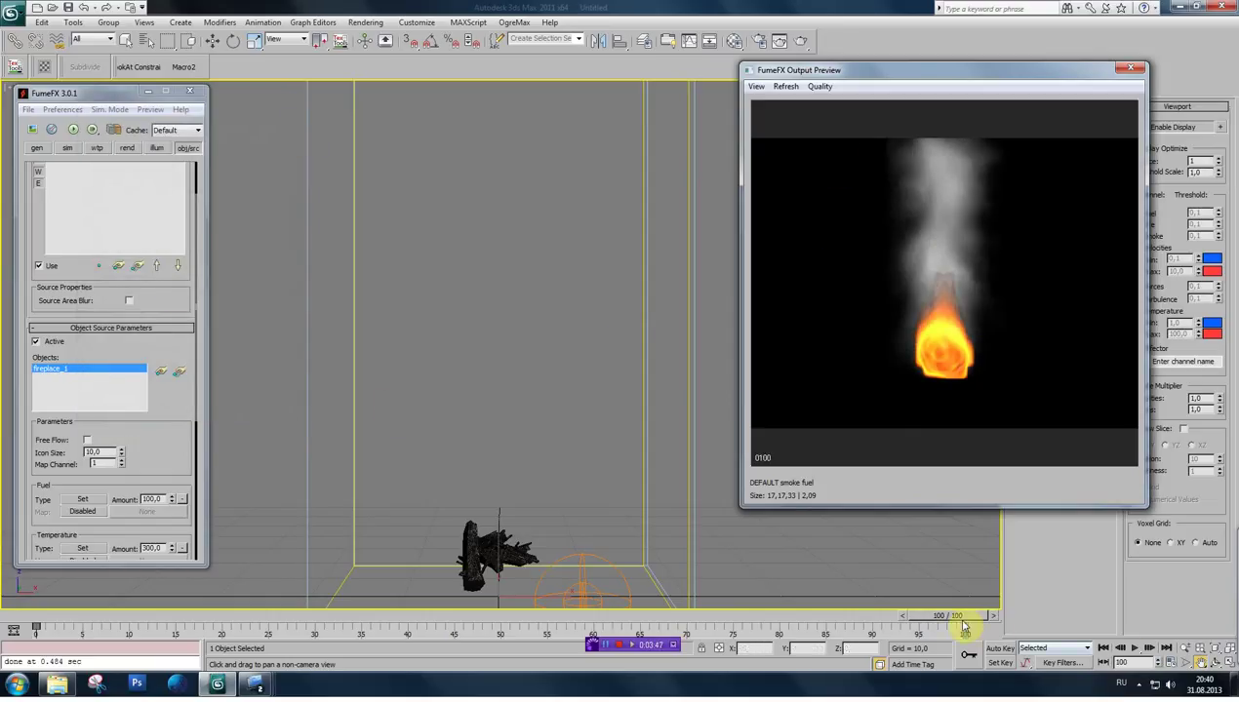
pyautogui.moveTo(938, 621)
pyautogui.mouseDown()
pyautogui.moveTo(312, 612)
pyautogui.moveTo(926, 597)
pyautogui.moveTo(304, 592)
pyautogui.moveTo(957, 586)
pyautogui.moveTo(301, 577)
pyautogui.moveTo(896, 586)
pyautogui.moveTo(55, 602)
pyautogui.moveTo(310, 594)
pyautogui.mouseUp()
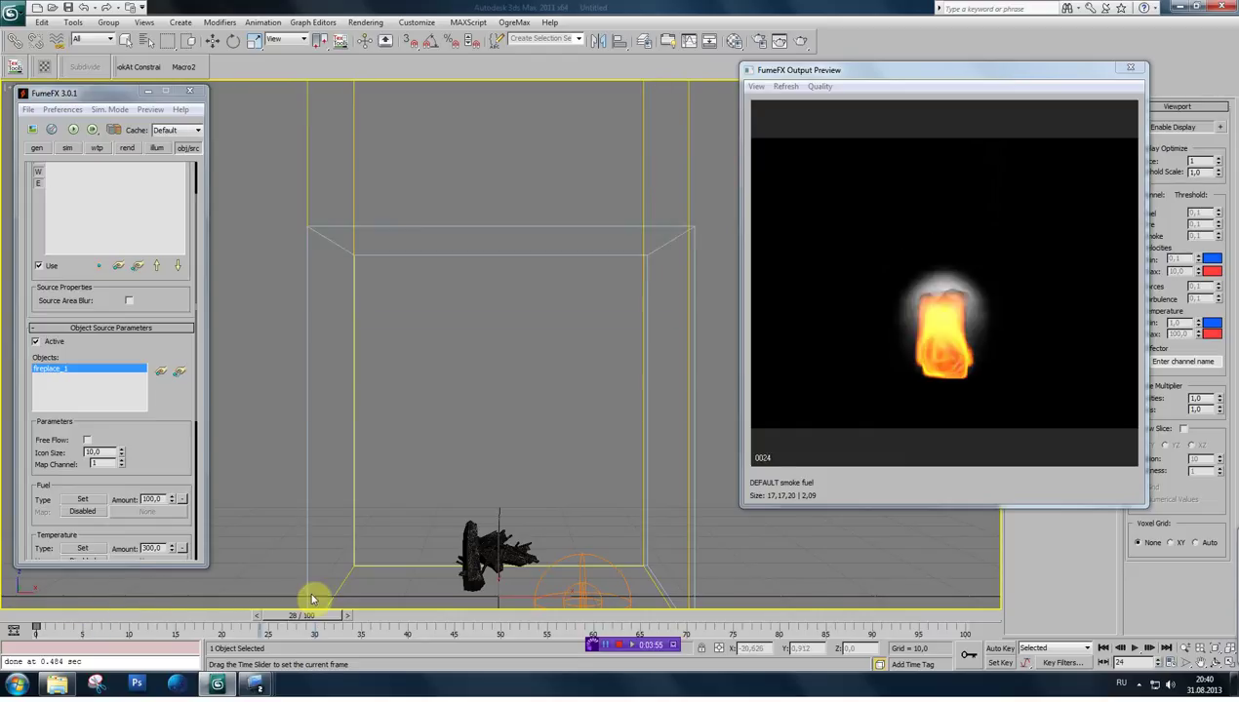
pyautogui.click(33, 131)
pyautogui.click(36, 148)
pyautogui.scroll(-2, 102, 376)
pyautogui.scroll(-2, 86, 199)
pyautogui.scroll(-1, 125, 517)
pyautogui.scroll(1, 86, 136)
pyautogui.click(66, 146)
pyautogui.scroll(-1, 122, 195)
pyautogui.scroll(-2, 121, 293)
pyautogui.scroll(-1, 121, 363)
pyautogui.scroll(-2, 122, 356)
pyautogui.scroll(-1, 122, 390)
pyautogui.scroll(-1, 122, 400)
pyautogui.scroll(-1, 115, 419)
pyautogui.scroll(2, 110, 351)
pyautogui.scroll(2, 90, 225)
pyautogui.scroll(2, 108, 173)
pyautogui.scroll(1, 105, 331)
pyautogui.scroll(1, 110, 244)
pyautogui.scroll(1, 119, 257)
pyautogui.scroll(1, 124, 180)
pyautogui.scroll(-1, 124, 180)
pyautogui.scroll(-1, 119, 195)
pyautogui.scroll(-1, 112, 176)
pyautogui.scroll(-1, 104, 317)
pyautogui.scroll(-2, 125, 395)
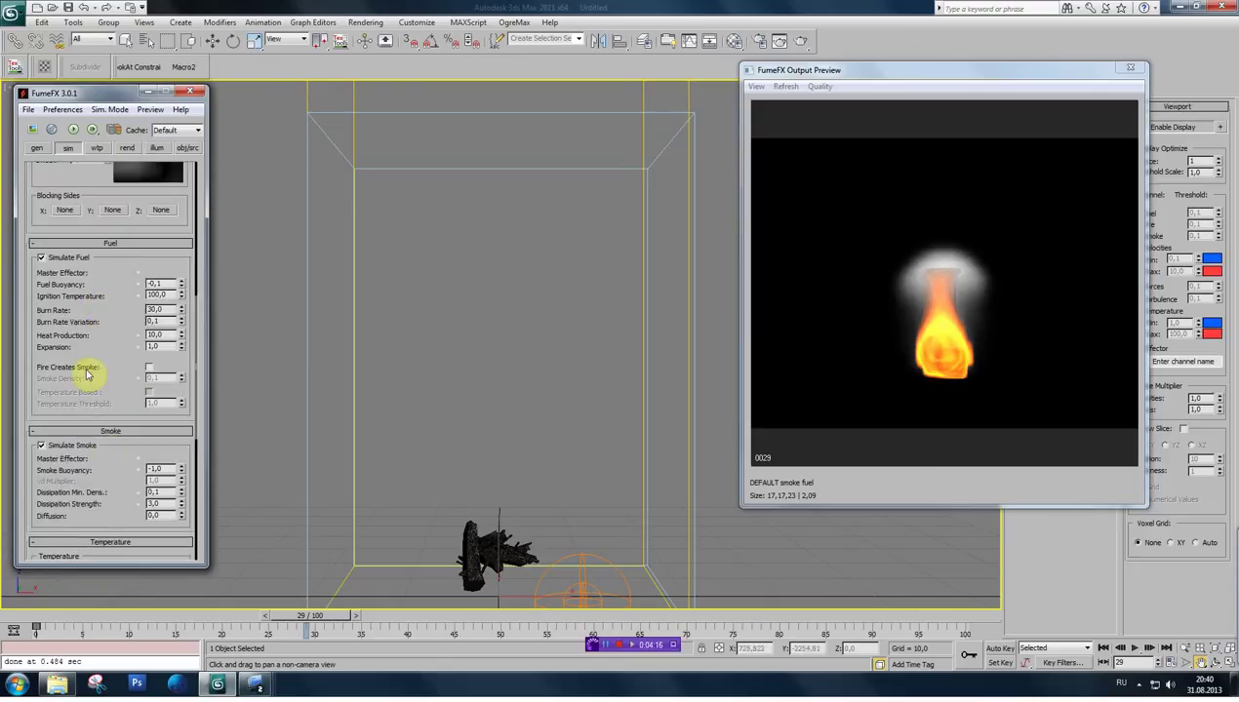
pyautogui.scroll(-2, 107, 393)
pyautogui.scroll(1, 119, 429)
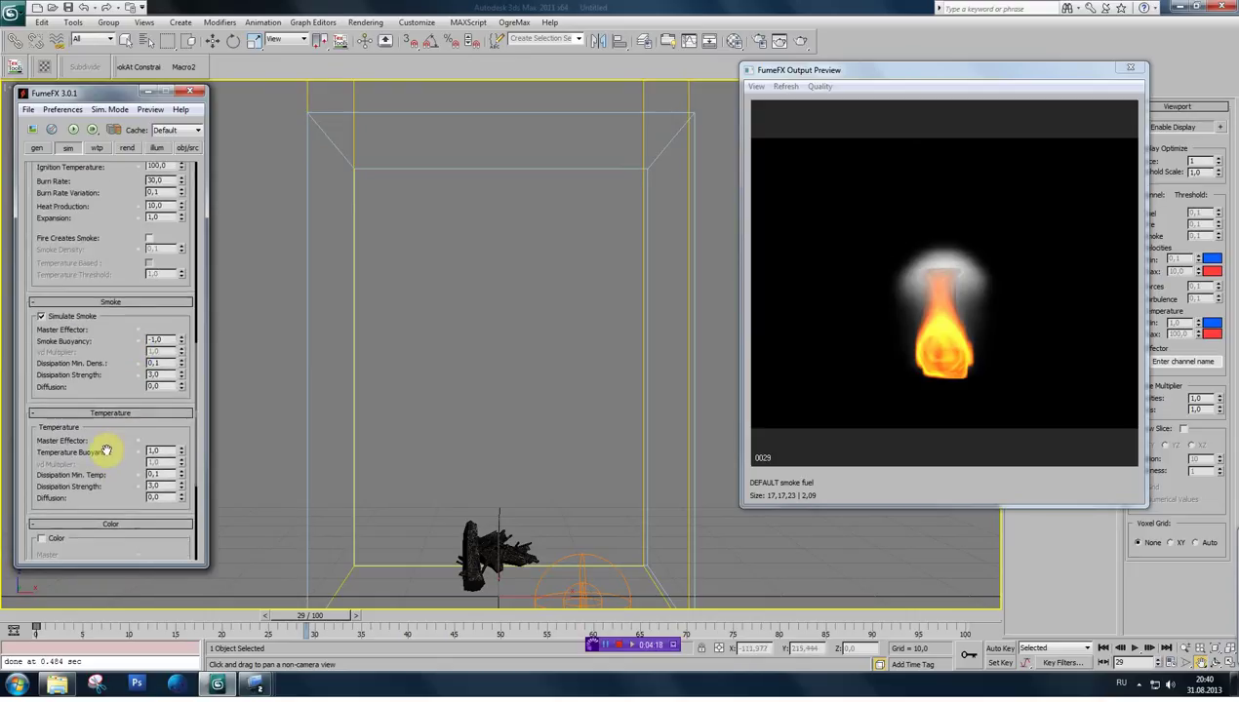
pyautogui.scroll(2, 105, 428)
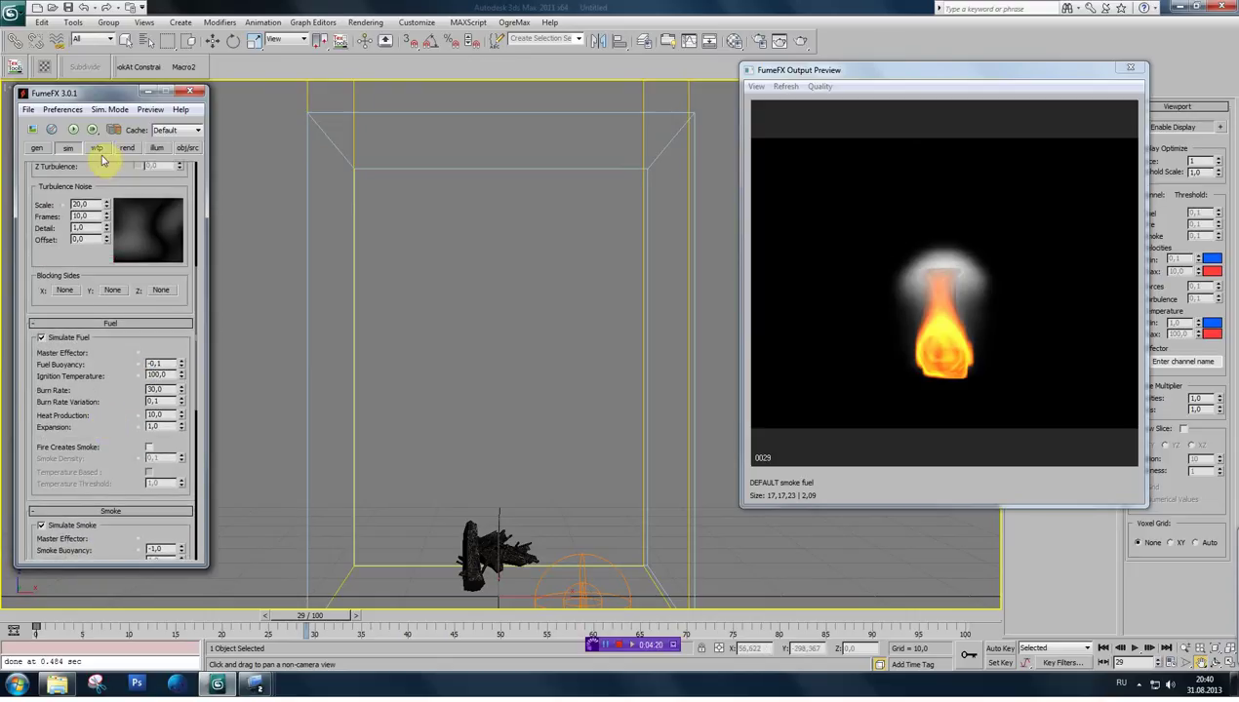
pyautogui.scroll(2, 101, 293)
pyautogui.scroll(1, 96, 370)
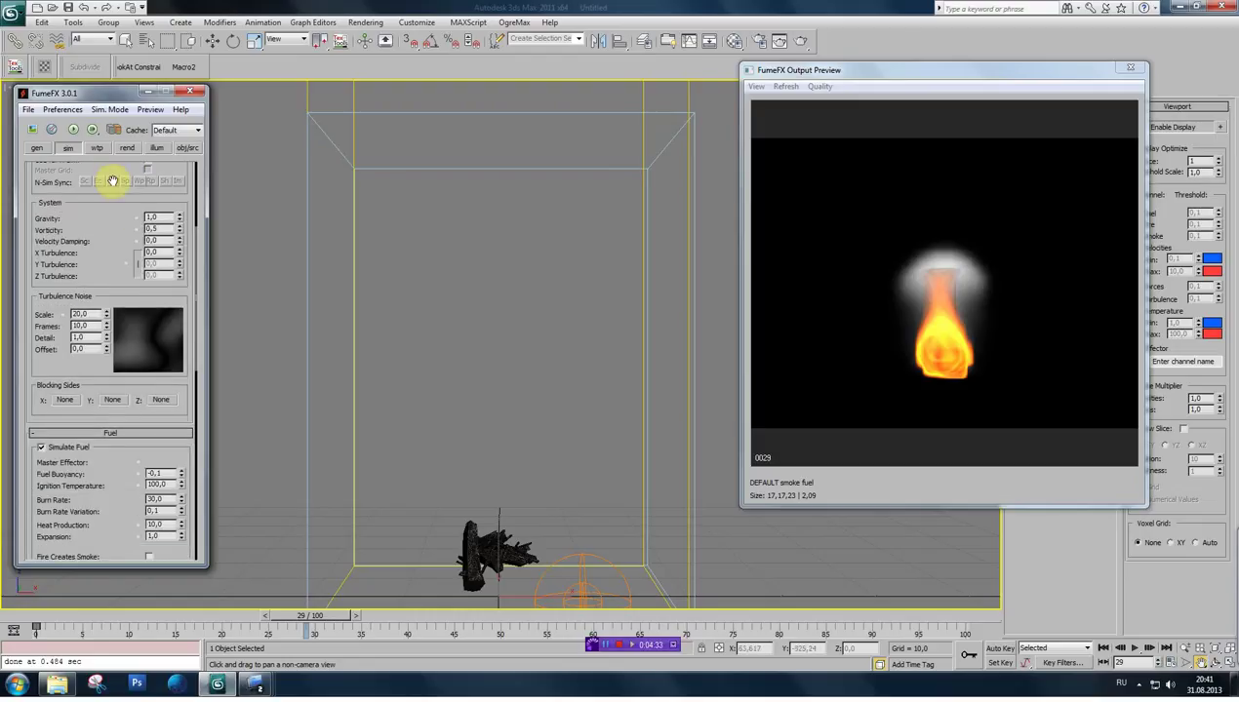
pyautogui.scroll(1, 127, 301)
pyautogui.scroll(3, 122, 239)
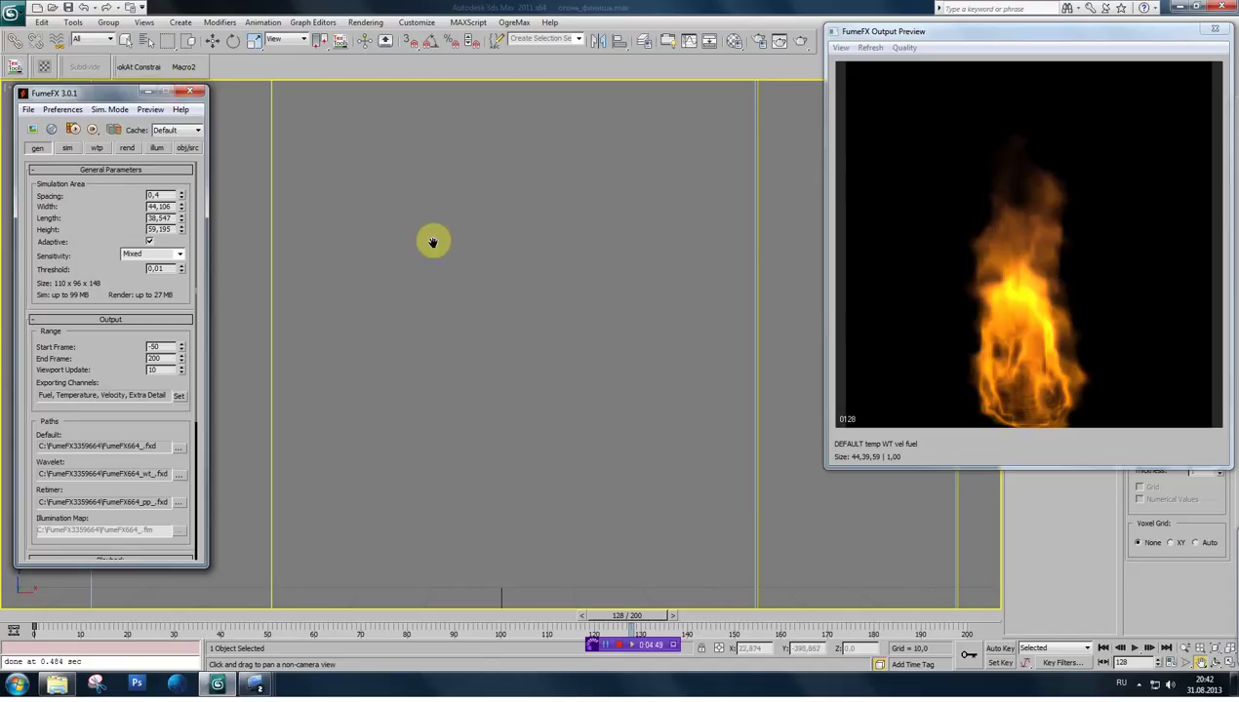
# - Scrub the fire to frame 84, play and stop at frame 103, then return to frame 0
pyautogui.moveTo(617, 614)
pyautogui.mouseDown()
pyautogui.moveTo(41, 615)
pyautogui.moveTo(946, 624)
pyautogui.moveTo(27, 627)
pyautogui.mouseUp()
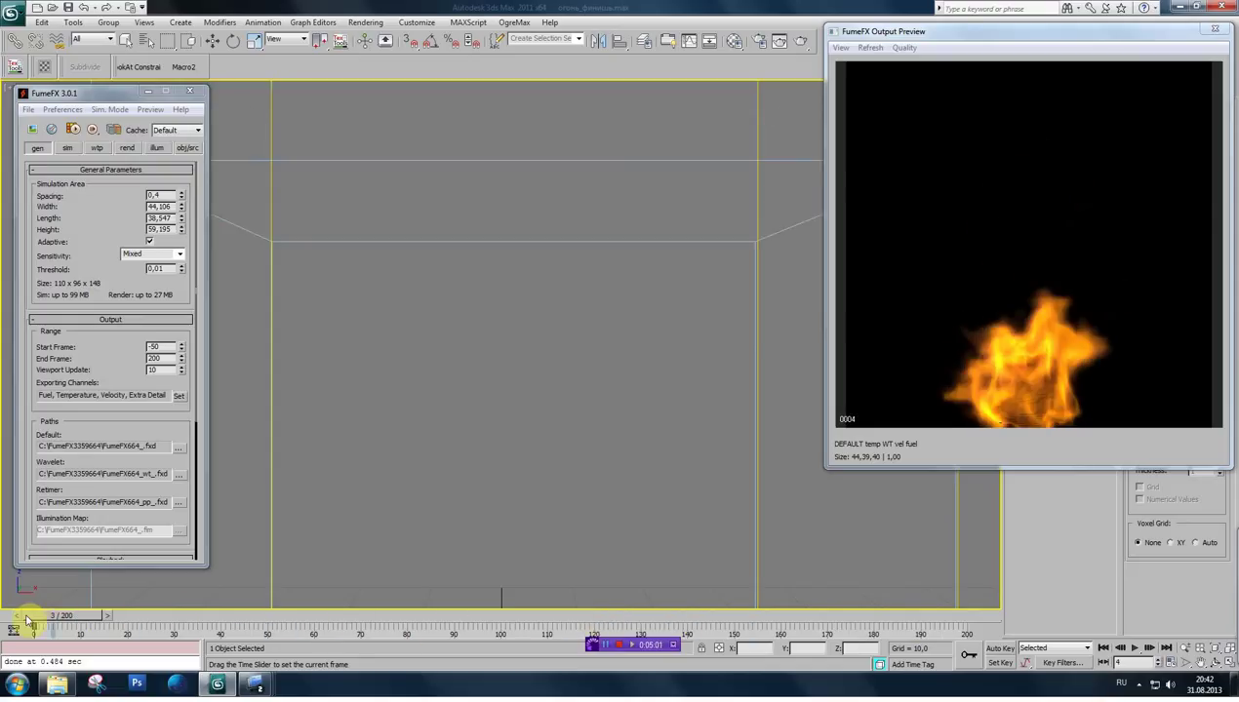
pyautogui.click(1134, 652)
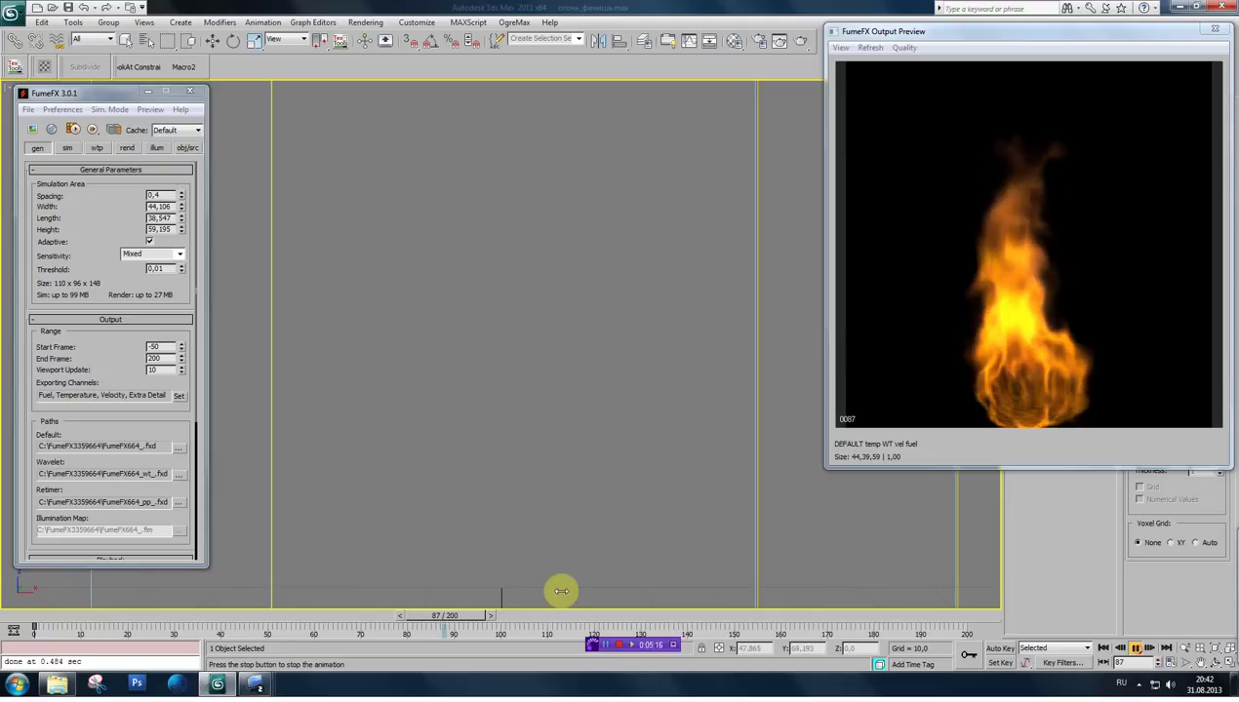
pyautogui.click(1134, 652)
pyautogui.moveTo(520, 618); pyautogui.dragTo(31, 615)
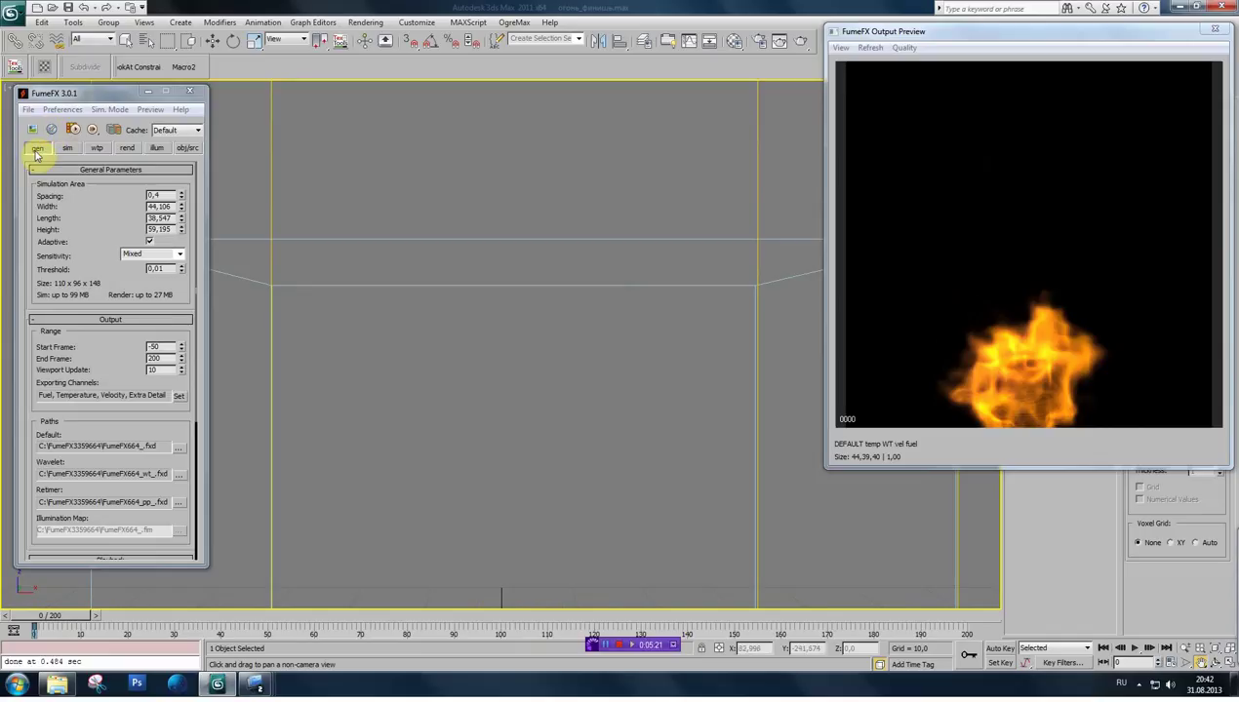
pyautogui.moveTo(105, 255); pyautogui.dragTo(126, 188)
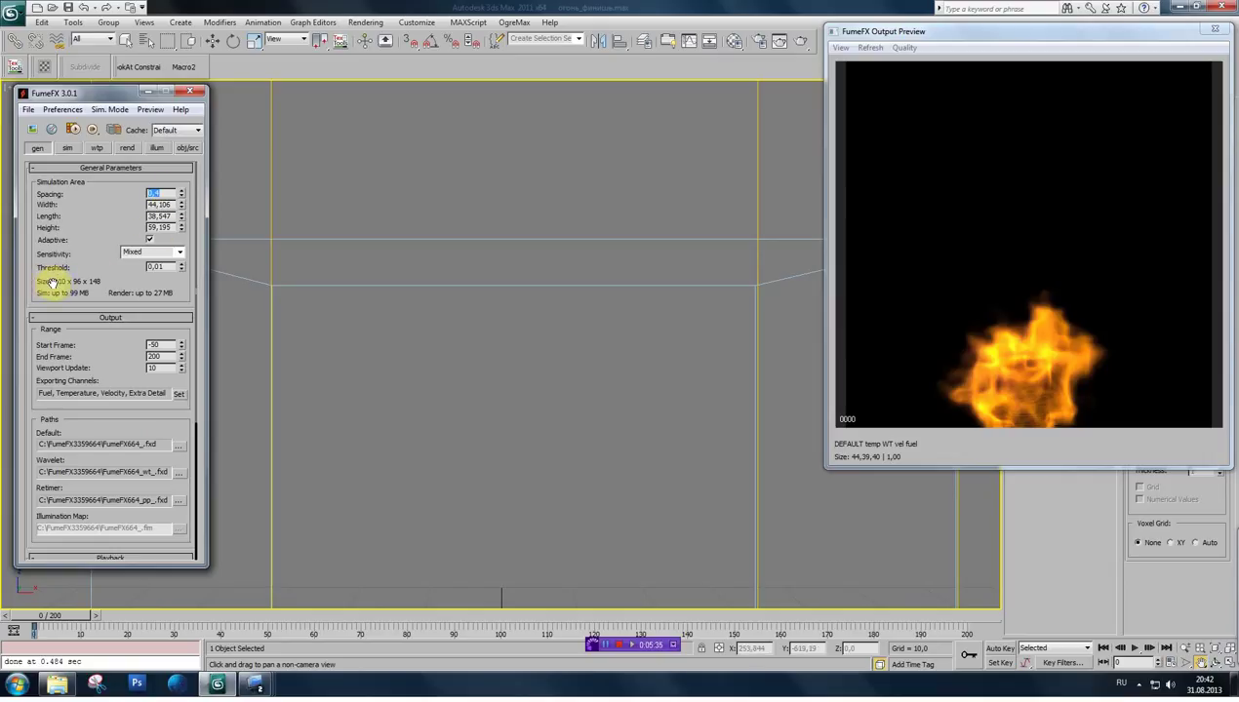
# - Confirm the 0,4 grid spacing and return the fire preview to frame 0
pyautogui.press('Return')
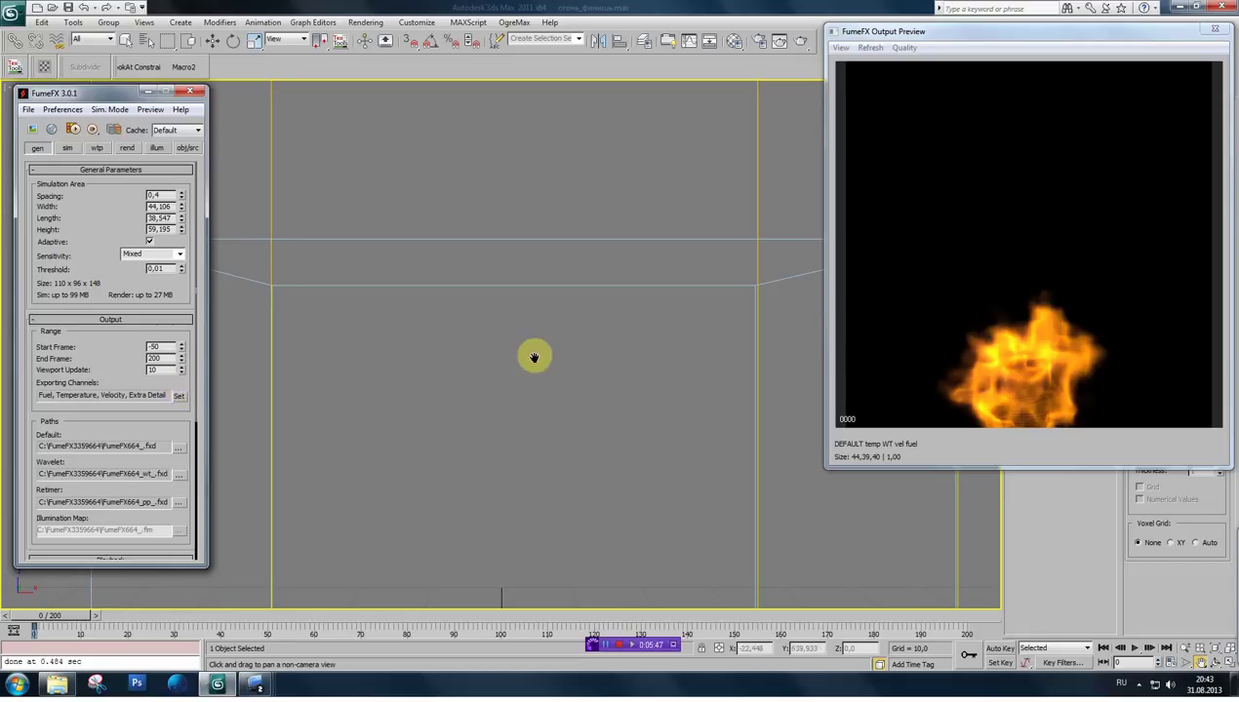
pyautogui.moveTo(111, 344); pyautogui.dragTo(111, 290)
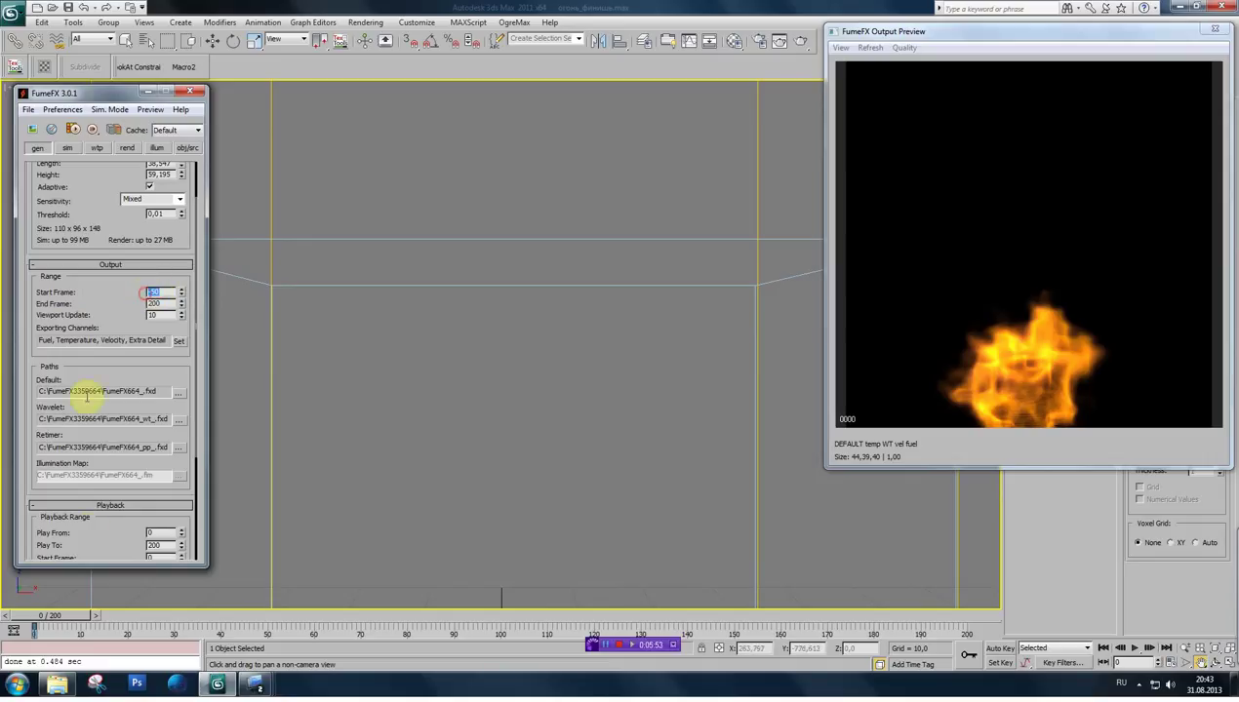
pyautogui.moveTo(60, 616)
pyautogui.mouseDown()
pyautogui.moveTo(92, 612)
pyautogui.moveTo(49, 613)
pyautogui.moveTo(61, 617)
pyautogui.mouseUp()
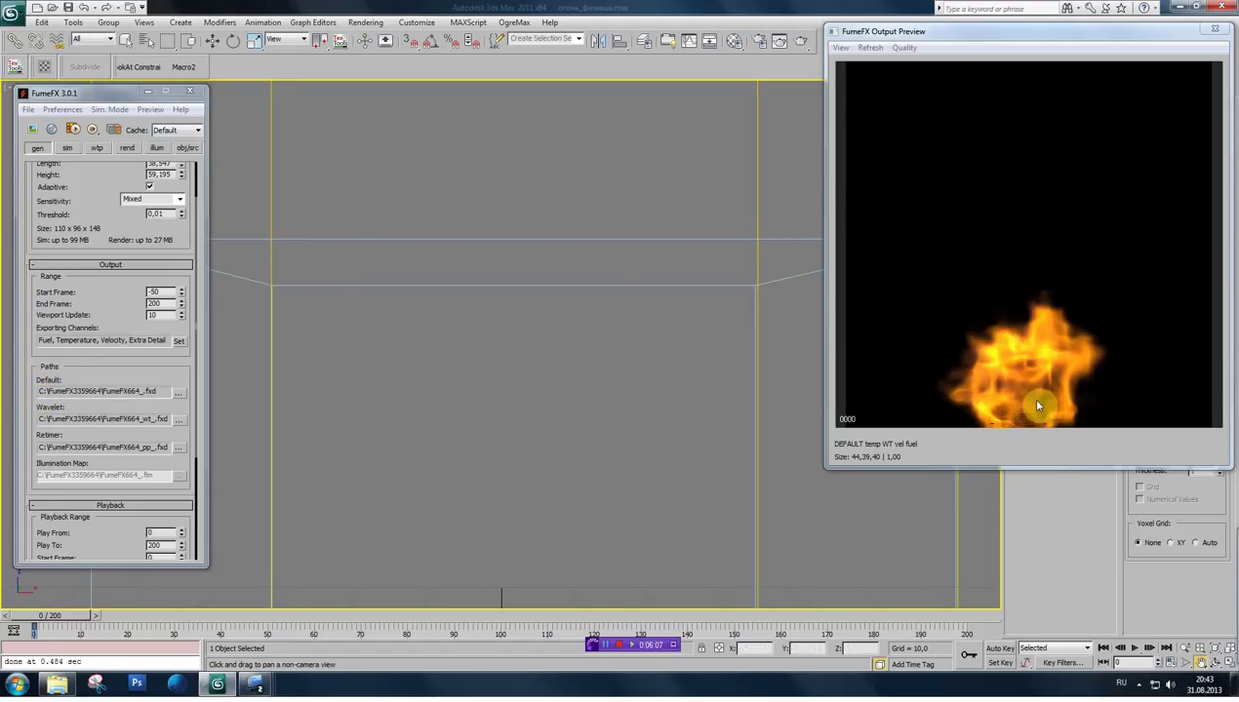
# - Review the Output and Playback settings (frames -50 to 200), then show the sim tab
pyautogui.scroll(-1, 123, 297)
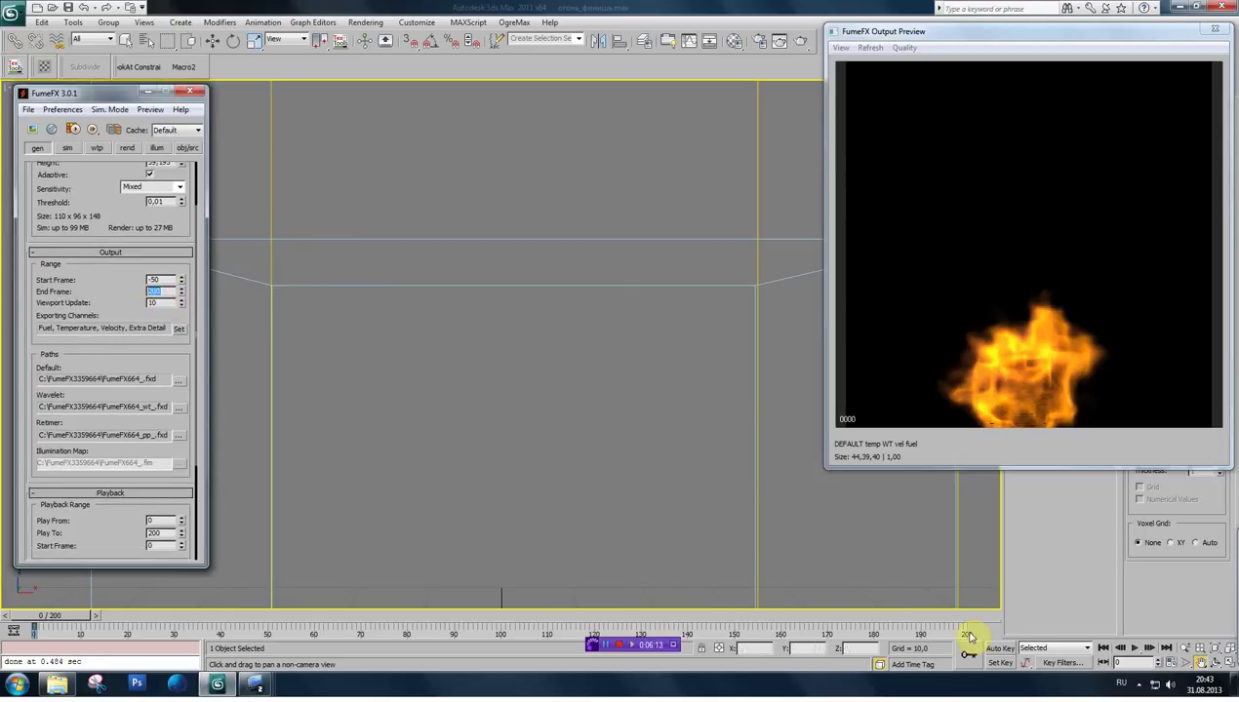
pyautogui.moveTo(125, 301); pyautogui.dragTo(135, 209)
pyautogui.moveTo(120, 425); pyautogui.dragTo(147, 392)
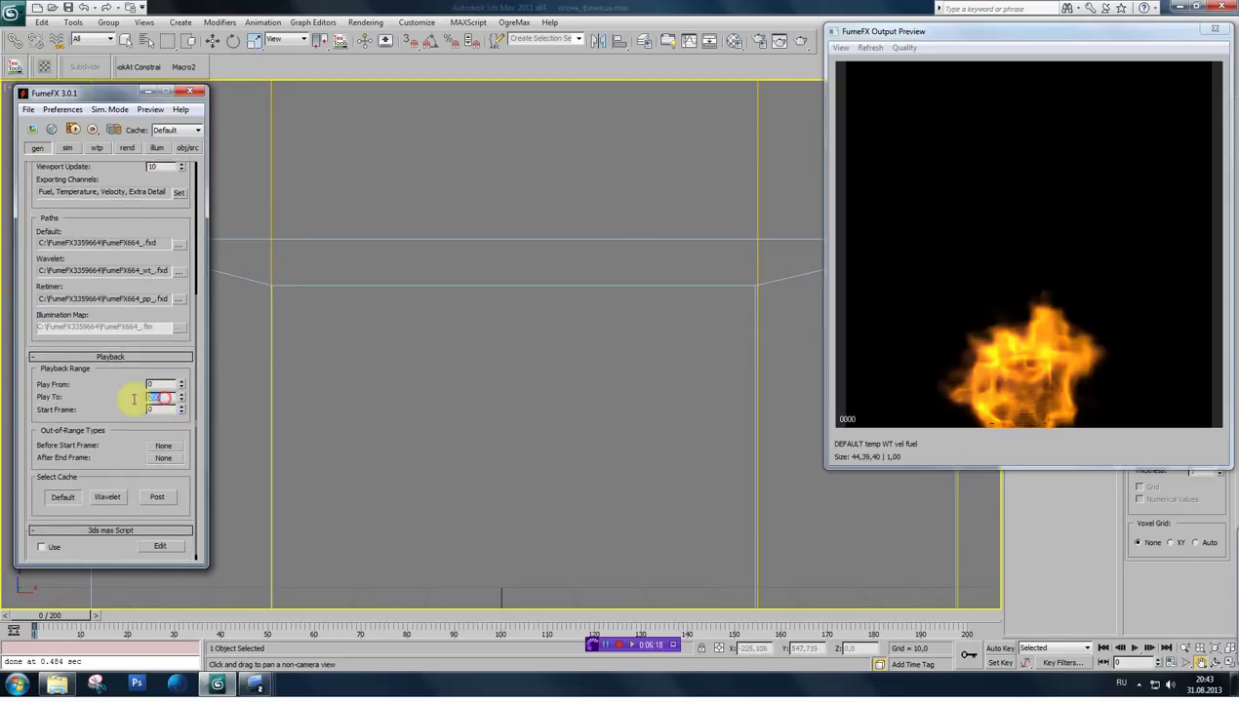
pyautogui.scroll(2, 94, 430)
pyautogui.scroll(2, 103, 341)
pyautogui.scroll(1, 91, 200)
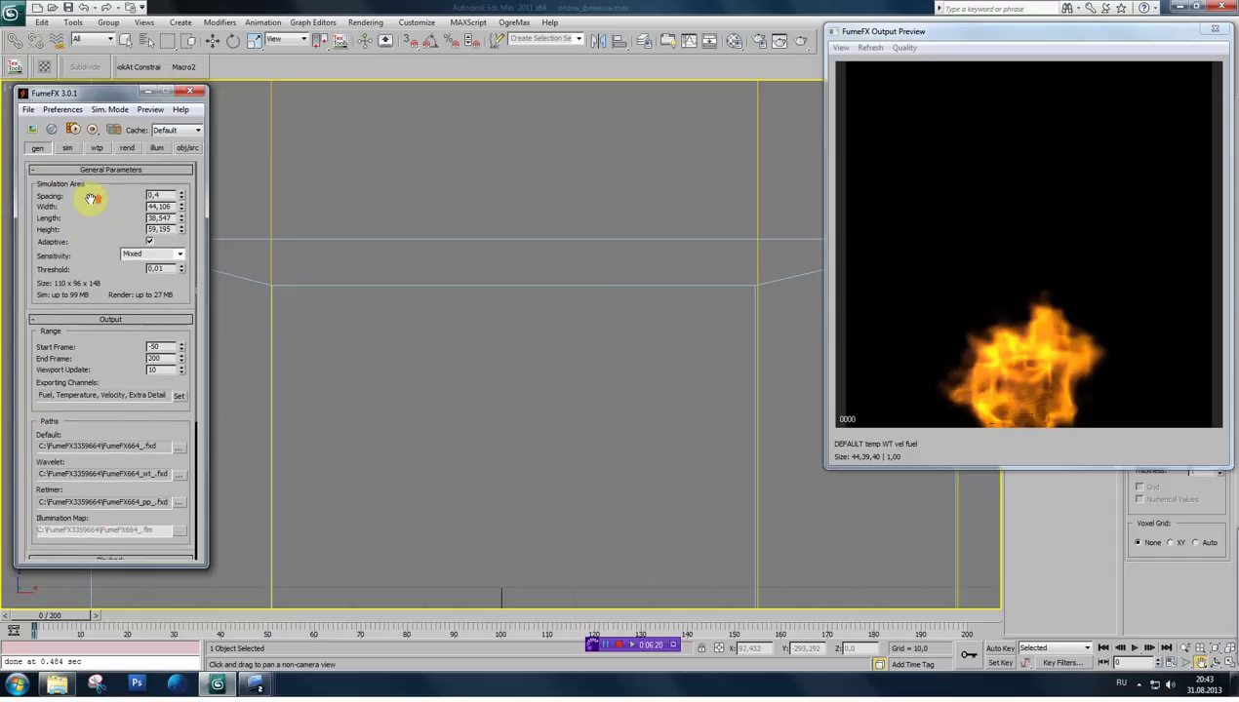
pyautogui.click(67, 148)
pyautogui.moveTo(114, 226); pyautogui.dragTo(59, 207)
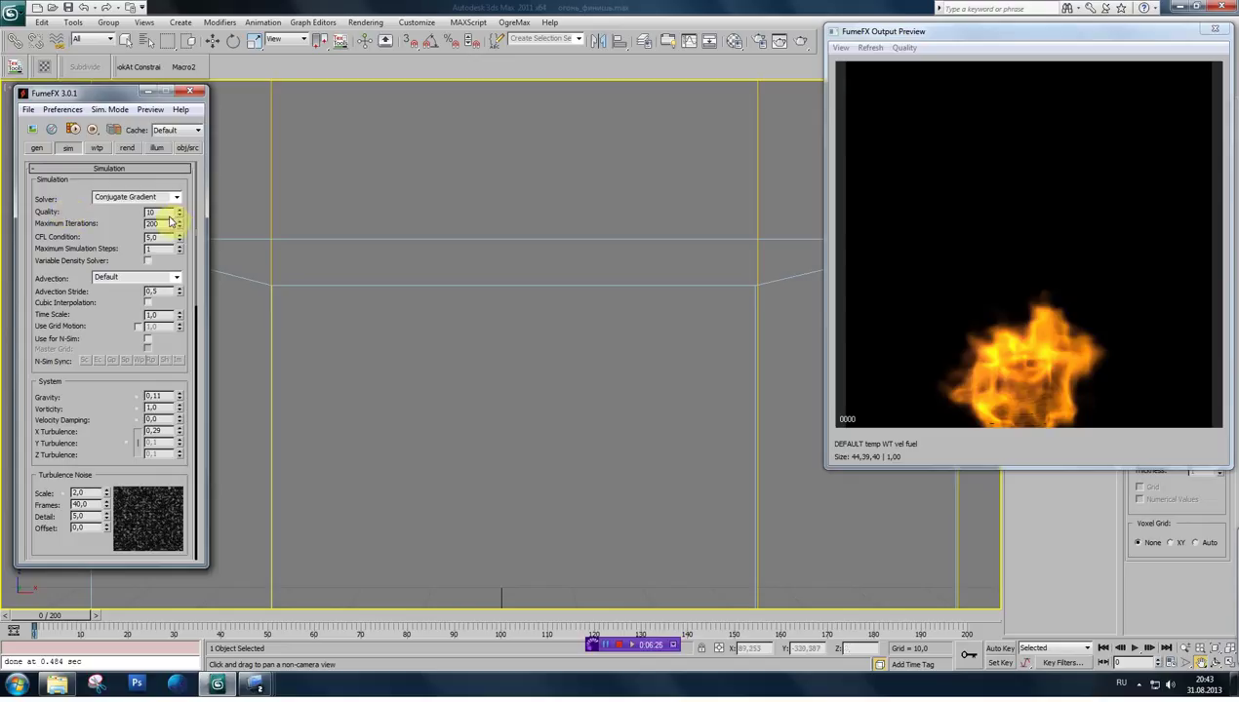
# - Keep solver Quality at 10 and set Gravity to 0,11
pyautogui.press('Return')
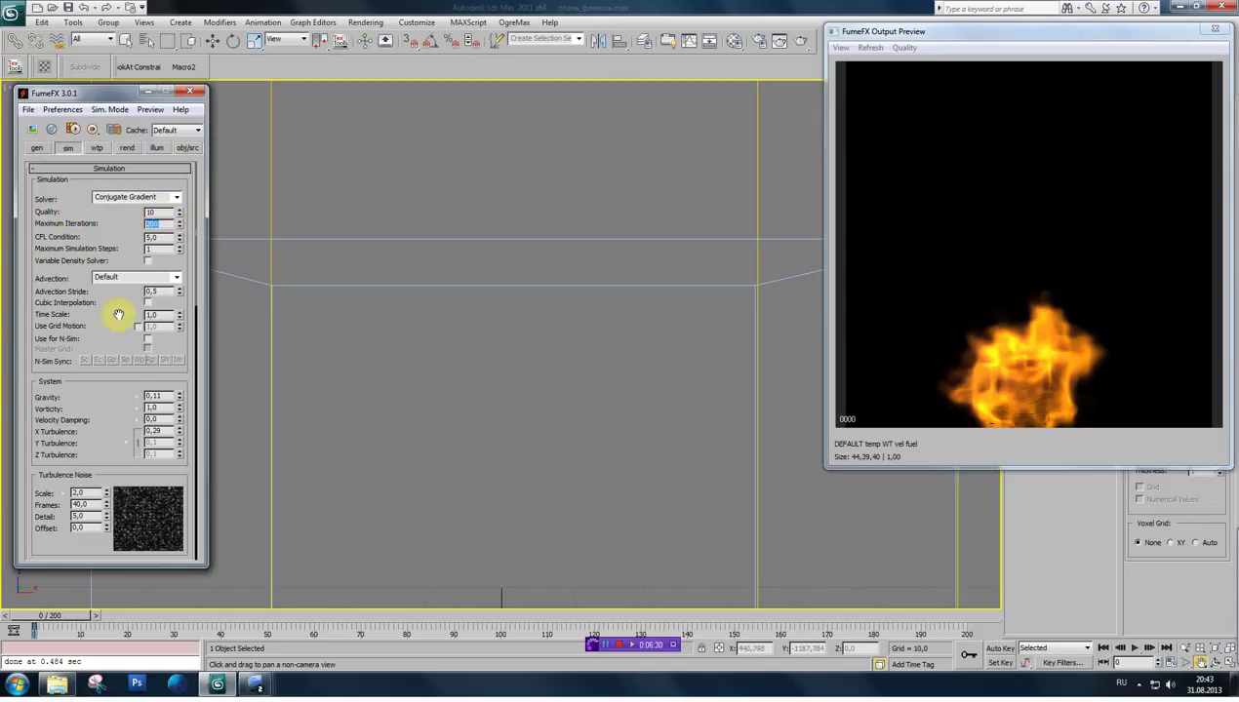
pyautogui.moveTo(124, 306); pyautogui.dragTo(97, 284)
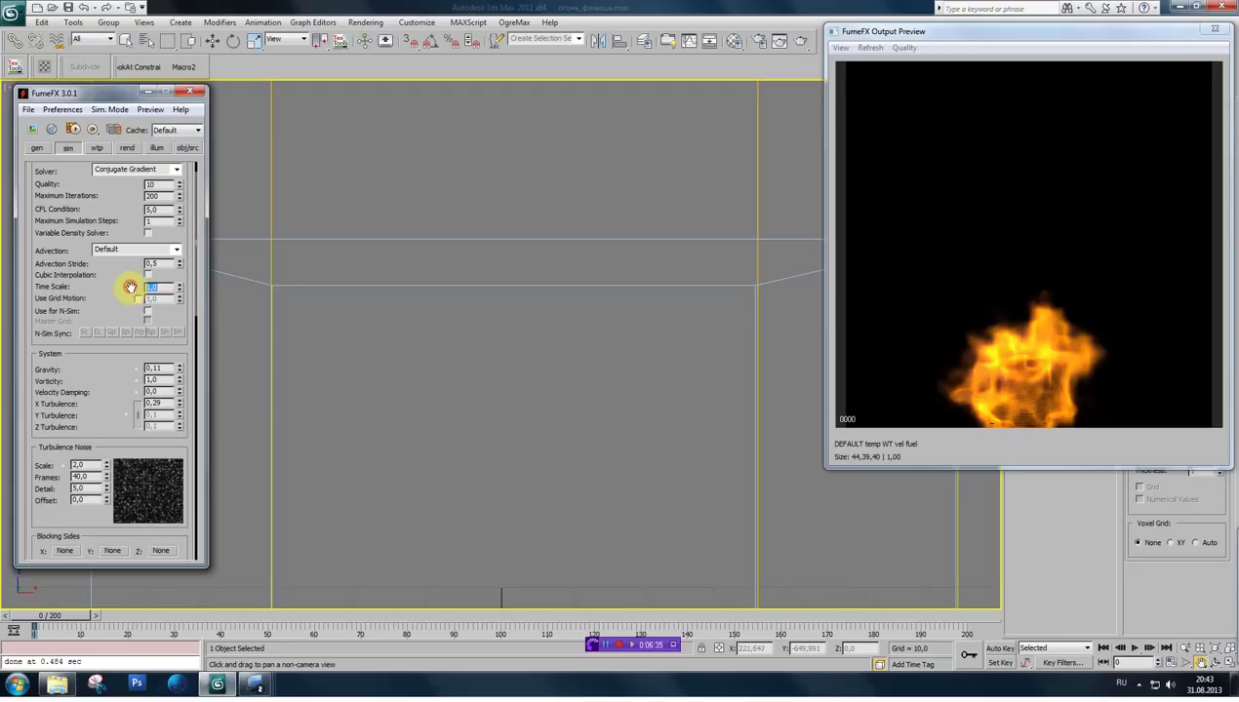
pyautogui.moveTo(119, 295); pyautogui.dragTo(130, 222)
pyautogui.moveTo(102, 304); pyautogui.dragTo(99, 293)
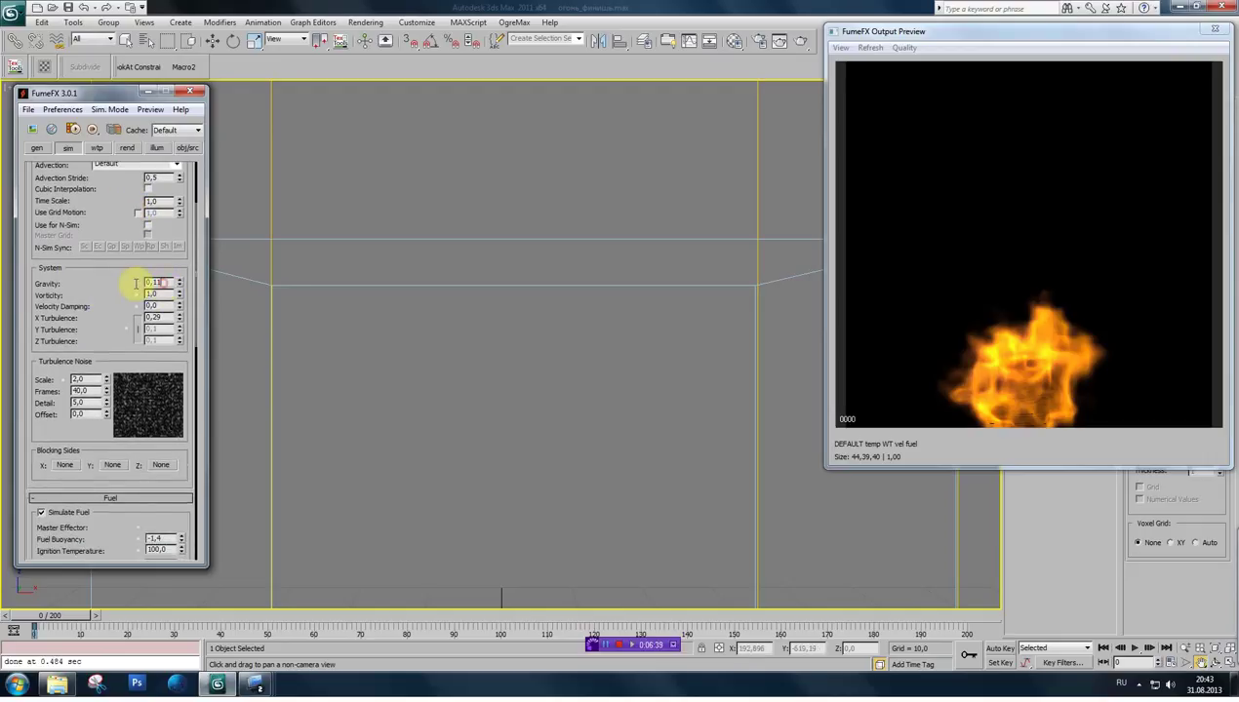
pyautogui.press('Tab')
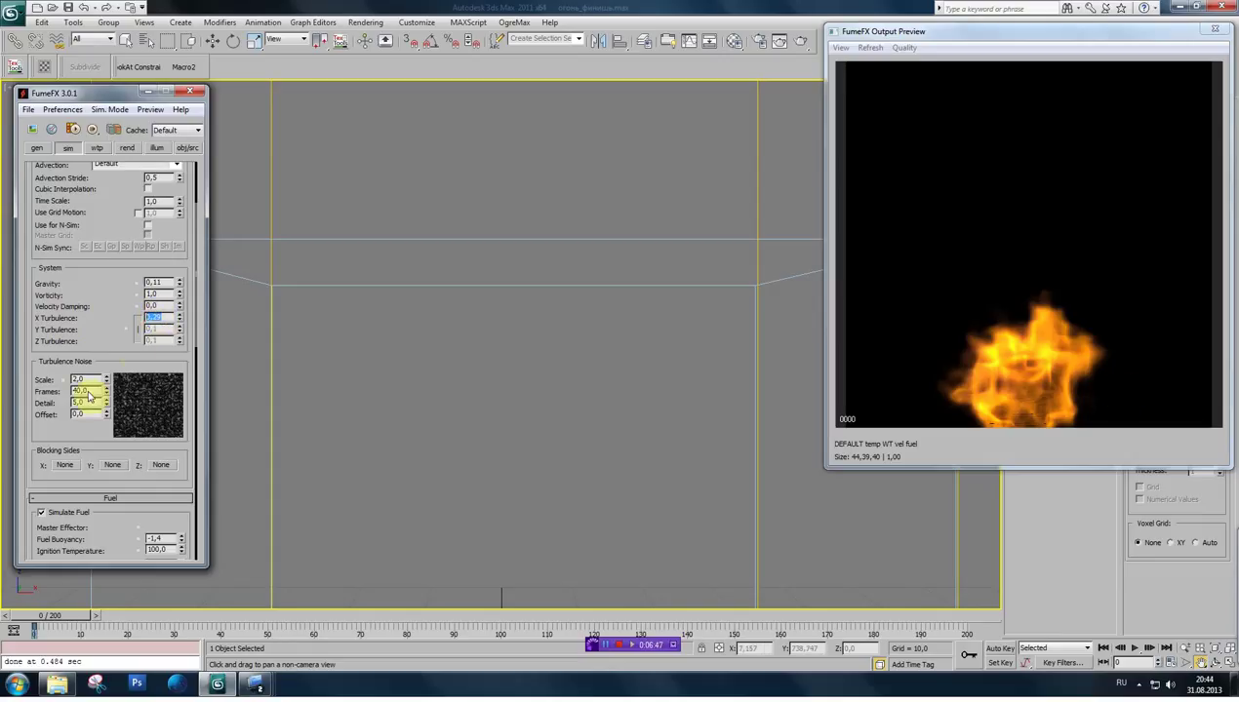
# - Edit the turbulence noise Frames value of 40,0 and scroll to the fuel settings
pyautogui.click(124, 327)
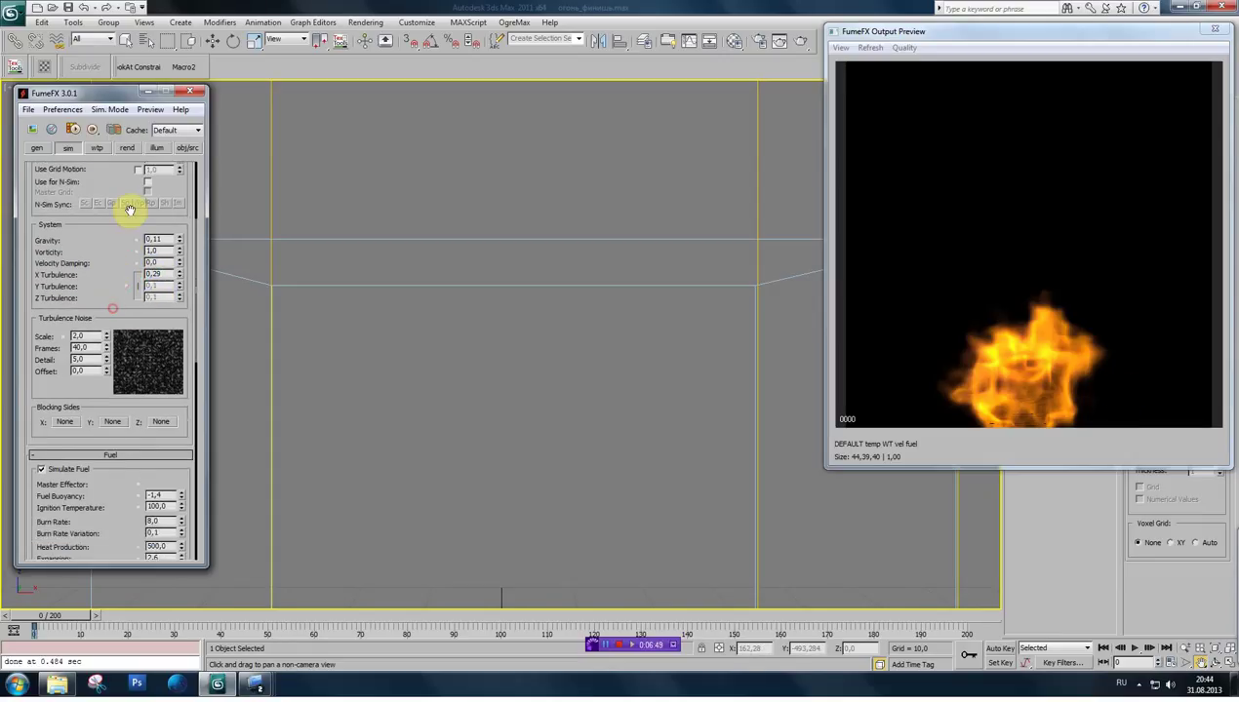
pyautogui.moveTo(113, 310); pyautogui.dragTo(126, 204)
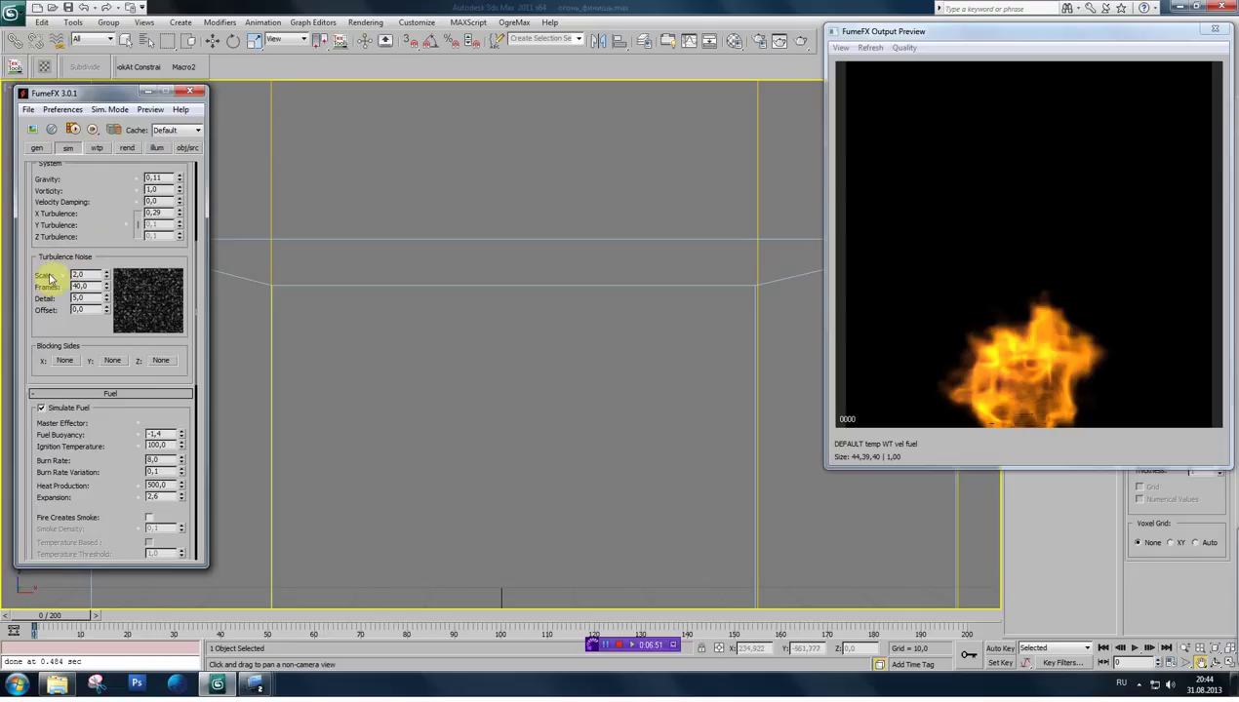
pyautogui.moveTo(98, 251); pyautogui.dragTo(102, 256)
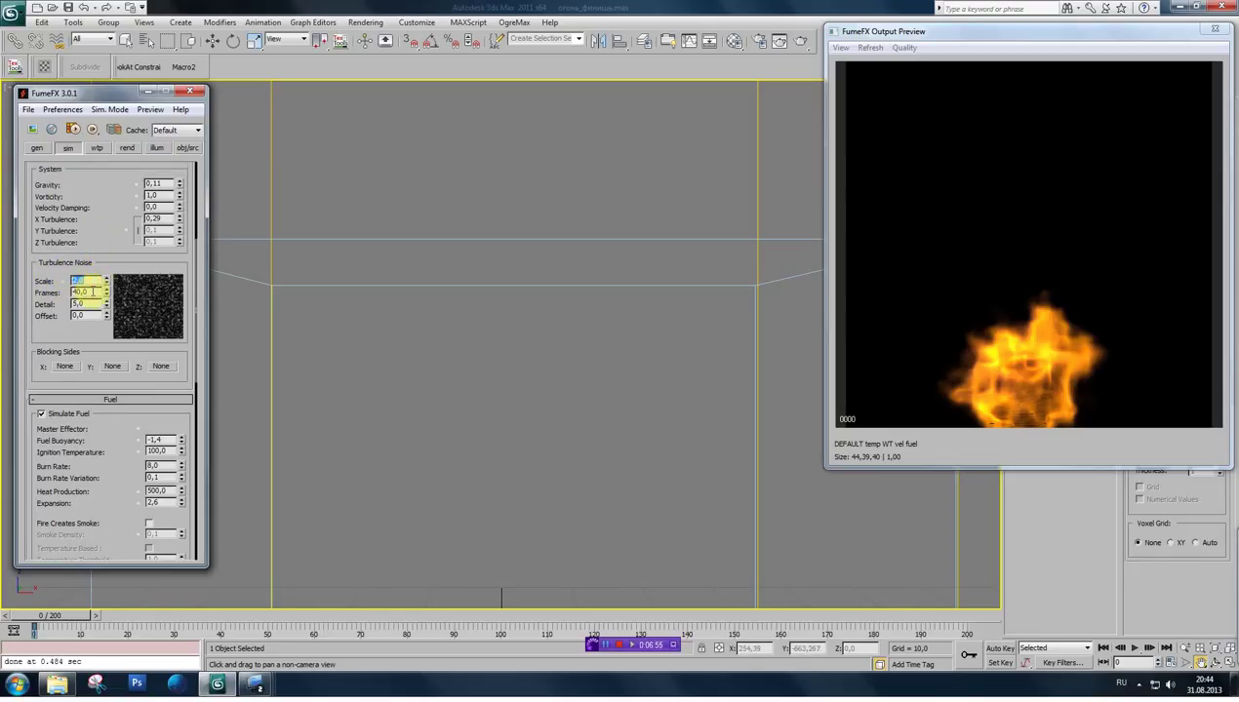
pyautogui.click(91, 293)
pyautogui.doubleClick(72, 293)
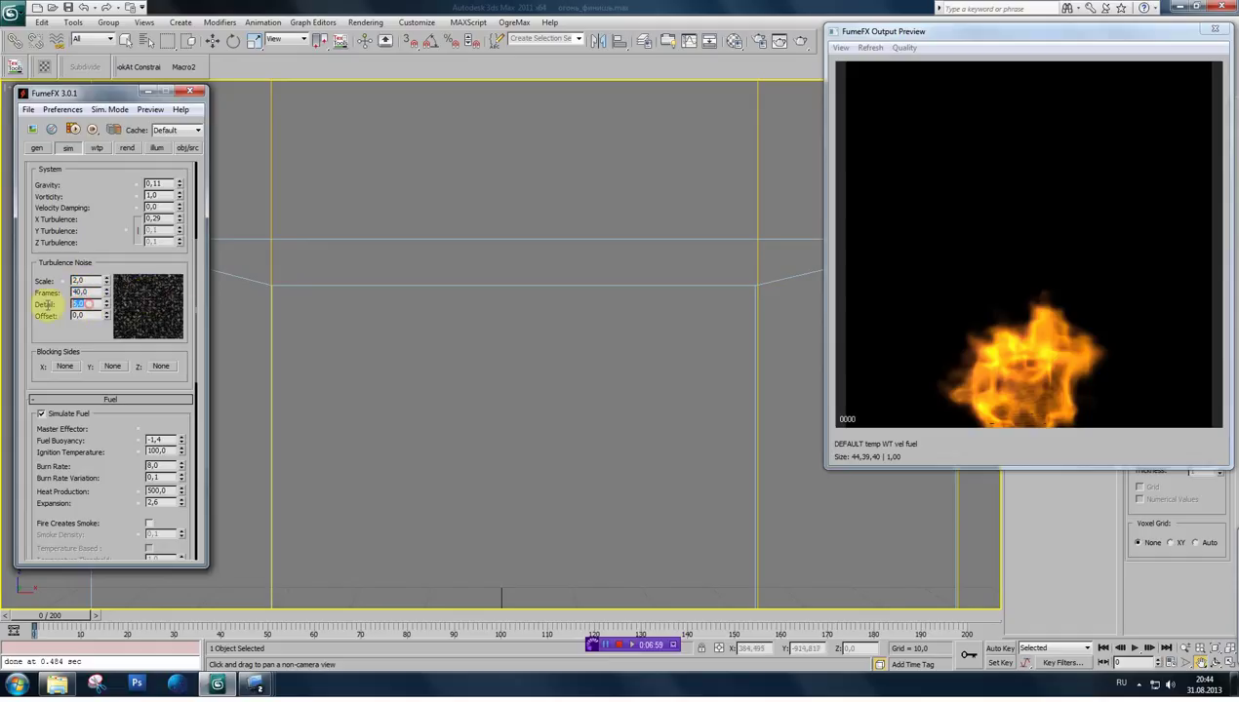
pyautogui.moveTo(90, 335); pyautogui.dragTo(91, 272)
pyautogui.scroll(-3, 91, 272)
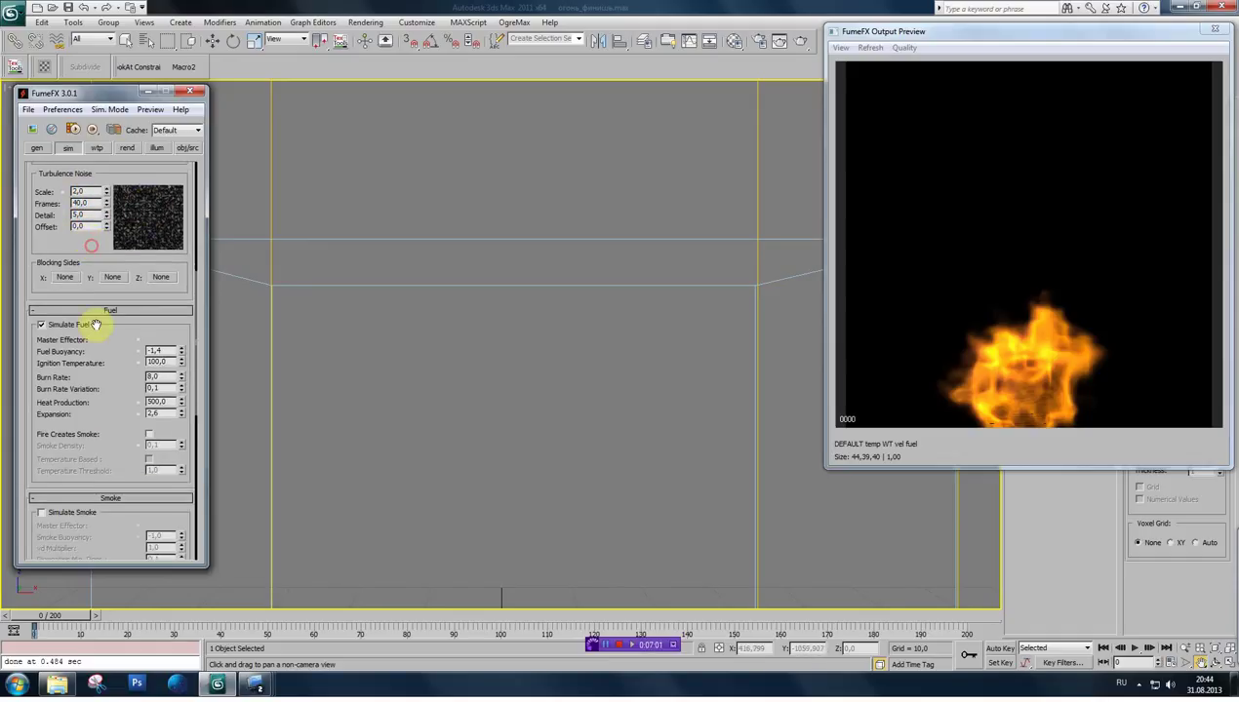
pyautogui.moveTo(105, 323); pyautogui.dragTo(110, 271)
pyautogui.scroll(-1, 110, 272)
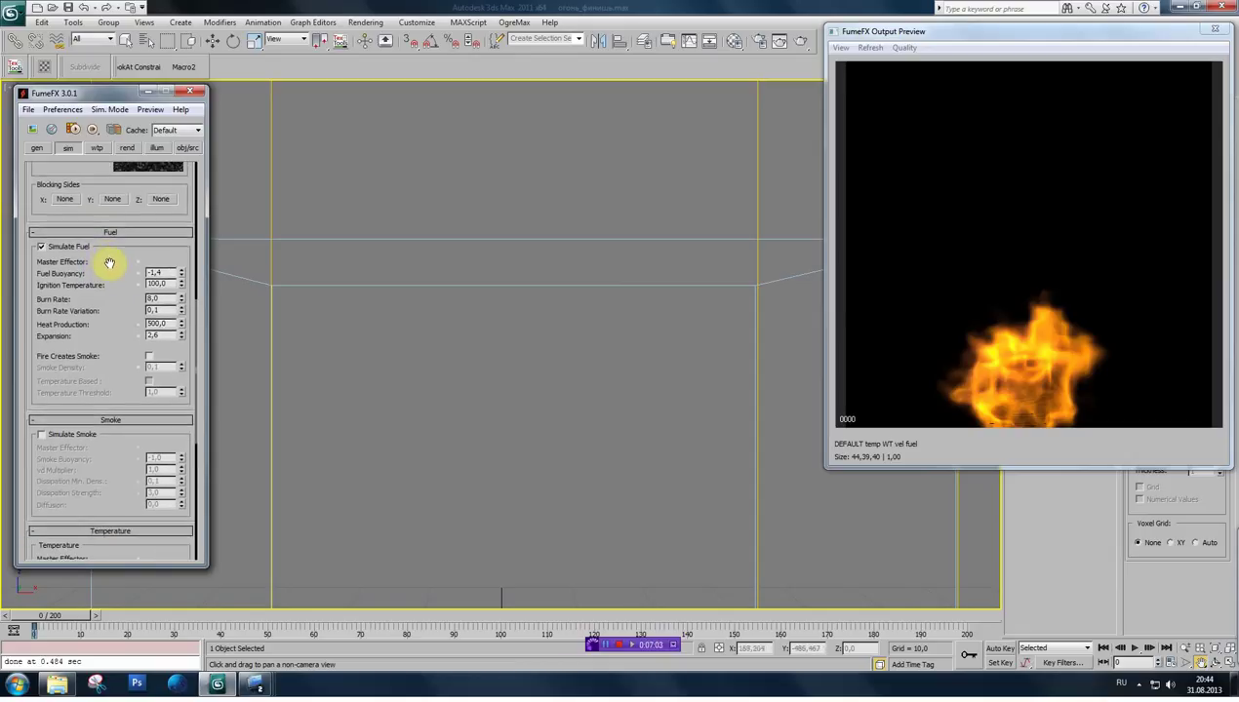
pyautogui.scroll(-1, 103, 260)
pyautogui.scroll(-1, 105, 258)
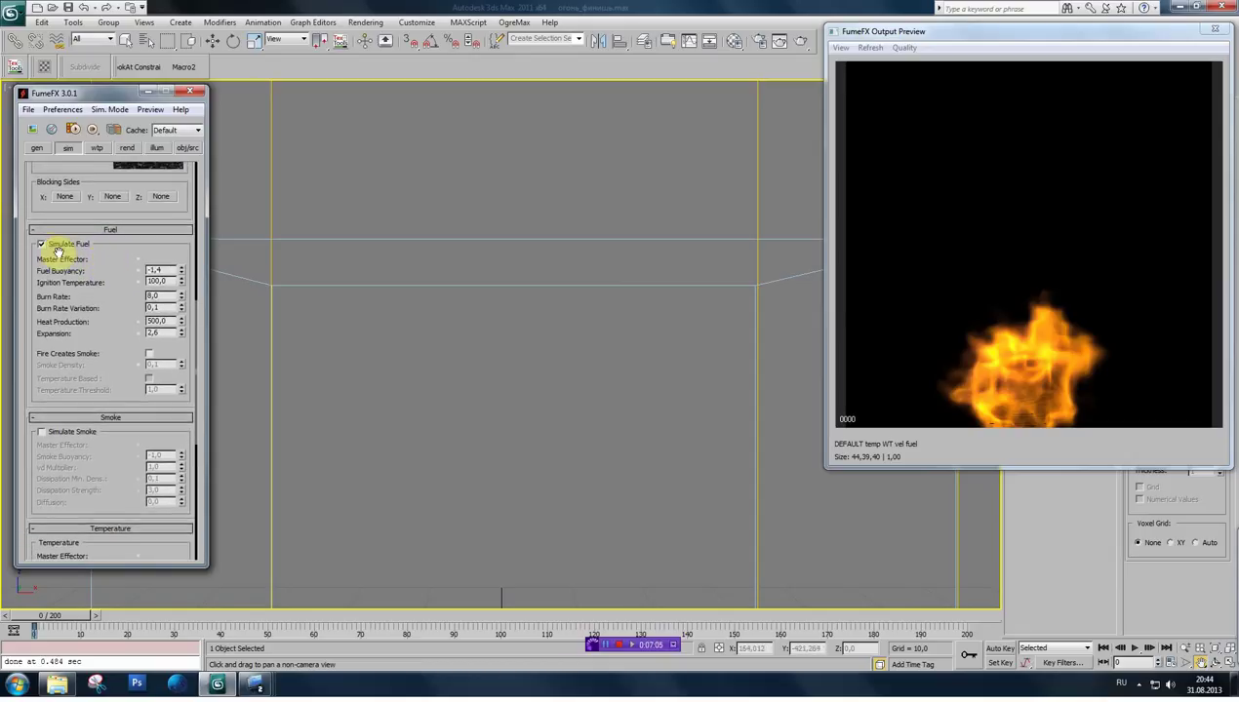
pyautogui.scroll(1, 88, 253)
pyautogui.scroll(1, 104, 261)
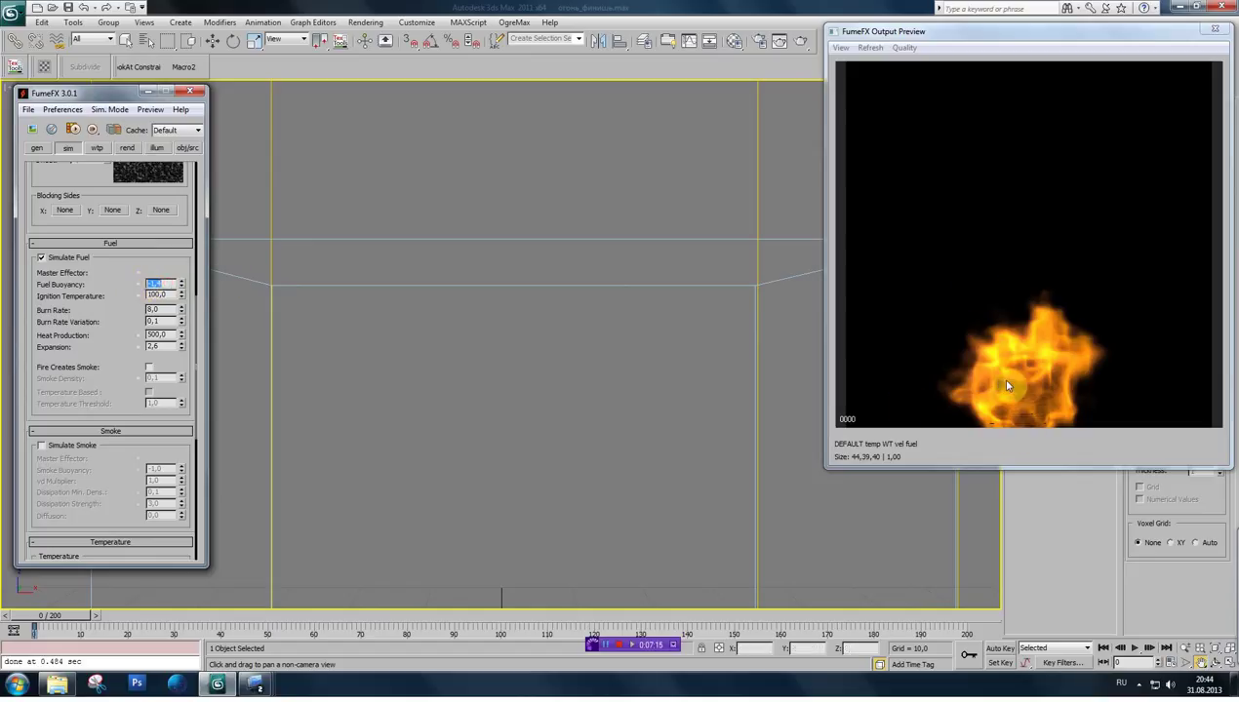
pyautogui.write('-1,4')
# - Set Fuel Buoyancy to -1,4 and Expansion to 2,6, with Simulate Smoke left off
pyautogui.click(137, 286)
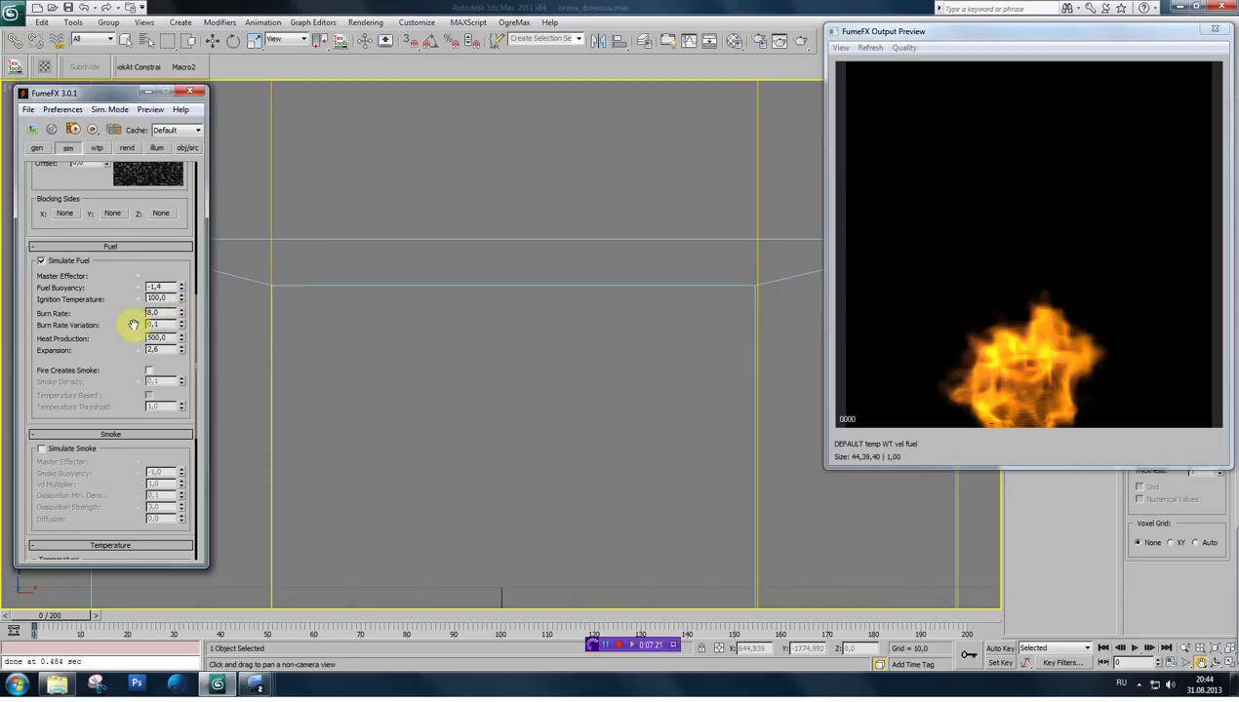
pyautogui.moveTo(122, 312); pyautogui.dragTo(122, 295)
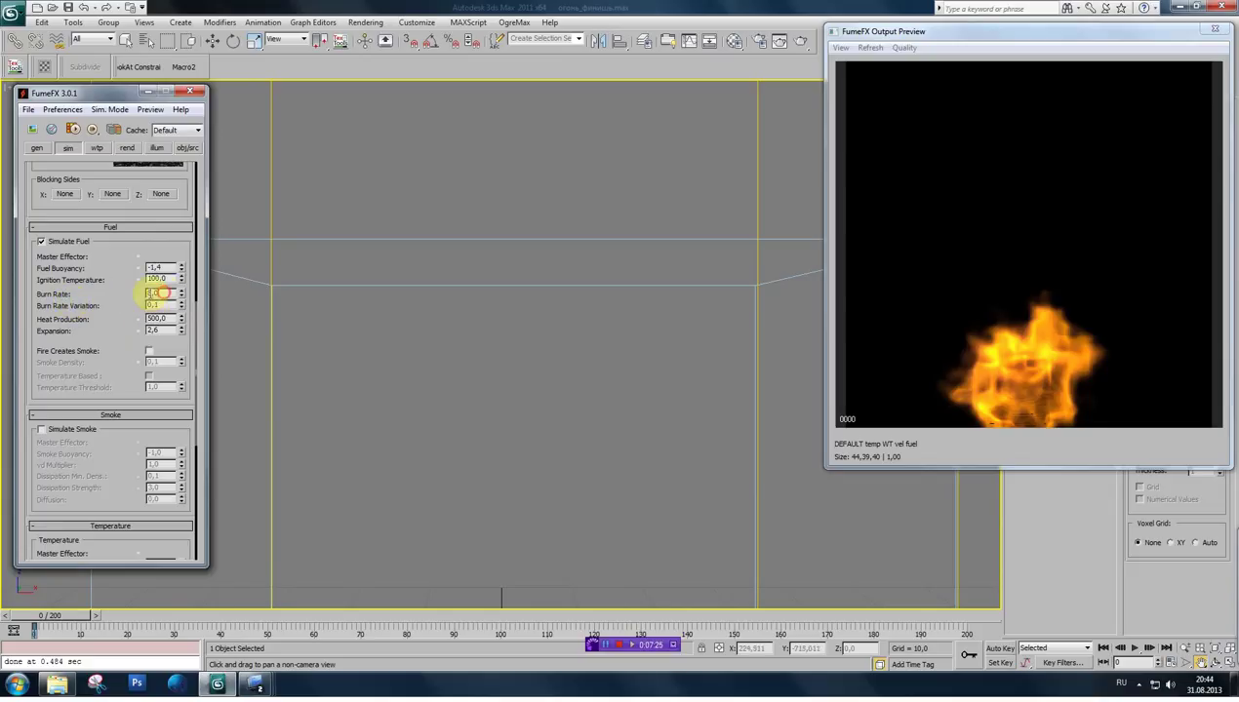
pyautogui.moveTo(124, 306); pyautogui.dragTo(125, 275)
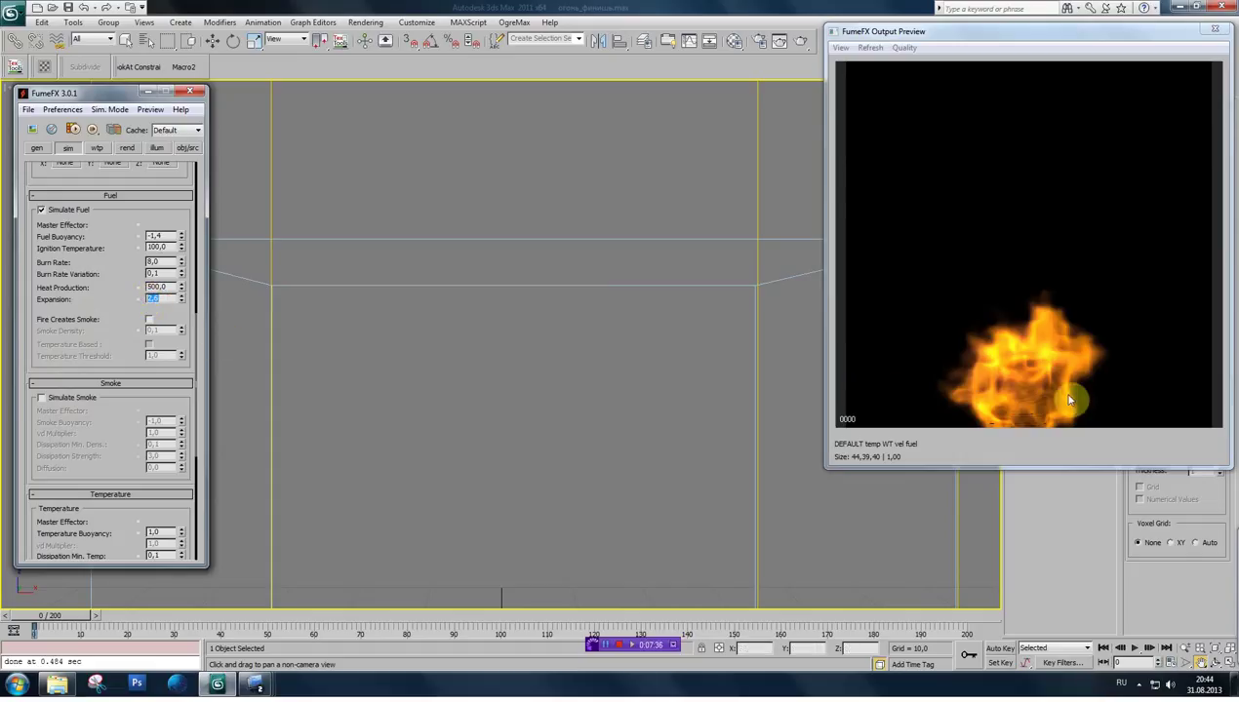
pyautogui.scroll(-1, 124, 292)
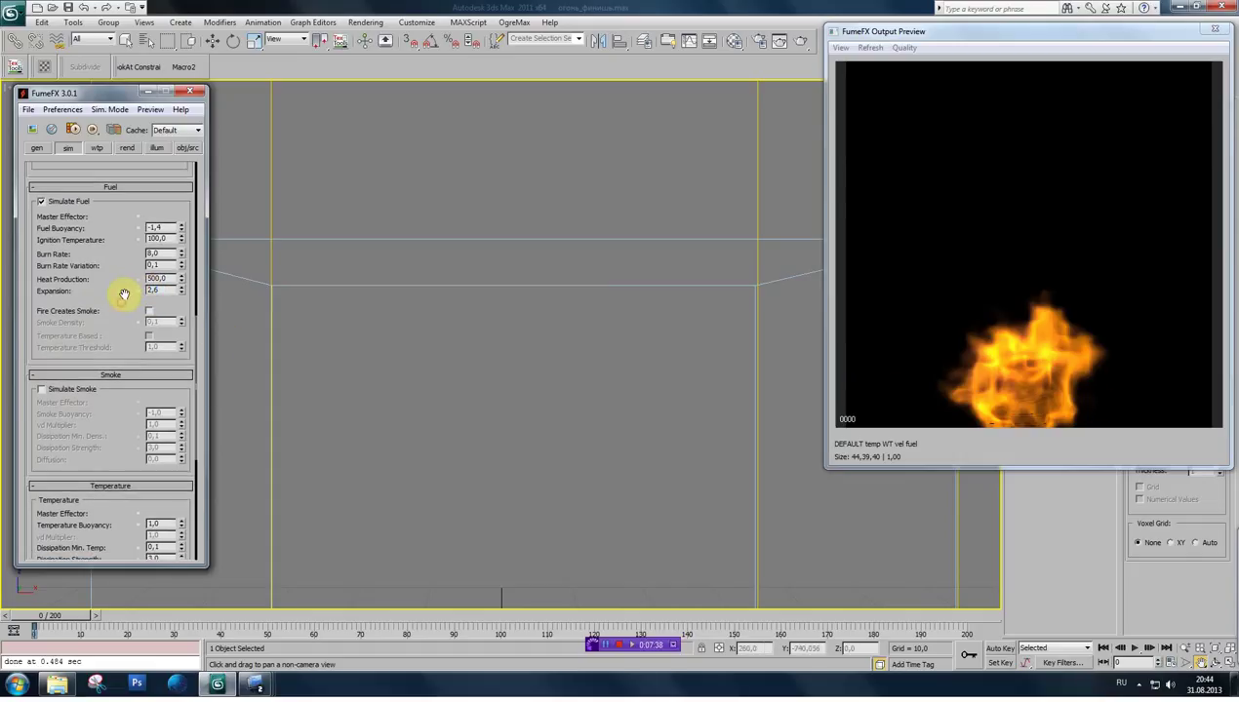
pyautogui.moveTo(124, 292); pyautogui.dragTo(124, 252)
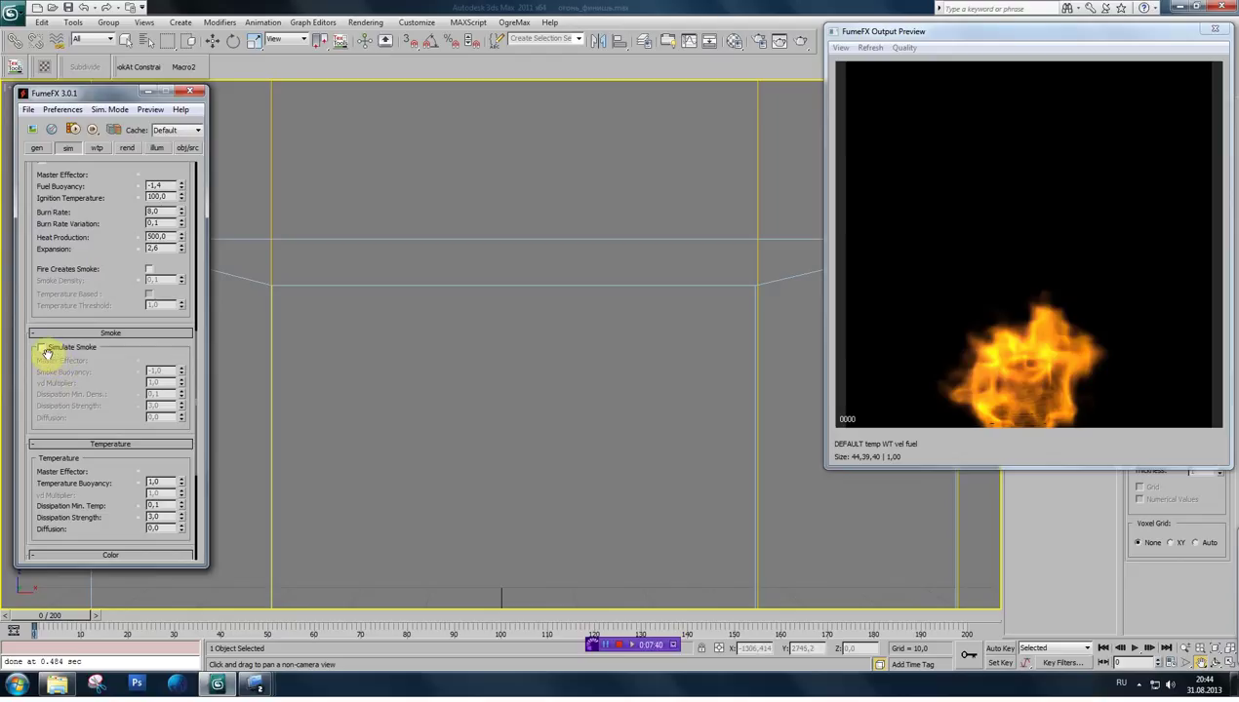
pyautogui.scroll(2, 77, 288)
pyautogui.moveTo(101, 250); pyautogui.dragTo(78, 450)
pyautogui.moveTo(92, 238)
pyautogui.mouseDown()
pyautogui.moveTo(88, 374)
pyautogui.moveTo(158, 182)
pyautogui.moveTo(175, 393)
pyautogui.mouseUp()
# - Go through FumeFX's obj/src and sim panels to the Rendering Parameters: step size 10, fire opacity 0,628
pyautogui.click(188, 149)
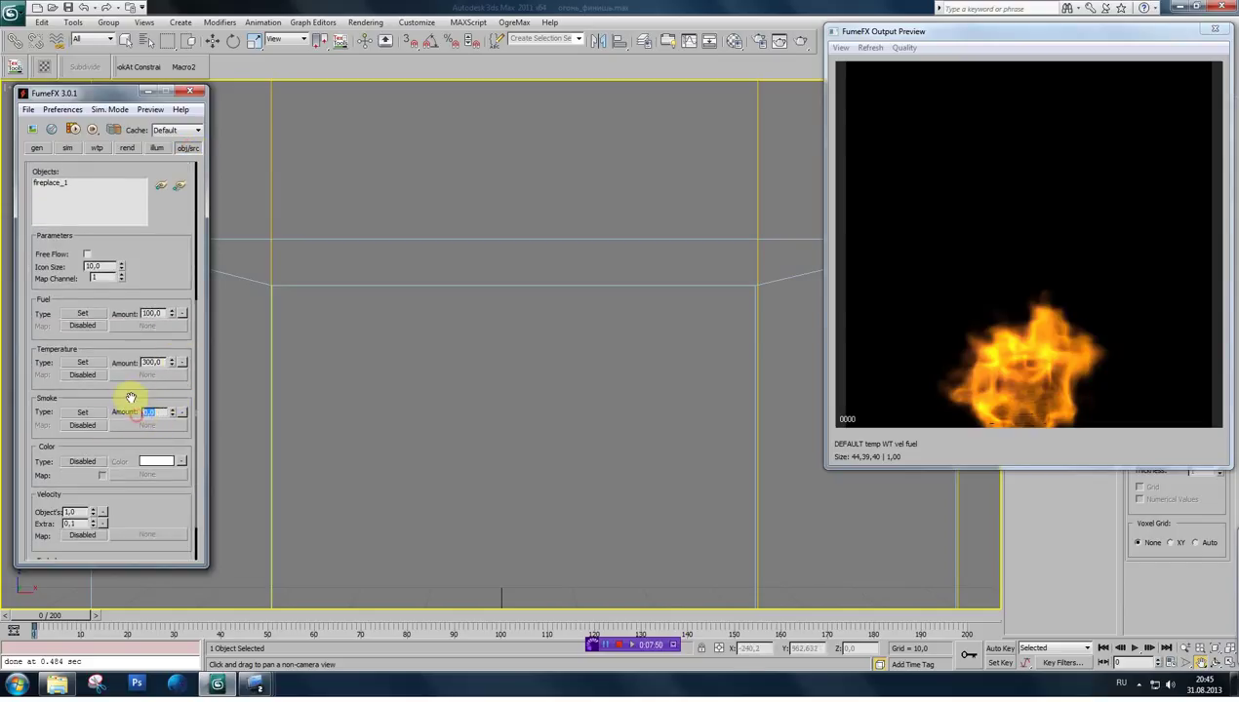
pyautogui.click(69, 149)
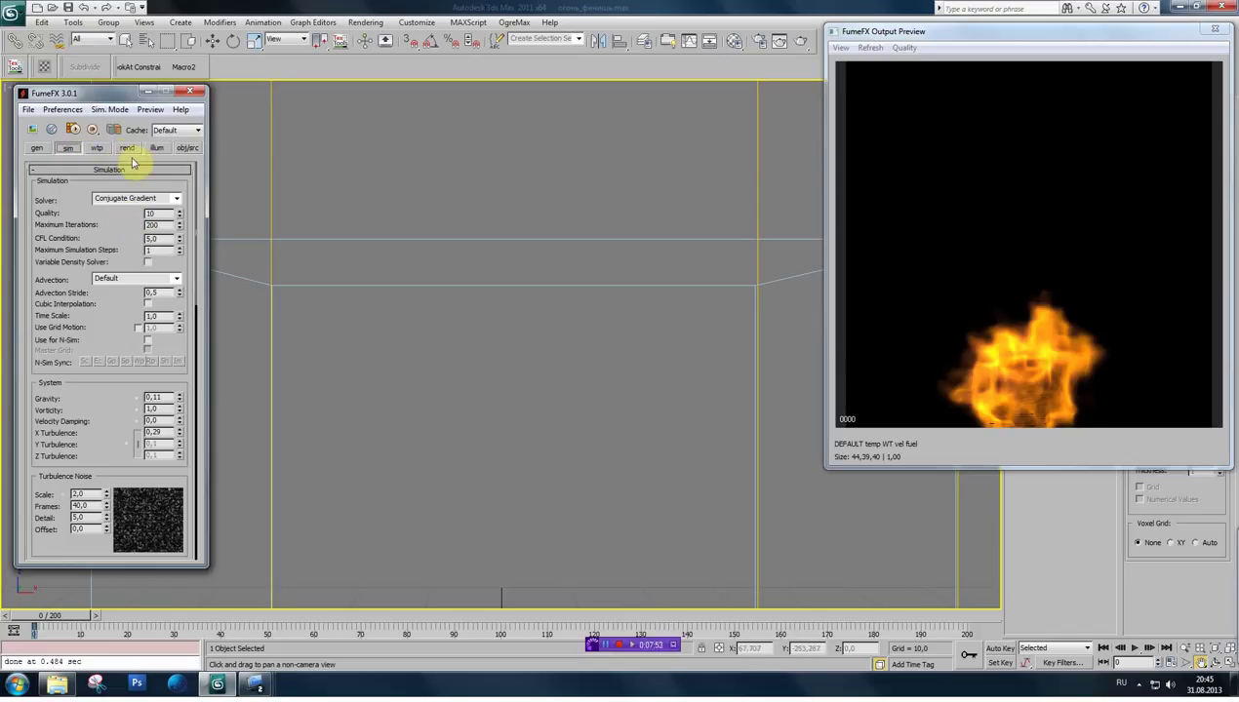
pyautogui.click(127, 150)
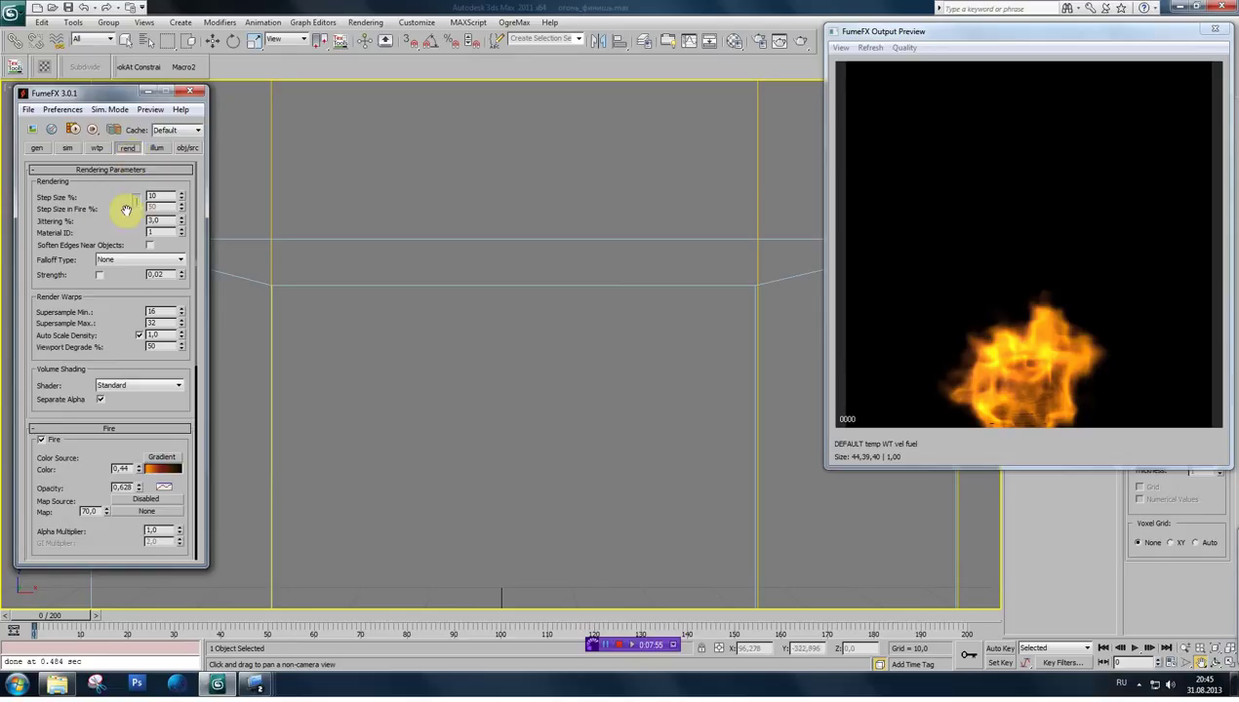
pyautogui.moveTo(116, 234); pyautogui.dragTo(116, 228)
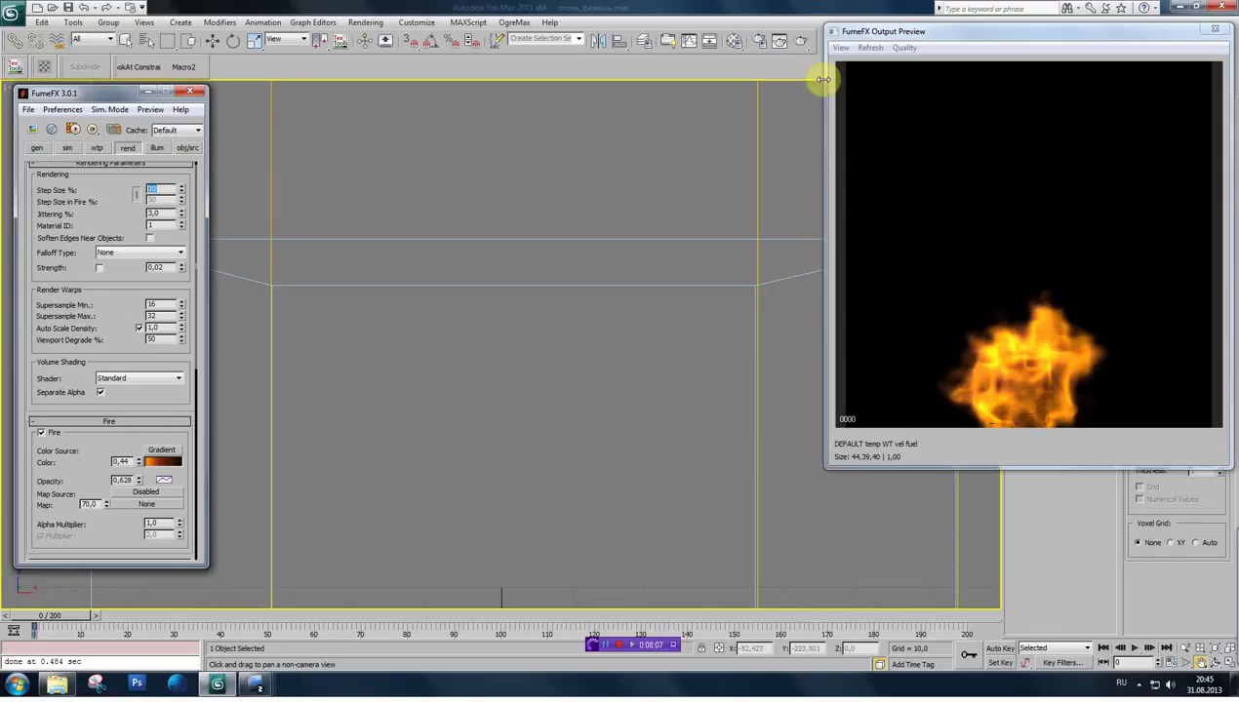
pyautogui.click(802, 40)
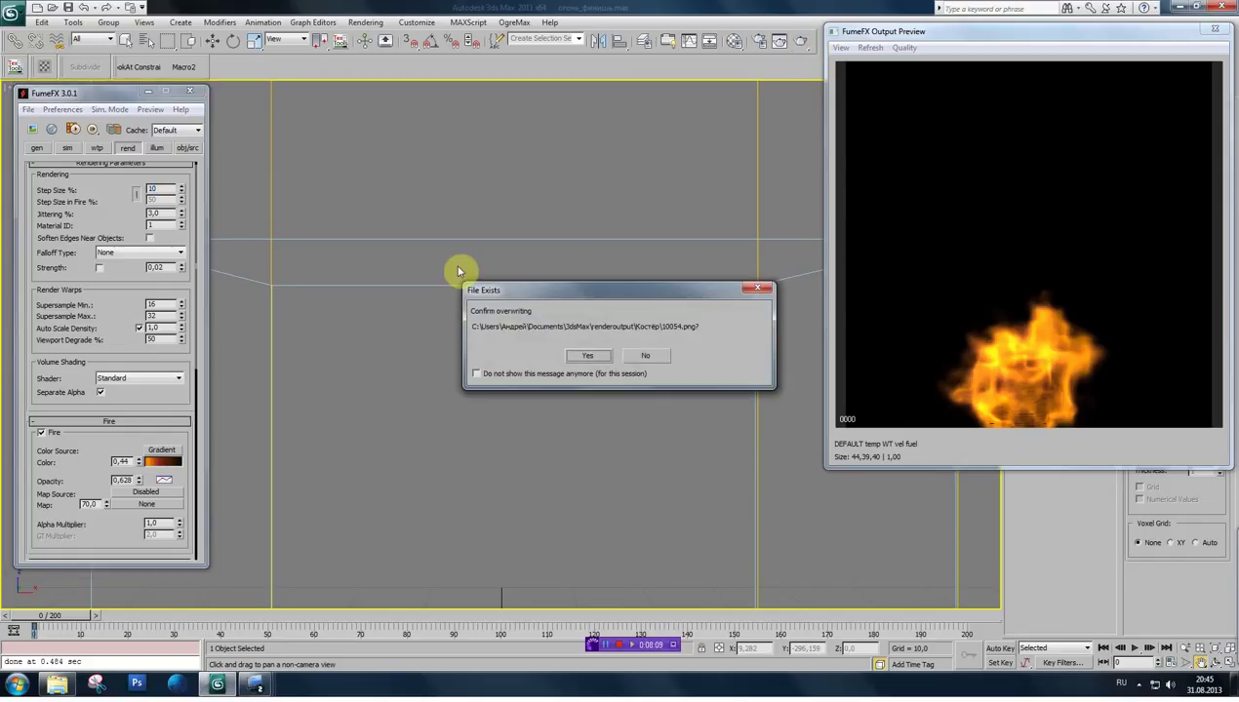
pyautogui.click(653, 357)
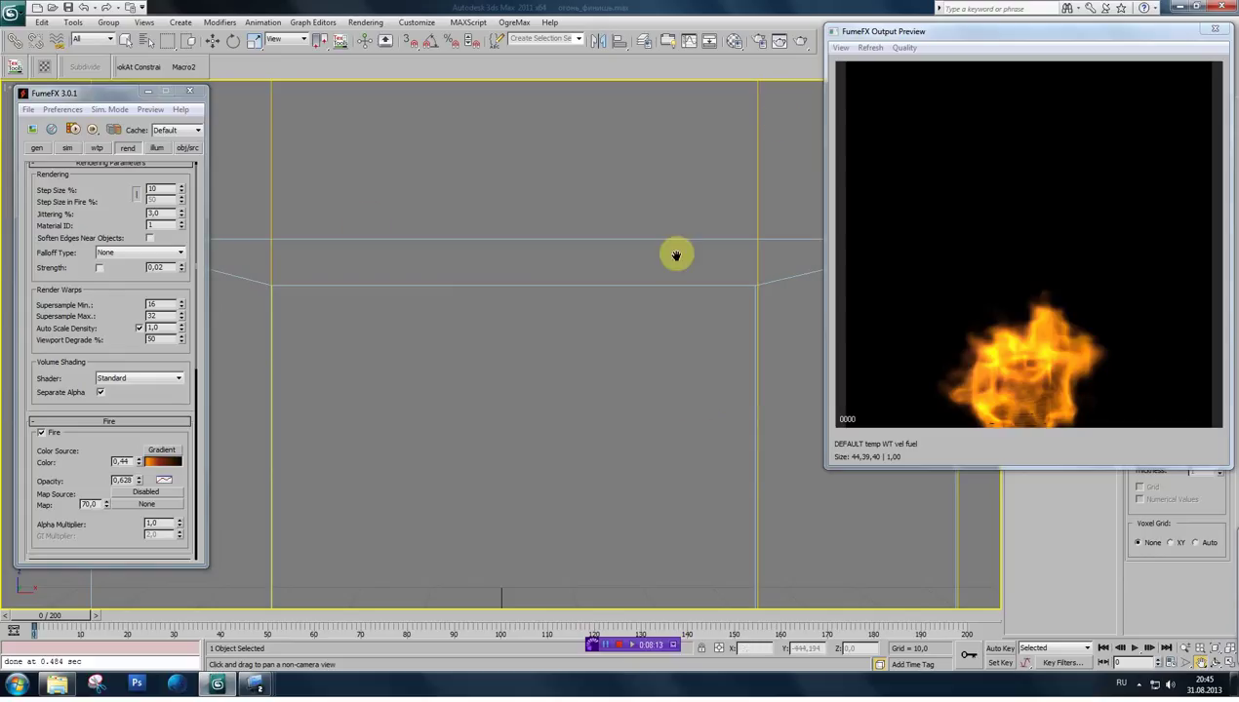
pyautogui.scroll(-2, 119, 224)
pyautogui.scroll(-6, 109, 310)
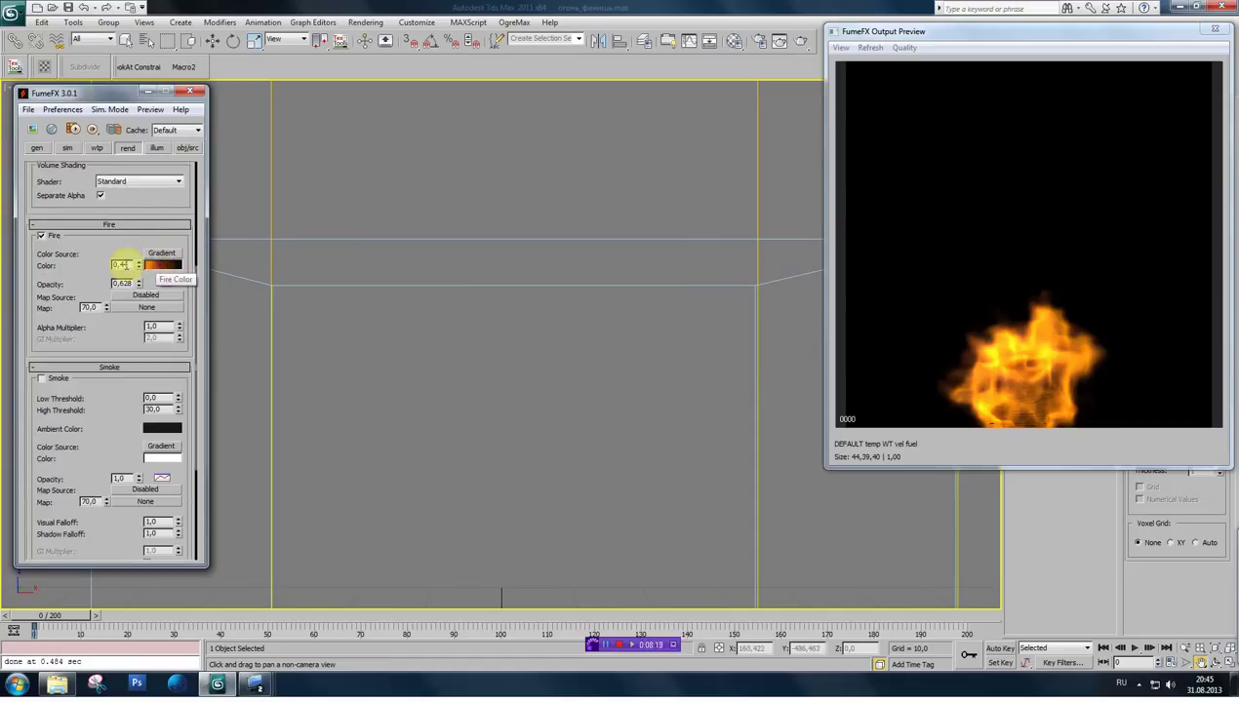
pyautogui.moveTo(125, 264); pyautogui.dragTo(107, 263)
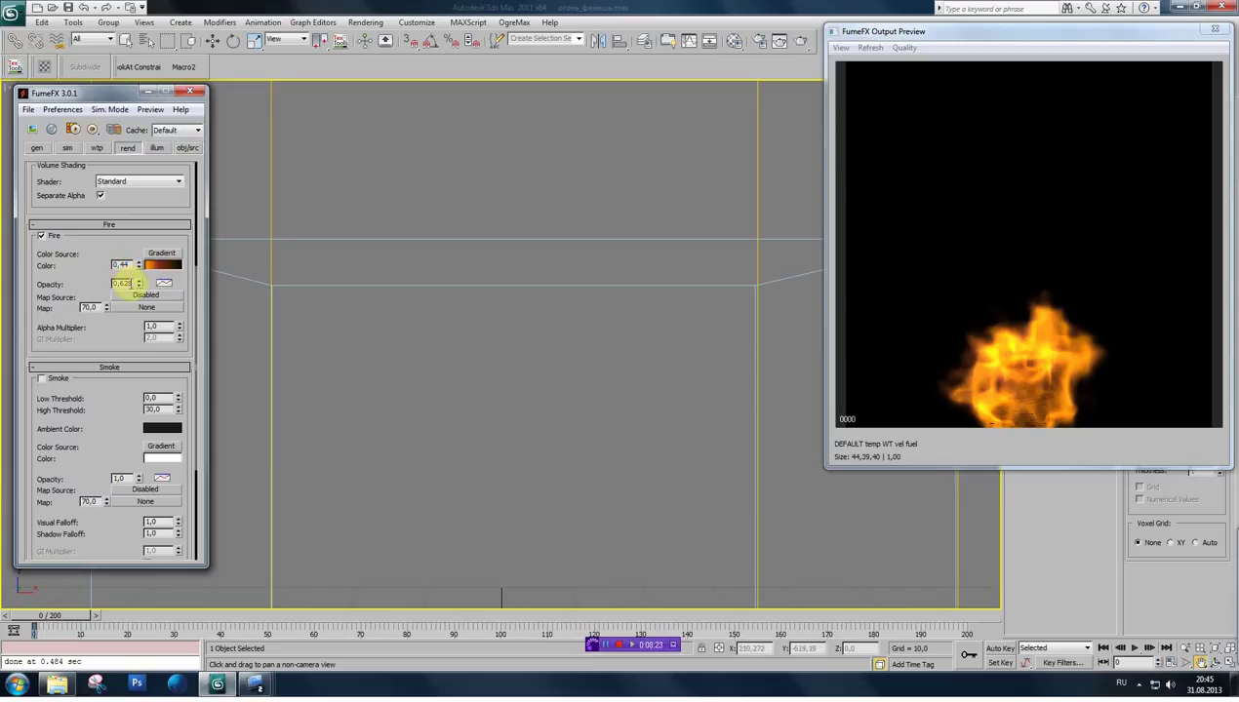
pyautogui.press('Return')
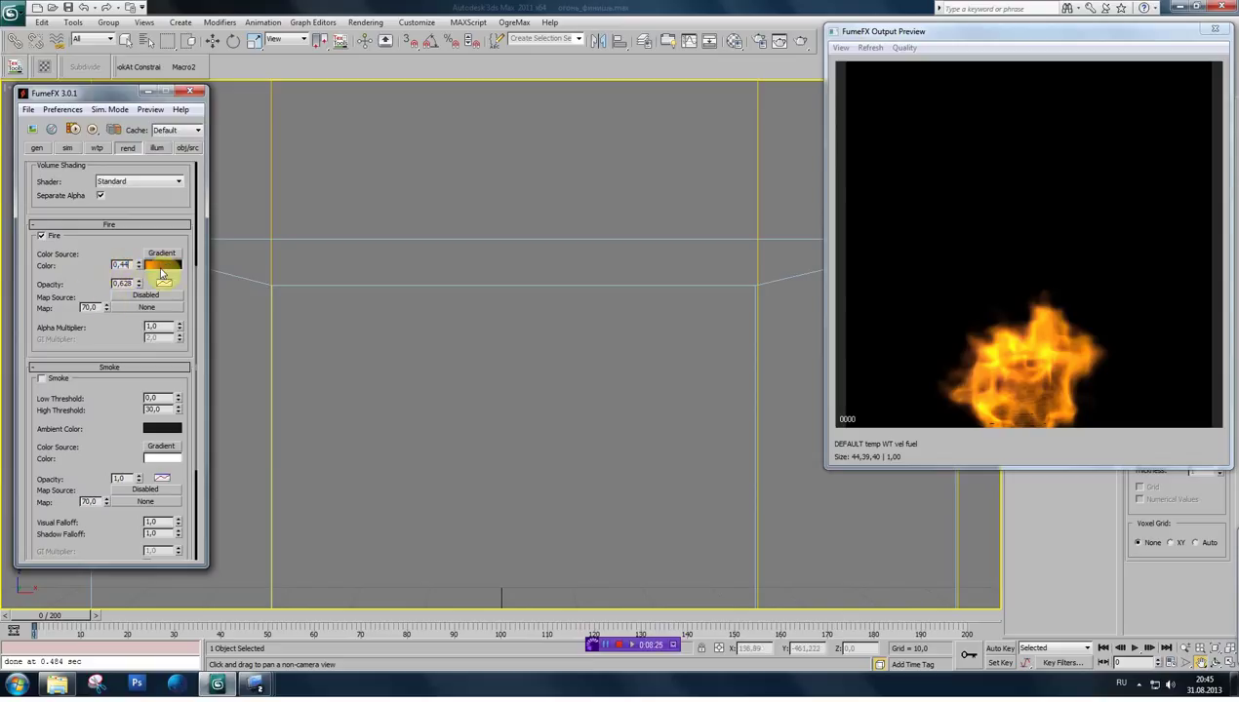
pyautogui.click(162, 272)
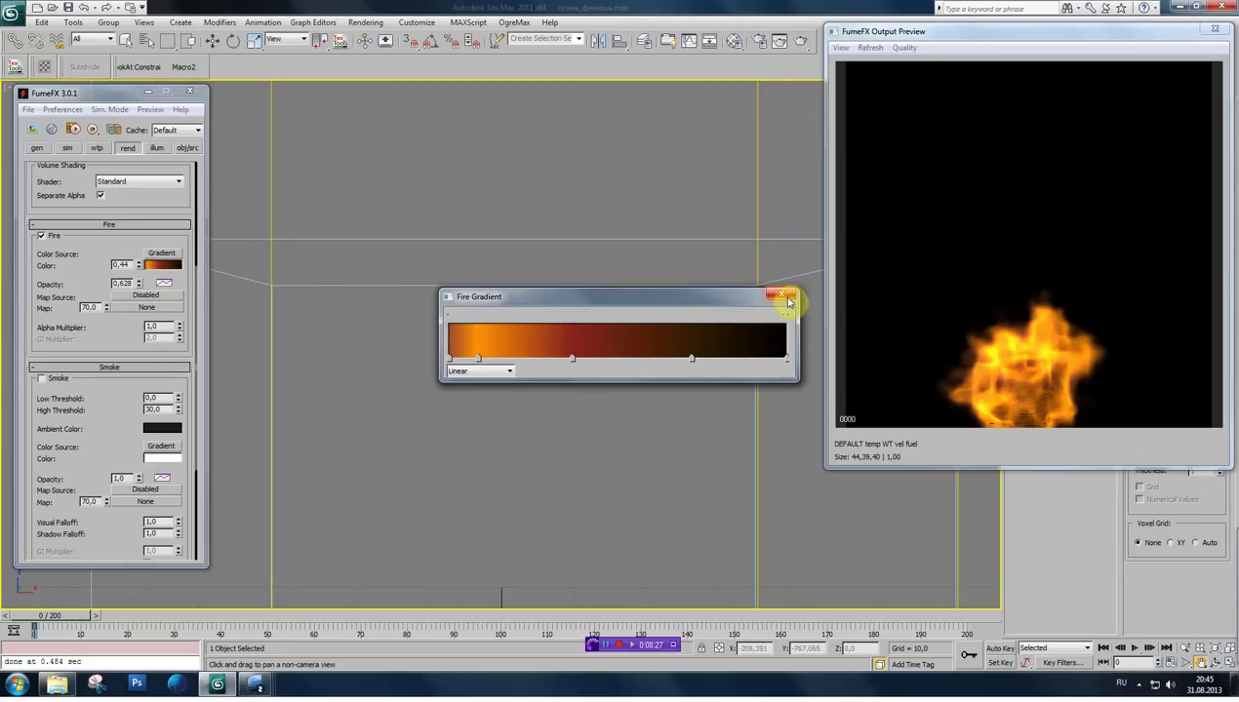
pyautogui.scroll(3, 127, 431)
pyautogui.scroll(2, 127, 192)
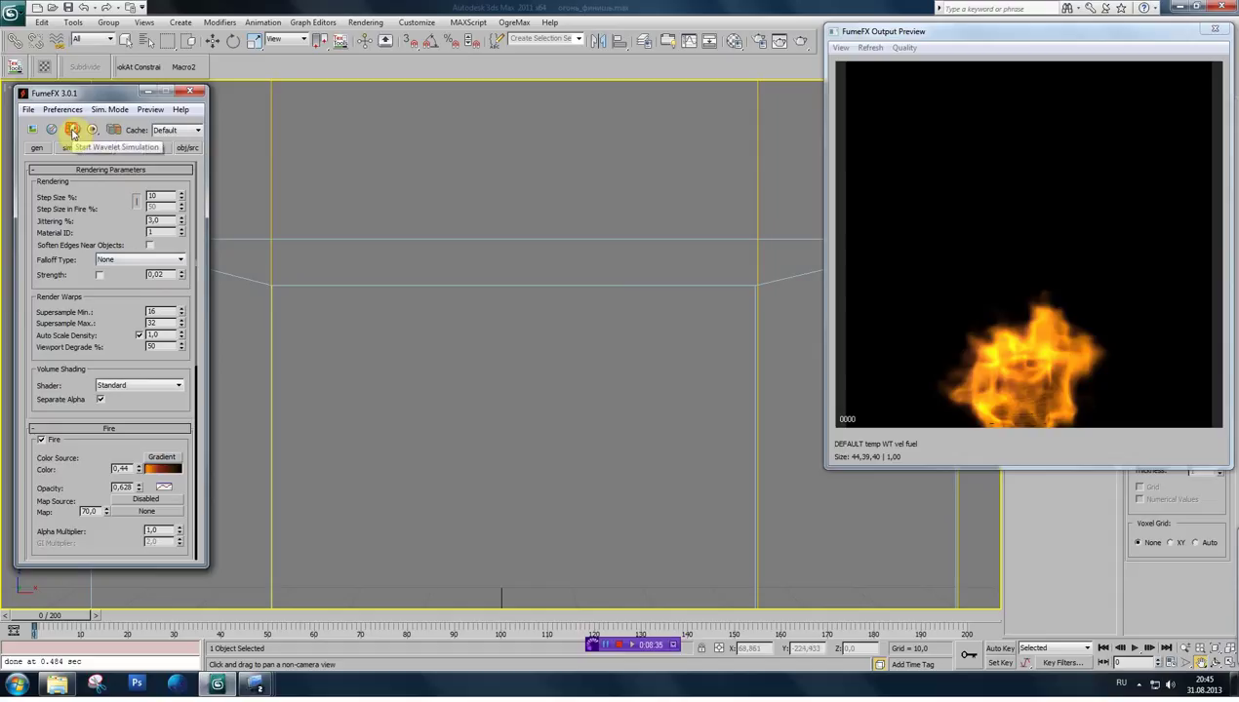
# - After a retried wavelet run, set Sim. Mode to Default and simulate, stopping near frame -33
pyautogui.click(71, 129)
pyautogui.click(751, 314)
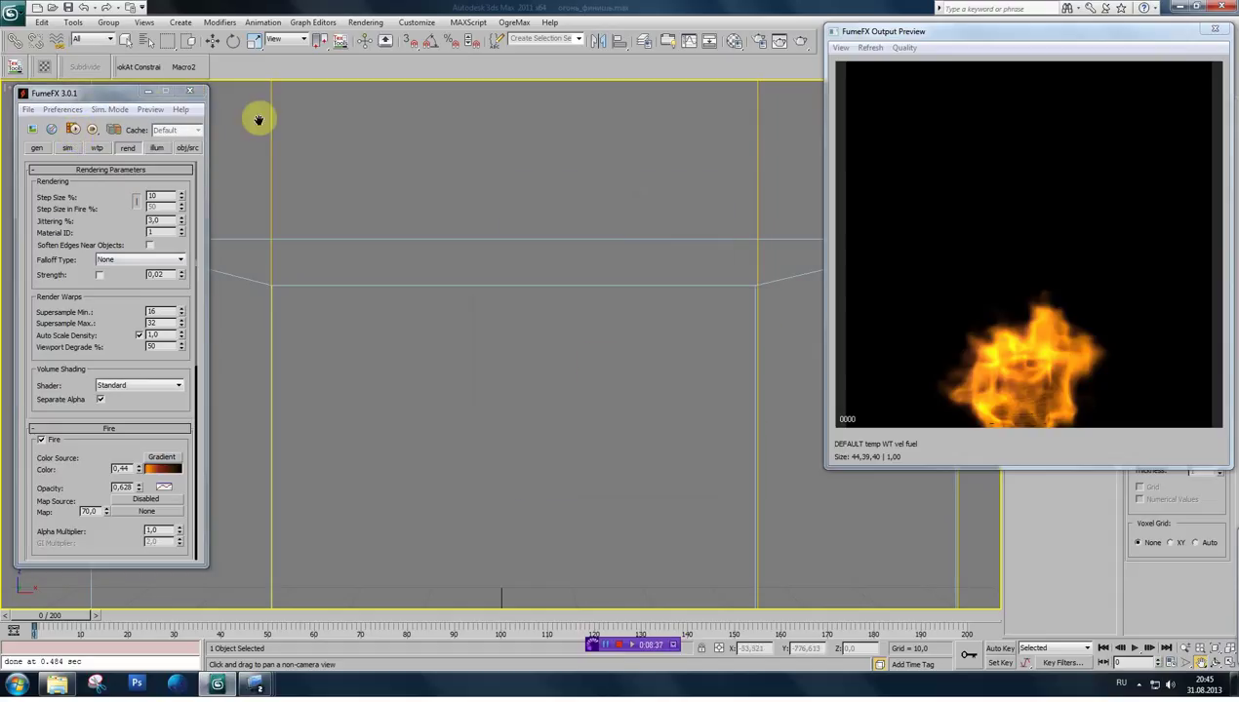
pyautogui.click(113, 111)
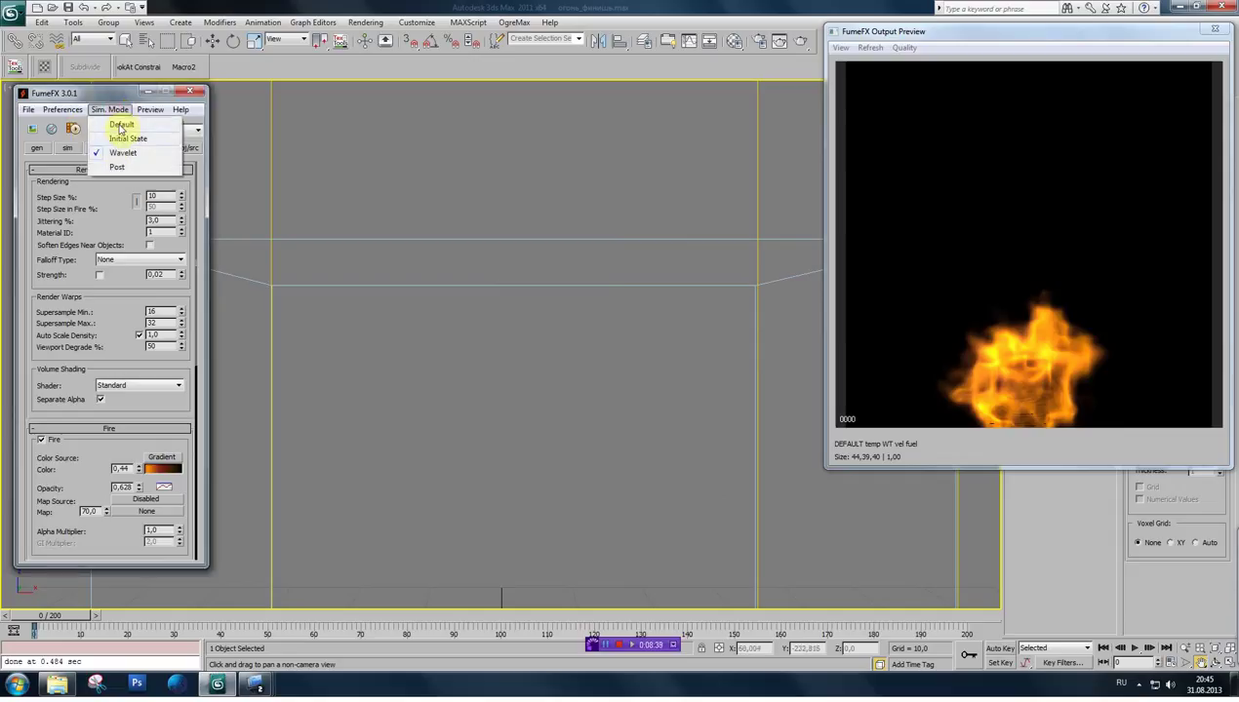
pyautogui.click(120, 126)
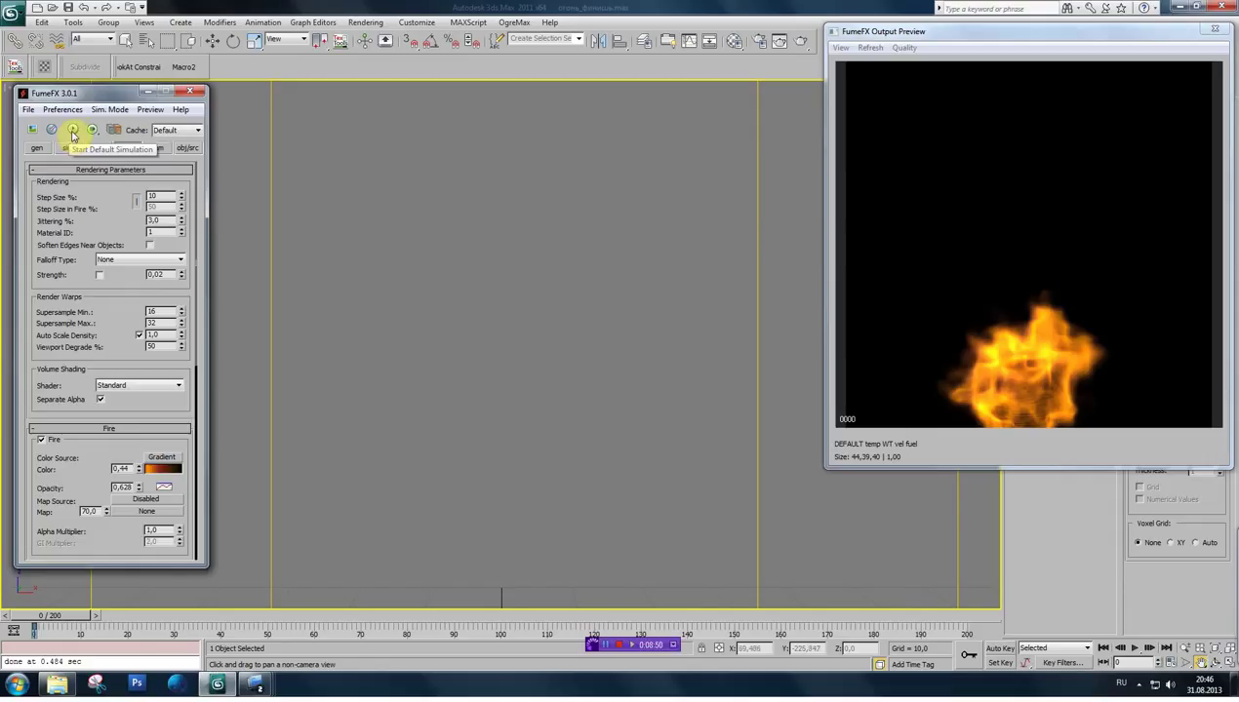
pyautogui.click(74, 132)
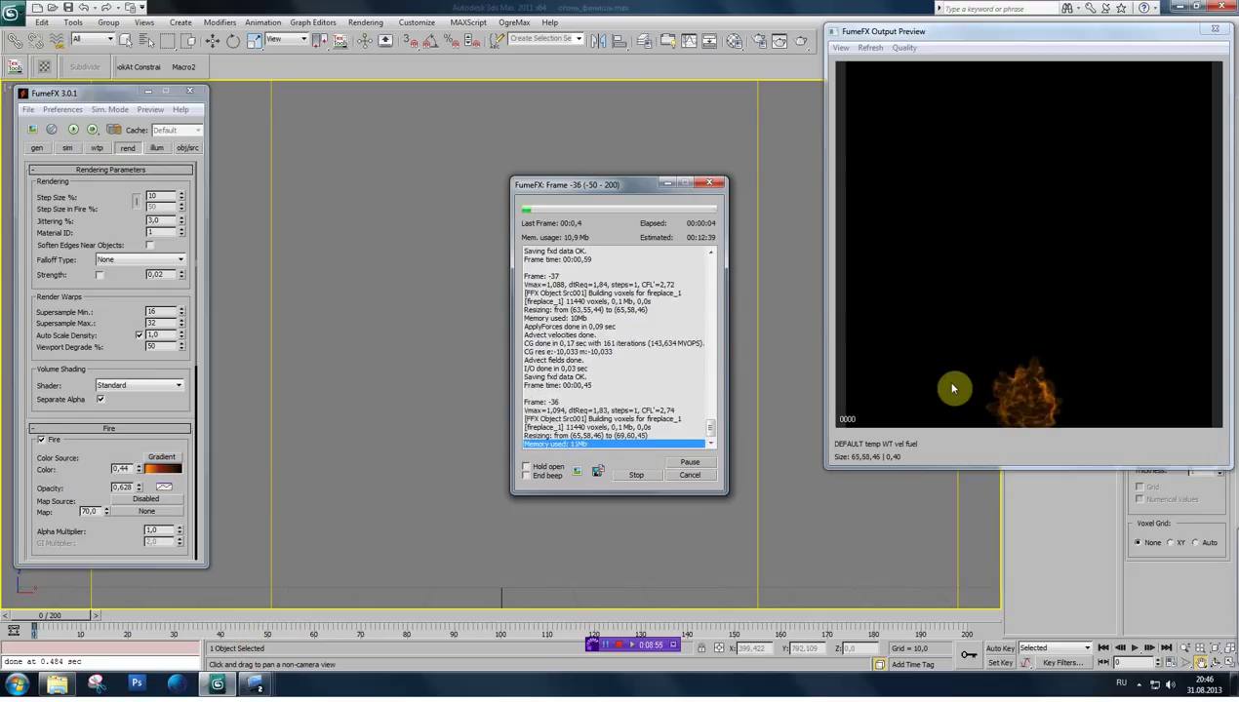
pyautogui.click(639, 475)
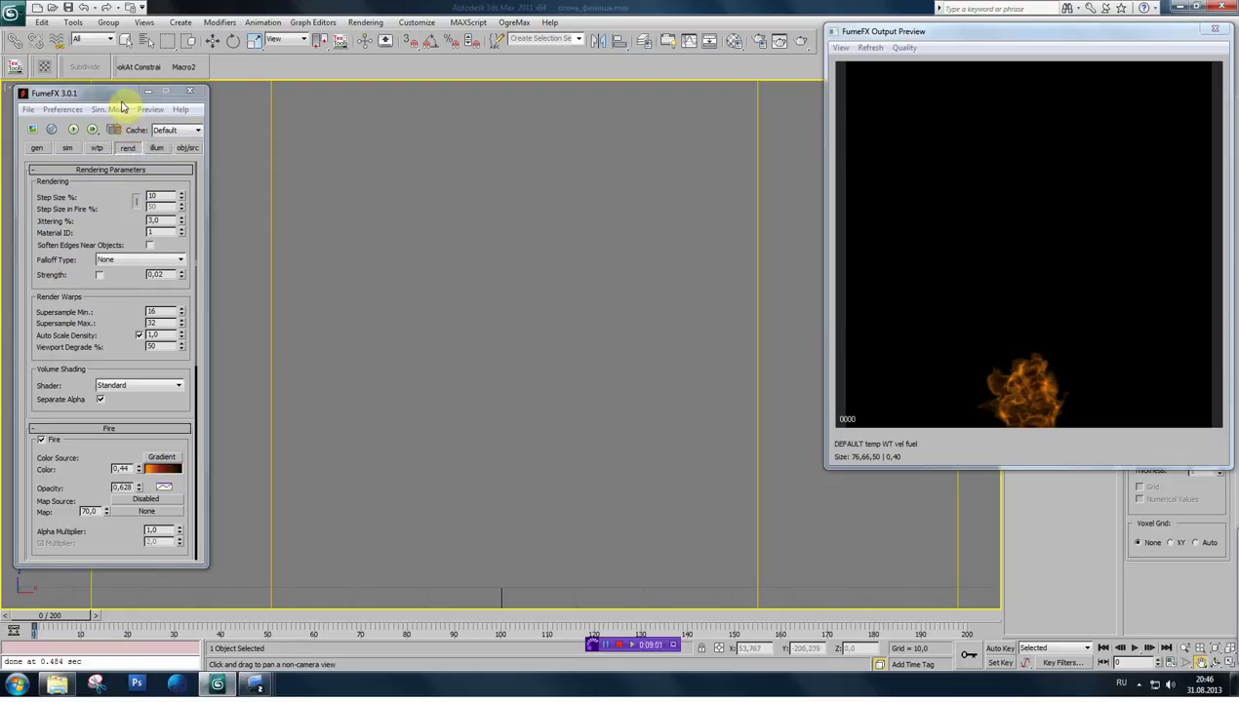
# - Set FumeFX's Sim. Mode back to Wavelet, restoring the larger fire preview
pyautogui.scroll(-5, 110, 331)
pyautogui.scroll(-2, 98, 371)
pyautogui.scroll(-1, 102, 439)
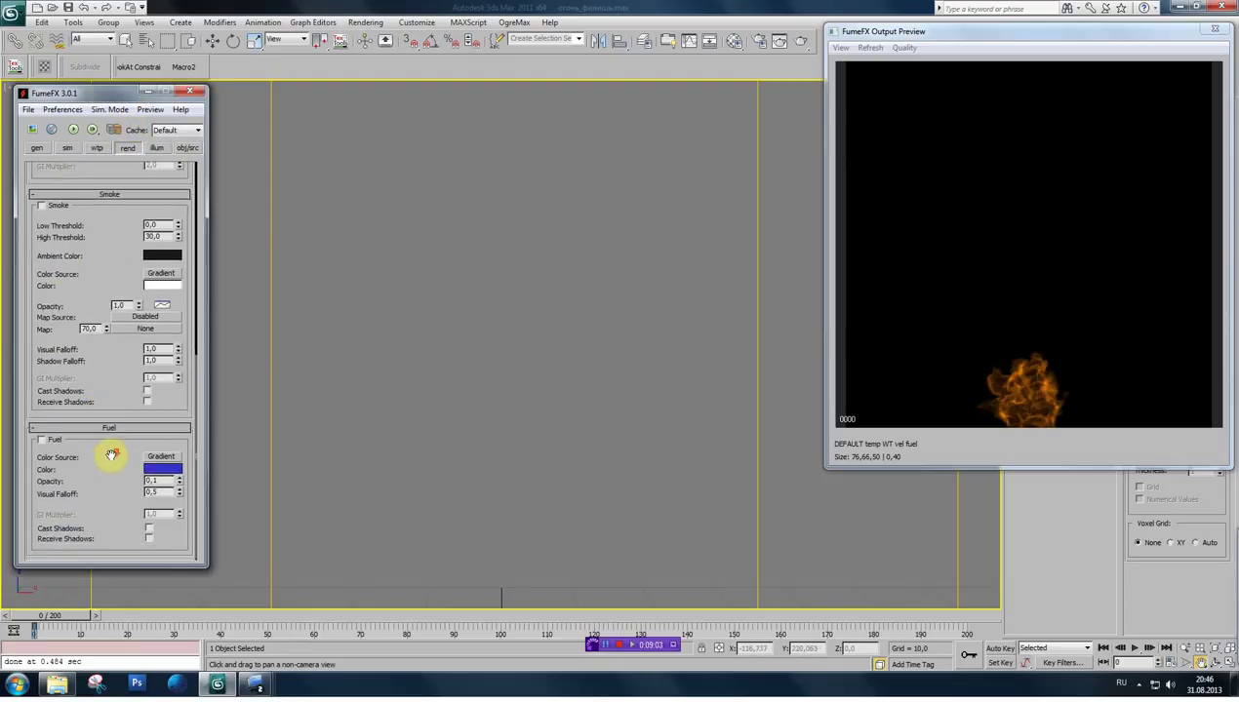
pyautogui.click(67, 147)
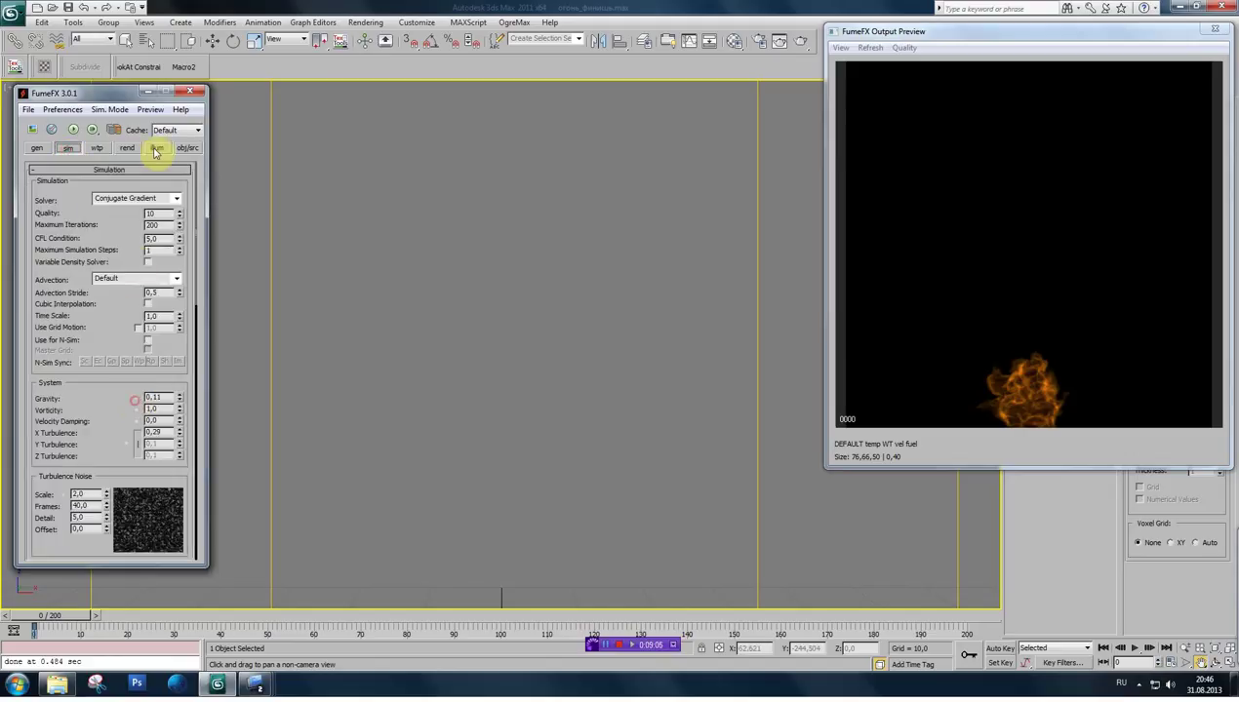
pyautogui.scroll(-3, 105, 361)
pyautogui.scroll(-3, 98, 439)
pyautogui.scroll(-3, 91, 517)
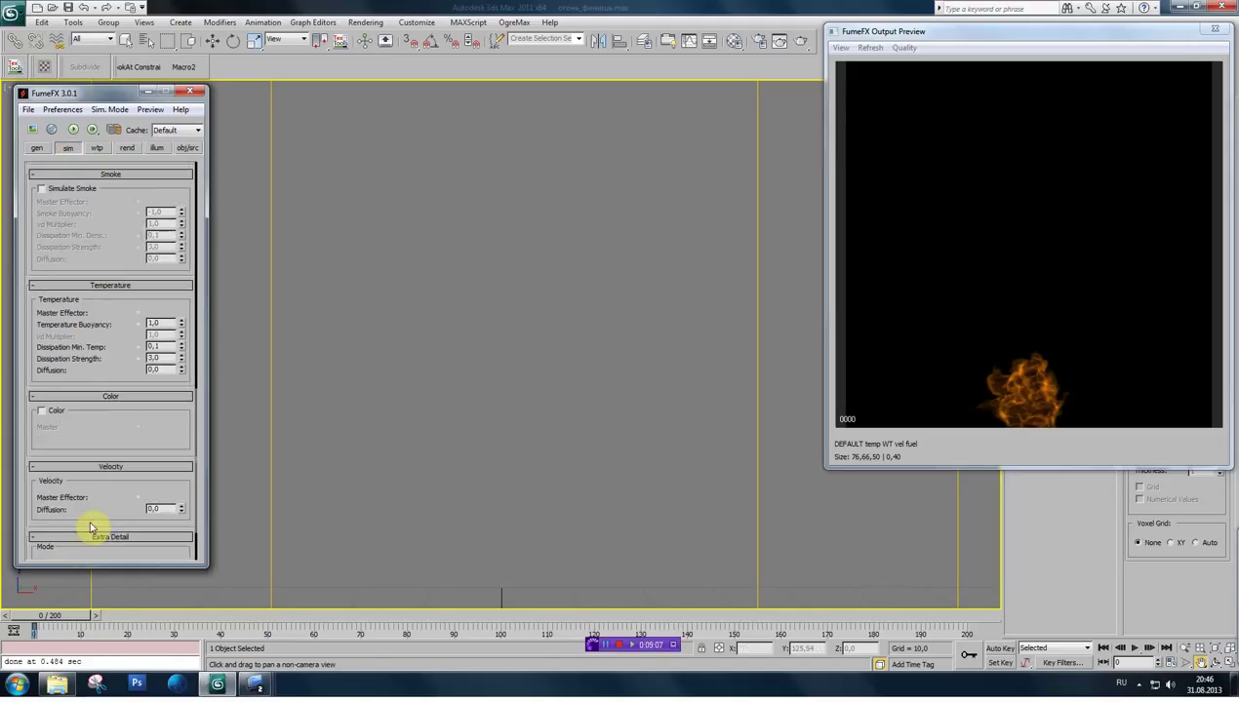
pyautogui.scroll(-2, 90, 527)
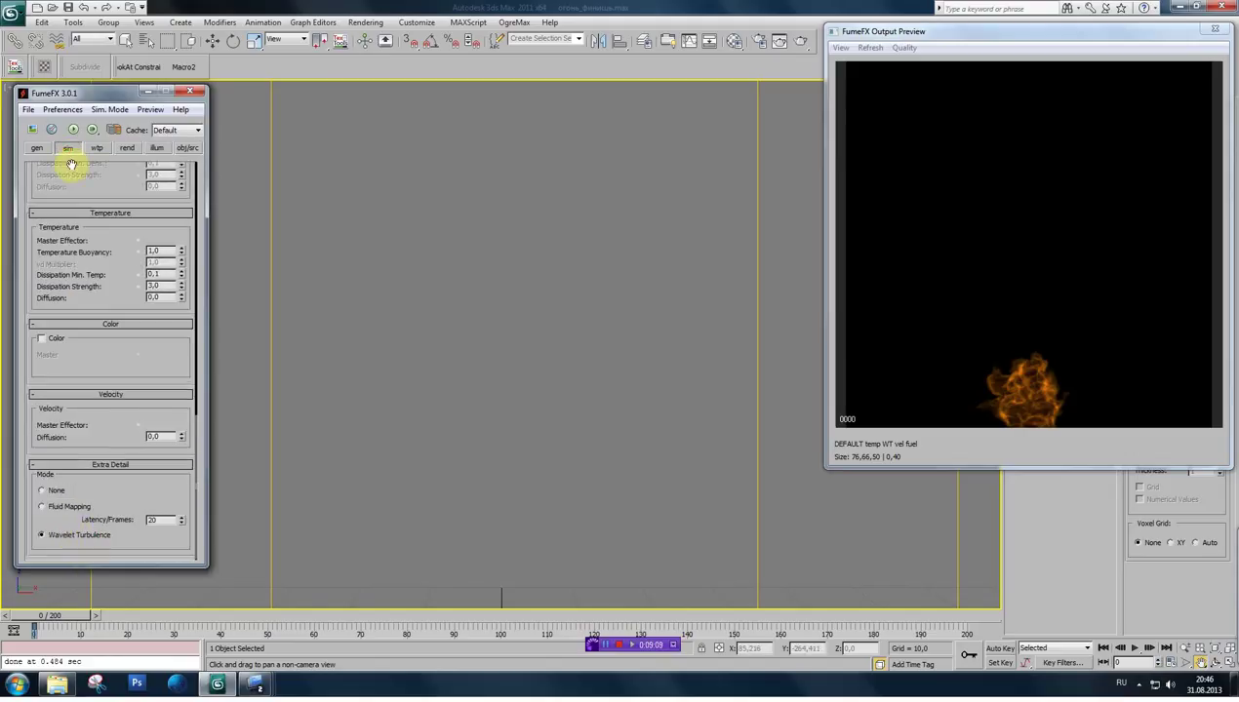
pyautogui.click(107, 110)
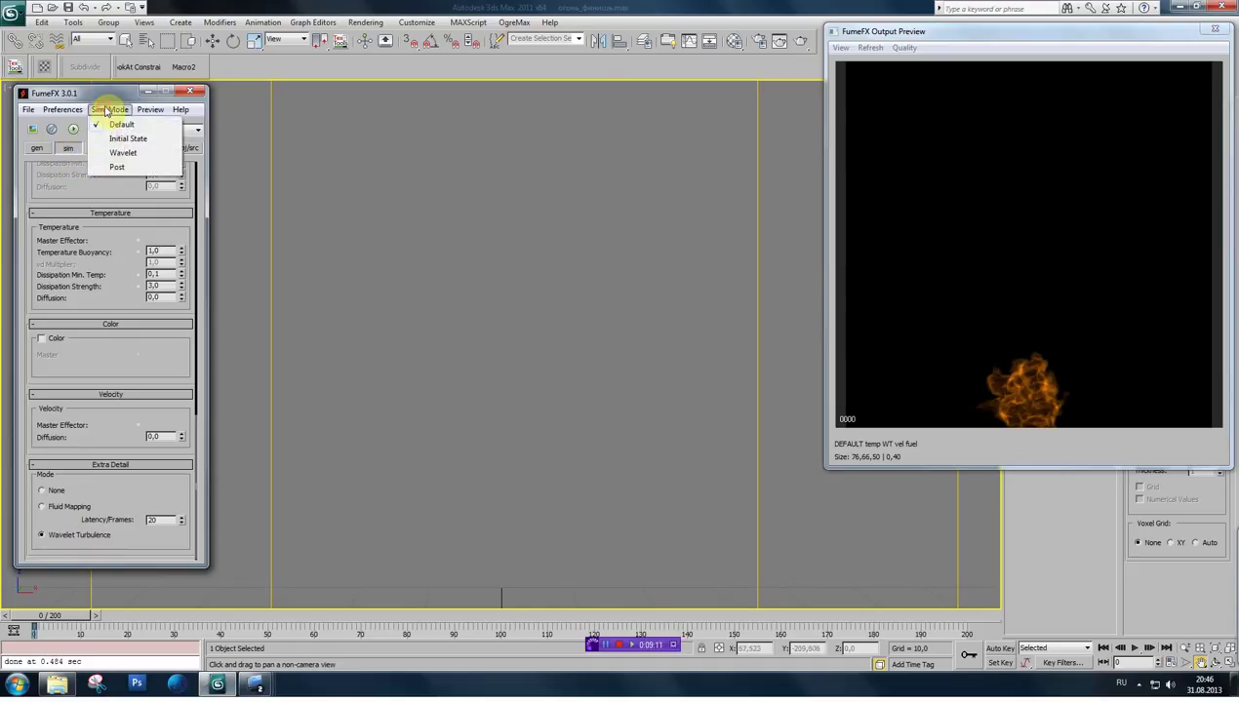
pyautogui.click(122, 156)
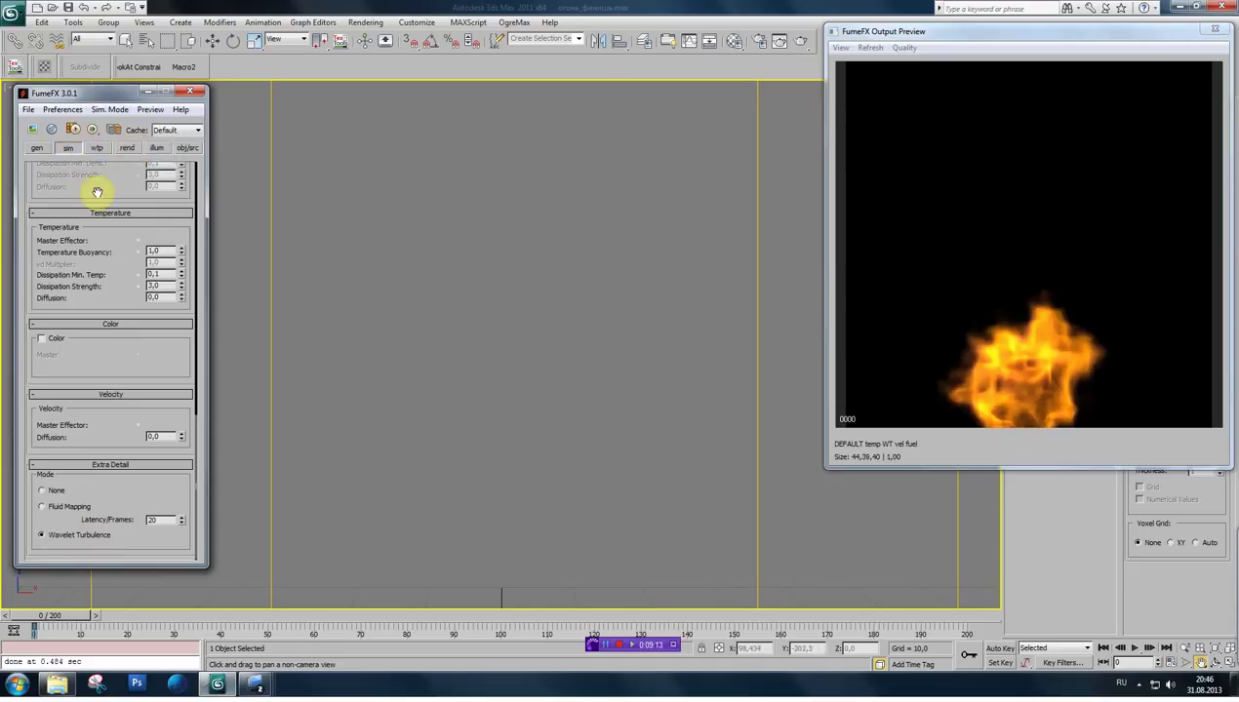
# - Show the general Output settings, with grid size 44,39,40 and 1,00 spacing
pyautogui.moveTo(106, 174); pyautogui.dragTo(109, 348)
pyautogui.scroll(2, 122, 243)
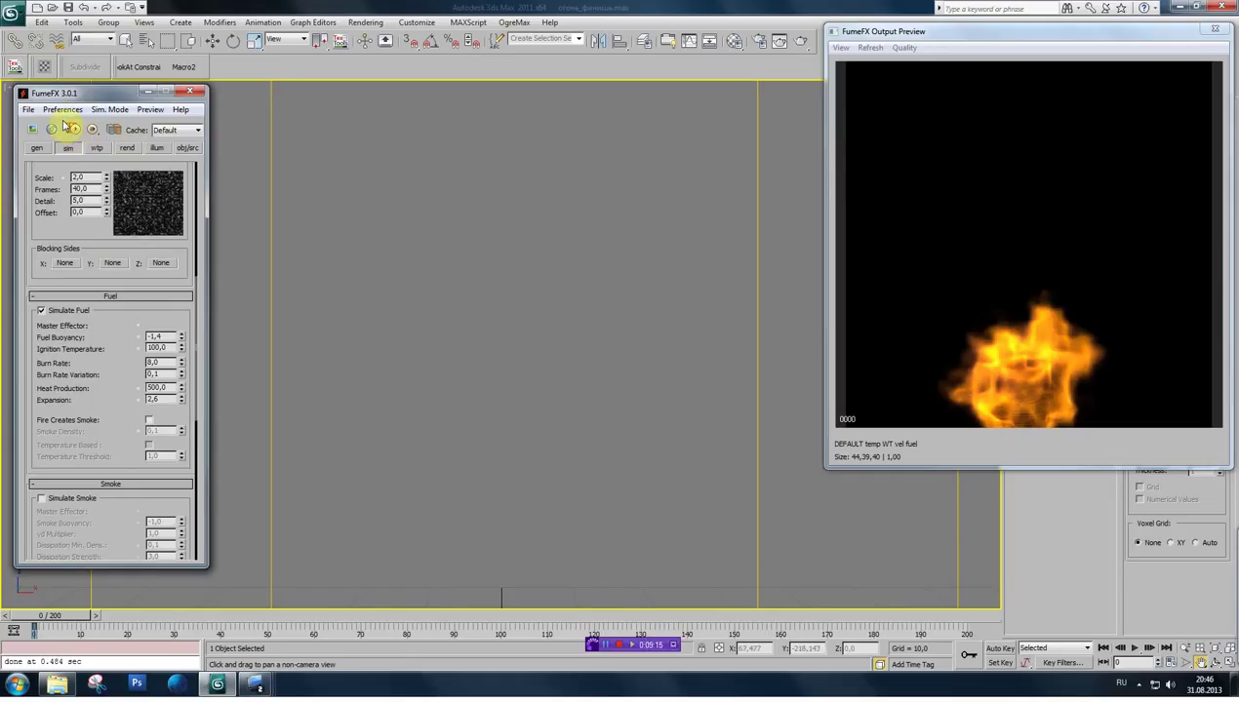
pyautogui.scroll(1, 101, 245)
pyautogui.click(36, 149)
pyautogui.scroll(-2, 116, 319)
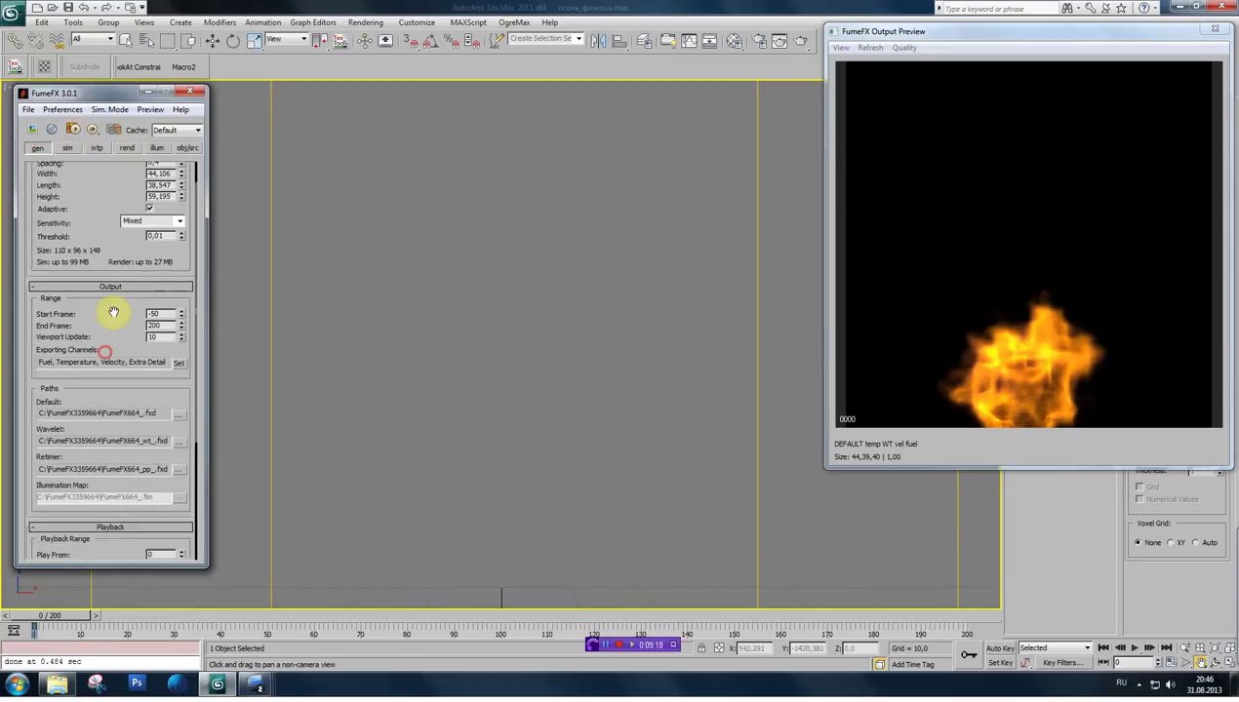
pyautogui.click(176, 354)
pyautogui.moveTo(124, 243); pyautogui.dragTo(234, 185)
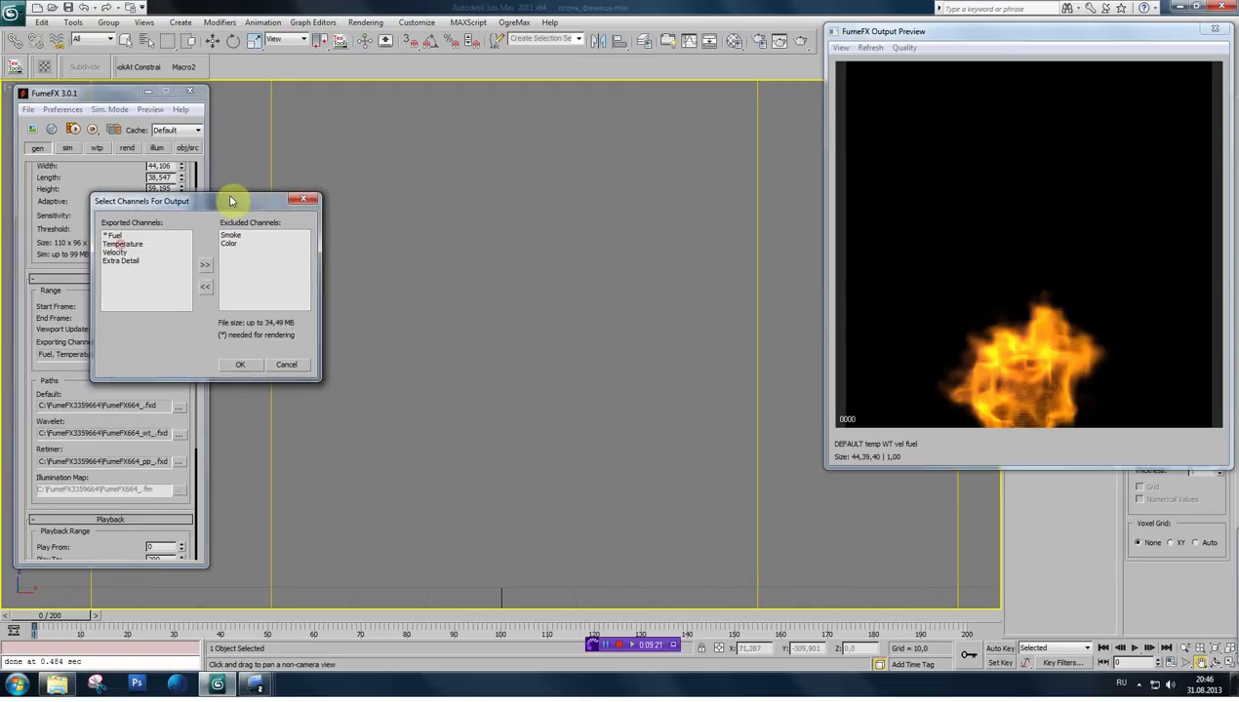
pyautogui.click(247, 226)
pyautogui.click(225, 269)
pyautogui.click(248, 220)
pyautogui.click(225, 271)
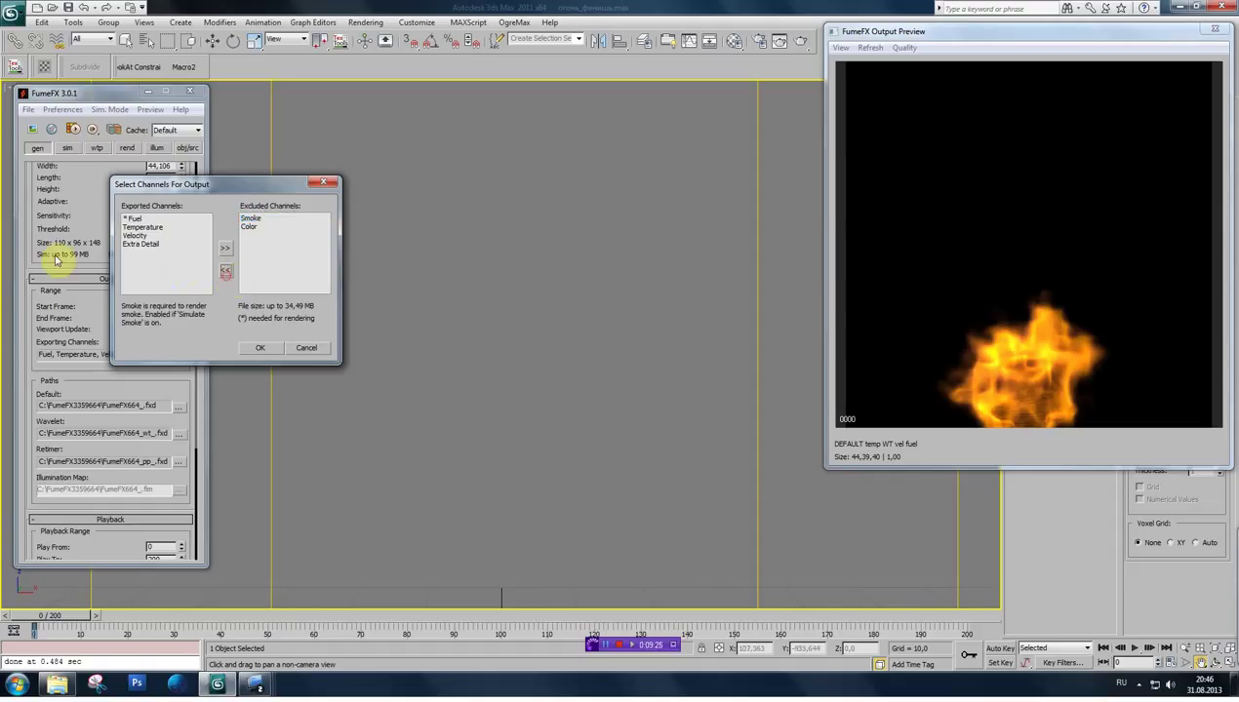
pyautogui.click(263, 348)
pyautogui.scroll(2, 128, 297)
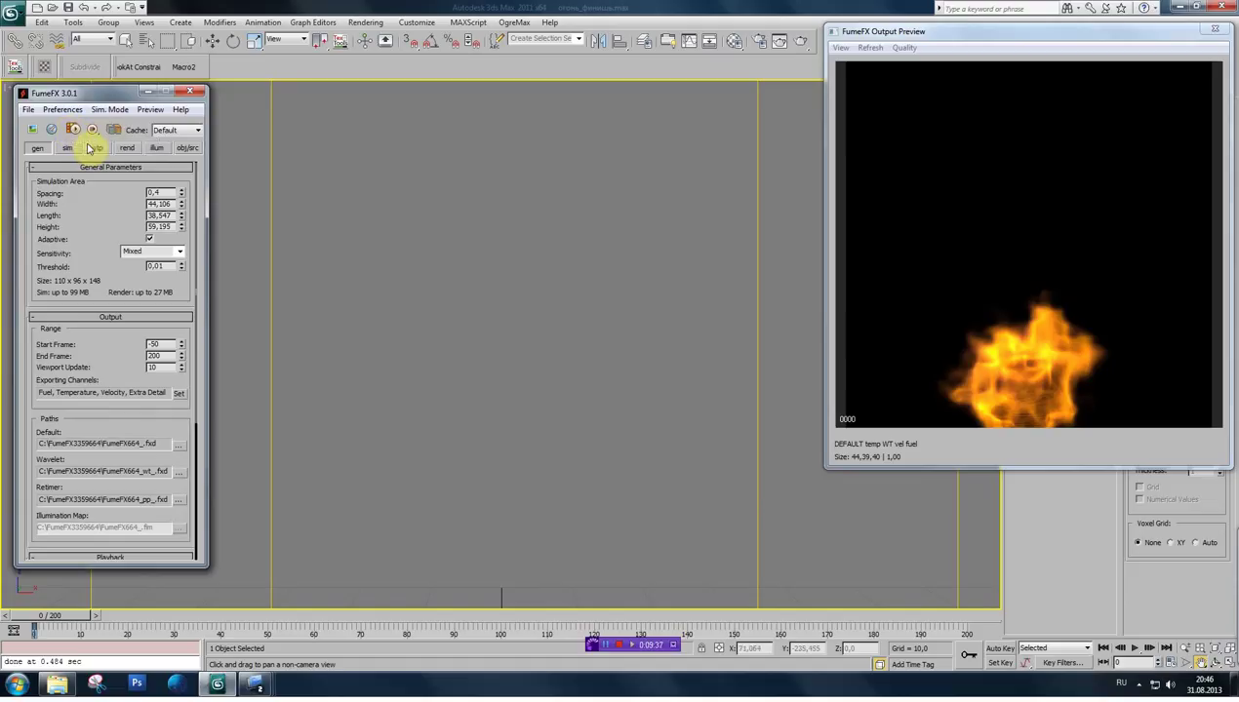
pyautogui.moveTo(97, 185); pyautogui.dragTo(97, 335)
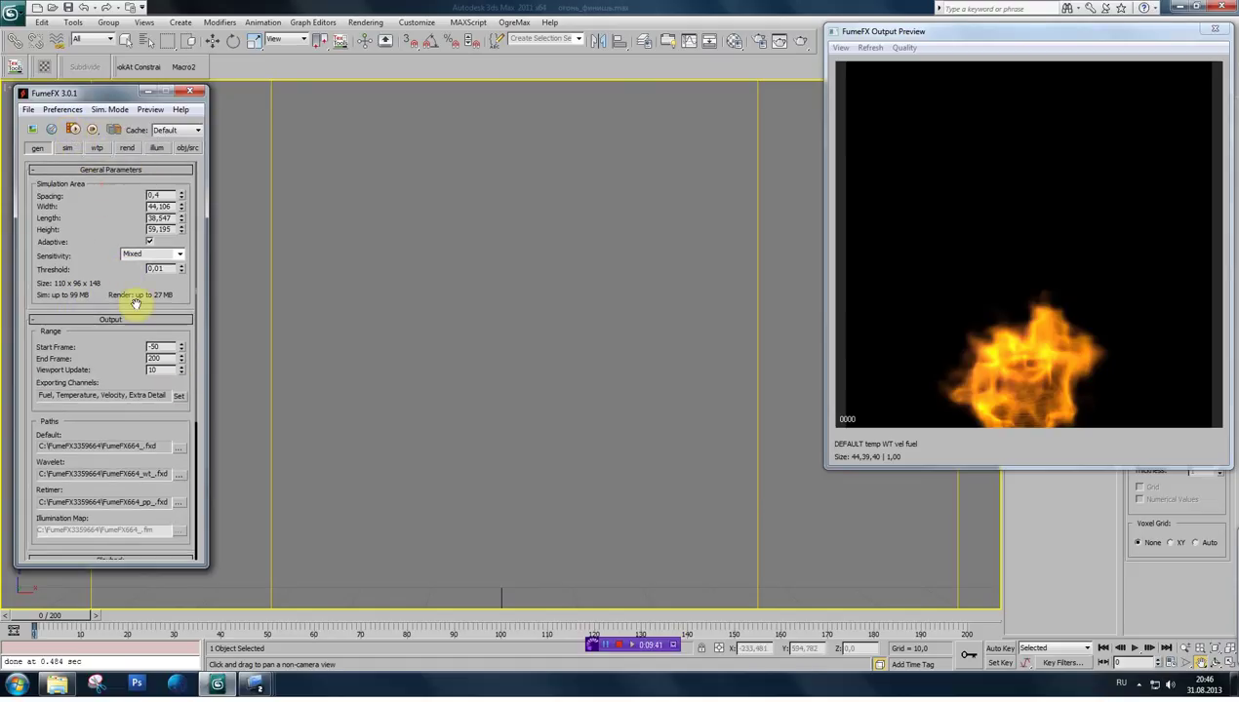
pyautogui.scroll(-1, 99, 243)
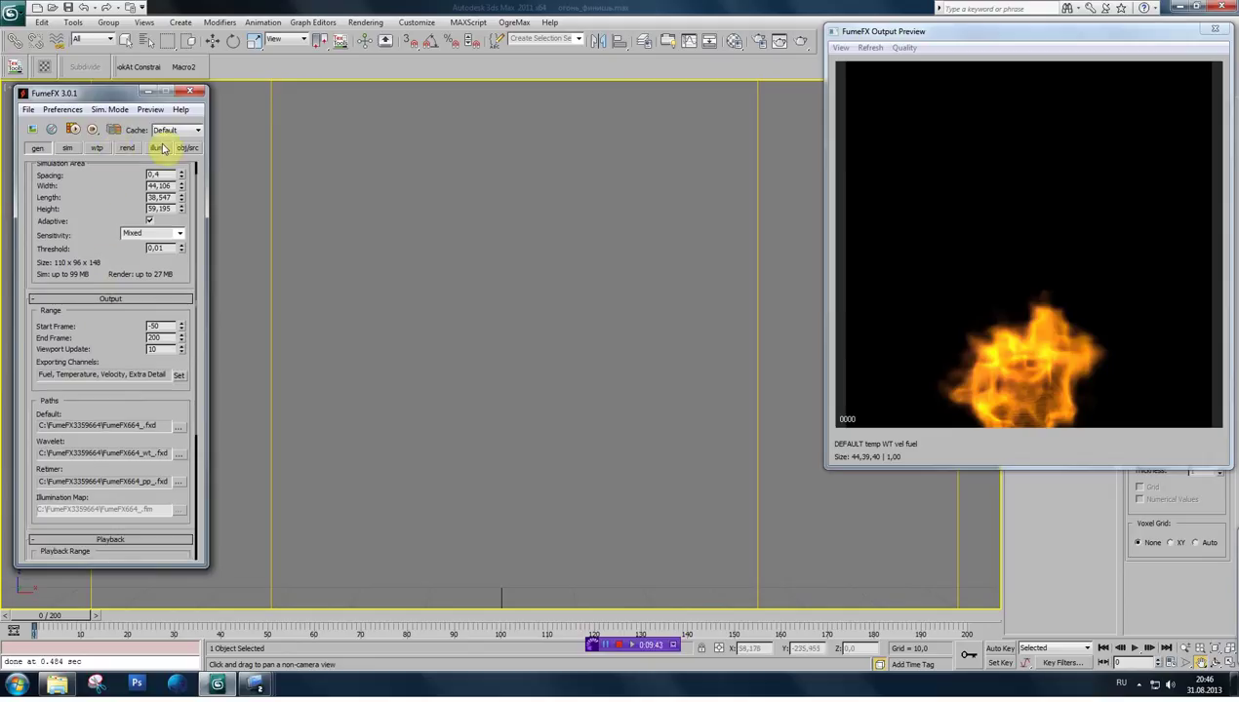
pyautogui.click(95, 149)
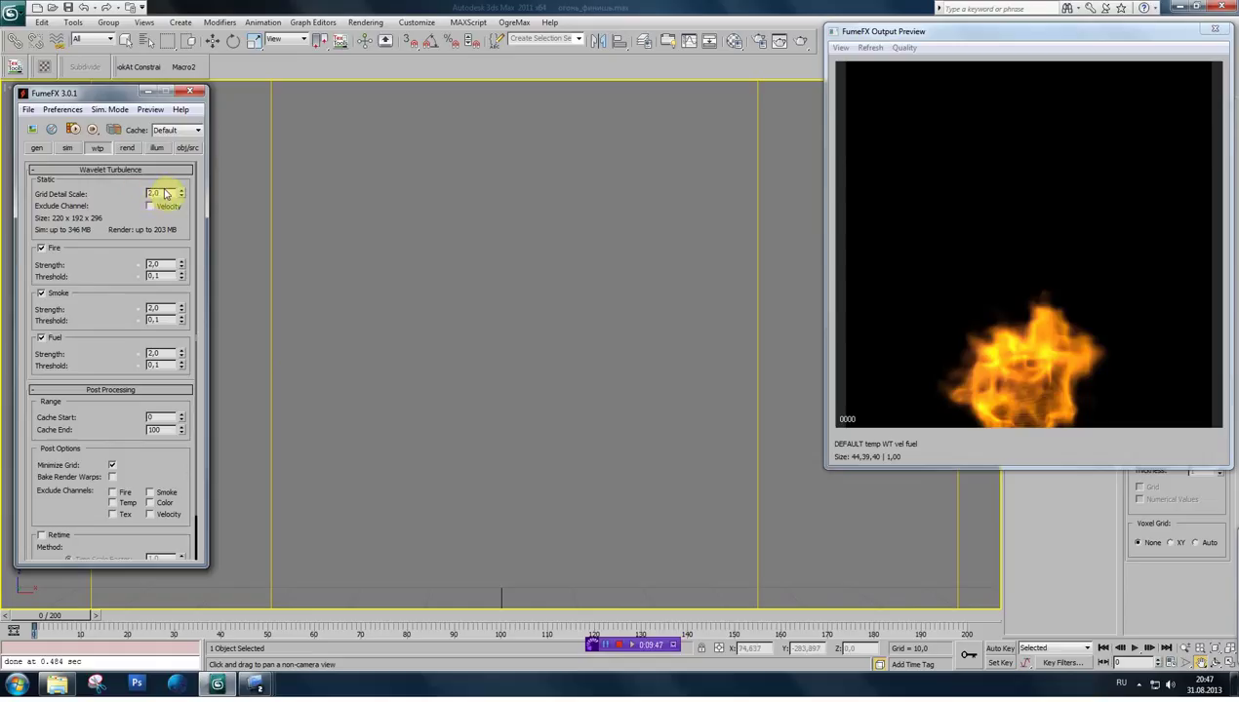
pyautogui.moveTo(164, 191); pyautogui.dragTo(139, 194)
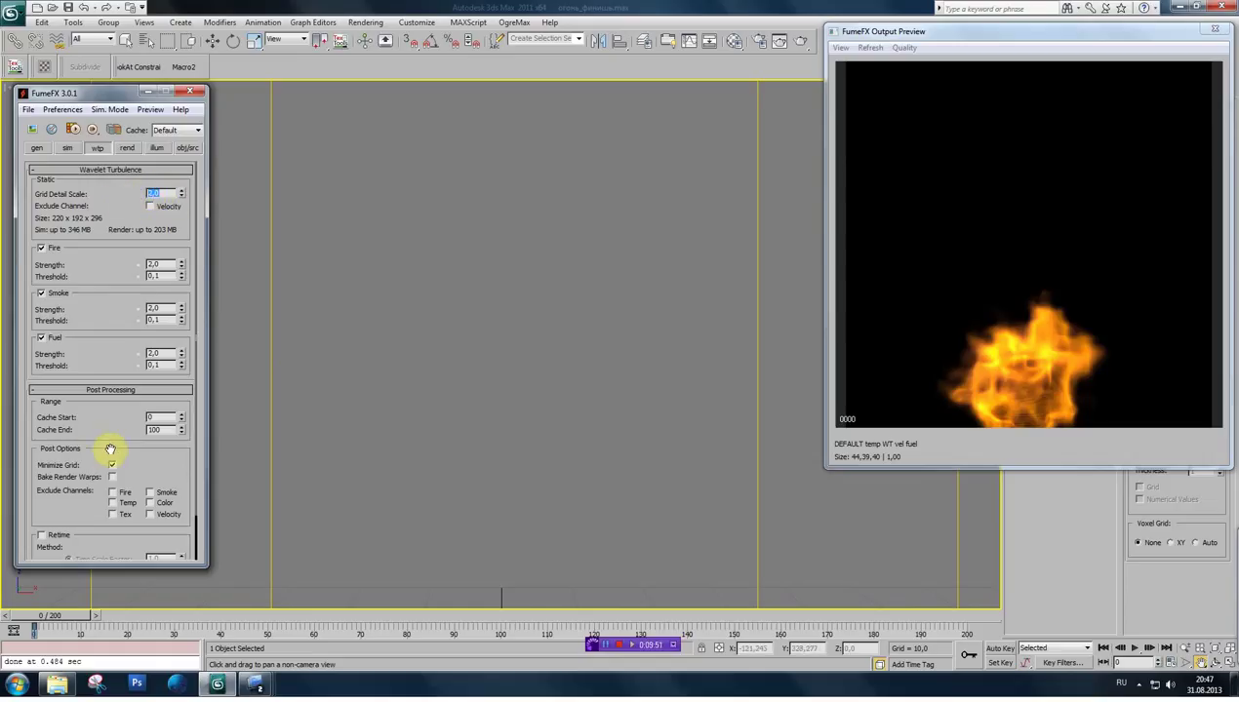
pyautogui.moveTo(106, 422)
pyautogui.mouseDown()
pyautogui.moveTo(105, 285)
pyautogui.moveTo(110, 360)
pyautogui.mouseUp()
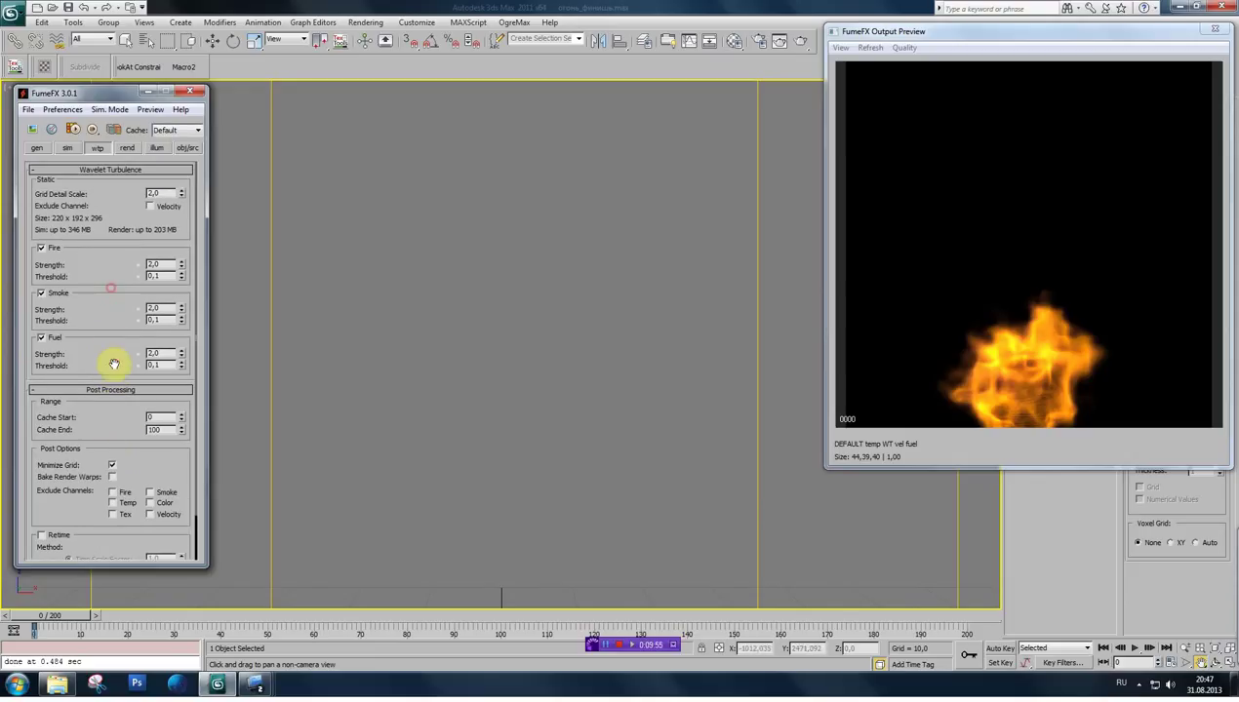
pyautogui.click(130, 152)
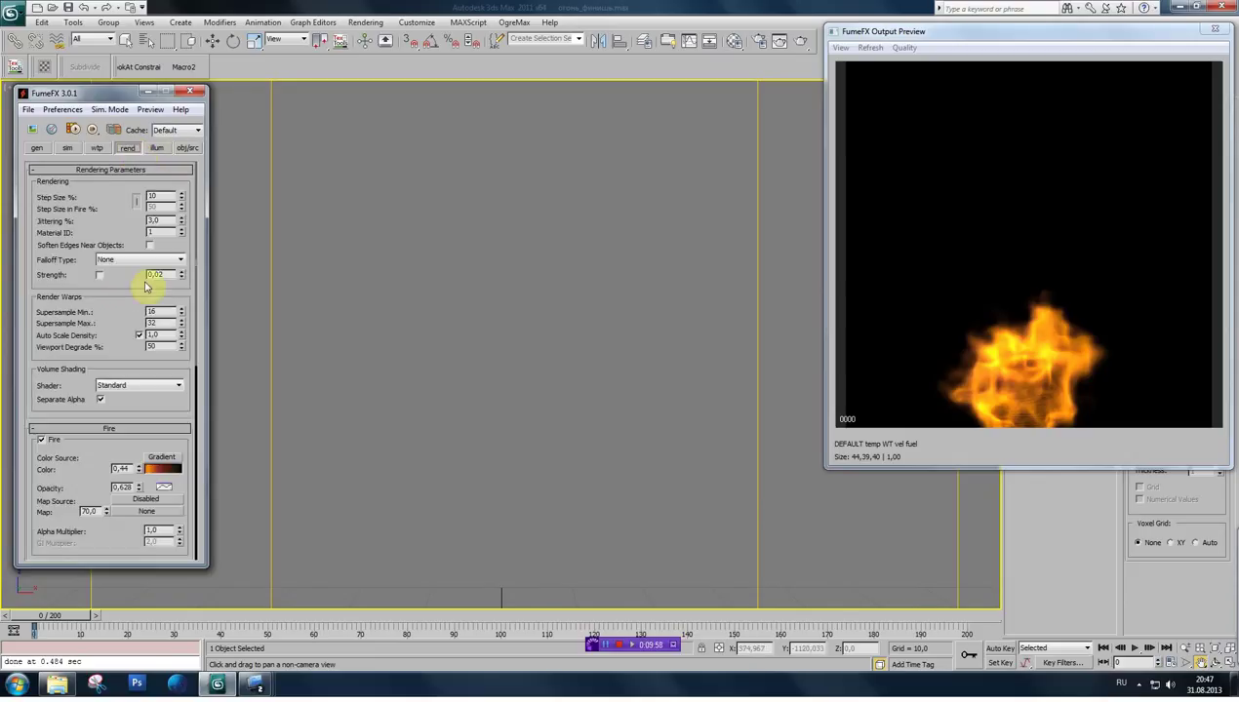
pyautogui.click(158, 150)
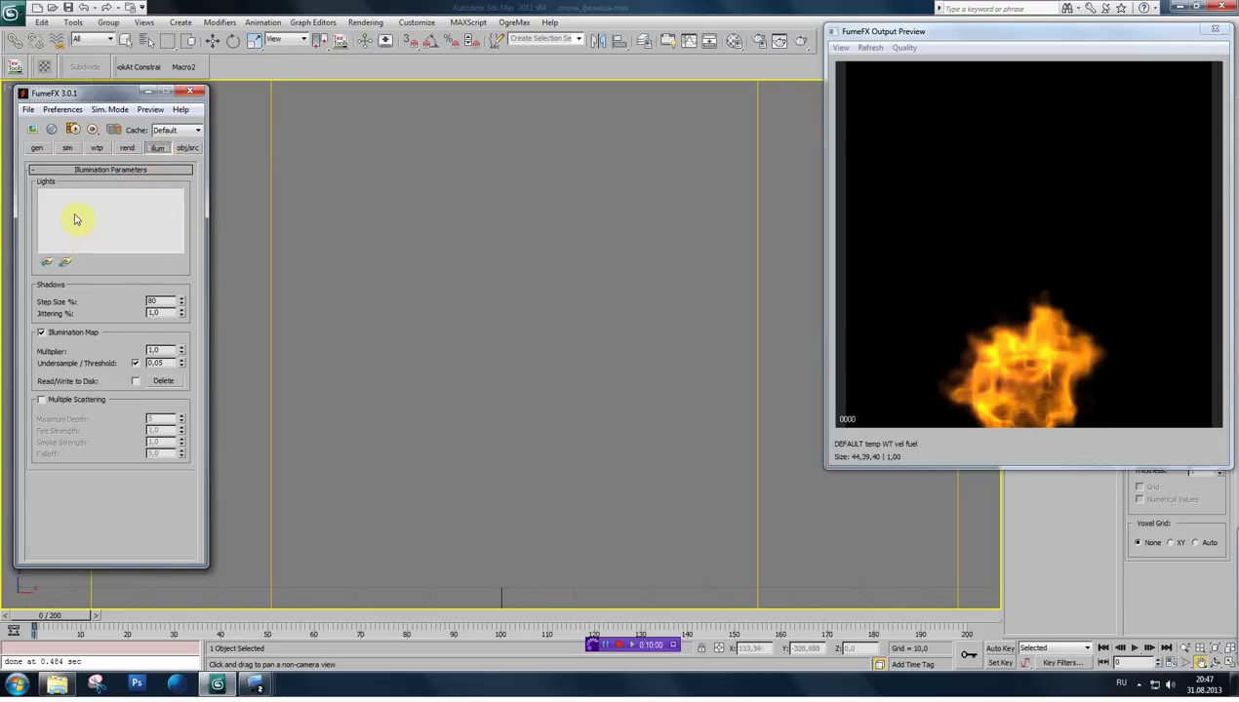
pyautogui.click(39, 150)
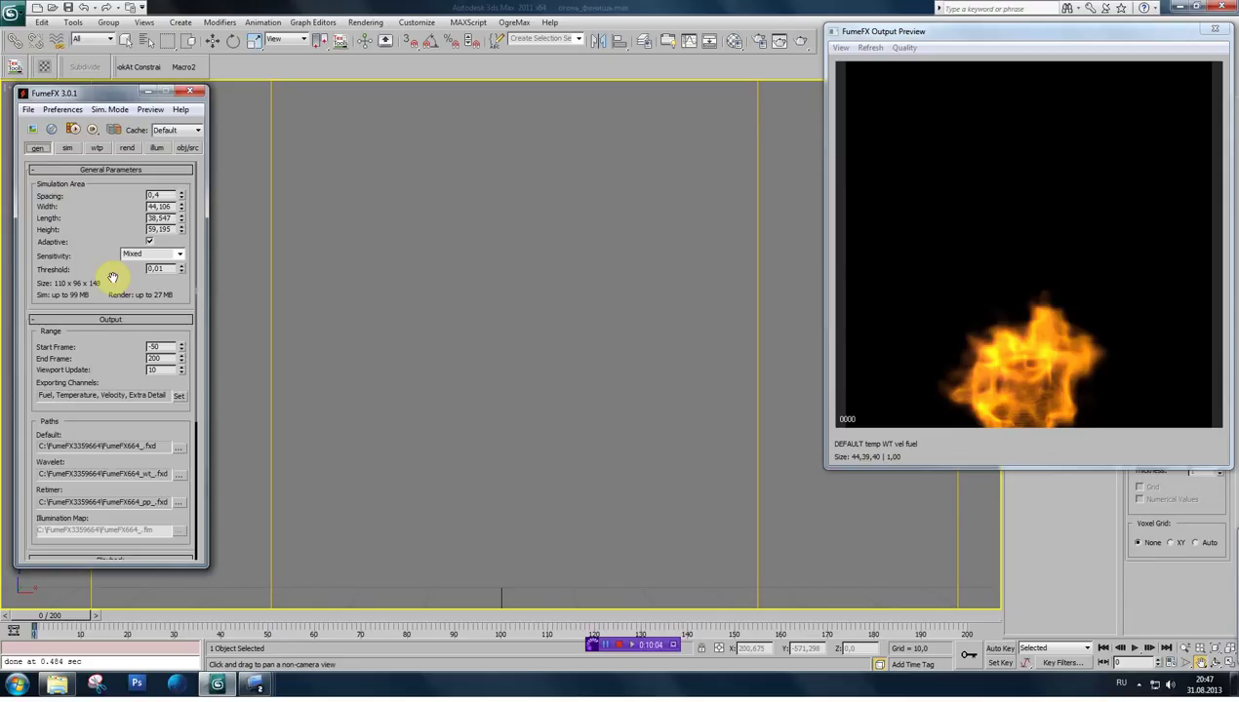
# - Close the FumeFX Output Preview, then the FumeFX 3.0.1 settings window
pyautogui.moveTo(118, 365)
pyautogui.mouseDown()
pyautogui.moveTo(122, 208)
pyautogui.moveTo(122, 426)
pyautogui.mouseUp()
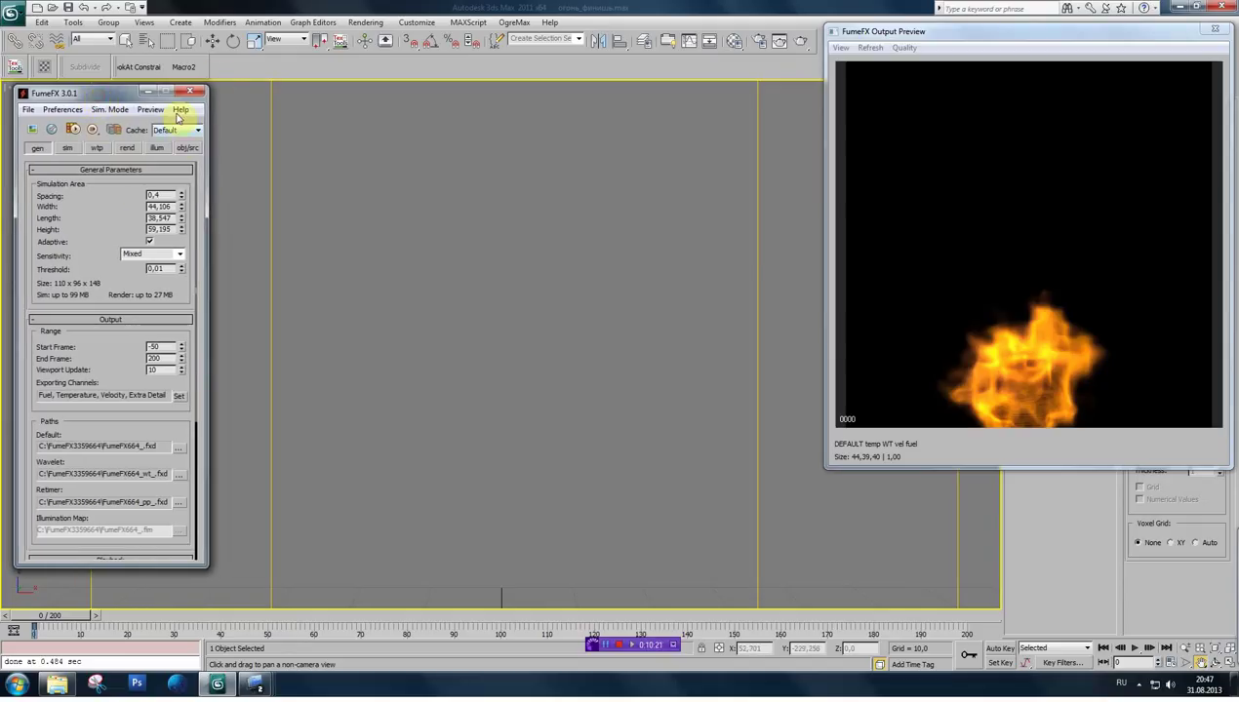
pyautogui.click(1218, 34)
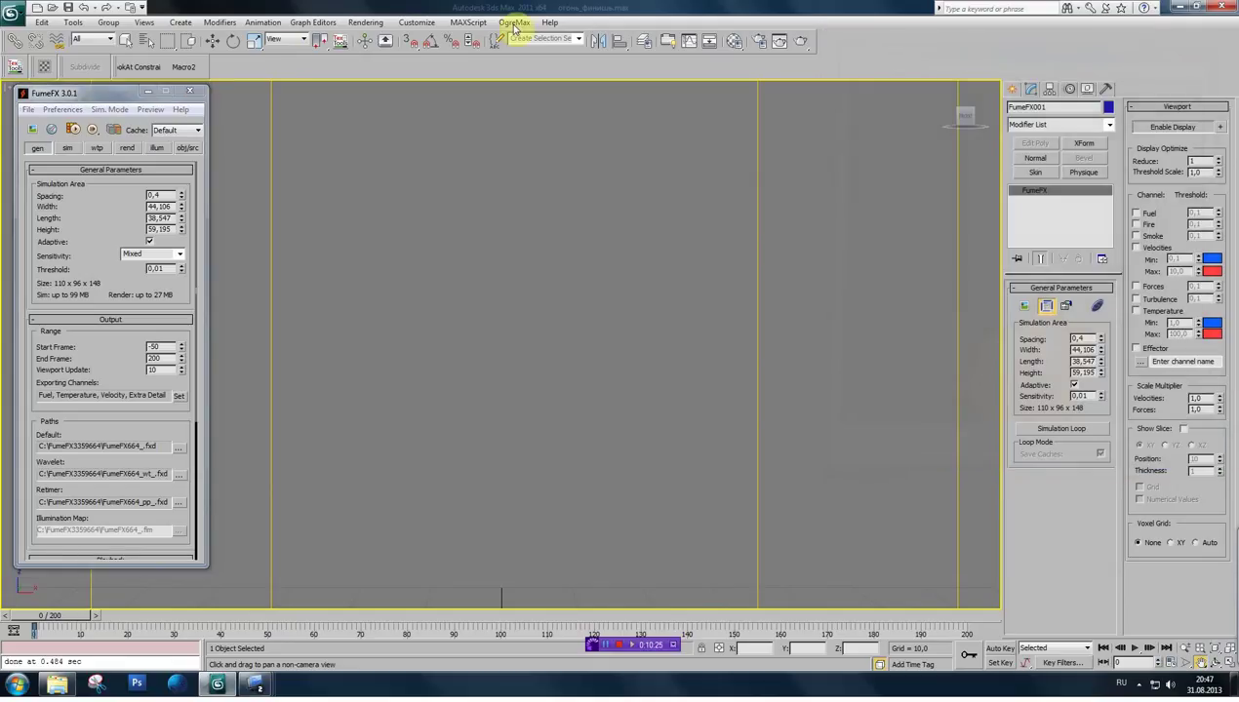
pyautogui.click(198, 91)
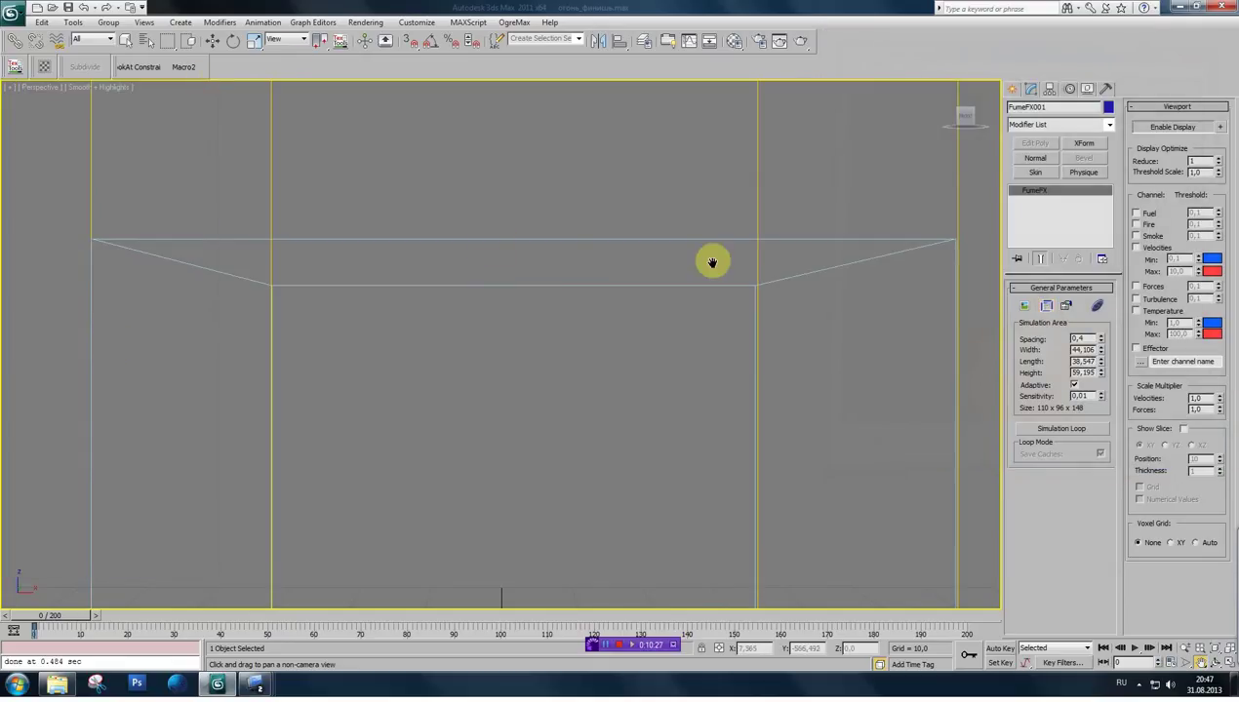
# - In Render Setup, set Time Output to a single frame at 640×480
pyautogui.click(759, 43)
pyautogui.moveTo(312, 97)
pyautogui.mouseDown()
pyautogui.moveTo(363, 109)
pyautogui.moveTo(885, 111)
pyautogui.mouseUp()
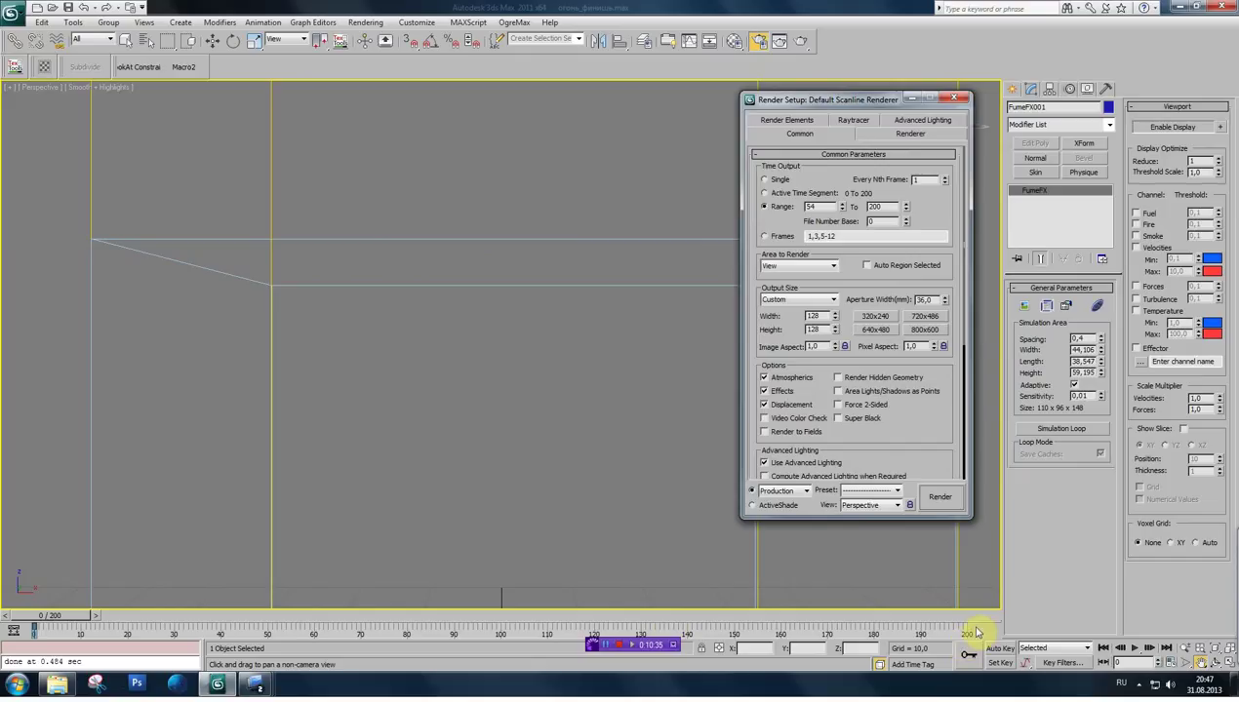
pyautogui.moveTo(841, 98); pyautogui.dragTo(784, 107)
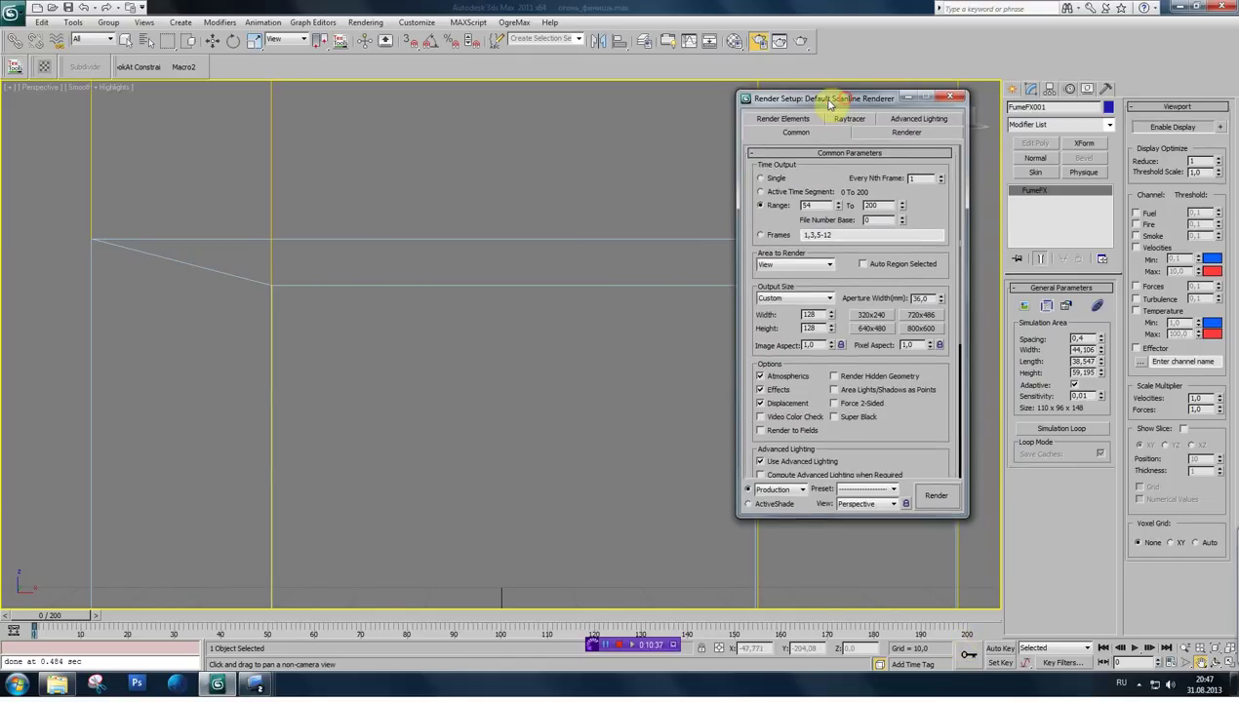
pyautogui.click(707, 187)
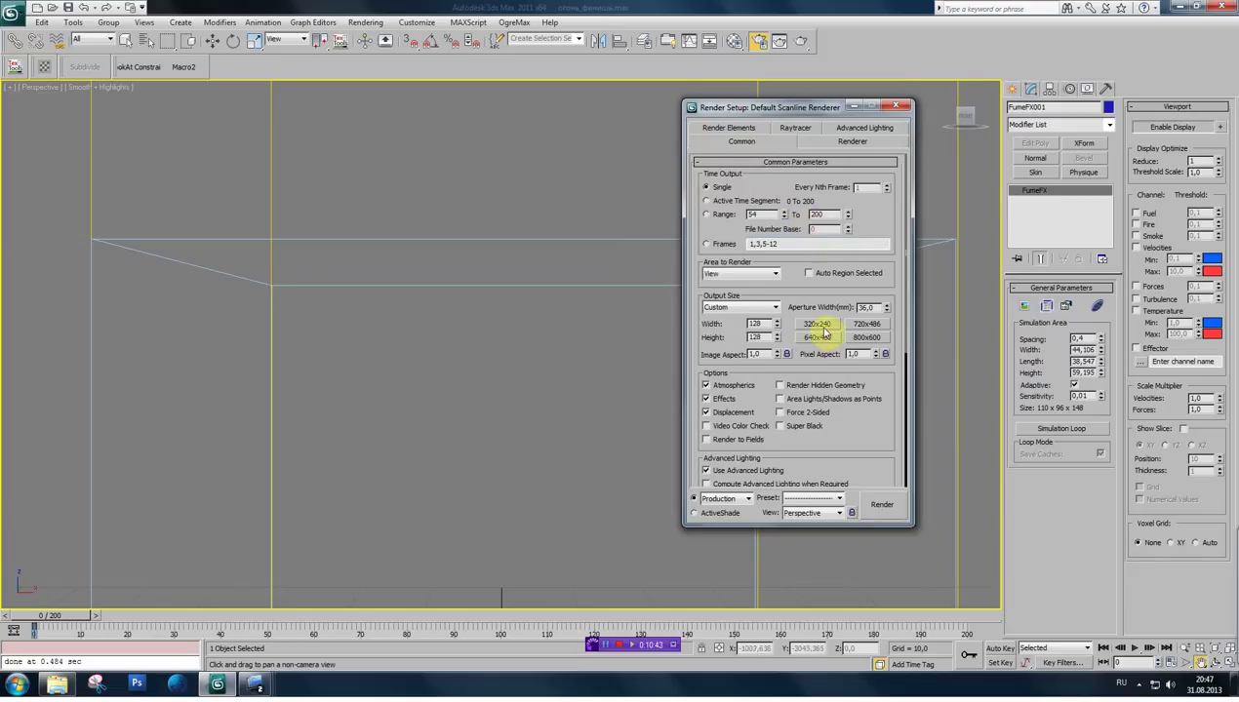
# - Run a test render without overwriting the existing image, then bring up the Render Output File chooser
pyautogui.click(880, 504)
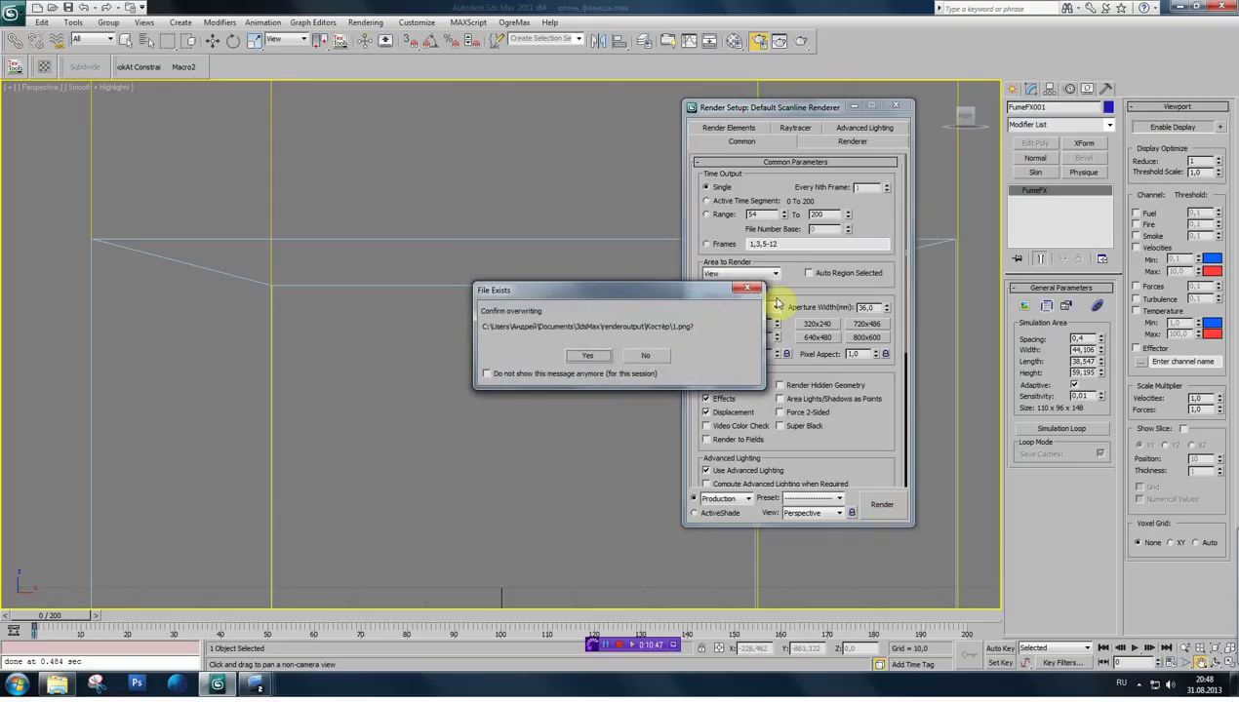
pyautogui.click(645, 355)
pyautogui.moveTo(865, 406); pyautogui.dragTo(857, 208)
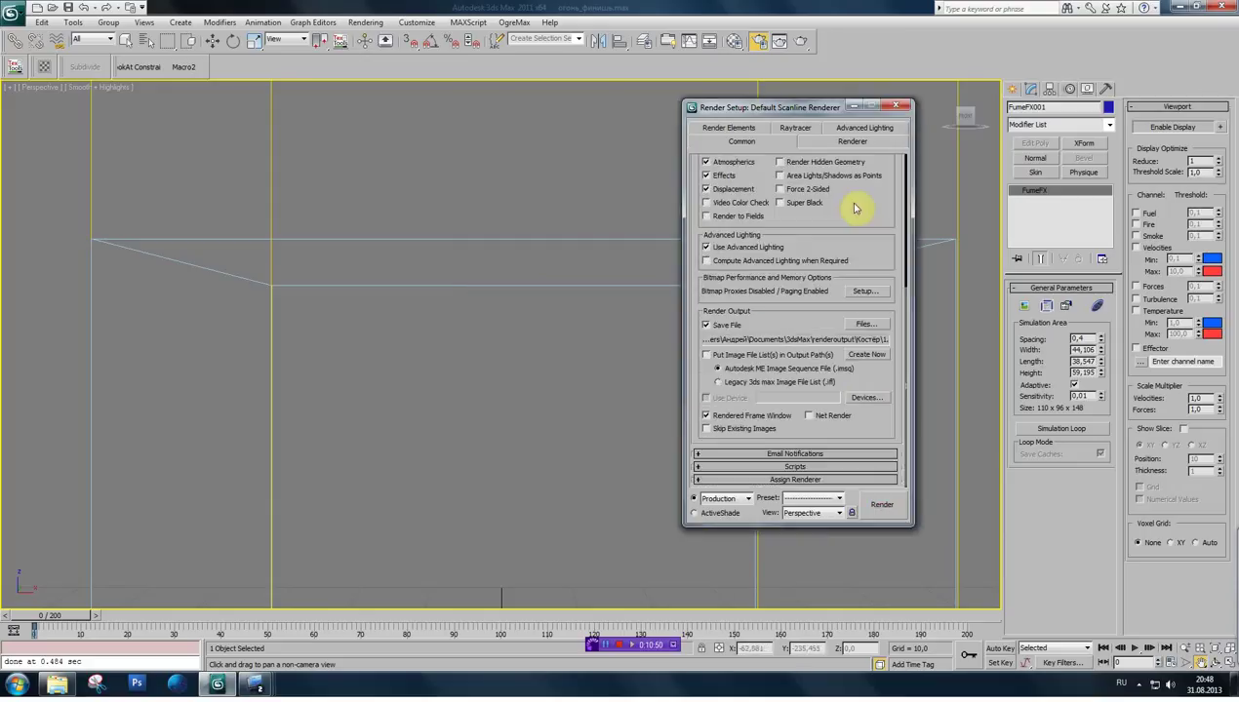
pyautogui.click(869, 326)
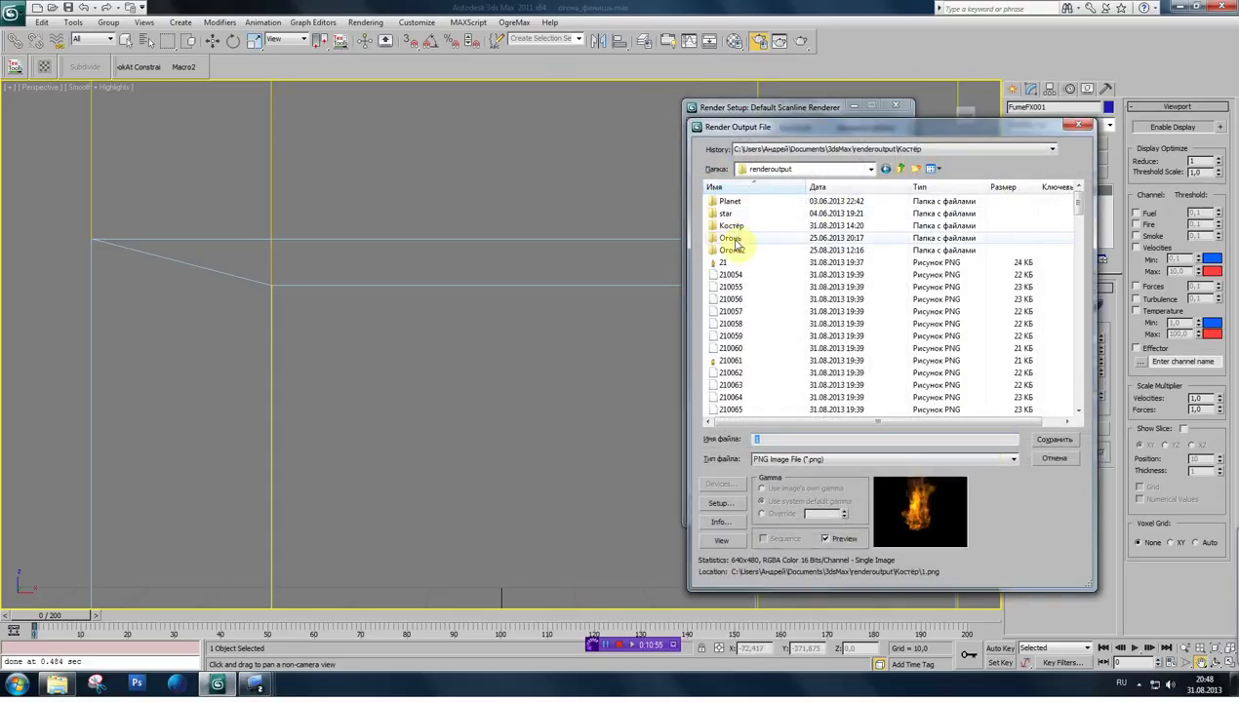
# - Create a new folder named Flare inside renderoutput and enter it
pyautogui.click(914, 168)
pyautogui.write('Flare')
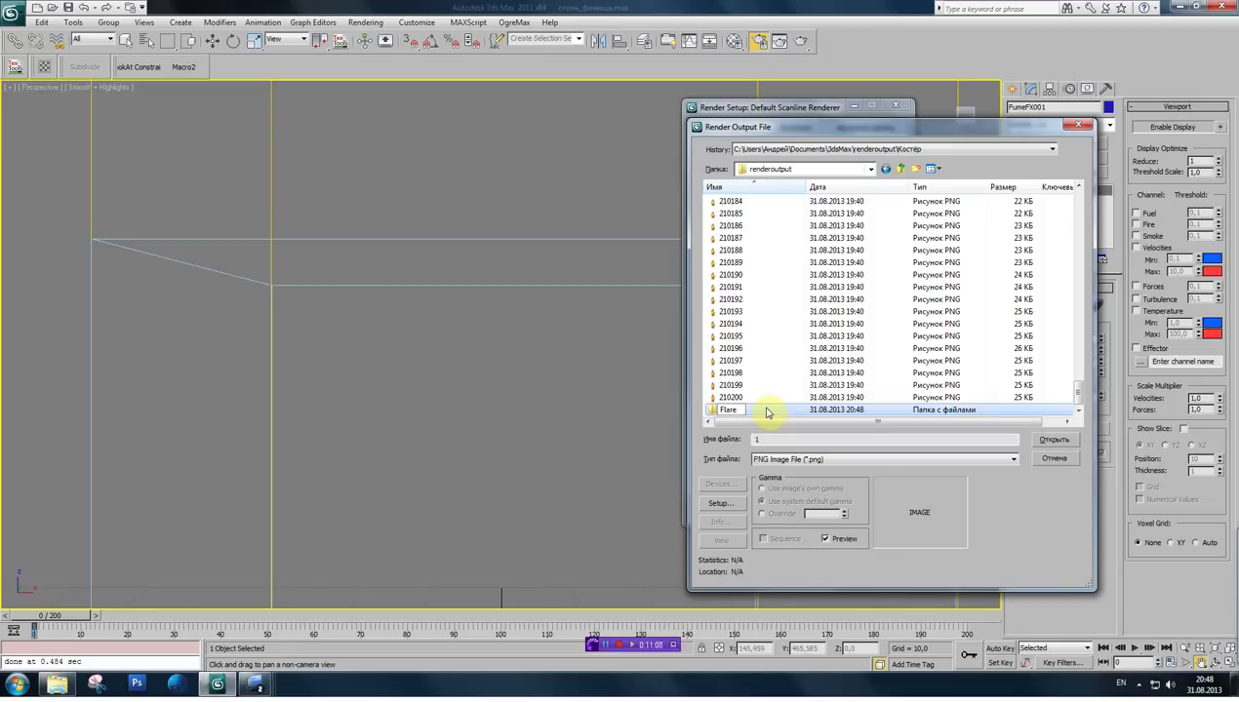
pyautogui.press('Return')
pyautogui.doubleClick(734, 411)
# - Save the render output there as file name 1 with PNG type
pyautogui.doubleClick(757, 441)
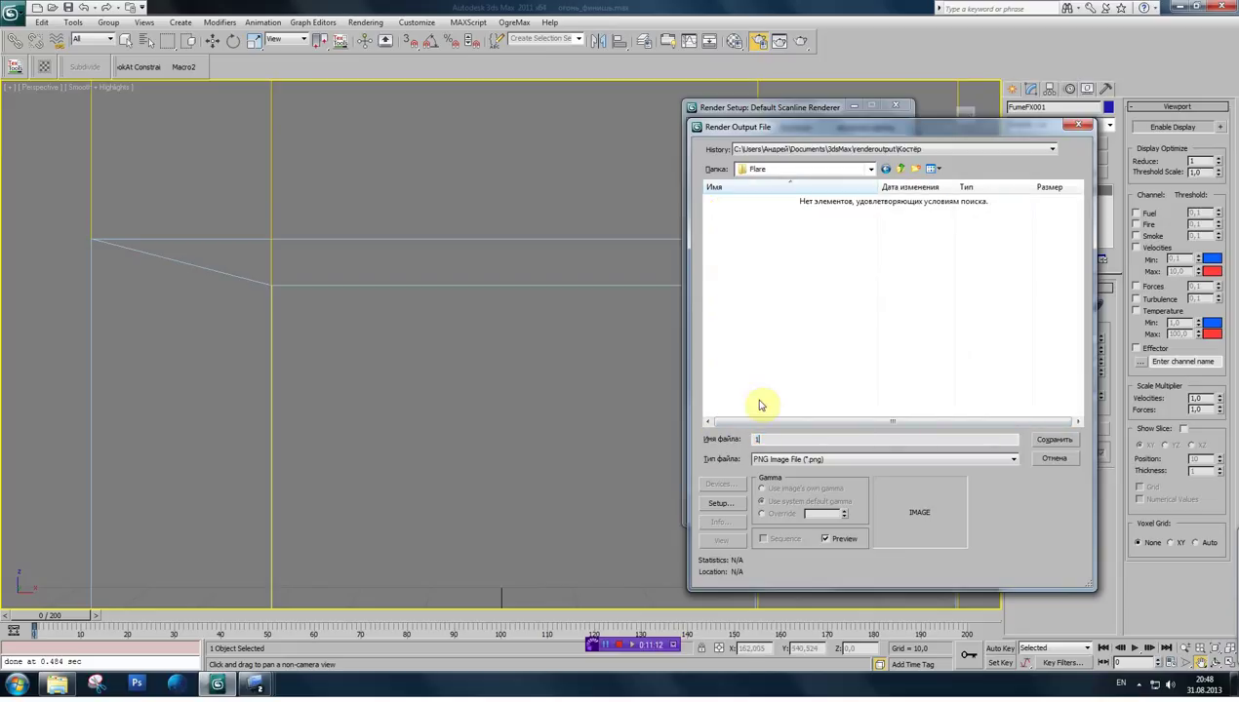
pyautogui.click(769, 442)
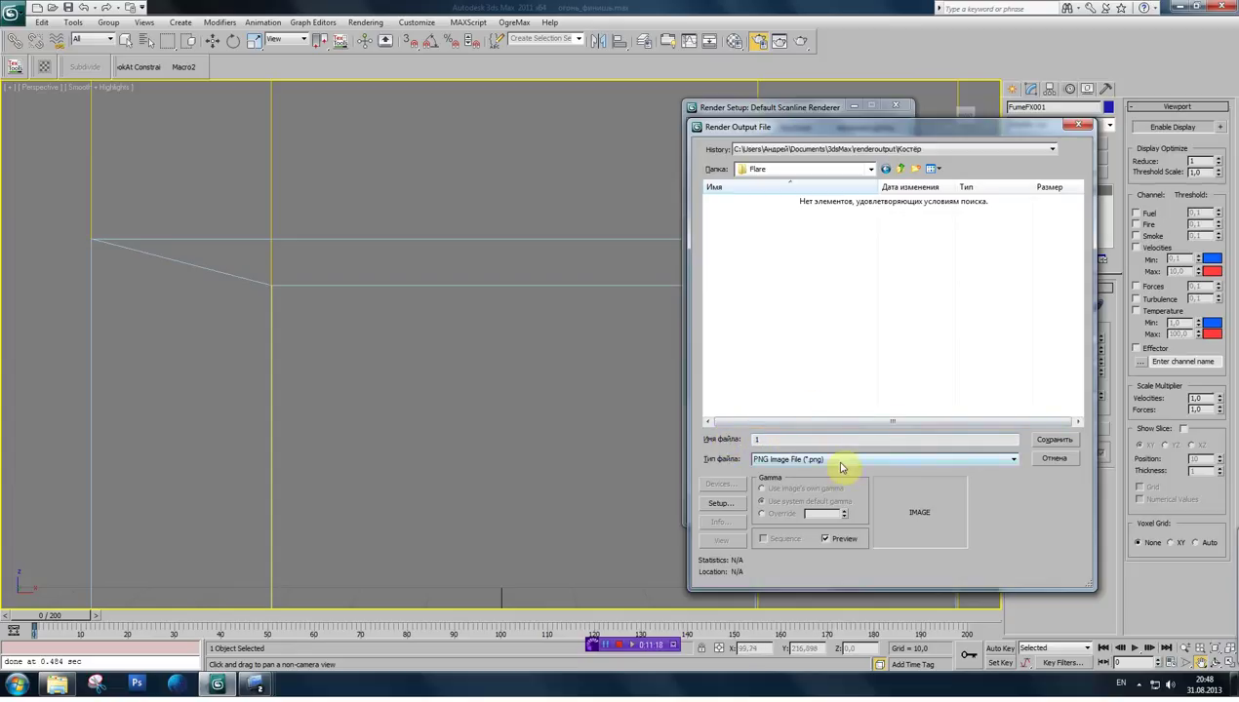
pyautogui.click(905, 462)
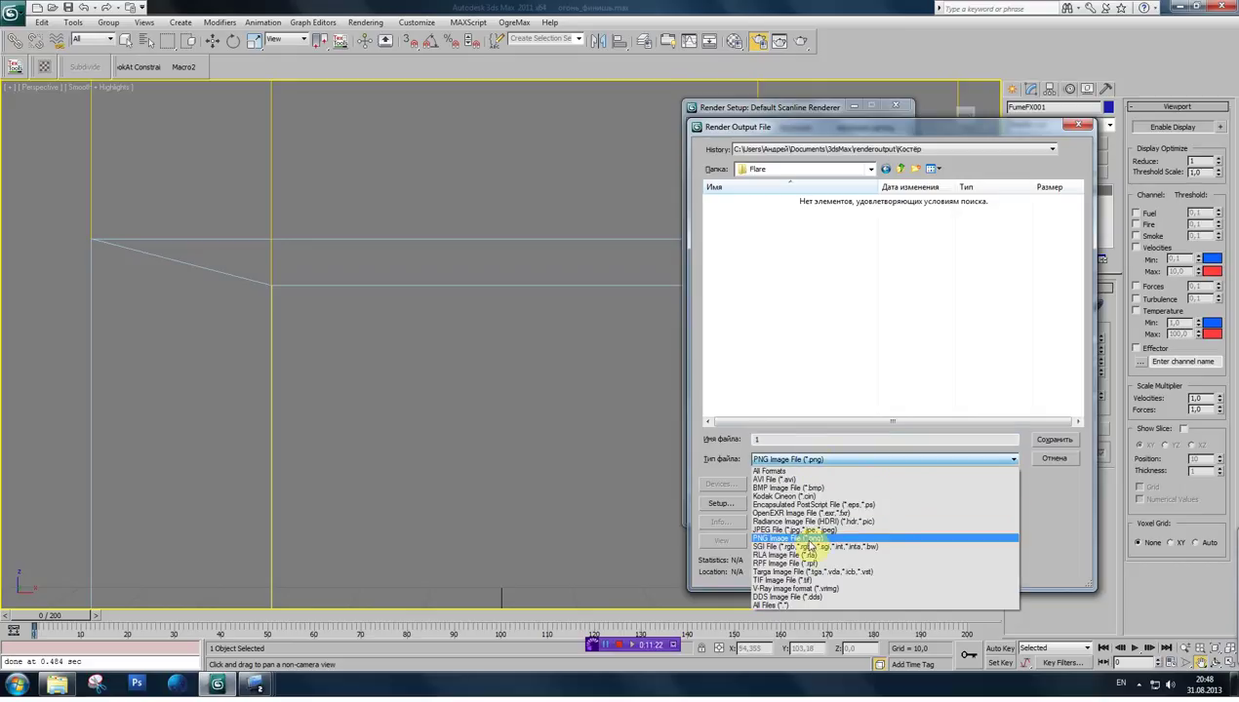
pyautogui.click(916, 456)
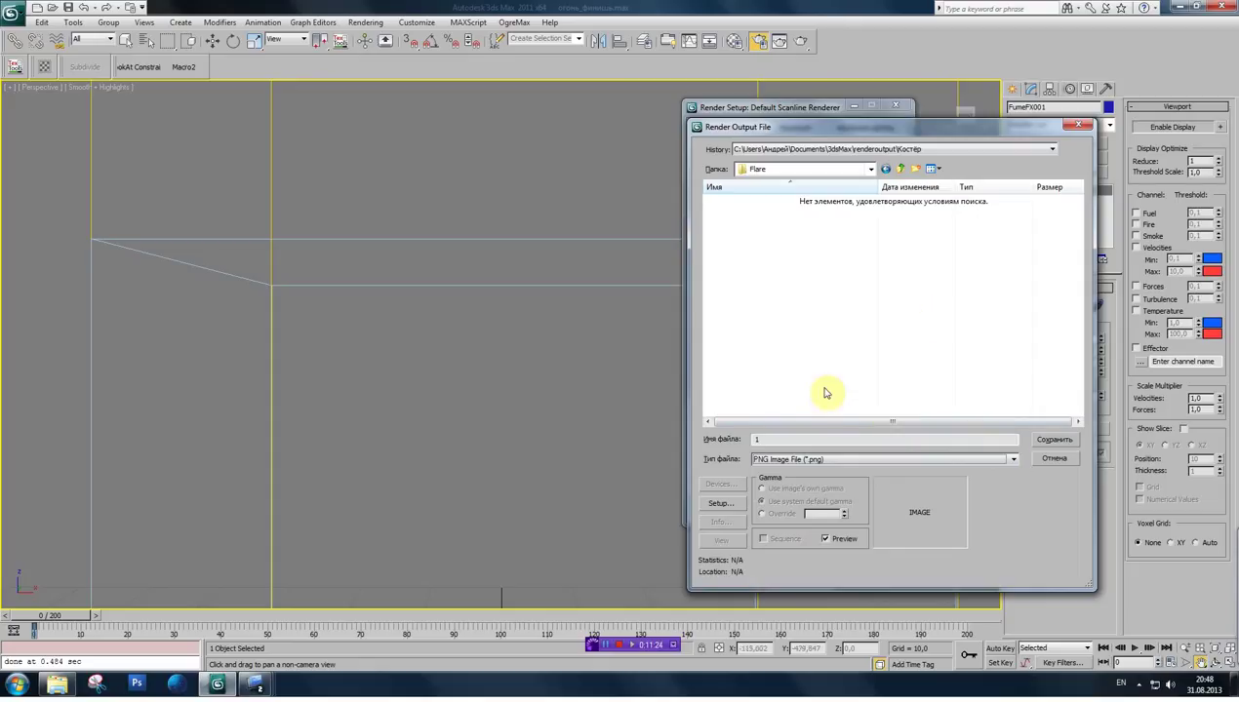
pyautogui.click(1054, 440)
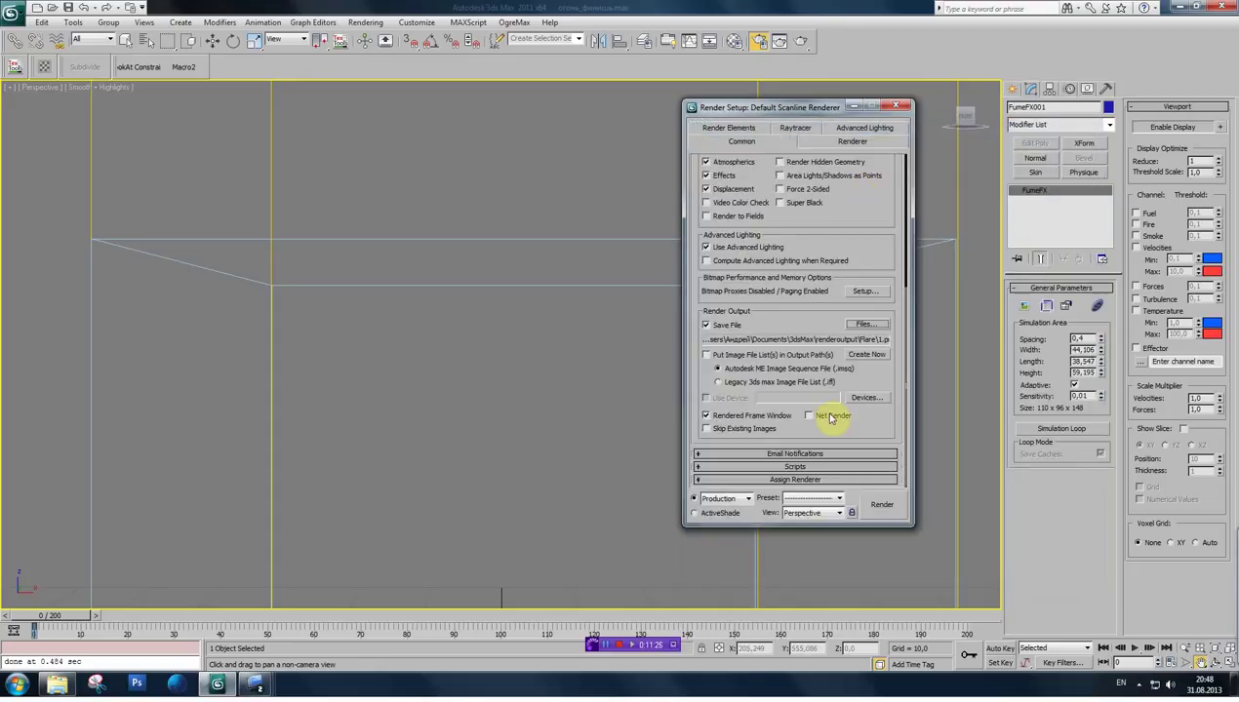
# - Change the Custom output size to 128×128 and render a test frame
pyautogui.scroll(5, 831, 246)
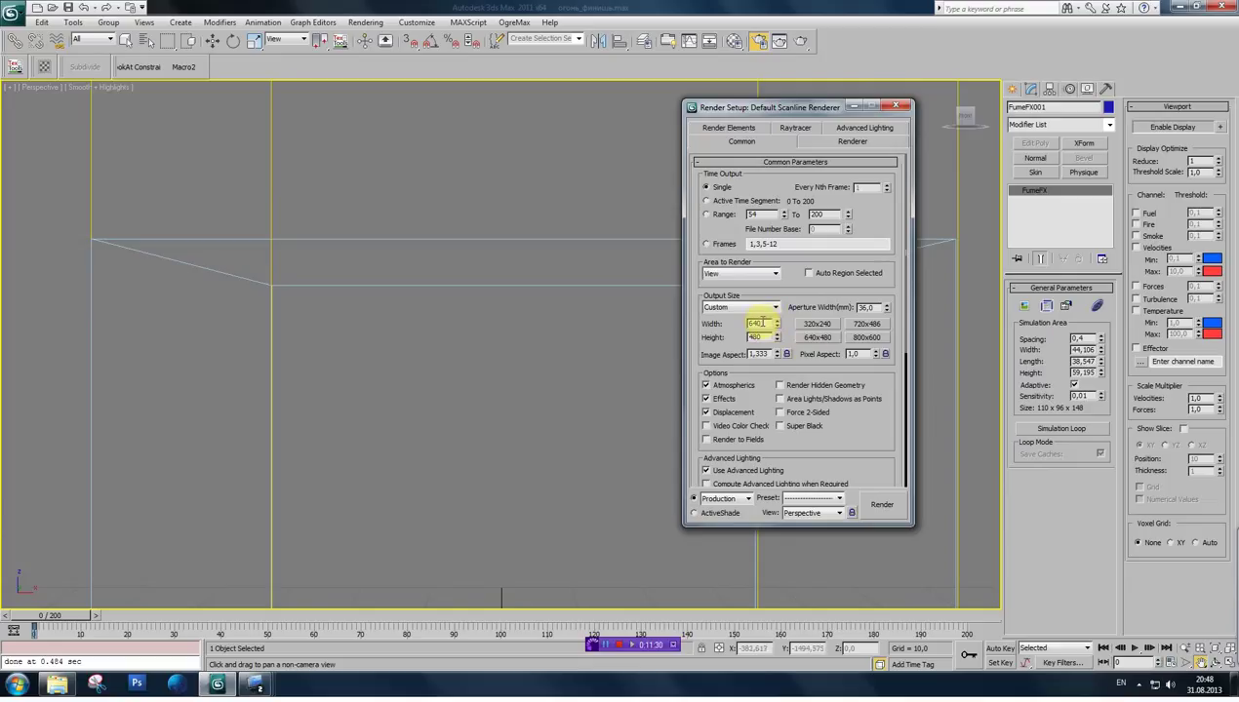
pyautogui.click(778, 310)
pyautogui.click(733, 322)
pyautogui.moveTo(767, 325)
pyautogui.mouseDown()
pyautogui.moveTo(707, 326)
pyautogui.moveTo(700, 353)
pyautogui.mouseUp()
pyautogui.write('8')
pyautogui.click(874, 505)
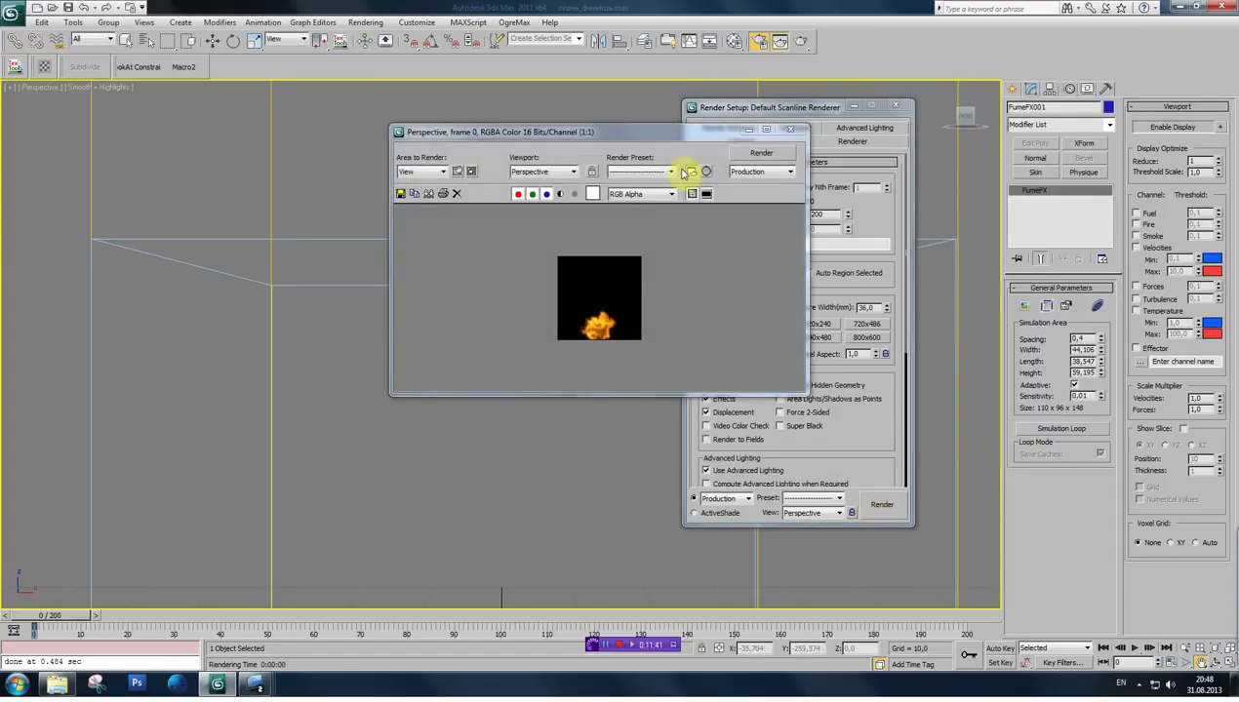
pyautogui.click(790, 131)
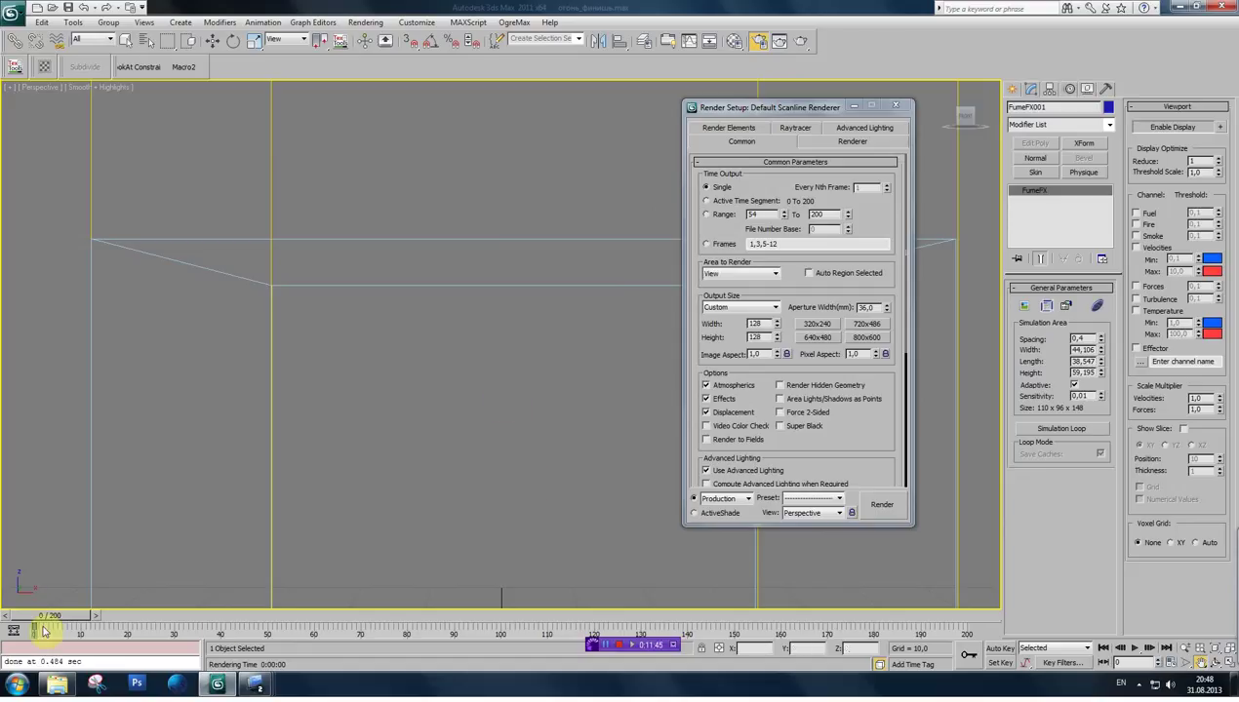
# - Render frame 54 over the existing 1.png, then set Time Output to Range 54–200
pyautogui.moveTo(53, 624); pyautogui.dragTo(13, 620)
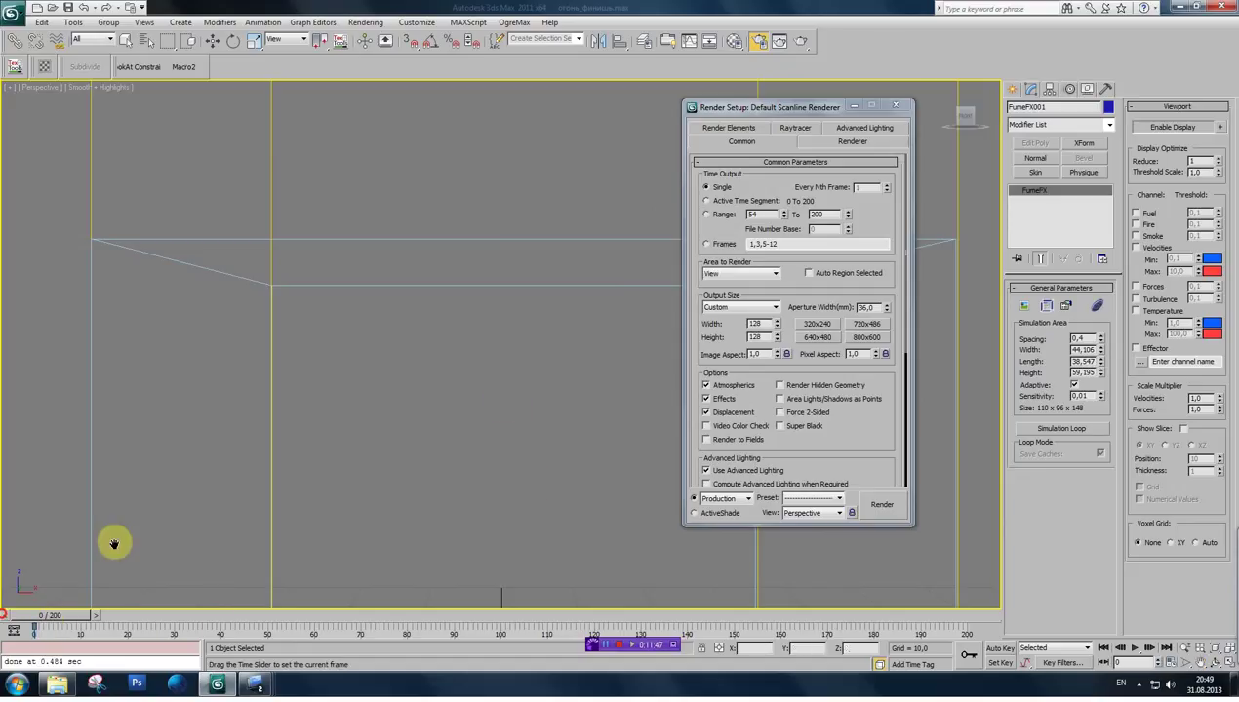
pyautogui.doubleClick(757, 215)
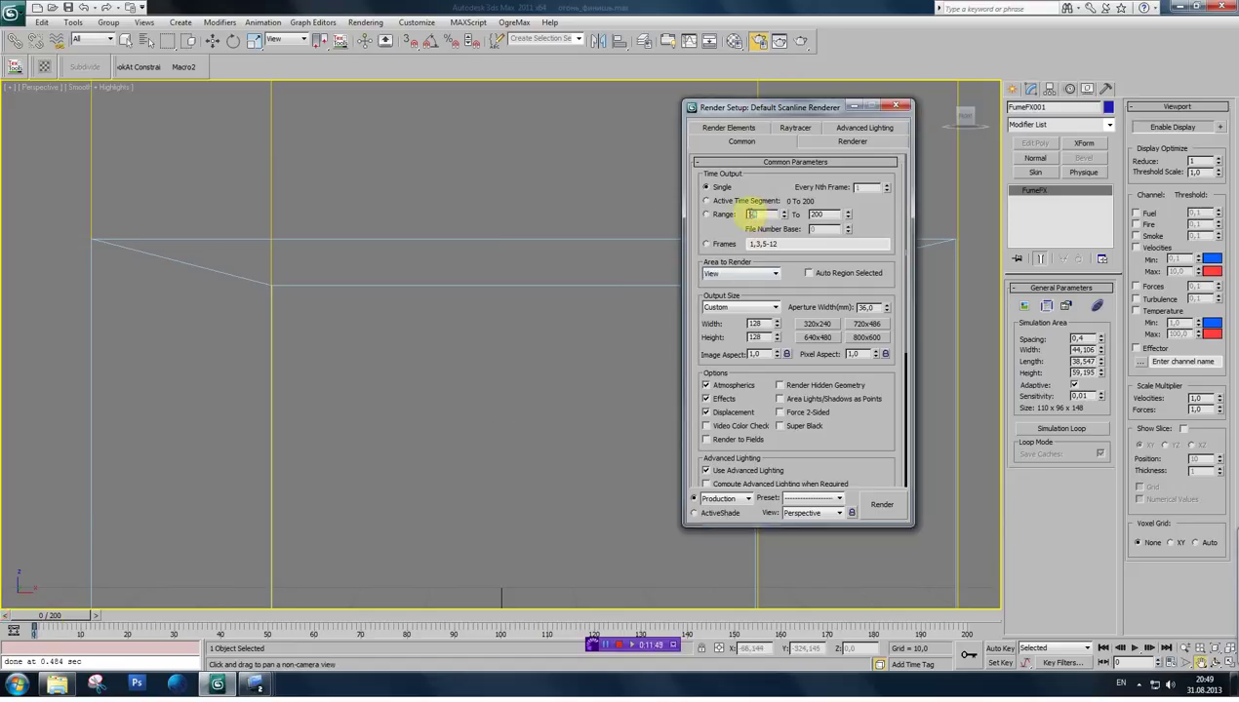
pyautogui.click(290, 624)
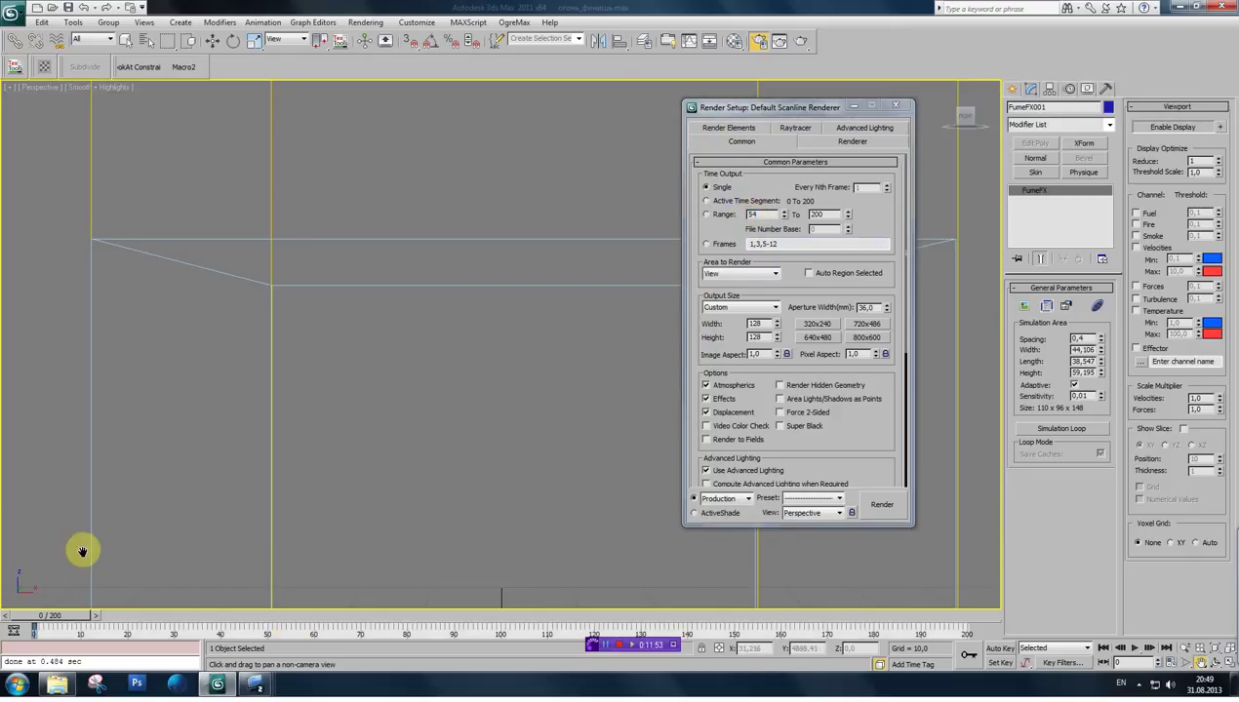
pyautogui.moveTo(83, 615); pyautogui.dragTo(319, 626)
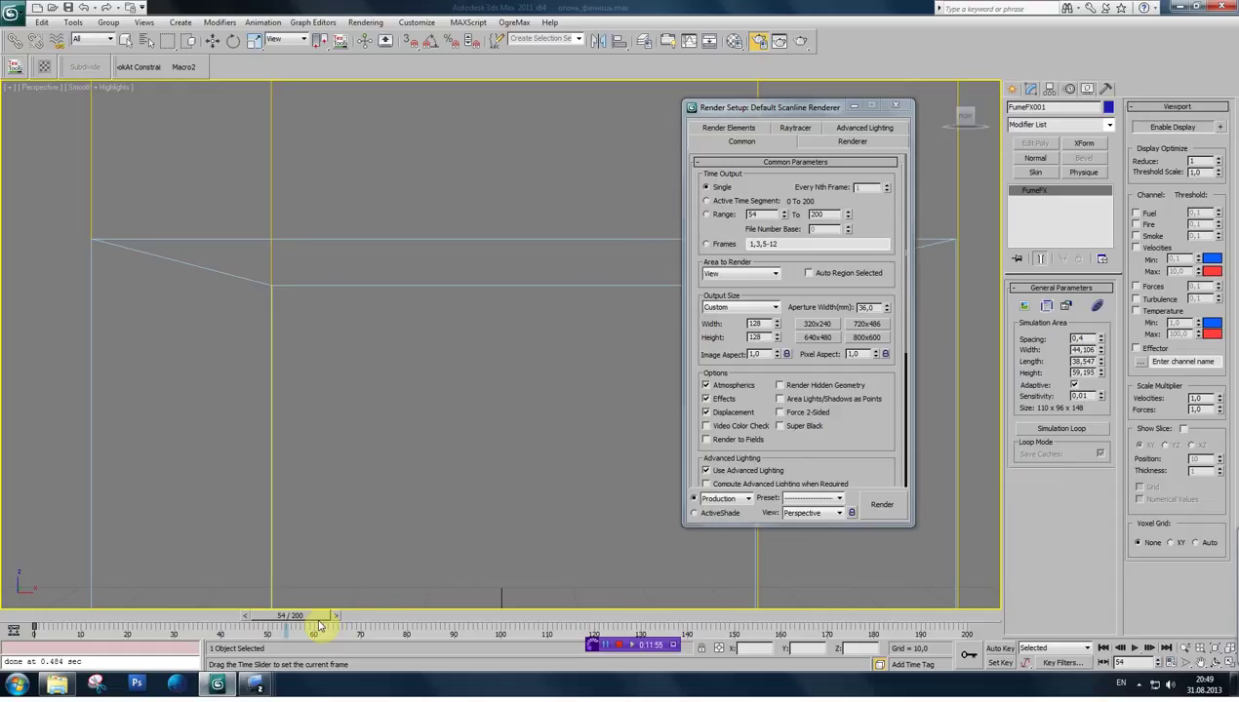
pyautogui.click(876, 507)
pyautogui.click(595, 355)
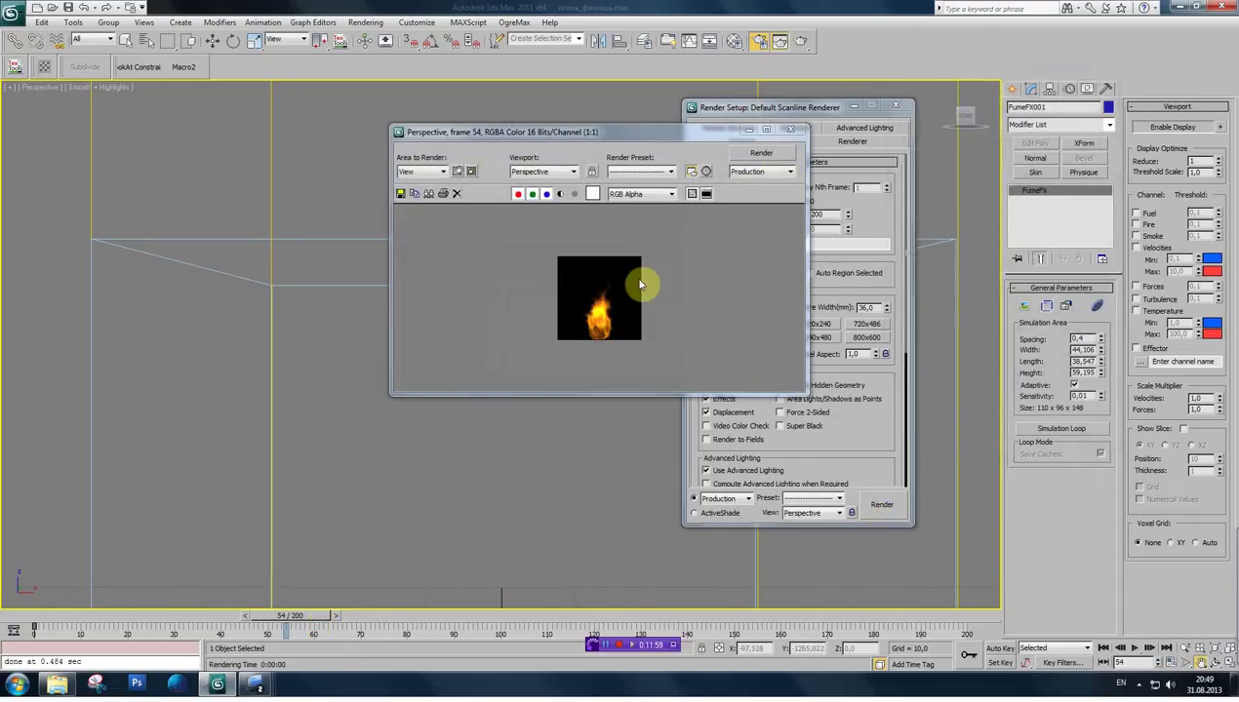
pyautogui.click(790, 130)
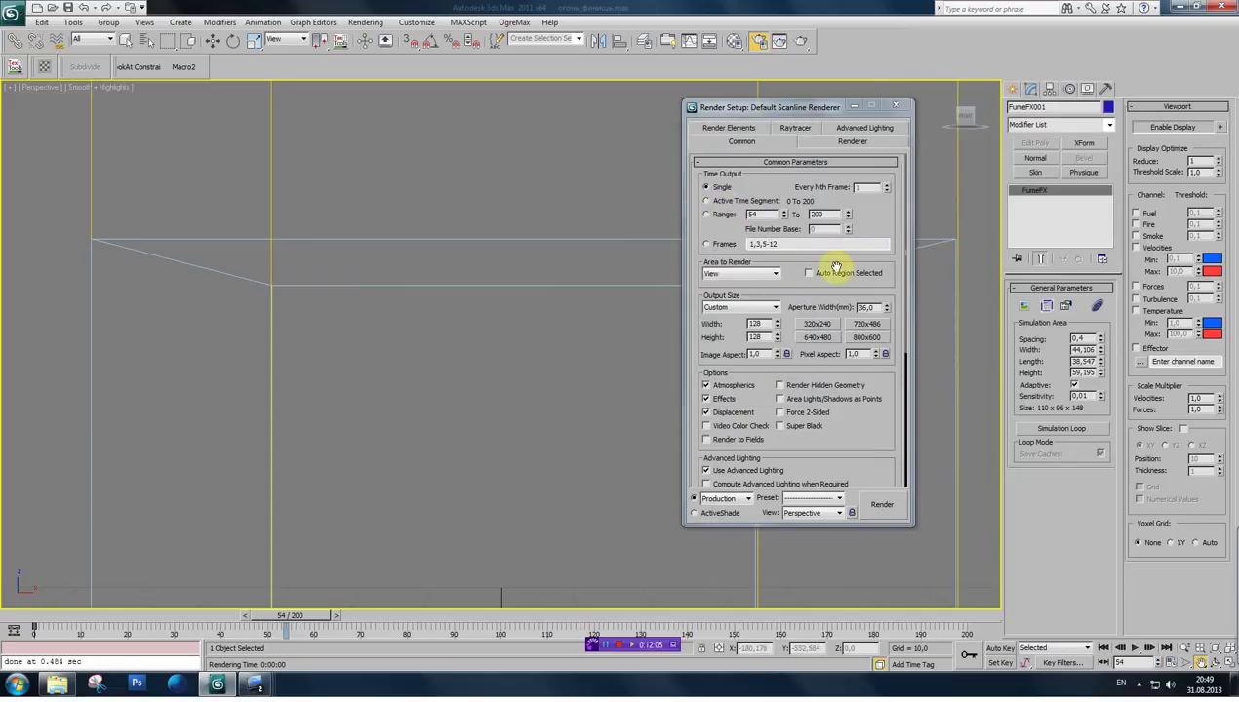
pyautogui.click(707, 216)
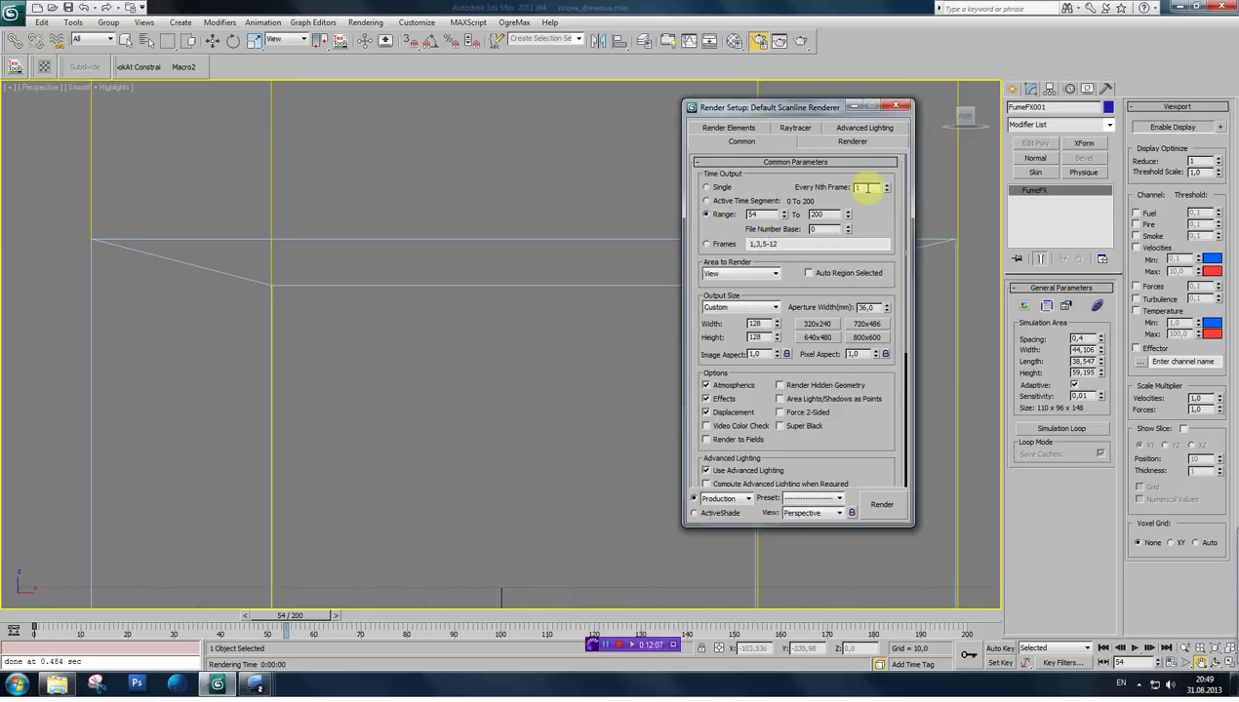
pyautogui.moveTo(871, 448); pyautogui.dragTo(874, 292)
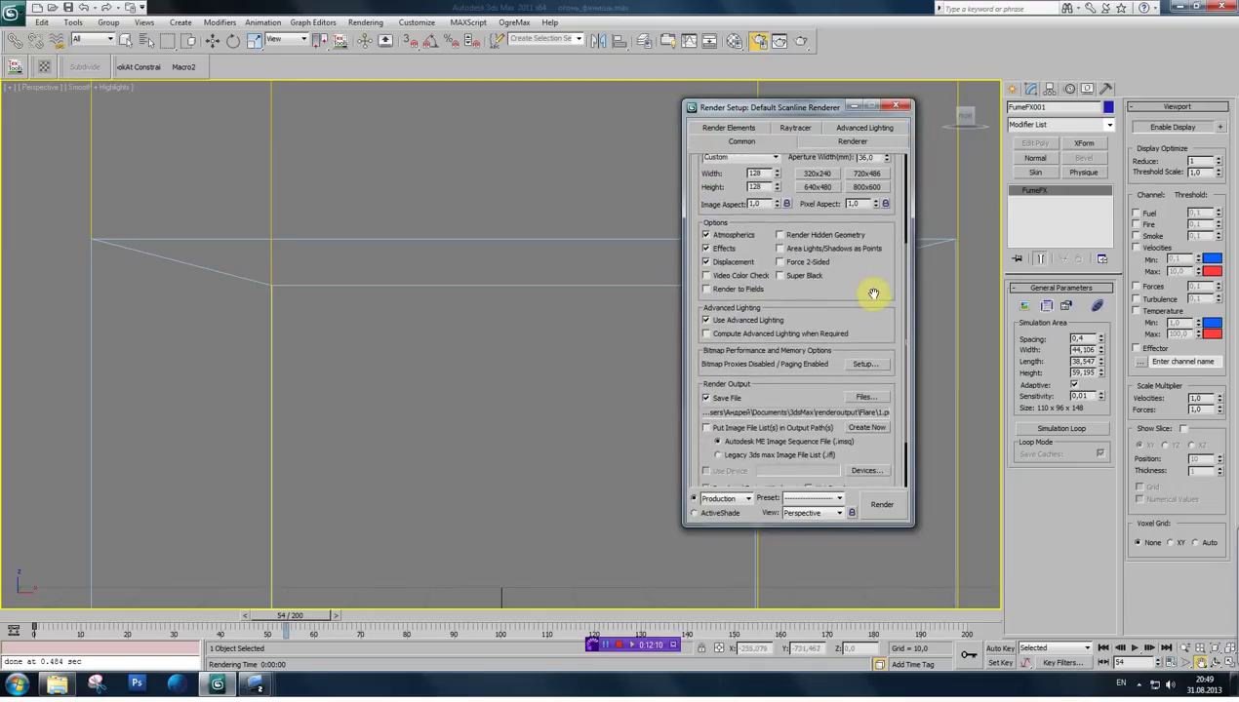
# - Render frames 54–200 to PNGs, then switch to Explorer showing the X-Ray SDK editors folder
pyautogui.click(883, 505)
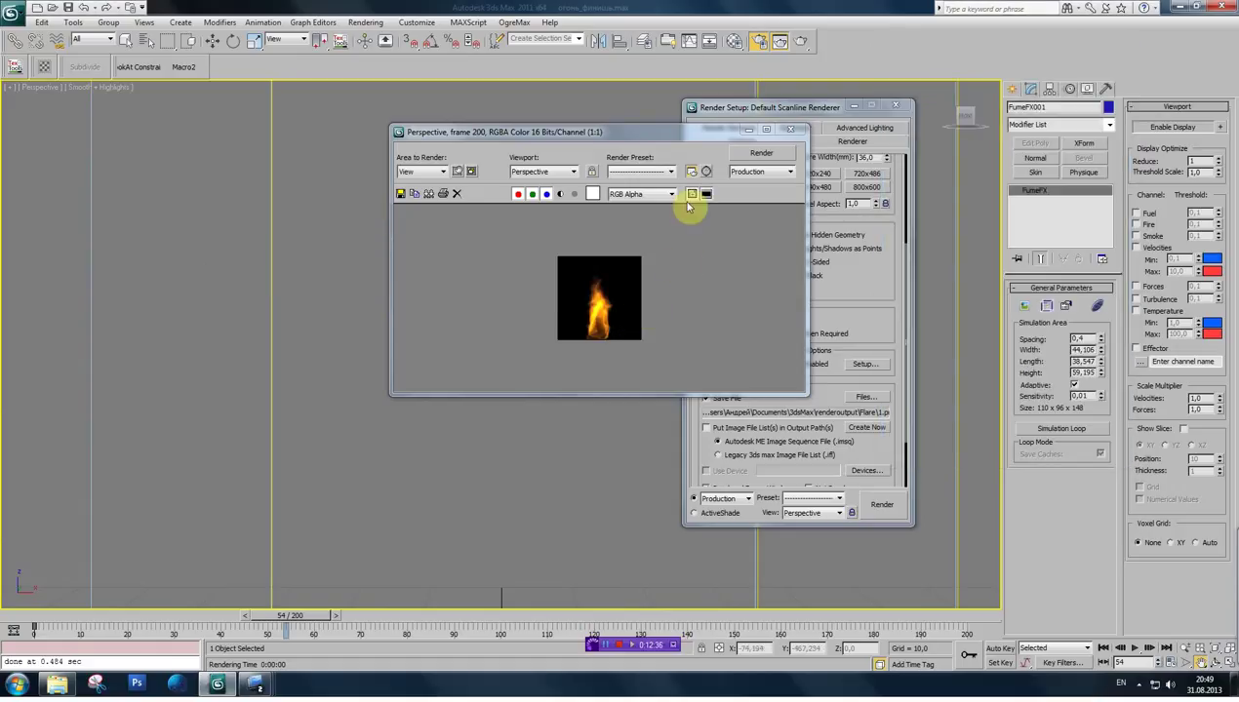
pyautogui.click(792, 131)
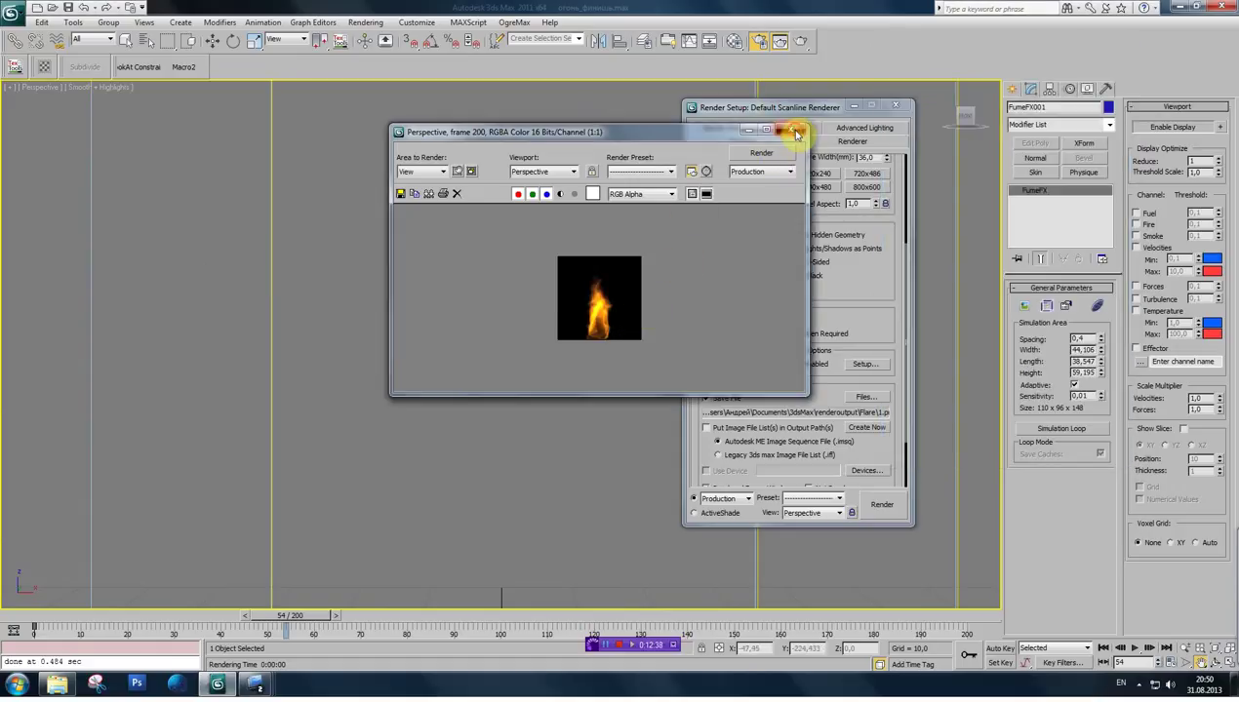
pyautogui.click(54, 686)
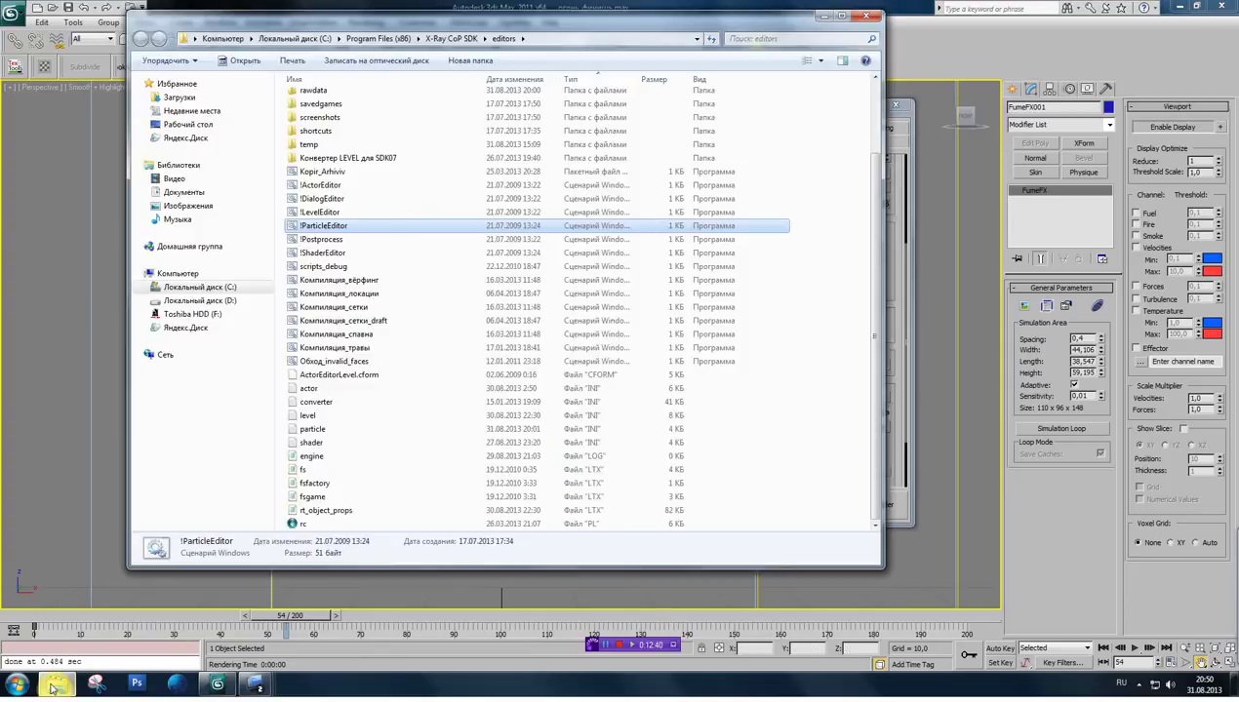
pyautogui.moveTo(185, 195)
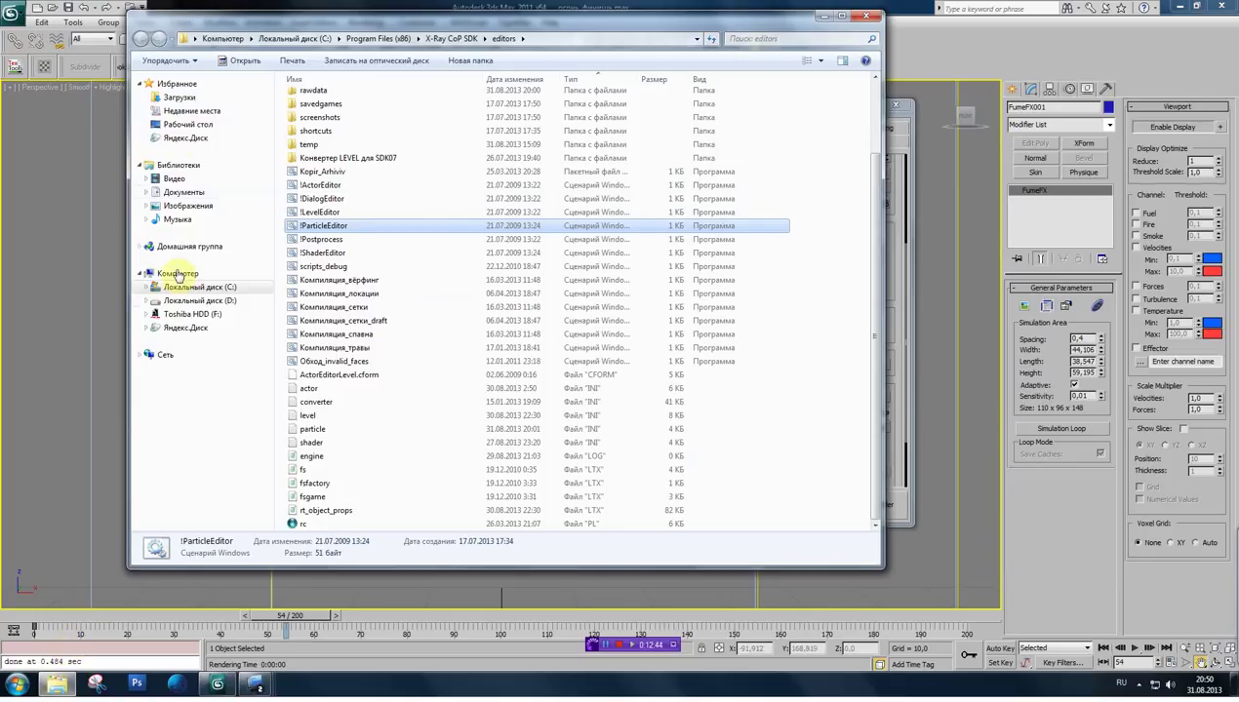
# - Browse Documents > 3dsMax > renderoutput > Flare and view the 148 rendered frames as Large Icons
pyautogui.click(188, 195)
pyautogui.doubleClick(312, 131)
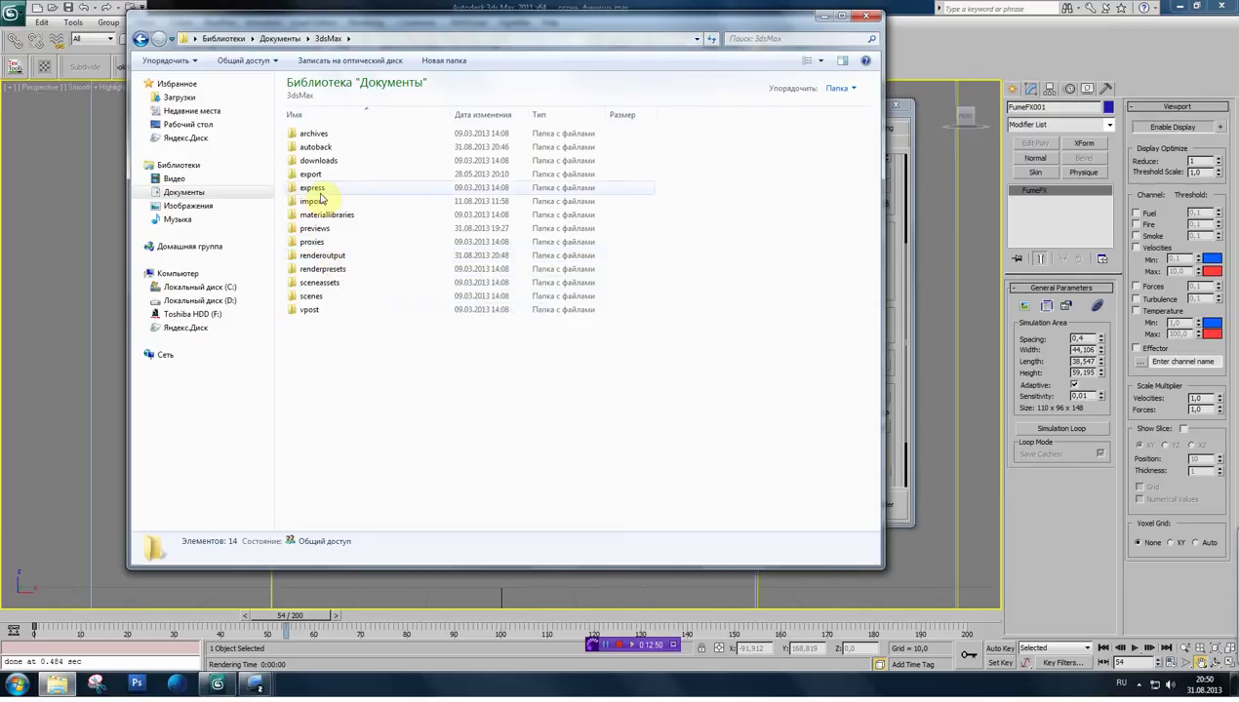
pyautogui.doubleClick(317, 254)
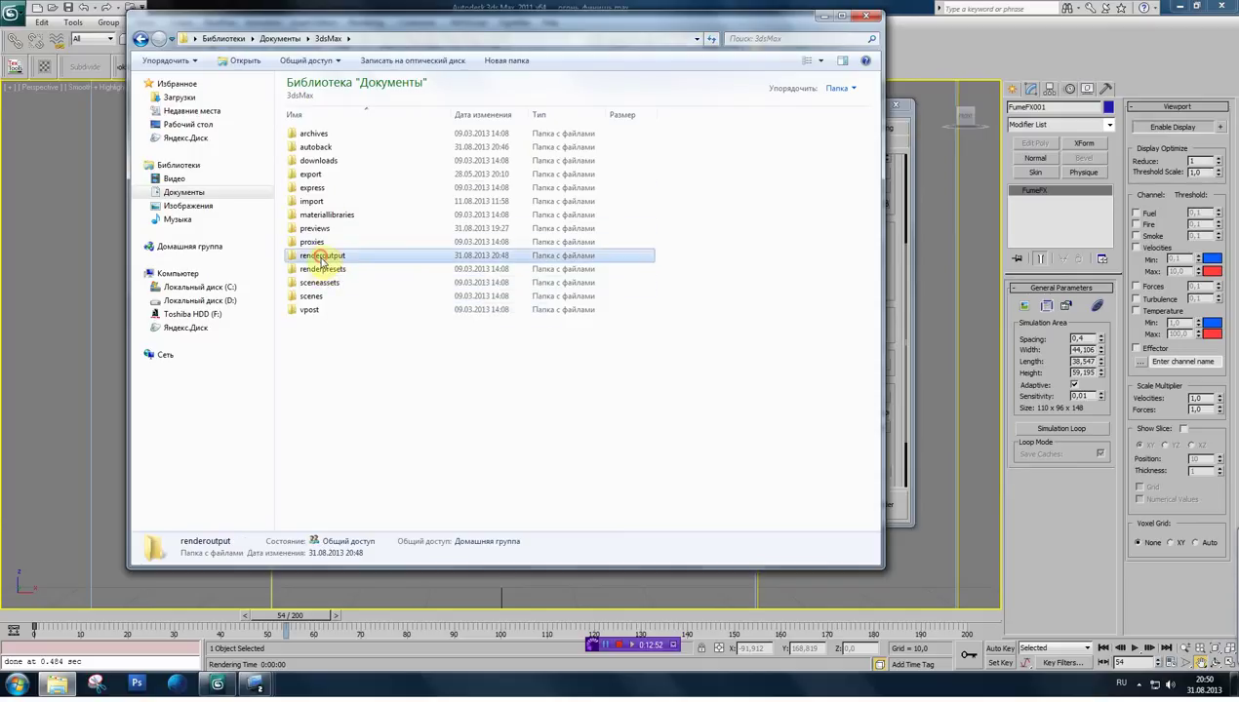
pyautogui.click(313, 137)
pyautogui.doubleClick(315, 136)
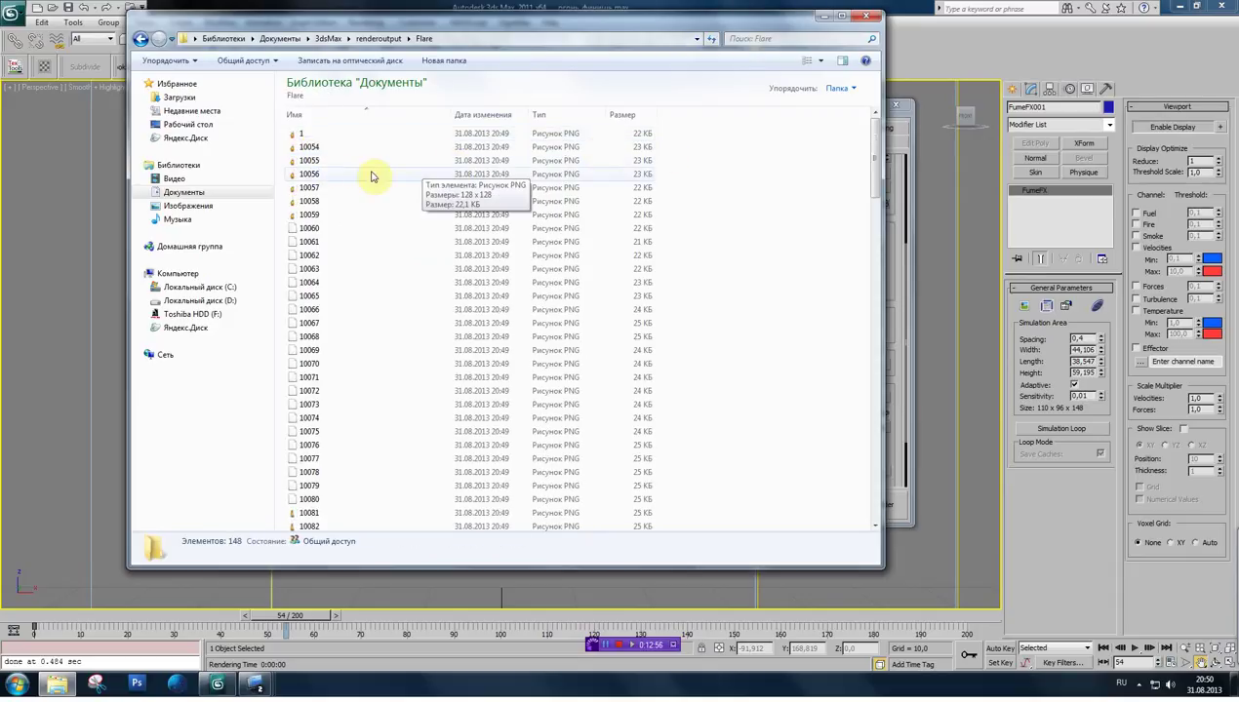
pyautogui.click(821, 60)
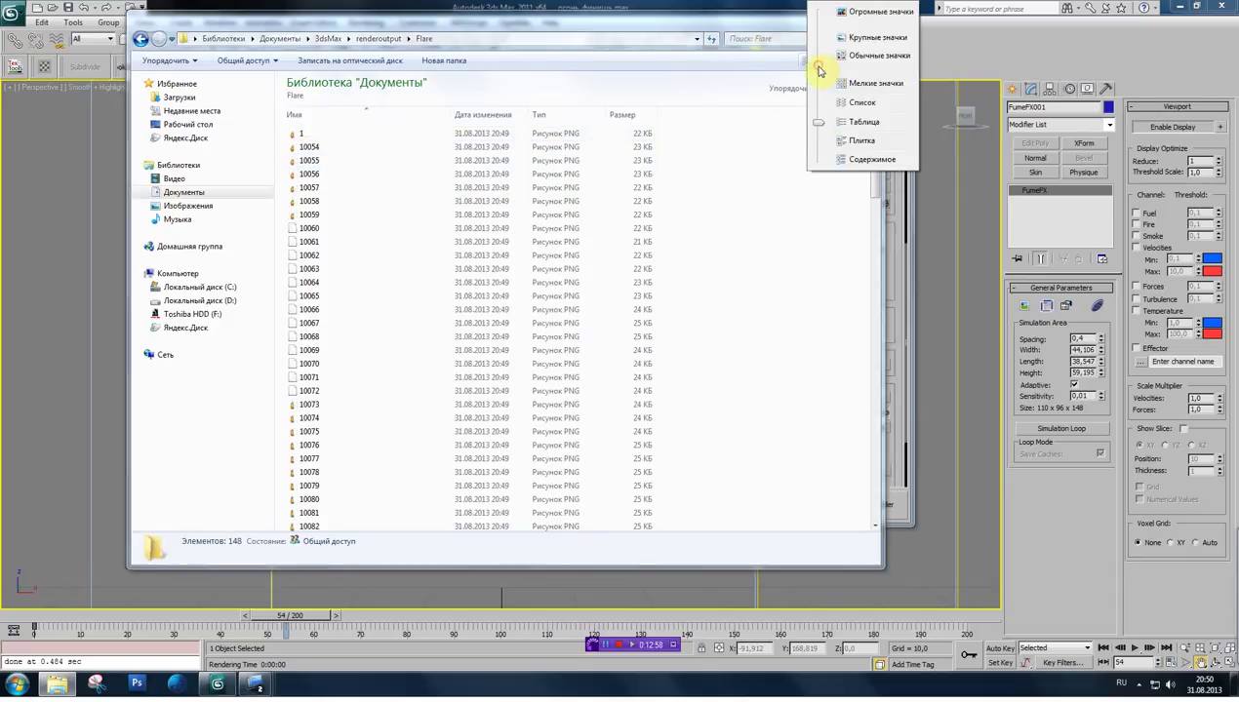
pyautogui.click(858, 41)
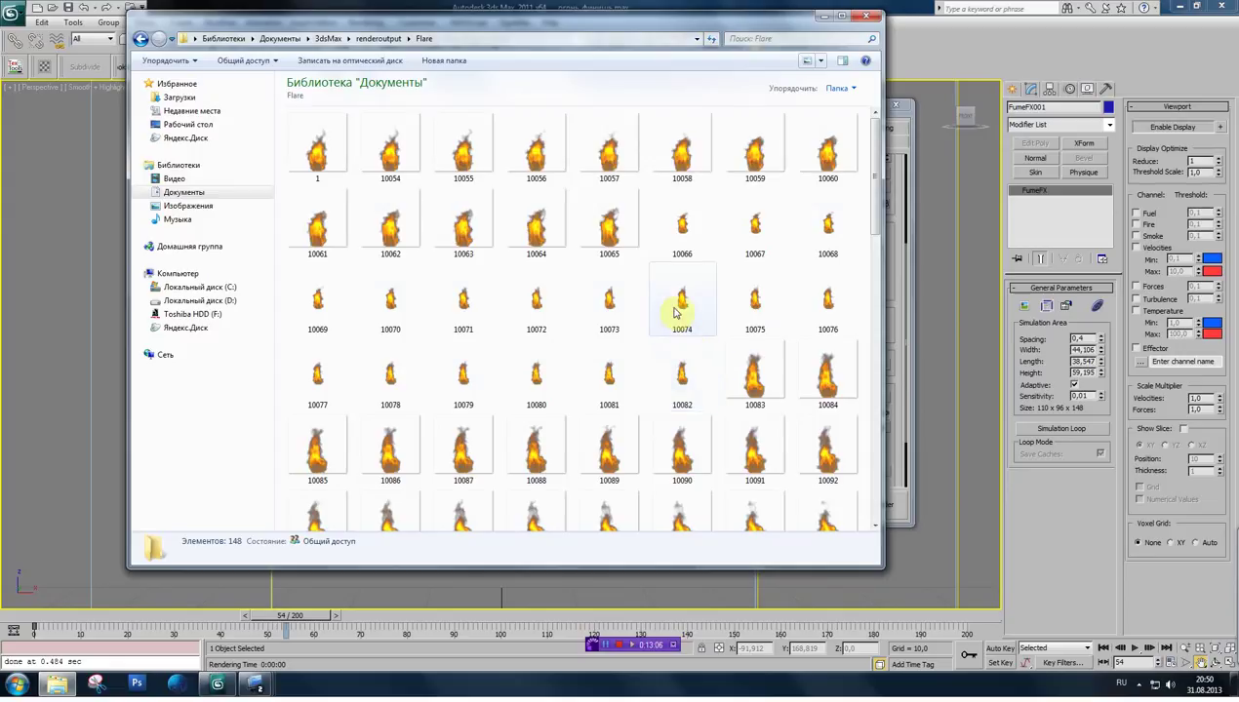
pyautogui.scroll(-2, 673, 312)
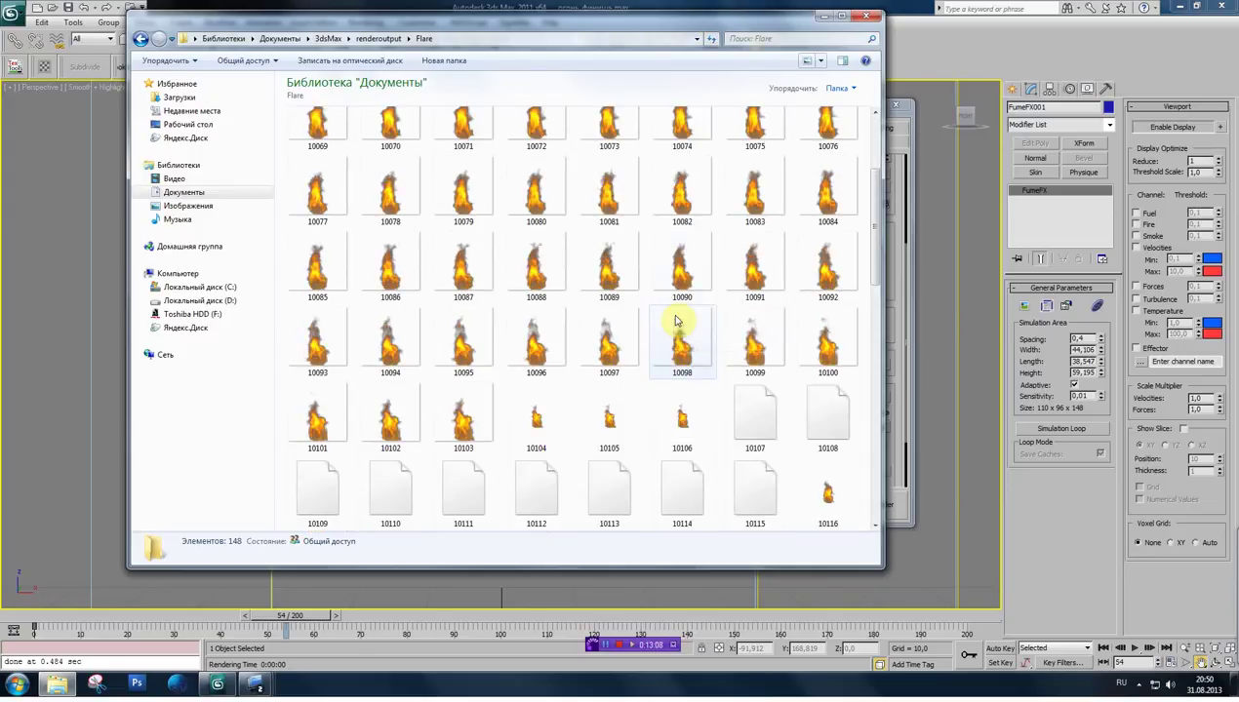
pyautogui.scroll(-3, 614, 302)
pyautogui.scroll(5, 614, 300)
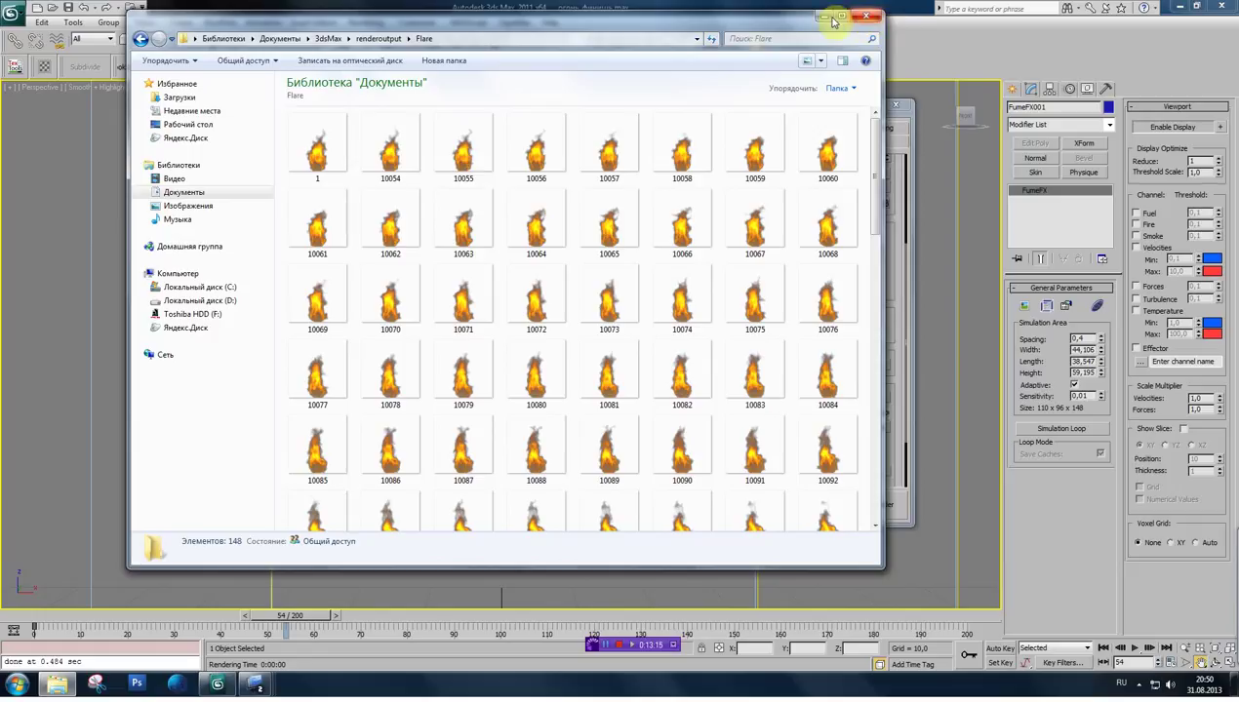
# - Minimize 3ds Max and go back to the renderoutput folder
pyautogui.moveTo(402, 28); pyautogui.dragTo(408, 45)
pyautogui.click(912, 134)
pyautogui.click(1180, 6)
pyautogui.click(471, 35)
pyautogui.click(189, 69)
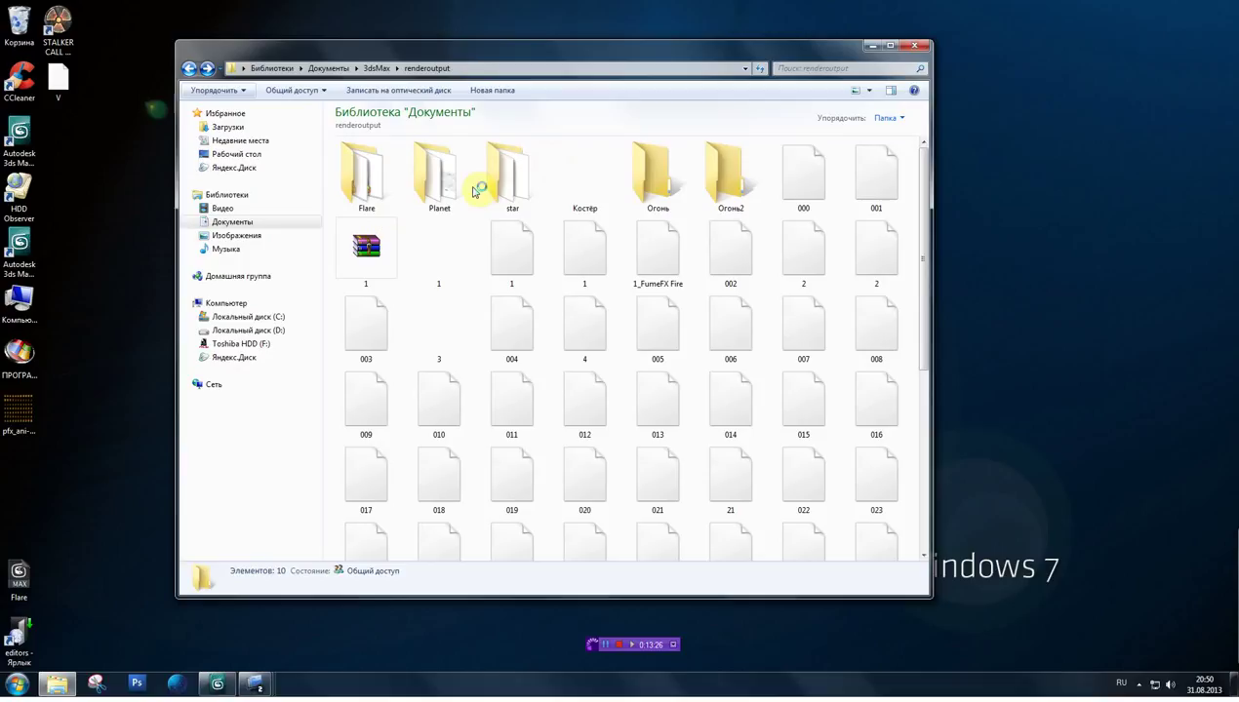
# - Preview fire frame 10073 from the Костёр folder in Photo Viewer, then close it
pyautogui.doubleClick(584, 173)
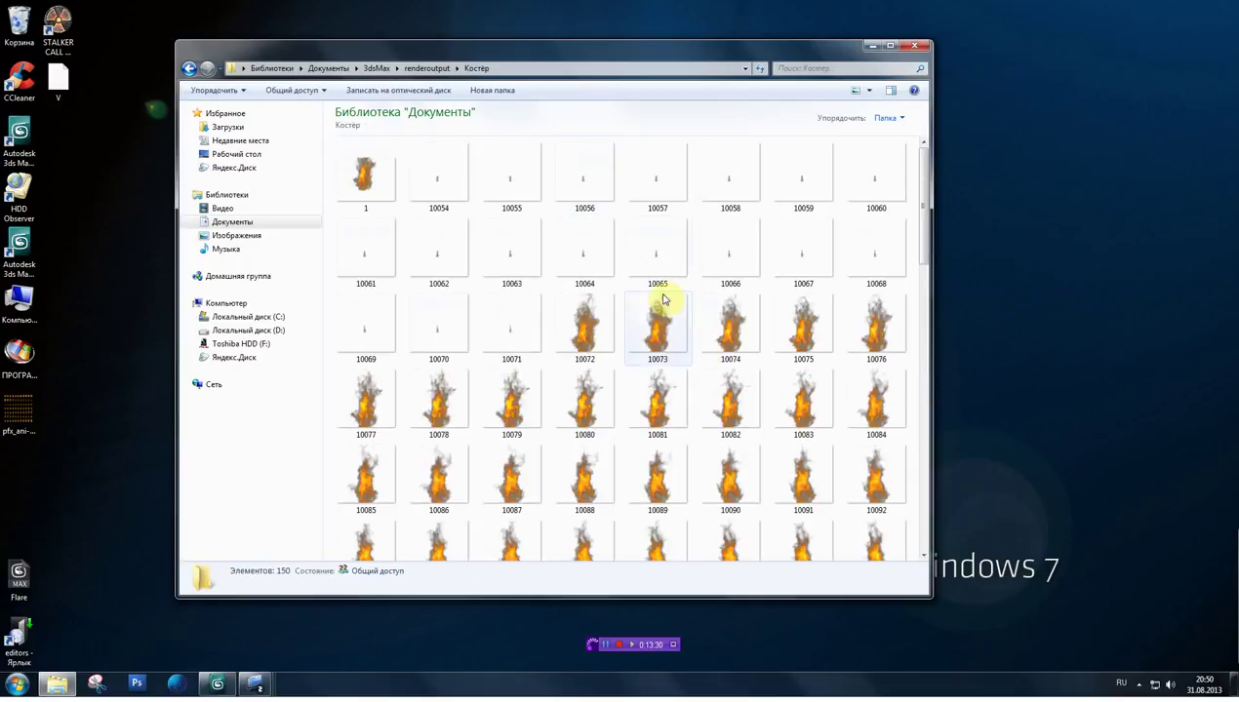
pyautogui.scroll(-3, 536, 412)
pyautogui.scroll(3, 652, 332)
pyautogui.click(646, 333)
pyautogui.doubleClick(647, 333)
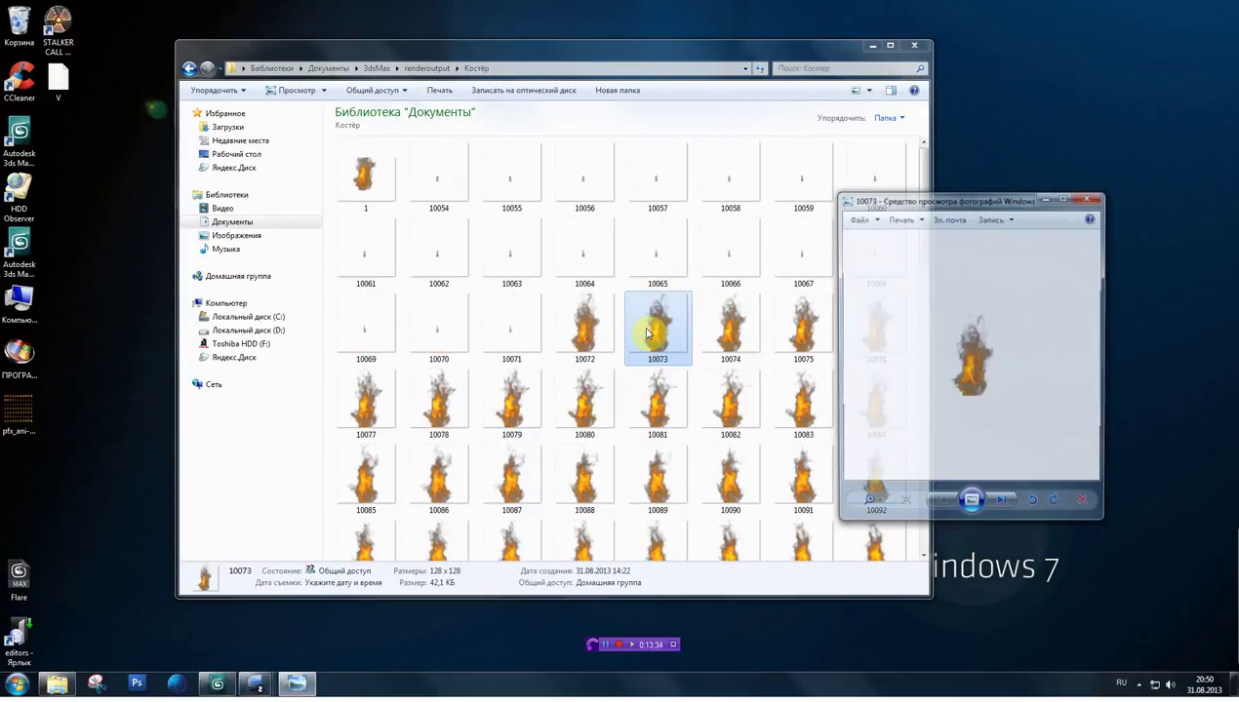
pyautogui.click(1089, 199)
# - Launch Photoshop CS3 Extended from the taskbar
pyautogui.scroll(-3, 708, 365)
pyautogui.scroll(-3, 703, 367)
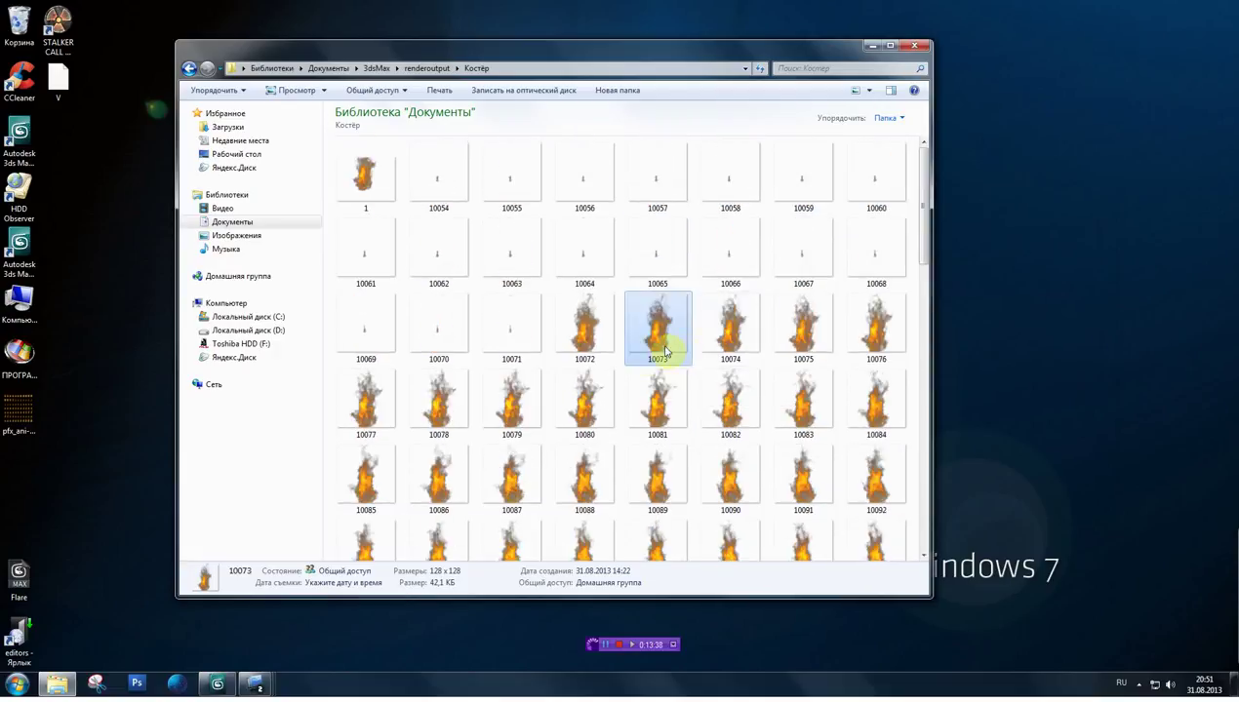
pyautogui.scroll(-10, 600, 337)
pyautogui.scroll(-5, 589, 341)
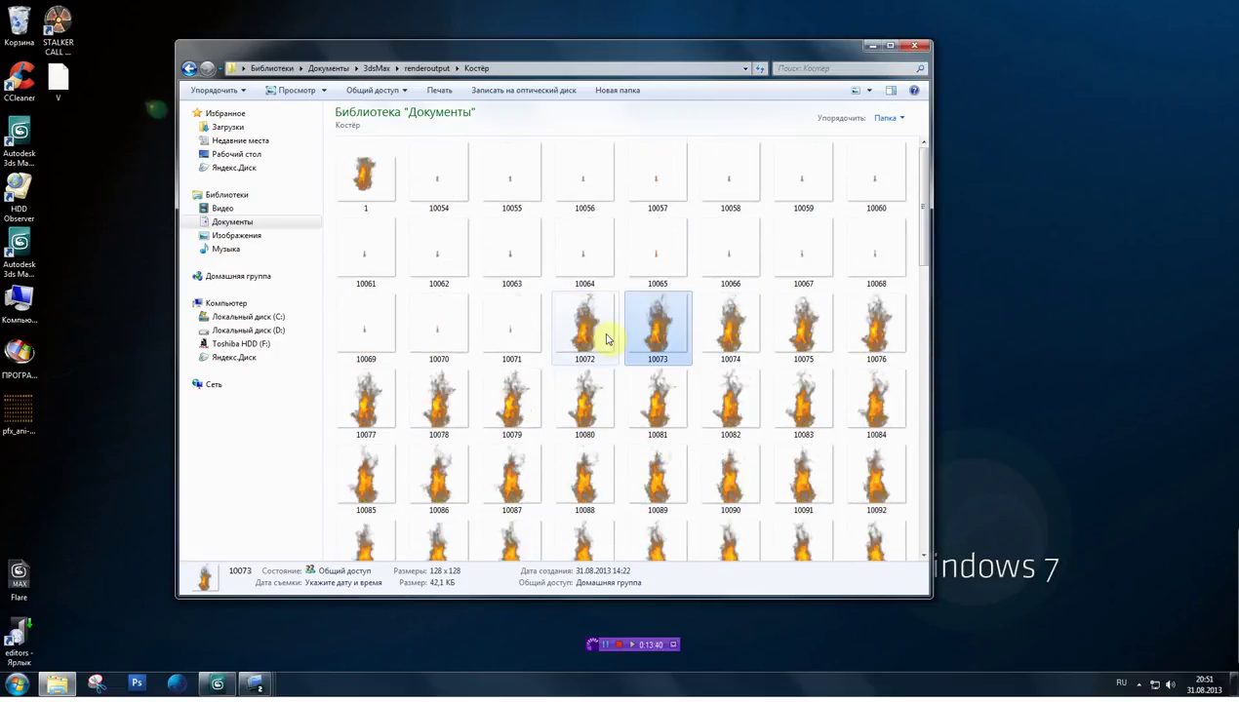
pyautogui.click(136, 683)
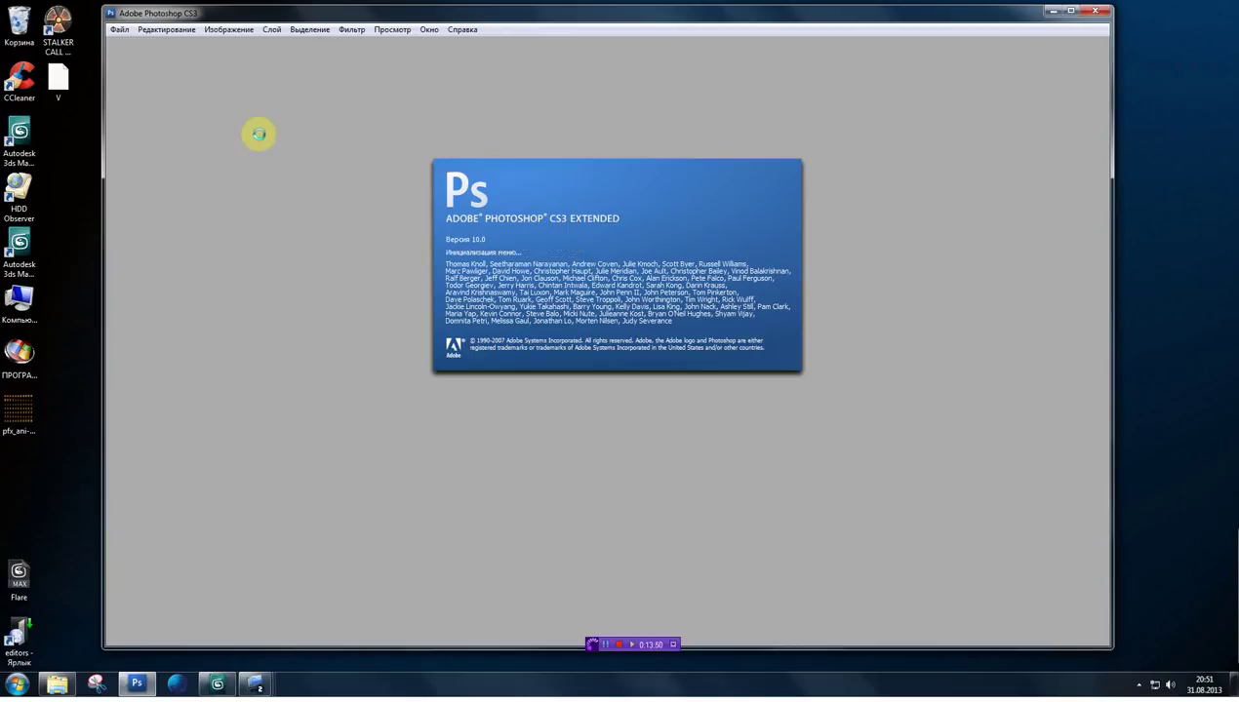
# - Create a new transparent 1024×1024 document
pyautogui.click(121, 30)
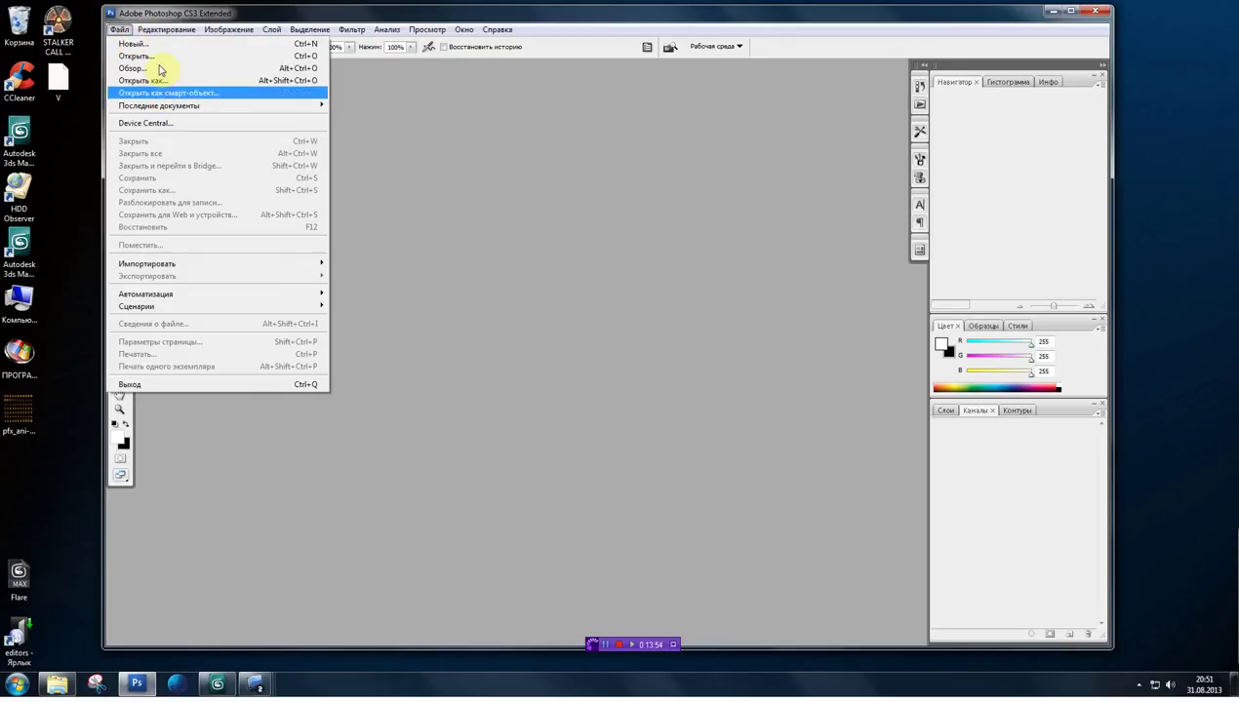
pyautogui.click(154, 44)
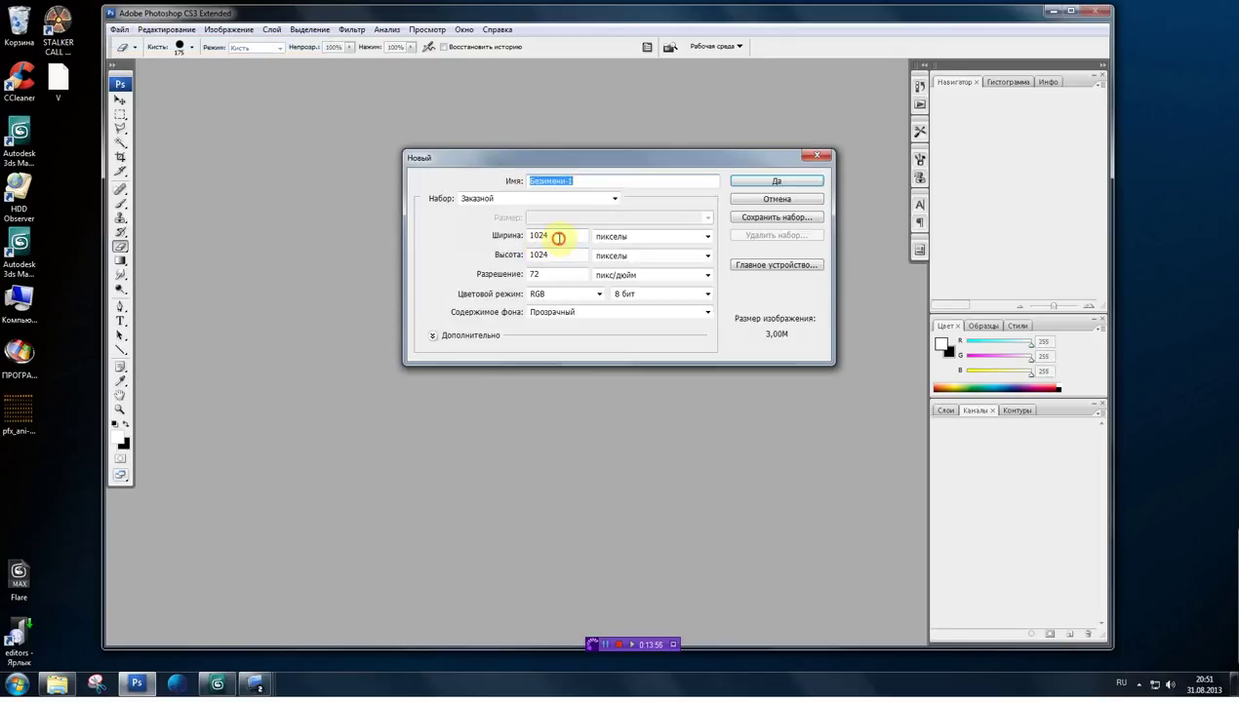
pyautogui.doubleClick(552, 258)
pyautogui.click(795, 187)
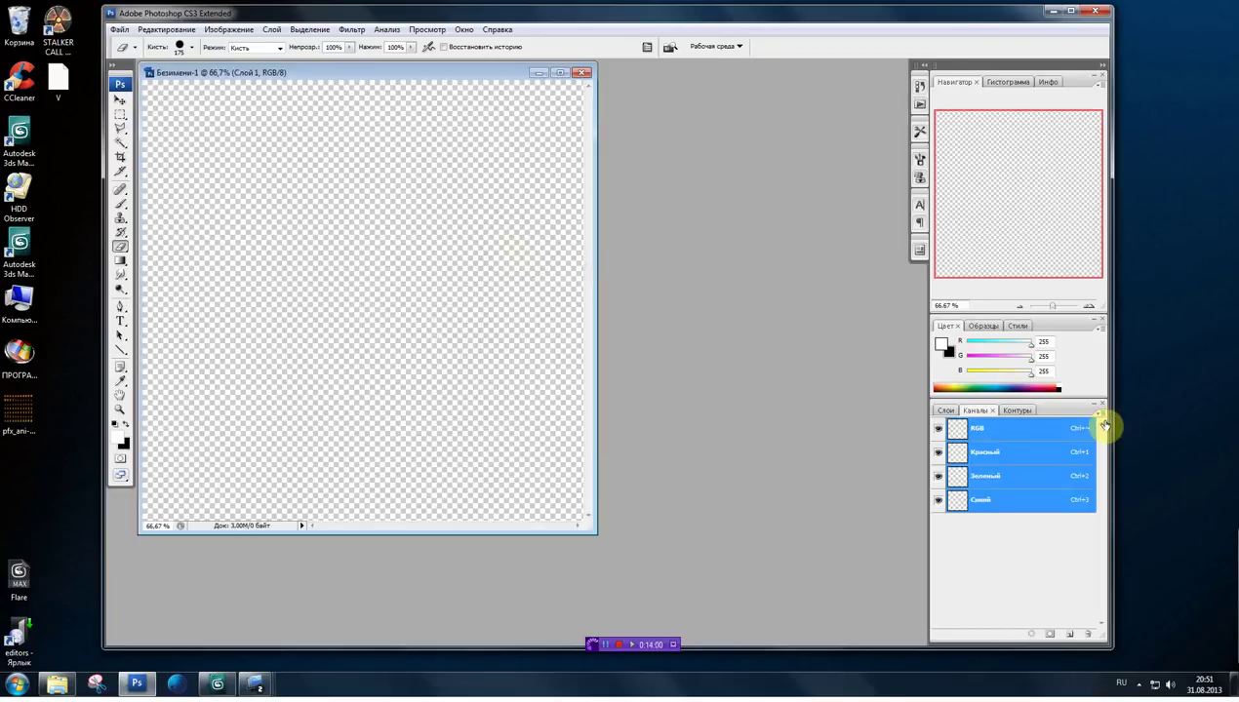
# - Add an Альфа 1 channel and erase it to white, then return to RGB and the layers list
pyautogui.click(1102, 419)
pyautogui.click(1106, 423)
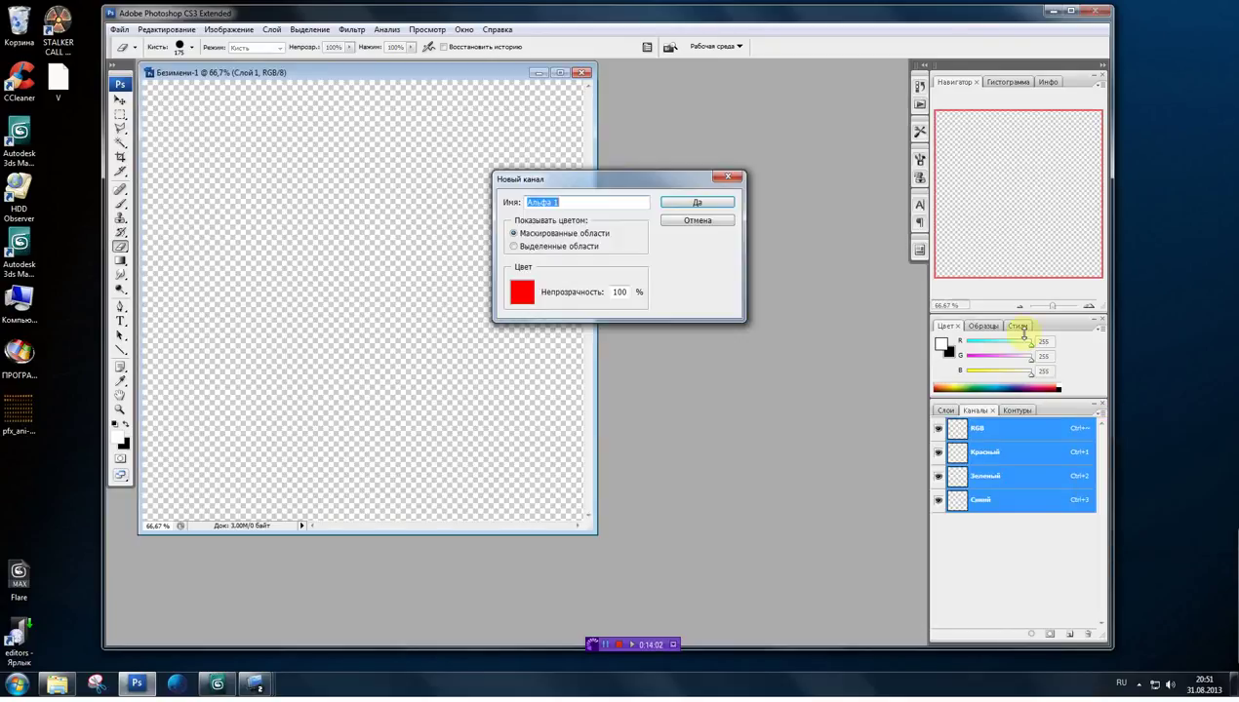
pyautogui.click(696, 204)
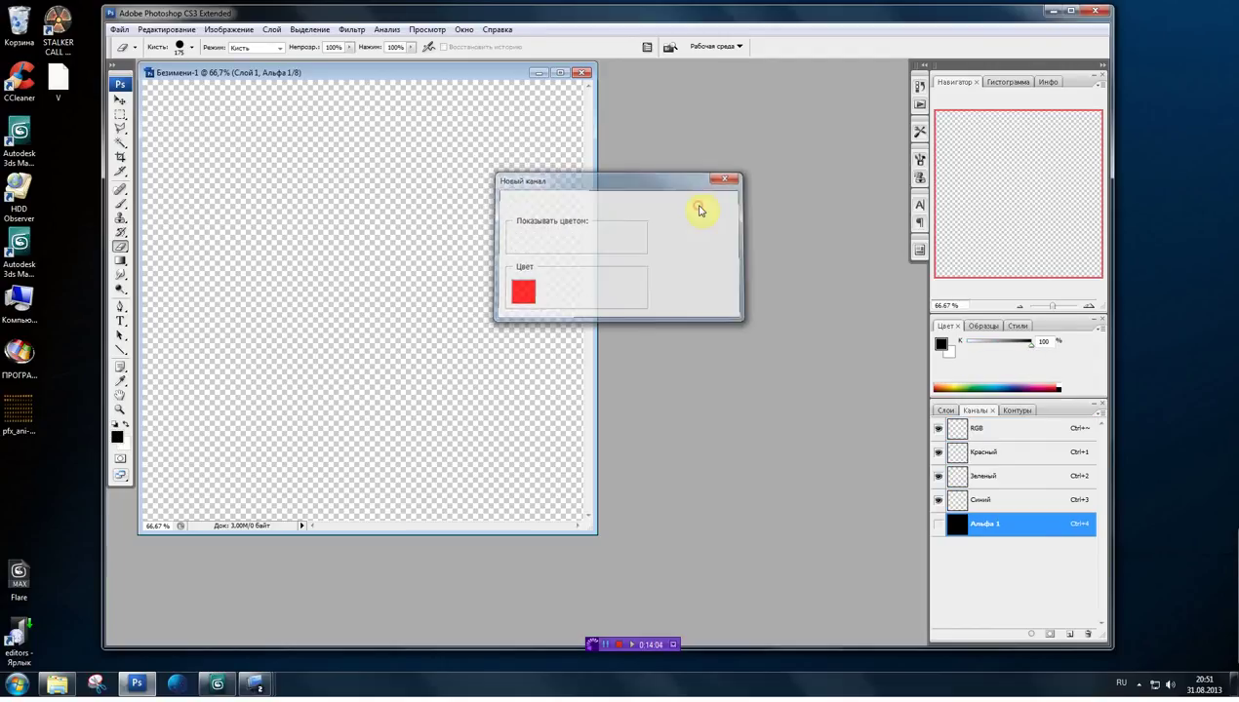
pyautogui.click(997, 432)
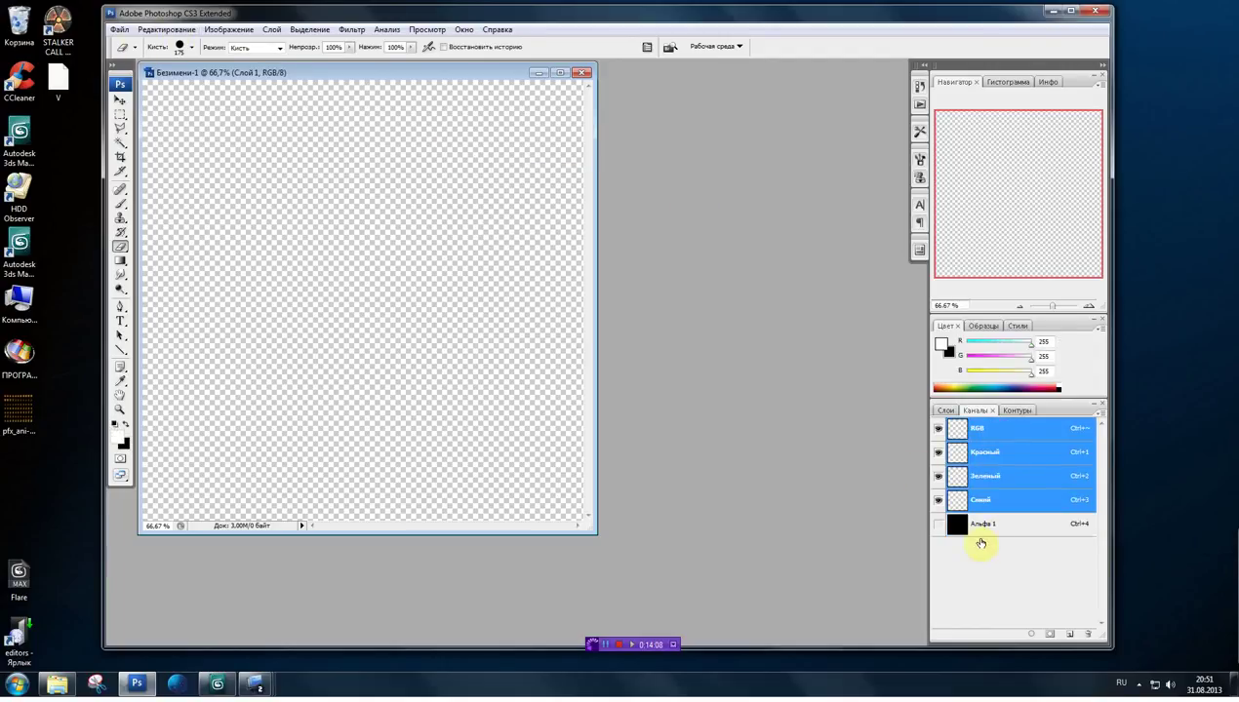
pyautogui.click(988, 524)
pyautogui.moveTo(185, 107)
pyautogui.mouseDown()
pyautogui.moveTo(600, 103)
pyautogui.moveTo(166, 227)
pyautogui.moveTo(658, 332)
pyautogui.moveTo(531, 497)
pyautogui.moveTo(837, 552)
pyautogui.mouseUp()
pyautogui.moveTo(1020, 410); pyautogui.dragTo(1014, 429)
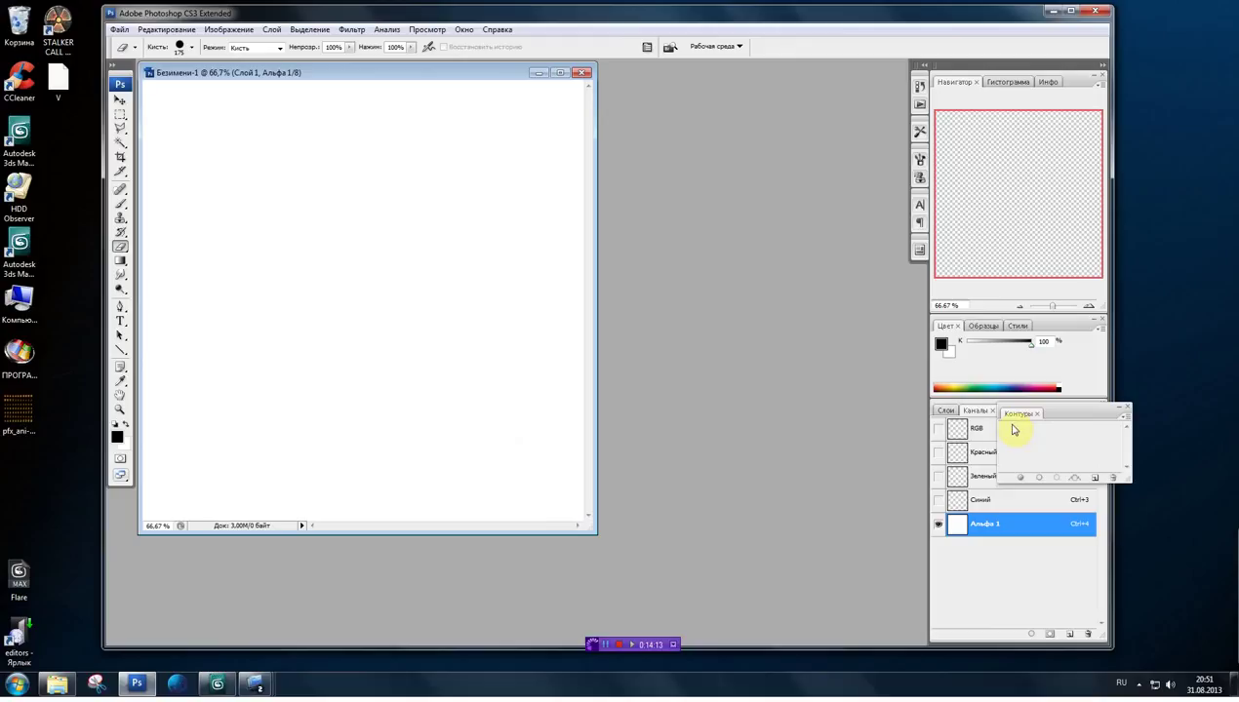
pyautogui.click(983, 427)
pyautogui.click(945, 410)
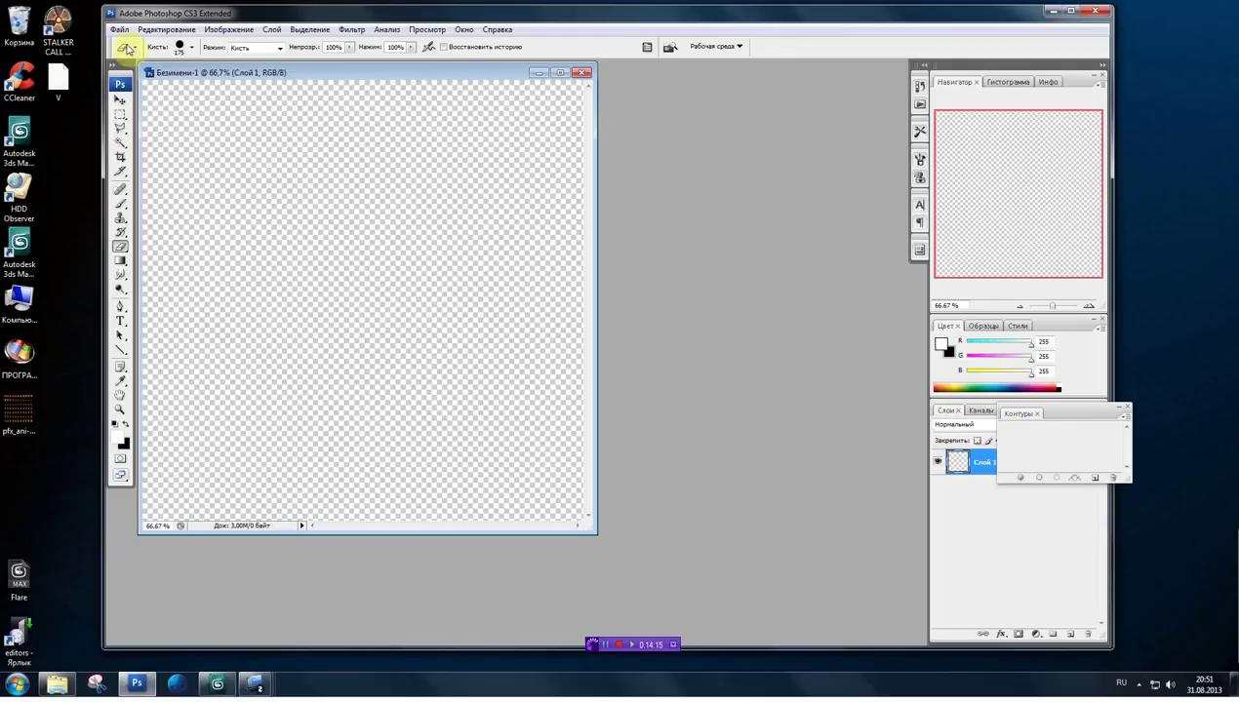
# - Save the image to the desktop as D3D/DDS flame_koster in DXT5 format without MIP maps
pyautogui.hotkey('ctrl', 's')
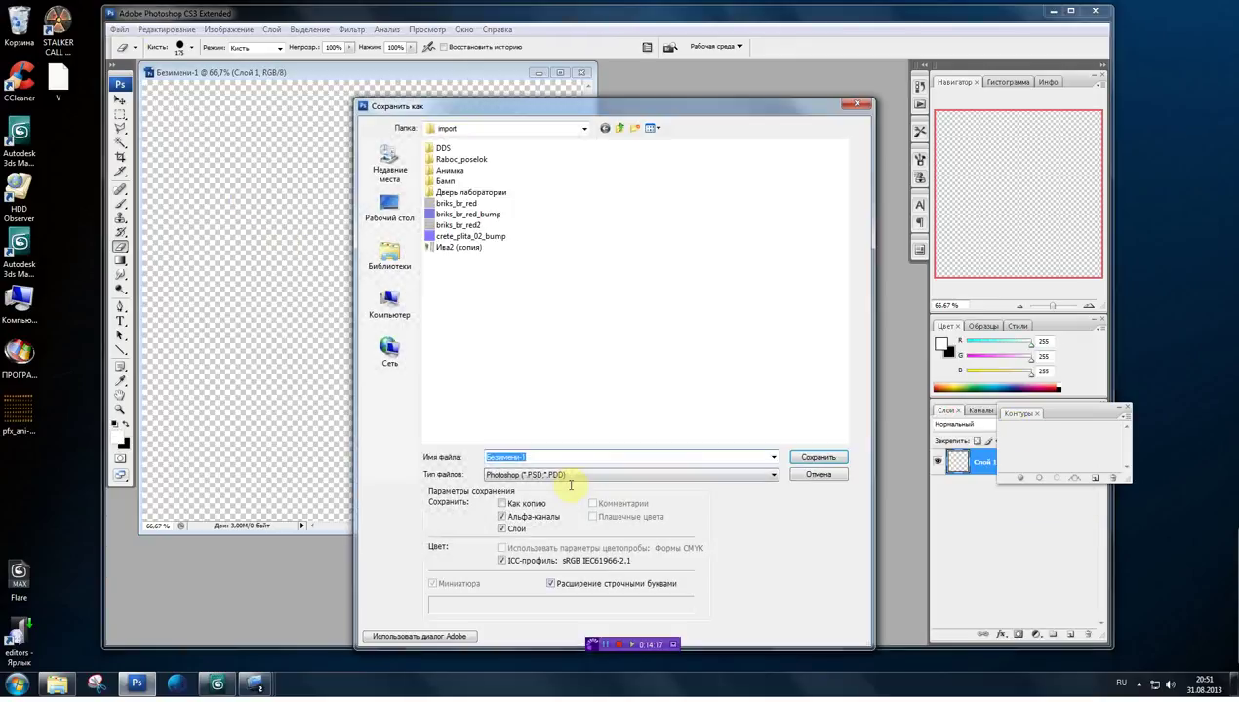
pyautogui.click(580, 476)
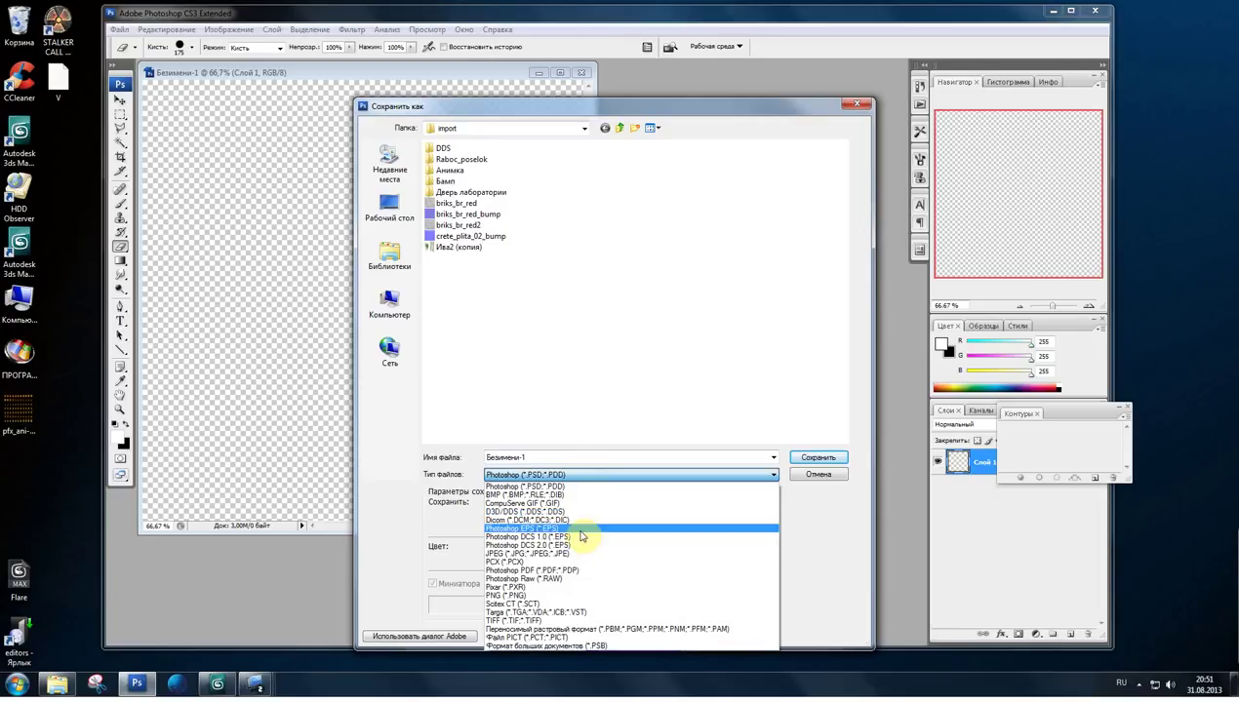
pyautogui.click(580, 512)
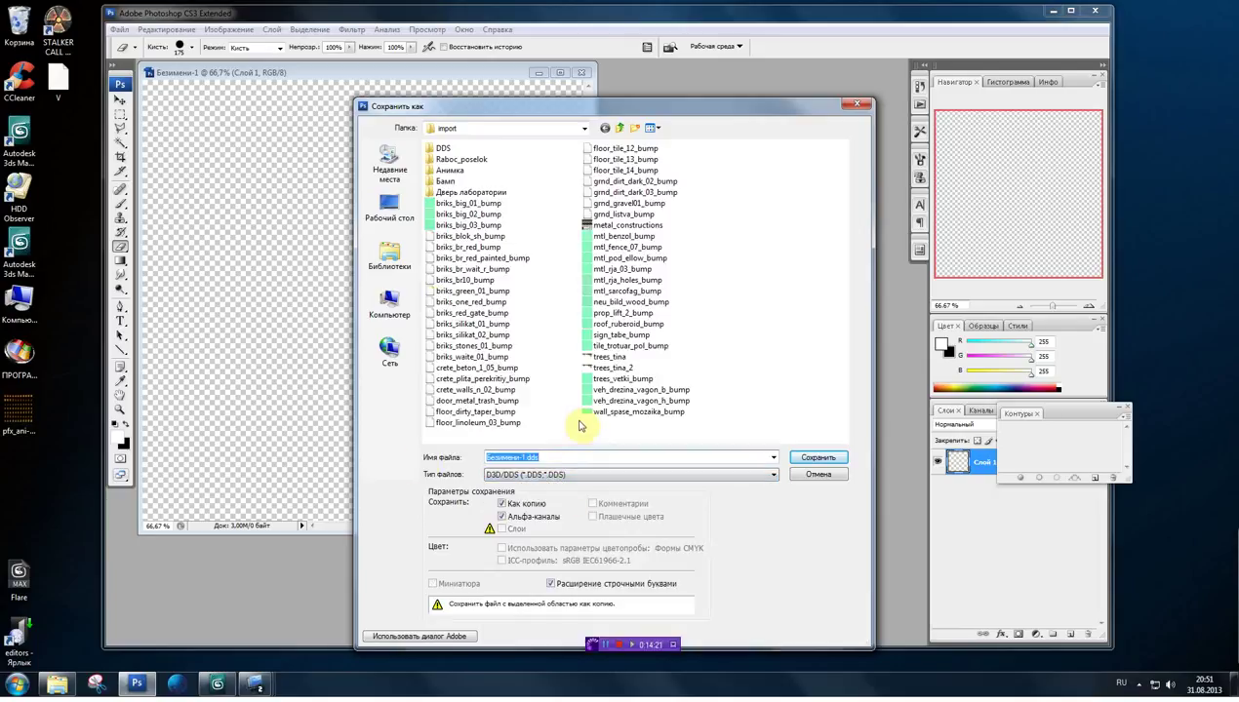
pyautogui.click(389, 207)
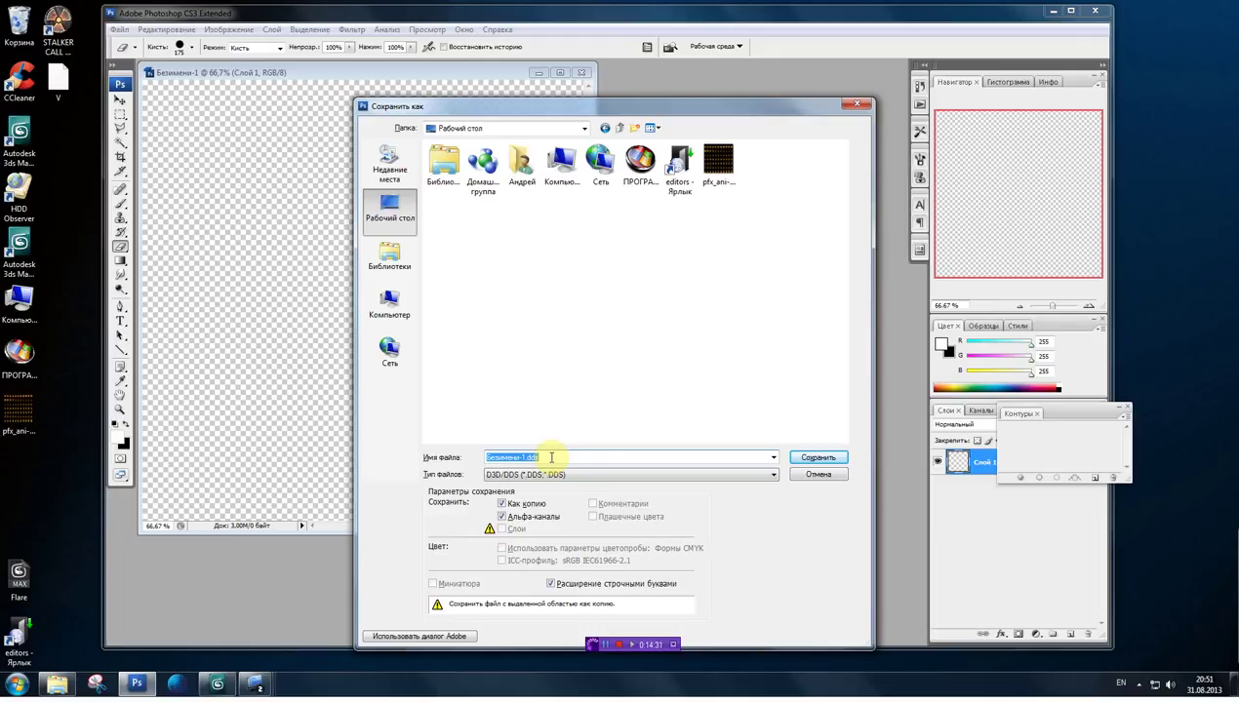
pyautogui.write('fla')
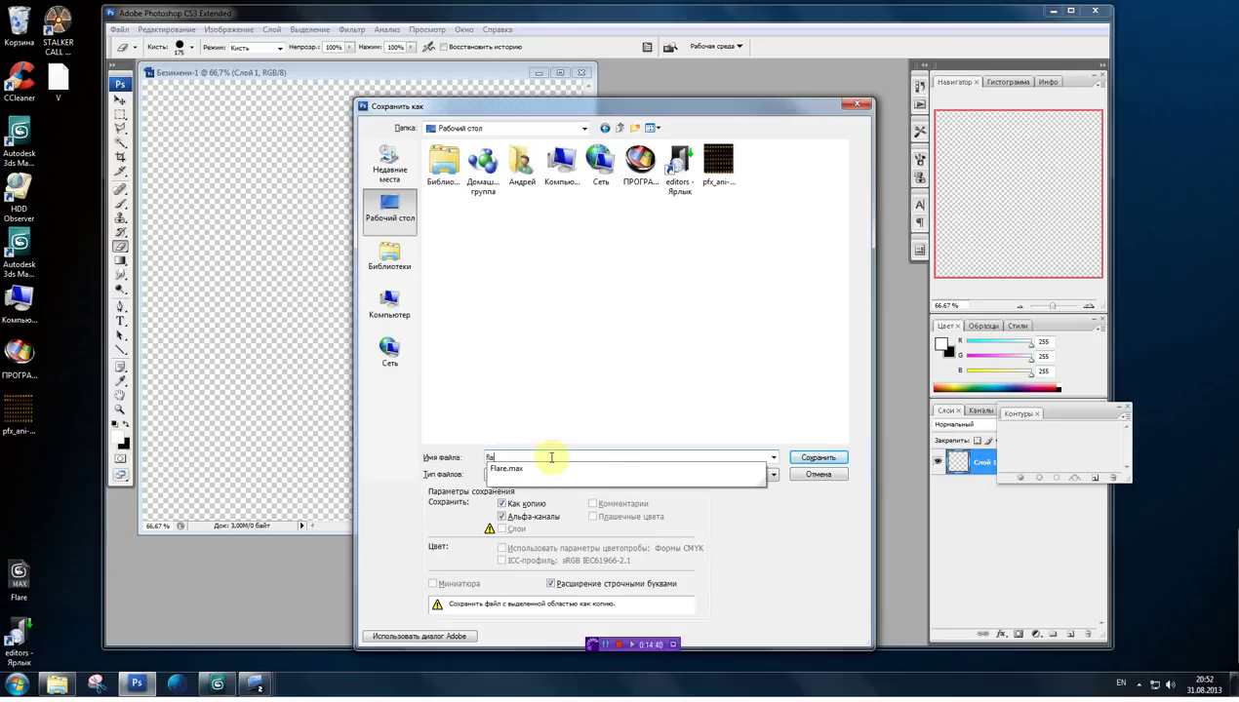
pyautogui.write('me_koster')
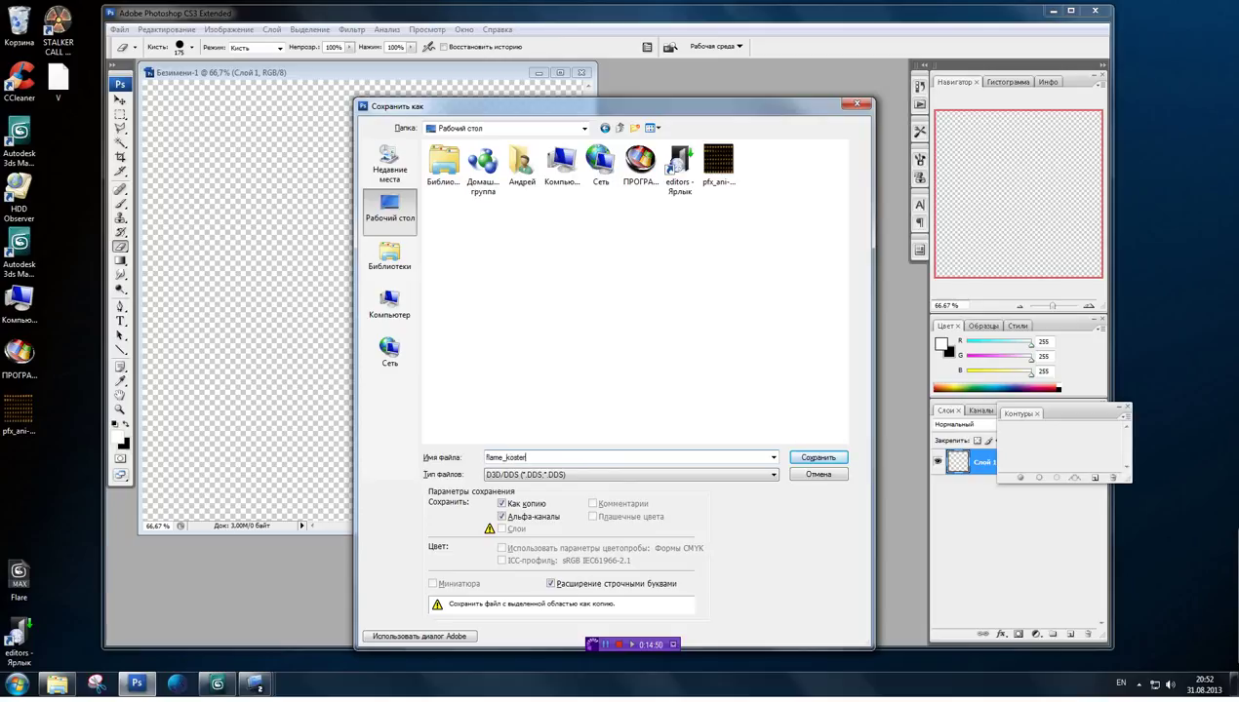
pyautogui.click(805, 459)
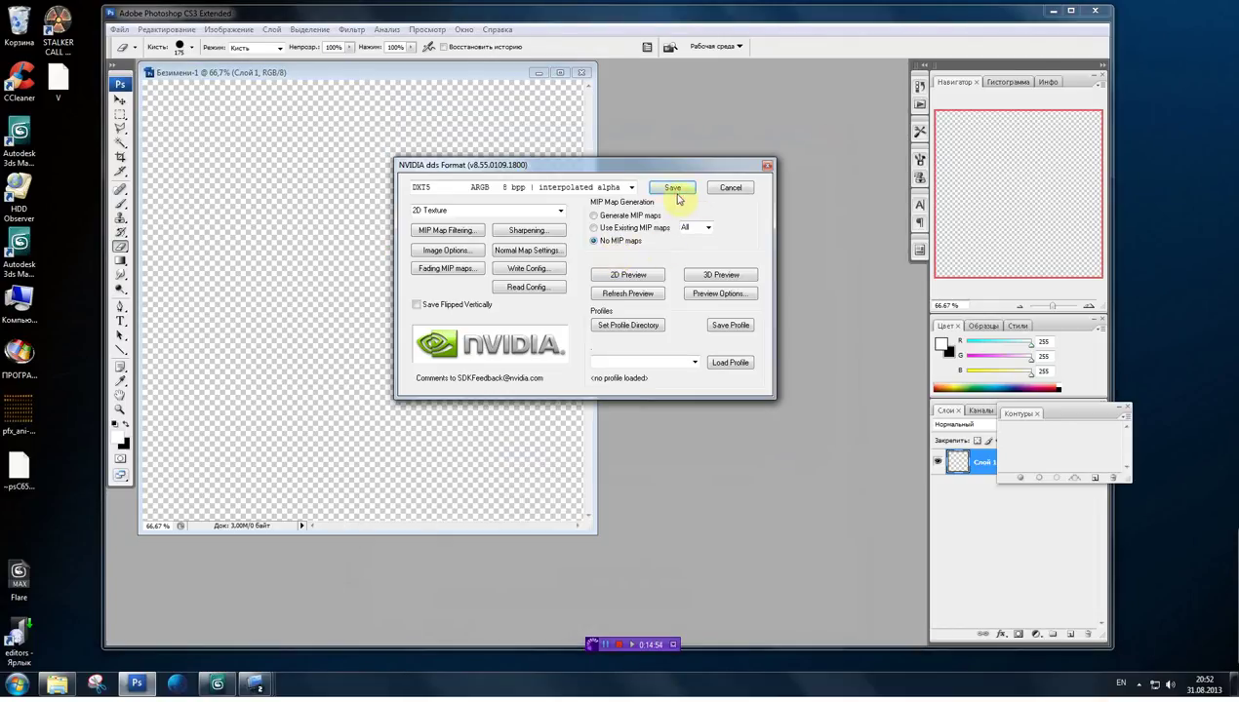
pyautogui.click(681, 186)
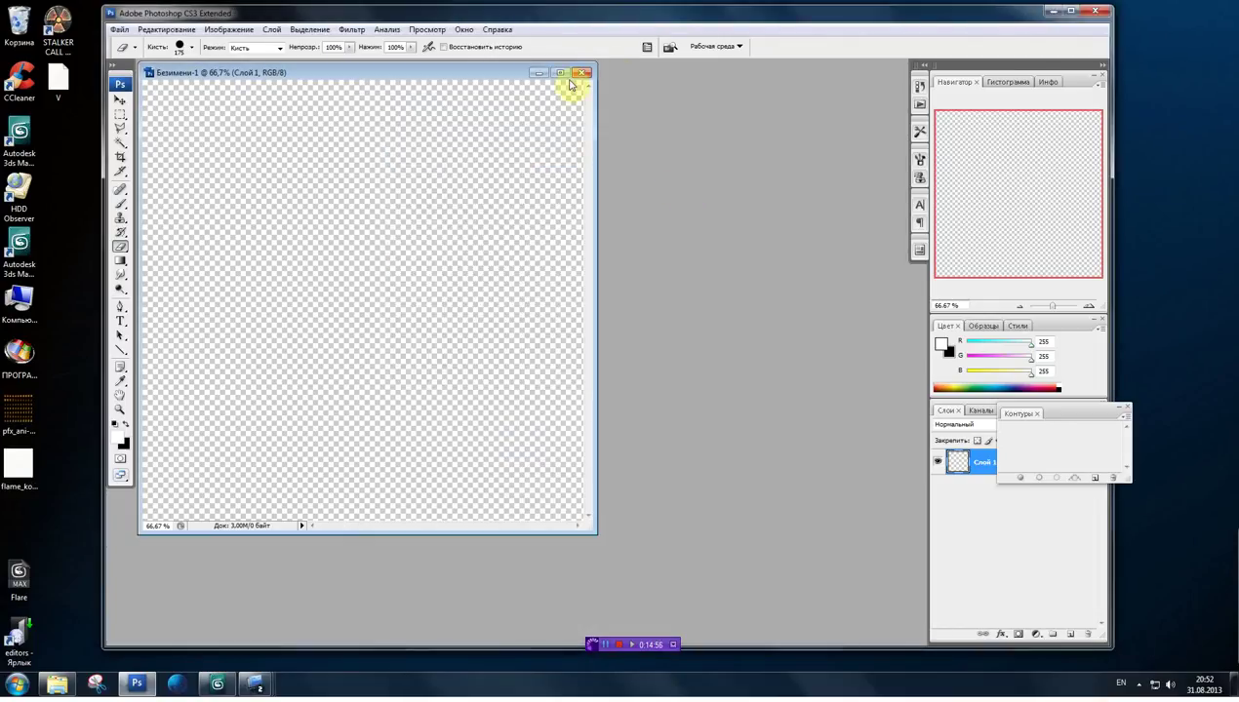
pyautogui.click(582, 75)
# - Close the document without saving, quit Photoshop and launch STALKER Icon Editor
pyautogui.click(615, 255)
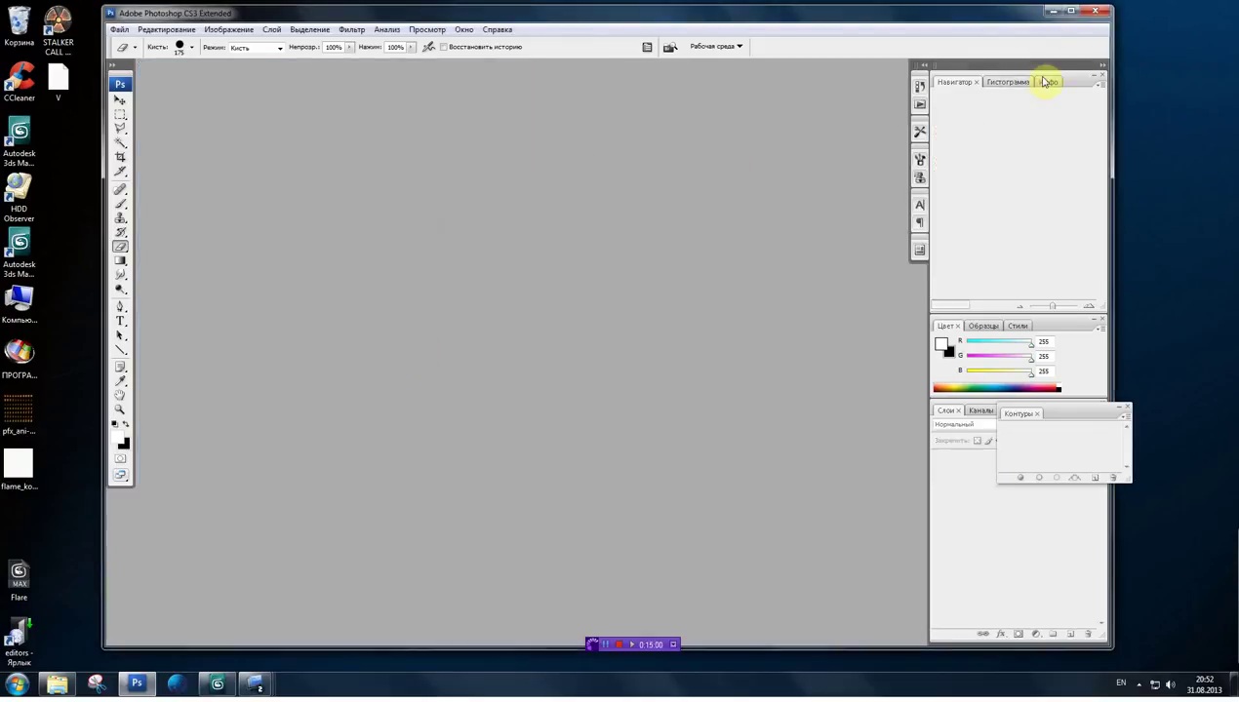
pyautogui.click(1096, 11)
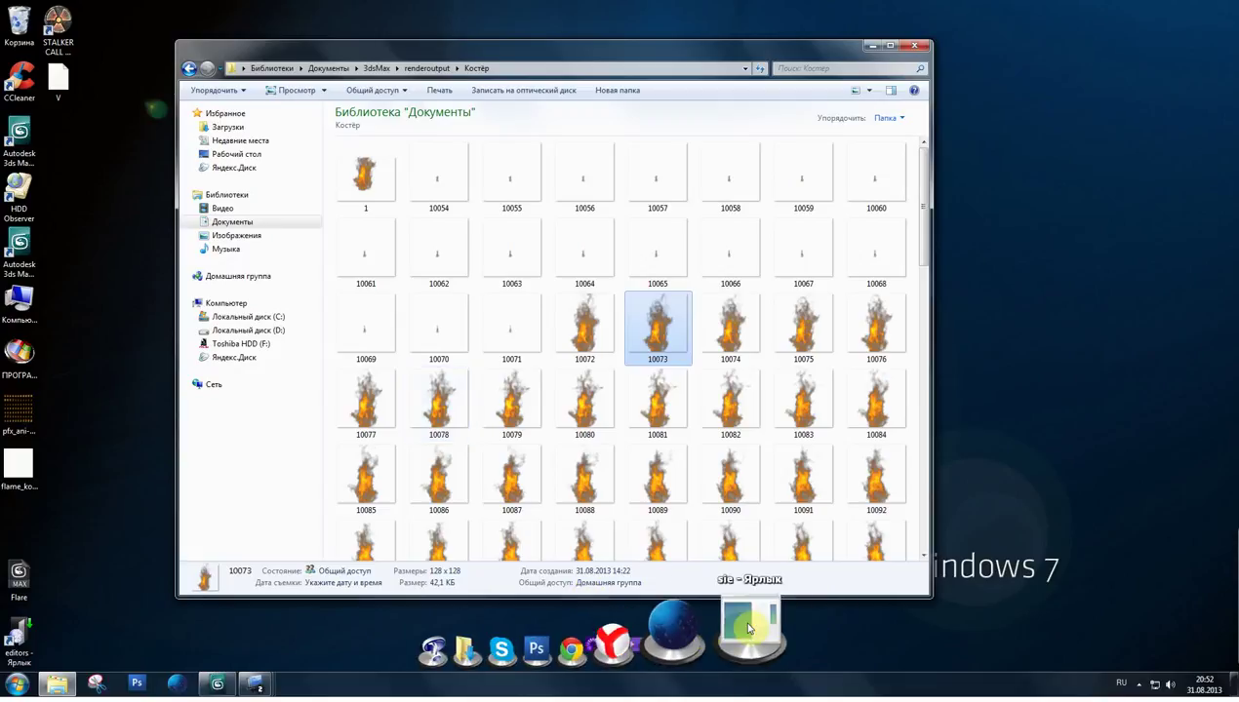
pyautogui.click(735, 629)
pyautogui.moveTo(614, 98)
pyautogui.mouseDown()
pyautogui.moveTo(568, 140)
pyautogui.moveTo(565, 126)
pyautogui.mouseUp()
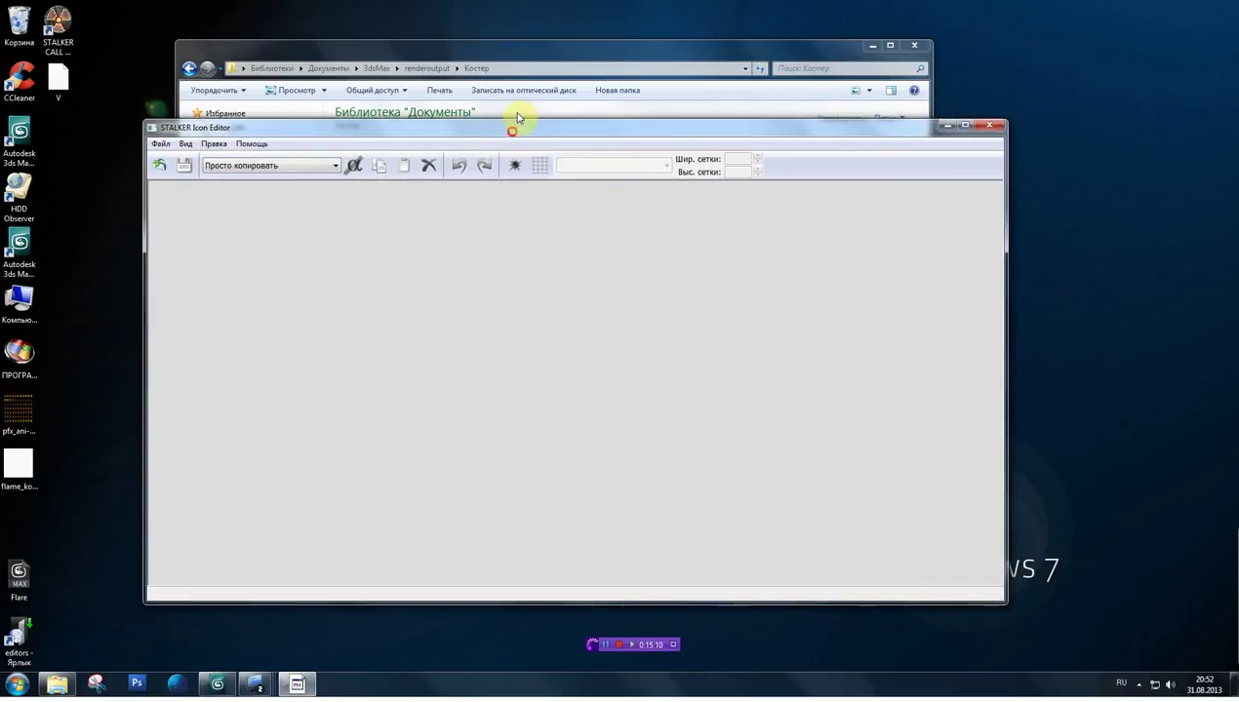
# - Switch the Костёр folder to the Таблица details view and preview the existing pfx_ani-fire01.dds atlas
pyautogui.click(527, 44)
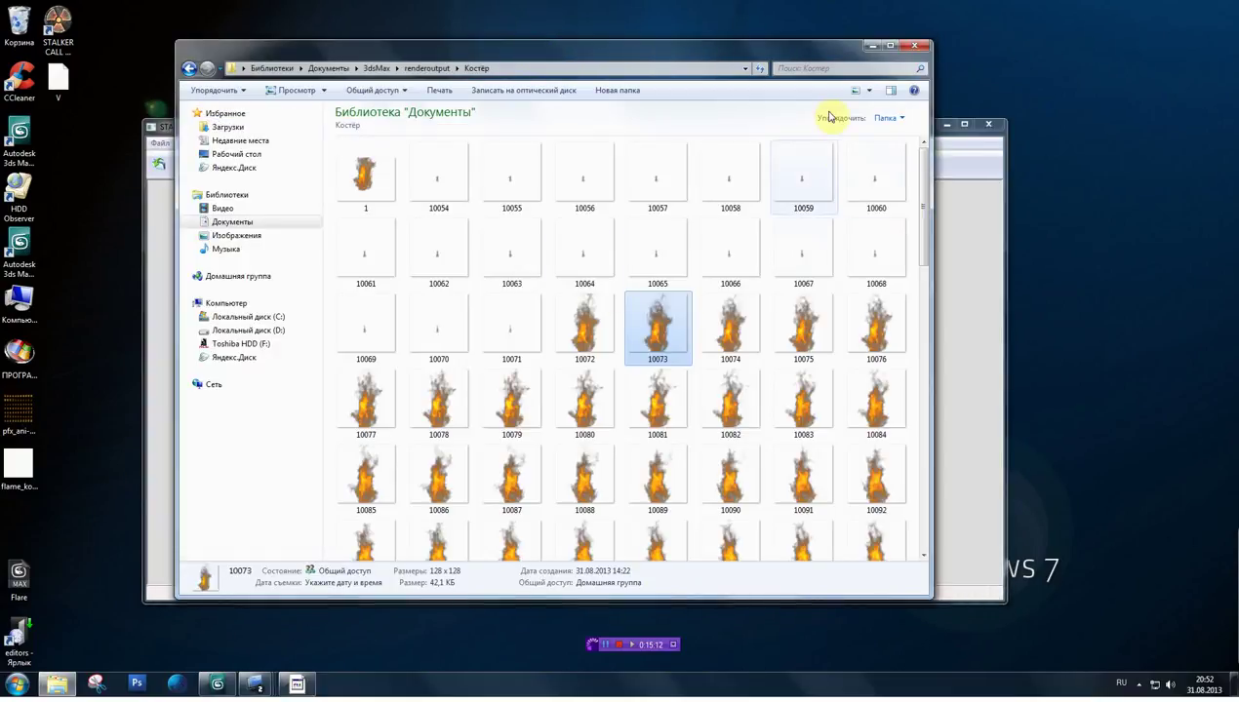
pyautogui.click(866, 91)
pyautogui.moveTo(869, 97); pyautogui.dragTo(870, 165)
pyautogui.click(869, 174)
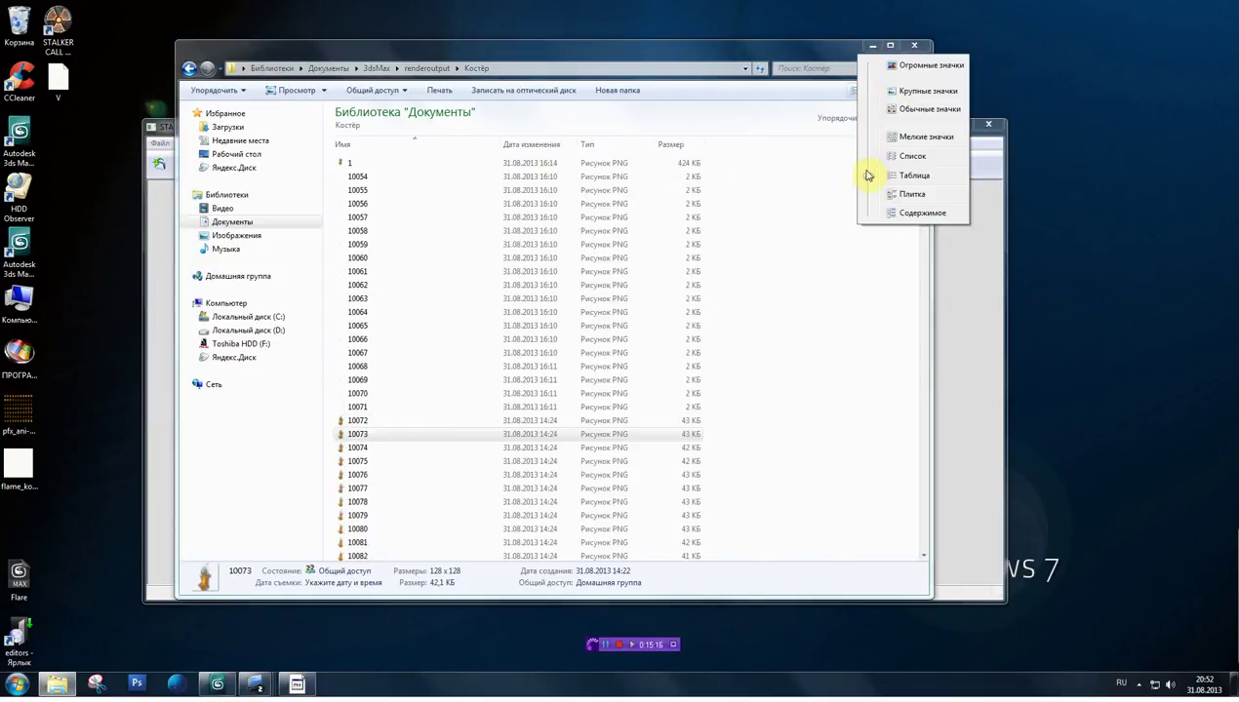
pyautogui.moveTo(918, 233)
pyautogui.mouseDown()
pyautogui.moveTo(895, 542)
pyautogui.moveTo(927, 458)
pyautogui.moveTo(904, 212)
pyautogui.moveTo(915, 209)
pyautogui.moveTo(915, 293)
pyautogui.mouseUp()
pyautogui.doubleClick(19, 410)
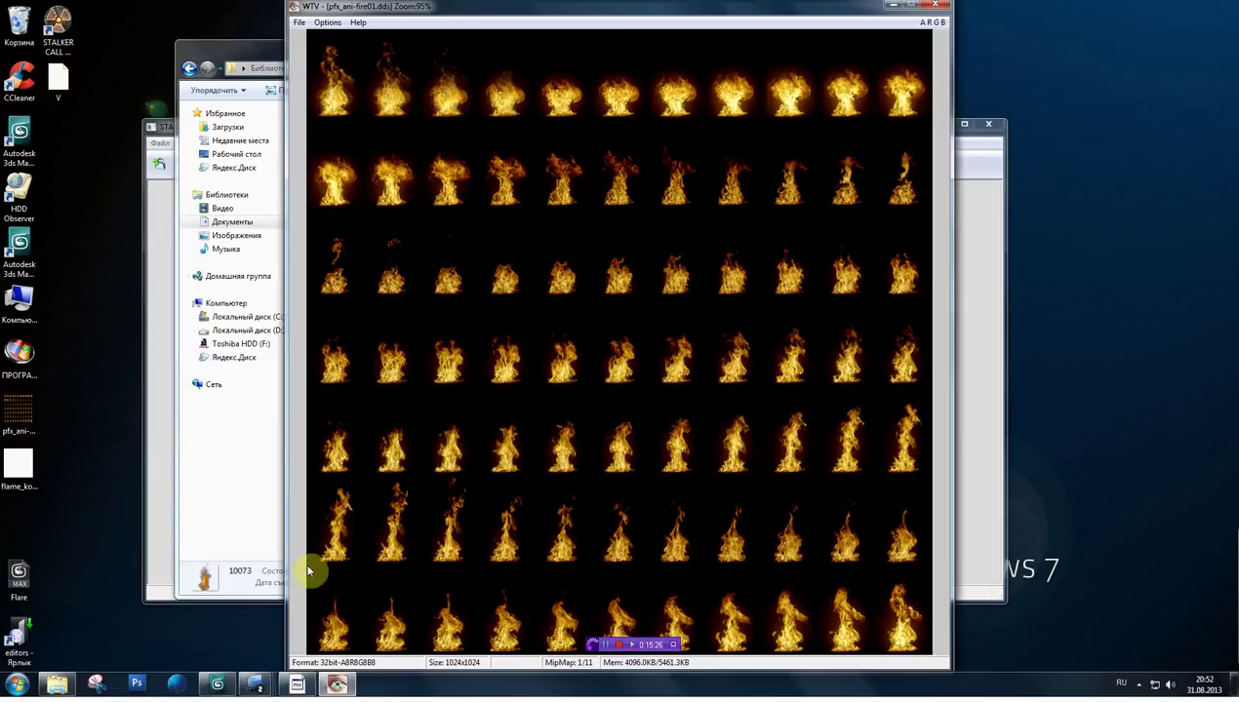
pyautogui.click(934, 5)
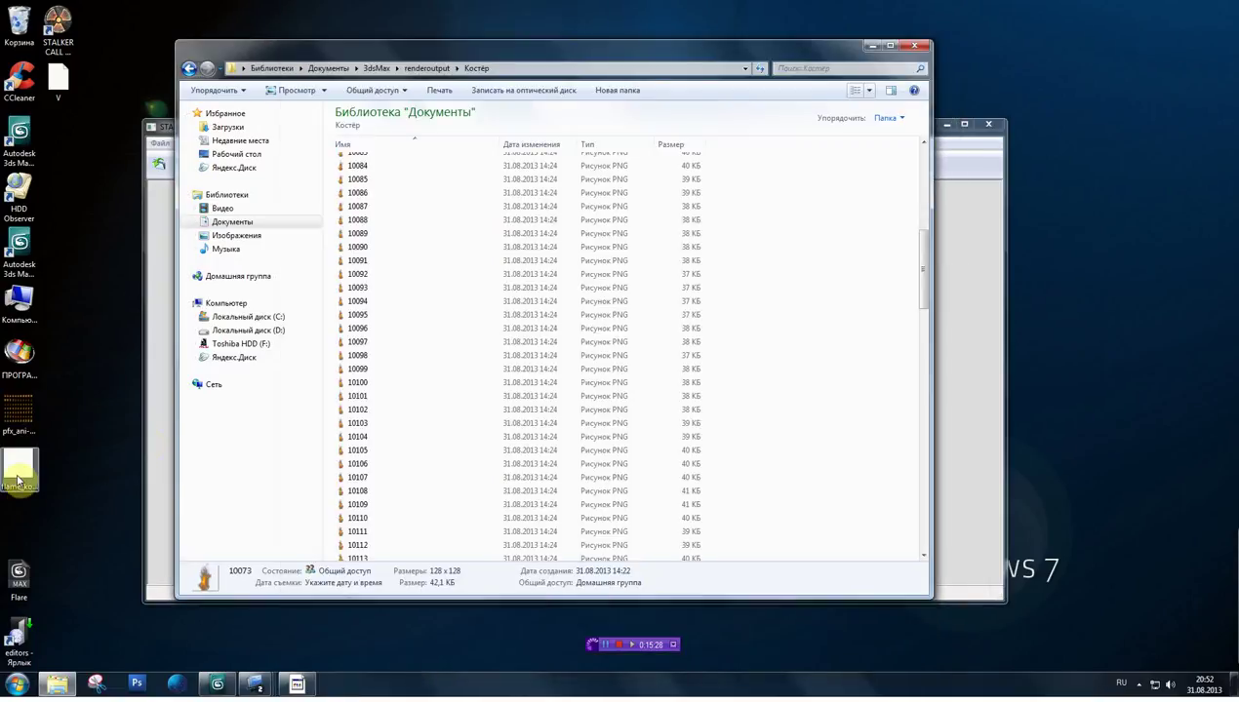
pyautogui.scroll(-7, 419, 429)
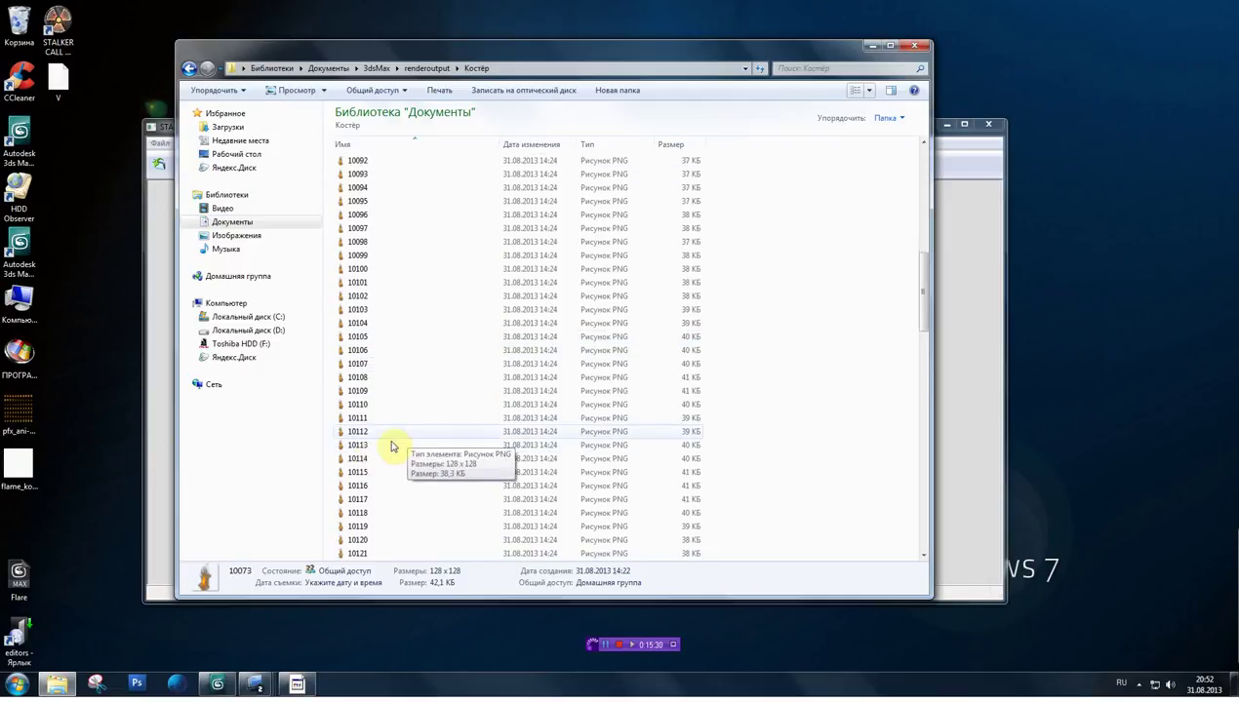
# - Rubber-band select the lower fire frames, then deselect rows 10092 to 10105
pyautogui.scroll(-7, 335, 507)
pyautogui.scroll(-8, 334, 519)
pyautogui.scroll(-5, 334, 532)
pyautogui.scroll(-3, 333, 541)
pyautogui.moveTo(333, 529)
pyautogui.mouseDown()
pyautogui.moveTo(395, 334)
pyautogui.moveTo(410, 429)
pyautogui.mouseUp()
pyautogui.scroll(-7, 642, 328)
pyautogui.keyDown('ctrl'); pyautogui.moveTo(739, 154); pyautogui.dragTo(585, 336); pyautogui.keyUp('ctrl')
pyautogui.scroll(2, 748, 292)
pyautogui.keyDown('ctrl'); pyautogui.moveTo(780, 185); pyautogui.dragTo(763, 295); pyautogui.keyUp('ctrl')
pyautogui.keyDown('ctrl'); pyautogui.moveTo(747, 172); pyautogui.dragTo(739, 254); pyautogui.keyUp('ctrl')
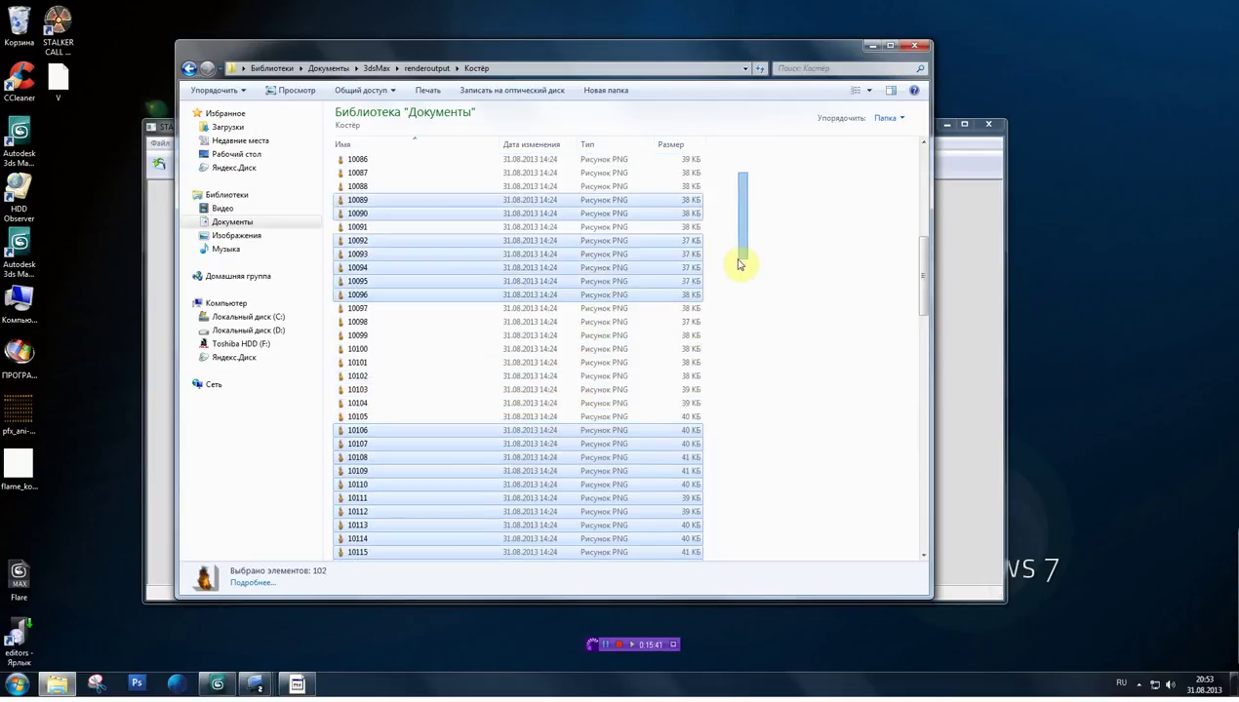
# - Deselect rows 10089, 10090, 10092, 10093, 10095, 10096 and 10106 to 10117
pyautogui.keyDown('ctrl'); pyautogui.click(687, 200); pyautogui.keyUp('ctrl')
pyautogui.keyDown('ctrl'); pyautogui.click(686, 213); pyautogui.keyUp('ctrl')
pyautogui.keyDown('ctrl'); pyautogui.click(686, 240); pyautogui.keyUp('ctrl')
pyautogui.keyDown('ctrl'); pyautogui.click(683, 254); pyautogui.keyUp('ctrl')
pyautogui.keyDown('ctrl'); pyautogui.click(683, 281); pyautogui.keyUp('ctrl')
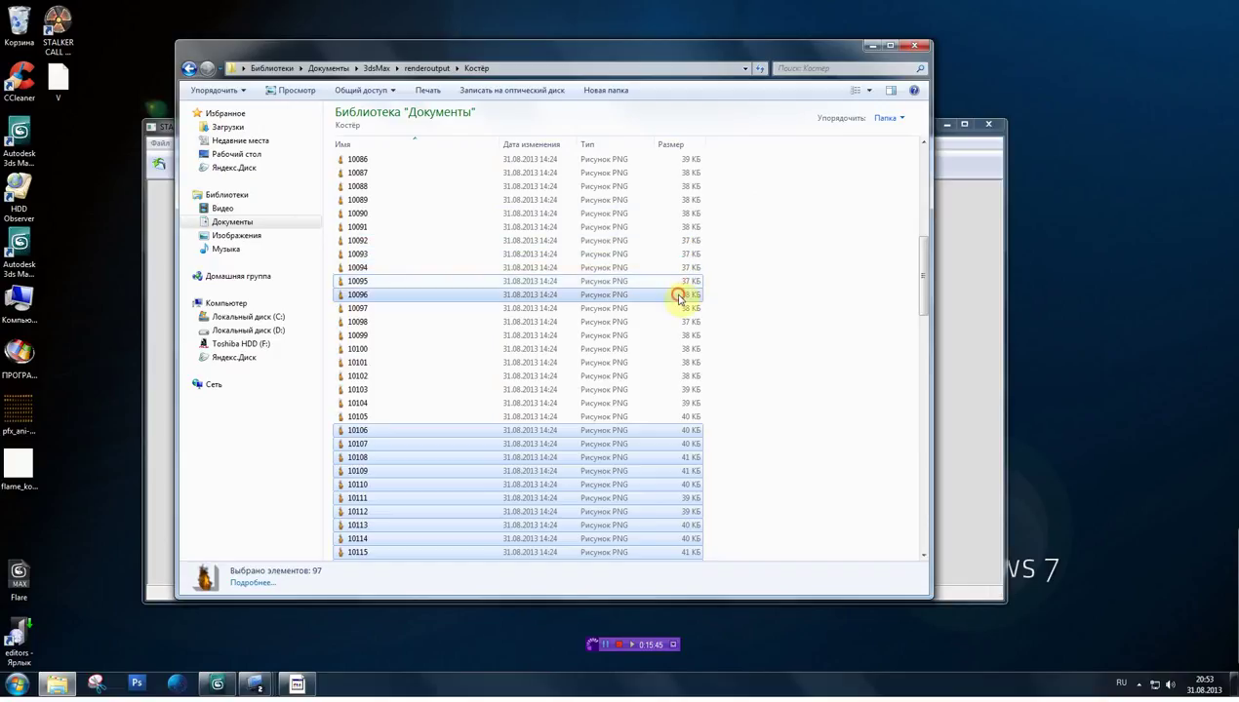
pyautogui.keyDown('ctrl'); pyautogui.click(689, 294); pyautogui.keyUp('ctrl')
pyautogui.scroll(-4, 751, 312)
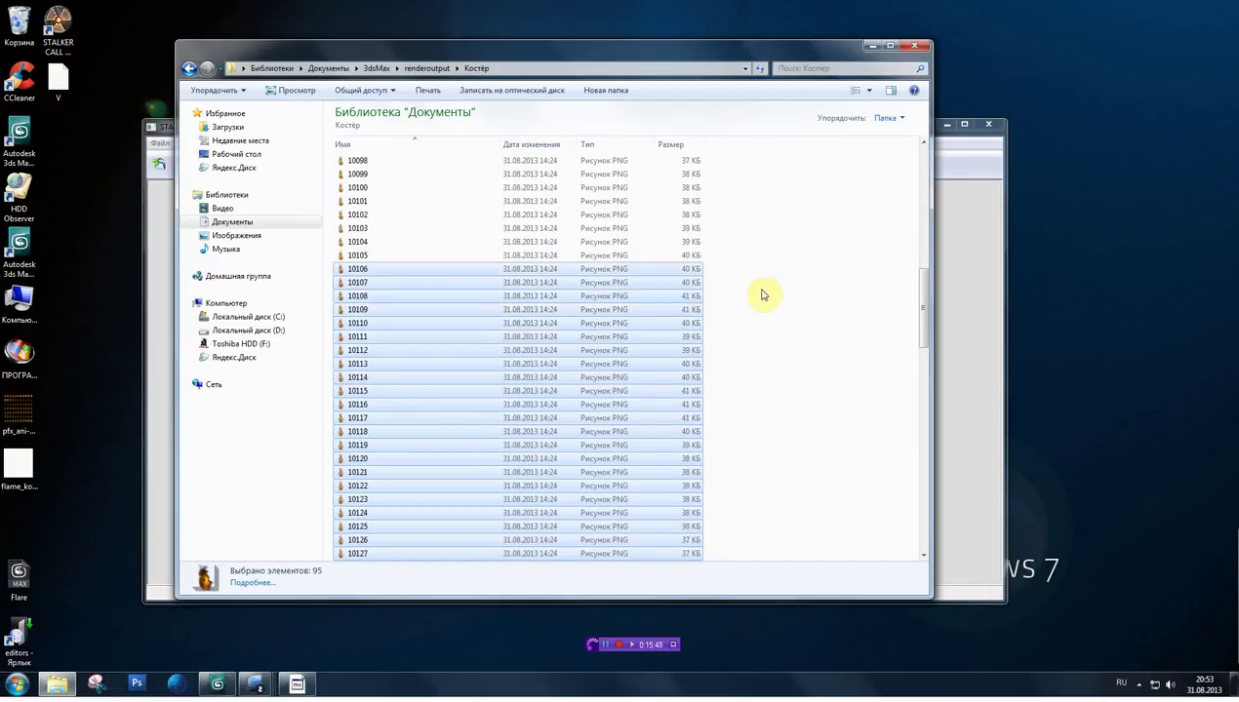
pyautogui.keyDown('ctrl'); pyautogui.moveTo(748, 273); pyautogui.dragTo(630, 417); pyautogui.keyUp('ctrl')
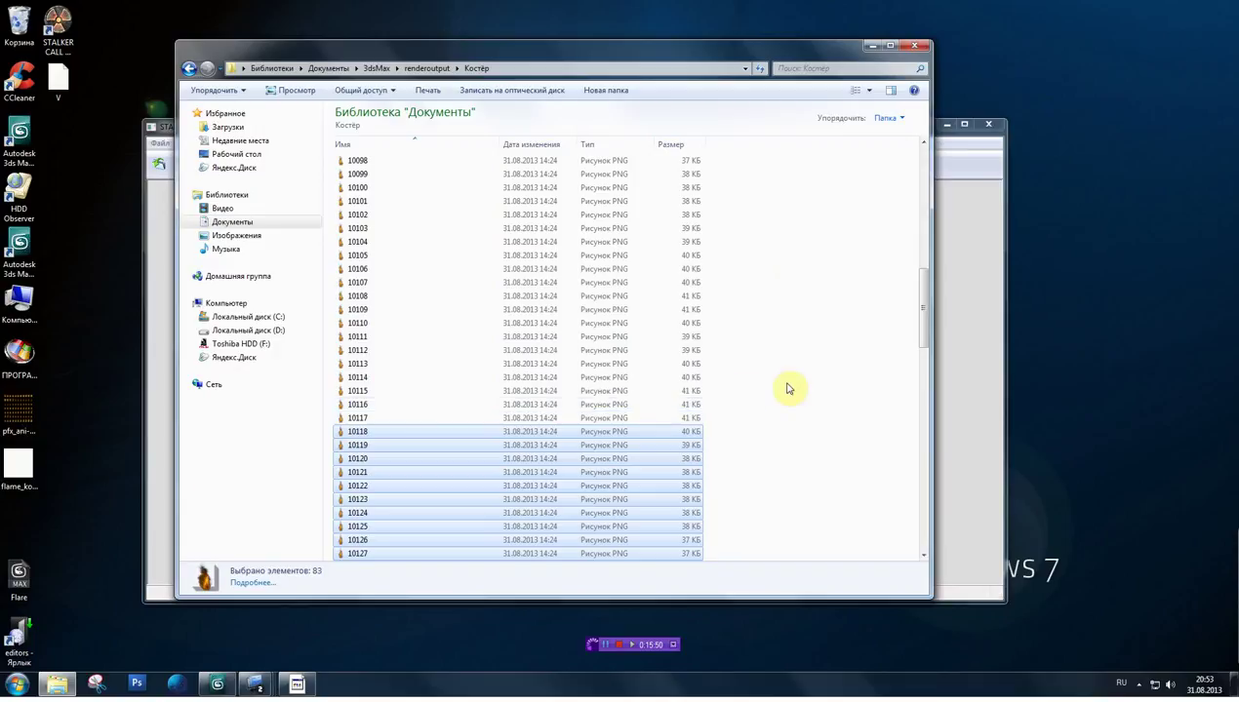
# - Deselect the remaining earlier rows so the selection starts exactly at frame 10137
pyautogui.scroll(-3, 799, 330)
pyautogui.keyDown('ctrl'); pyautogui.moveTo(749, 305); pyautogui.dragTo(630, 470); pyautogui.keyUp('ctrl')
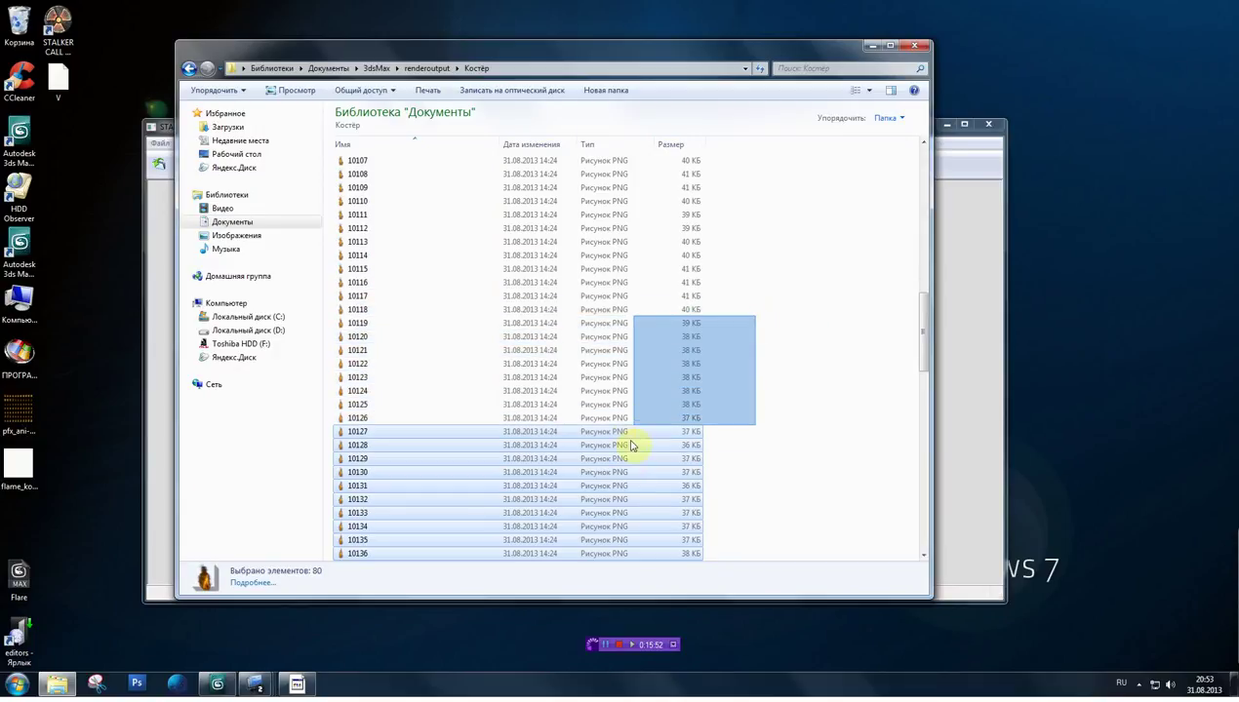
pyautogui.scroll(-4, 811, 340)
pyautogui.keyDown('ctrl'); pyautogui.moveTo(716, 329); pyautogui.dragTo(639, 427); pyautogui.keyUp('ctrl')
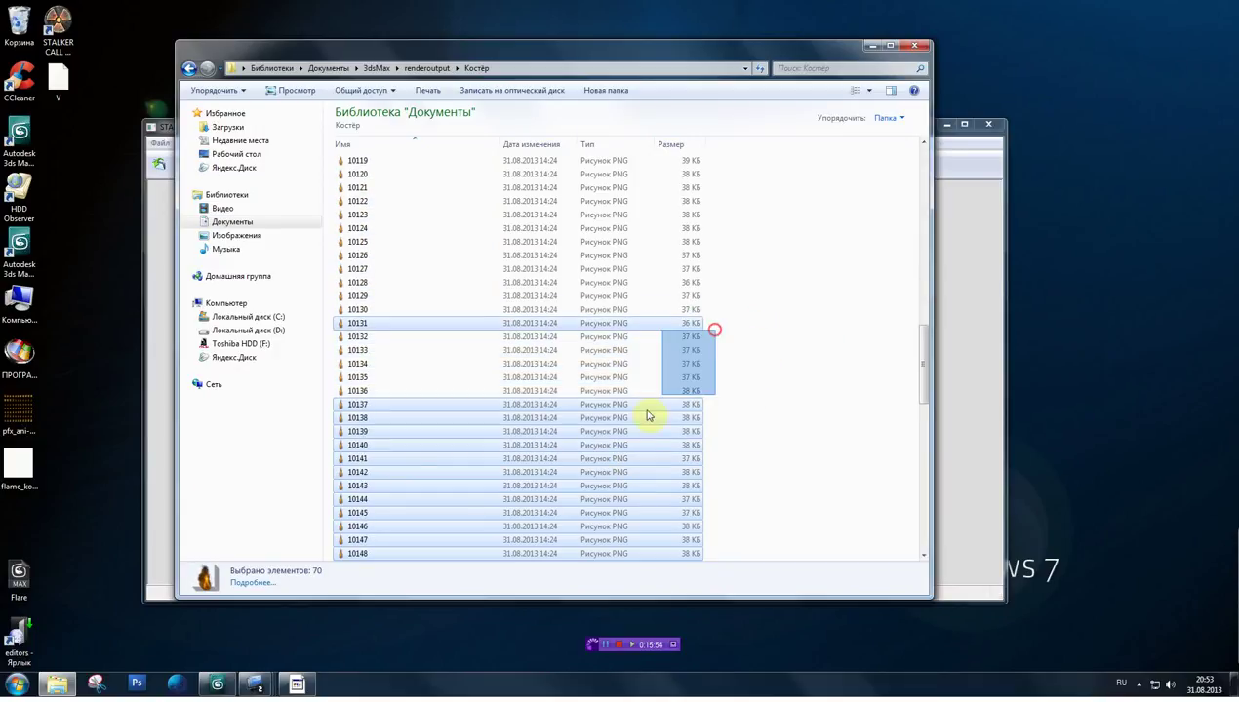
pyautogui.keyDown('ctrl'); pyautogui.click(696, 341); pyautogui.keyUp('ctrl')
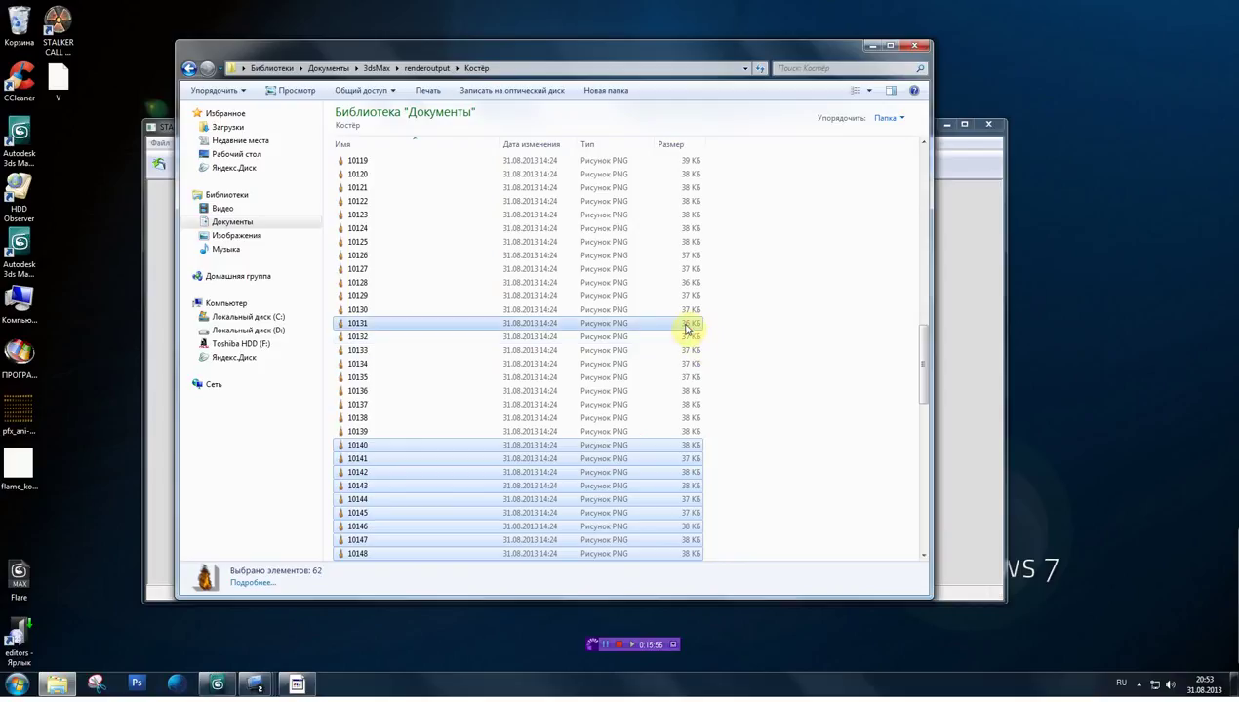
pyautogui.keyDown('ctrl'); pyautogui.click(360, 431); pyautogui.keyUp('ctrl')
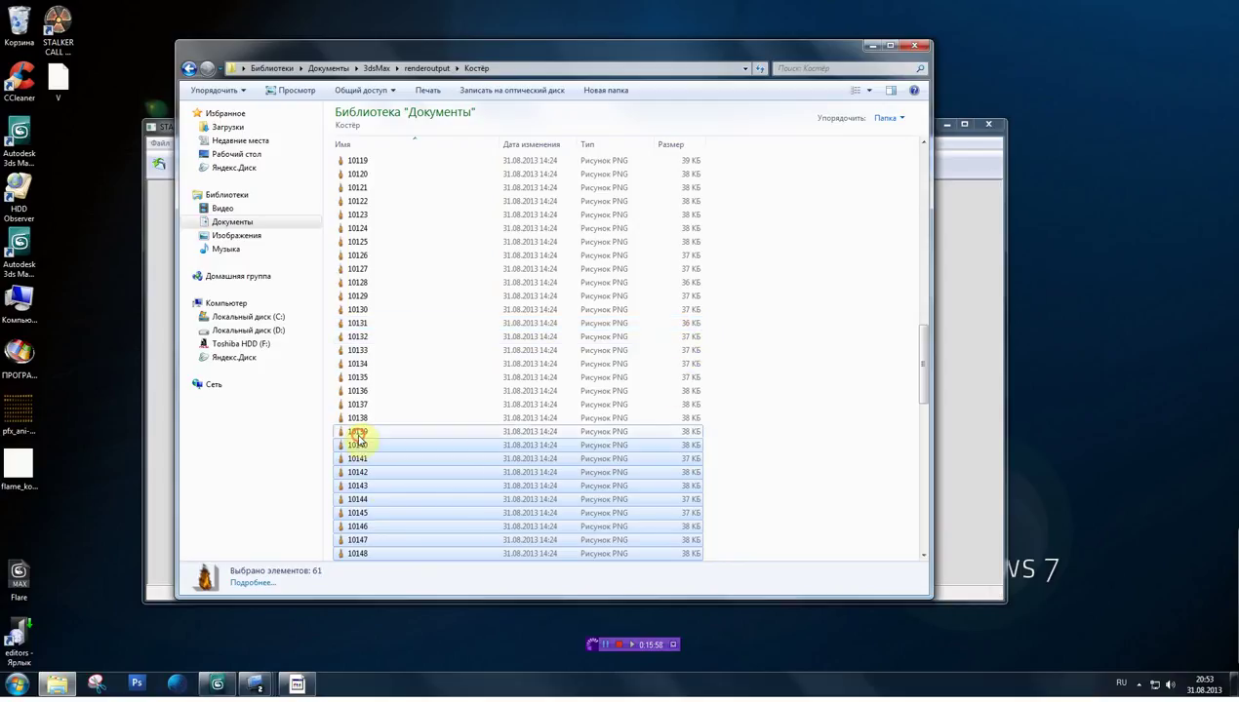
pyautogui.keyDown('ctrl'); pyautogui.click(360, 417); pyautogui.keyUp('ctrl')
pyautogui.keyDown('ctrl'); pyautogui.click(359, 404); pyautogui.keyUp('ctrl')
pyautogui.keyDown('ctrl'); pyautogui.click(361, 392); pyautogui.keyUp('ctrl')
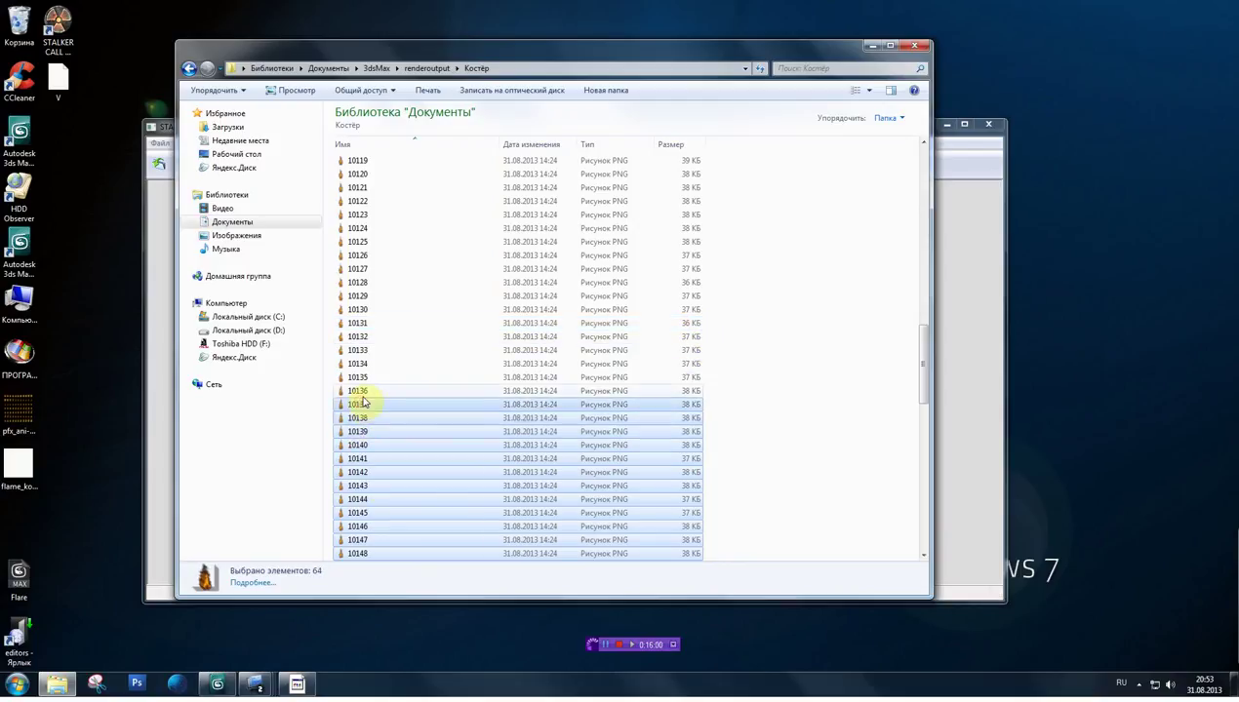
# - Check the 64-item selection and move the Icon Editor window down and left
pyautogui.scroll(-2, 788, 351)
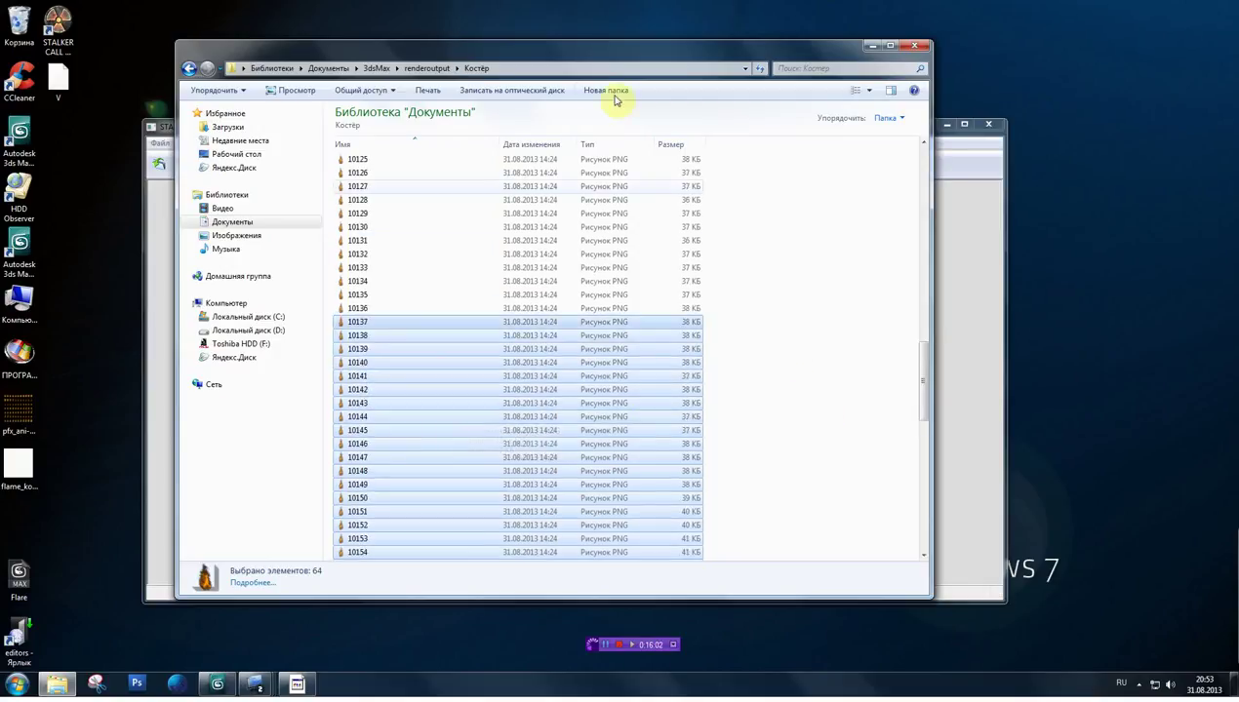
pyautogui.moveTo(585, 63); pyautogui.dragTo(913, 67)
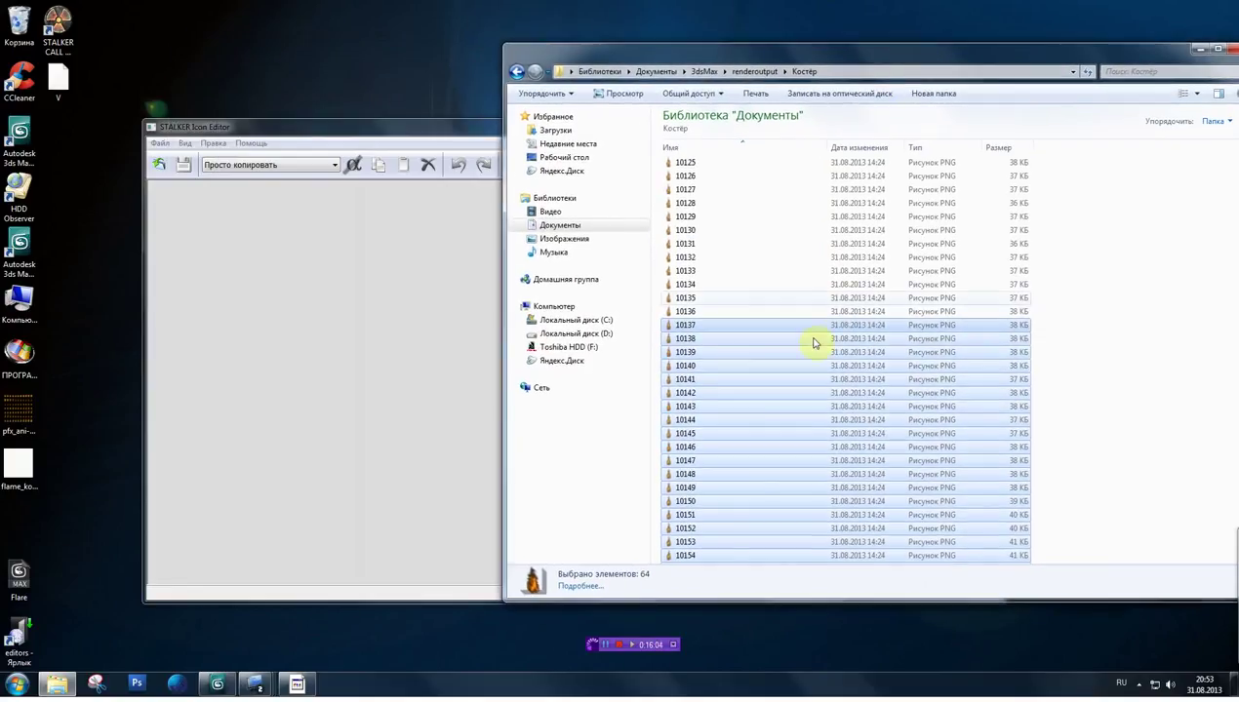
pyautogui.scroll(-3, 764, 391)
pyautogui.scroll(2, 778, 405)
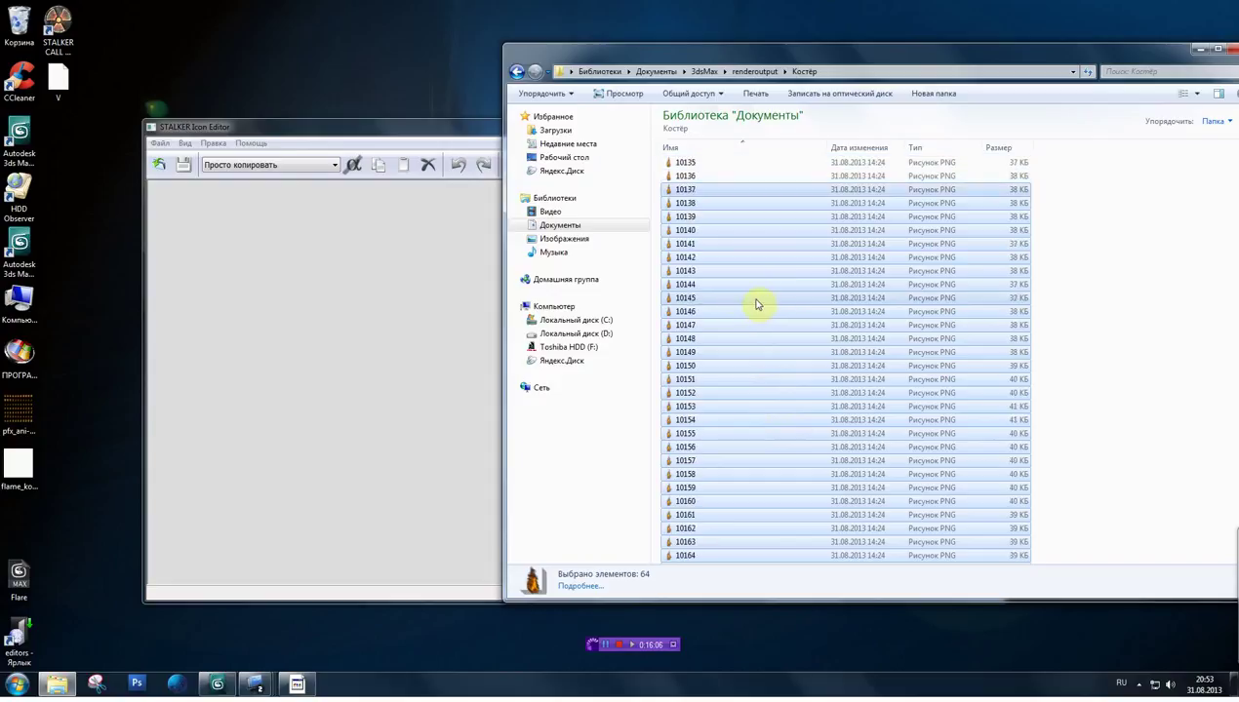
pyautogui.moveTo(336, 129)
pyautogui.mouseDown()
pyautogui.moveTo(303, 204)
pyautogui.moveTo(273, 130)
pyautogui.mouseUp()
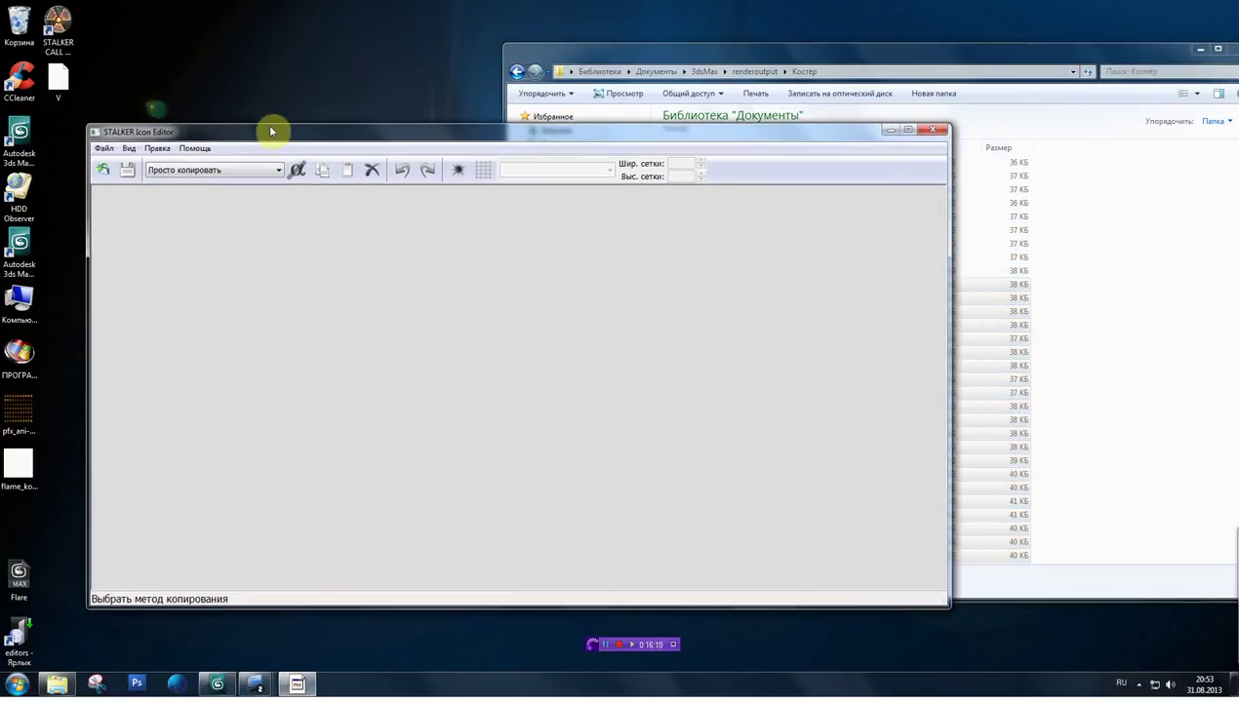
# - Drag the selected frames from 10137 onward into Icon Editor and check the 10137, 10200, 10199 and 10198 tabs
pyautogui.click(644, 58)
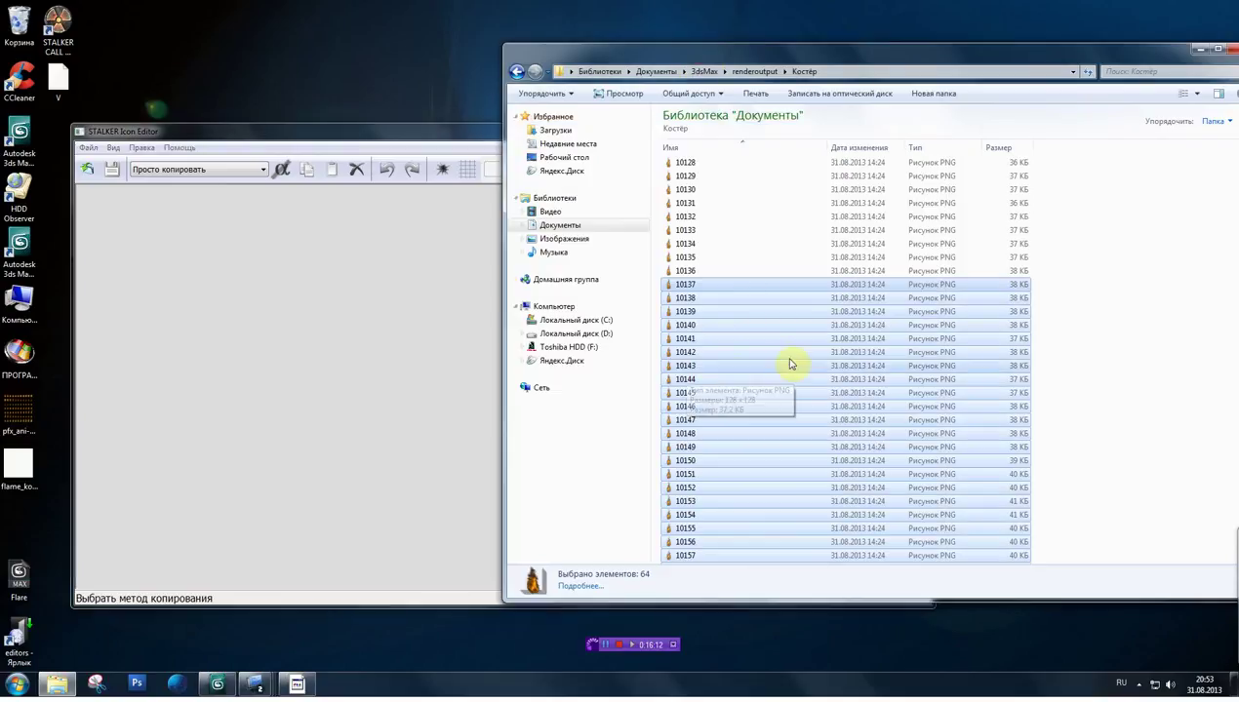
pyautogui.moveTo(713, 315); pyautogui.dragTo(339, 406)
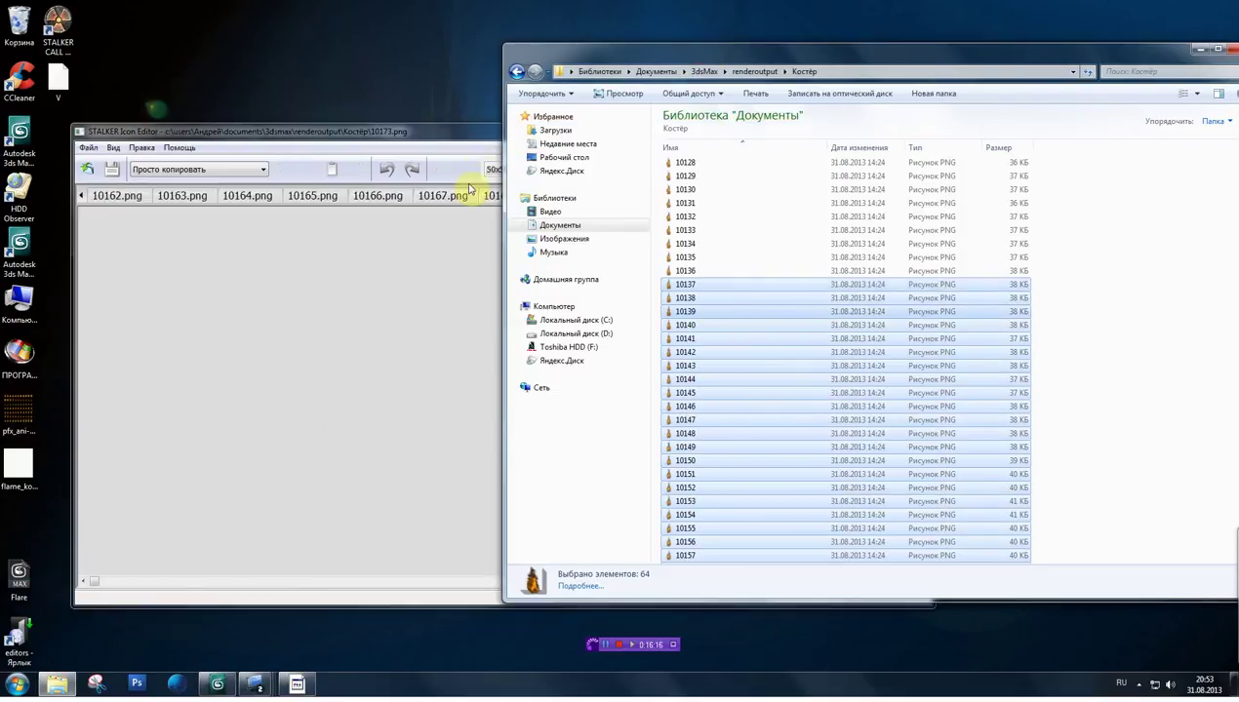
pyautogui.moveTo(463, 142); pyautogui.dragTo(490, 148)
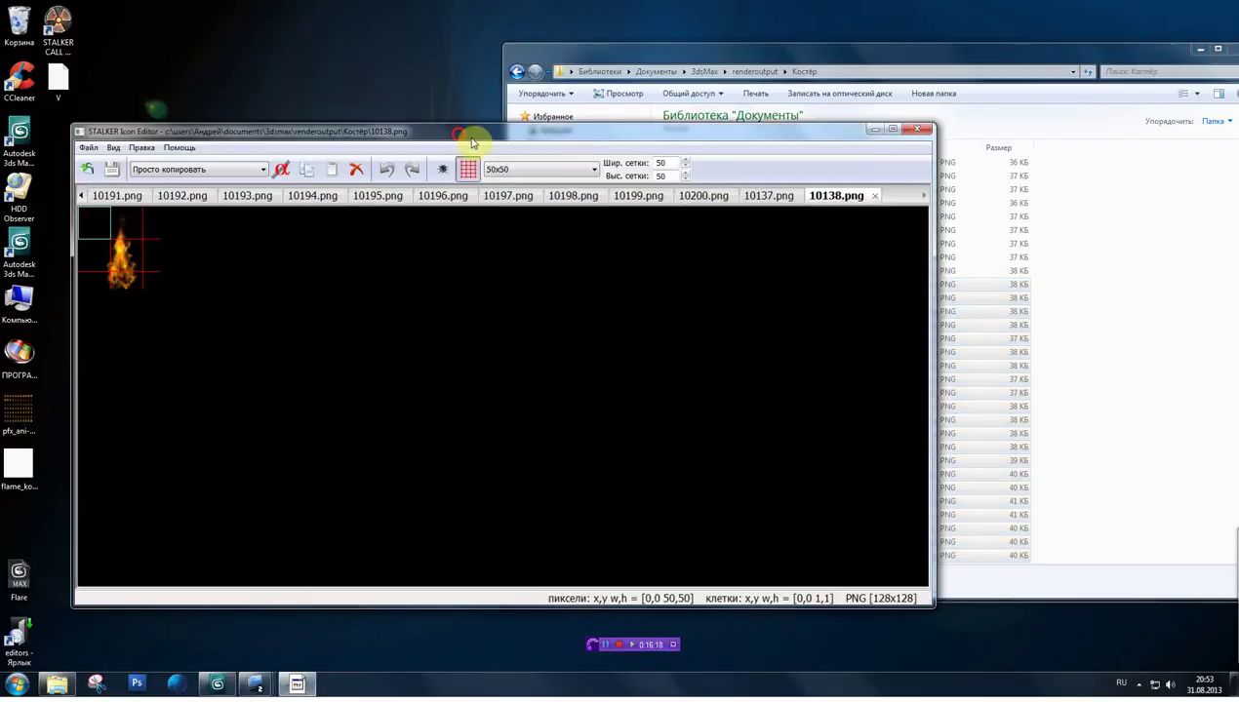
pyautogui.click(788, 202)
pyautogui.click(733, 202)
pyautogui.click(667, 202)
pyautogui.click(600, 202)
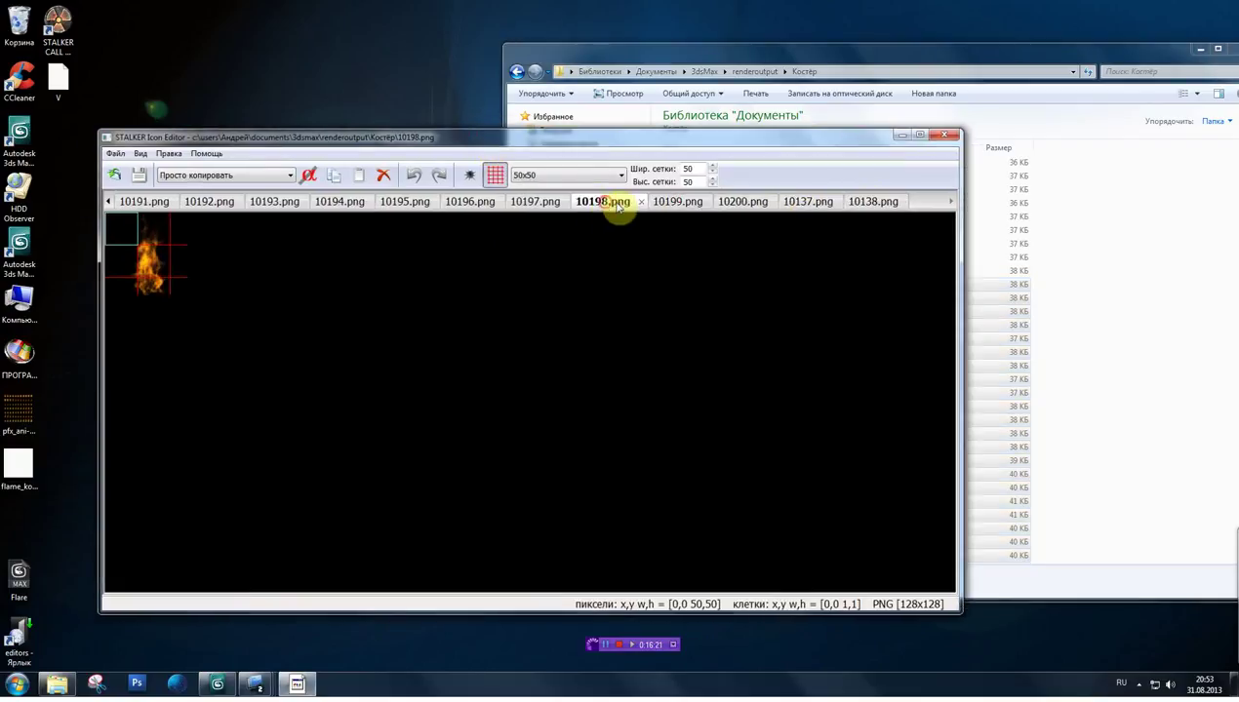
pyautogui.click(873, 202)
pyautogui.moveTo(810, 137); pyautogui.dragTo(833, 134)
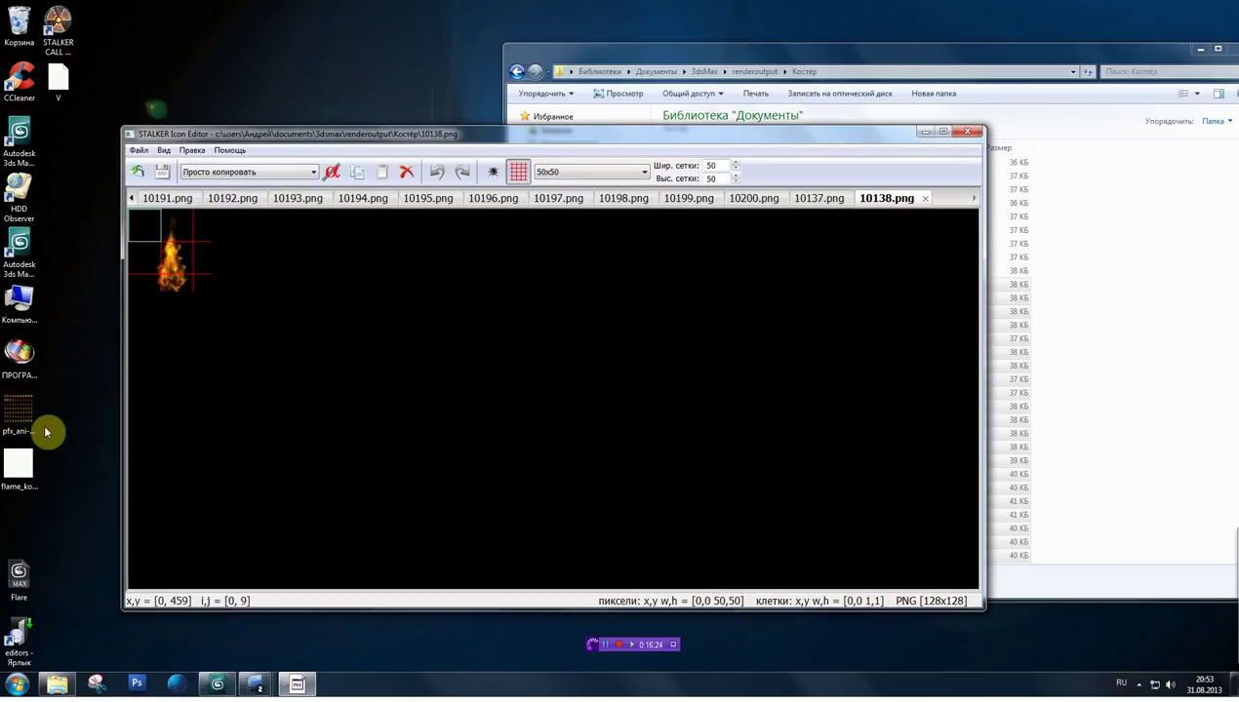
# - Open flame_koster.dds, set its grid width and height to 128, and enlarge the editor window
pyautogui.moveTo(669, 388); pyautogui.dragTo(669, 388)
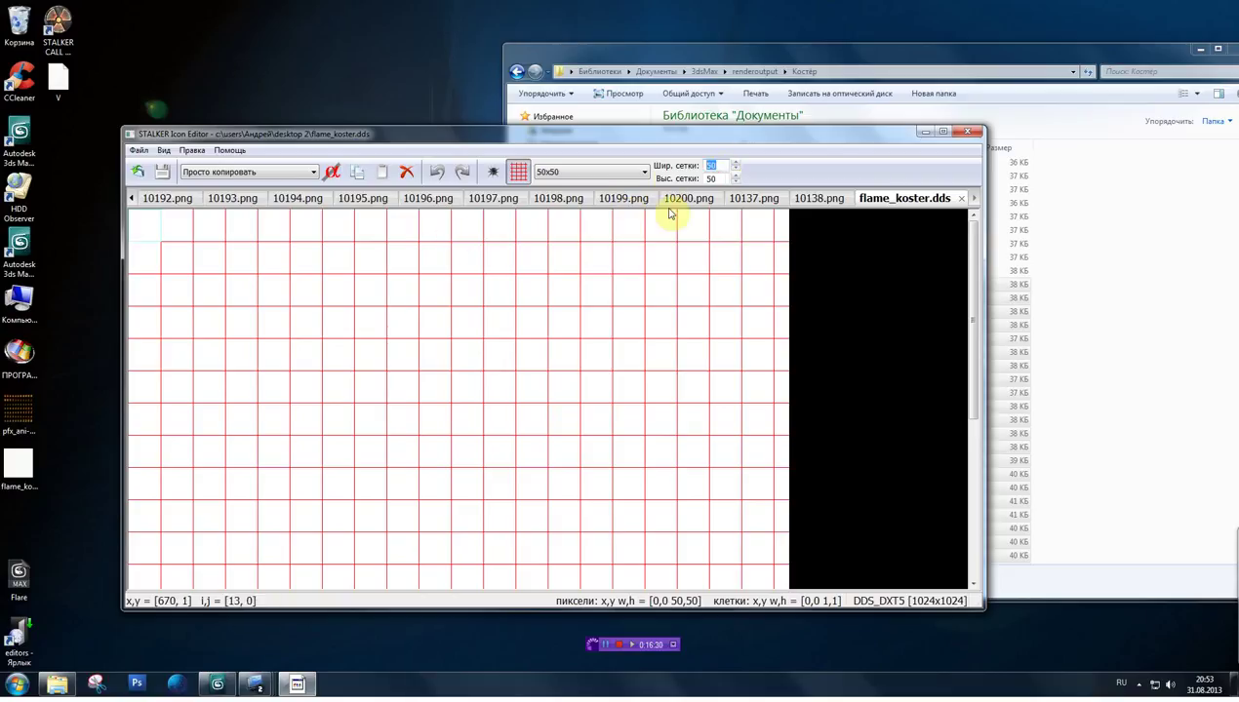
pyautogui.write('128')
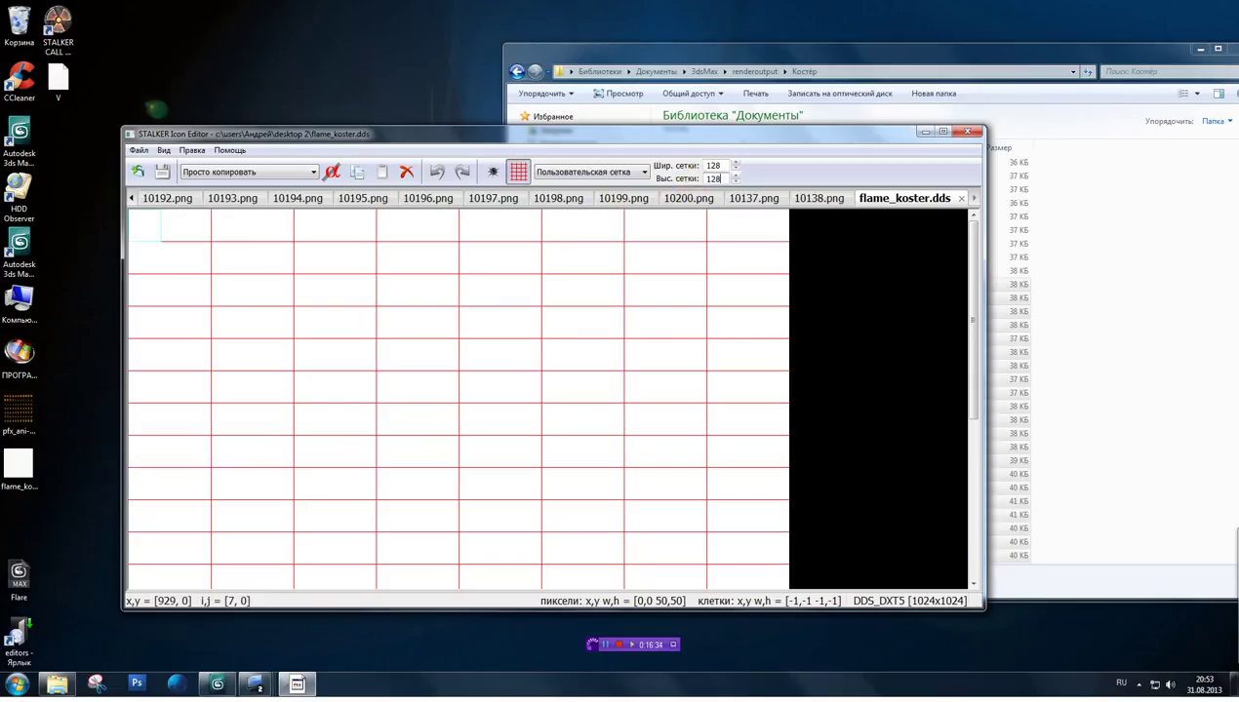
pyautogui.scroll(-1, 807, 384)
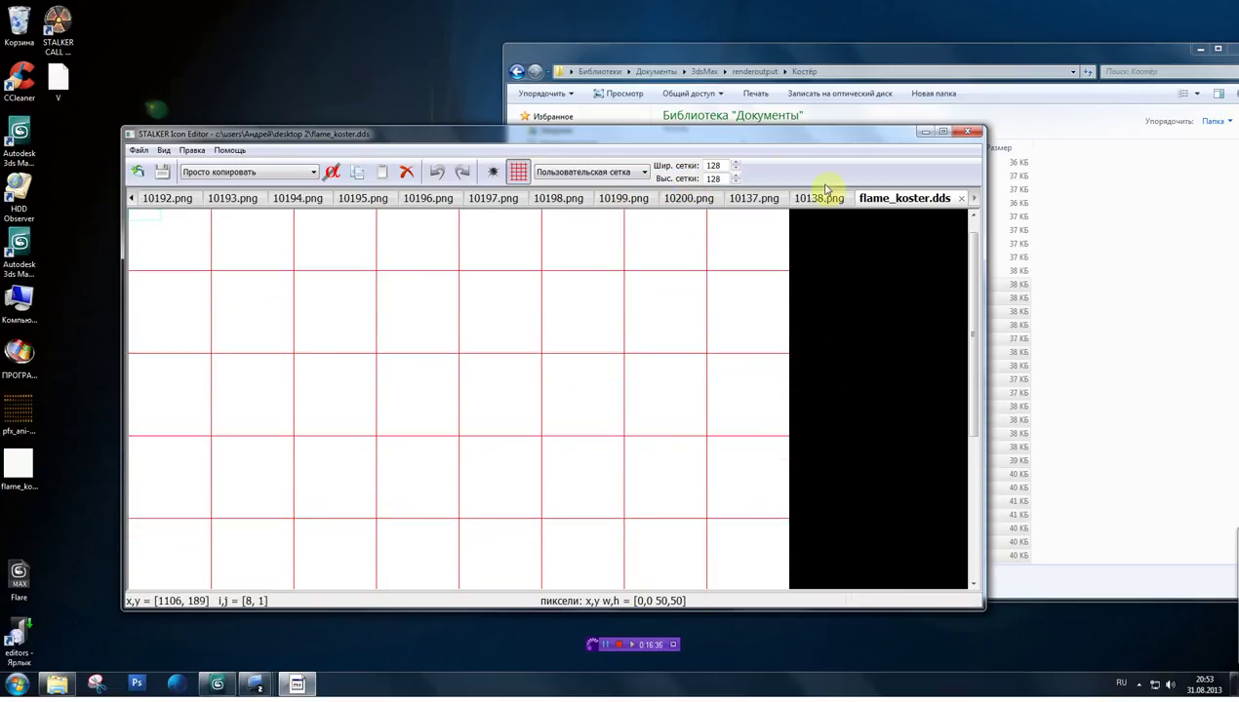
pyautogui.moveTo(780, 137); pyautogui.dragTo(743, 44)
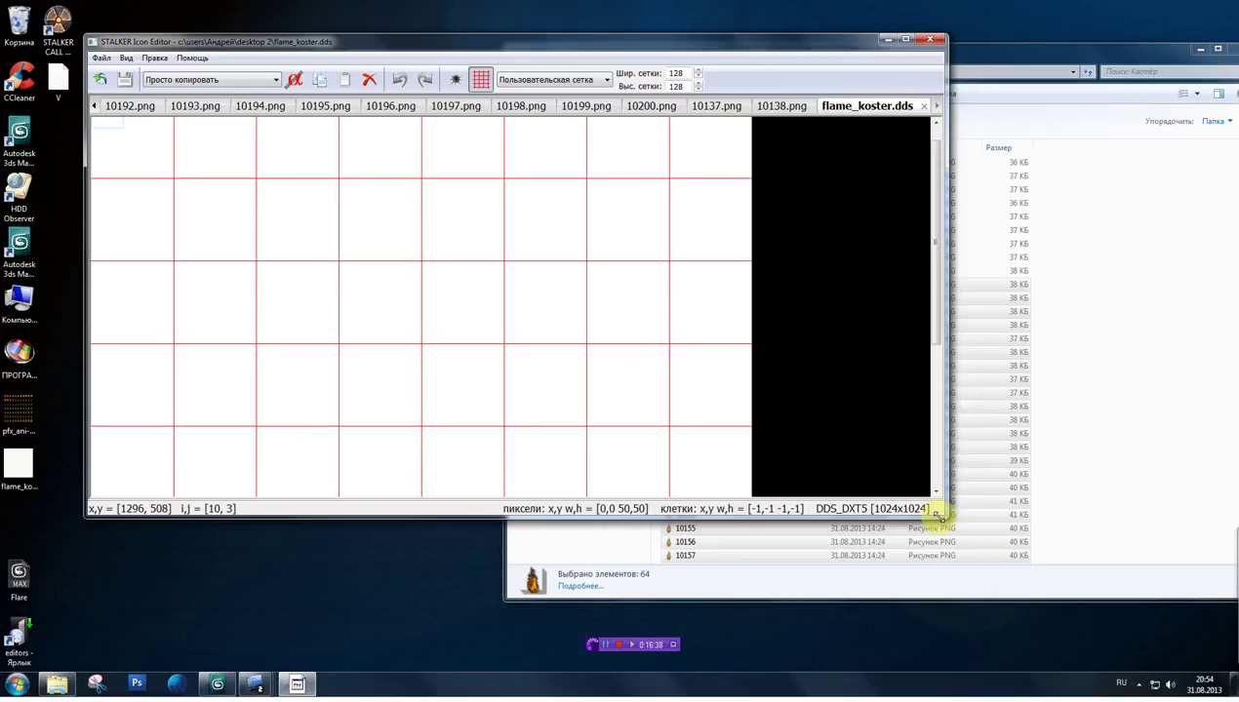
pyautogui.moveTo(936, 514); pyautogui.dragTo(994, 668)
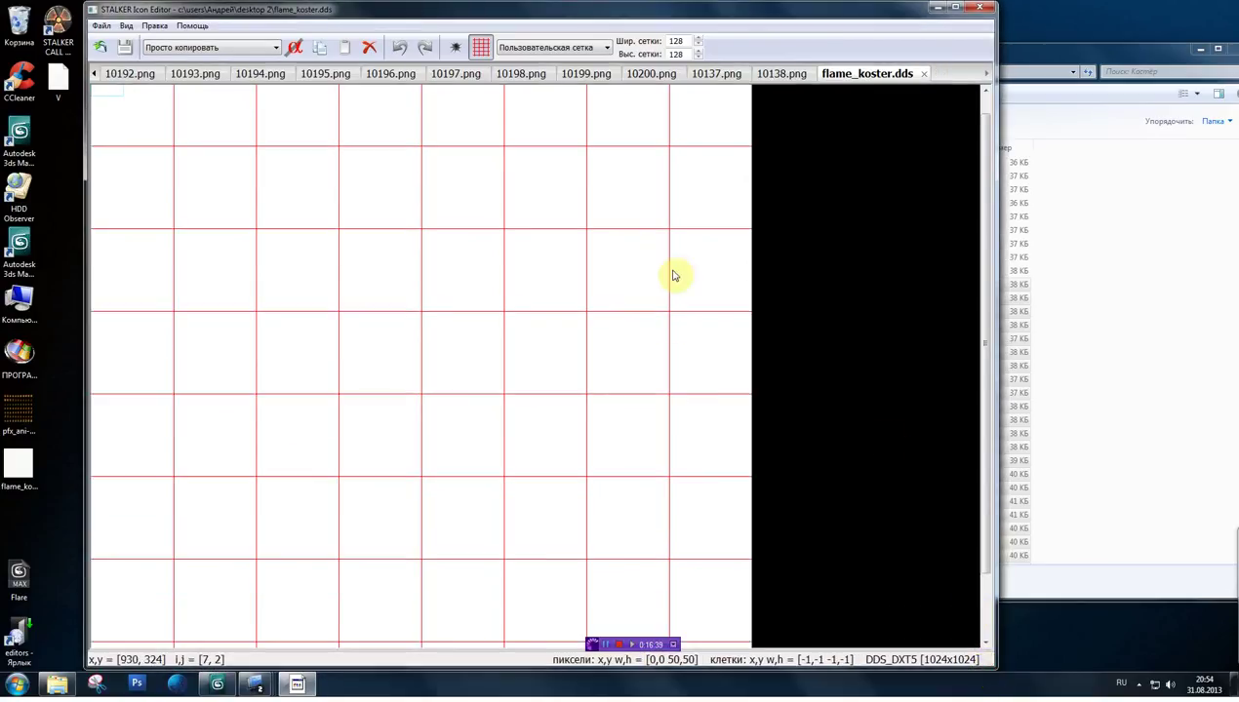
pyautogui.scroll(1, 706, 216)
pyautogui.scroll(-3, 699, 352)
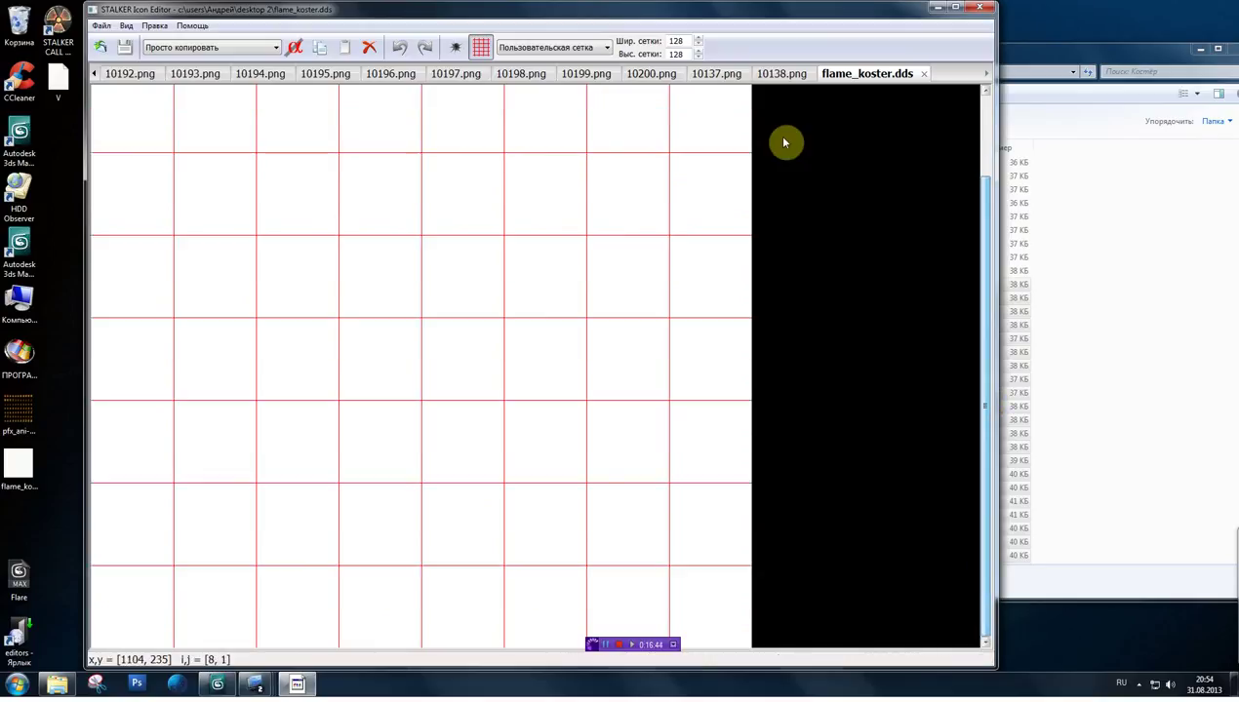
pyautogui.click(794, 74)
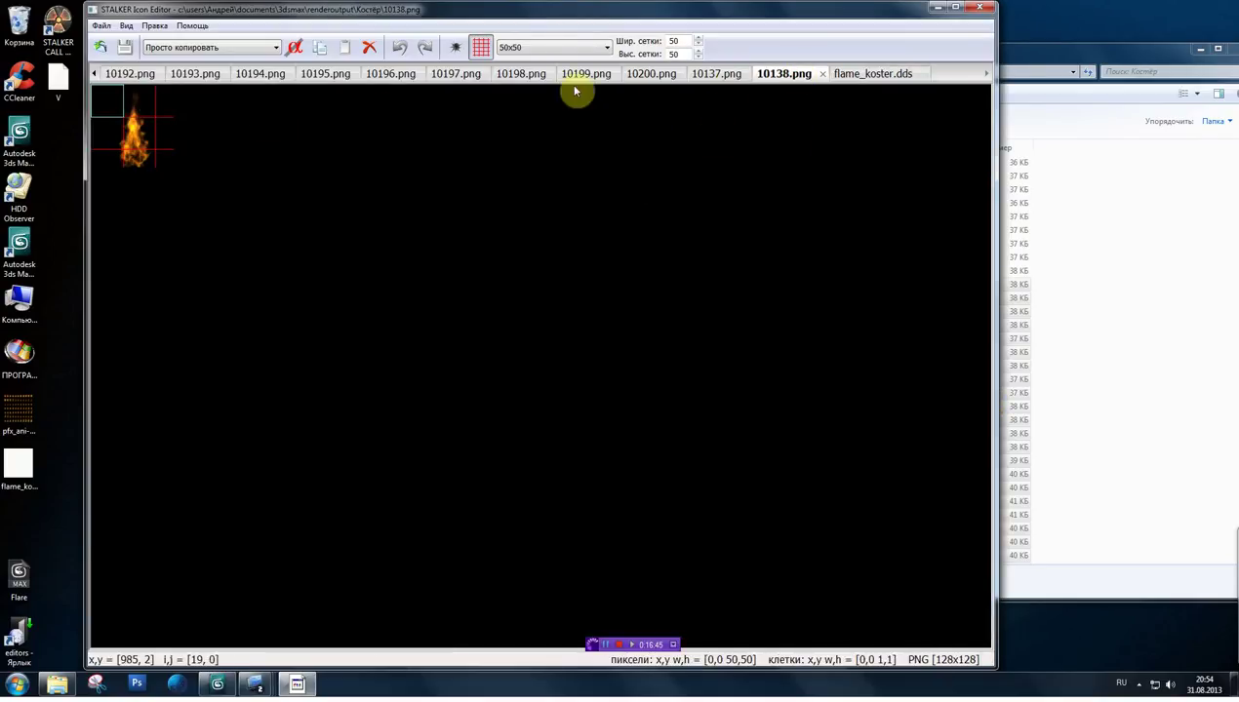
# - Copy the 3×3 flame block from frame 10138 into the atlas bottom row
pyautogui.moveTo(113, 103); pyautogui.dragTo(176, 158)
pyautogui.rightClick(174, 154)
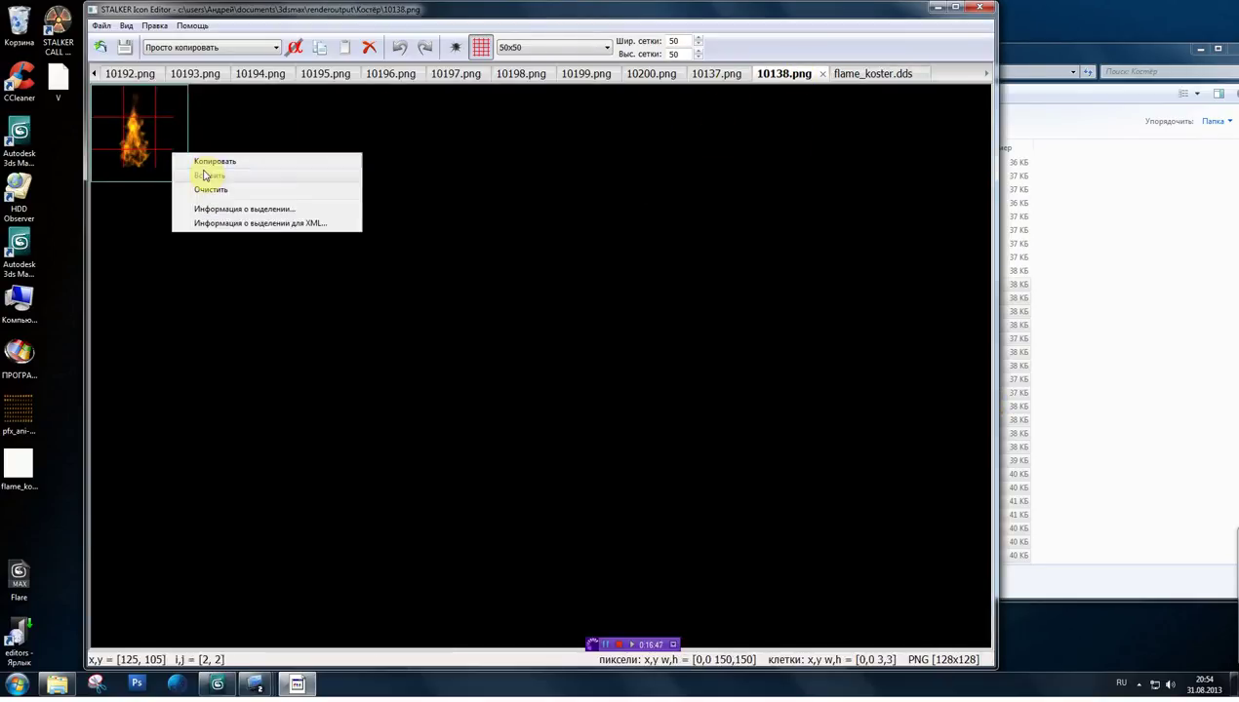
pyautogui.click(239, 164)
pyautogui.click(871, 76)
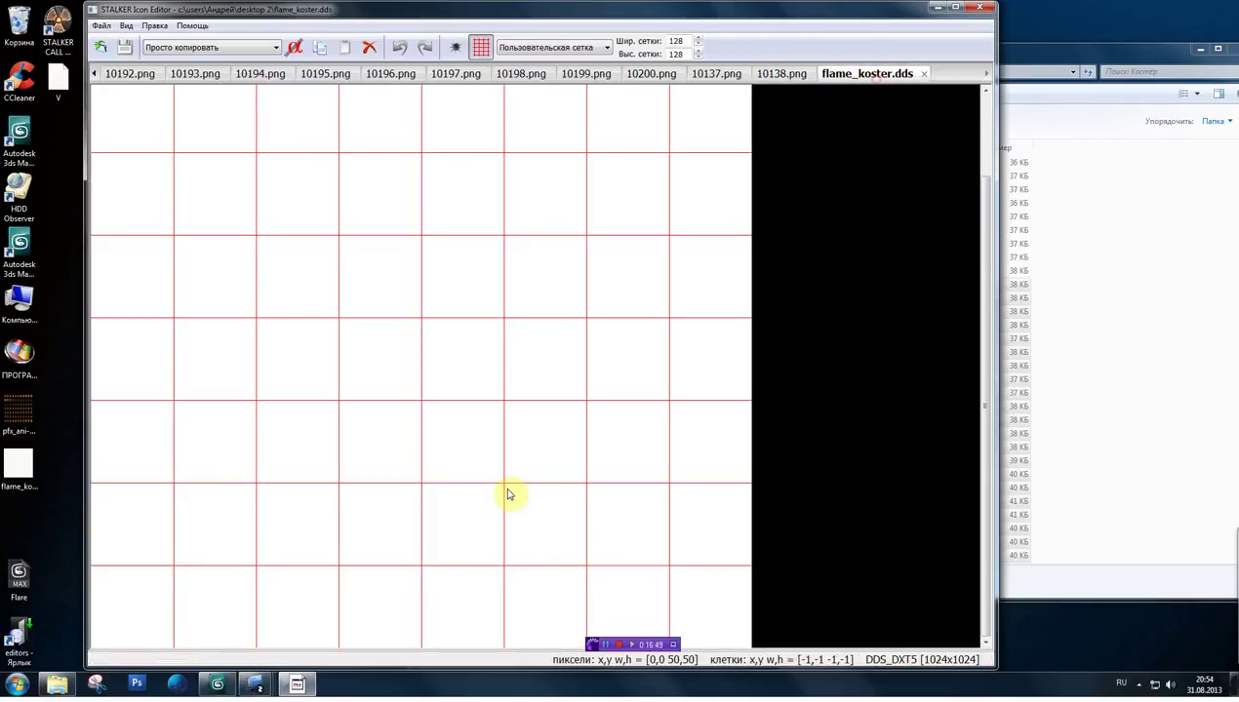
pyautogui.rightClick(613, 556)
pyautogui.click(650, 576)
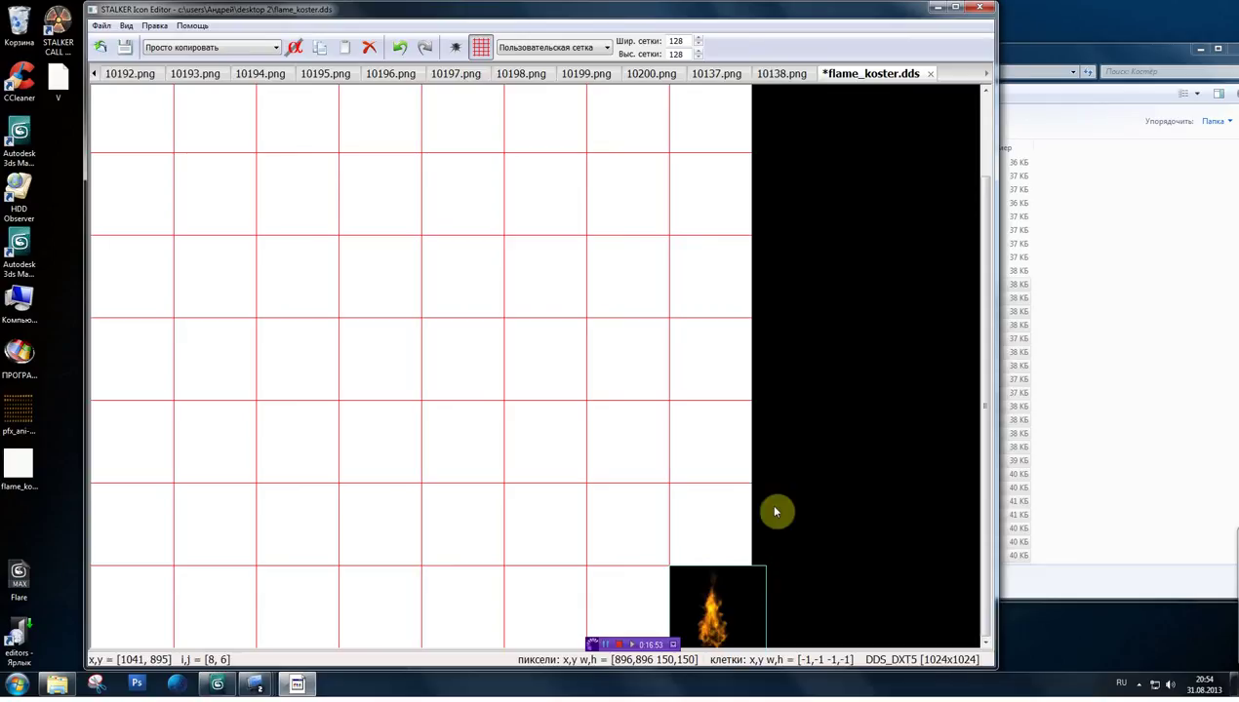
# - Paste frame 10137's flame left of the first bottom-row frame
pyautogui.click(733, 75)
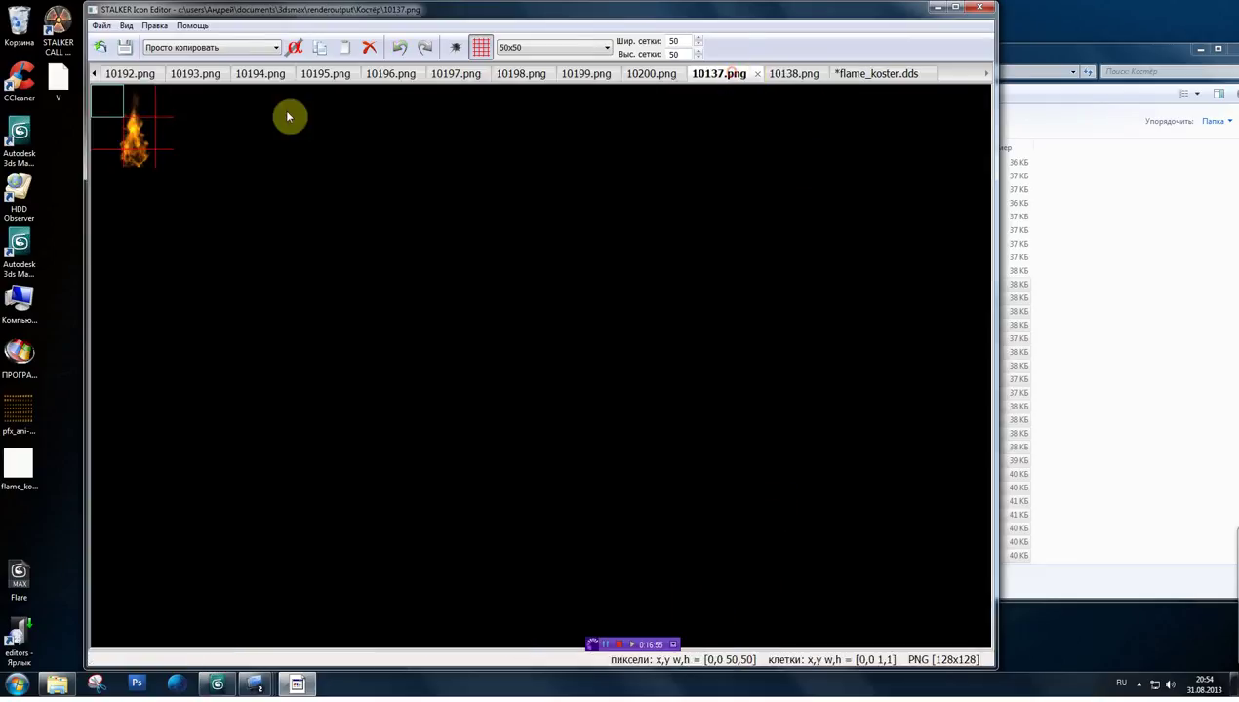
pyautogui.moveTo(109, 102); pyautogui.dragTo(165, 169)
pyautogui.rightClick(165, 167)
pyautogui.click(312, 176)
pyautogui.click(868, 75)
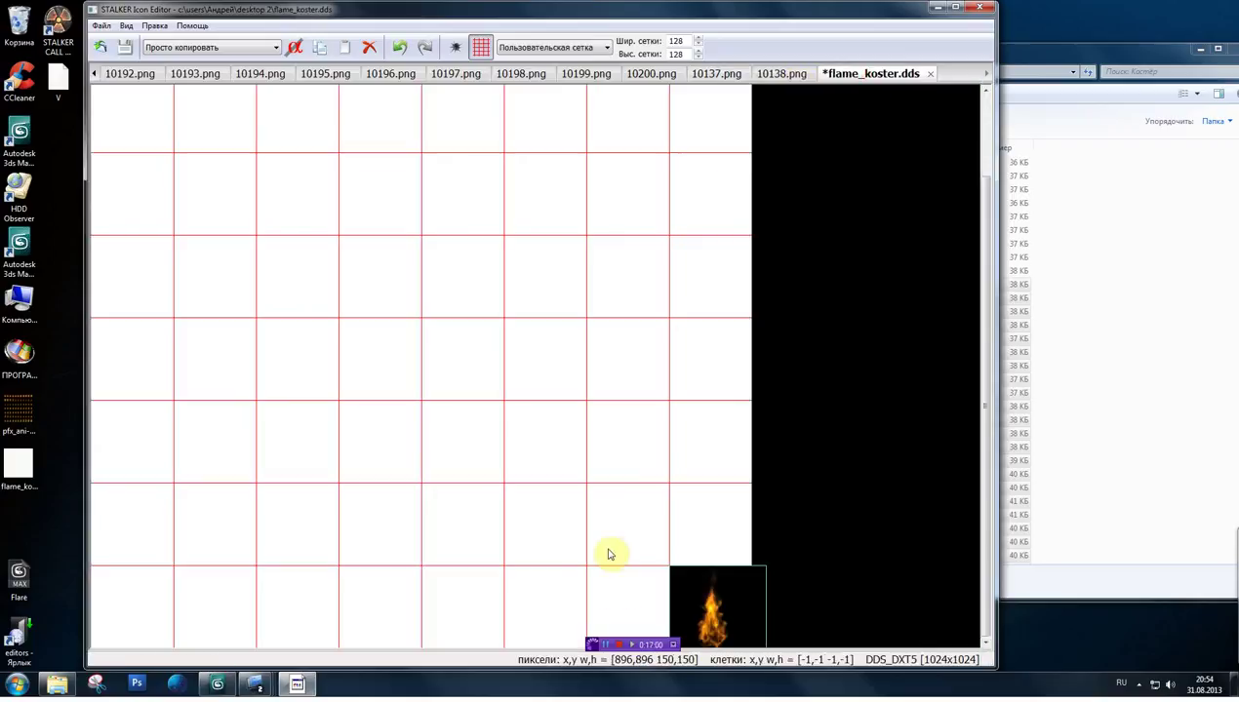
pyautogui.rightClick(613, 588)
pyautogui.click(641, 608)
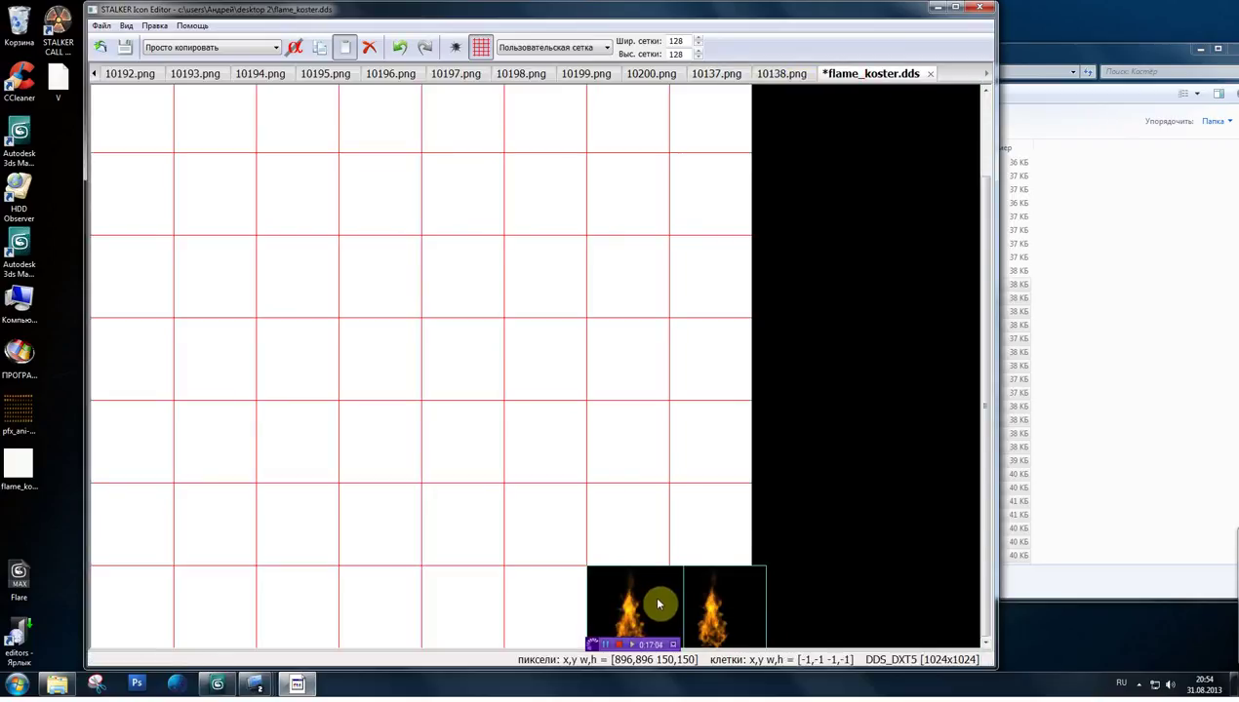
pyautogui.click(649, 601)
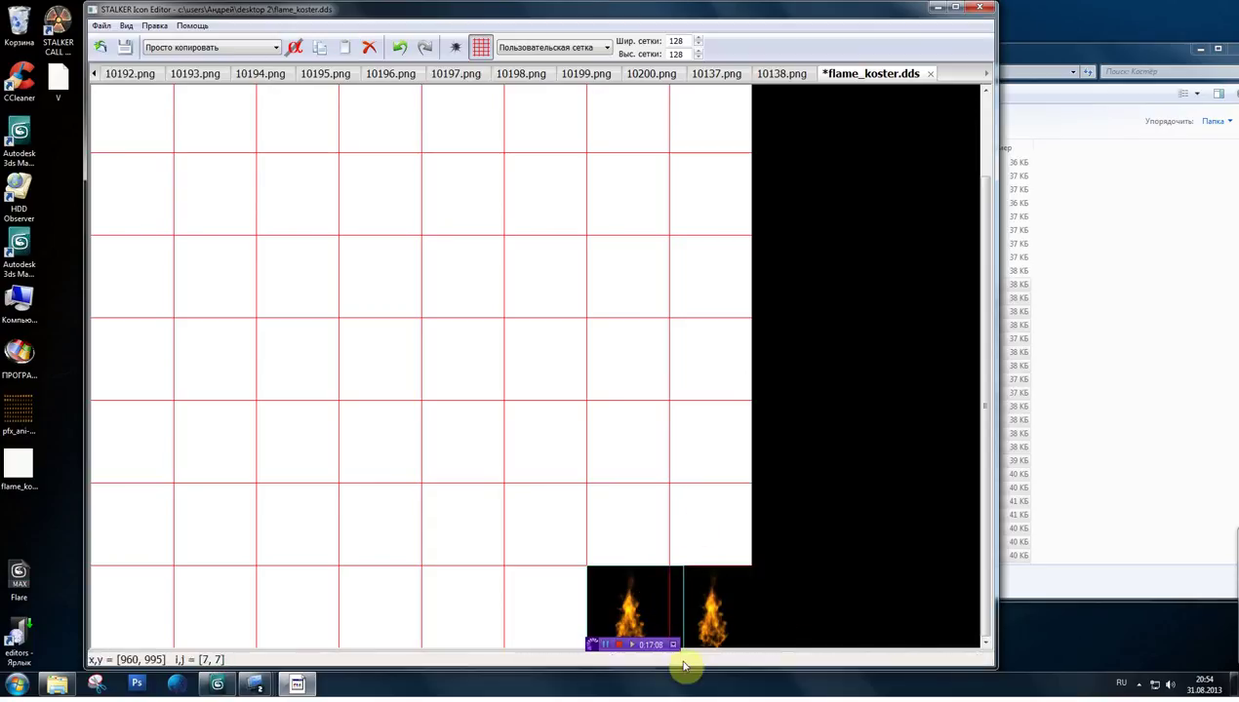
# - Paste frame 10200's flame as the third bottom-row frame
pyautogui.click(681, 76)
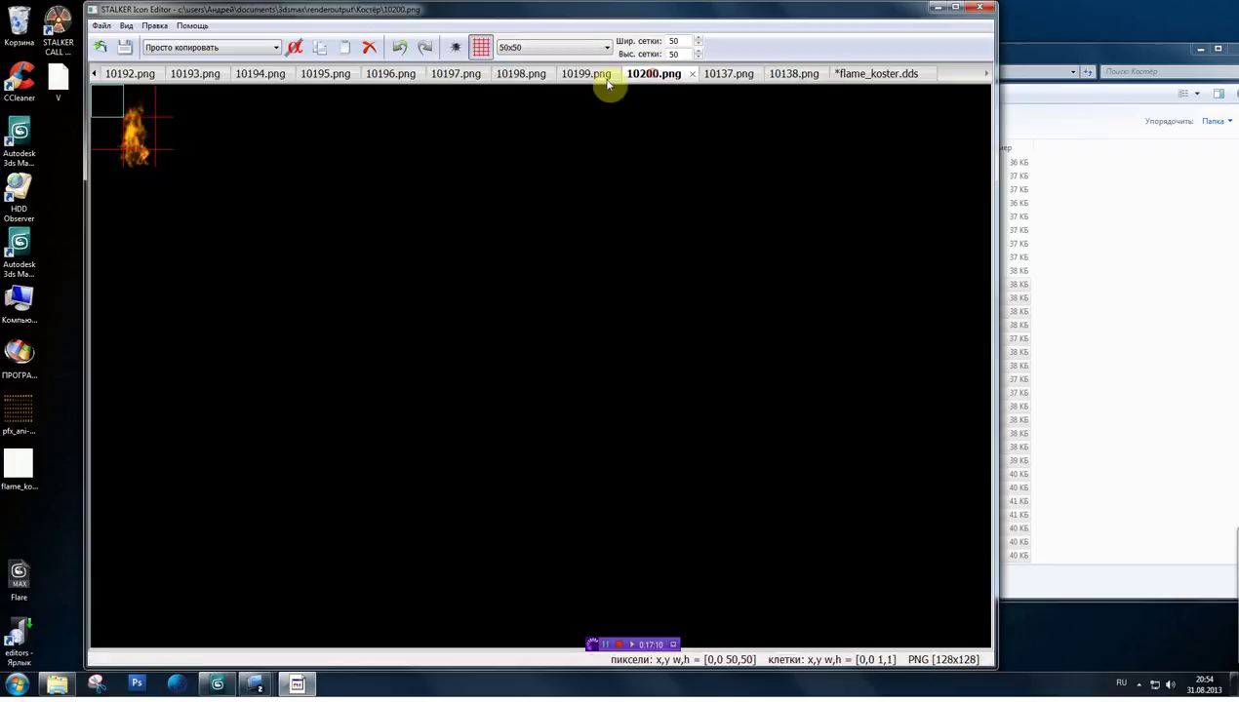
pyautogui.rightClick(166, 147)
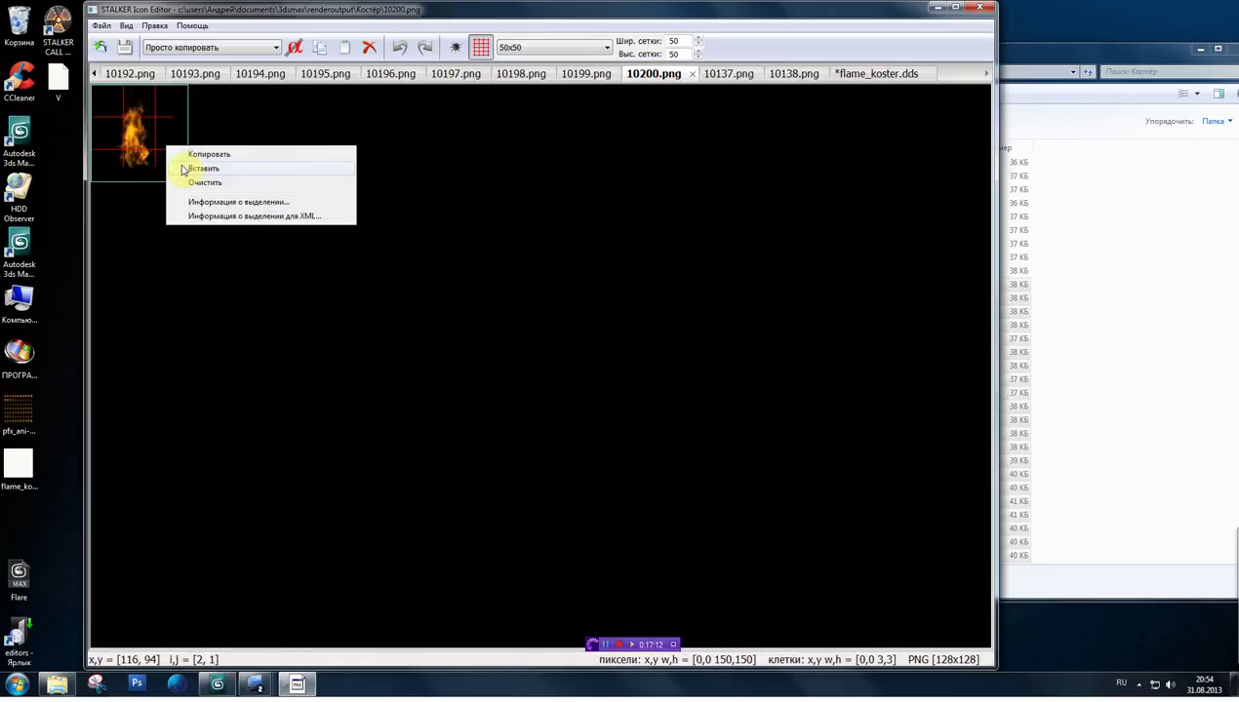
pyautogui.click(200, 156)
pyautogui.click(872, 75)
pyautogui.rightClick(555, 595)
pyautogui.click(604, 536)
pyautogui.click(552, 615)
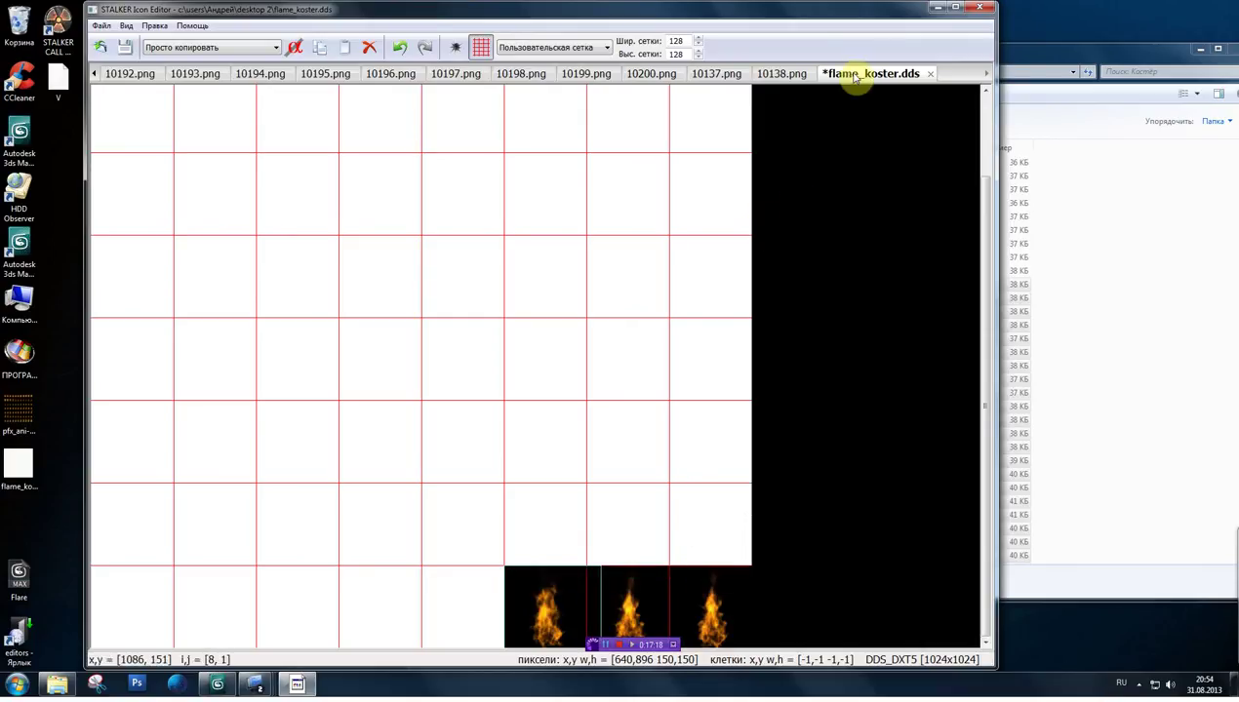
# - Paste frame 10199's flame as the fourth bottom-row frame
pyautogui.click(571, 77)
pyautogui.click(669, 77)
pyautogui.click(588, 79)
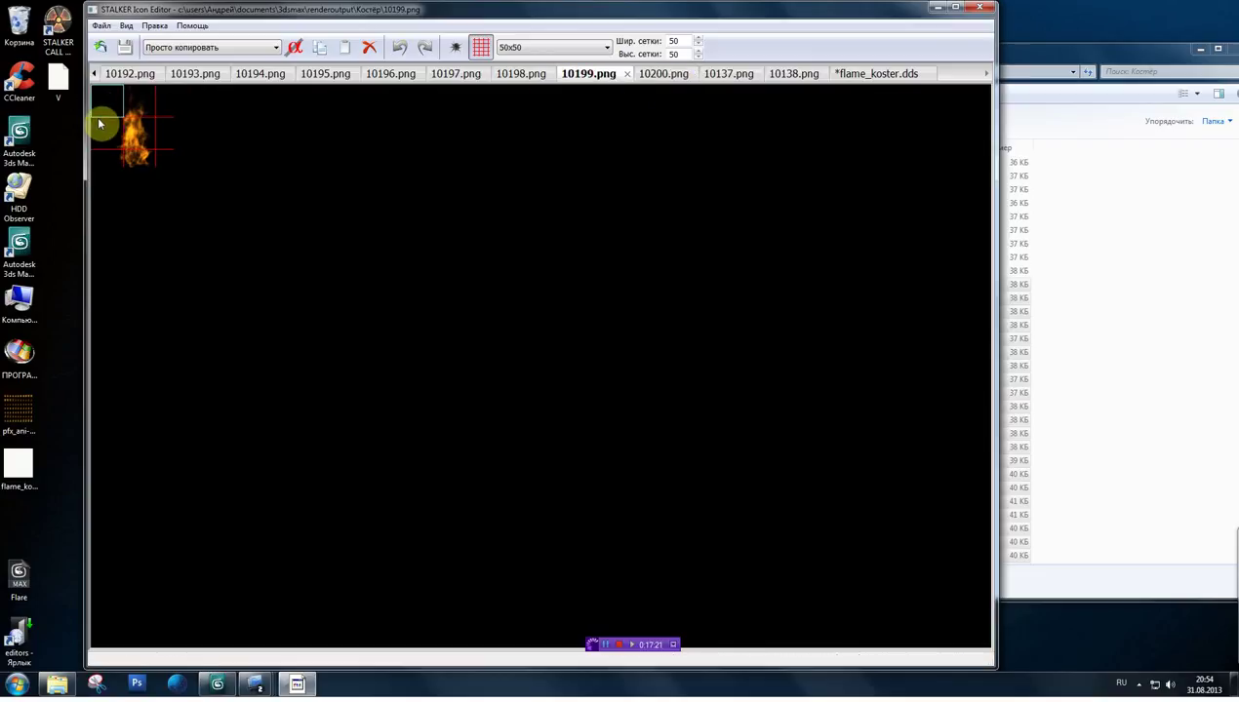
pyautogui.rightClick(165, 155)
pyautogui.click(200, 166)
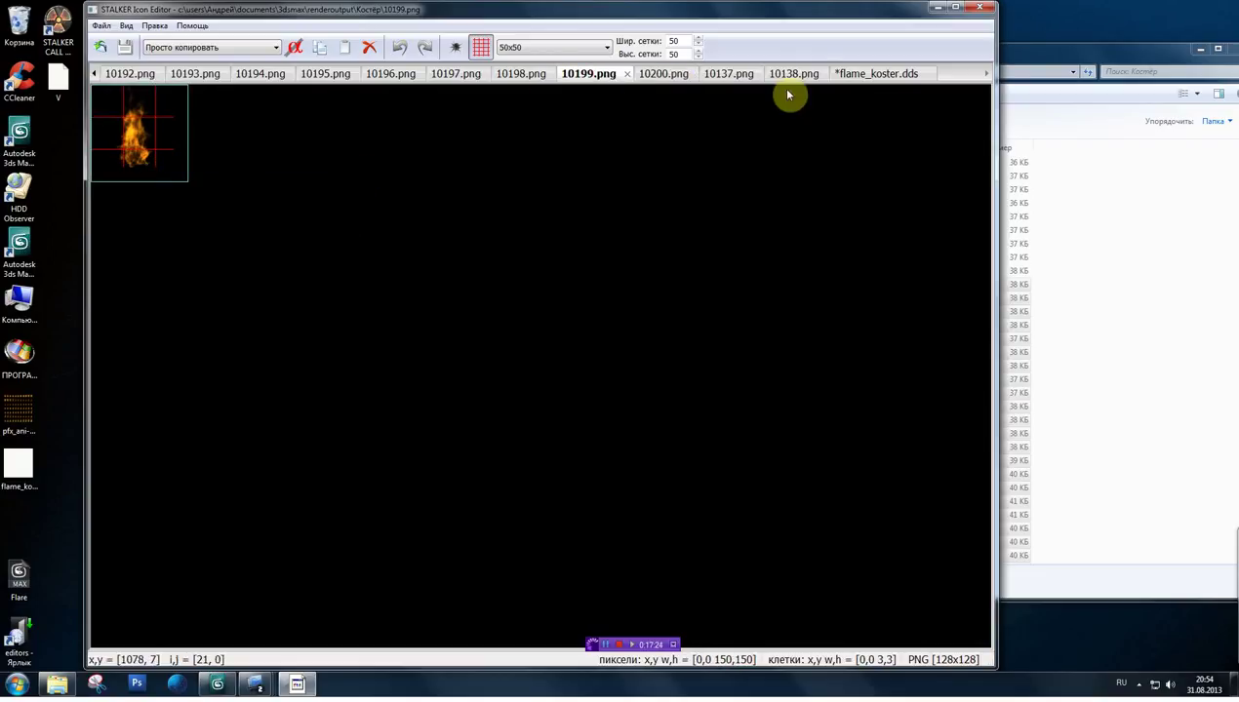
pyautogui.click(854, 82)
pyautogui.rightClick(455, 611)
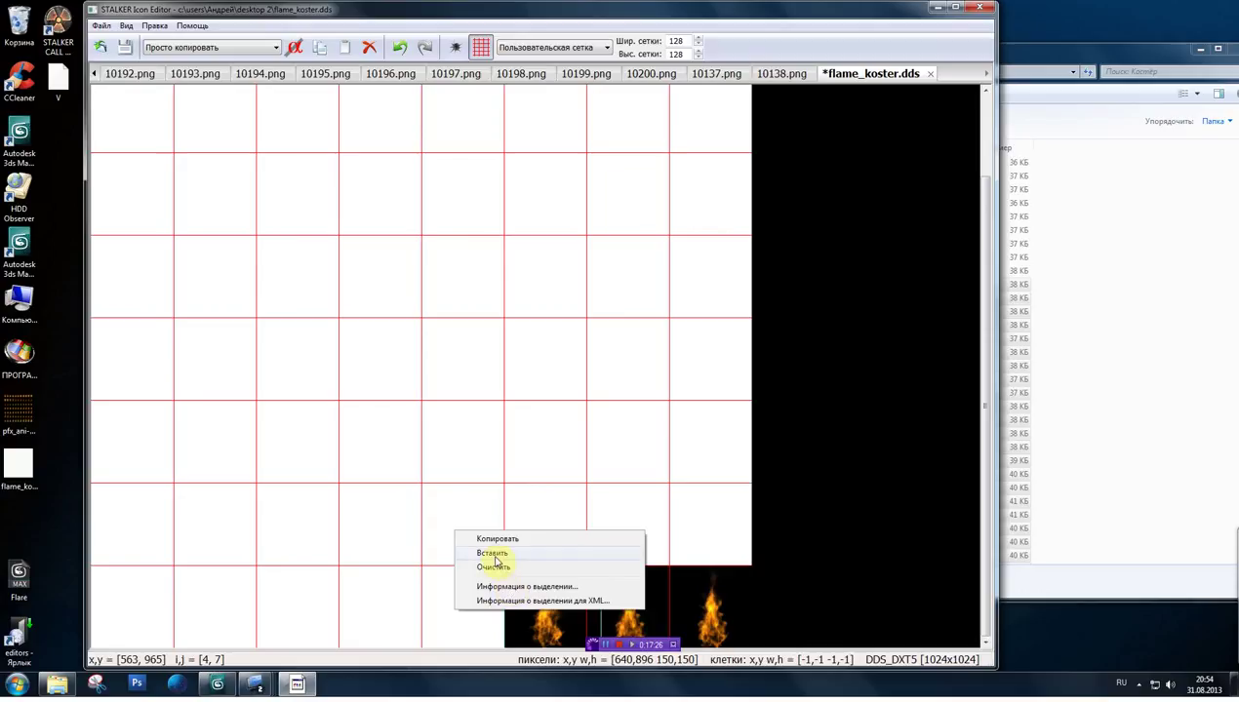
pyautogui.click(494, 554)
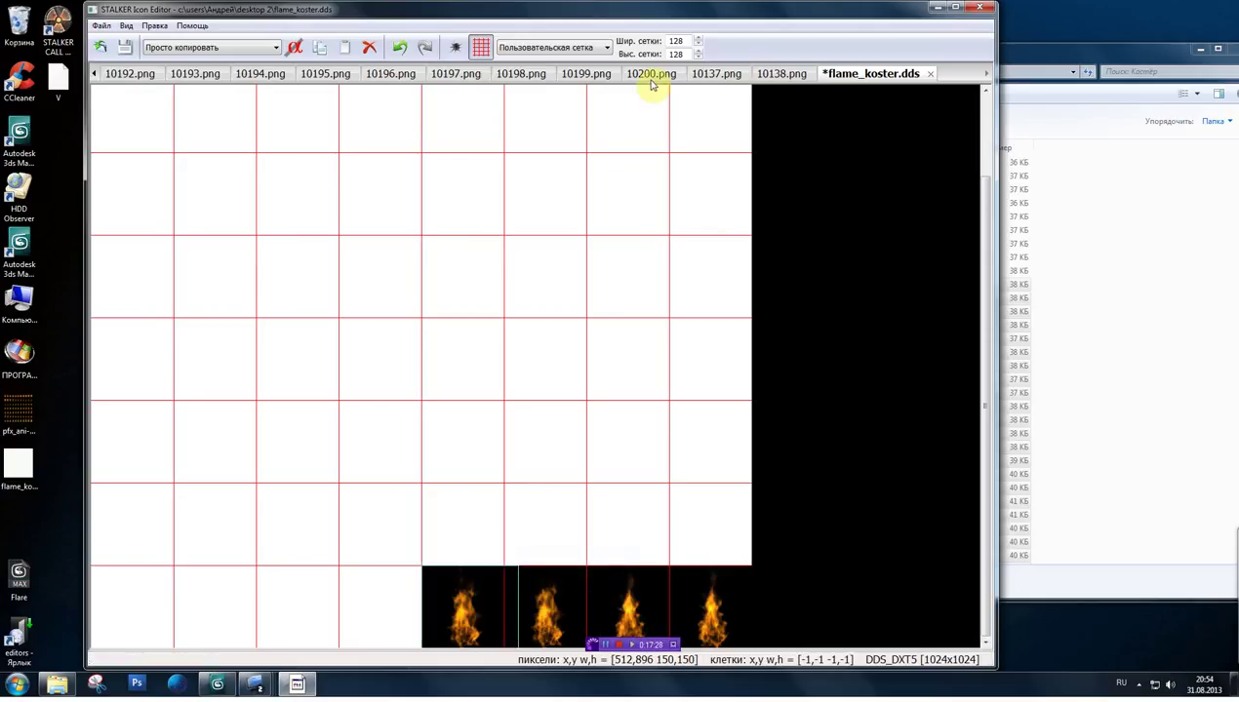
# - Paste frame 10198's flame as the fifth bottom-row frame and view the alpha channel
pyautogui.click(524, 75)
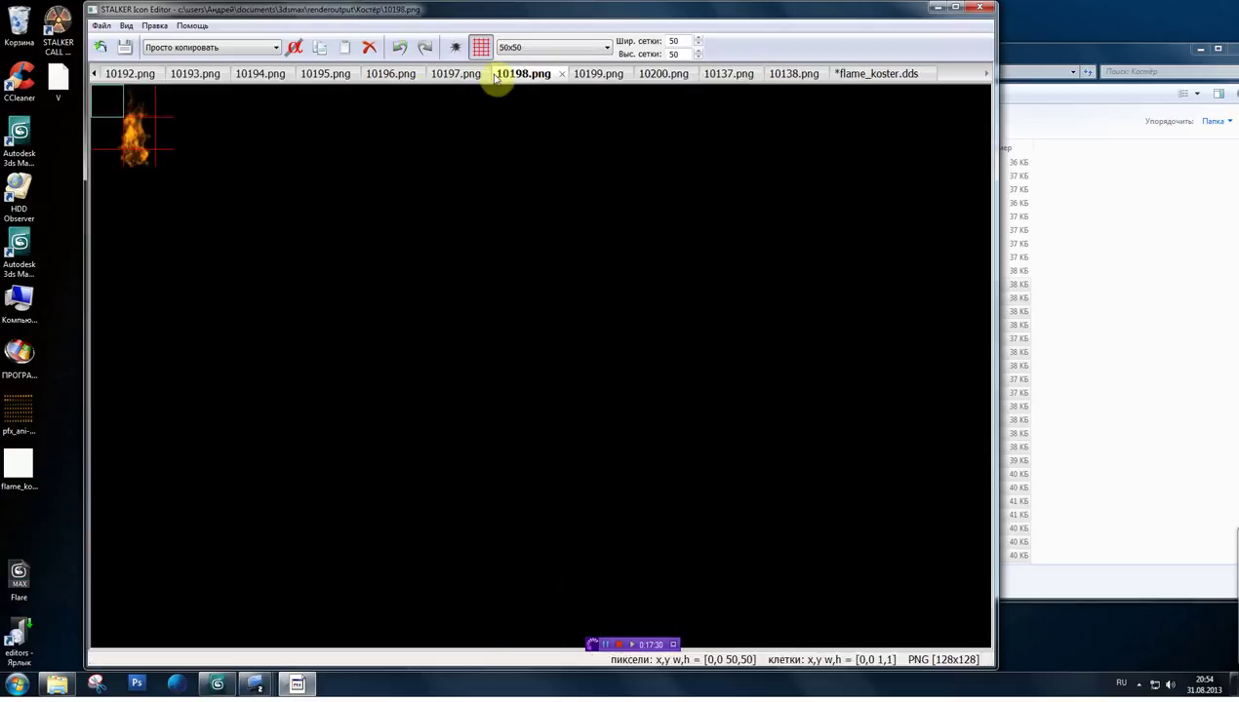
pyautogui.moveTo(105, 99); pyautogui.dragTo(159, 157)
pyautogui.rightClick(161, 164)
pyautogui.click(182, 156)
pyautogui.click(847, 85)
pyautogui.rightClick(377, 588)
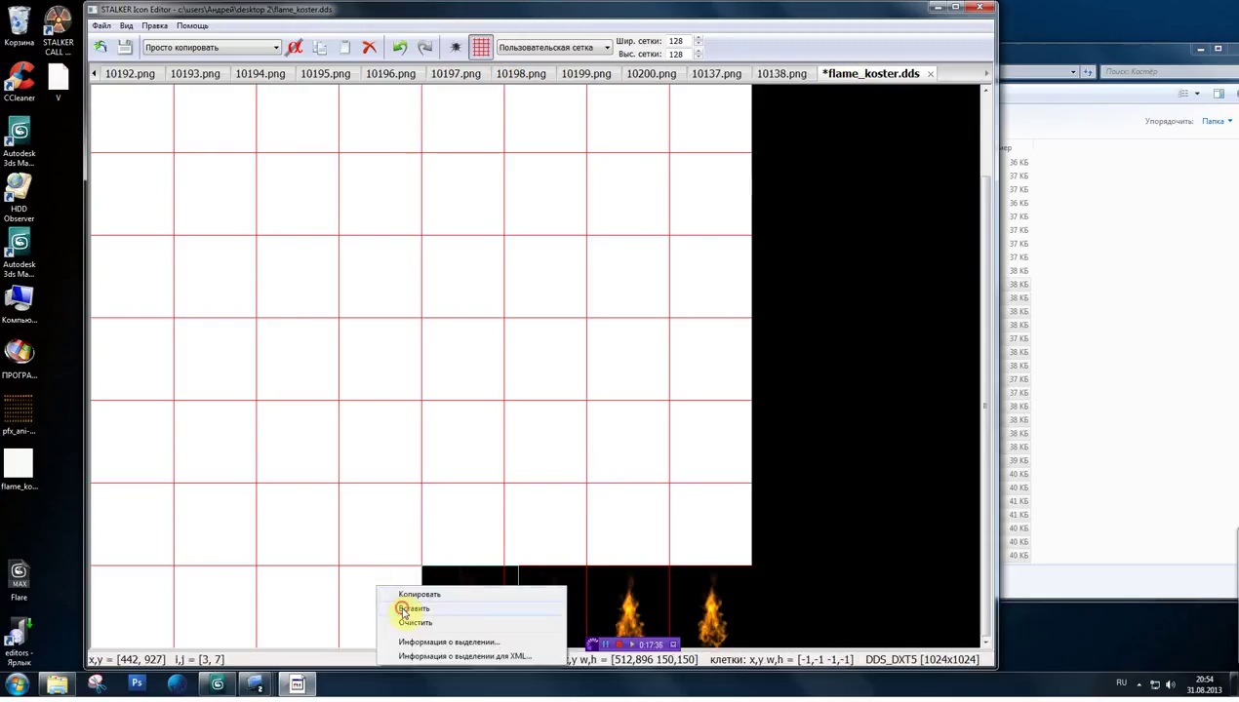
pyautogui.click(404, 608)
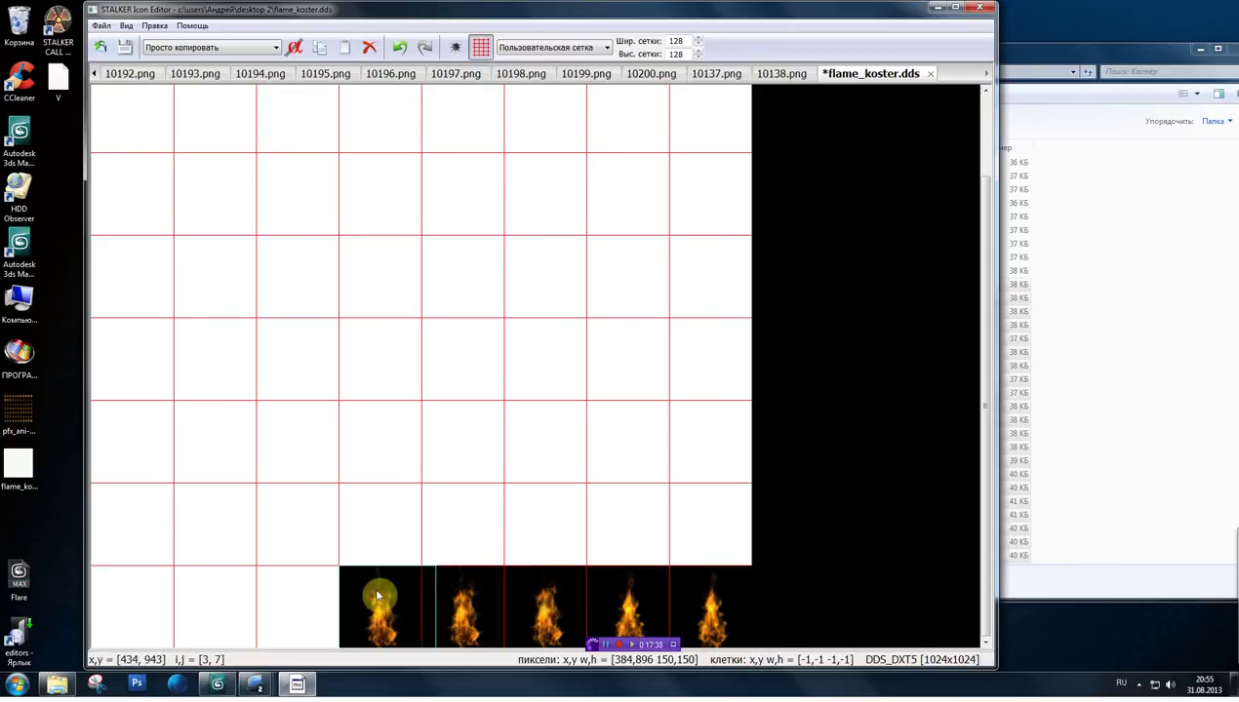
pyautogui.click(456, 51)
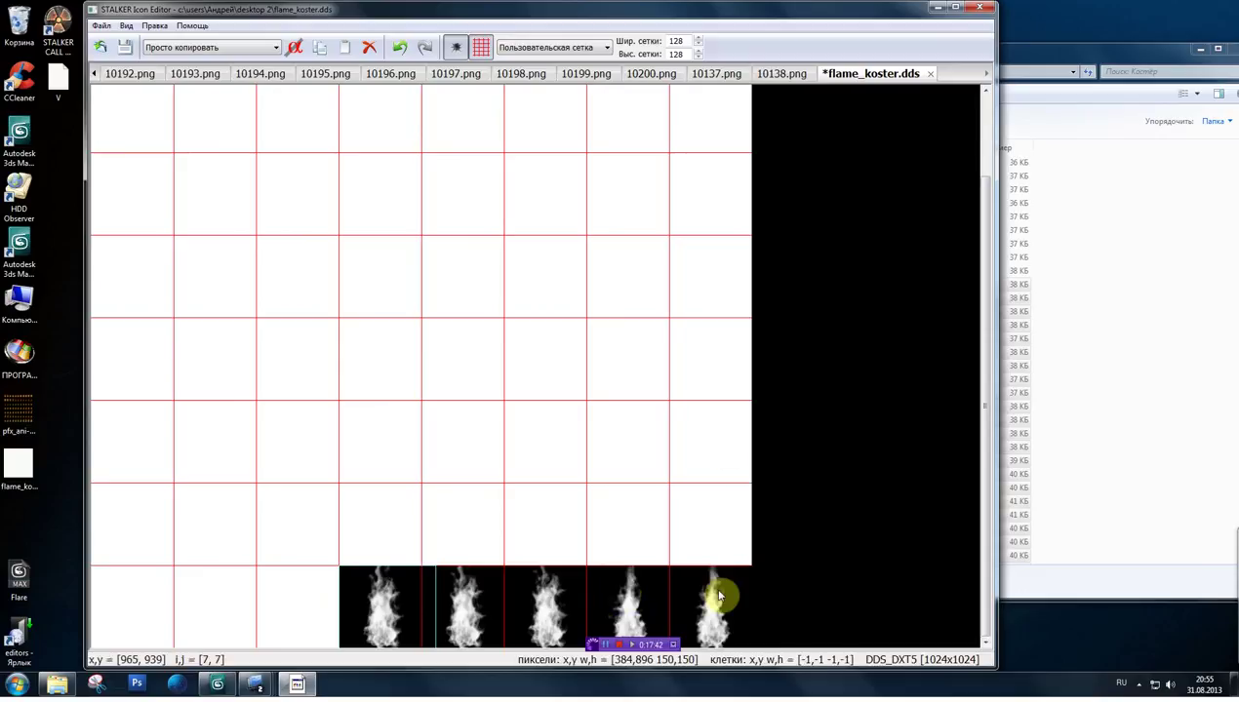
# - Return the atlas from the alpha view to the colour view
pyautogui.click(457, 51)
pyautogui.click(456, 51)
pyautogui.click(457, 51)
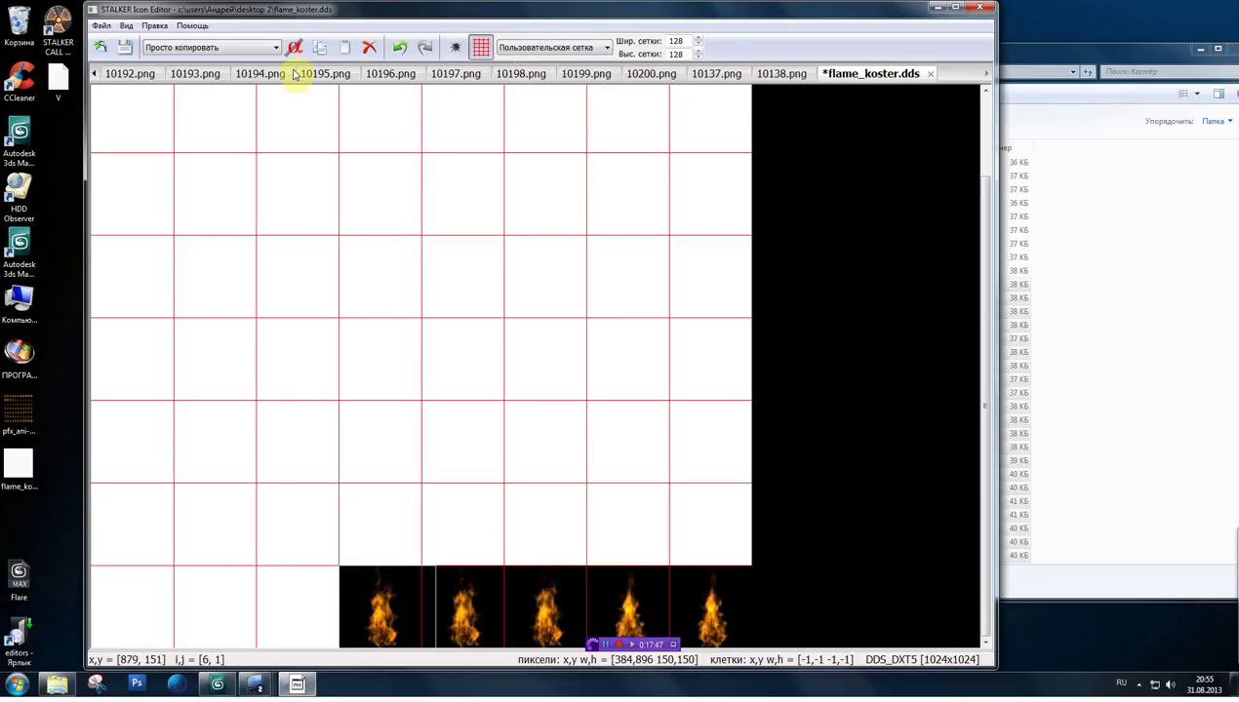
pyautogui.moveTo(459, 13); pyautogui.dragTo(468, 14)
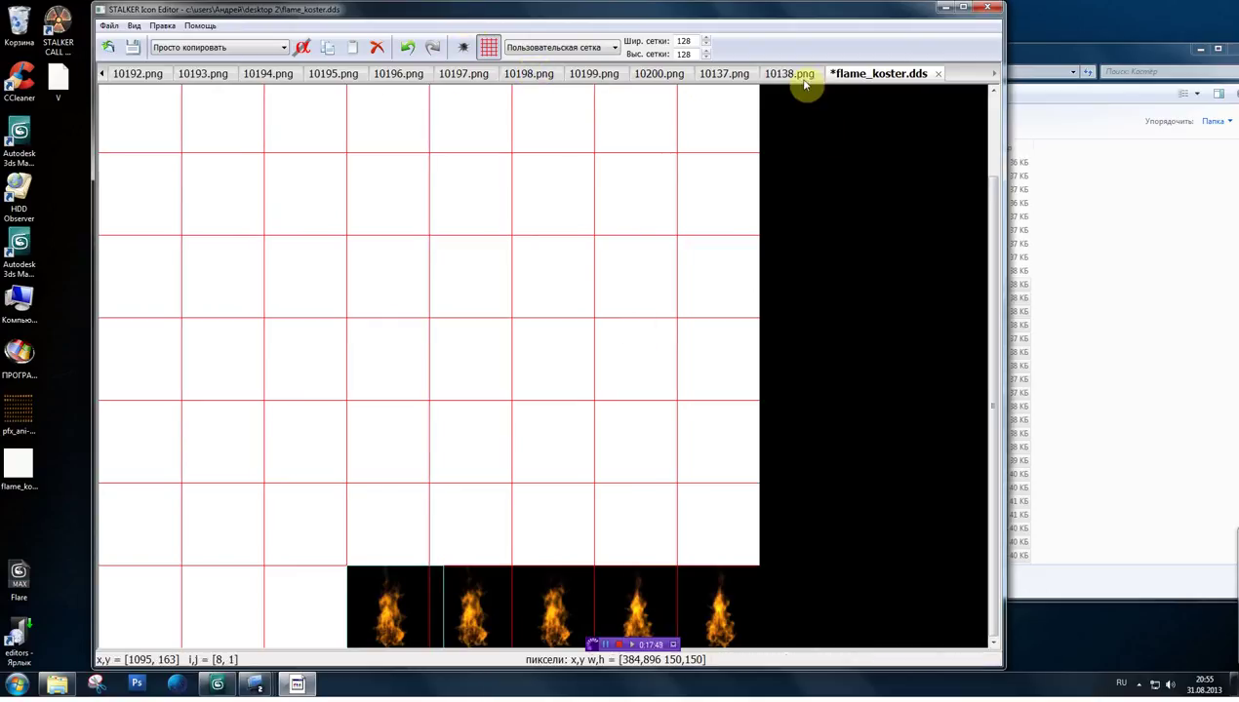
# - Close the 10138, 10137, 10200 and 10199 frame tabs
pyautogui.click(803, 76)
pyautogui.click(830, 75)
pyautogui.click(733, 78)
pyautogui.click(766, 75)
pyautogui.click(660, 76)
pyautogui.click(699, 75)
pyautogui.click(616, 76)
pyautogui.click(635, 75)
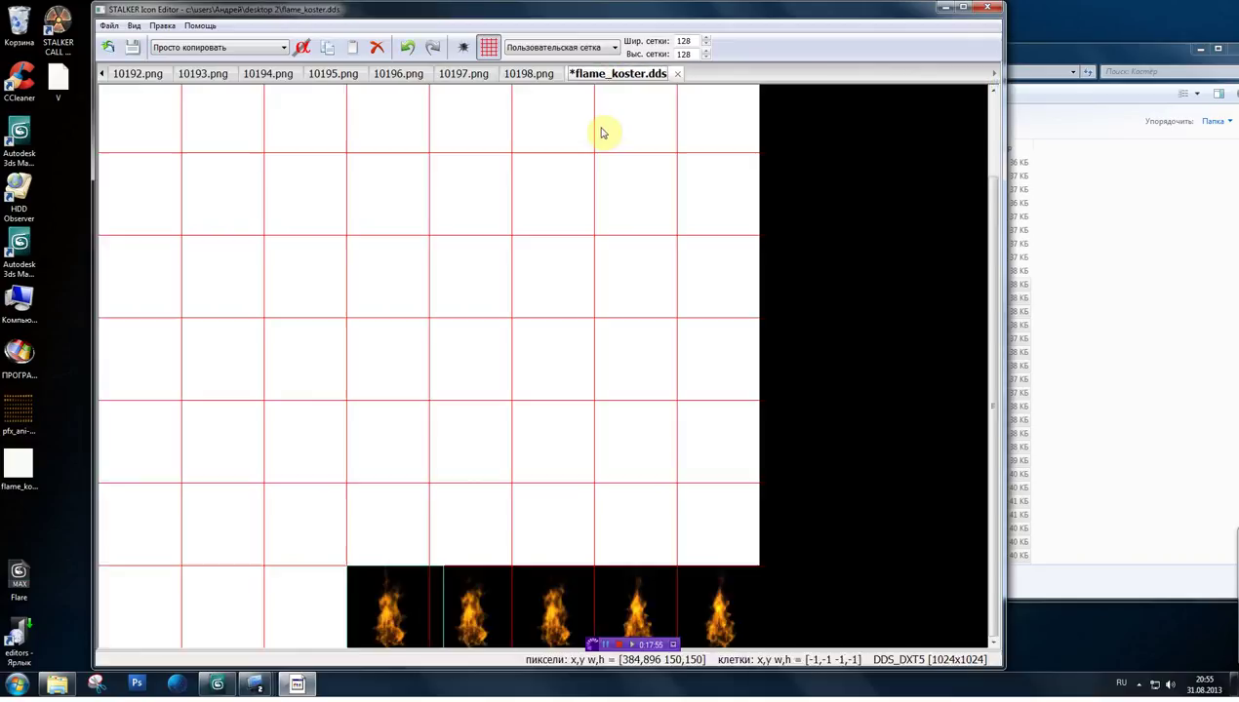
pyautogui.rightClick(379, 560)
# - Paste flame frames into the remaining empty cells of the bottom row, ending at the leftmost cell
pyautogui.click(411, 583)
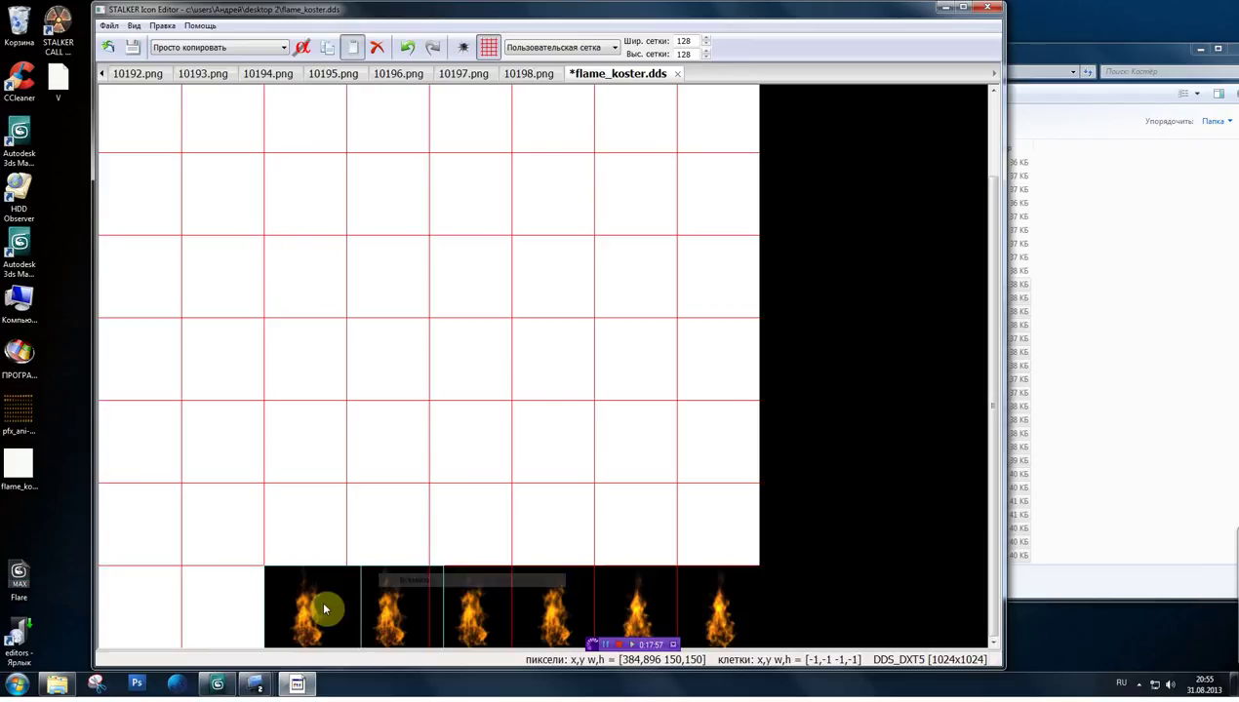
pyautogui.rightClick(304, 560)
pyautogui.click(331, 582)
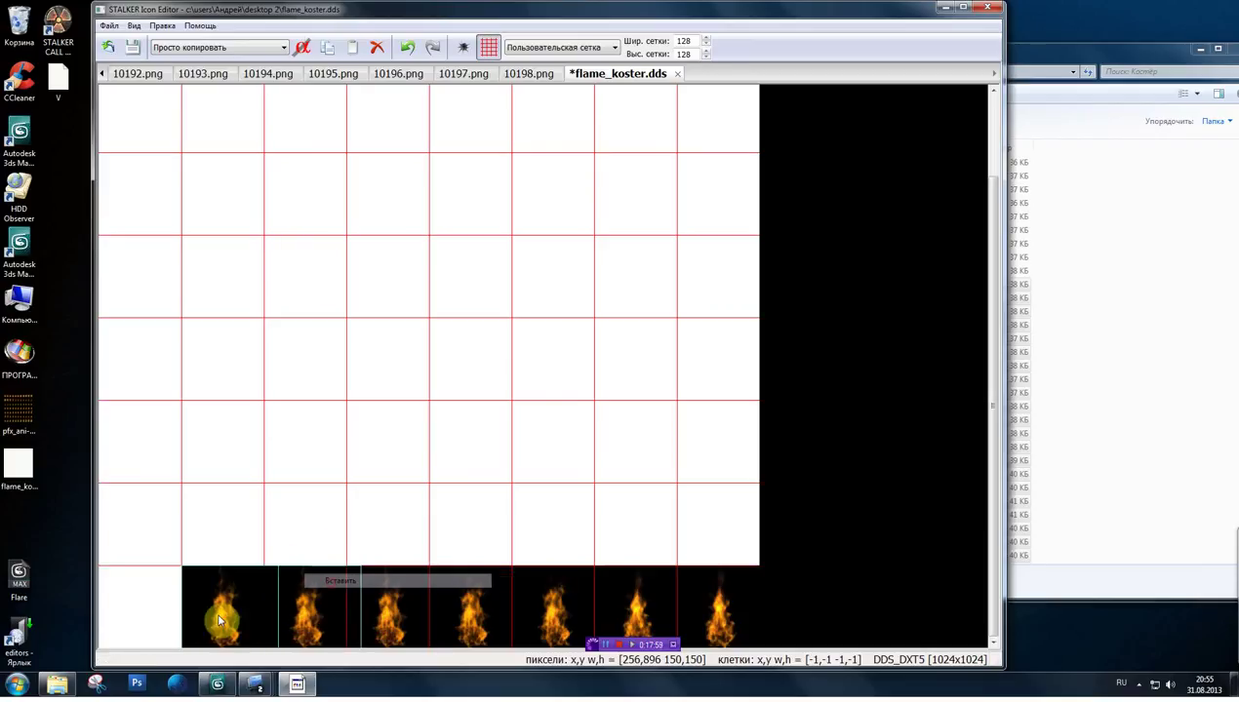
pyautogui.rightClick(219, 535)
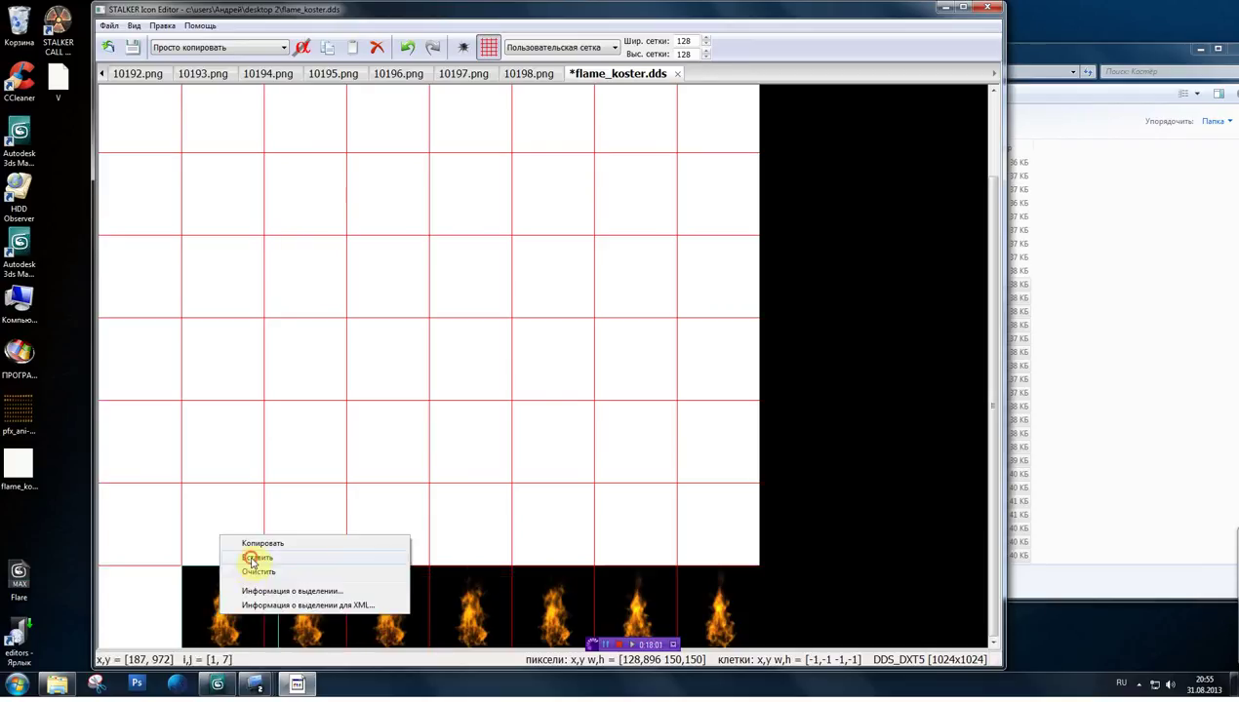
pyautogui.click(251, 563)
# - Fill the row above with flame frame copies, right to left, completing that row
pyautogui.rightClick(703, 519)
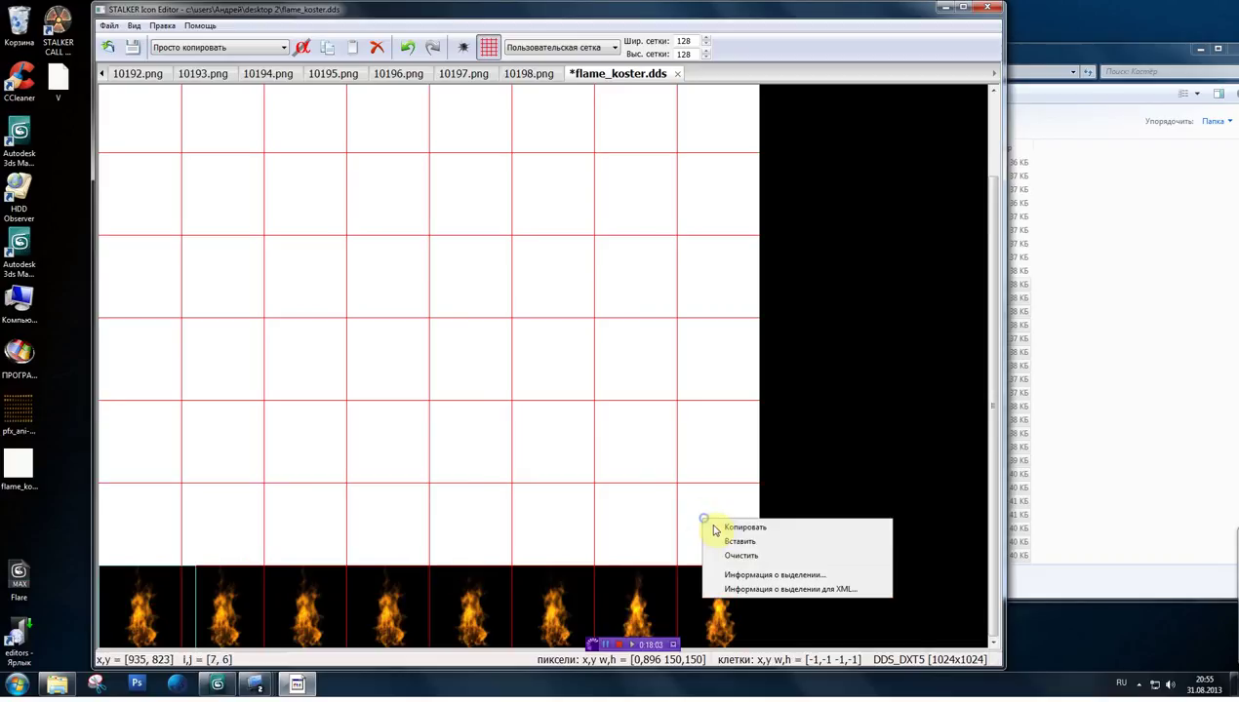
pyautogui.click(724, 541)
pyautogui.rightClick(633, 524)
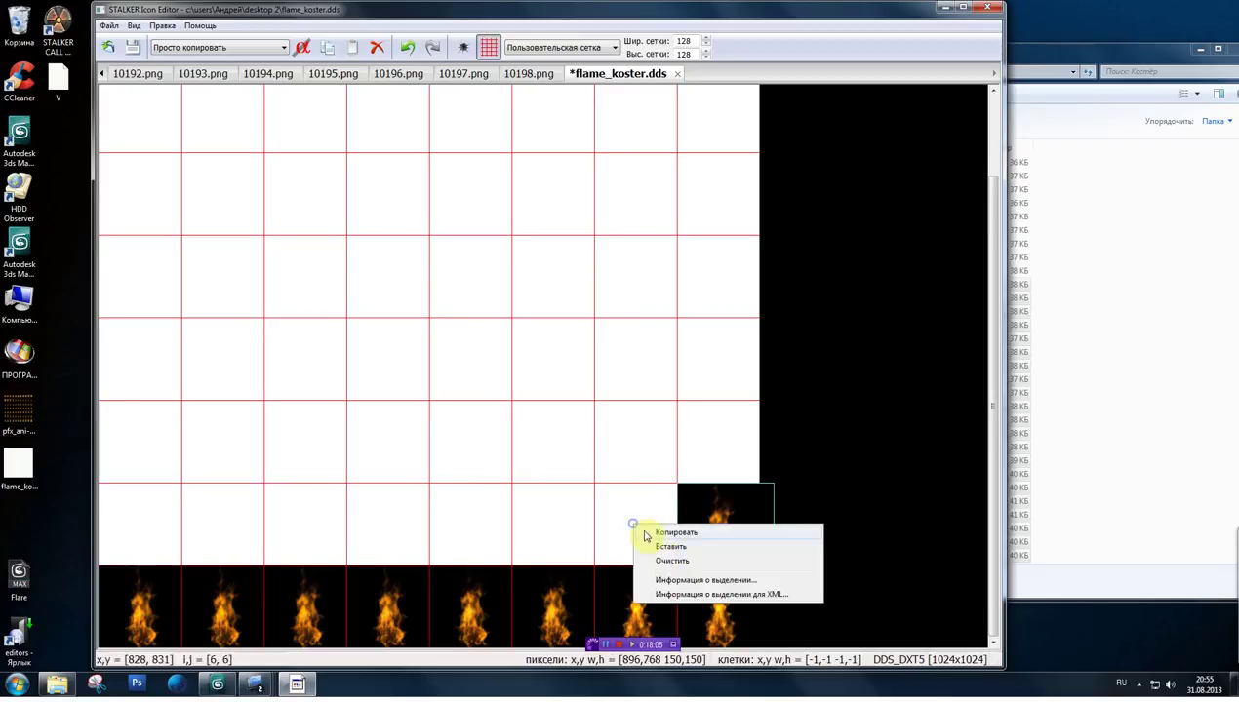
pyautogui.click(663, 547)
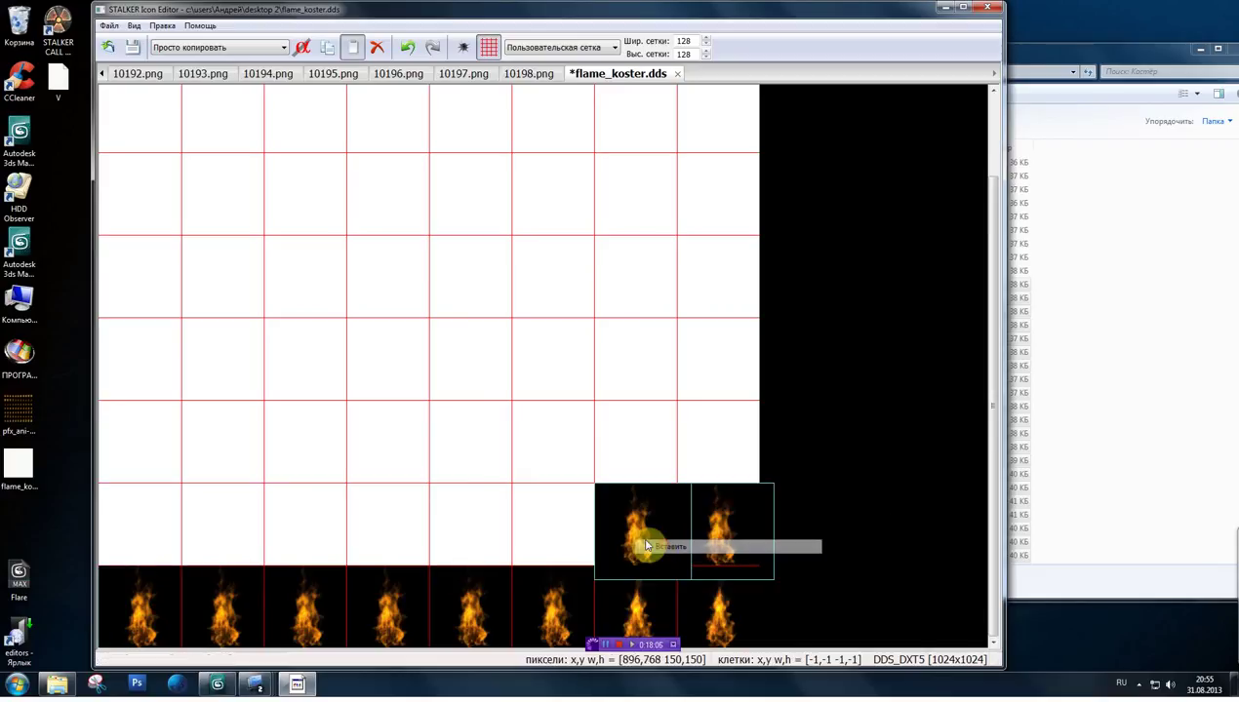
pyautogui.rightClick(552, 526)
pyautogui.click(578, 554)
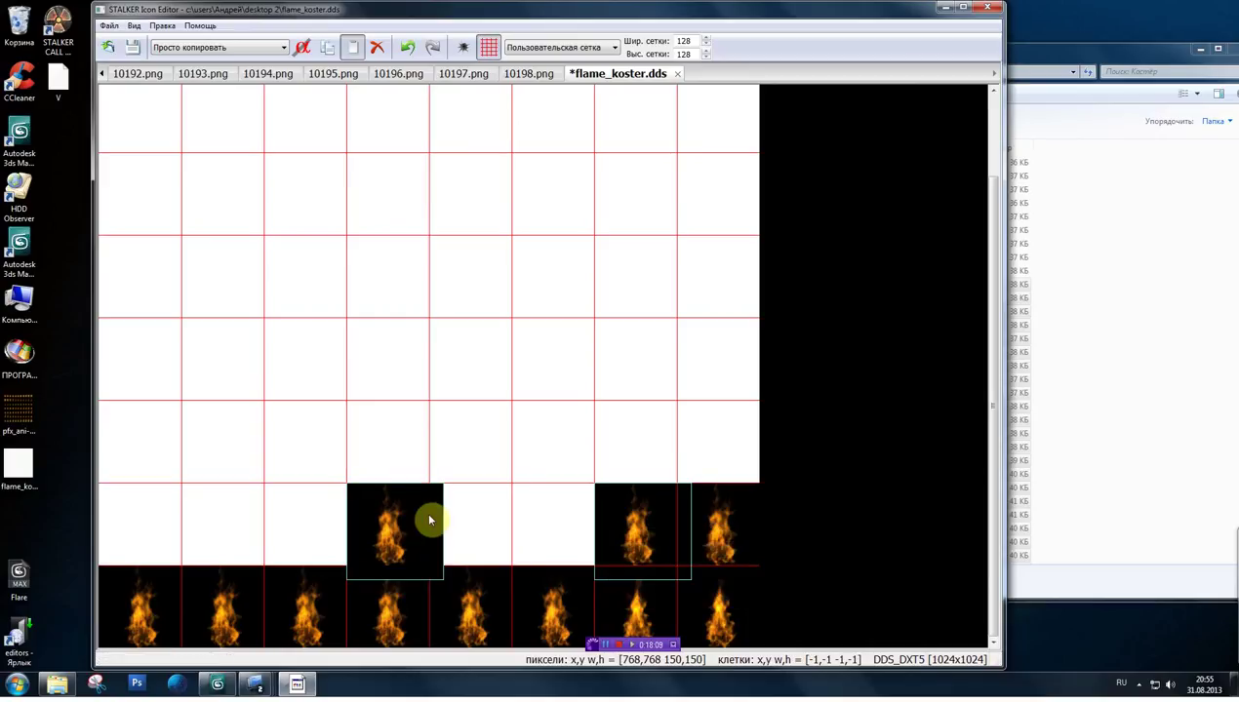
pyautogui.rightClick(454, 535)
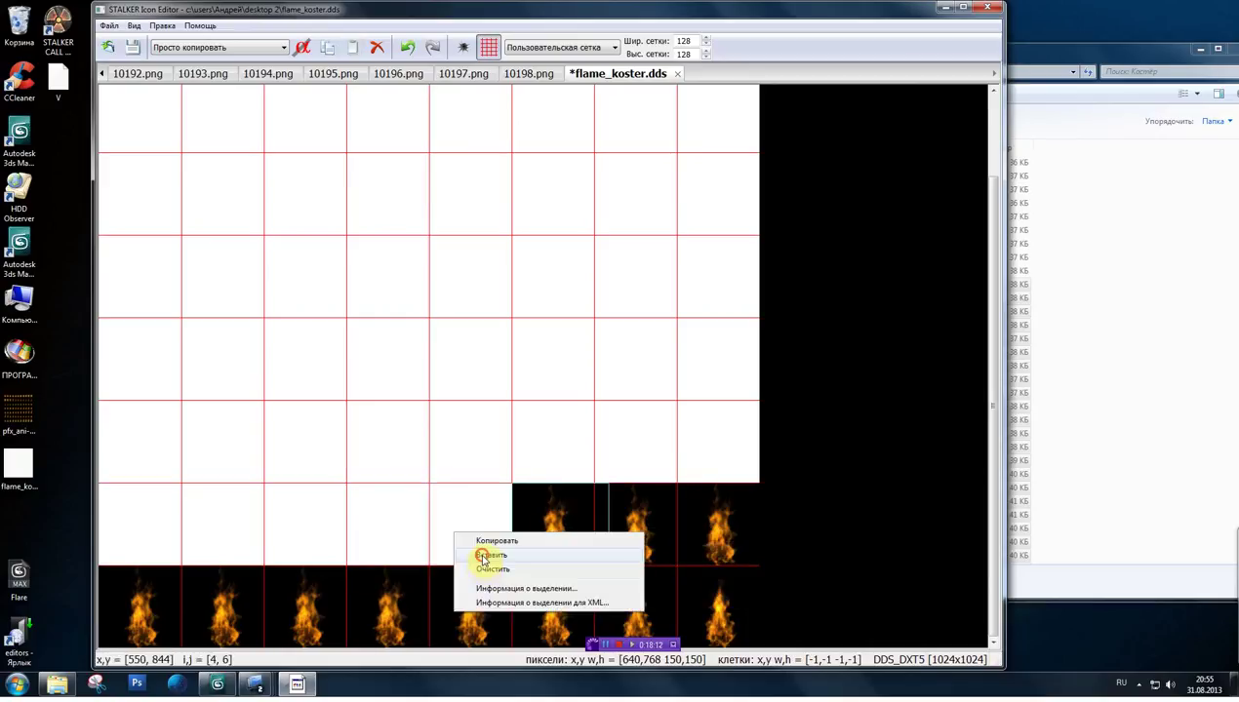
pyautogui.click(482, 556)
pyautogui.rightClick(384, 514)
pyautogui.click(402, 539)
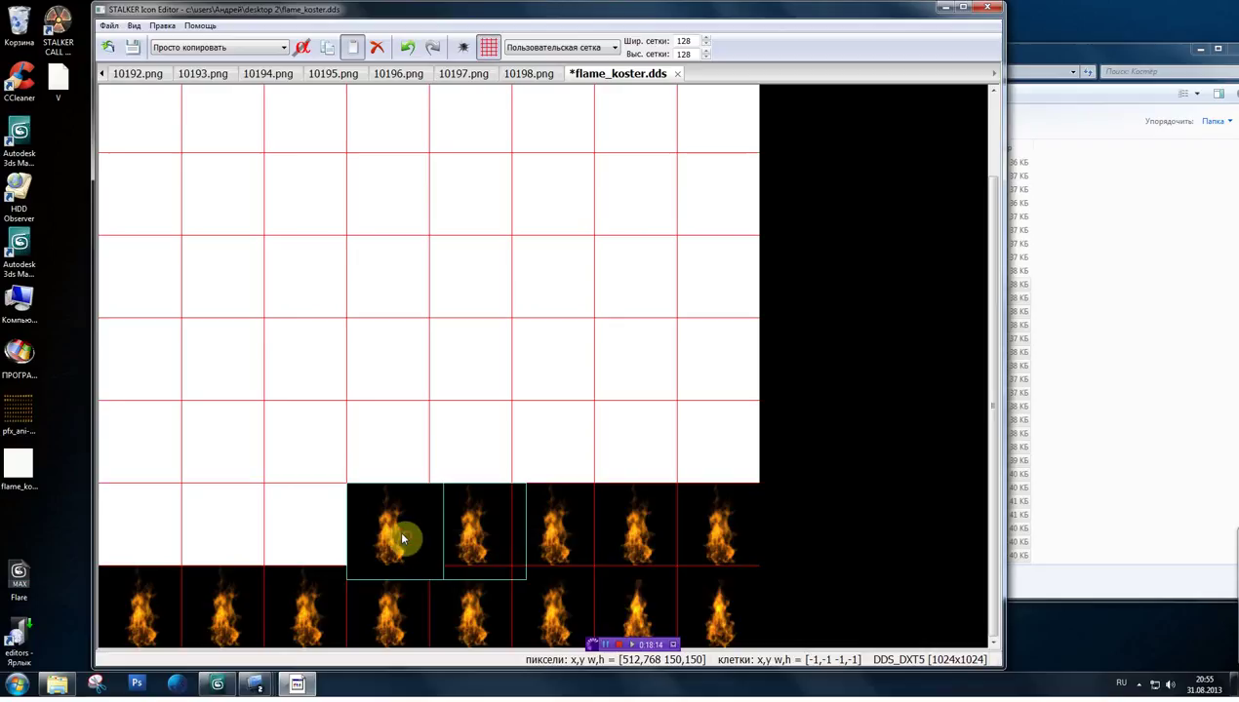
pyautogui.rightClick(325, 514)
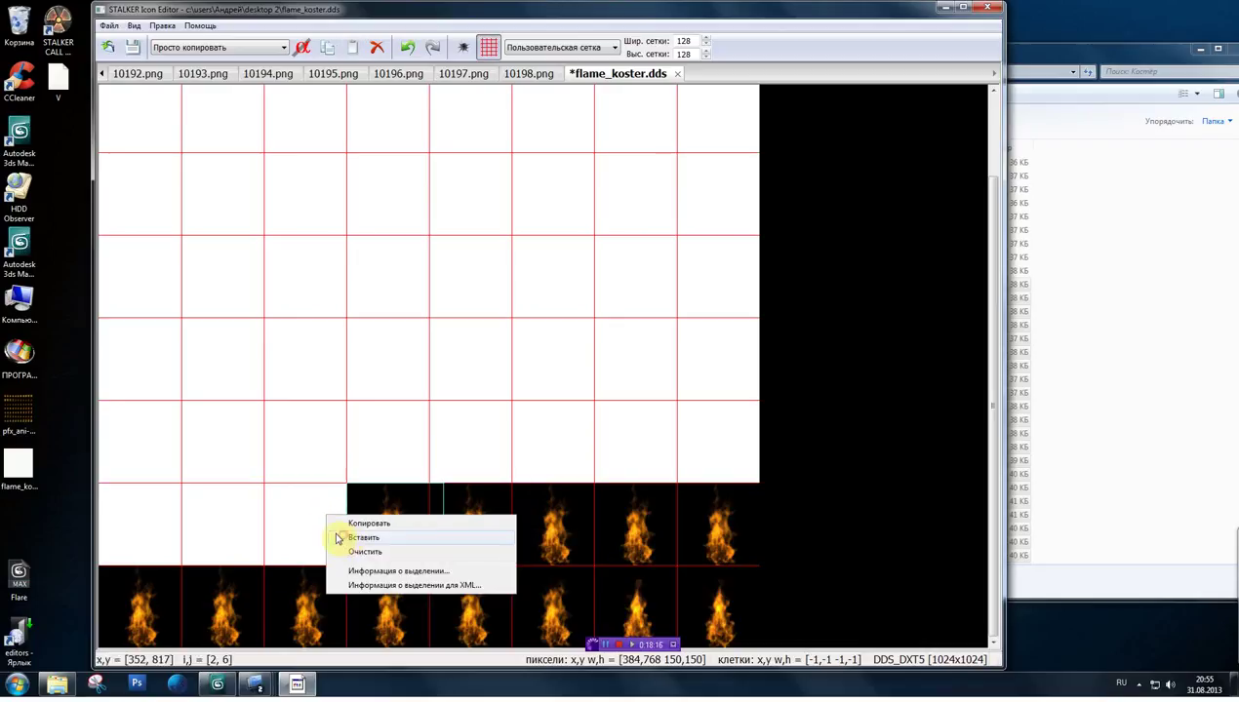
pyautogui.click(338, 537)
pyautogui.rightClick(191, 518)
pyautogui.click(221, 539)
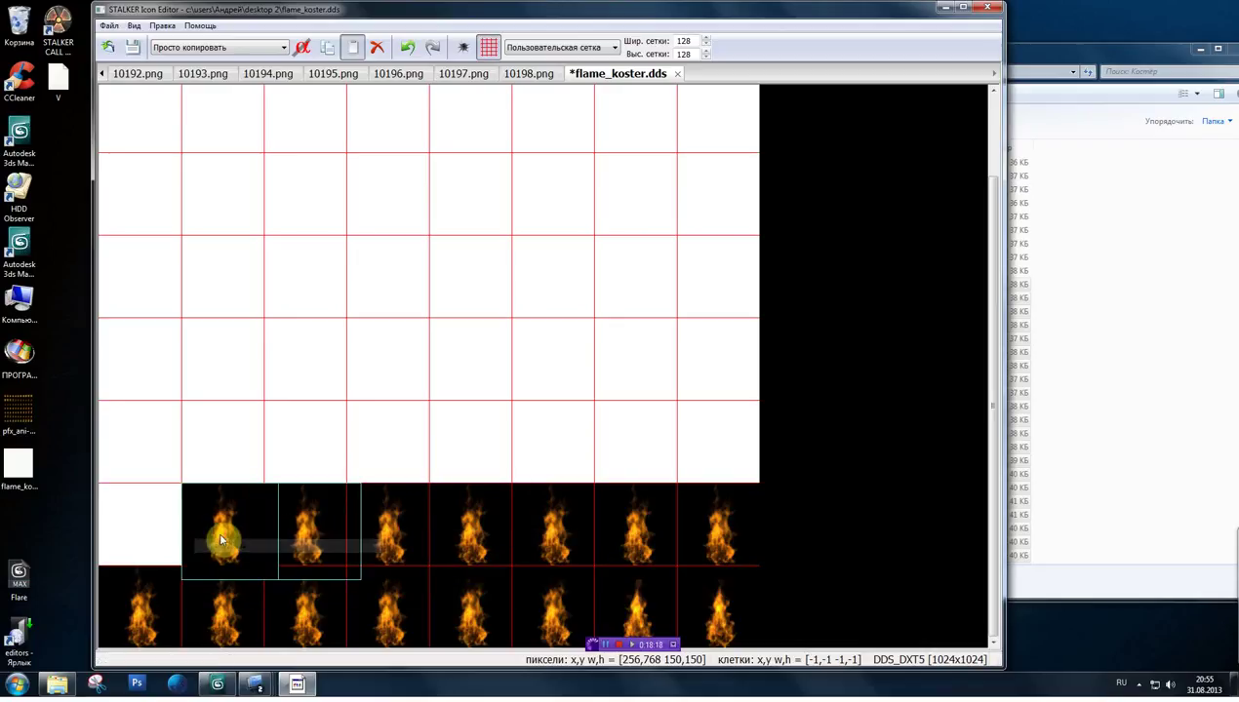
pyautogui.rightClick(107, 517)
pyautogui.click(144, 539)
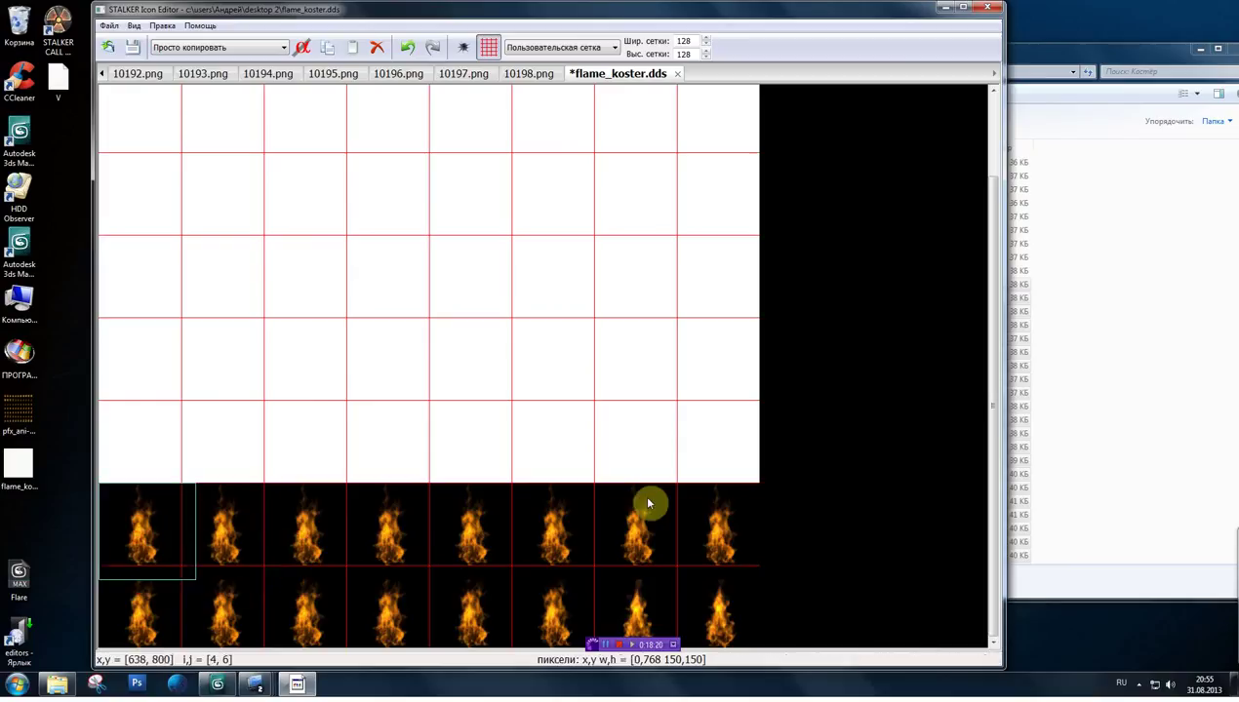
# - Fill the next row up with flame copies, then paste one into the fourth row's rightmost cell
pyautogui.rightClick(723, 444)
pyautogui.click(741, 463)
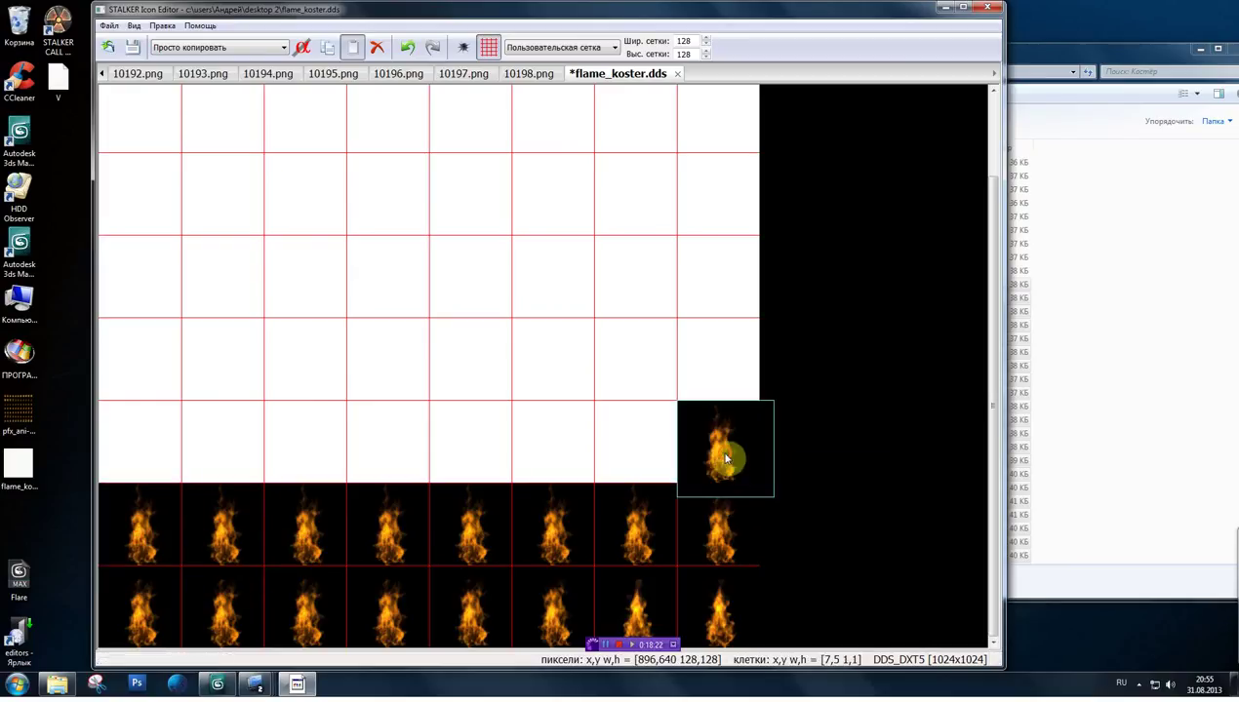
pyautogui.rightClick(636, 451)
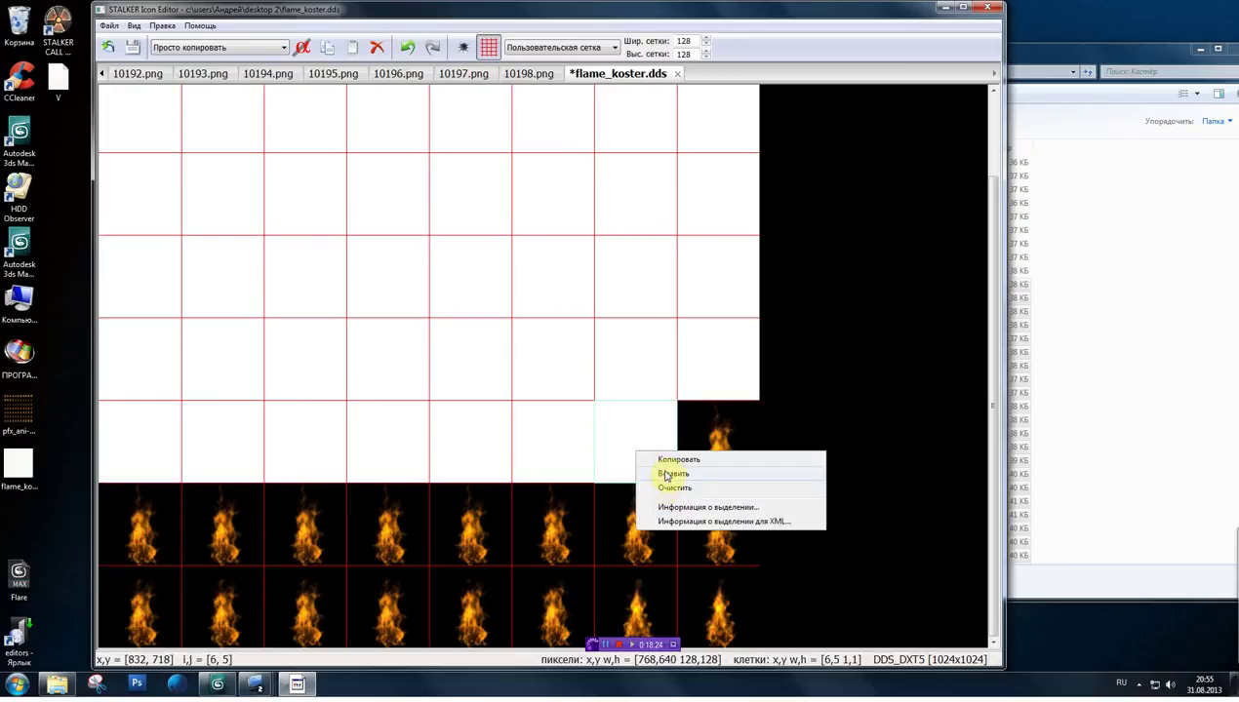
pyautogui.click(667, 474)
pyautogui.rightClick(547, 450)
pyautogui.rightClick(547, 450)
pyautogui.click(578, 473)
pyautogui.rightClick(541, 444)
pyautogui.click(568, 472)
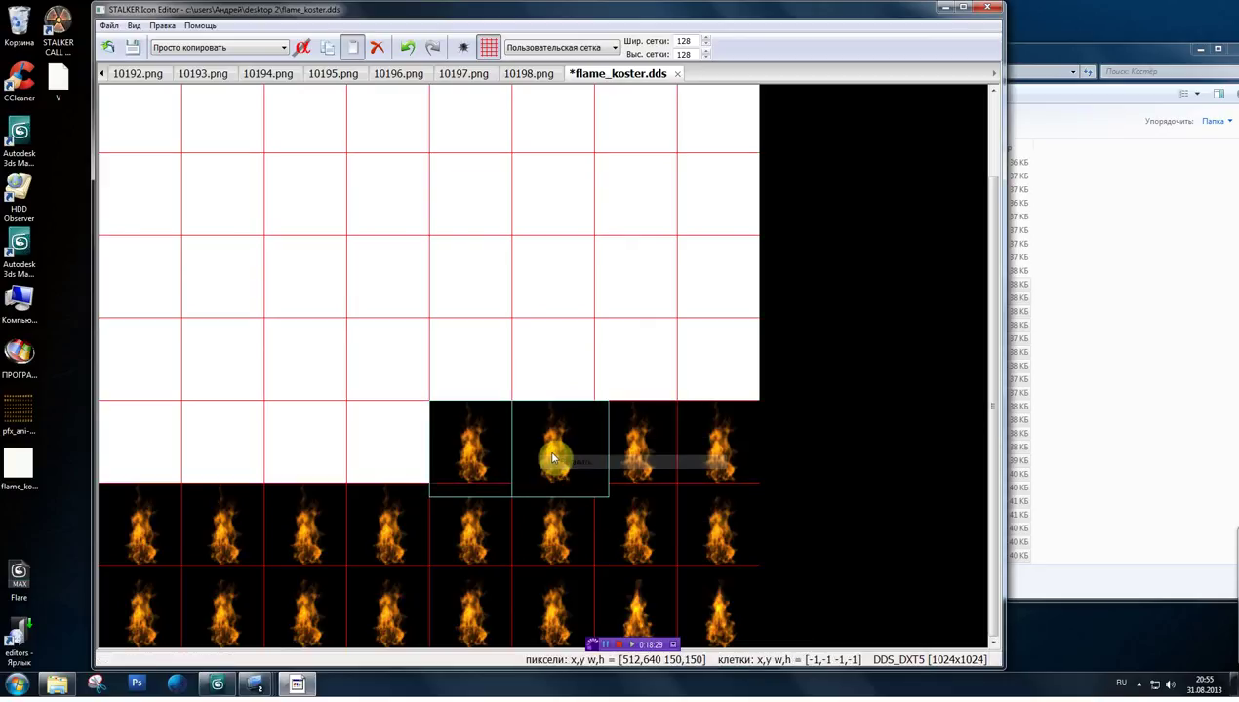
pyautogui.rightClick(395, 439)
pyautogui.click(421, 466)
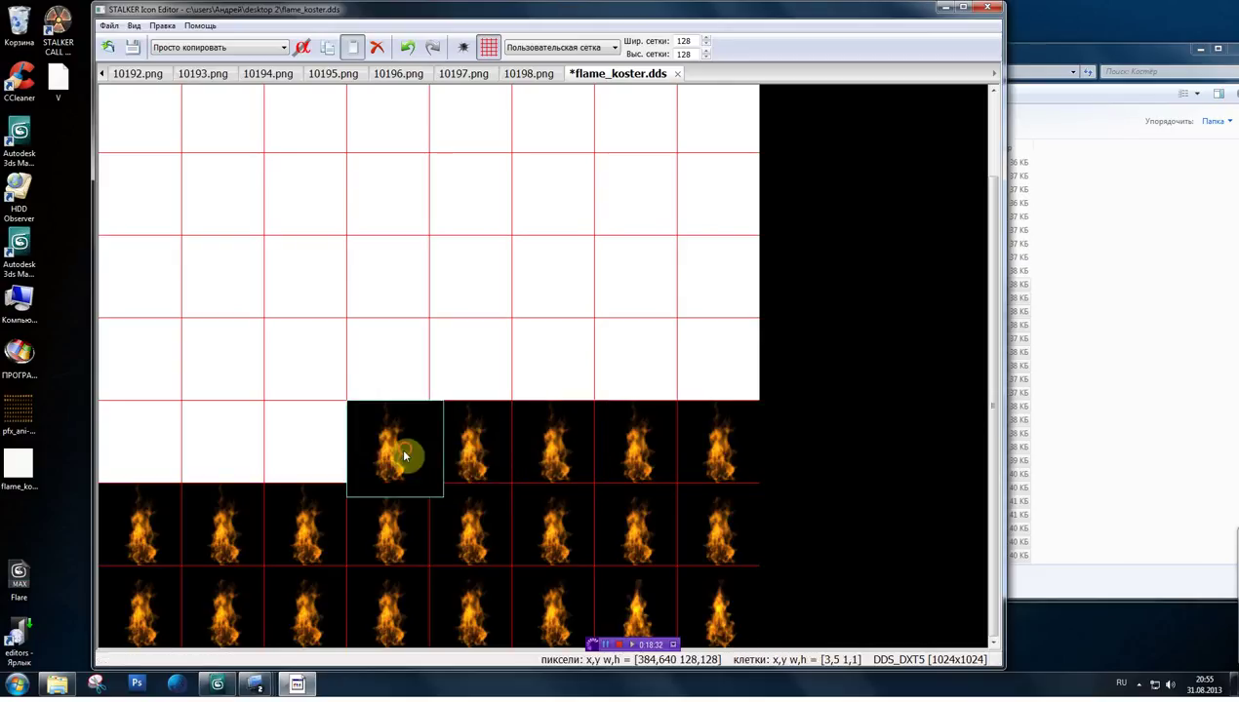
pyautogui.rightClick(291, 441)
pyautogui.click(317, 464)
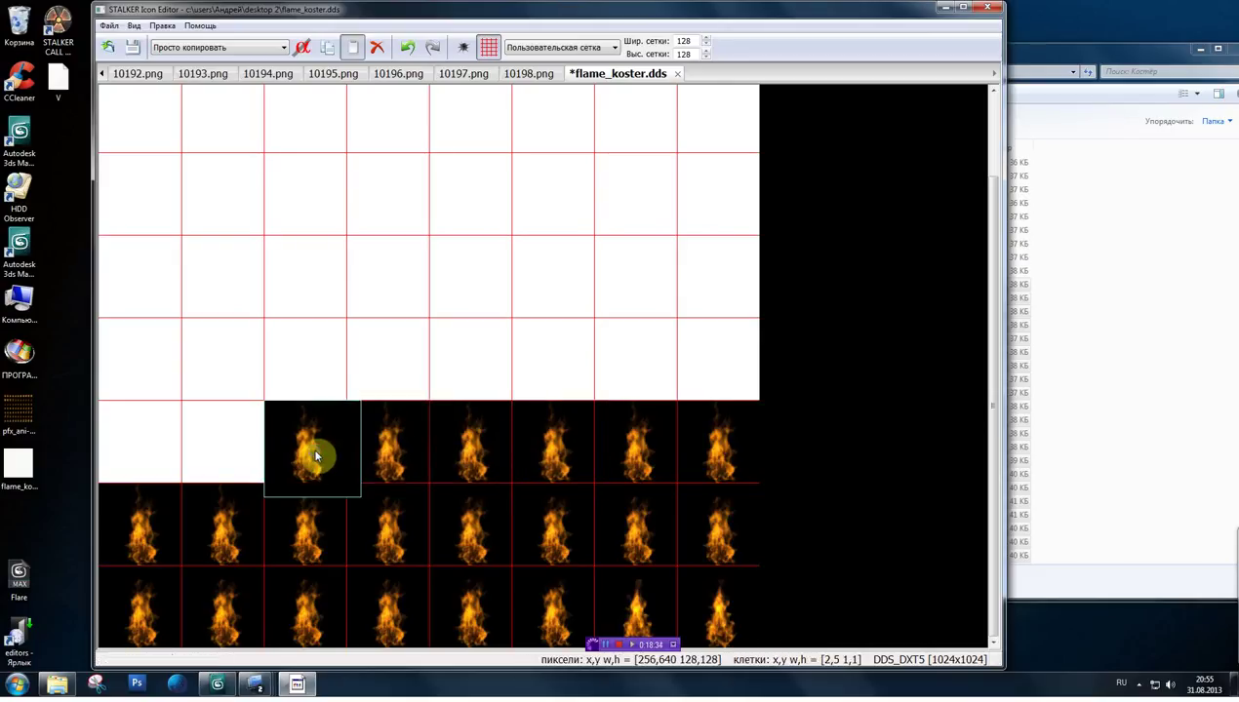
pyautogui.rightClick(227, 443)
pyautogui.click(252, 466)
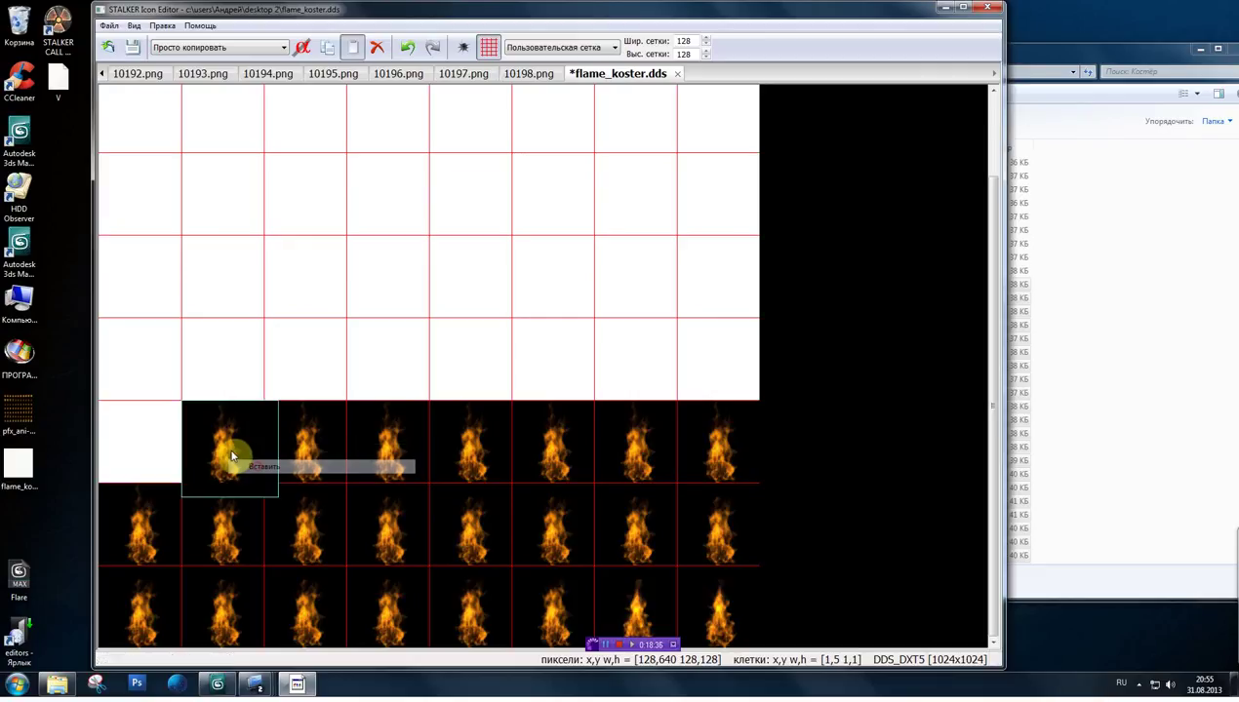
pyautogui.rightClick(158, 439)
pyautogui.click(186, 466)
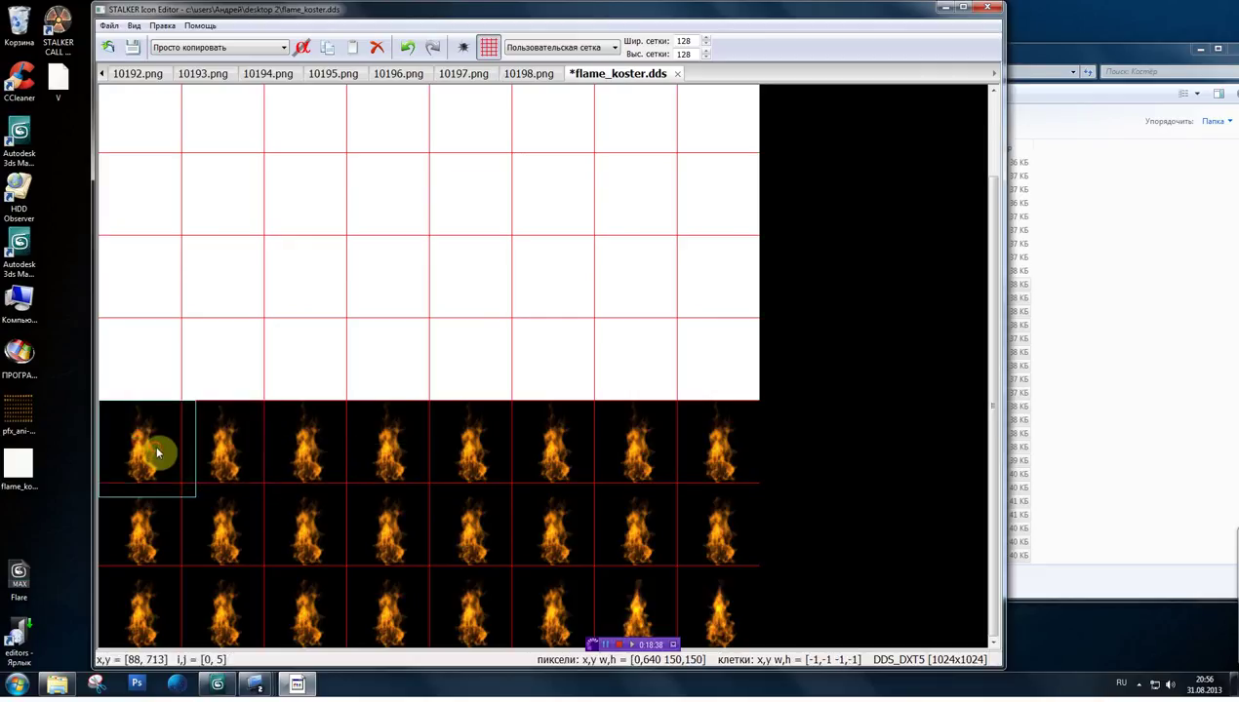
pyautogui.rightClick(739, 374)
pyautogui.click(753, 394)
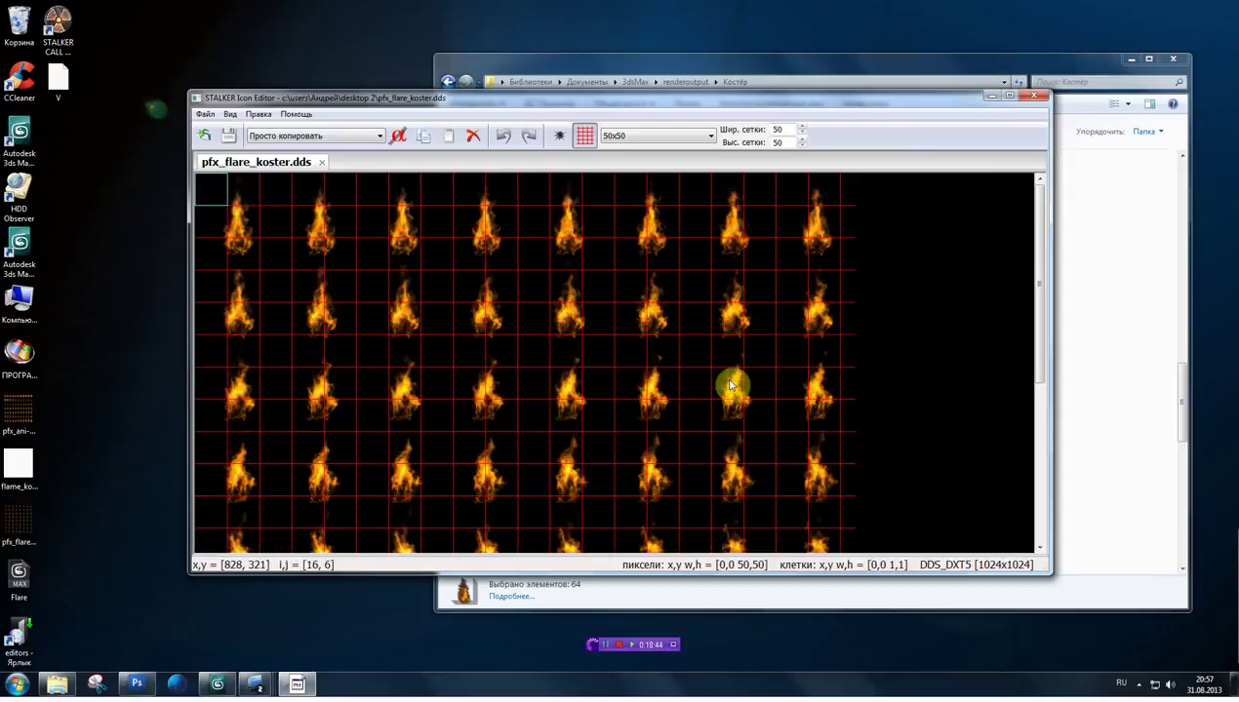
# - Maximize the Icon Editor so the pfx_flare_koster.dds atlas fills the screen, toggling the grid off and on
pyautogui.click(1011, 96)
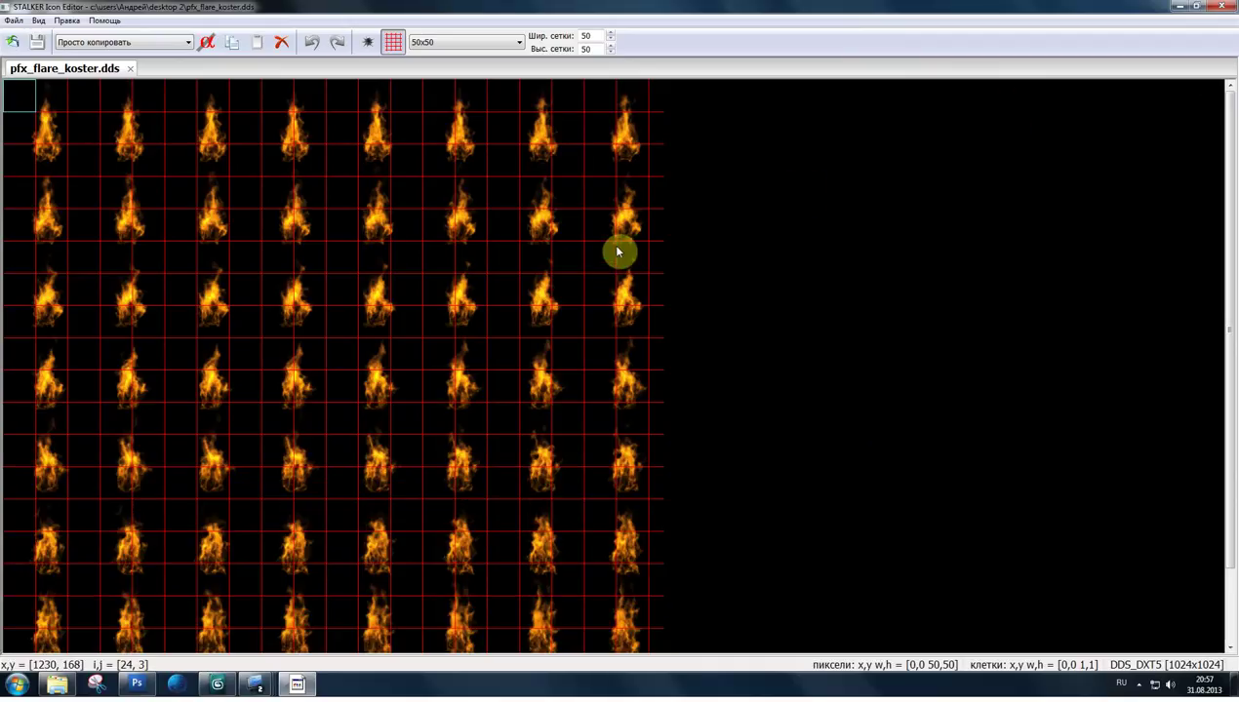
pyautogui.moveTo(1226, 409); pyautogui.dragTo(1214, 544)
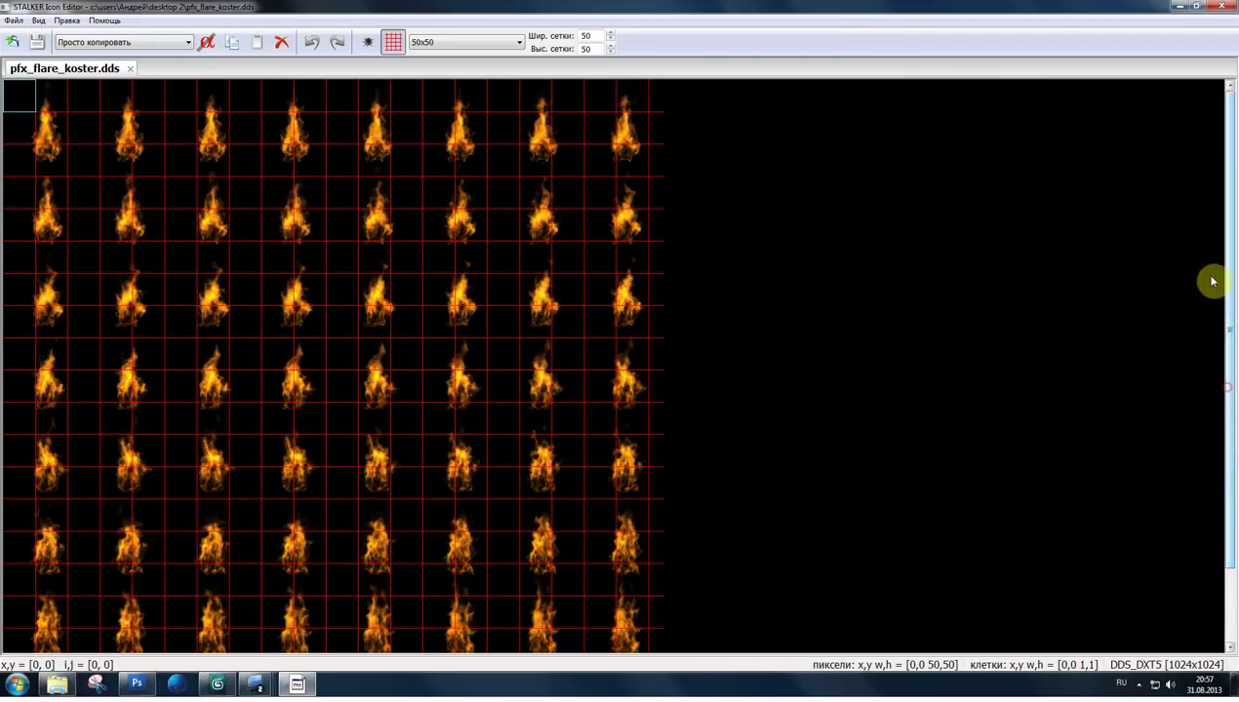
pyautogui.click(395, 46)
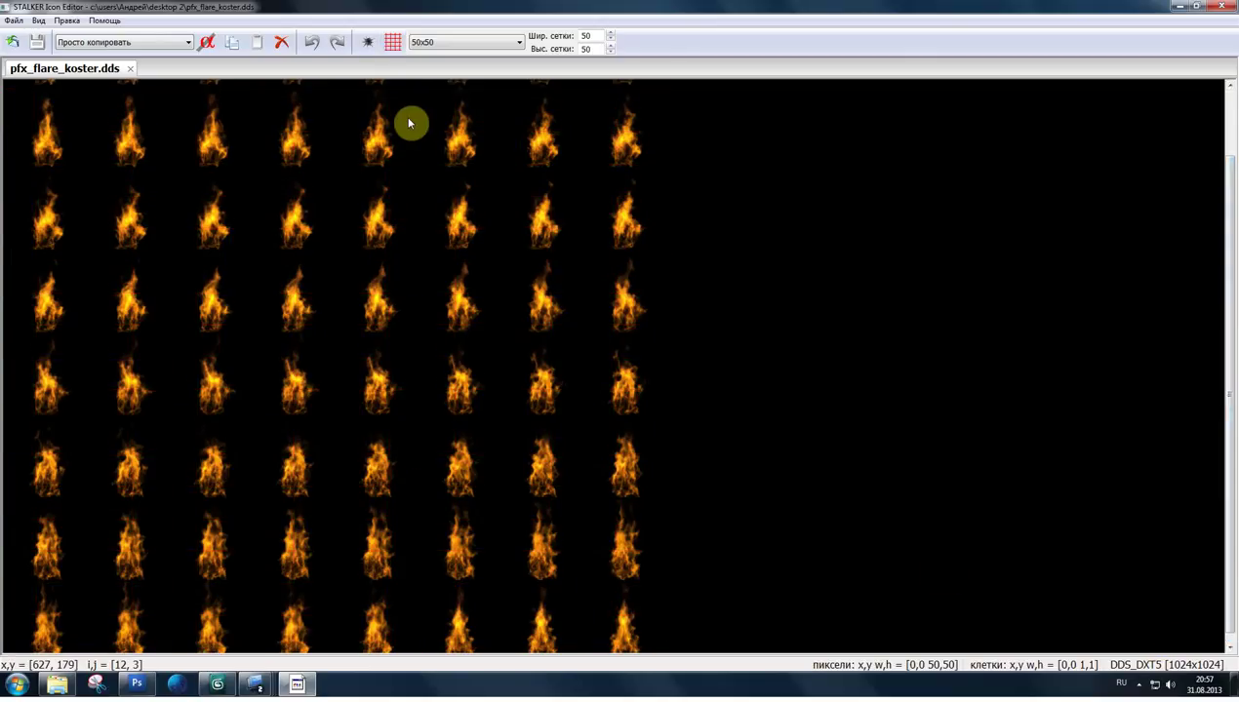
pyautogui.click(391, 46)
# - Switch between alpha-channel and colour views to check the flames, ending in colour with the grid shown
pyautogui.click(369, 42)
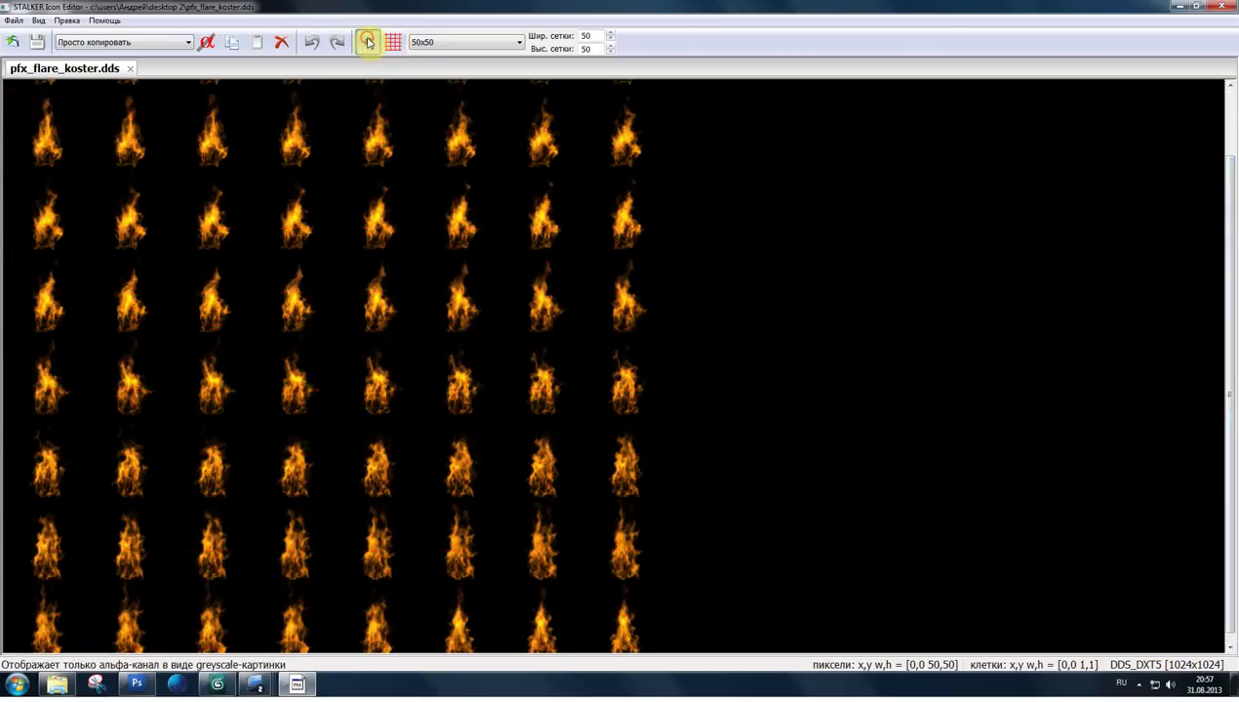
pyautogui.click(368, 42)
pyautogui.click(394, 44)
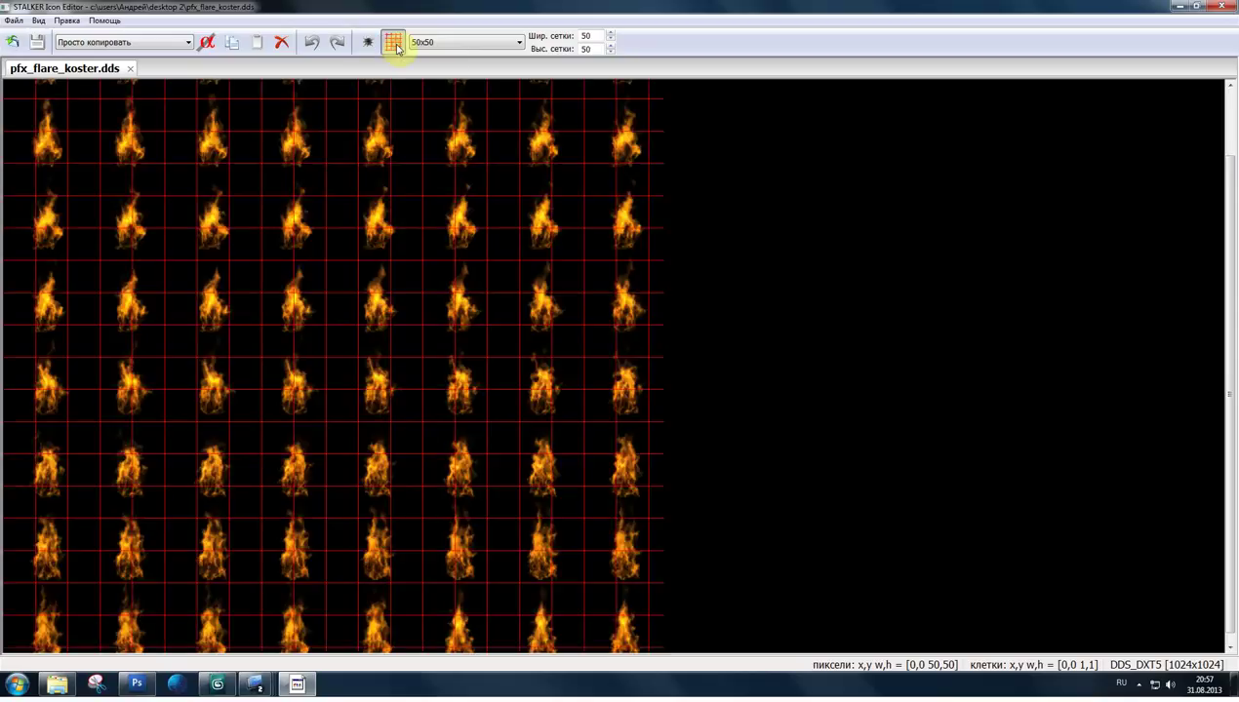
pyautogui.click(395, 45)
pyautogui.click(369, 44)
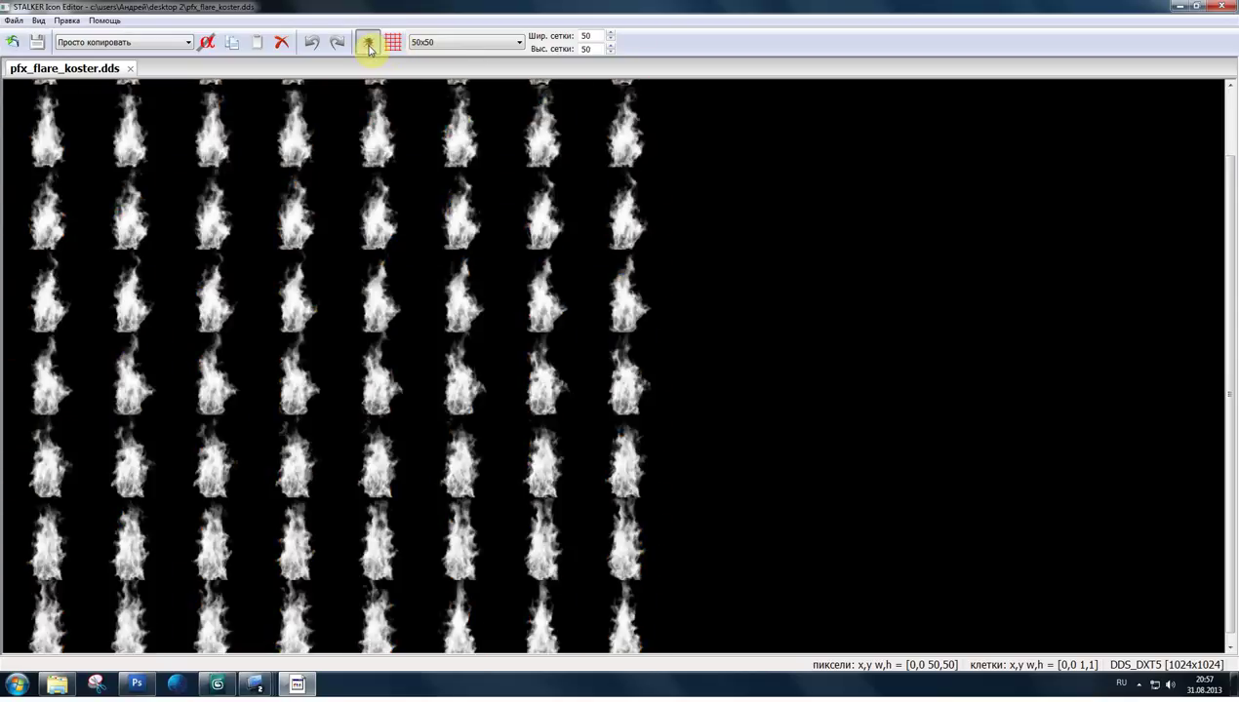
pyautogui.click(370, 46)
pyautogui.click(389, 46)
pyautogui.click(390, 44)
pyautogui.click(370, 46)
pyautogui.click(372, 46)
pyautogui.click(392, 43)
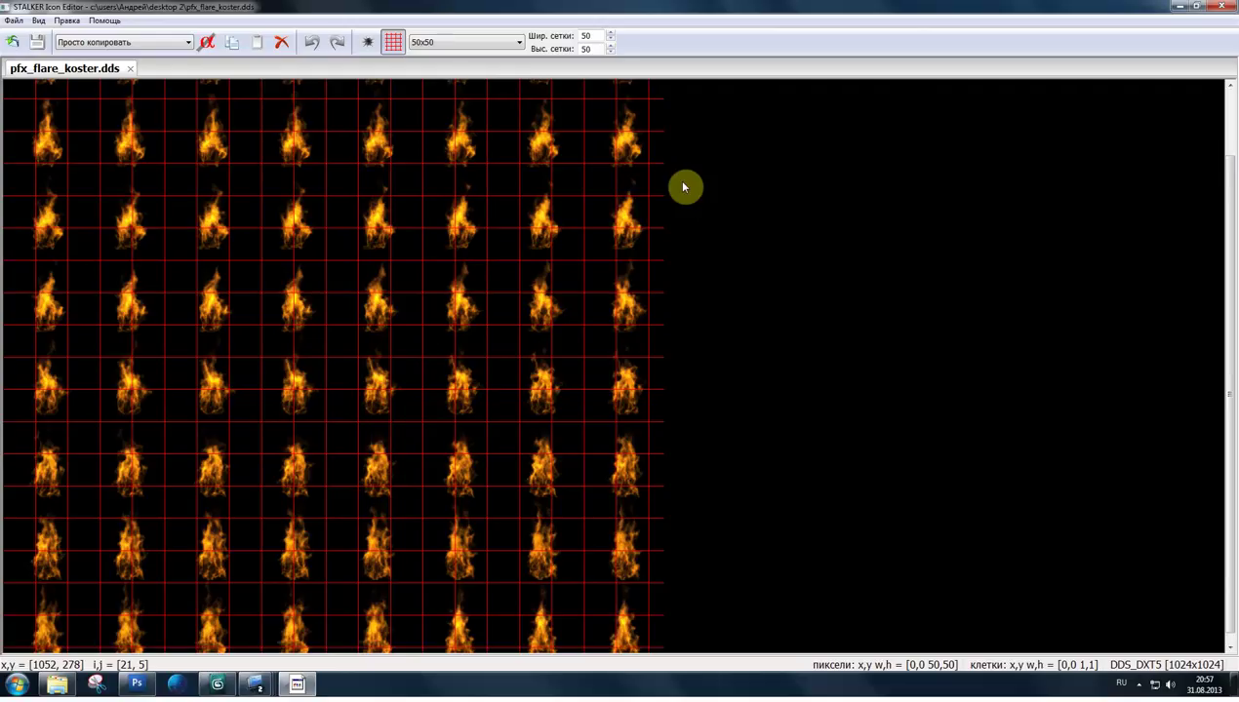
# - Save the atlas over the existing pfx_flare_koster.dds, then close the Icon Editor
pyautogui.click(14, 22)
pyautogui.click(16, 21)
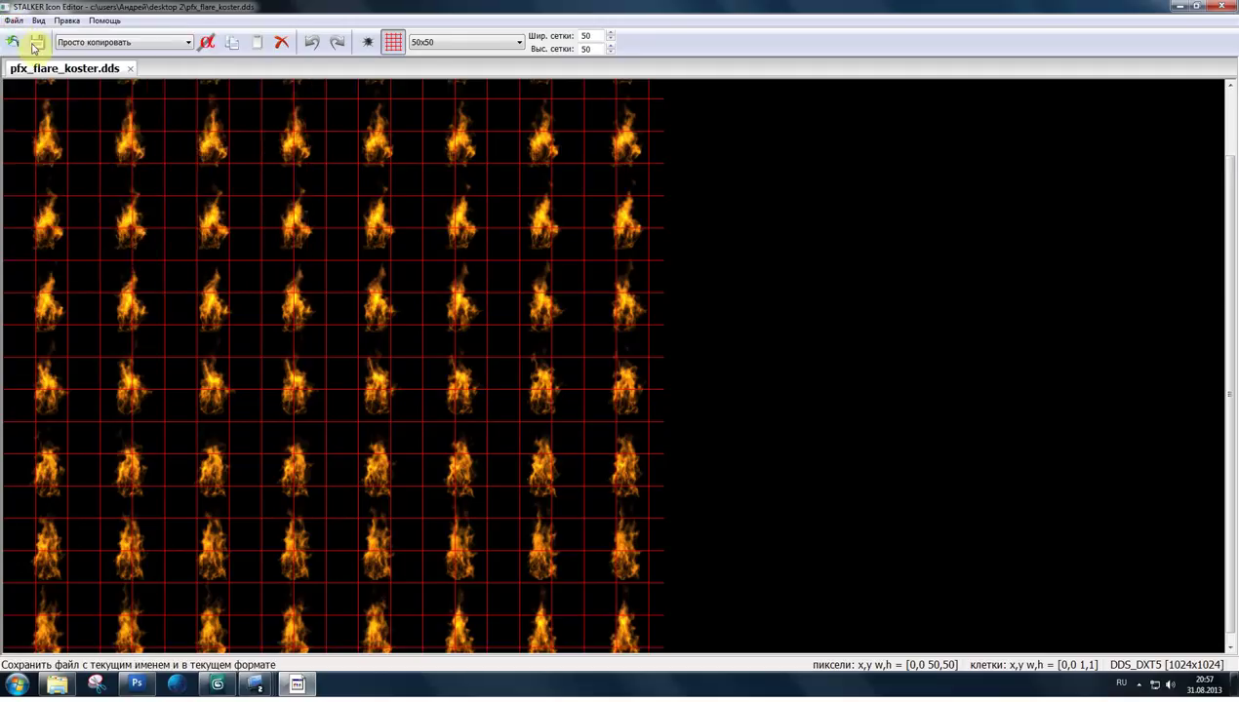
pyautogui.click(14, 20)
pyautogui.click(43, 97)
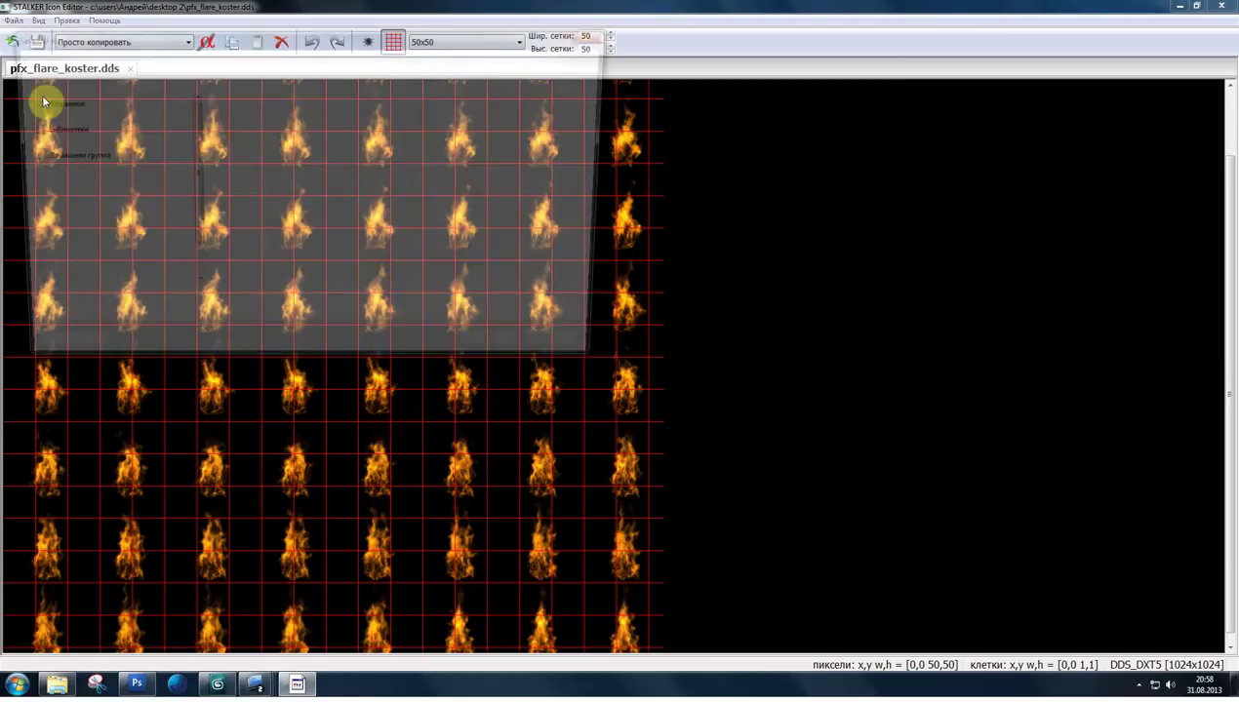
pyautogui.click(510, 355)
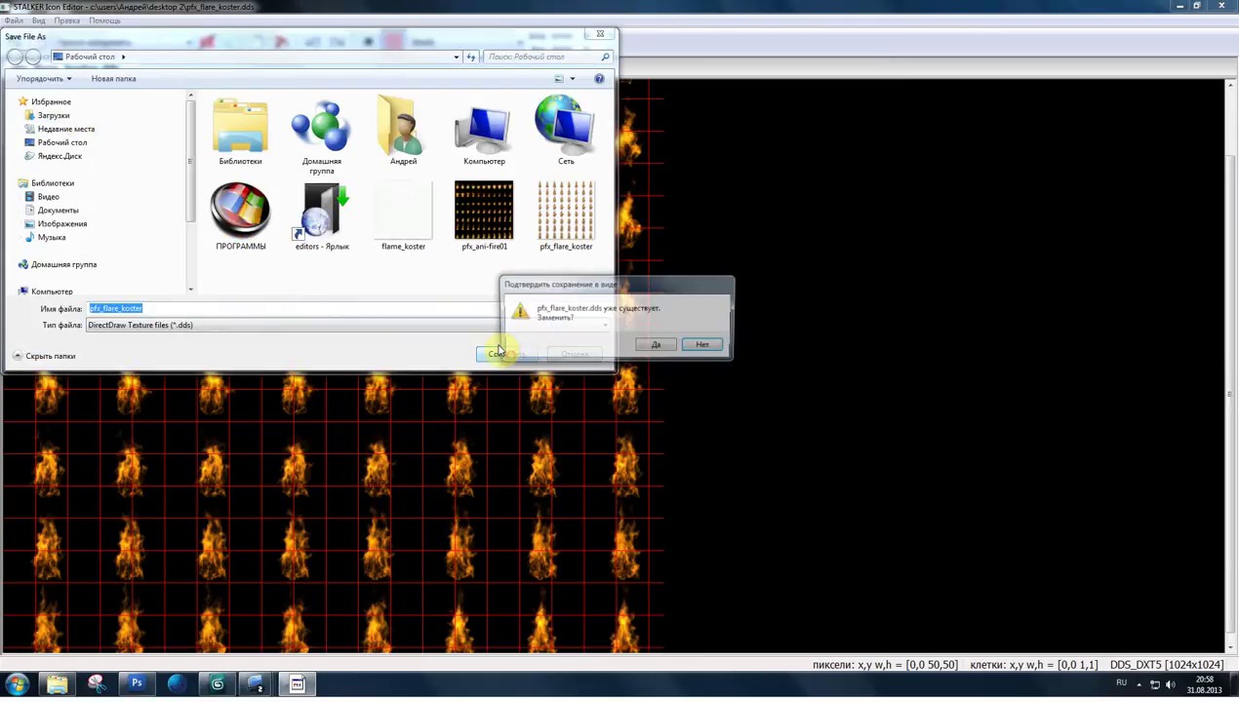
pyautogui.click(652, 347)
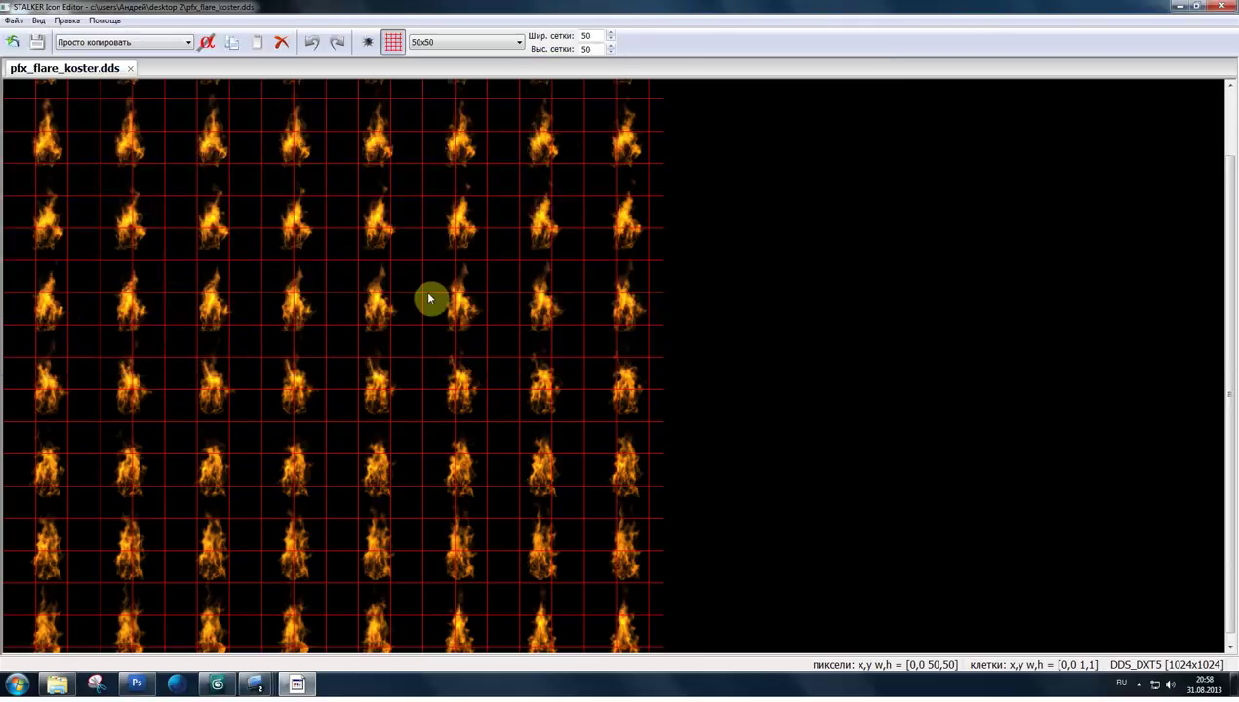
pyautogui.click(1222, 14)
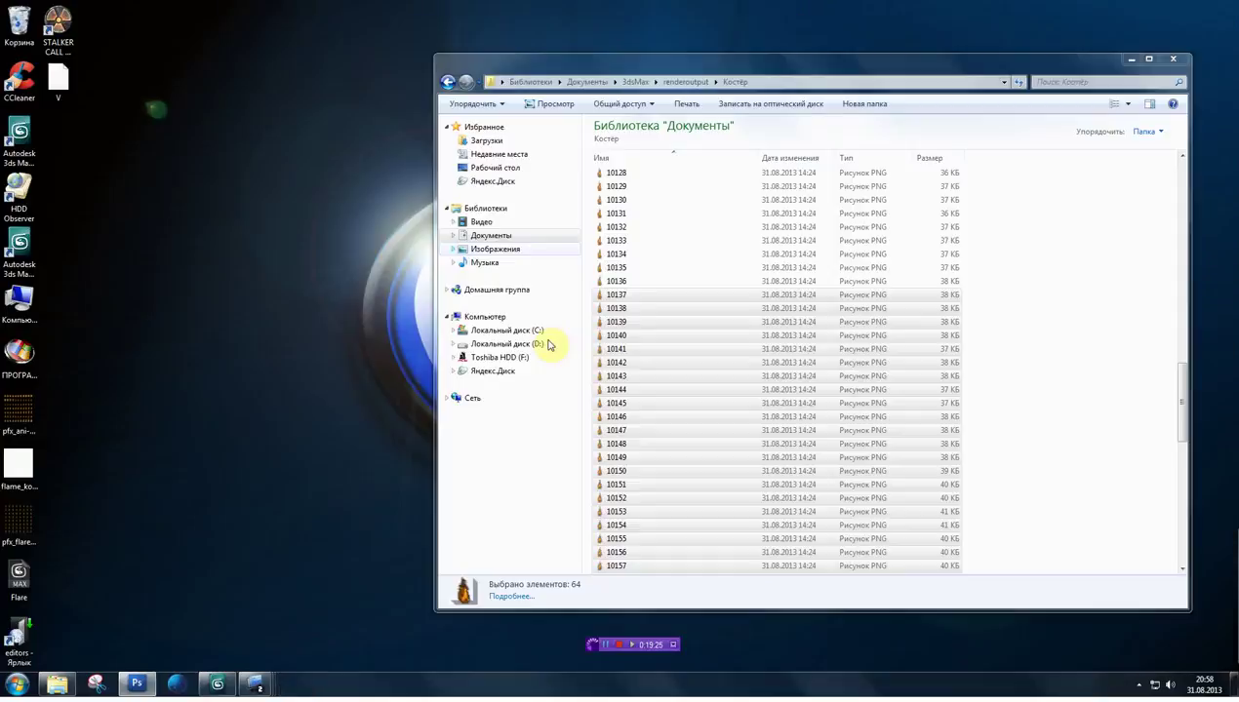
# - Open pfx_flare_koster.dds in Photoshop by dragging it in, enlarge its window and close the Paths panel
pyautogui.click(137, 682)
pyautogui.moveTo(20, 535); pyautogui.dragTo(331, 434)
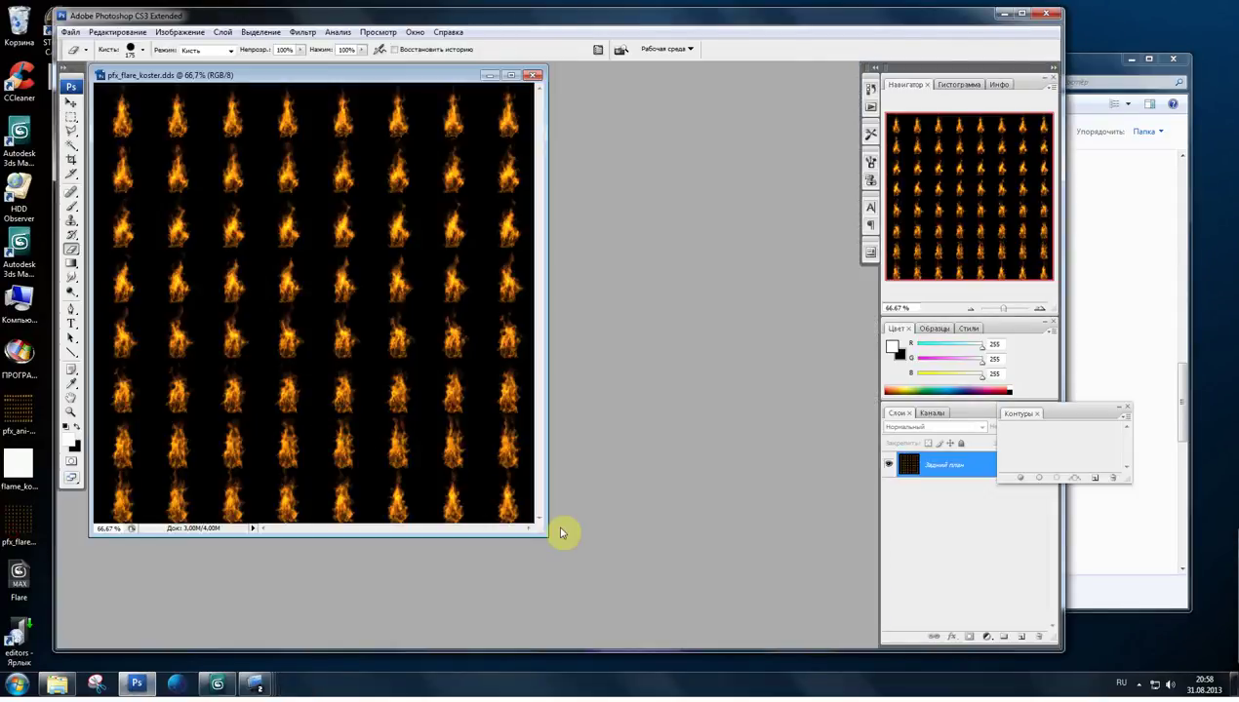
pyautogui.moveTo(542, 538); pyautogui.dragTo(747, 624)
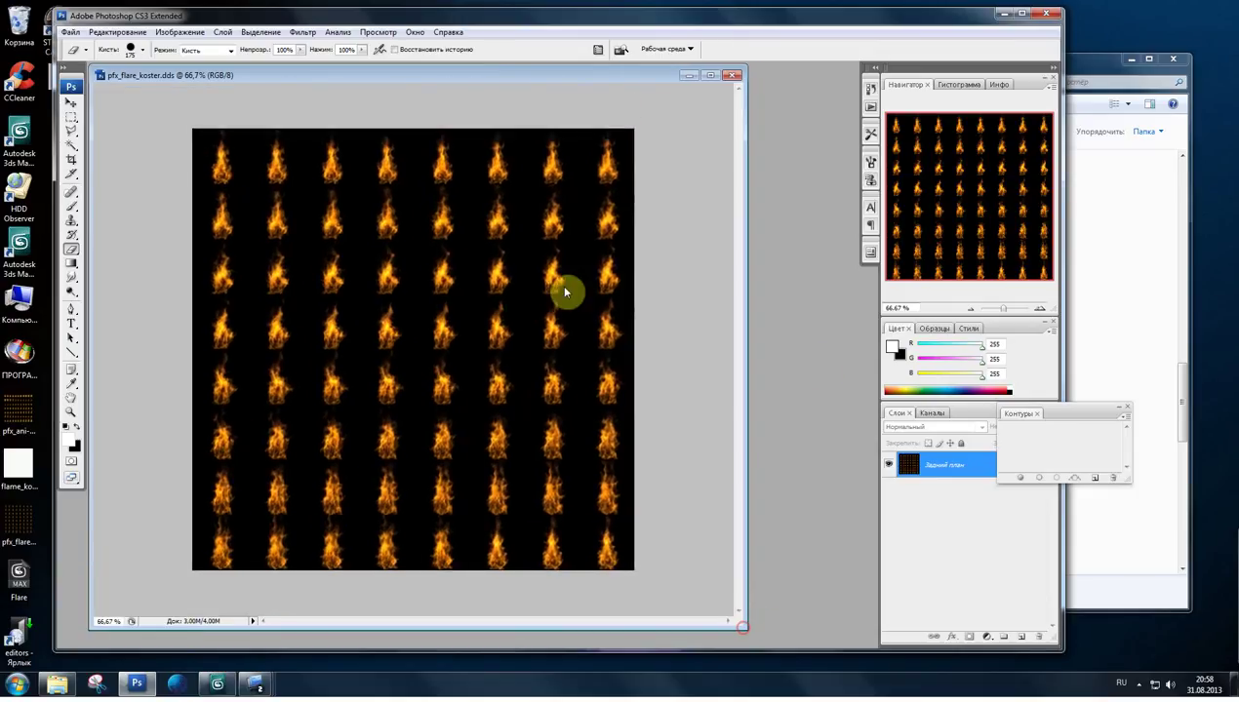
pyautogui.click(1131, 409)
pyautogui.click(1129, 410)
# - Erase the Alpha 1 channel entirely to white, then return to the RGB composite view
pyautogui.click(946, 413)
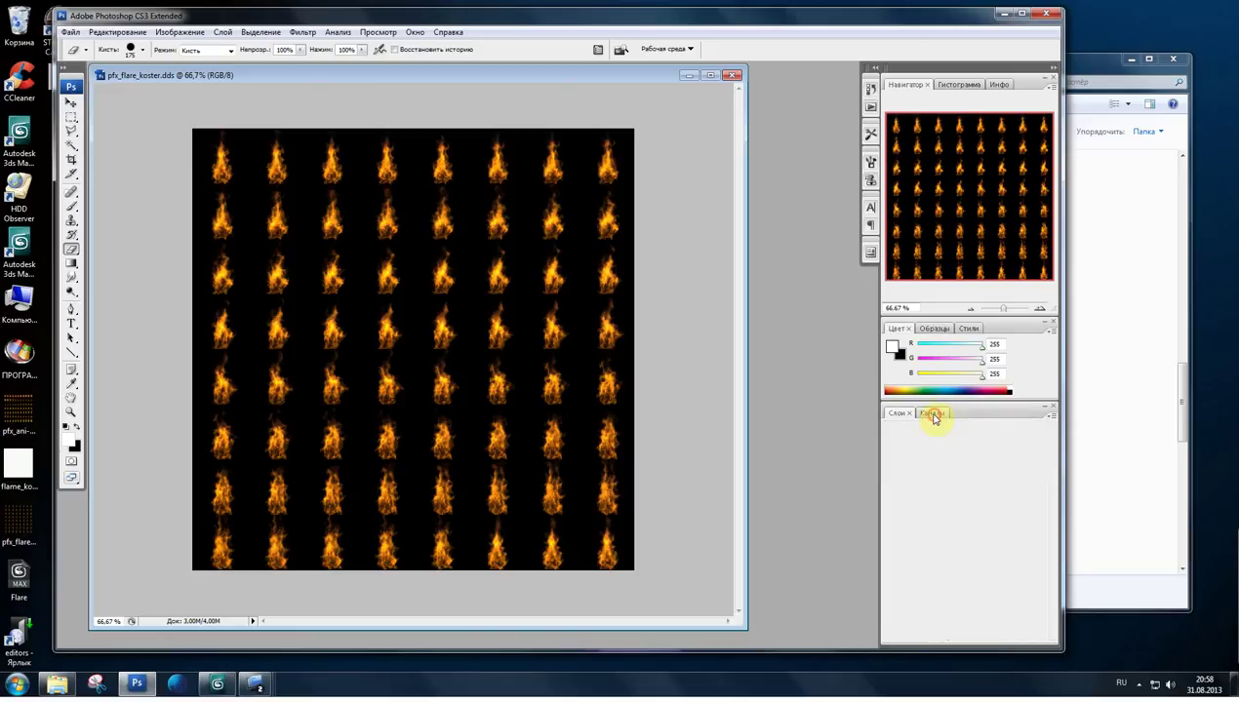
pyautogui.click(966, 527)
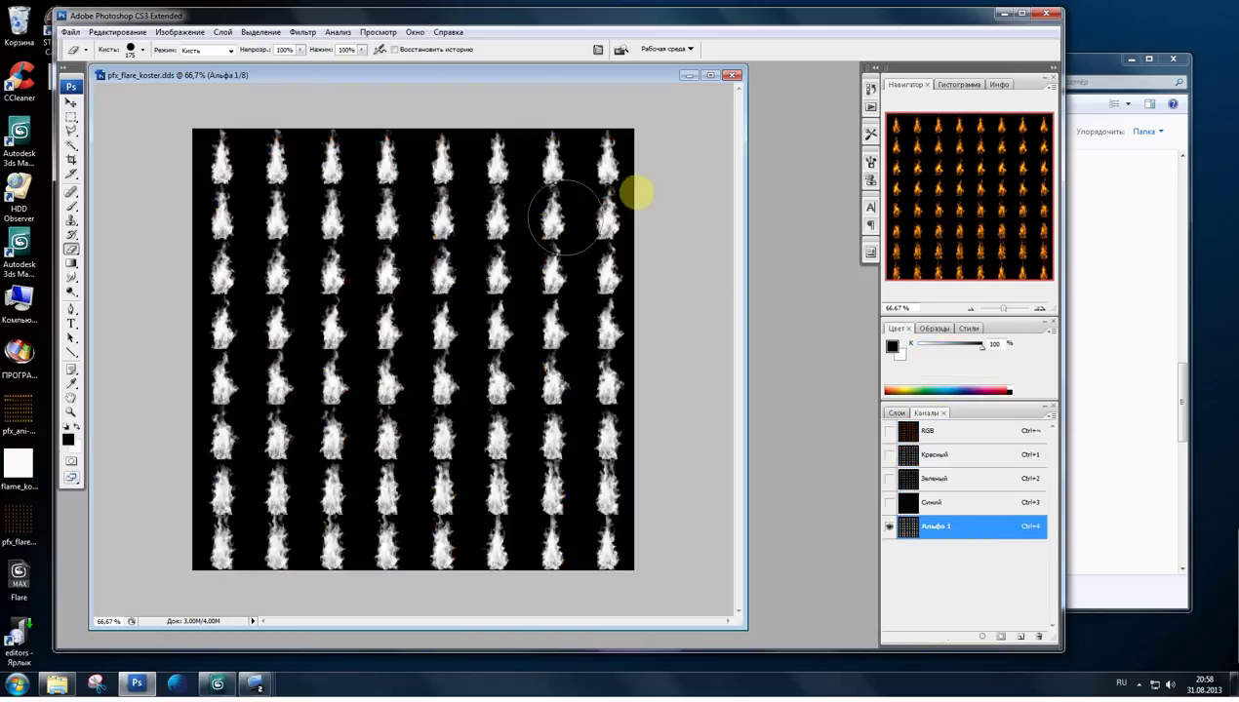
pyautogui.moveTo(658, 156)
pyautogui.mouseDown()
pyautogui.moveTo(409, 150)
pyautogui.moveTo(138, 182)
pyautogui.moveTo(699, 268)
pyautogui.moveTo(97, 287)
pyautogui.moveTo(692, 326)
pyautogui.moveTo(39, 443)
pyautogui.moveTo(590, 408)
pyautogui.moveTo(112, 515)
pyautogui.moveTo(702, 511)
pyautogui.moveTo(109, 563)
pyautogui.moveTo(665, 563)
pyautogui.mouseUp()
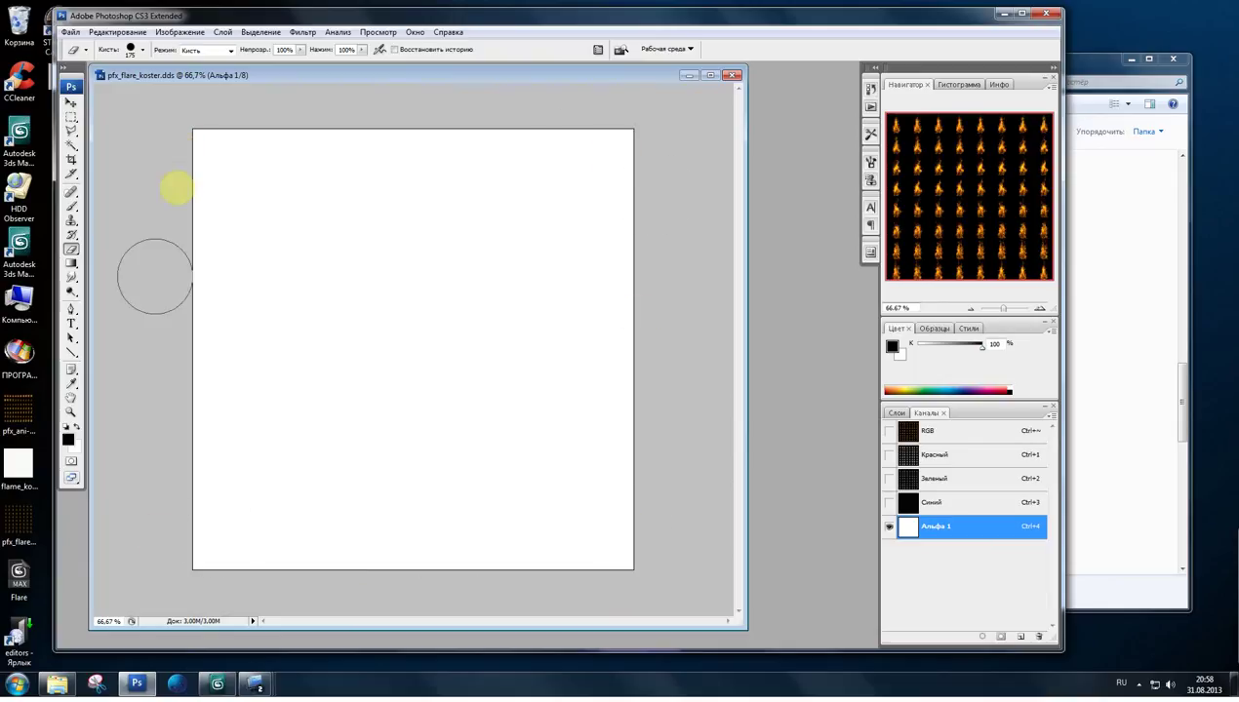
pyautogui.click(890, 431)
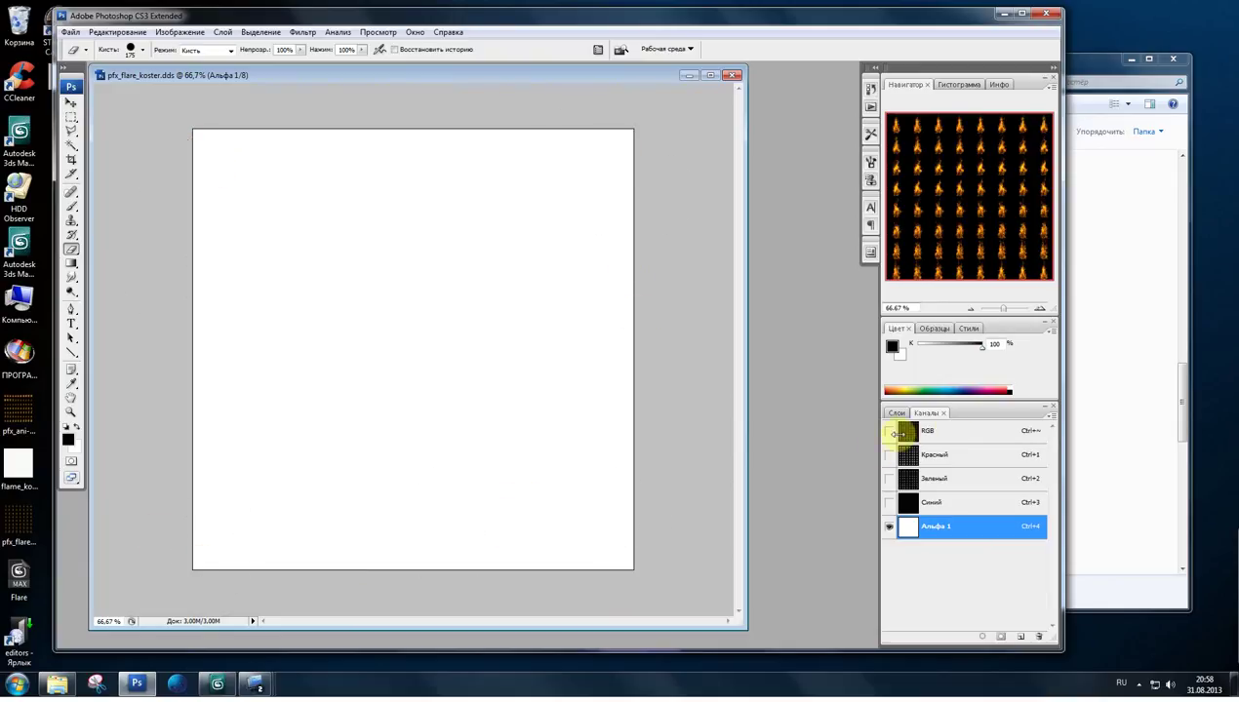
pyautogui.click(961, 436)
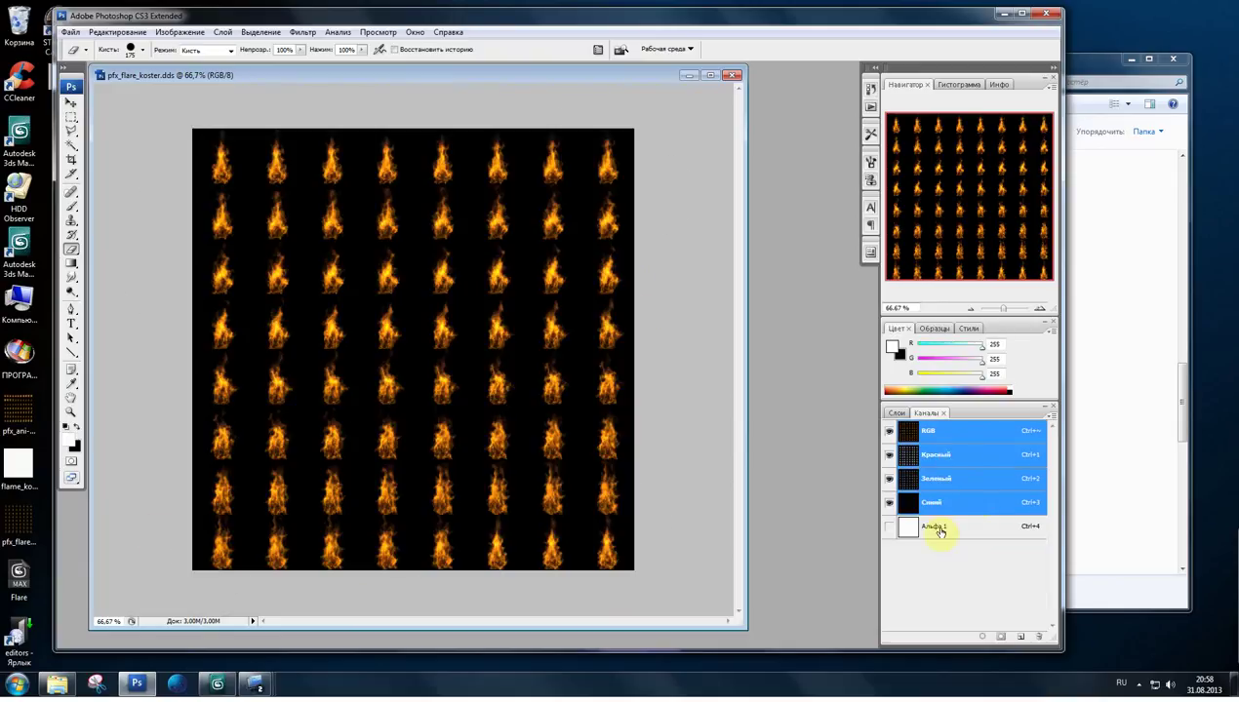
pyautogui.click(906, 414)
pyautogui.click(924, 413)
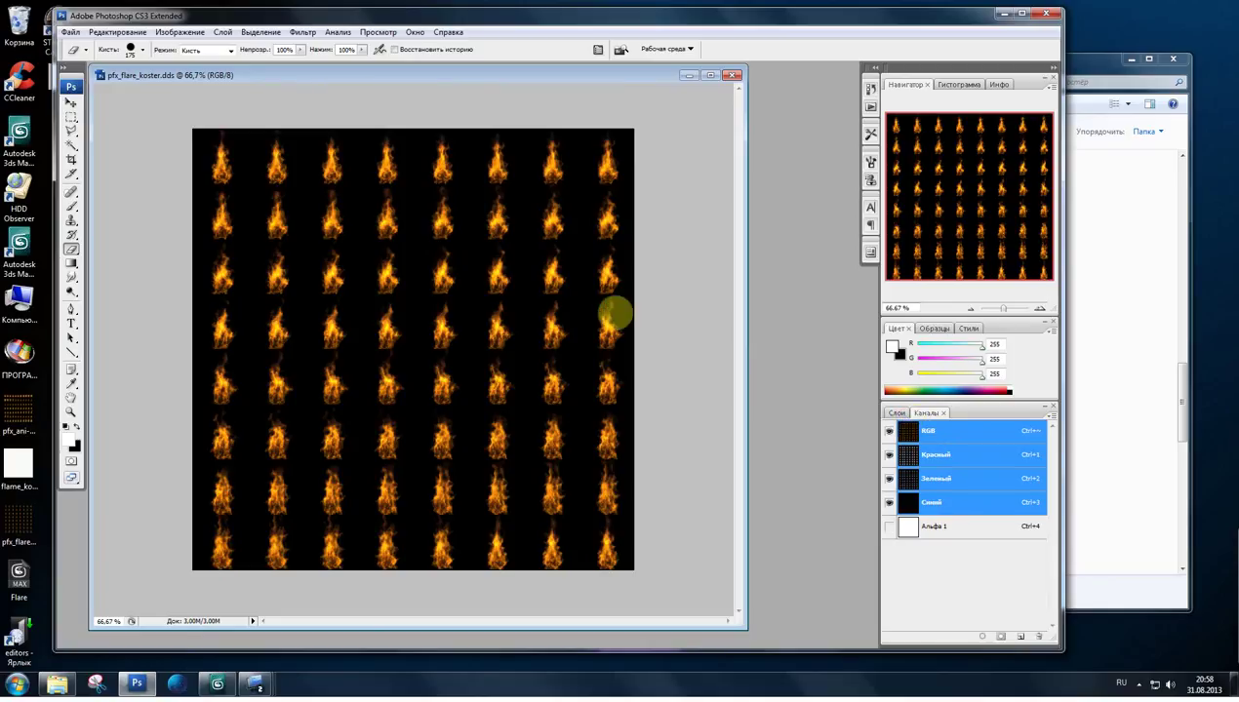
# - Save as 32-bit Targa pfx_flare_koster.tga in editors\import, then close the document and minimize Photoshop
pyautogui.hotkey('ctrl', 'shift', 's')
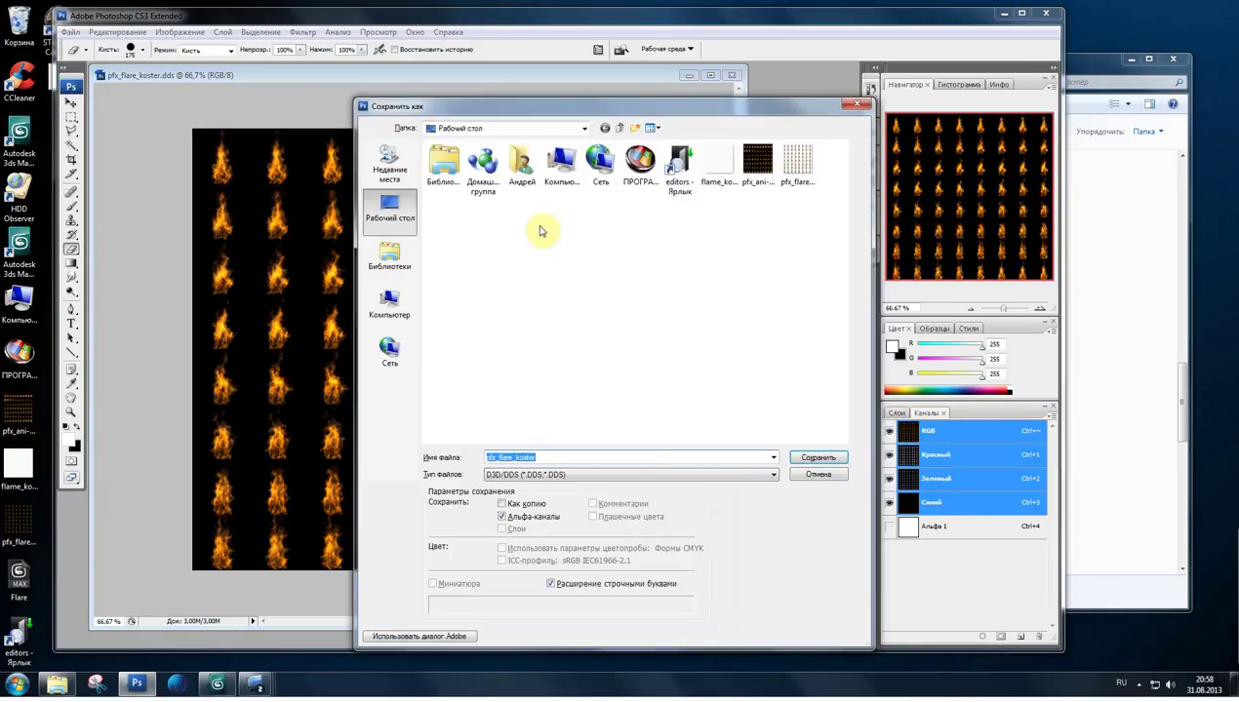
pyautogui.doubleClick(677, 161)
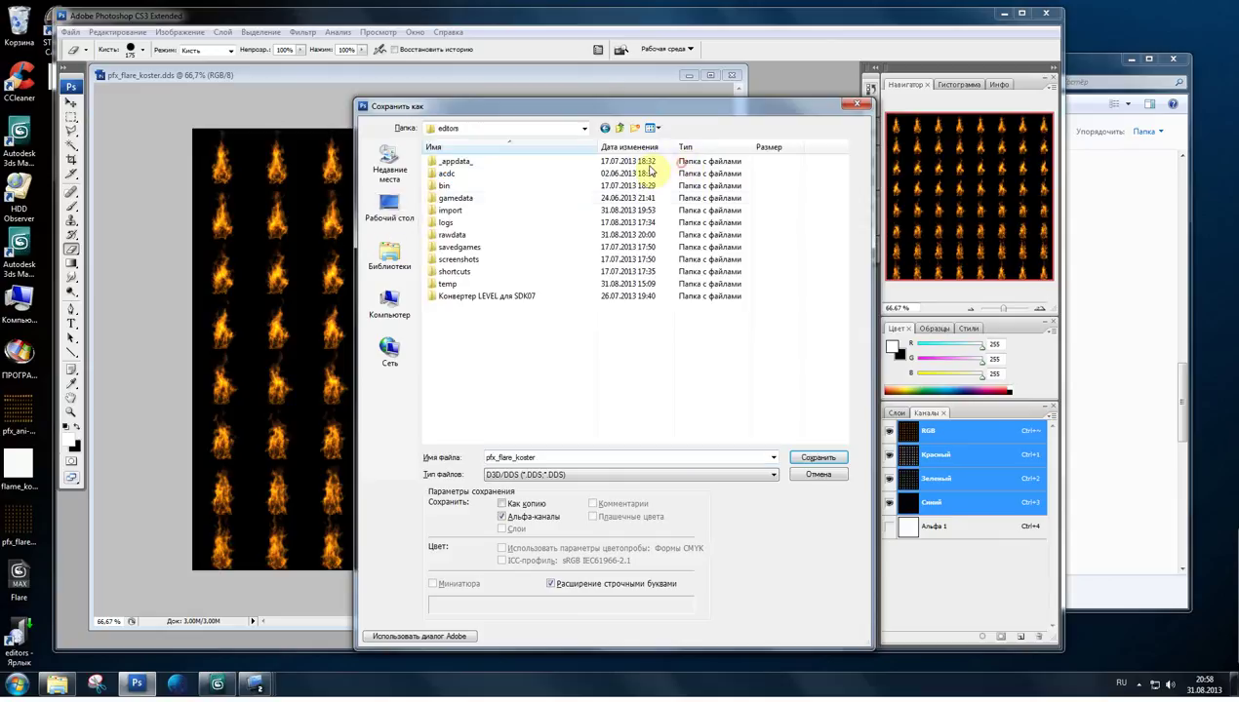
pyautogui.doubleClick(452, 210)
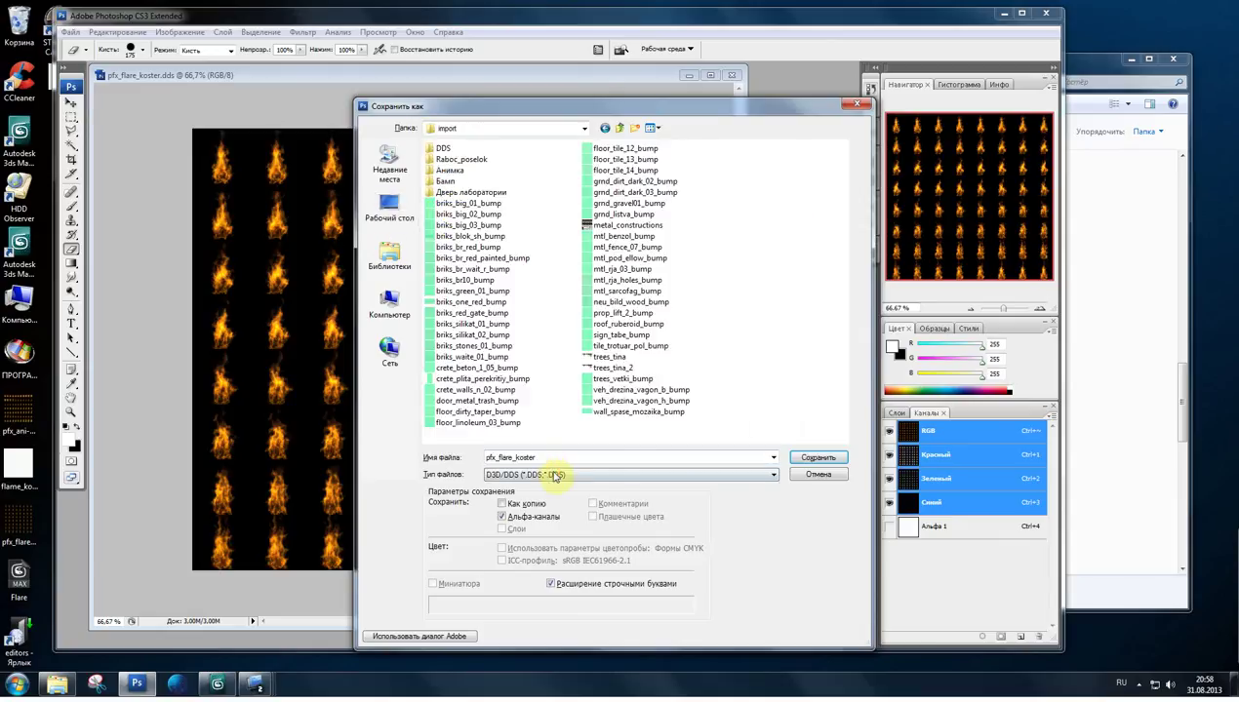
pyautogui.click(553, 475)
pyautogui.click(567, 612)
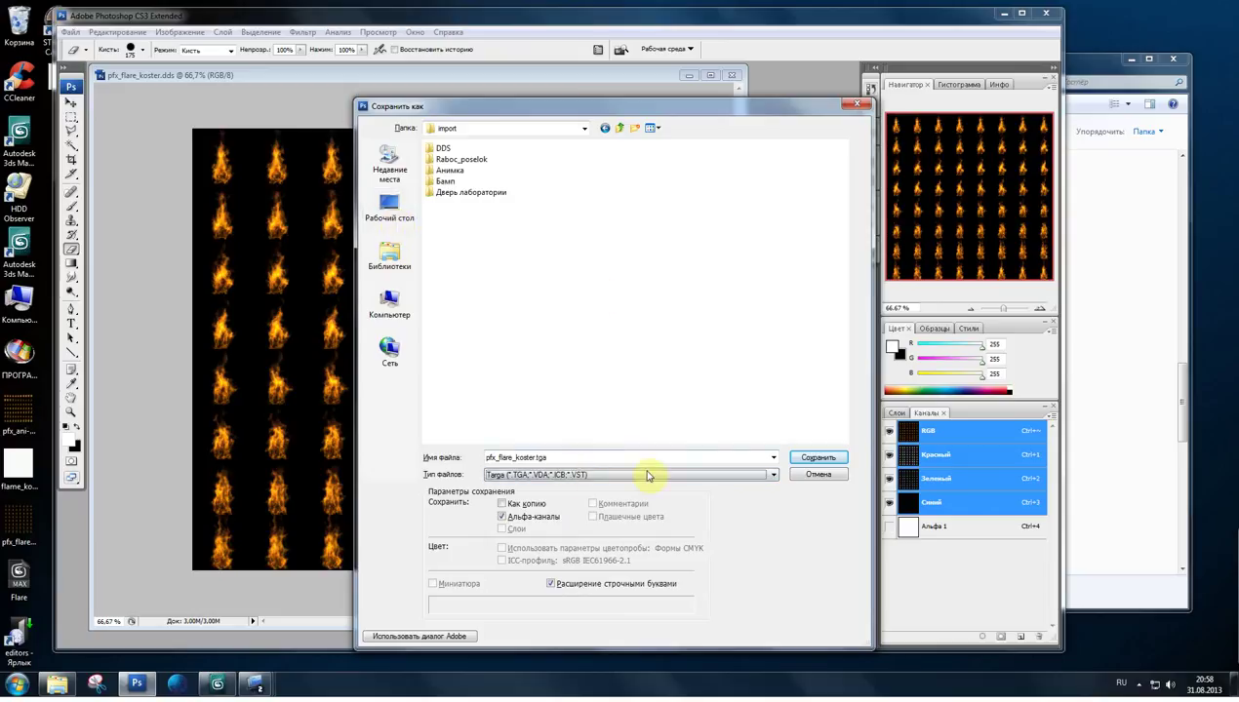
pyautogui.click(817, 458)
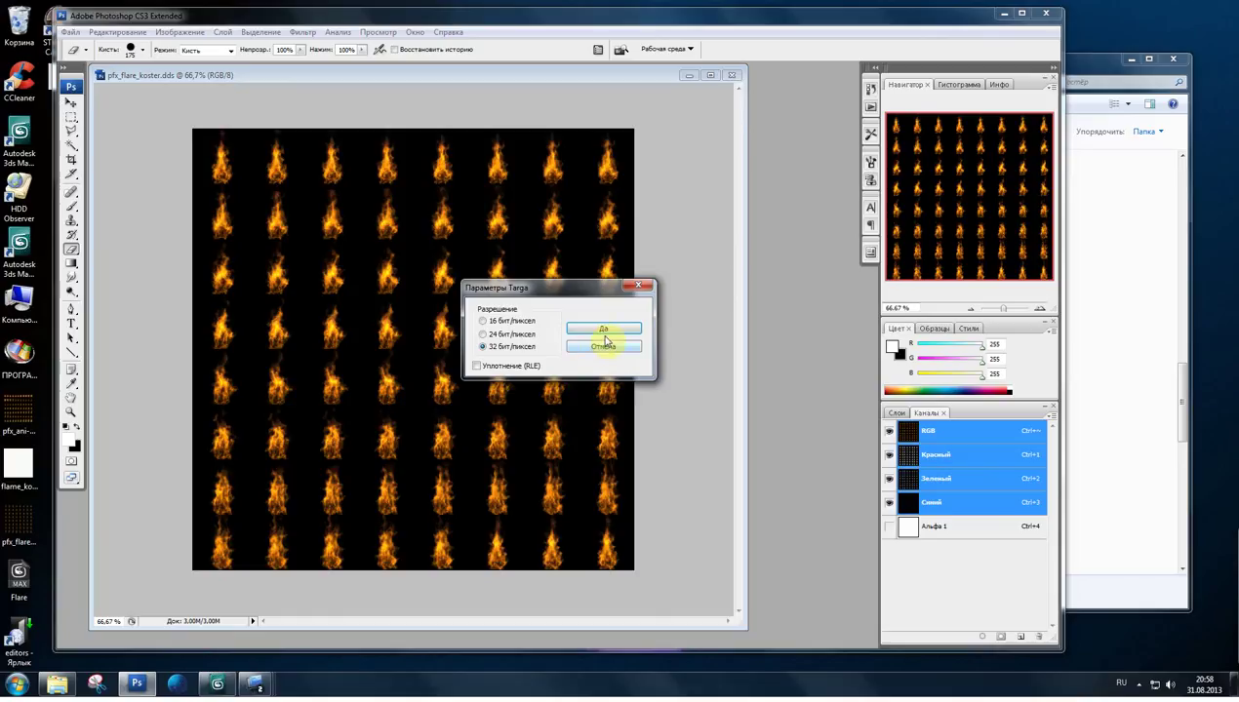
pyautogui.click(604, 330)
pyautogui.click(736, 77)
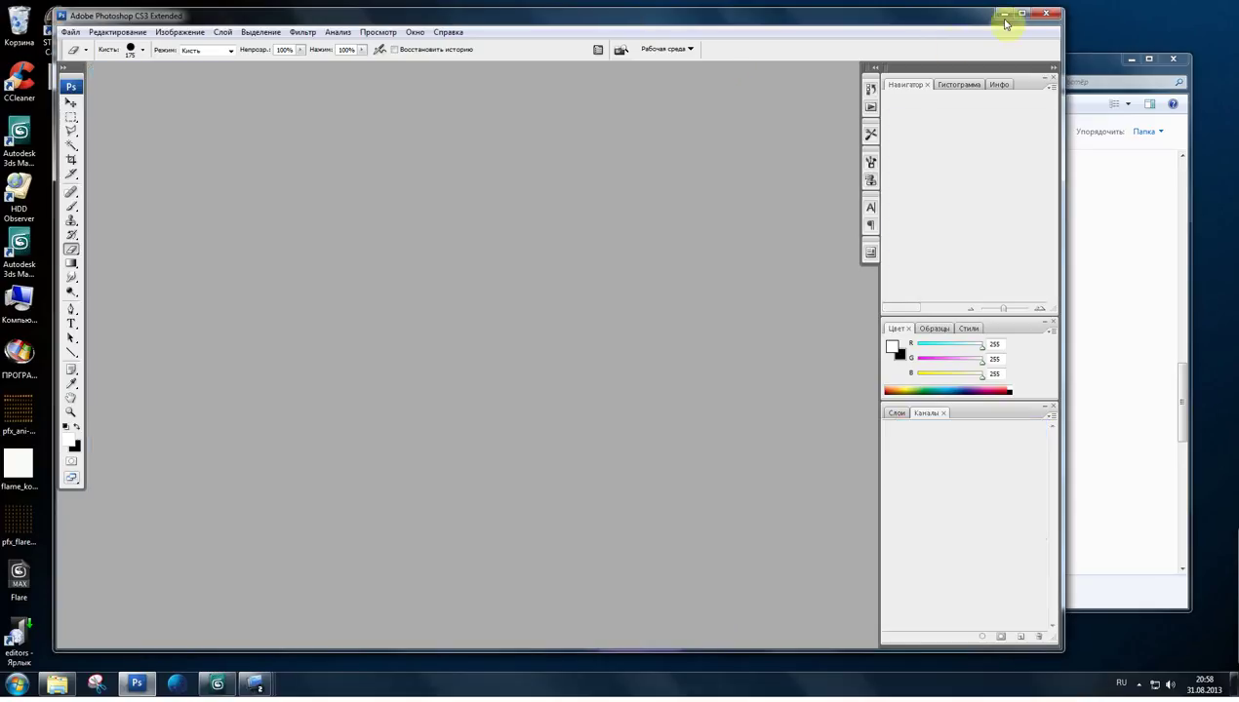
pyautogui.click(1007, 15)
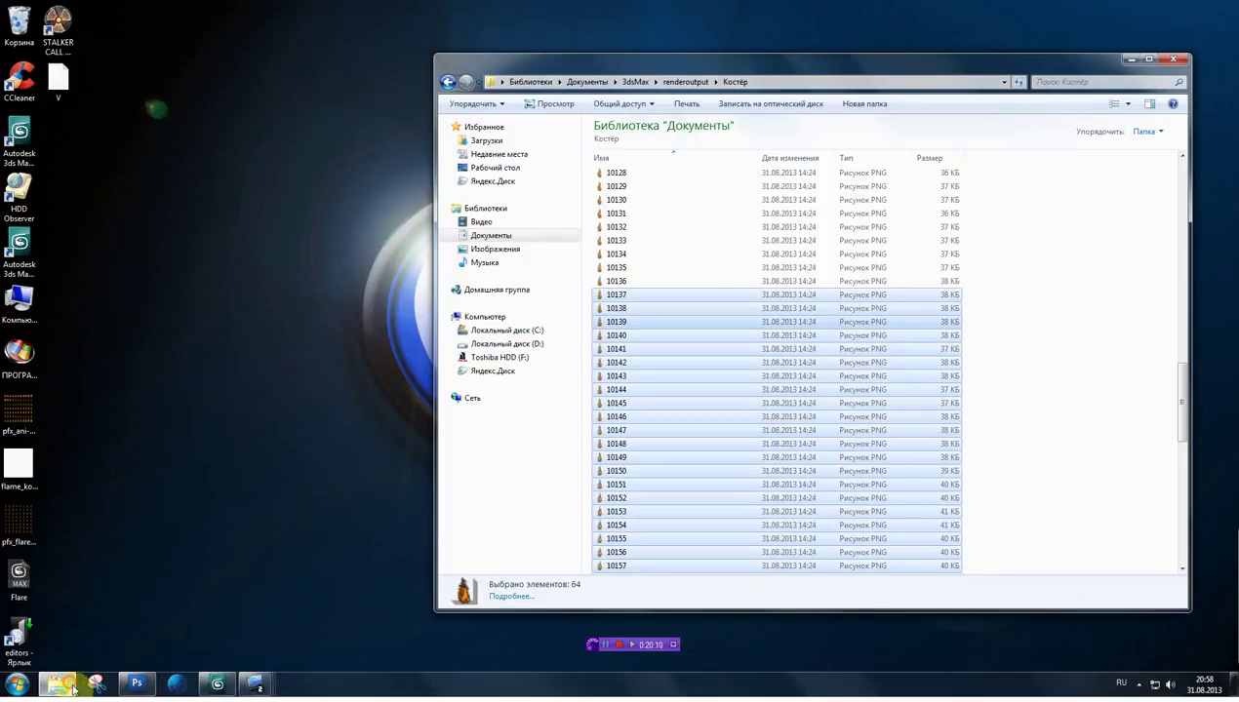
# - Close the Explorer window showing the rendered fire frames folder
pyautogui.click(69, 687)
pyautogui.click(68, 687)
pyautogui.click(1175, 63)
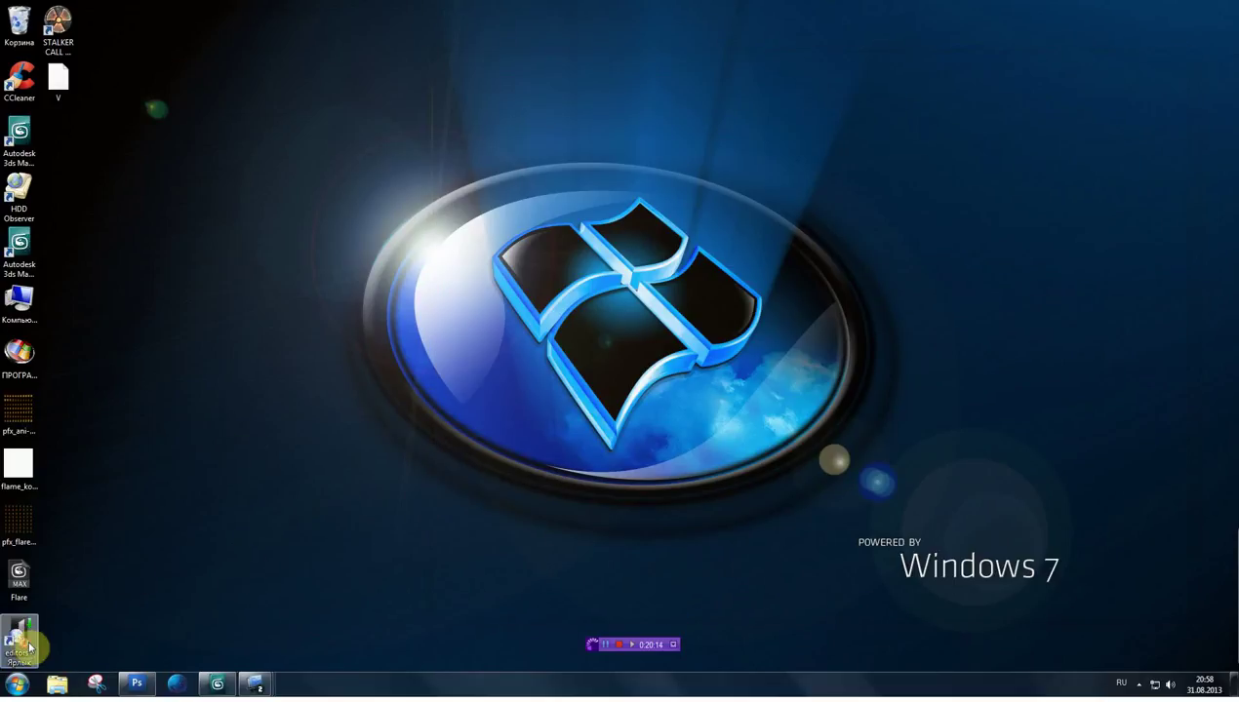
# - Launch !ParticleEditor from the SDK editors folder and bring its loaded window forward
pyautogui.doubleClick(30, 647)
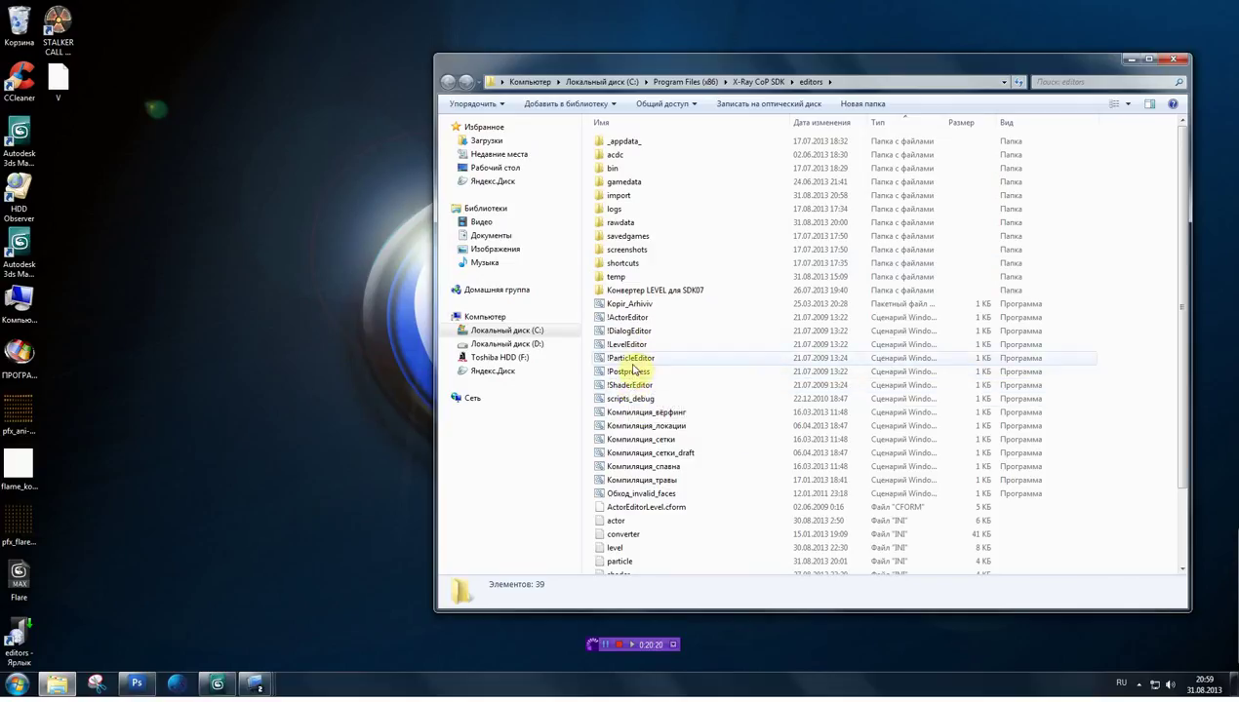
pyautogui.doubleClick(632, 364)
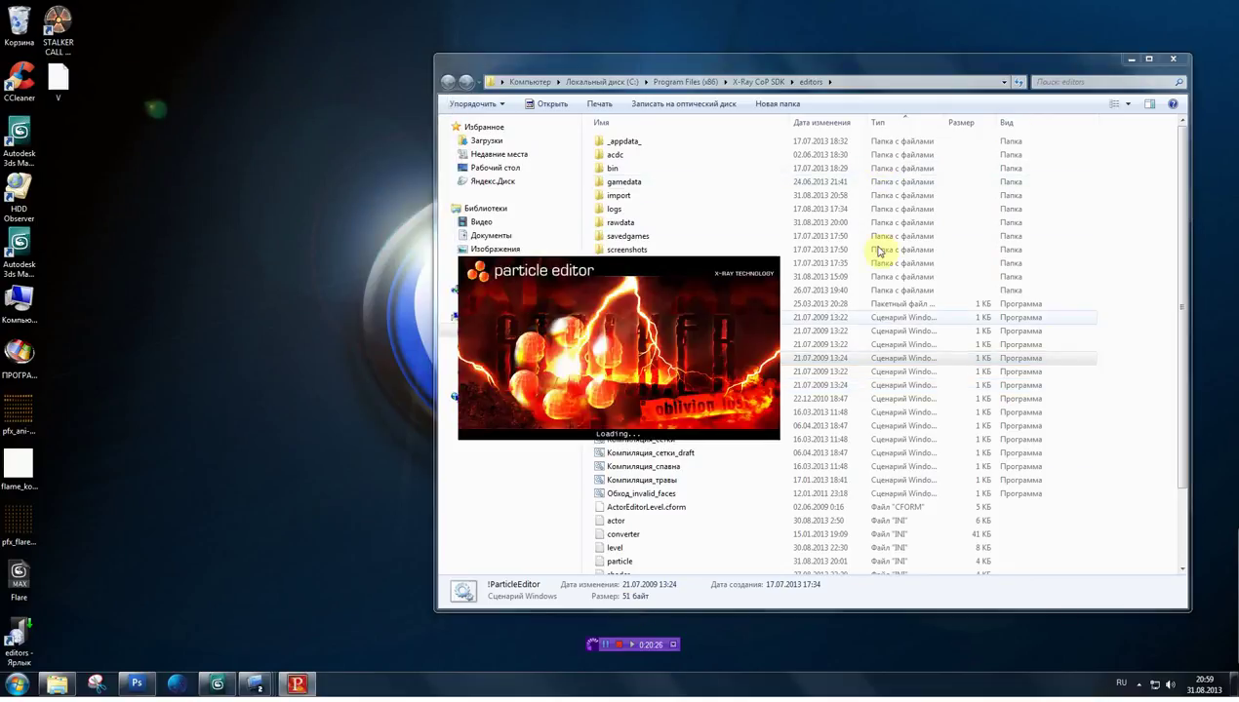
pyautogui.click(1131, 62)
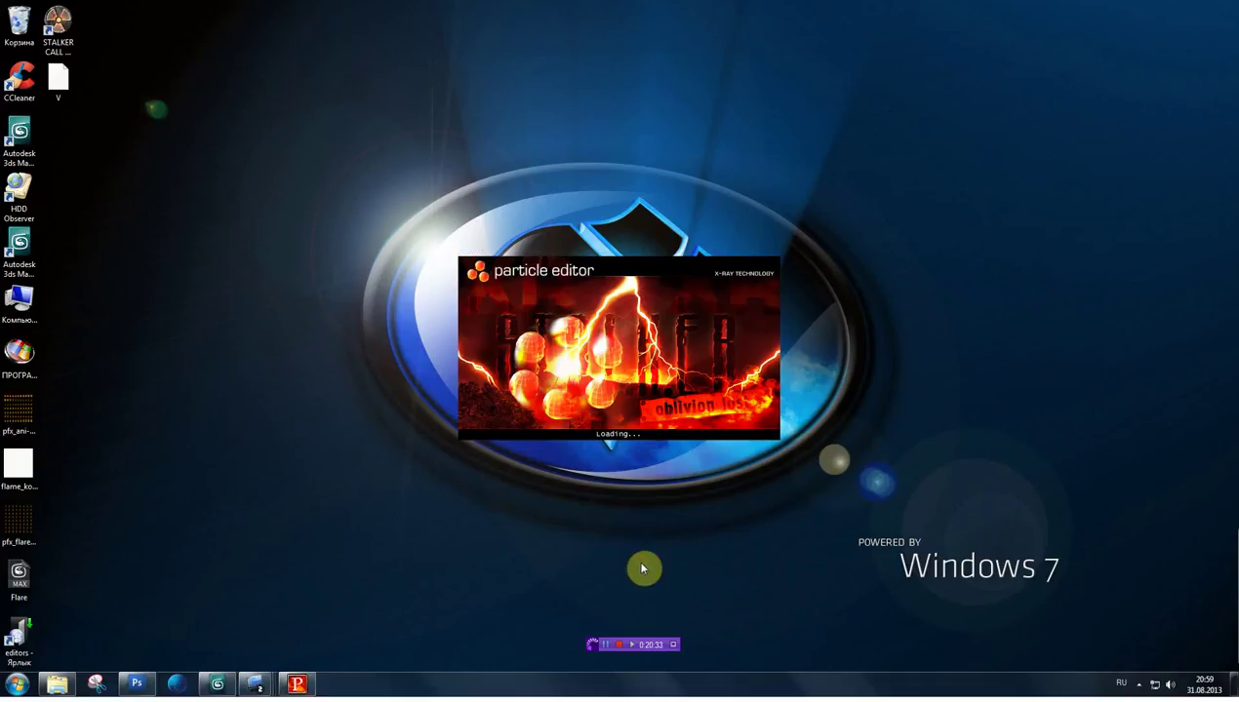
pyautogui.click(302, 682)
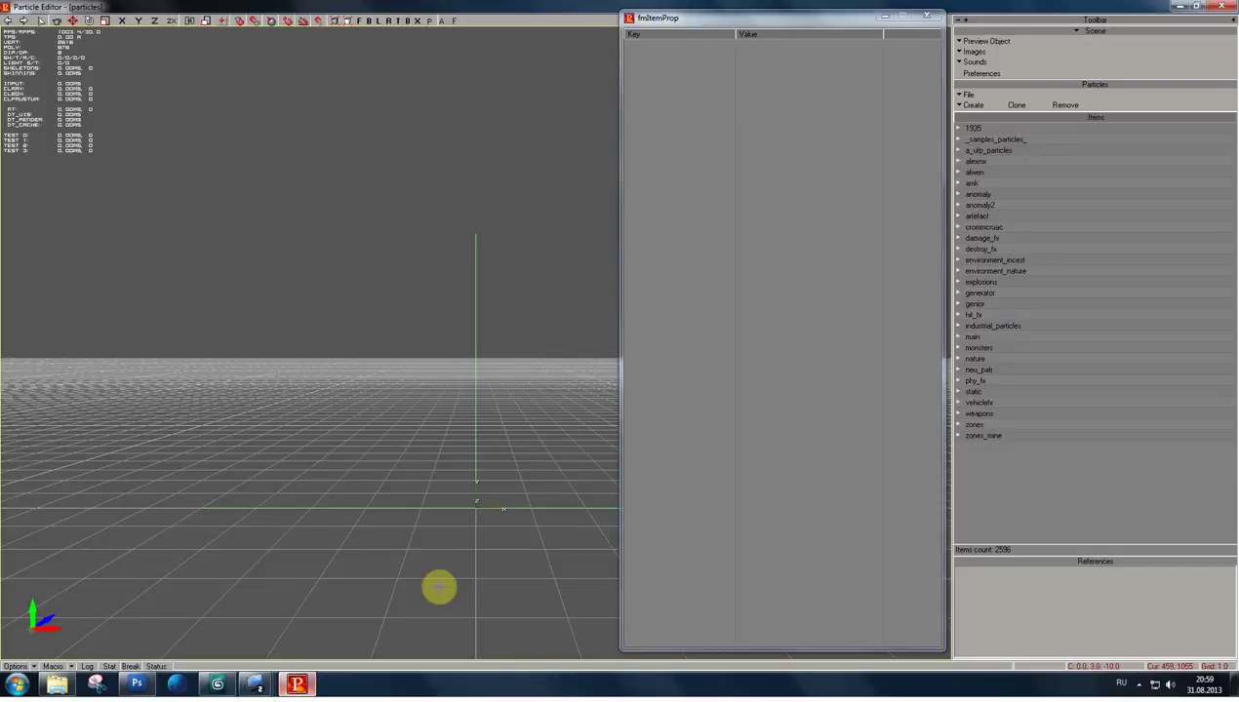
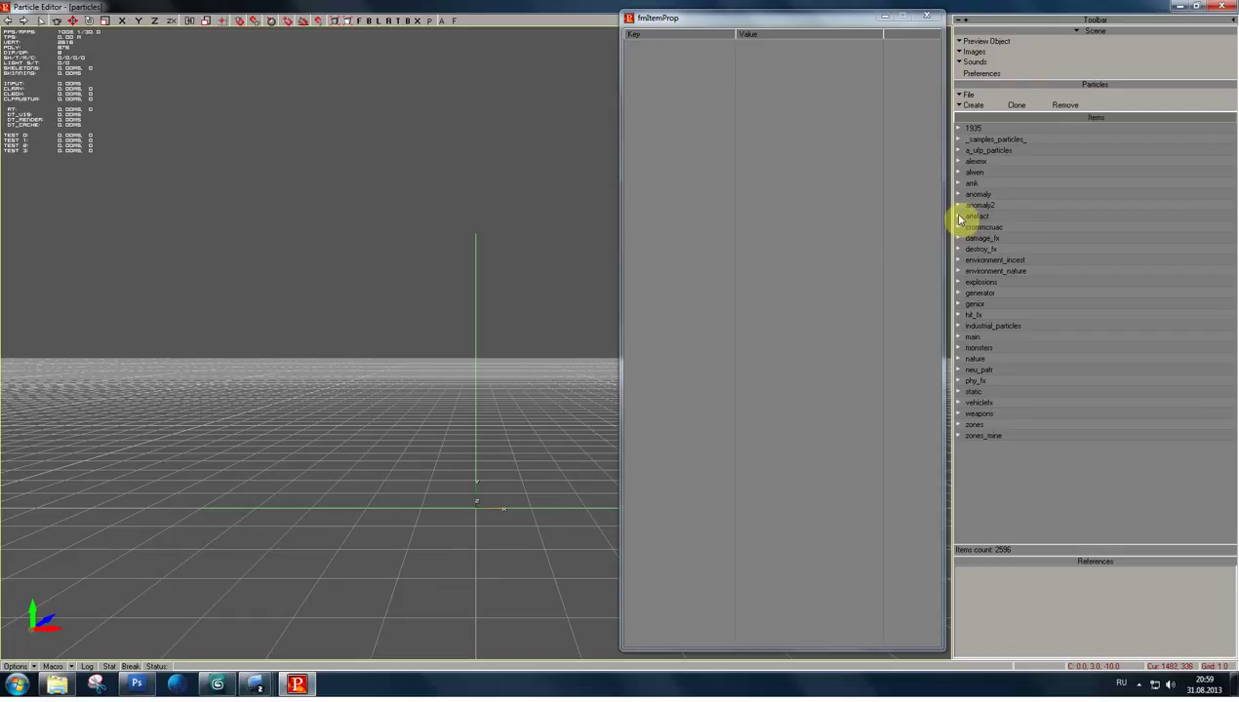
# - Select the campfire_flame effect under explosions > effects in the Items tree
pyautogui.click(959, 283)
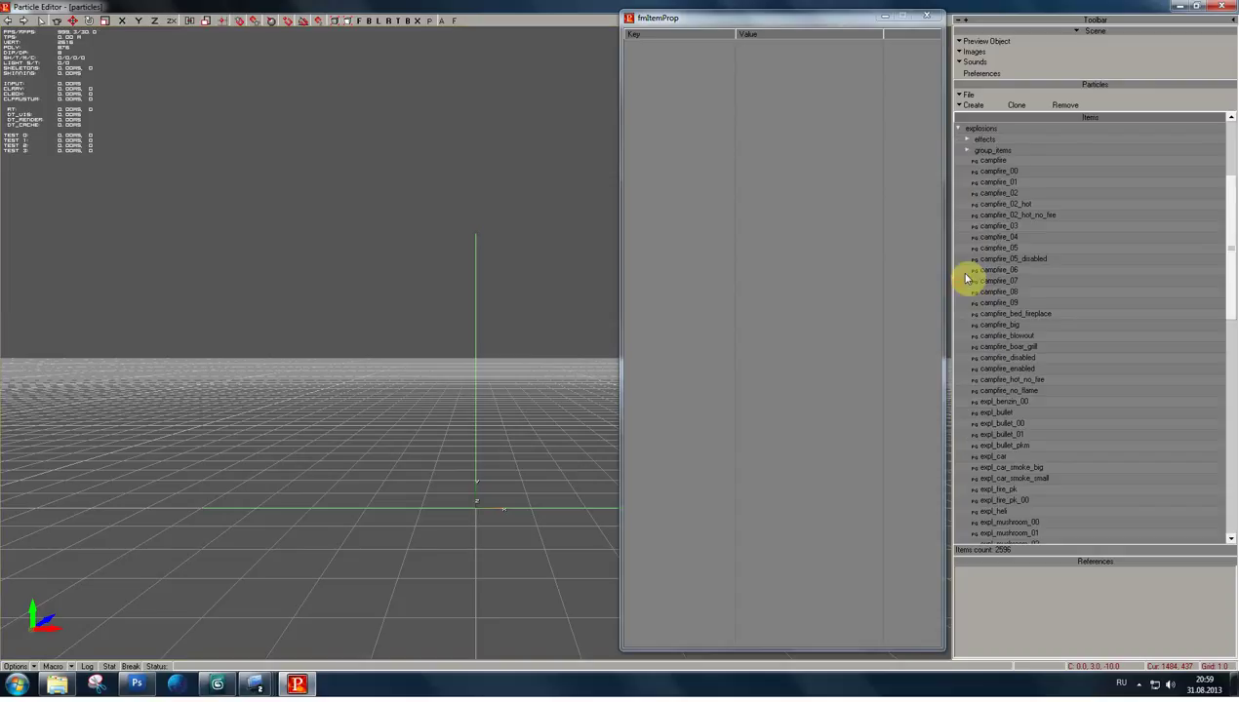
pyautogui.click(967, 141)
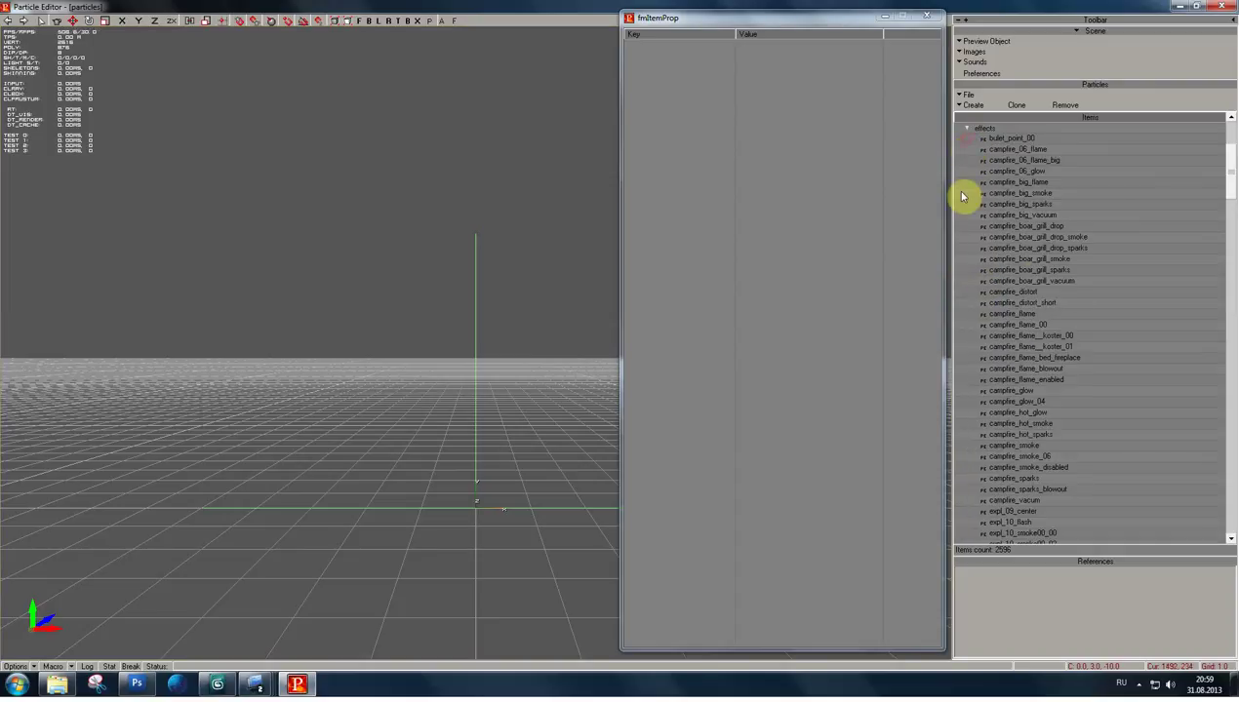
pyautogui.click(1026, 314)
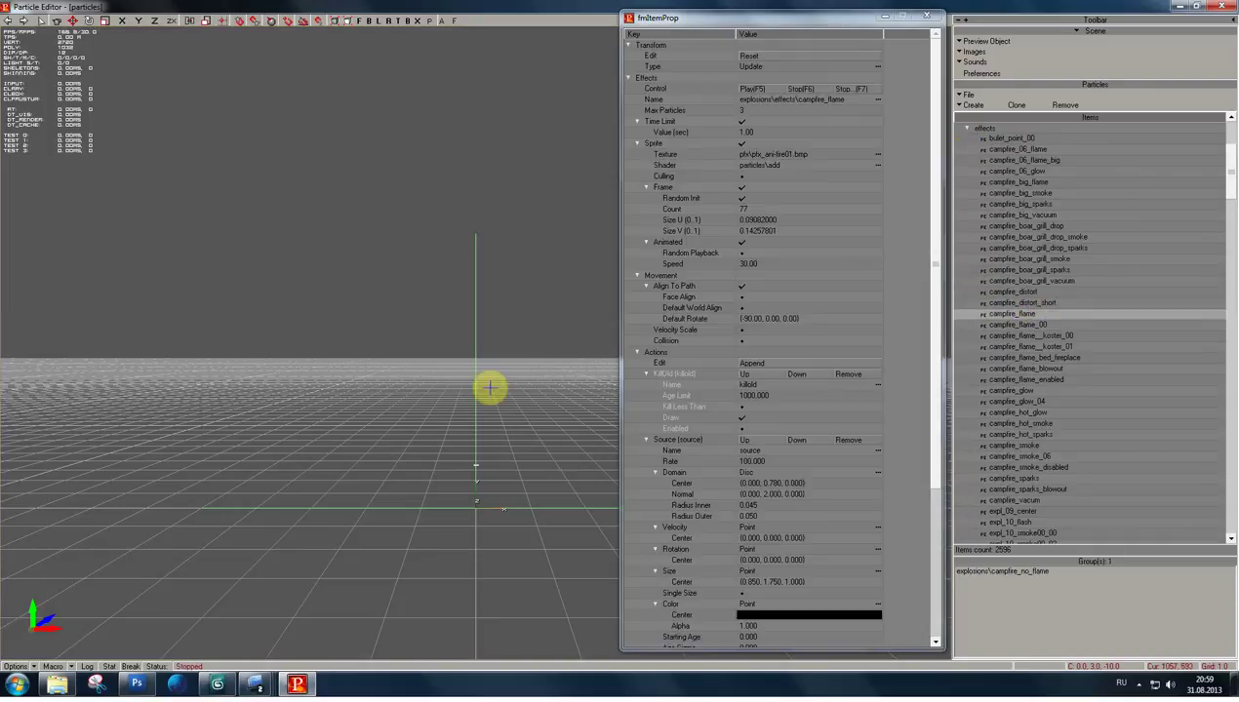
# - Play campfire_flame and move the viewport camera close to the flame
pyautogui.press('F5')
pyautogui.moveTo(499, 510)
pyautogui.keyDown('shift'); pyautogui.mouseDown()
pyautogui.moveTo(459, 547)
pyautogui.moveTo(458, 410)
pyautogui.mouseUp(); pyautogui.keyUp('shift')
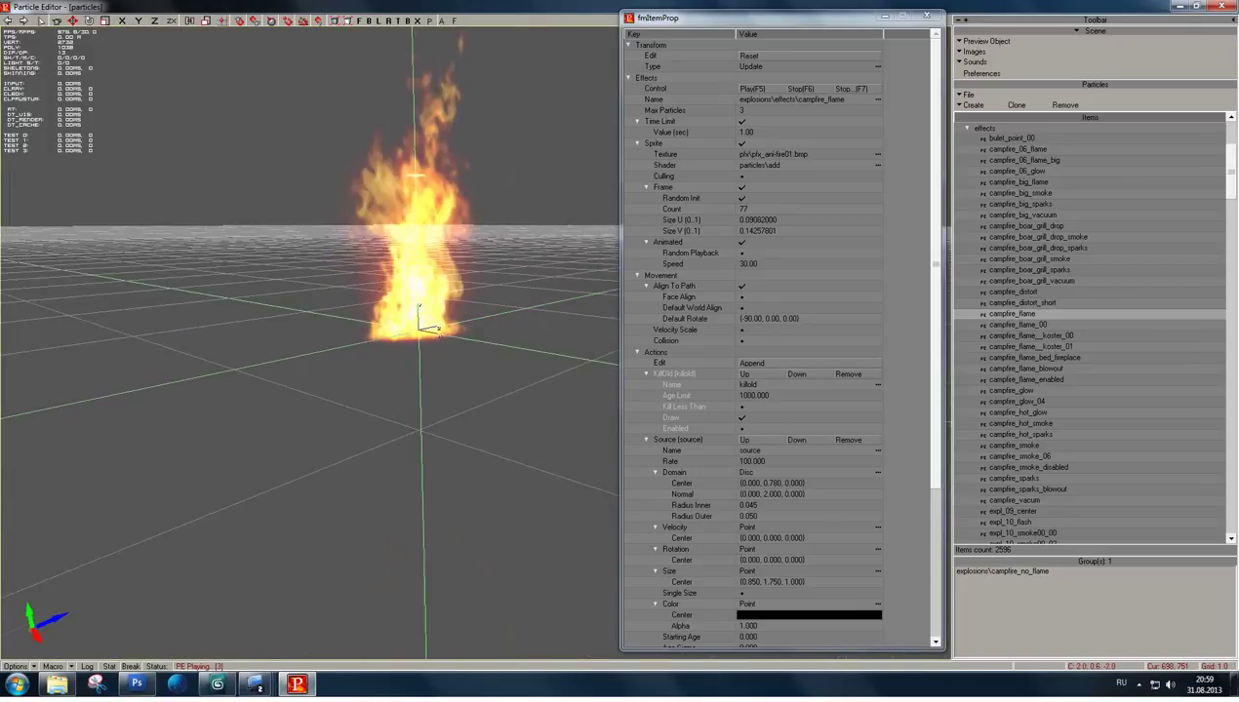
pyautogui.moveTo(448, 484)
pyautogui.keyDown('shift'); pyautogui.mouseDown()
pyautogui.moveTo(494, 195)
pyautogui.moveTo(517, 195)
pyautogui.mouseUp(); pyautogui.keyUp('shift')
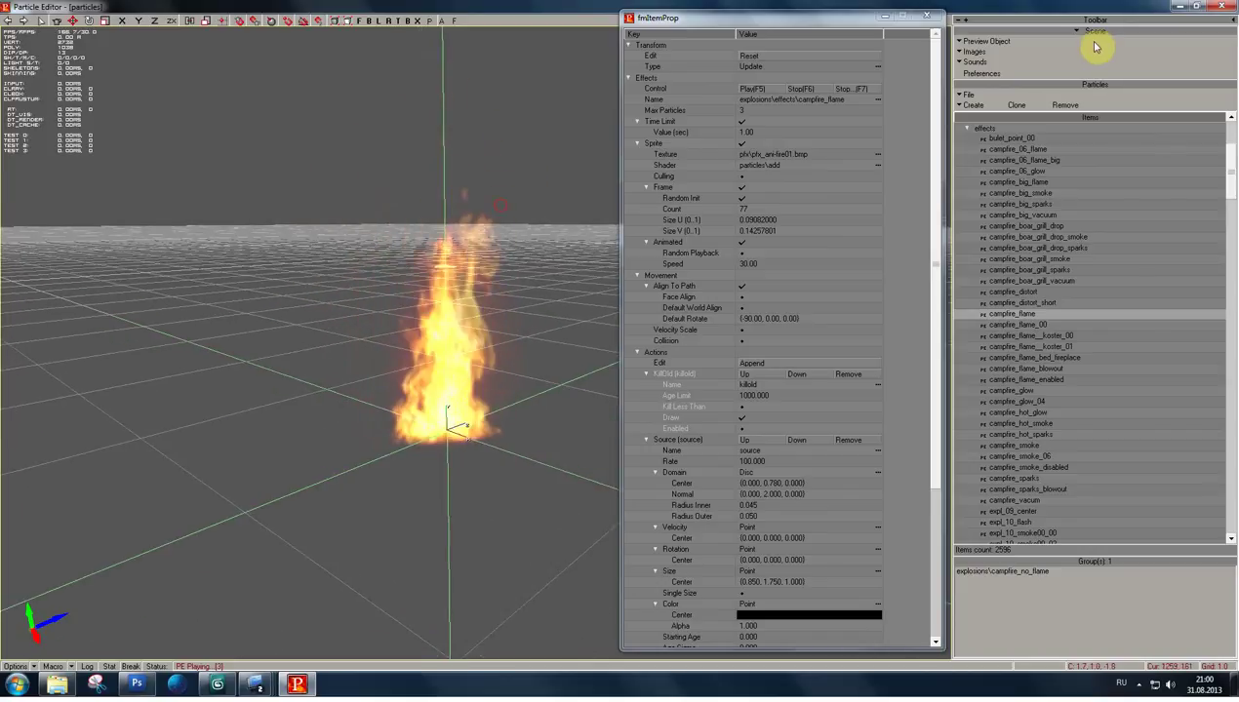
pyautogui.click(972, 52)
# - Check for new textures and set pfx_flare_koster's format to 32 bit (8:8:8:8)
pyautogui.click(953, 90)
pyautogui.click(632, 371)
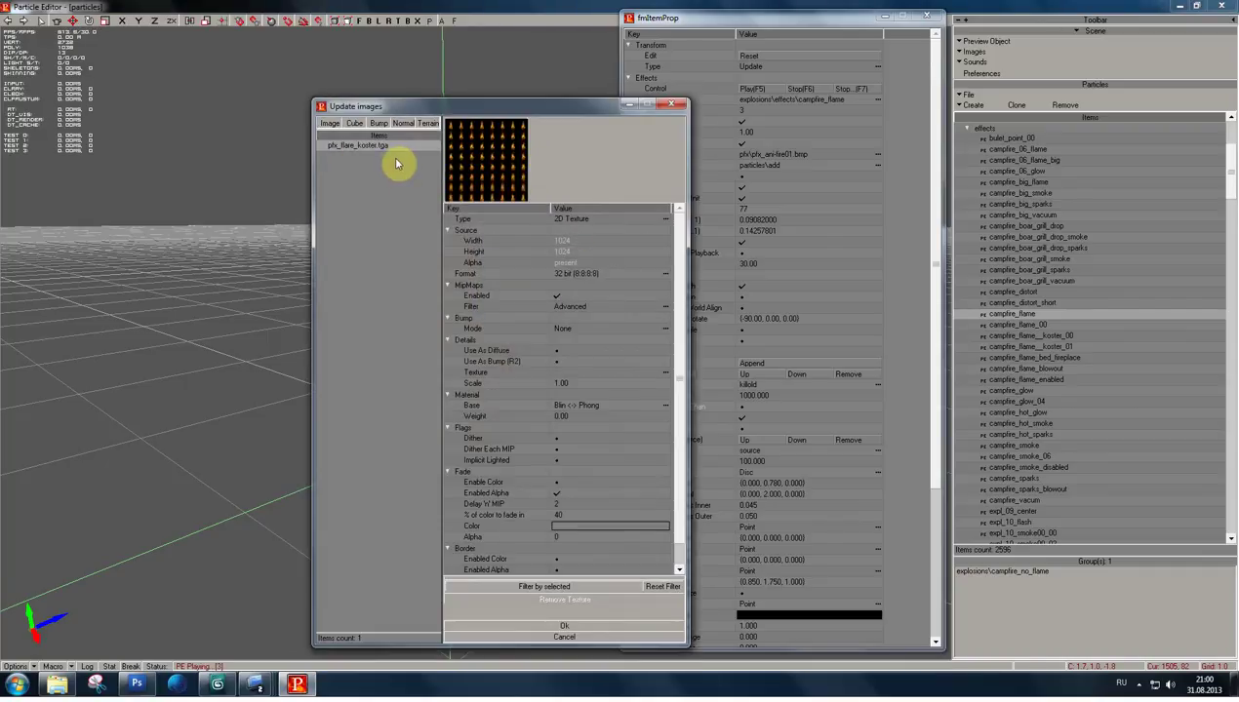
pyautogui.click(585, 272)
pyautogui.click(585, 274)
pyautogui.click(556, 348)
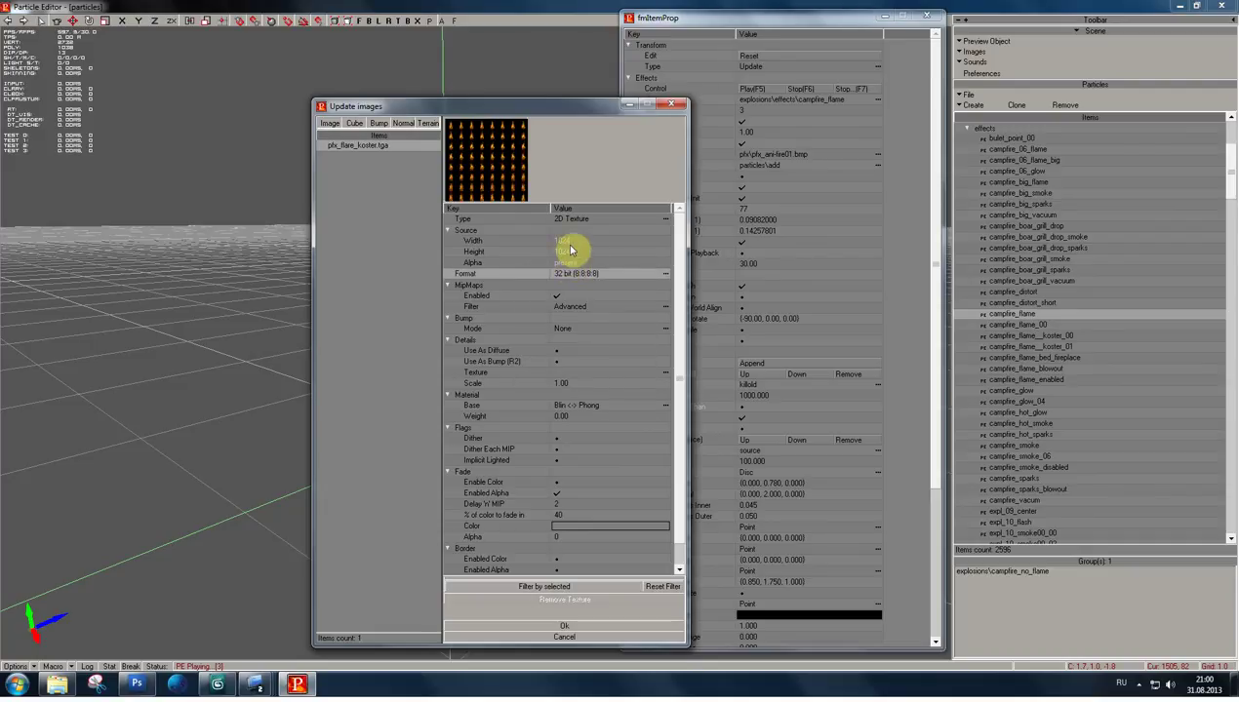
# - Review the dithering and fade colour settings, then apply the texture import
pyautogui.click(589, 309)
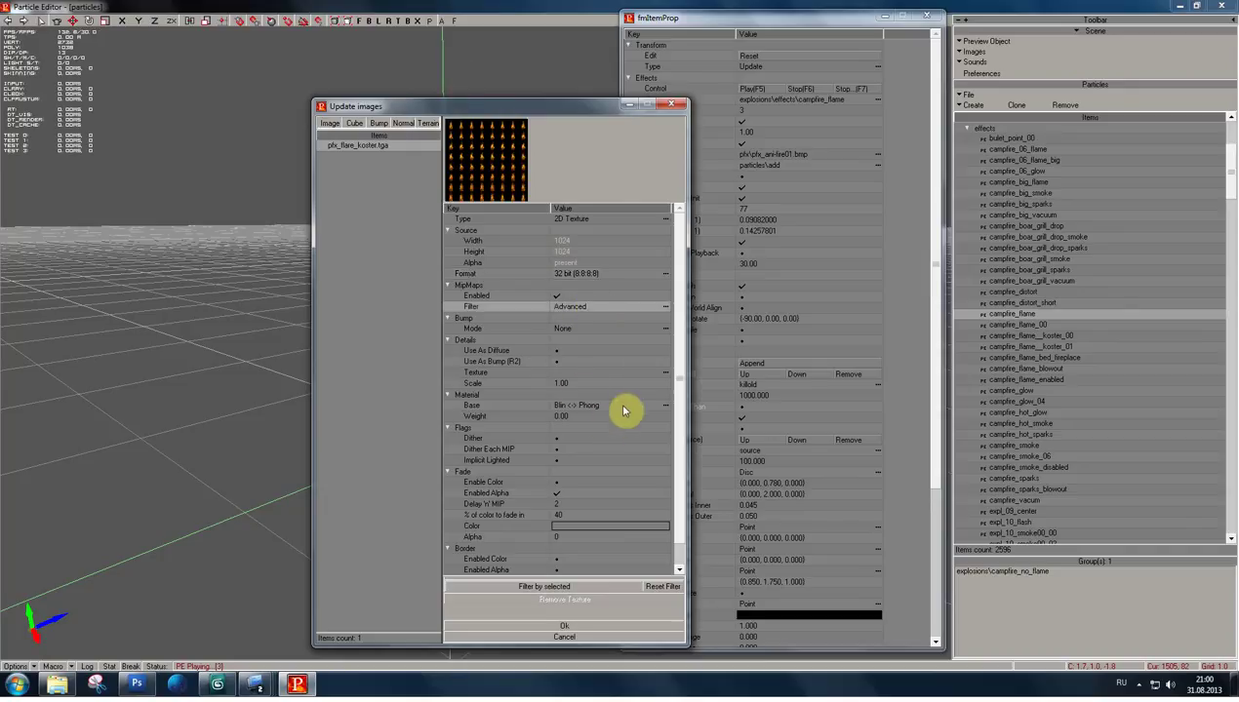
pyautogui.click(566, 439)
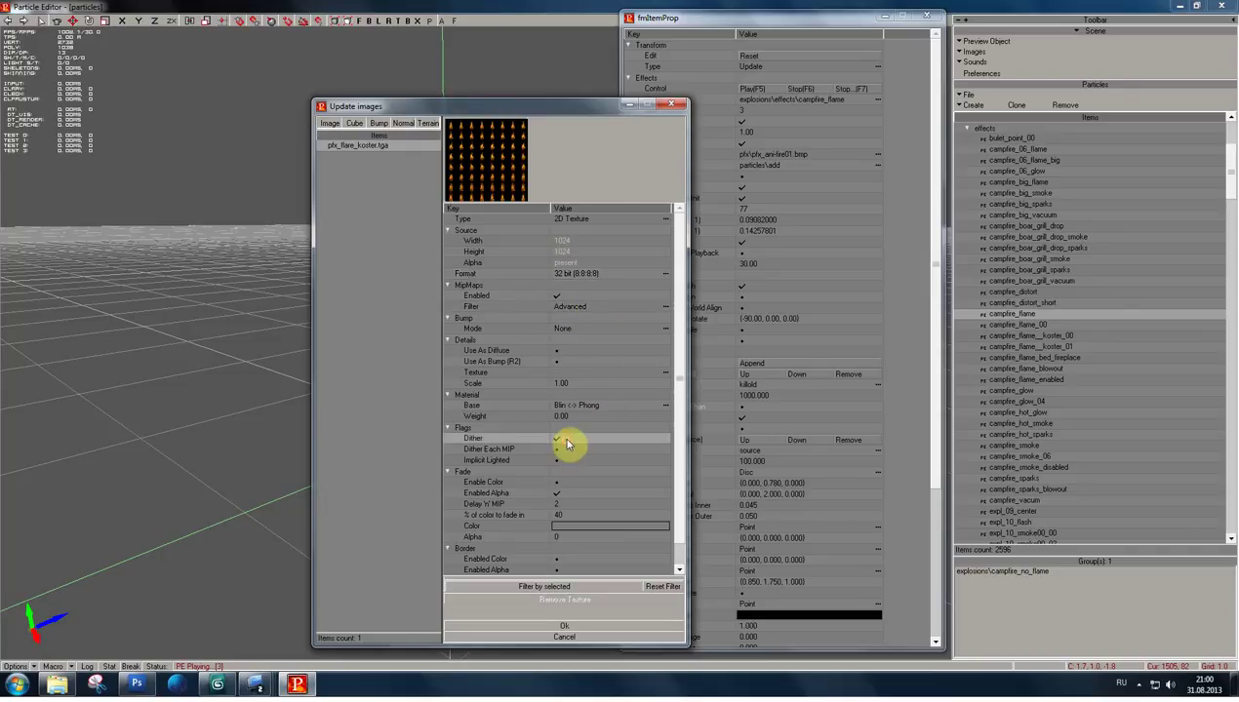
pyautogui.click(565, 439)
pyautogui.scroll(-1, 590, 424)
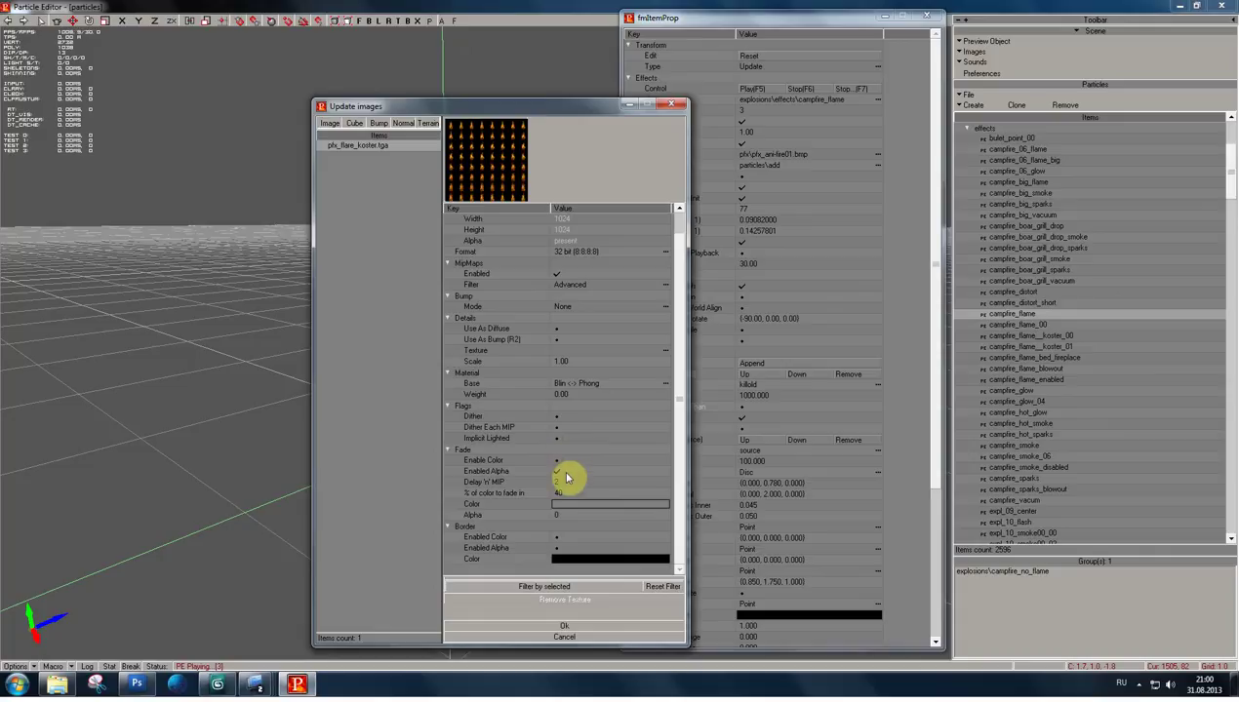
pyautogui.click(565, 484)
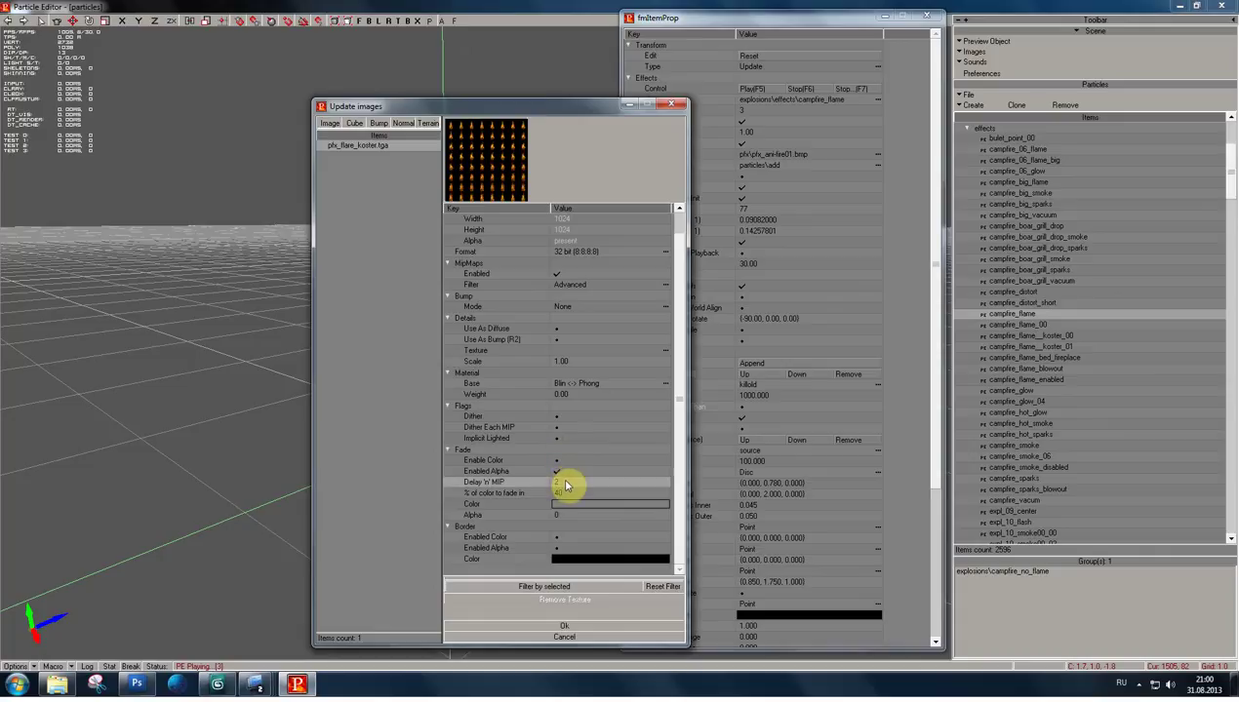
pyautogui.click(564, 494)
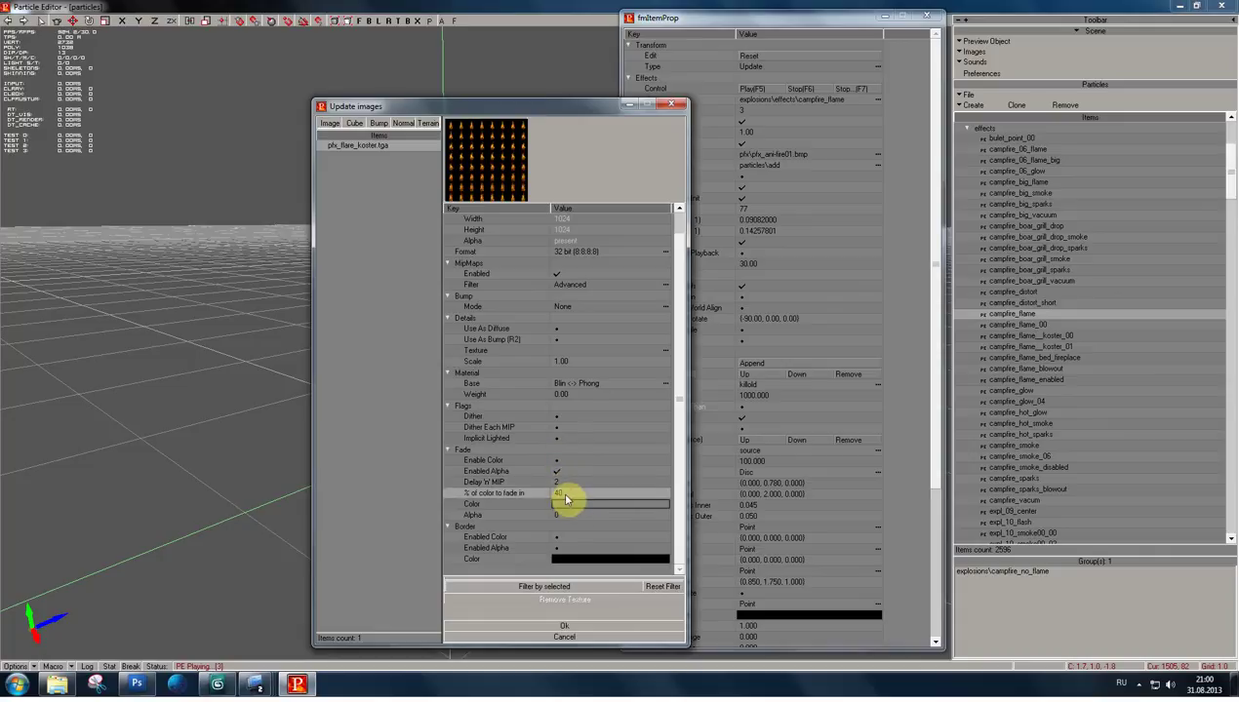
pyautogui.click(580, 504)
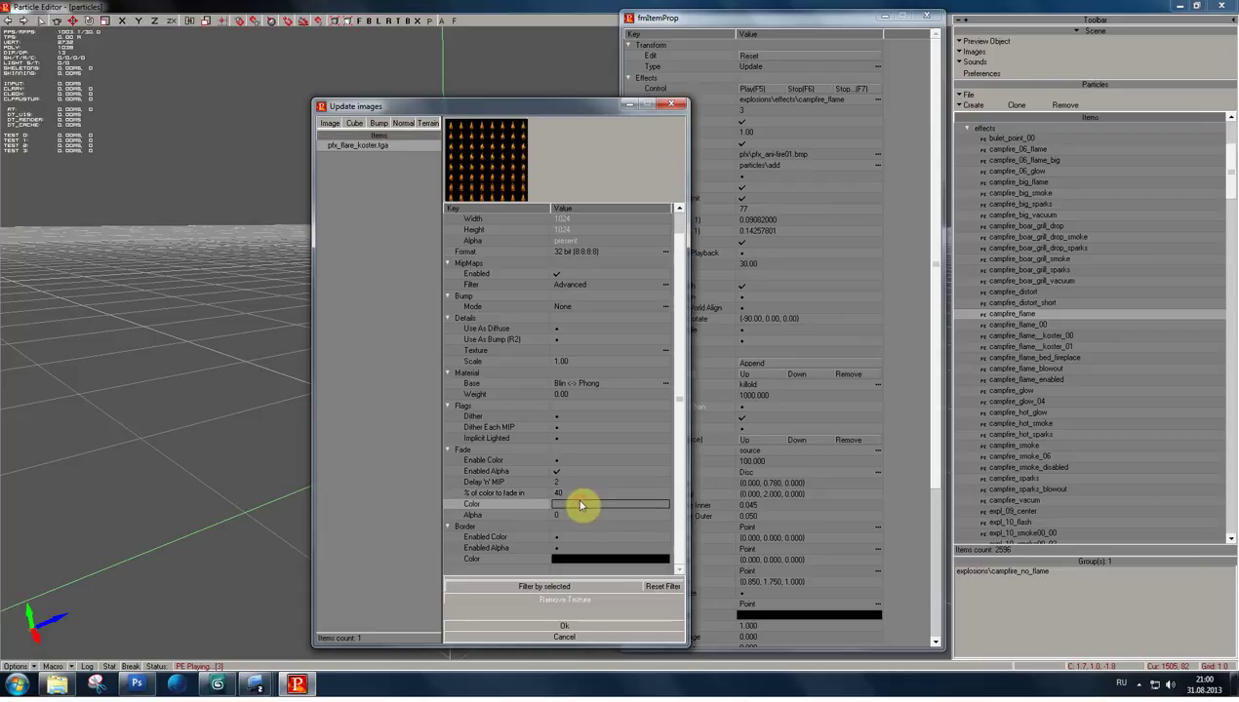
pyautogui.click(579, 507)
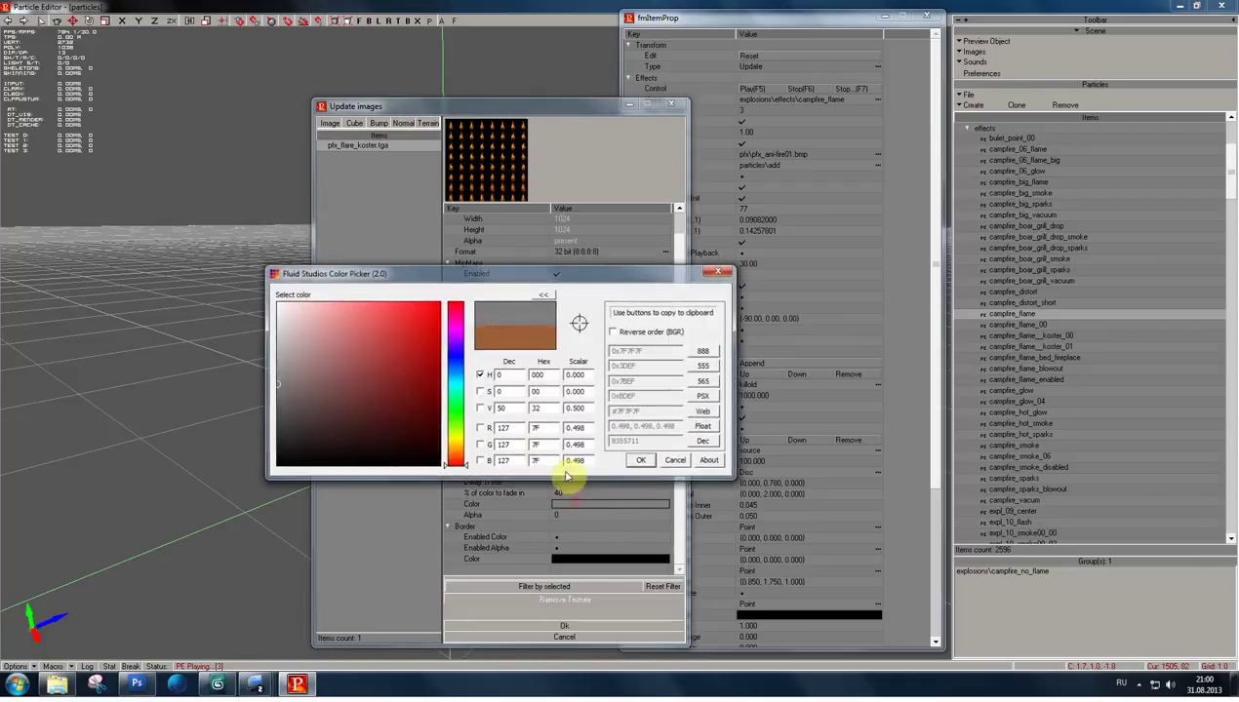
pyautogui.click(646, 459)
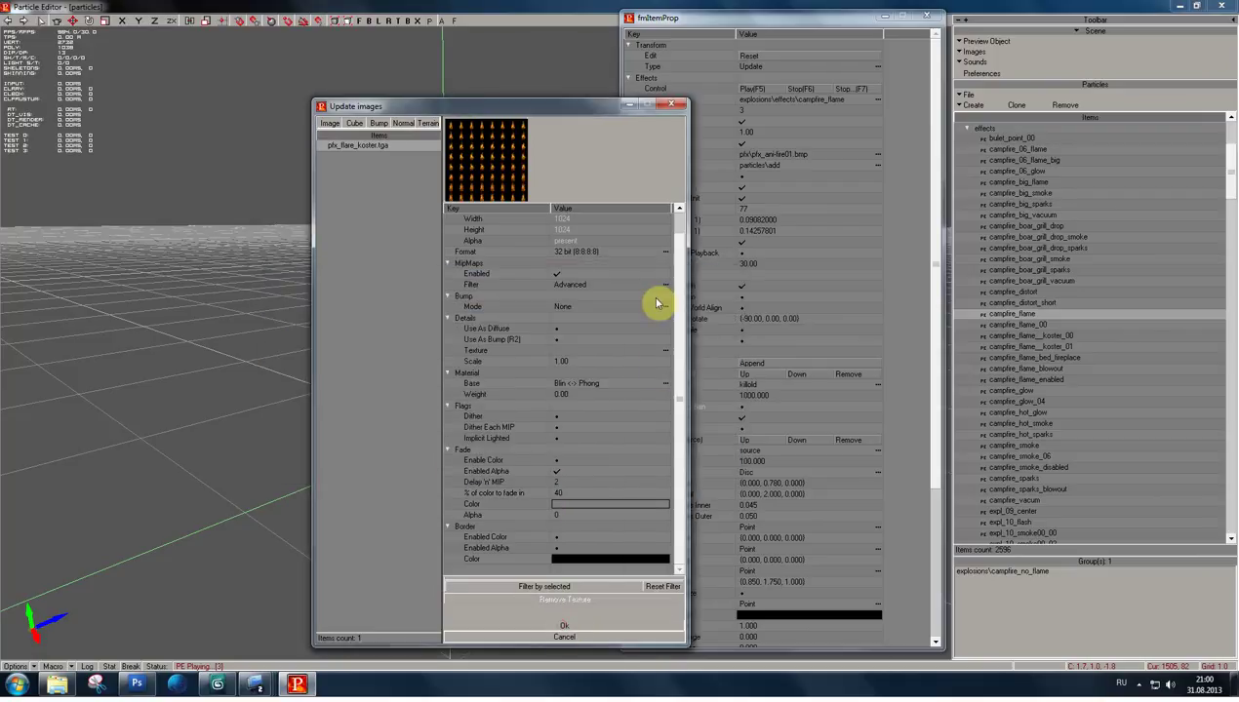
pyautogui.press('Return')
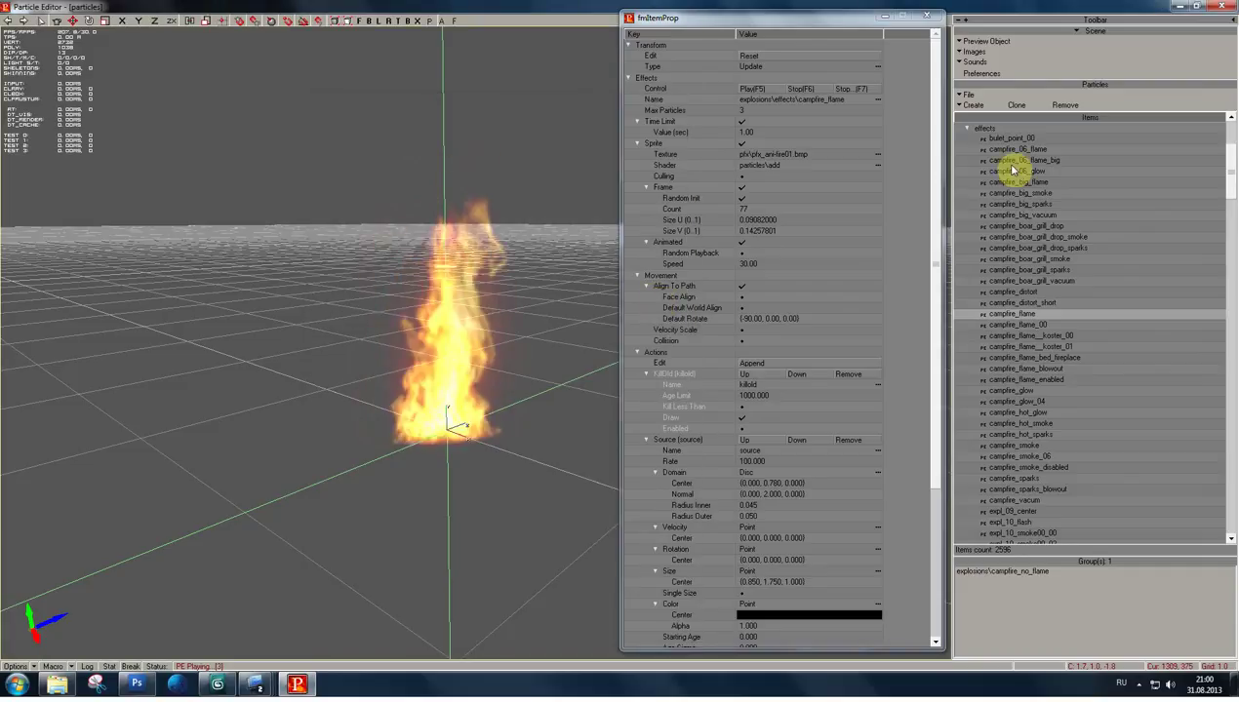
# - Replace campfire_flame's pfx\pfx_ani-fire01.bmp texture with pfx\pfx_flare_koster from the pfx folder
pyautogui.click(865, 25)
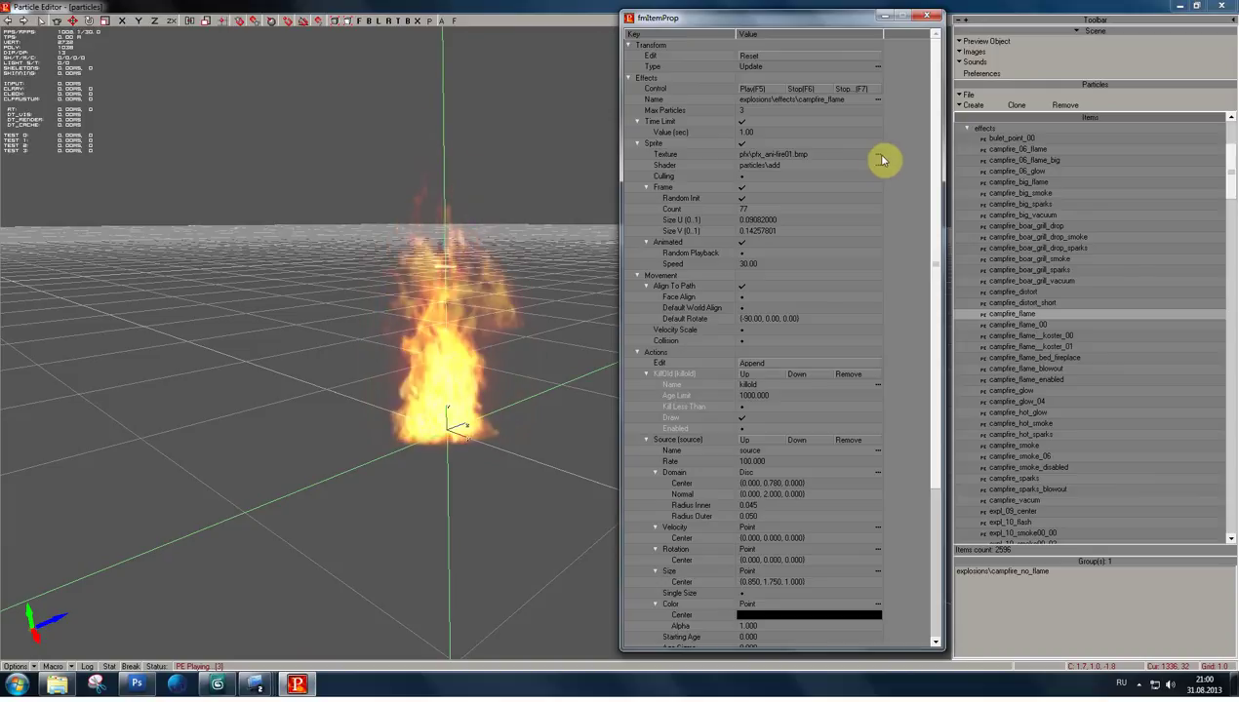
pyautogui.click(880, 157)
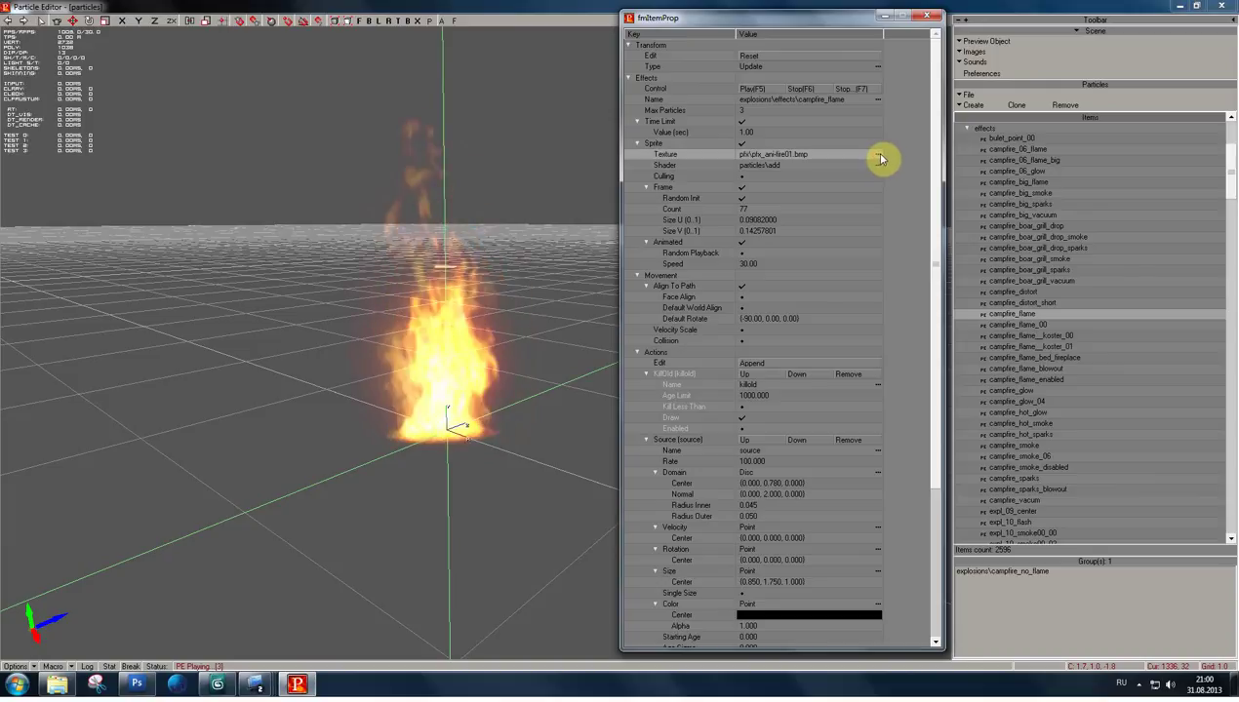
pyautogui.click(877, 156)
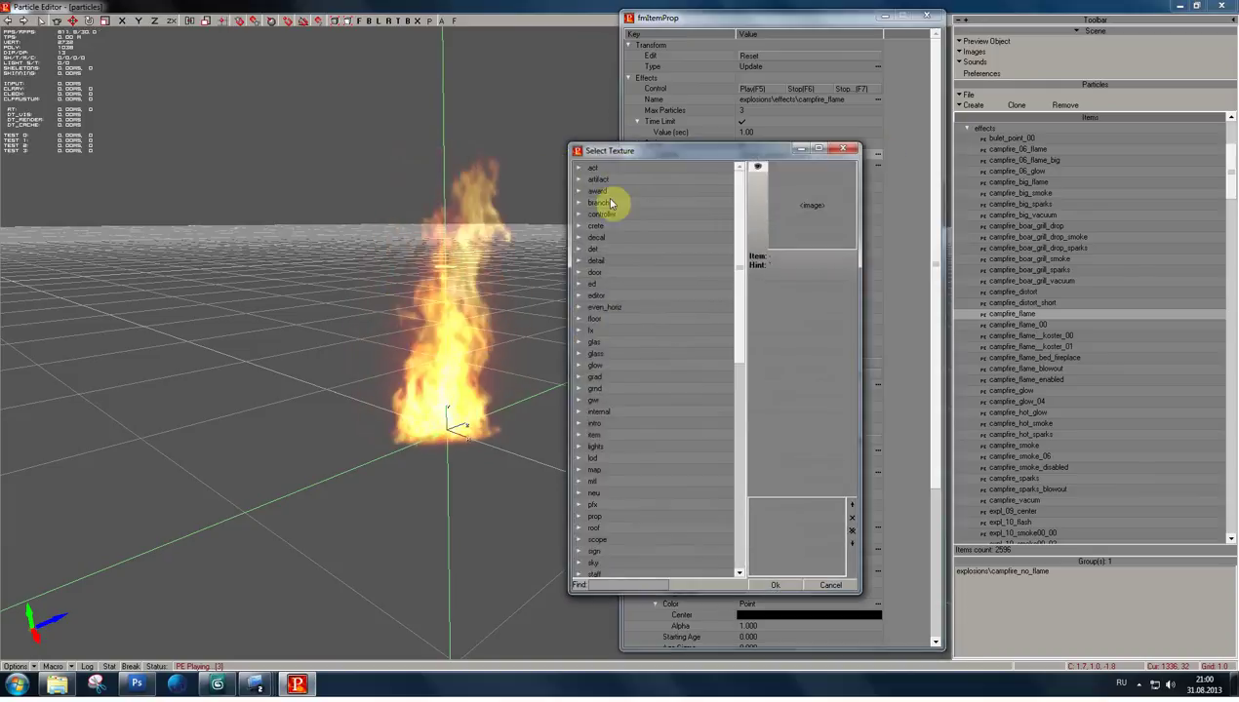
pyautogui.click(579, 504)
pyautogui.scroll(-5, 644, 420)
pyautogui.scroll(-5, 647, 461)
pyautogui.scroll(-5, 663, 476)
pyautogui.scroll(-3, 659, 472)
pyautogui.scroll(-5, 658, 471)
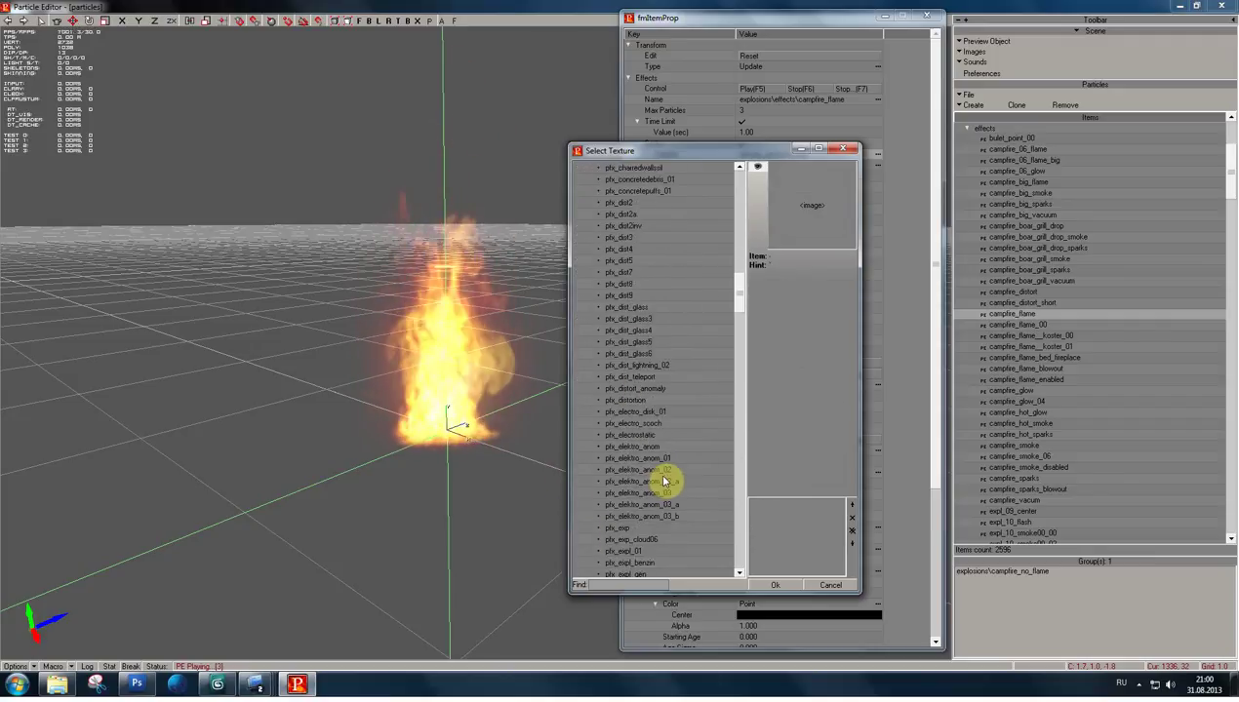
pyautogui.scroll(-5, 666, 480)
pyautogui.scroll(-2, 668, 480)
pyautogui.scroll(-4, 663, 481)
pyautogui.click(615, 493)
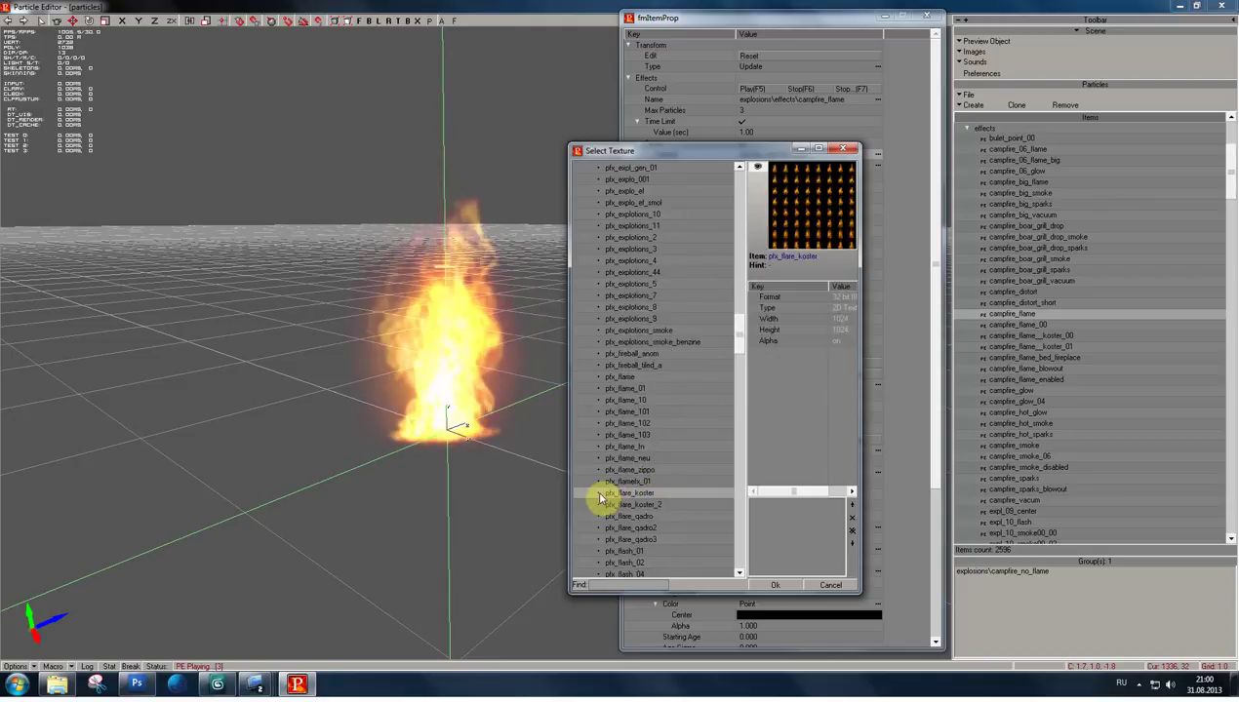
pyautogui.click(771, 586)
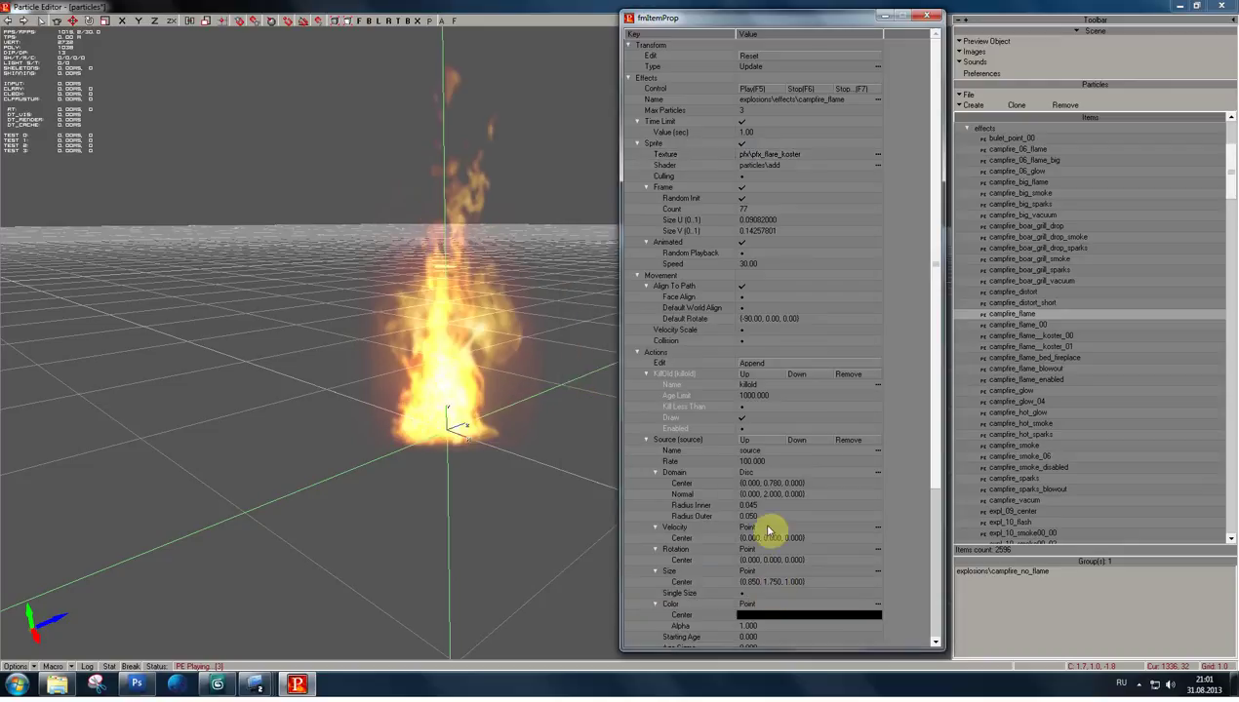
# - Orbit around the flare-textured flame, stop its preview, and minimize the Particle Editor
pyautogui.moveTo(496, 377)
pyautogui.mouseDown()
pyautogui.moveTo(492, 257)
pyautogui.moveTo(486, 293)
pyautogui.moveTo(458, 312)
pyautogui.mouseUp()
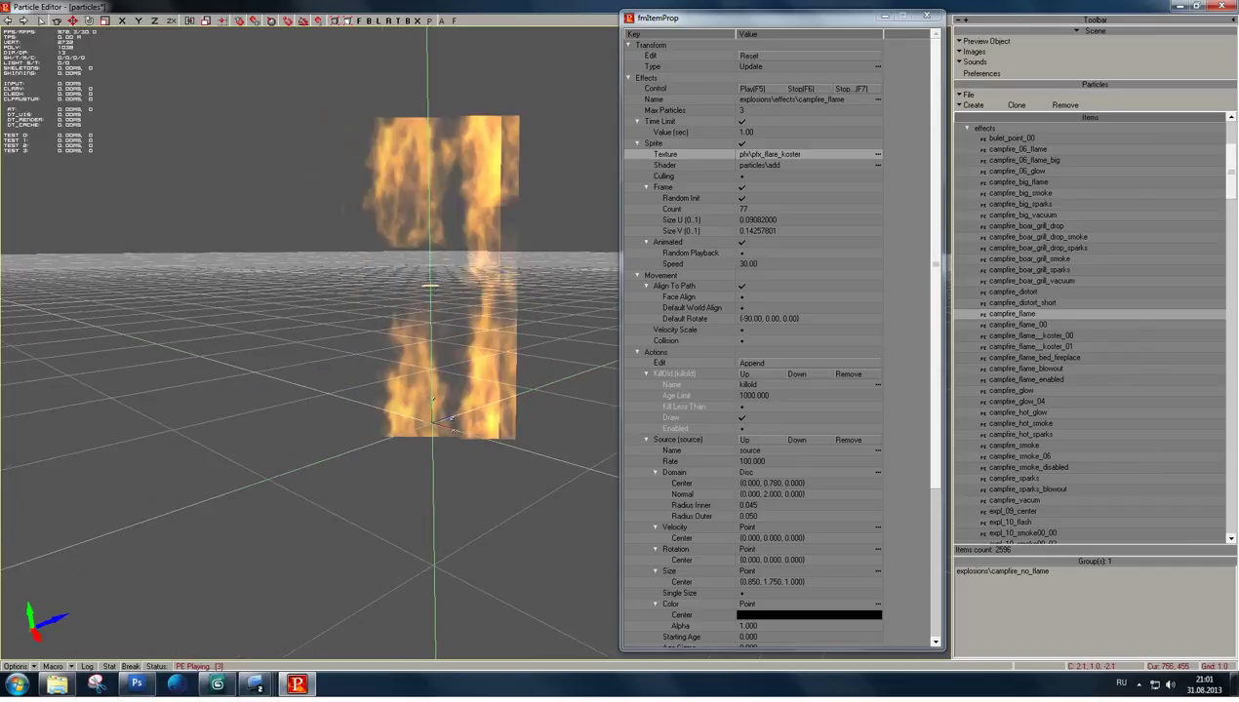
pyautogui.click(801, 88)
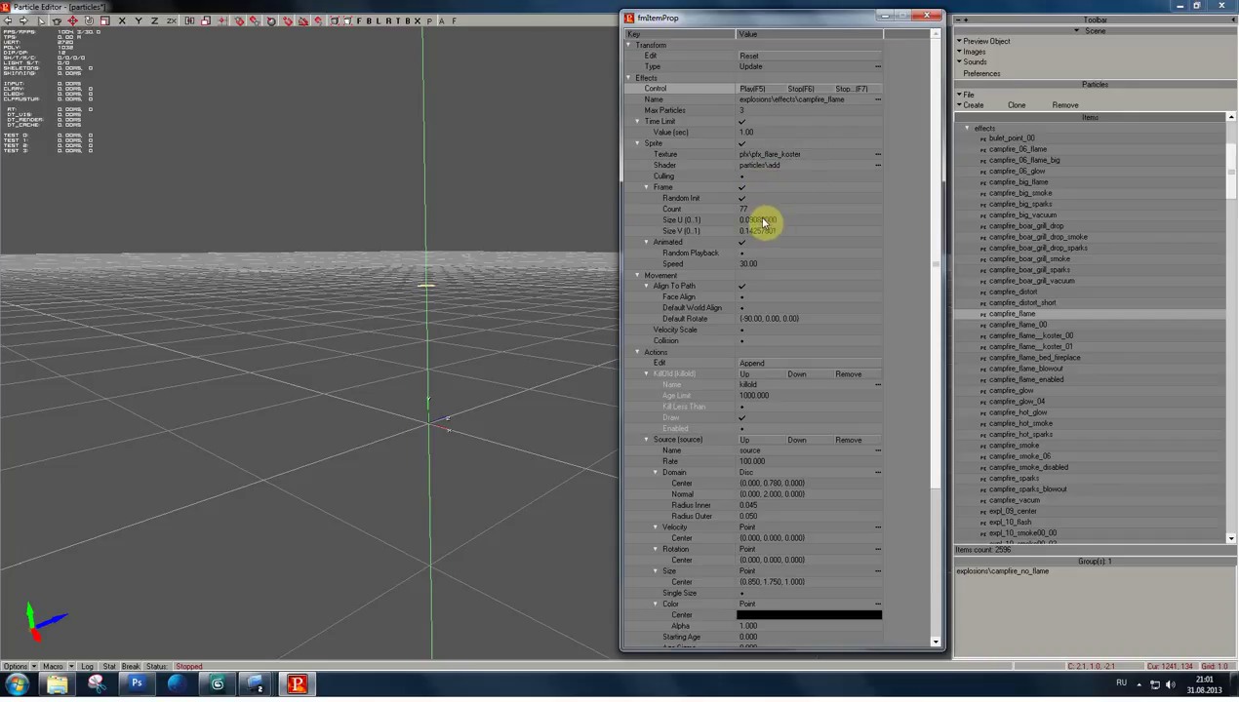
pyautogui.click(764, 222)
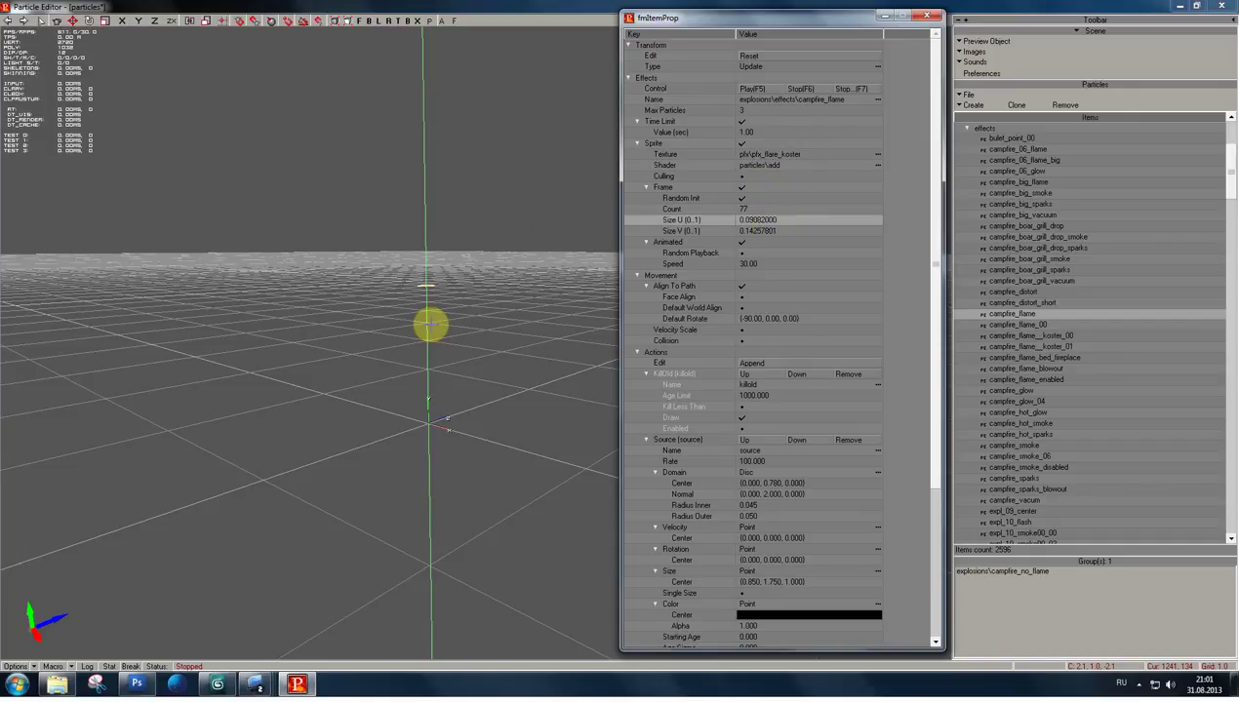
pyautogui.click(1179, 7)
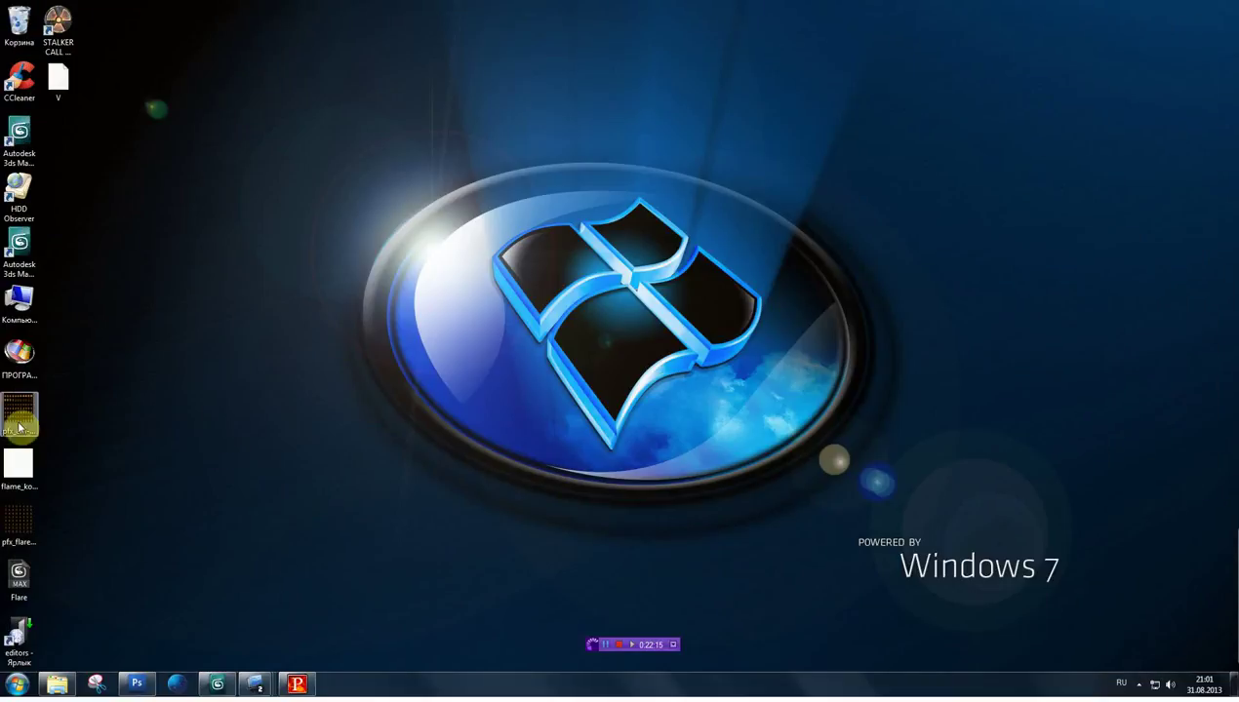
# - Open the pfx_ani-fire01 and pfx_flare_koster flame sheets in the WTV viewer
pyautogui.doubleClick(19, 425)
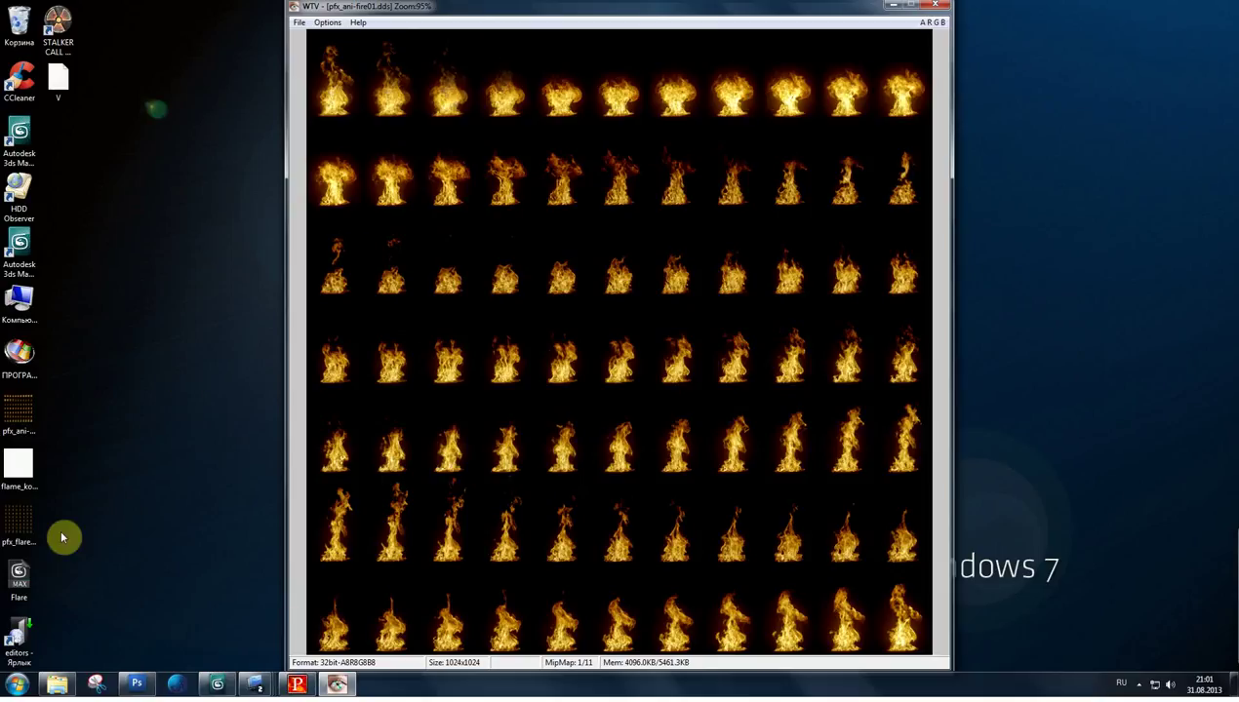
pyautogui.doubleClick(29, 517)
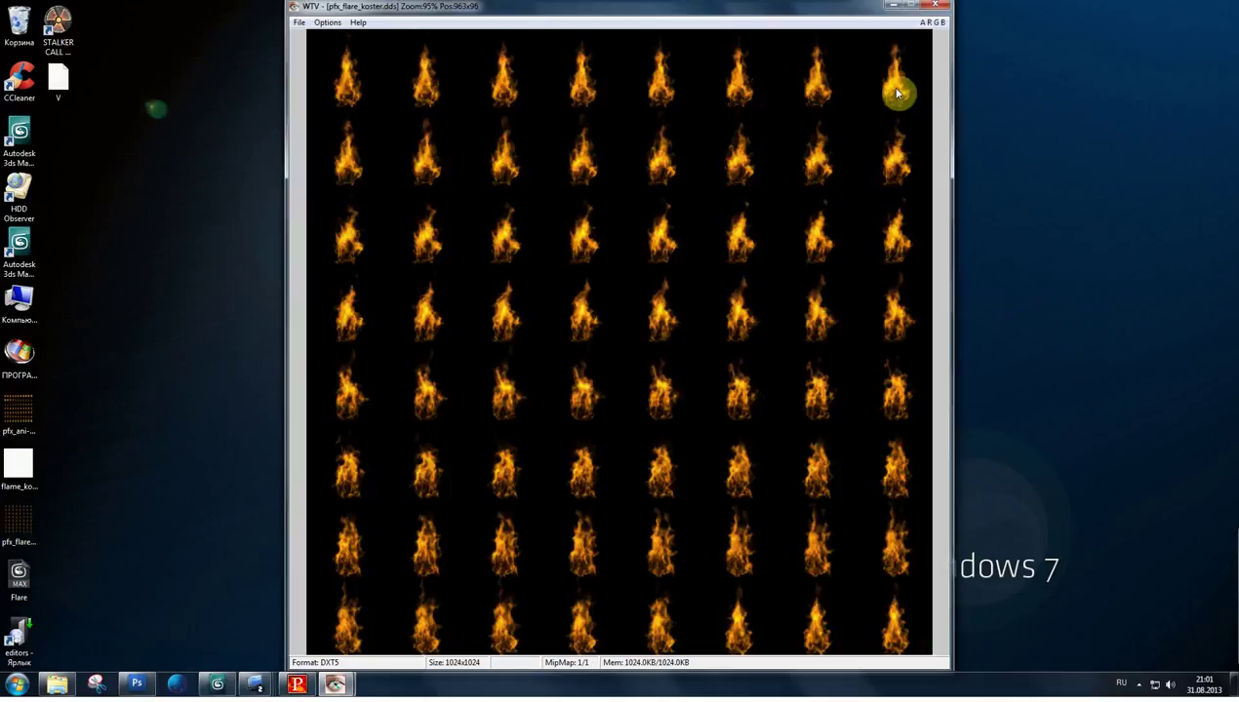
pyautogui.click(941, 9)
# - Compute one frame width of the 8-column flare sheet, 1/8 = 0.125, in Calculator
pyautogui.click(14, 684)
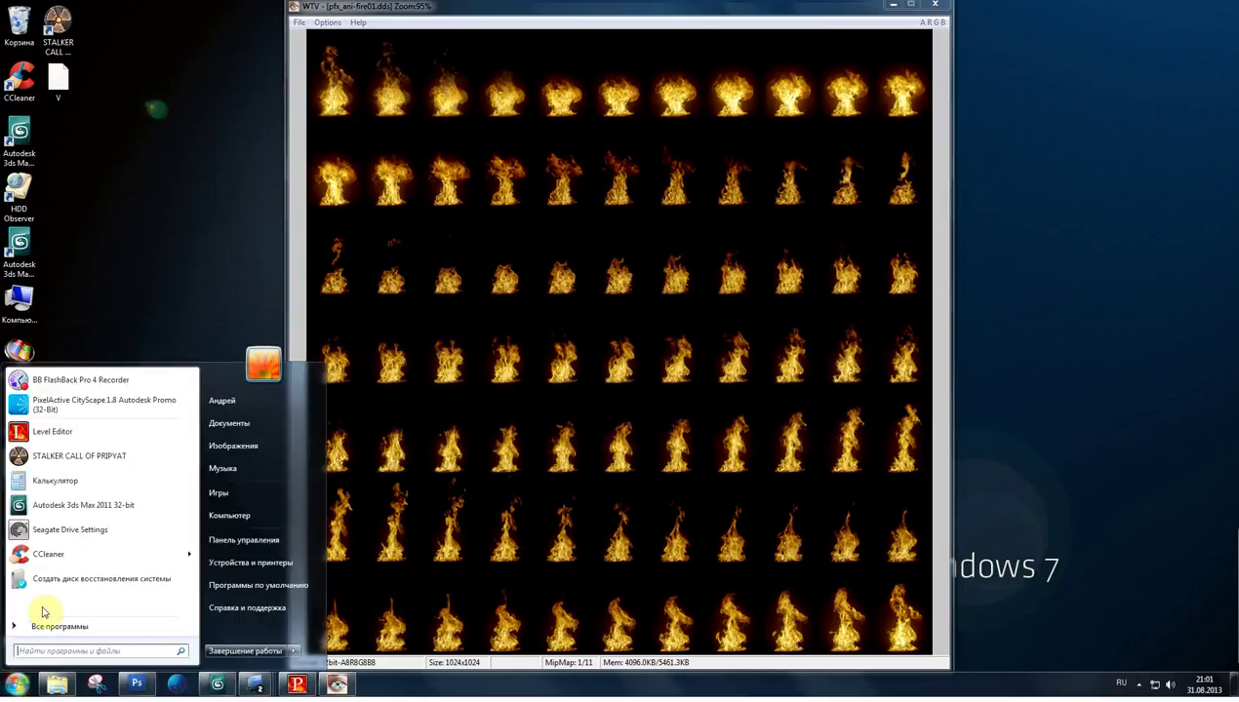
pyautogui.click(61, 481)
pyautogui.moveTo(948, 292); pyautogui.dragTo(1033, 224)
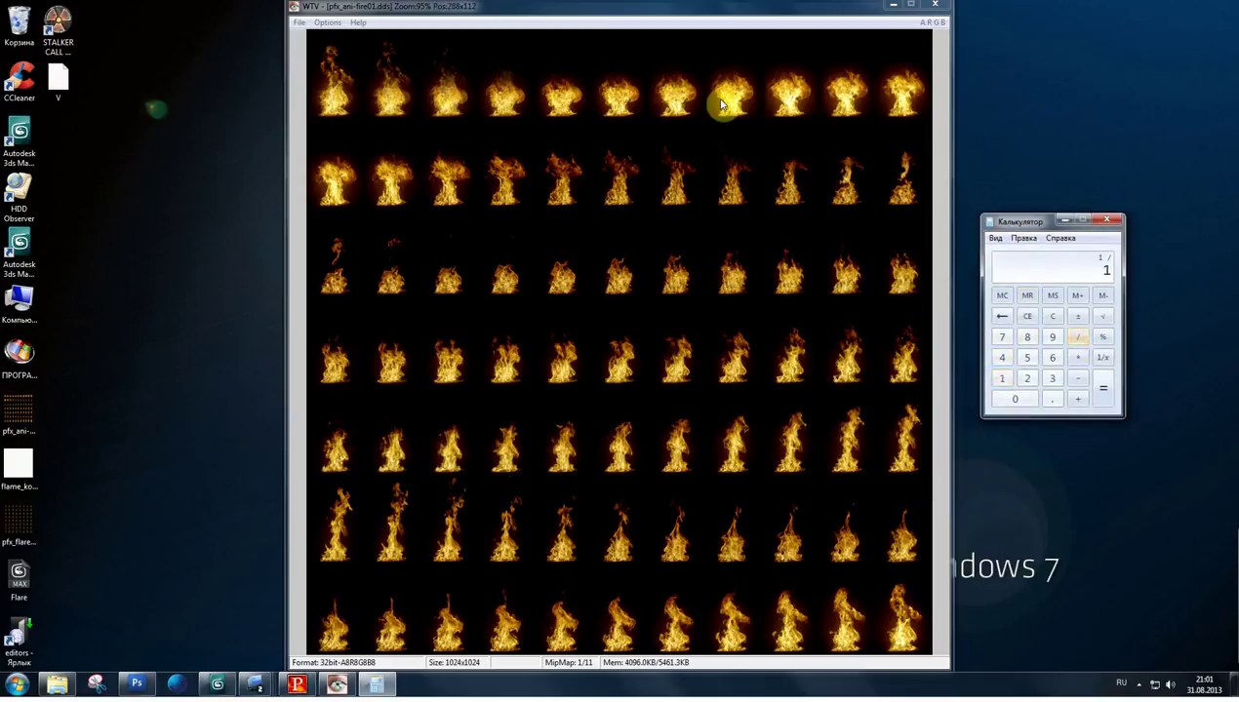
pyautogui.doubleClick(18, 519)
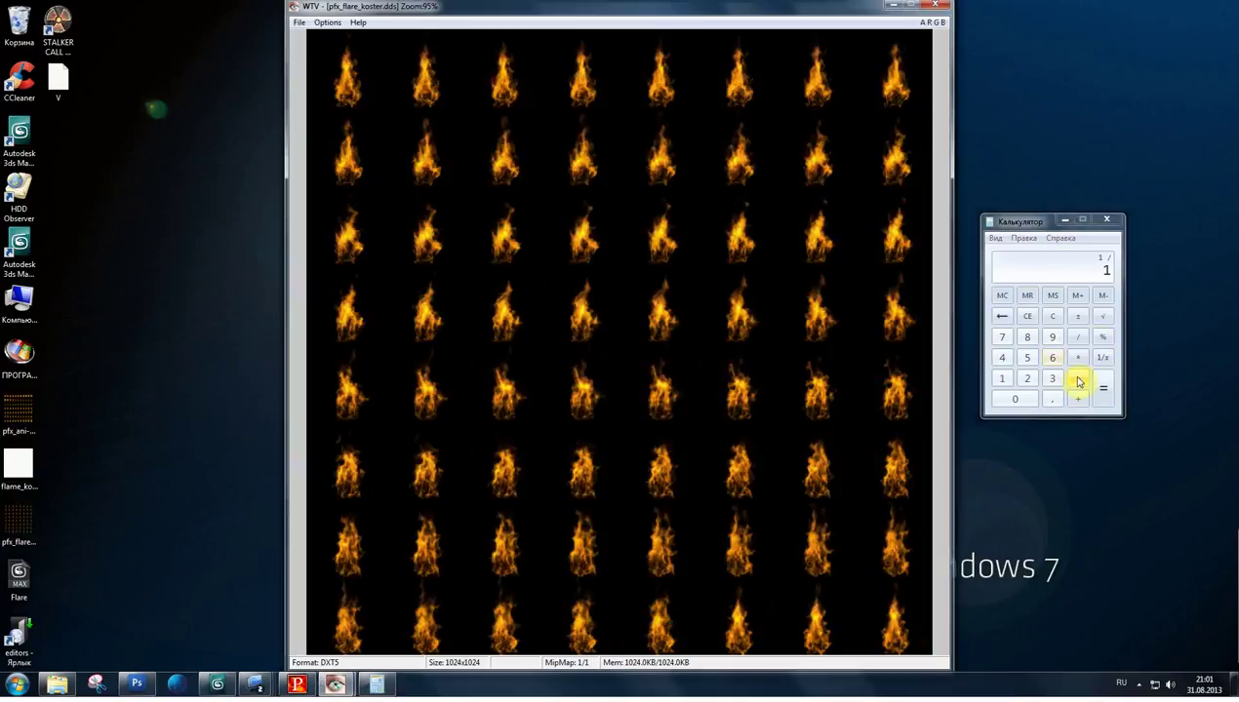
pyautogui.click(1027, 341)
pyautogui.click(1107, 391)
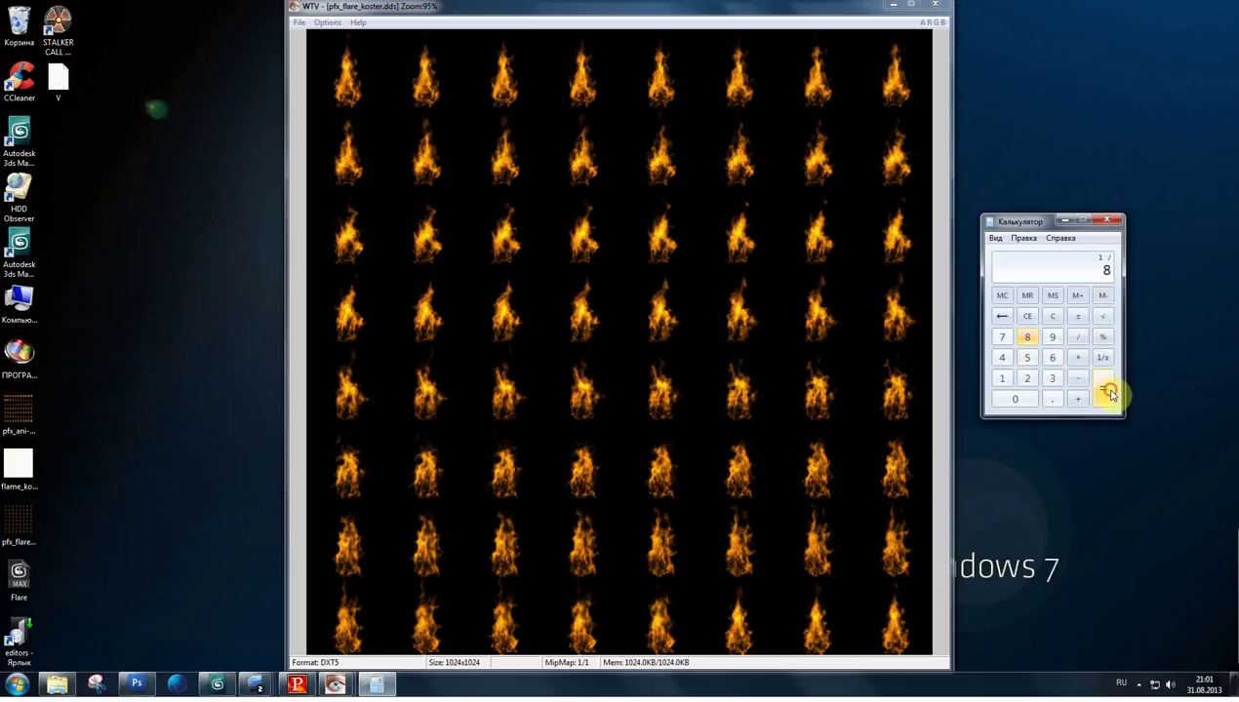
pyautogui.click(296, 684)
pyautogui.click(770, 222)
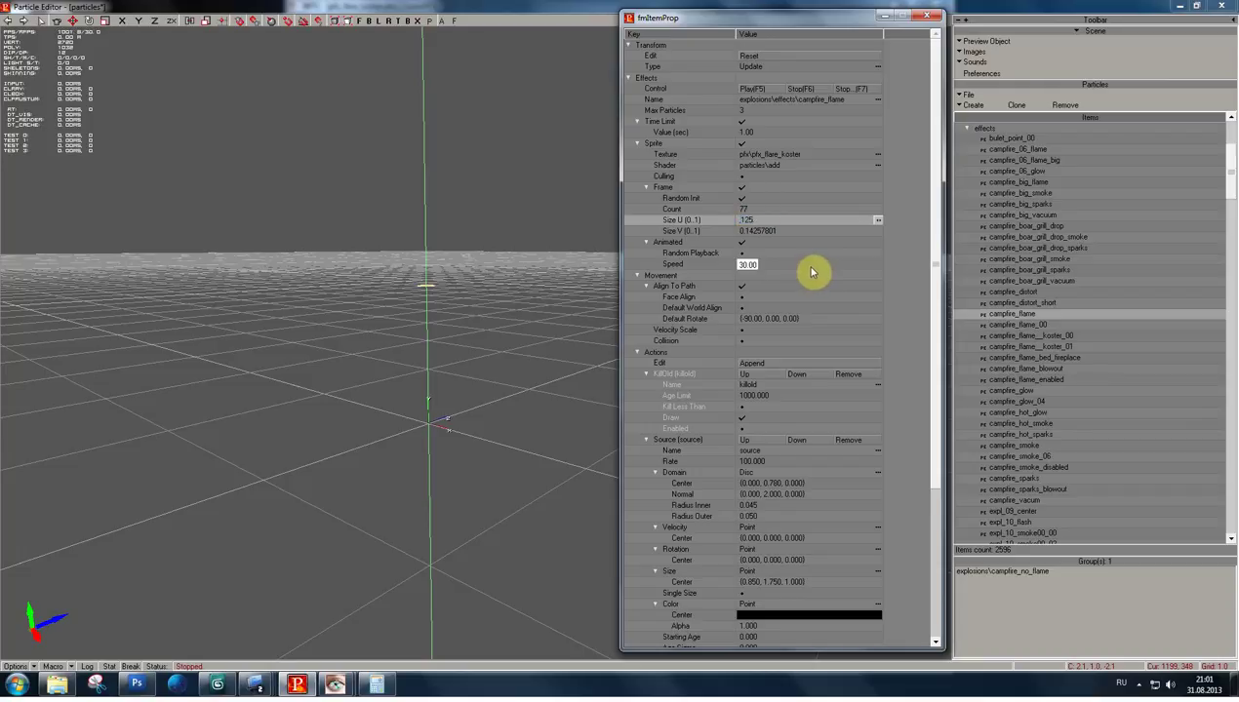
# - Enter 0.125 as campfire_flame's Size U and bring the WTV viewer back in front
pyautogui.press('Return')
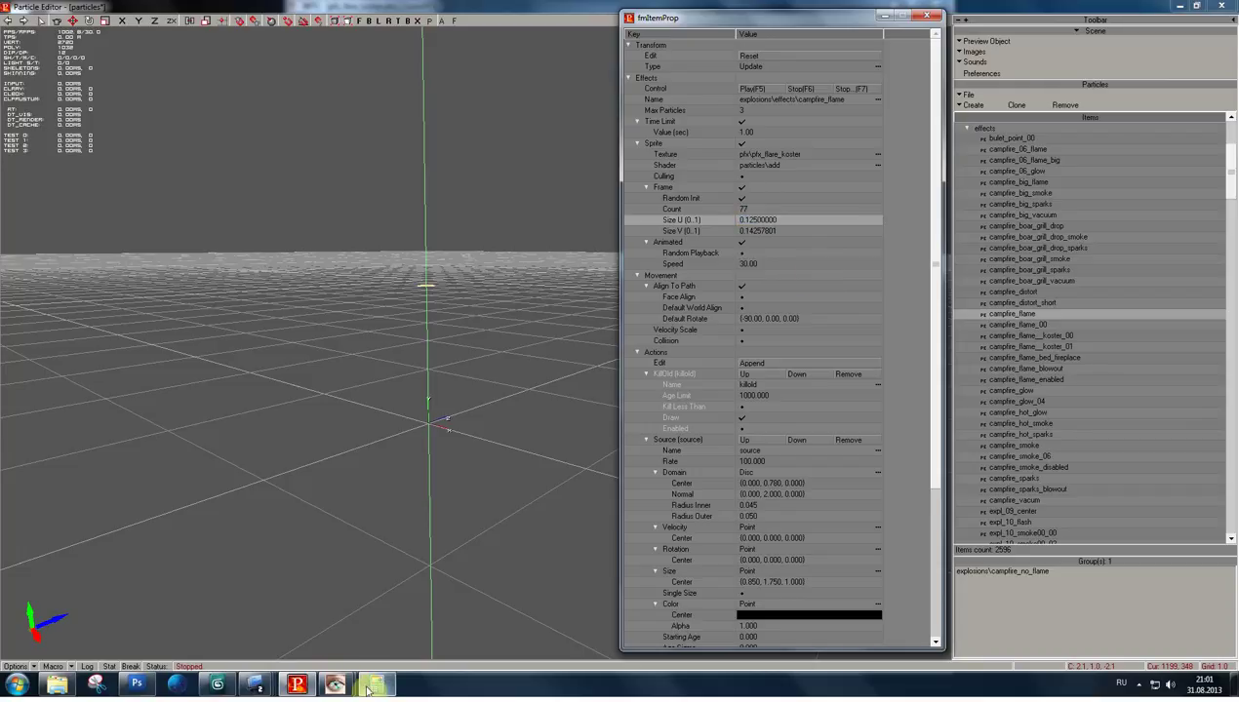
pyautogui.click(1179, 6)
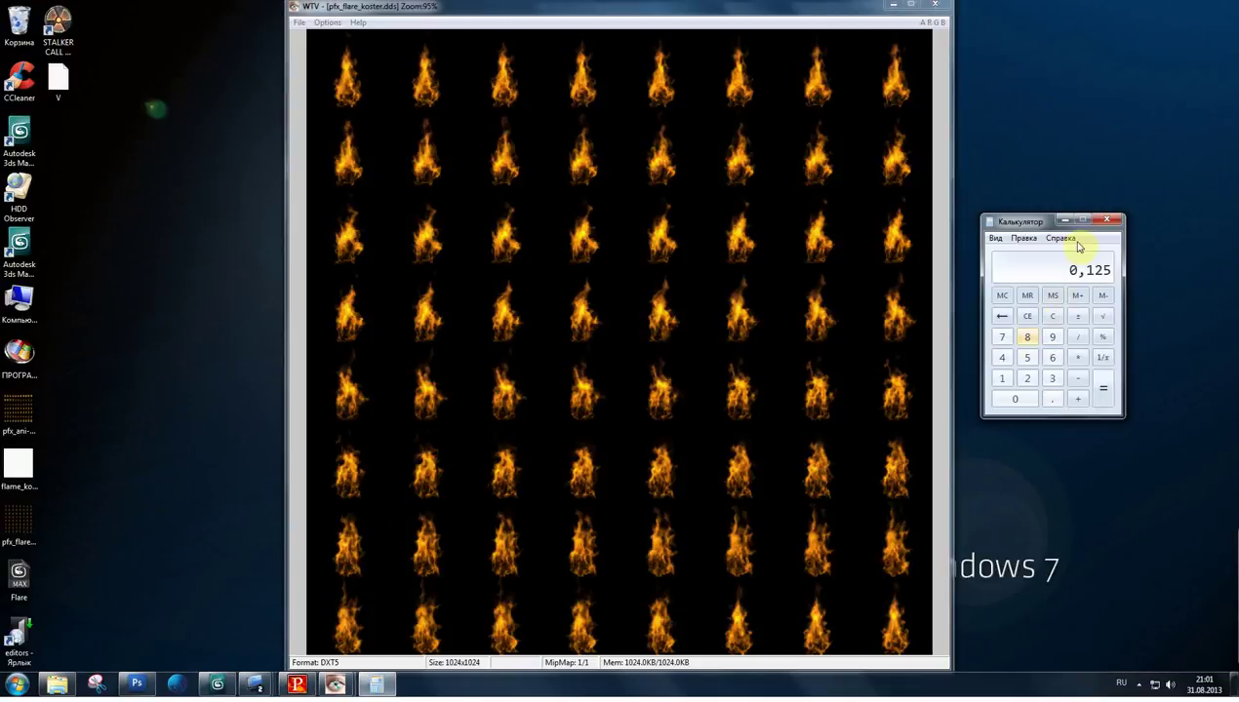
# - Close the flare sheet and compute 1/7 ≈ 0.142857 for the seven-row pfx_ani-fire01 sheet
pyautogui.moveTo(1042, 228); pyautogui.dragTo(1048, 214)
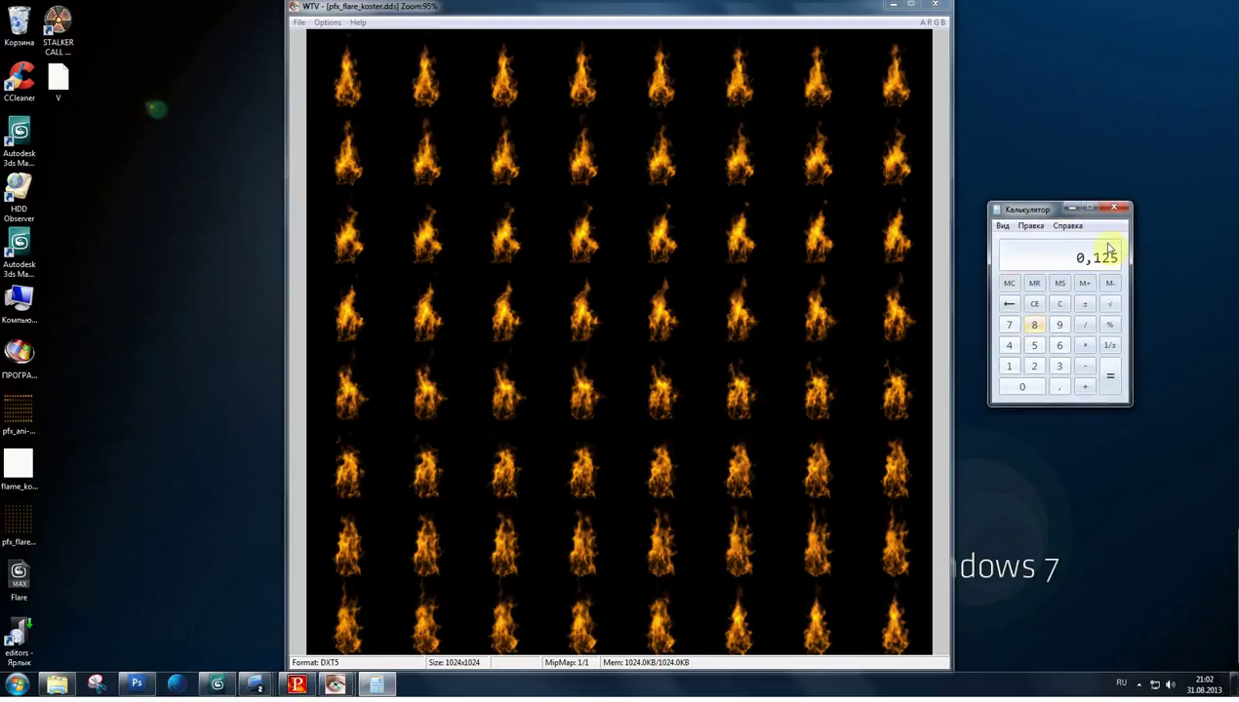
pyautogui.click(934, 5)
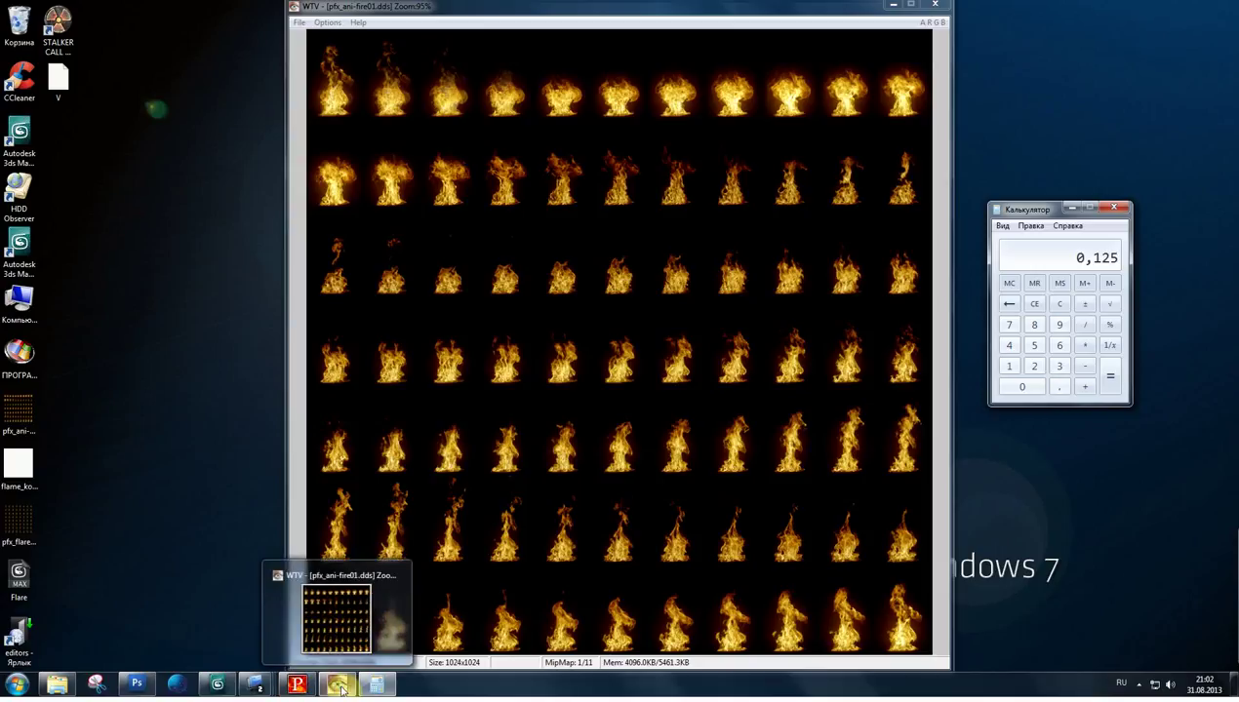
pyautogui.click(298, 683)
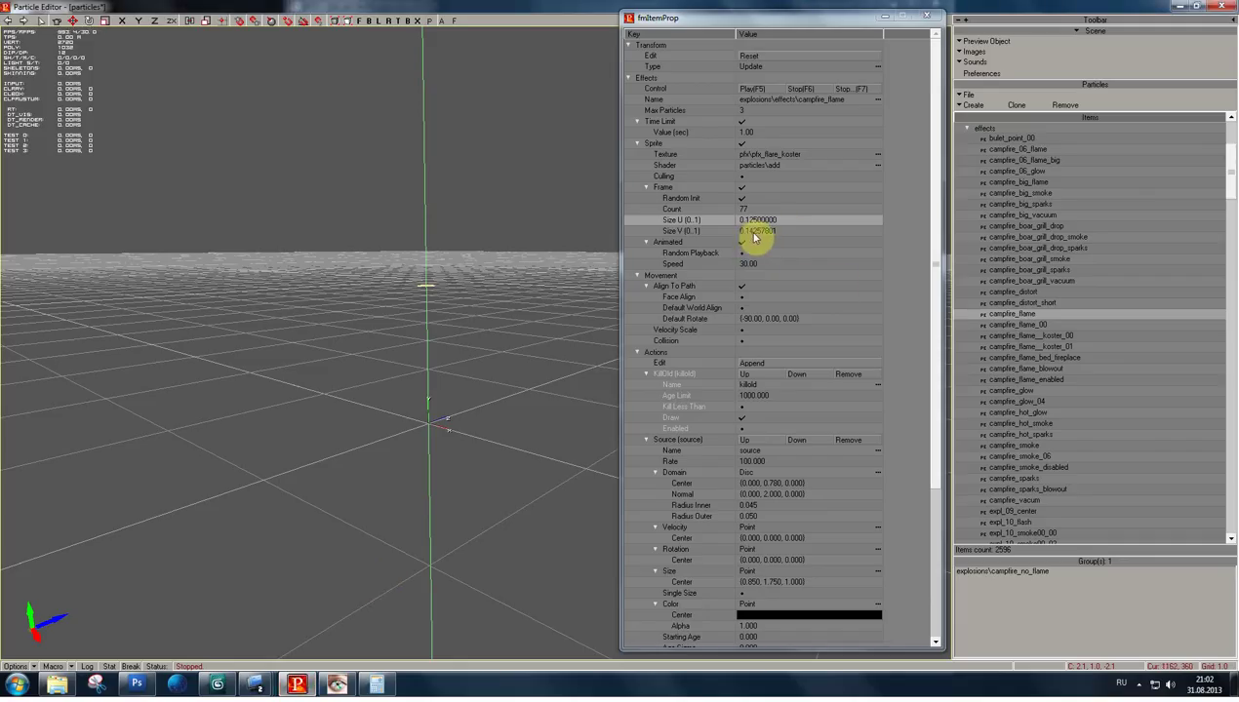
pyautogui.click(1193, 7)
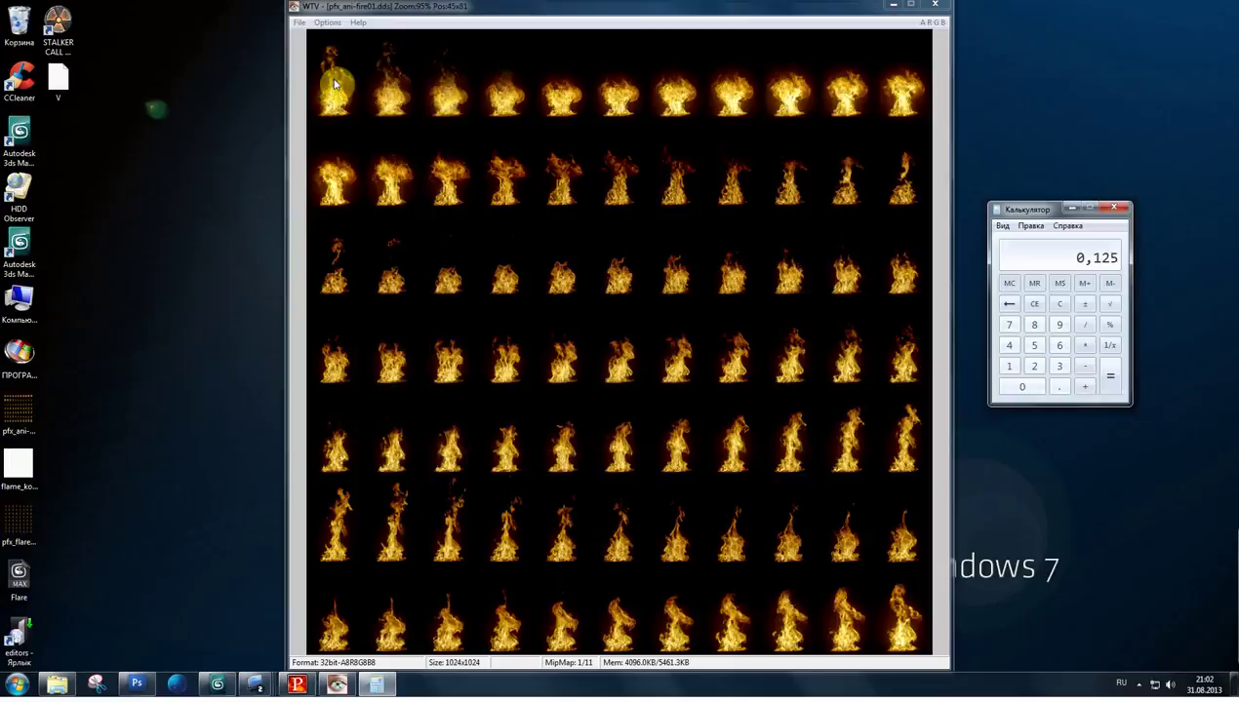
pyautogui.click(332, 107)
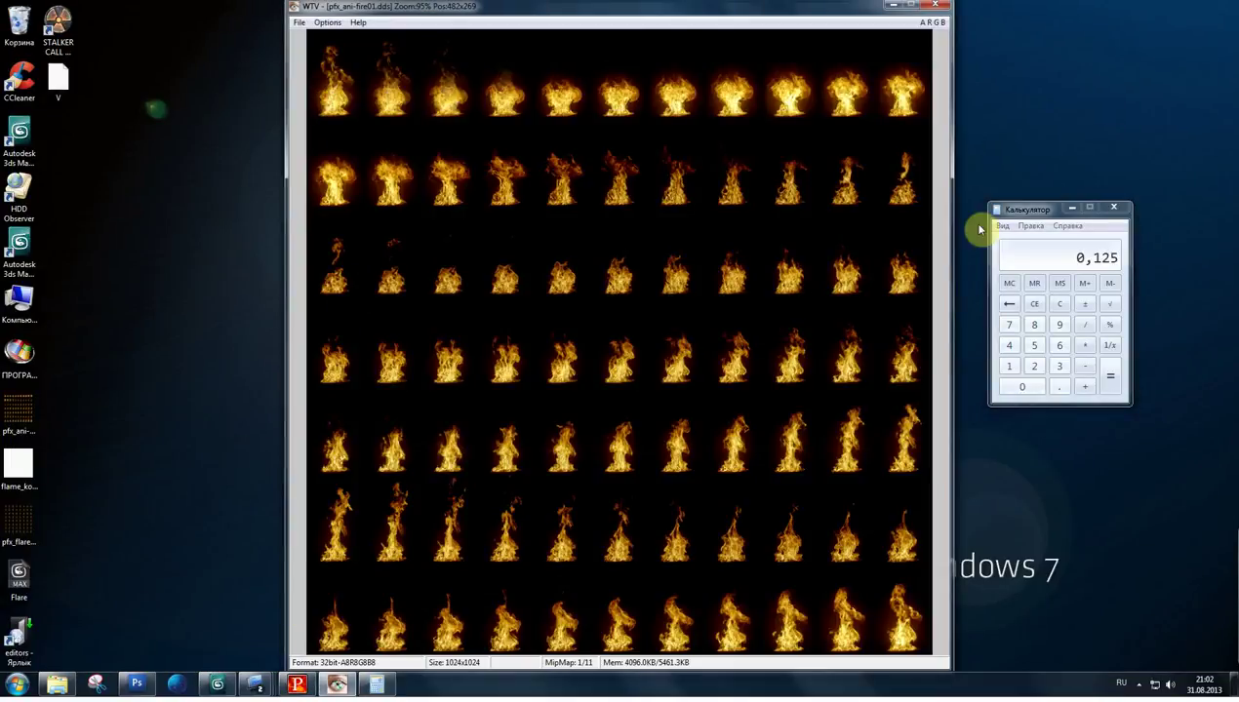
pyautogui.click(1011, 367)
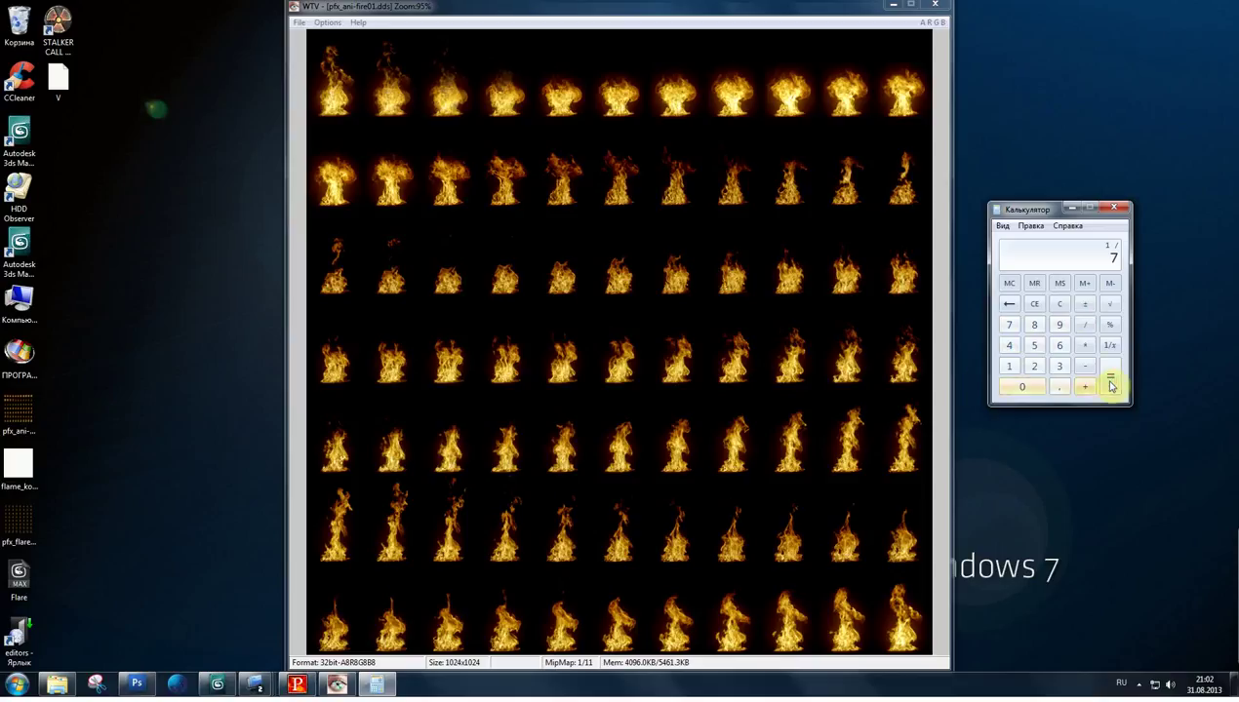
pyautogui.click(297, 684)
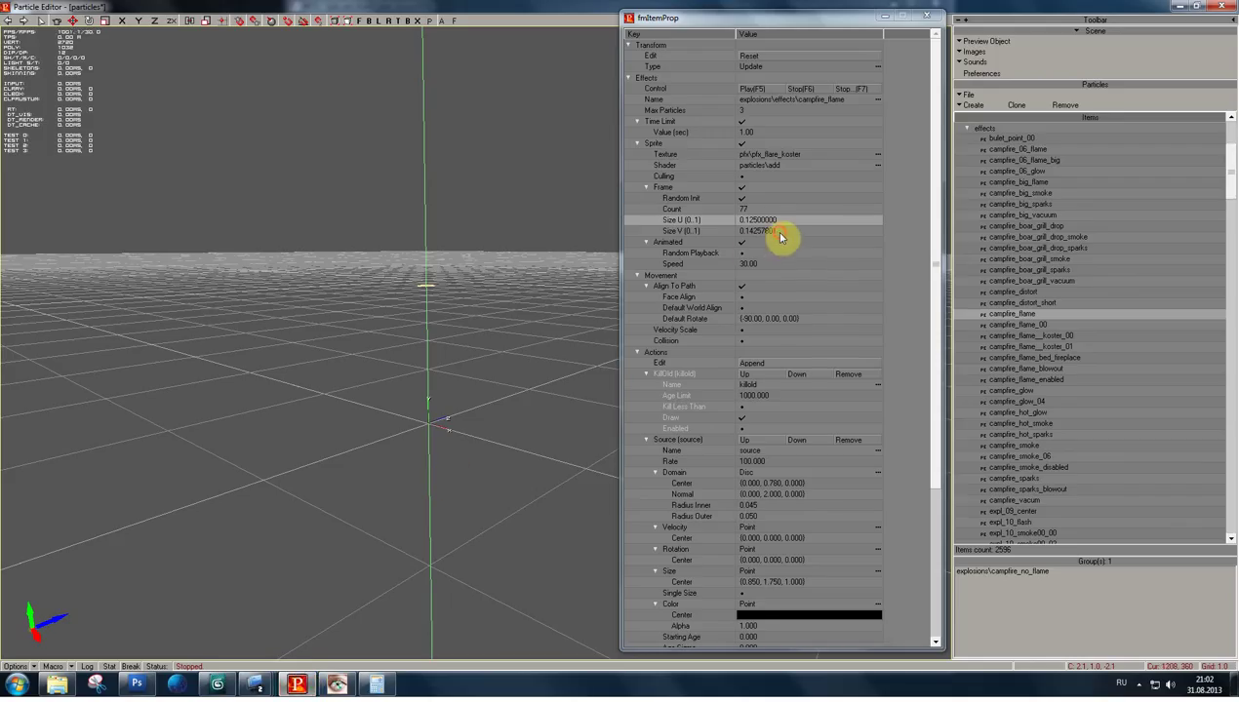
# - Set campfire_flame's Size V to 0.125 to match Size U and play the flame
pyautogui.click(779, 232)
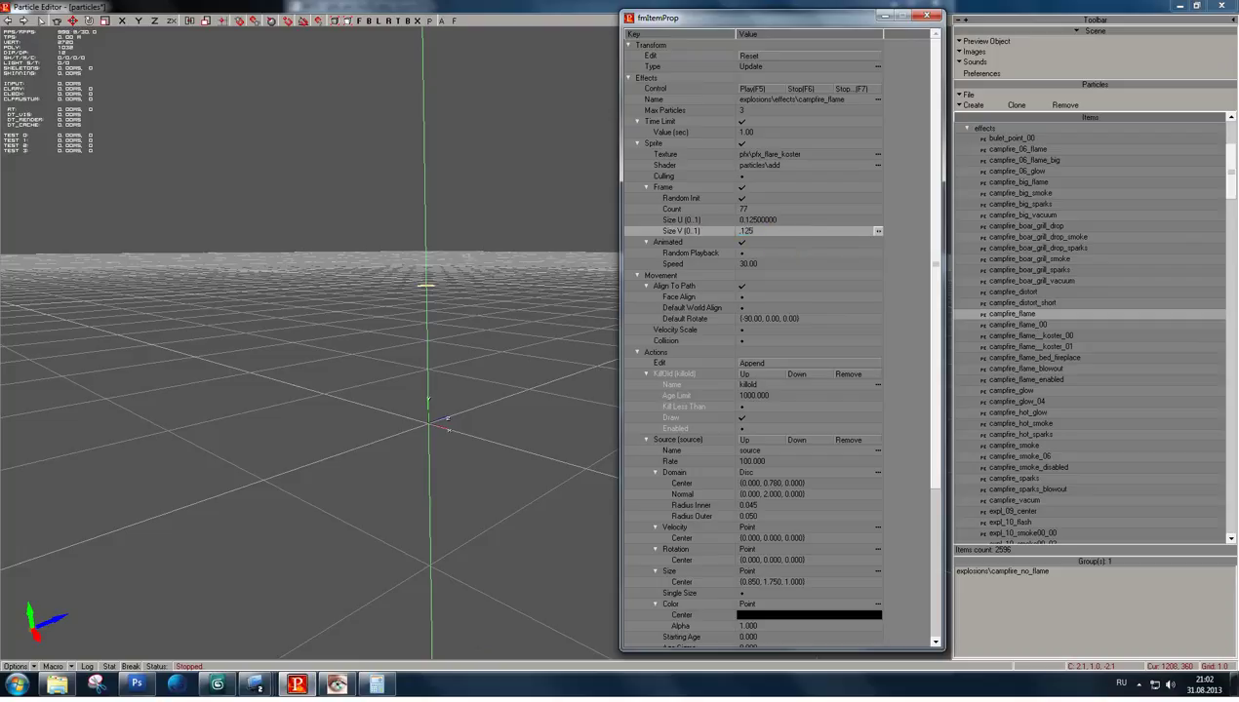
pyautogui.click(463, 281)
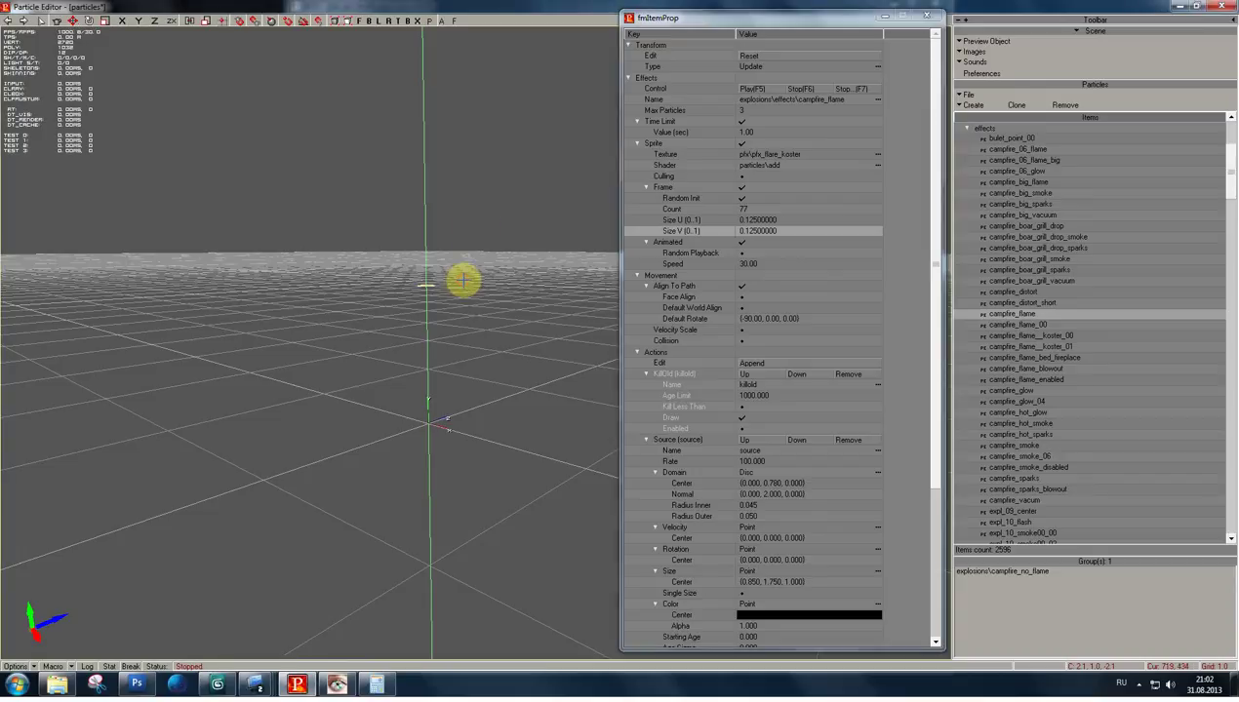
pyautogui.moveTo(471, 295)
pyautogui.mouseDown()
pyautogui.moveTo(459, 303)
pyautogui.moveTo(439, 283)
pyautogui.moveTo(469, 294)
pyautogui.mouseUp()
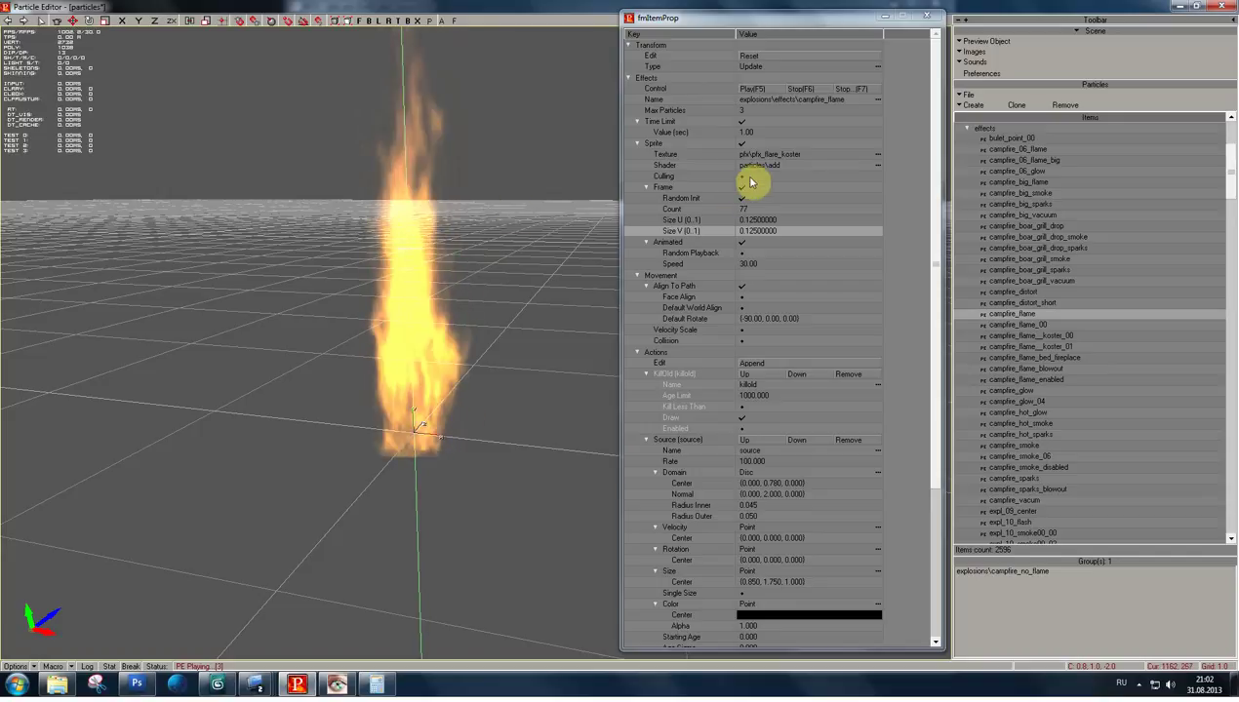
pyautogui.click(766, 210)
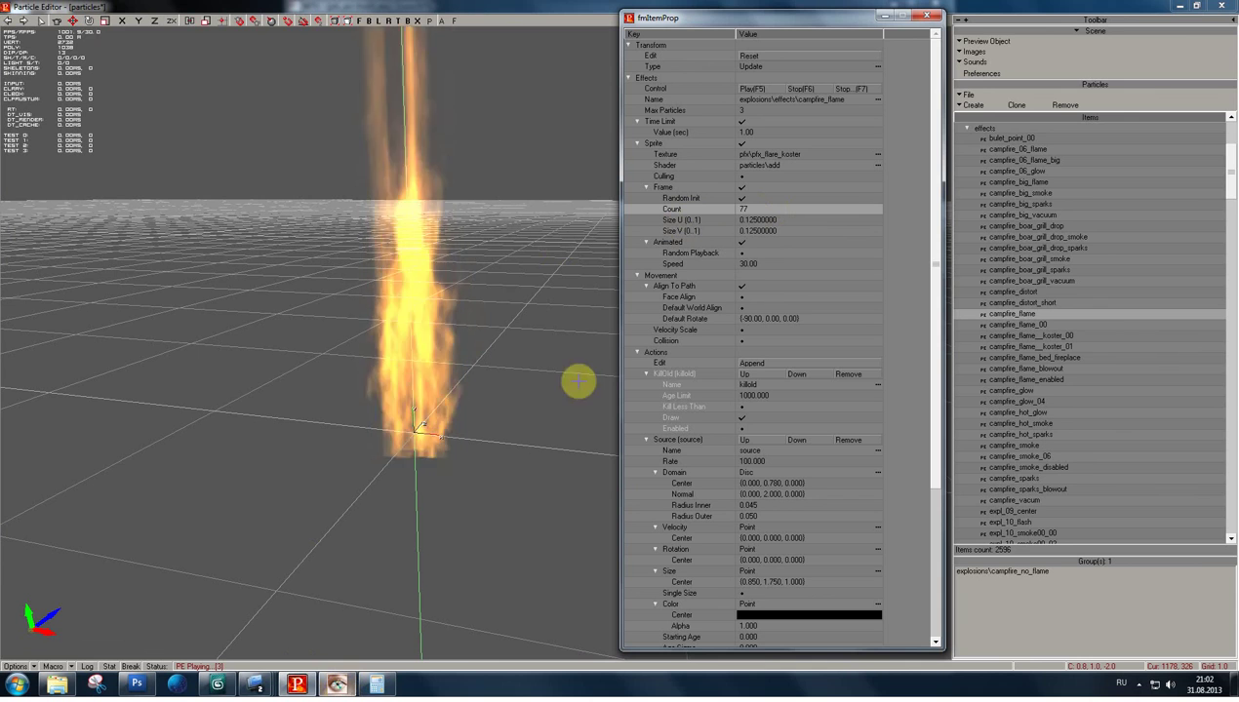
# - Arrange the pfx_flare_koster and pfx_ani-fire01 WTV viewers side by side for comparison
pyautogui.click(1183, 8)
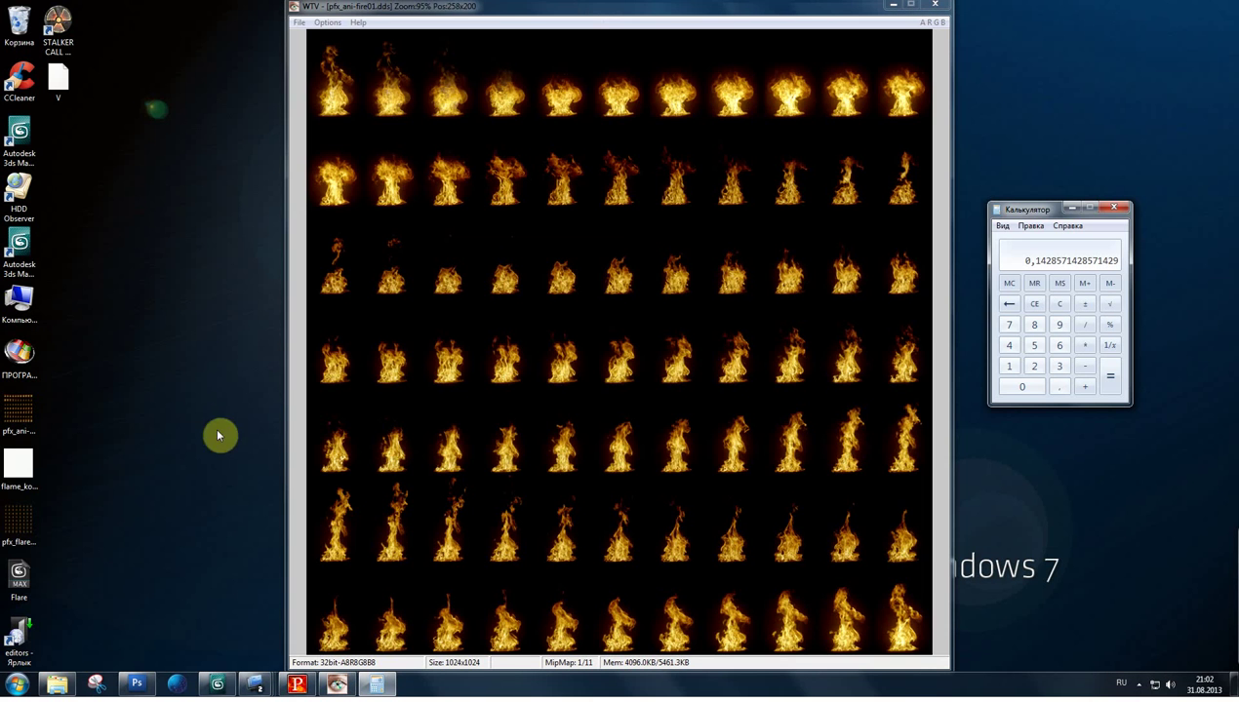
pyautogui.moveTo(19, 524); pyautogui.dragTo(500, 241)
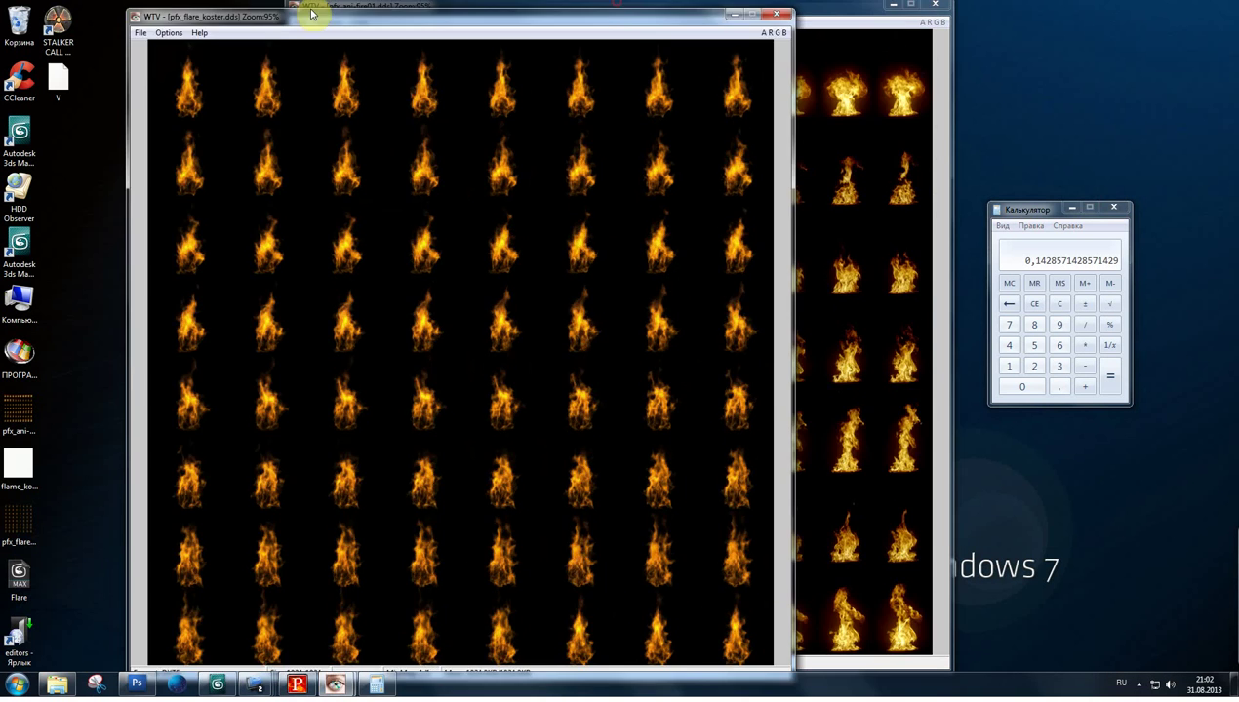
pyautogui.moveTo(620, 7); pyautogui.dragTo(209, 15)
pyautogui.moveTo(691, 14); pyautogui.dragTo(948, 22)
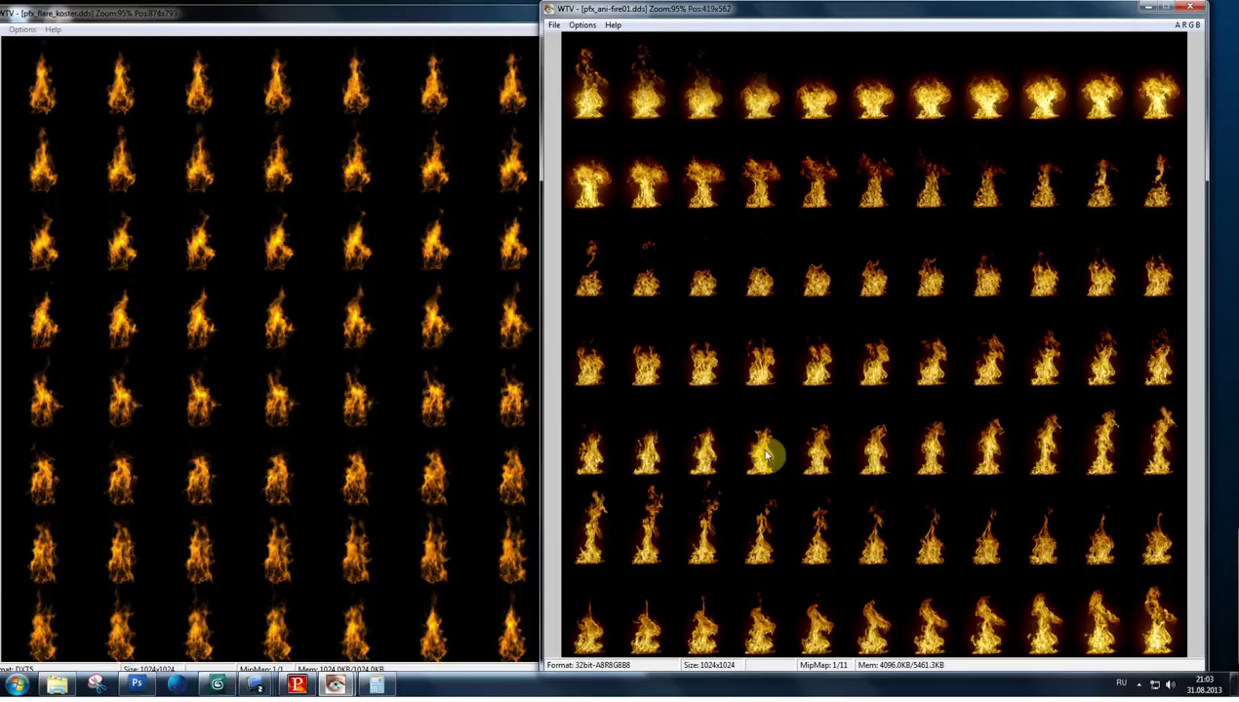
pyautogui.click(299, 685)
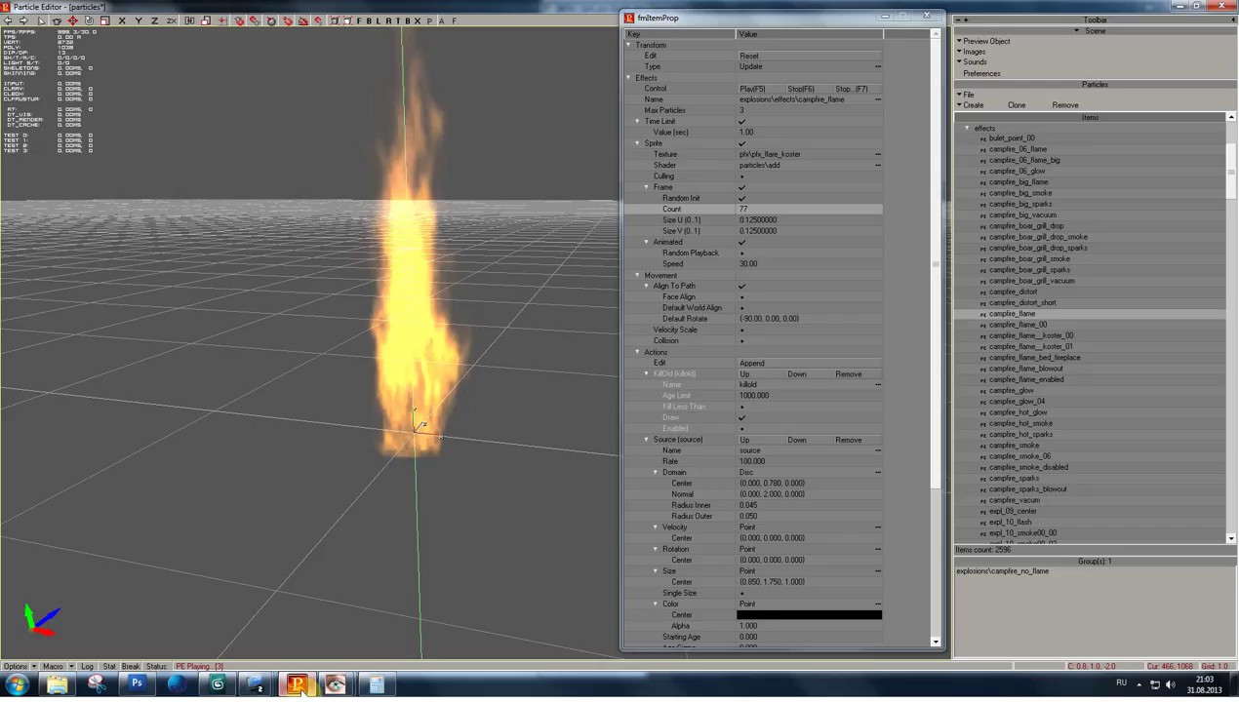
pyautogui.click(299, 685)
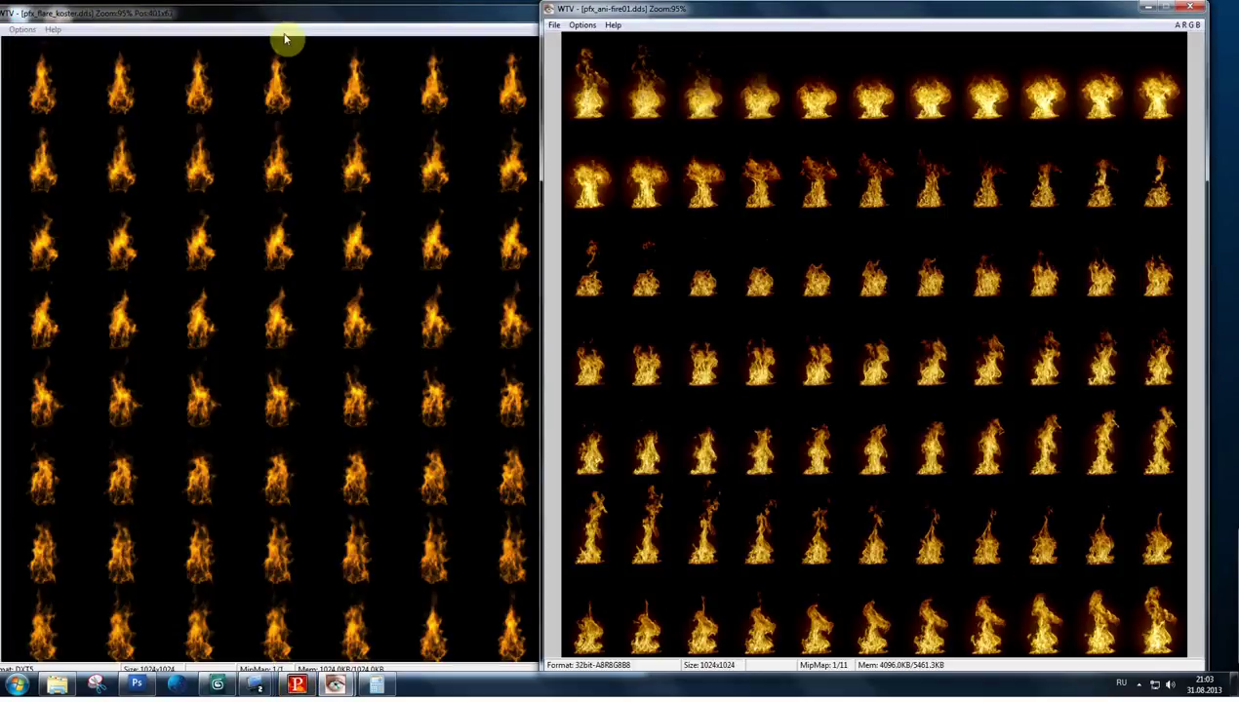
pyautogui.moveTo(288, 26); pyautogui.dragTo(313, 24)
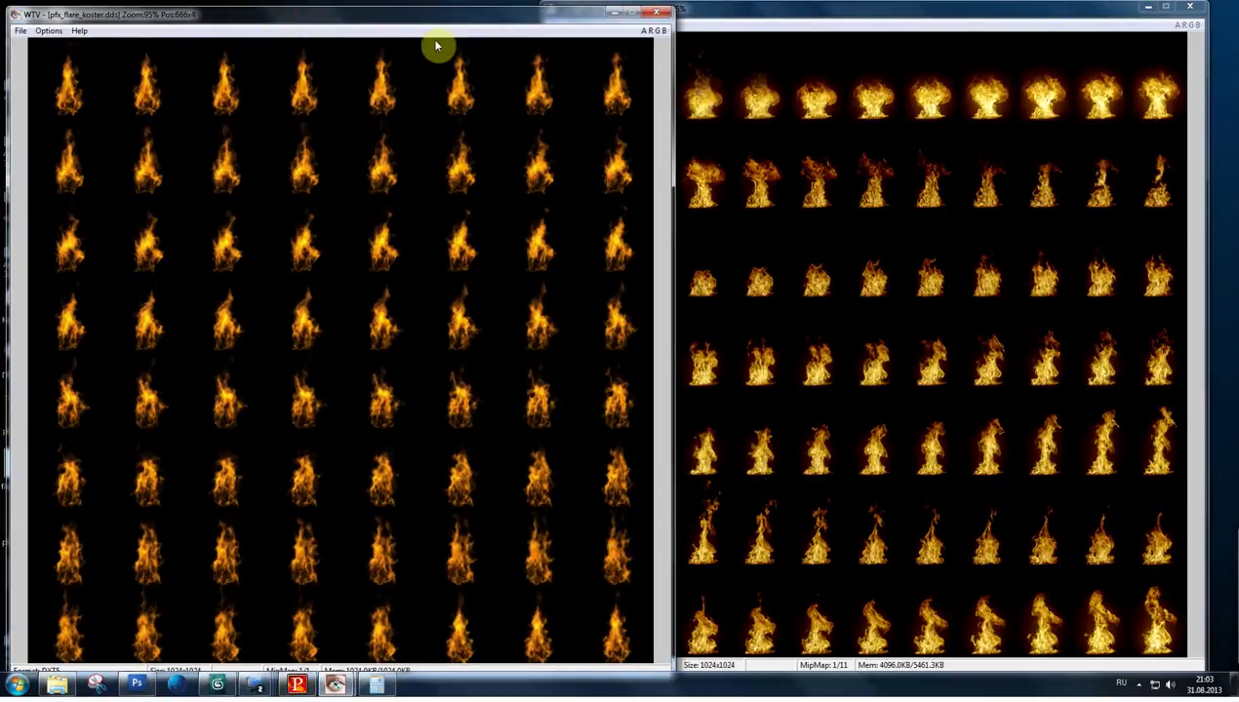
pyautogui.moveTo(429, 29); pyautogui.dragTo(443, 24)
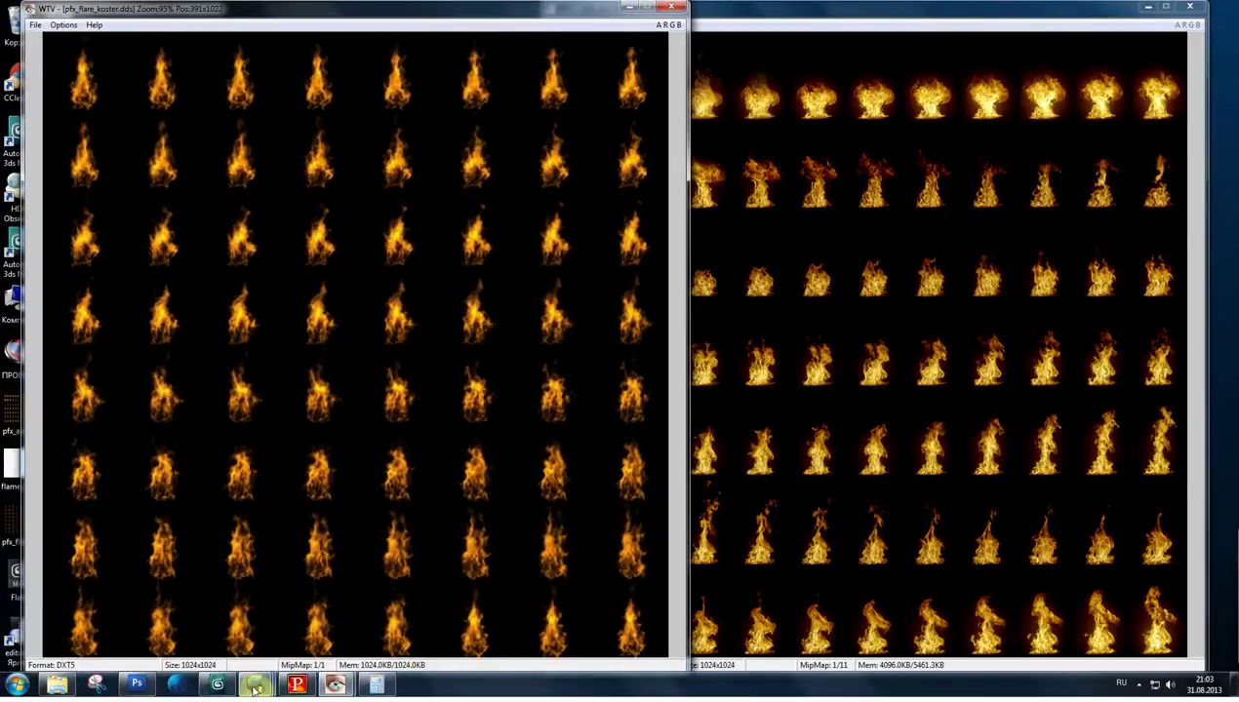
pyautogui.click(289, 687)
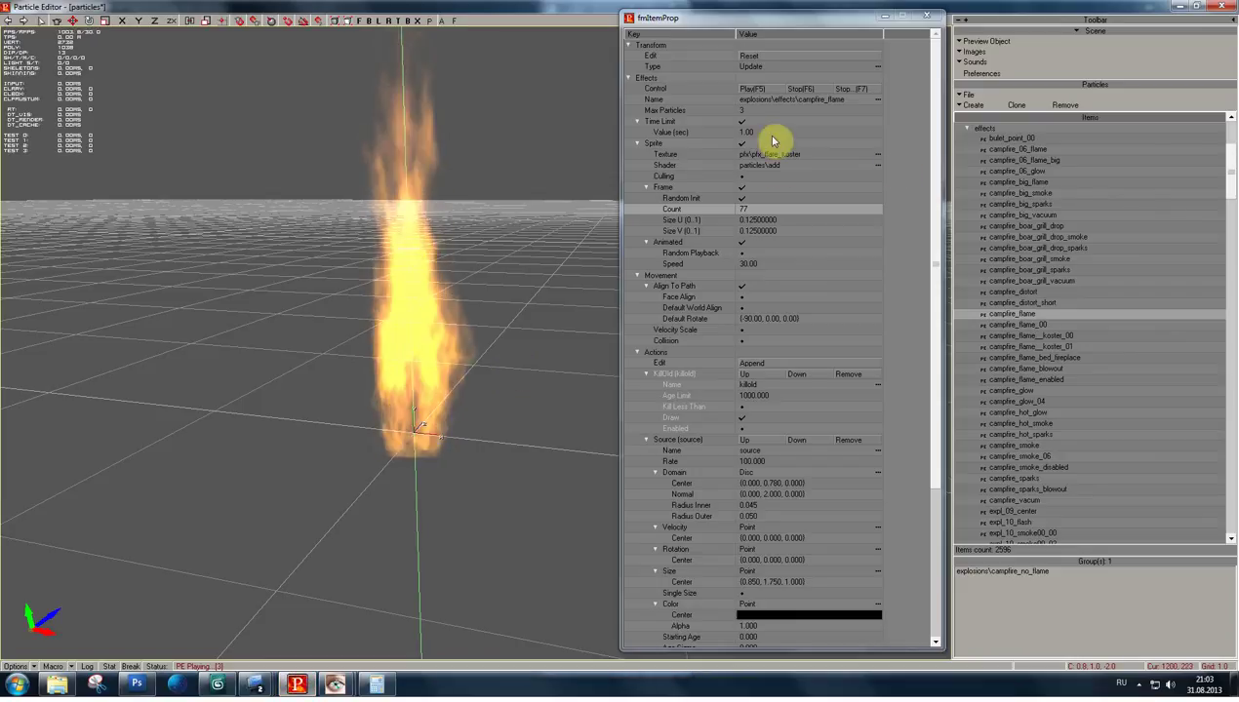
# - Change the sprite frame Count value from 77 to 64
pyautogui.click(756, 209)
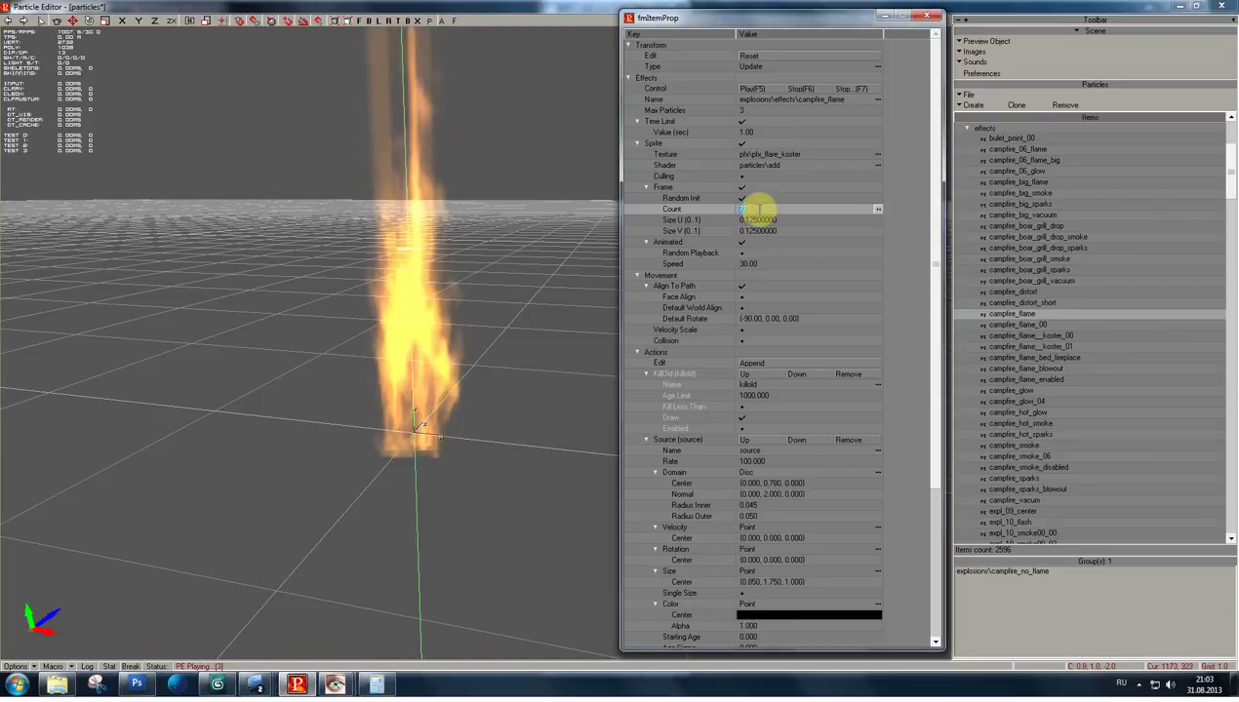
pyautogui.write('64')
pyautogui.press('Return')
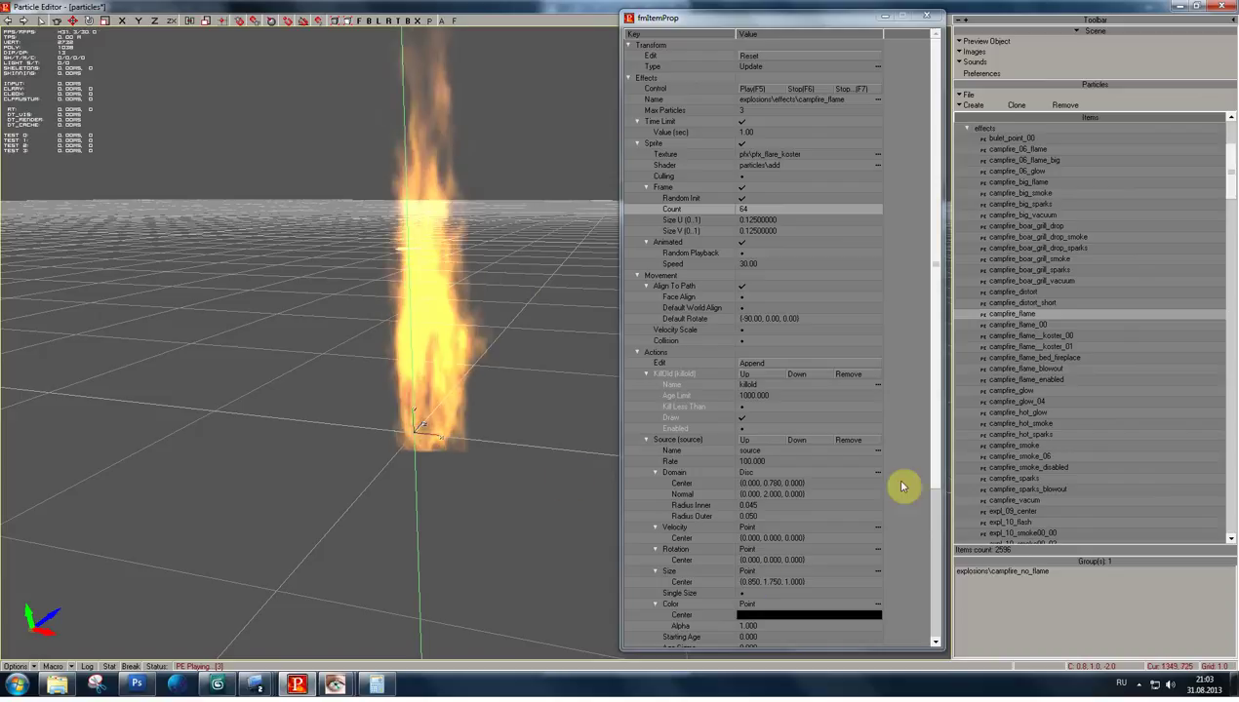
pyautogui.moveTo(940, 475); pyautogui.dragTo(894, 536)
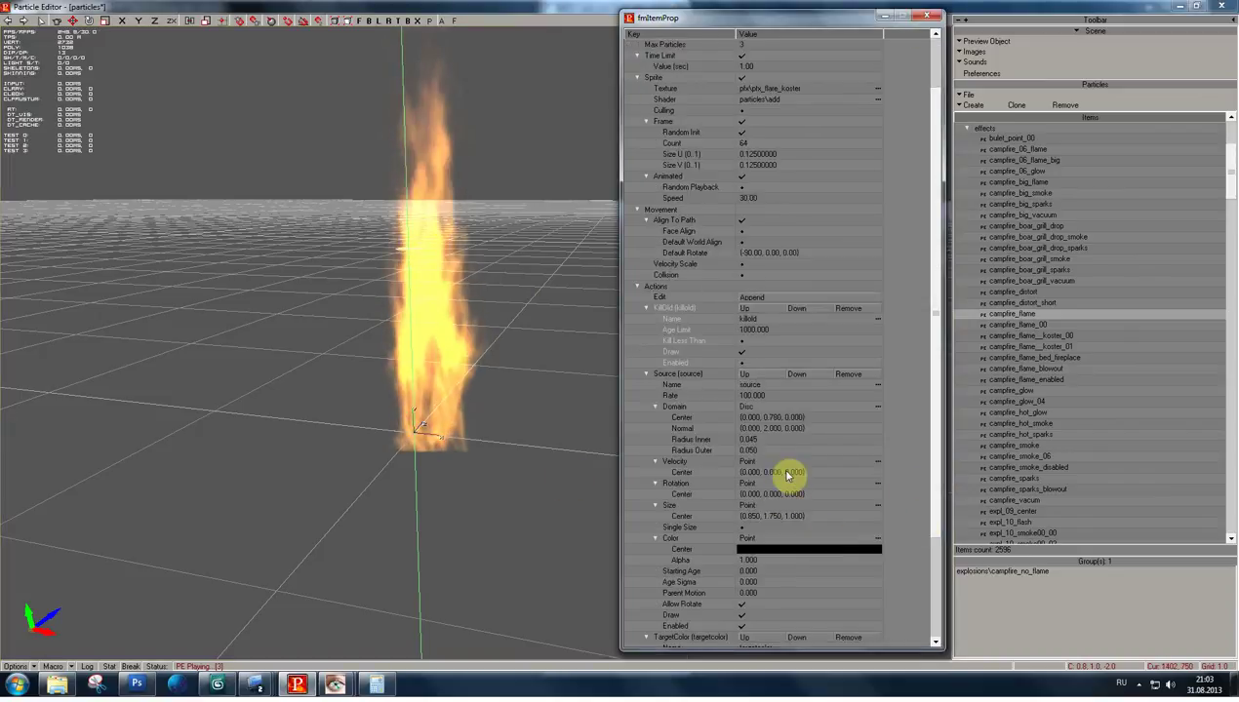
pyautogui.doubleClick(765, 516)
pyautogui.write('1.75')
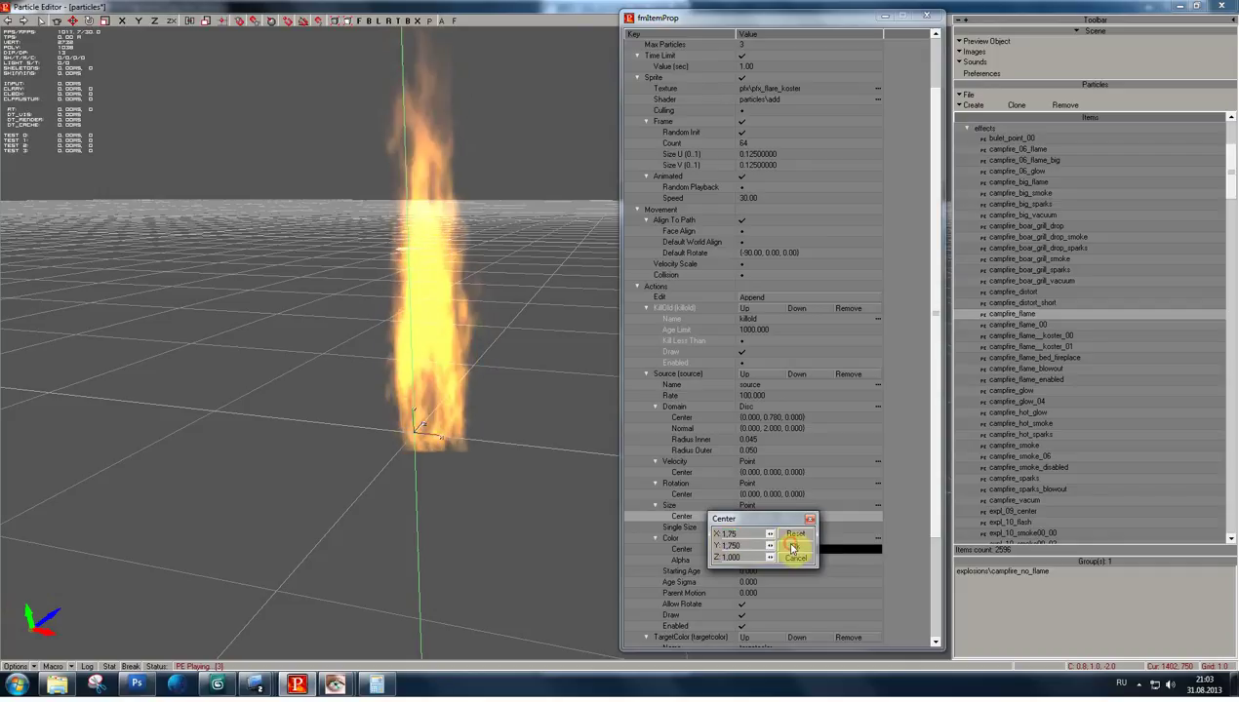
# - Apply Size Center 1.750, 1.750, 1.000 and view the wider flame particles
pyautogui.click(792, 554)
pyautogui.moveTo(453, 309)
pyautogui.mouseDown()
pyautogui.moveTo(431, 329)
pyautogui.moveTo(464, 349)
pyautogui.mouseUp()
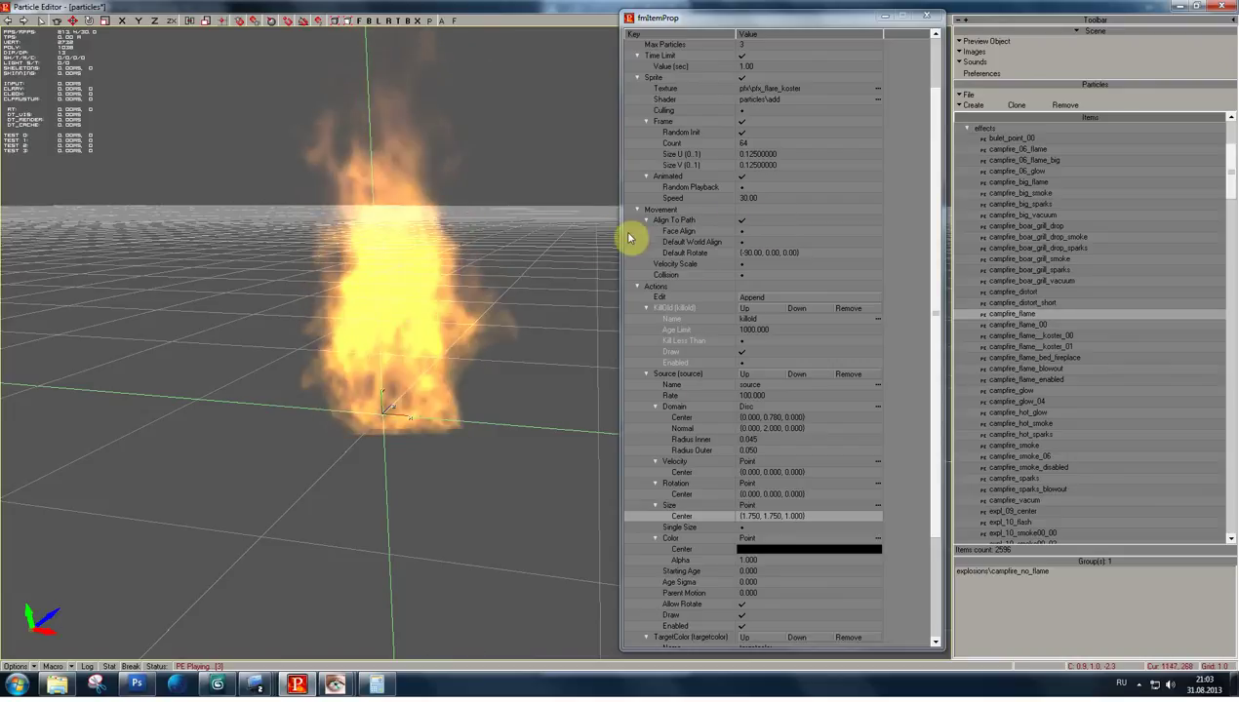
pyautogui.click(931, 370)
pyautogui.scroll(2, 934, 284)
# - Try several Max Particles values on campfire_flame, then settle on 2
pyautogui.click(748, 112)
pyautogui.write('1')
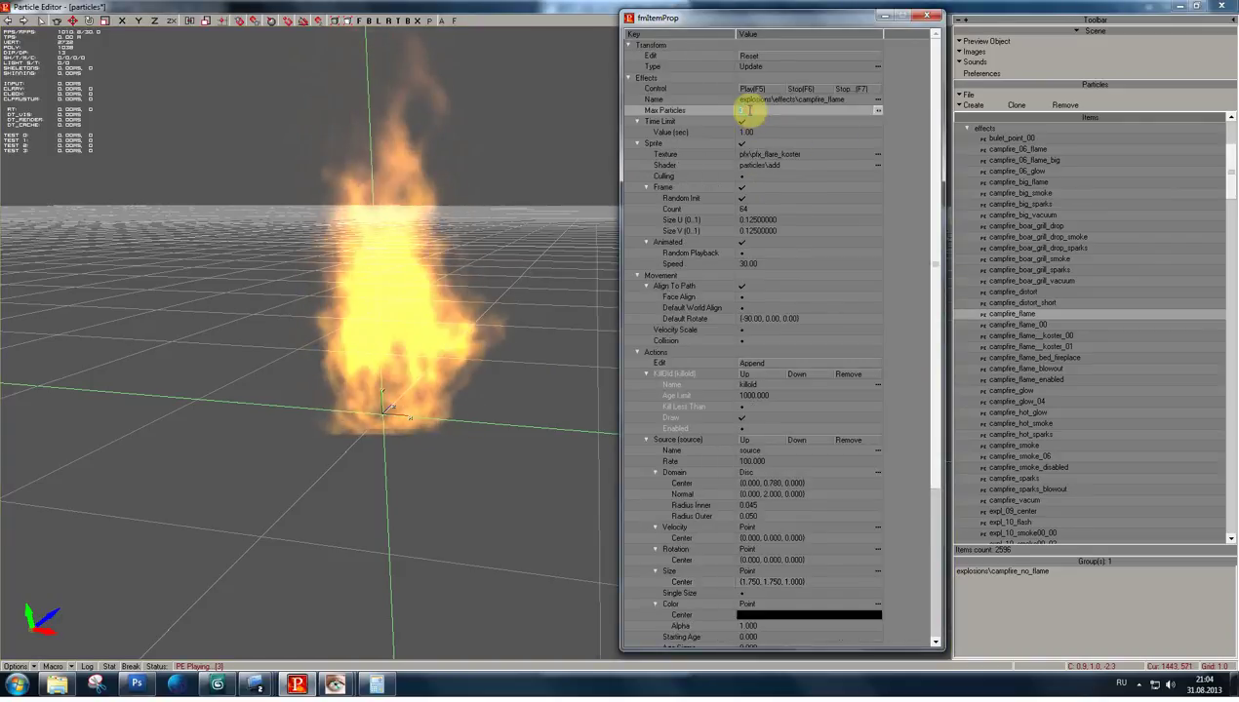
pyautogui.press('F6')
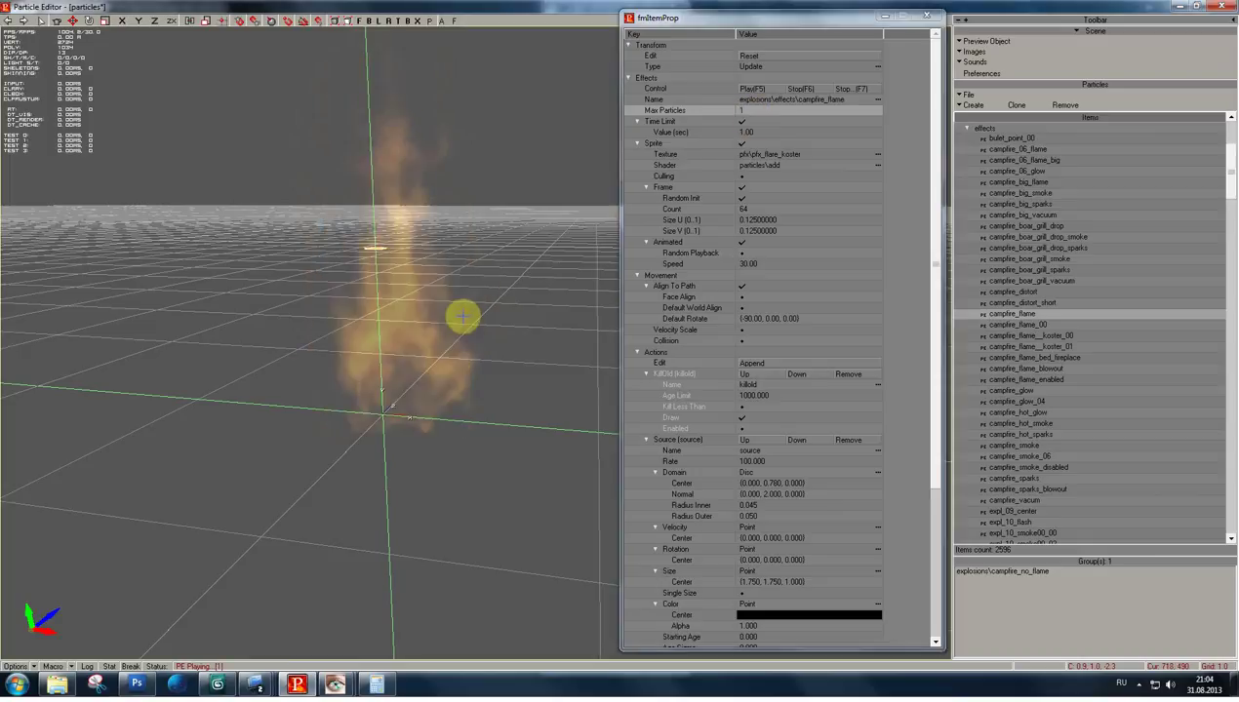
pyautogui.click(758, 110)
pyautogui.write('0')
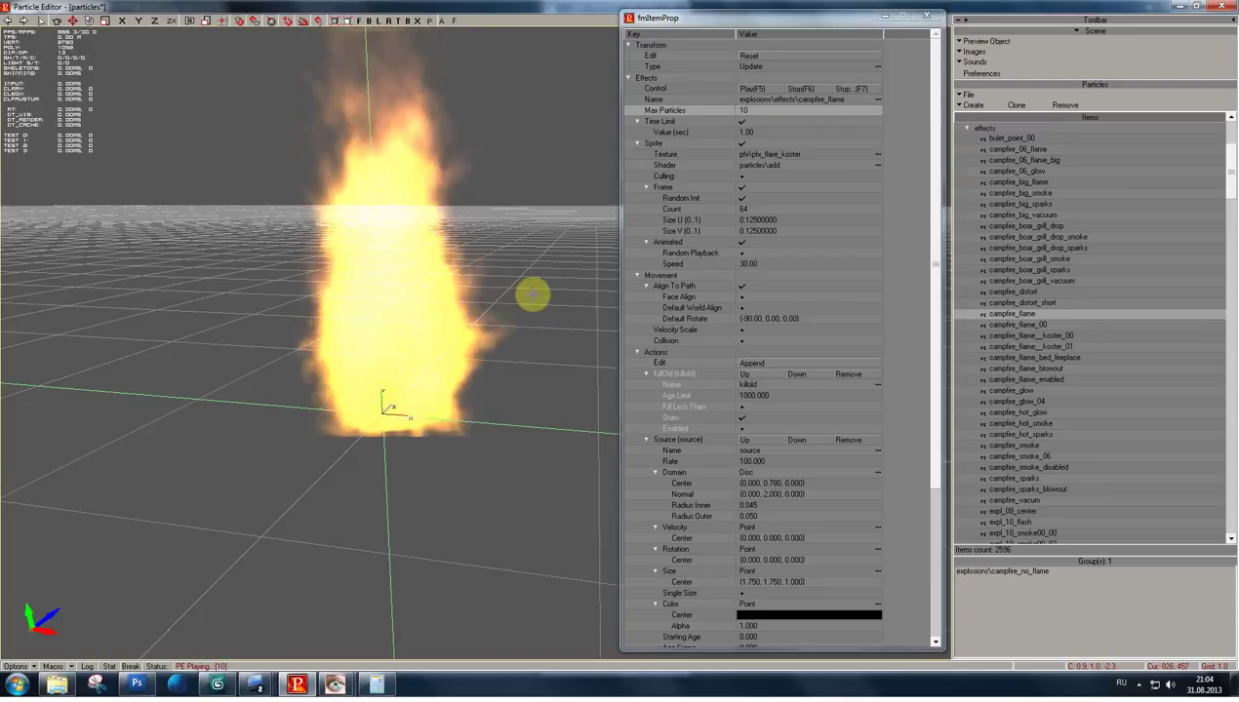
pyautogui.click(759, 111)
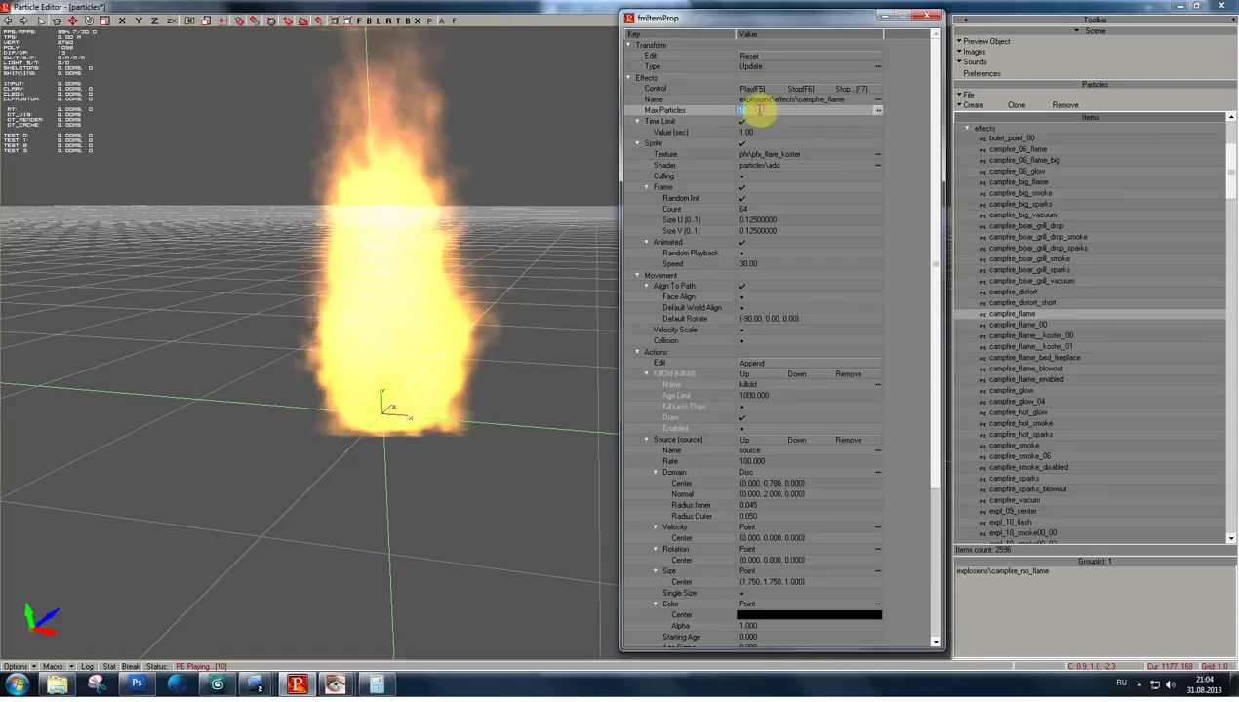
pyautogui.write('2')
pyautogui.press('Return')
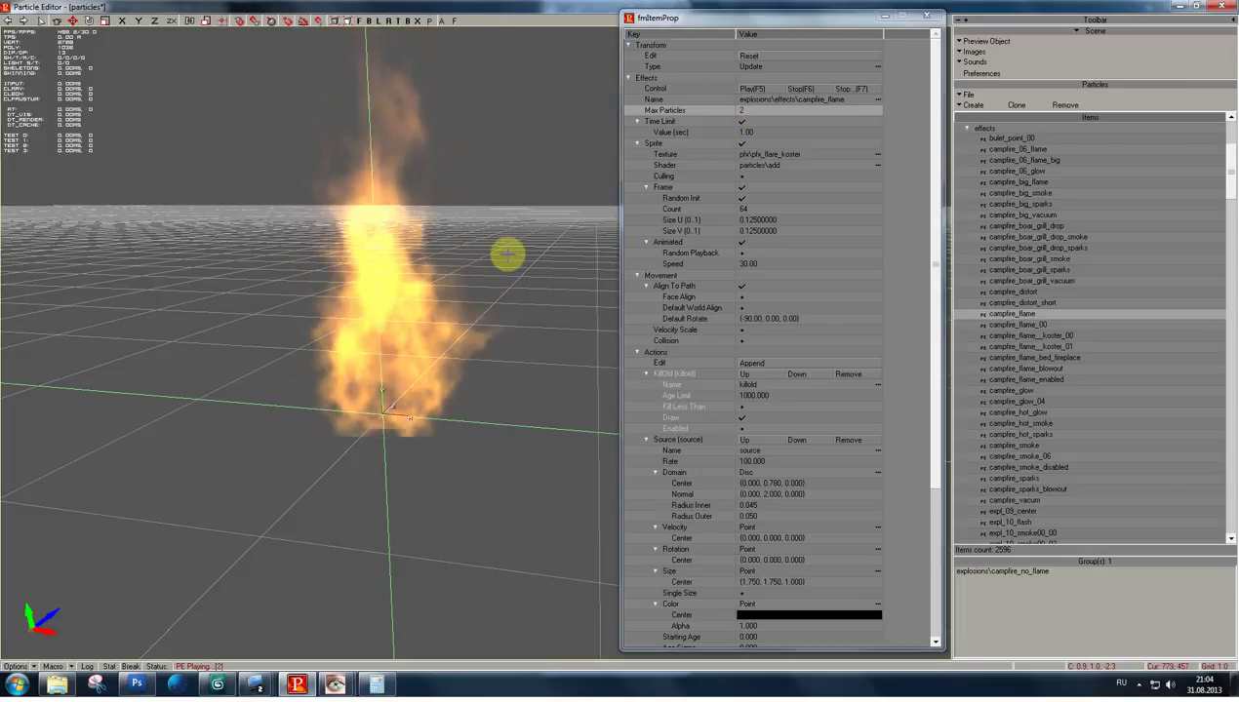
pyautogui.scroll(-2, 890, 371)
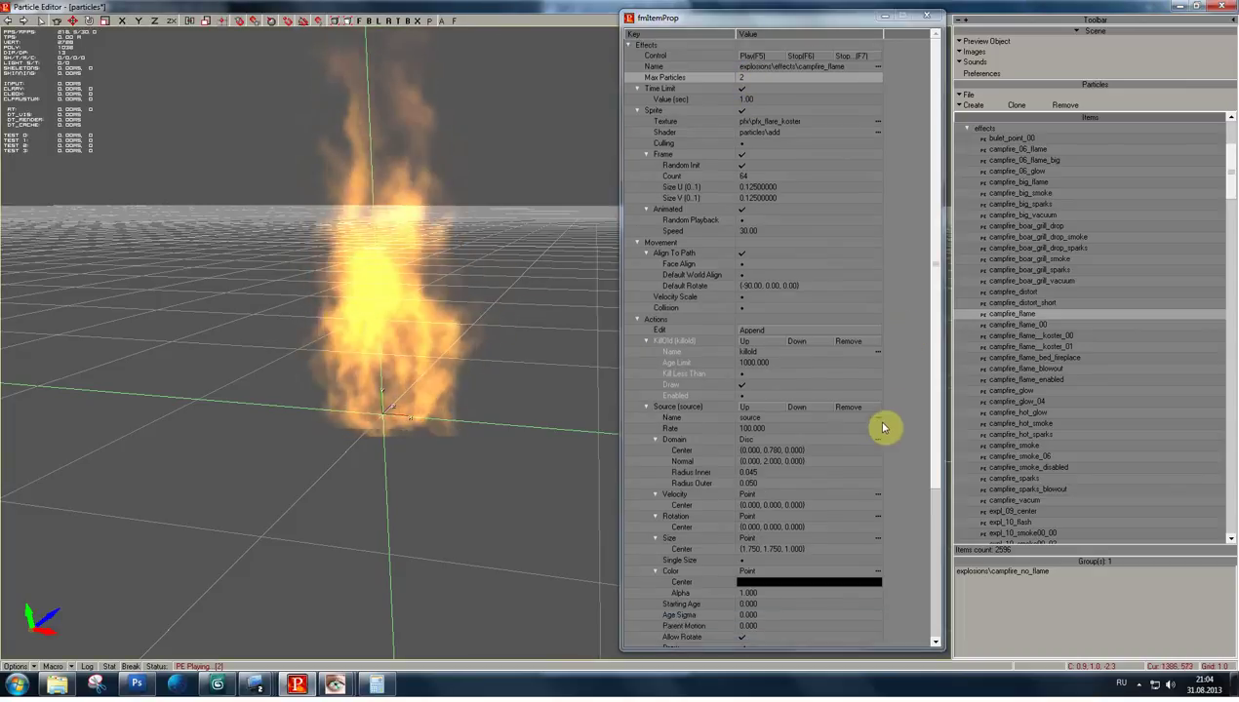
pyautogui.scroll(-2, 868, 458)
pyautogui.scroll(-2, 833, 459)
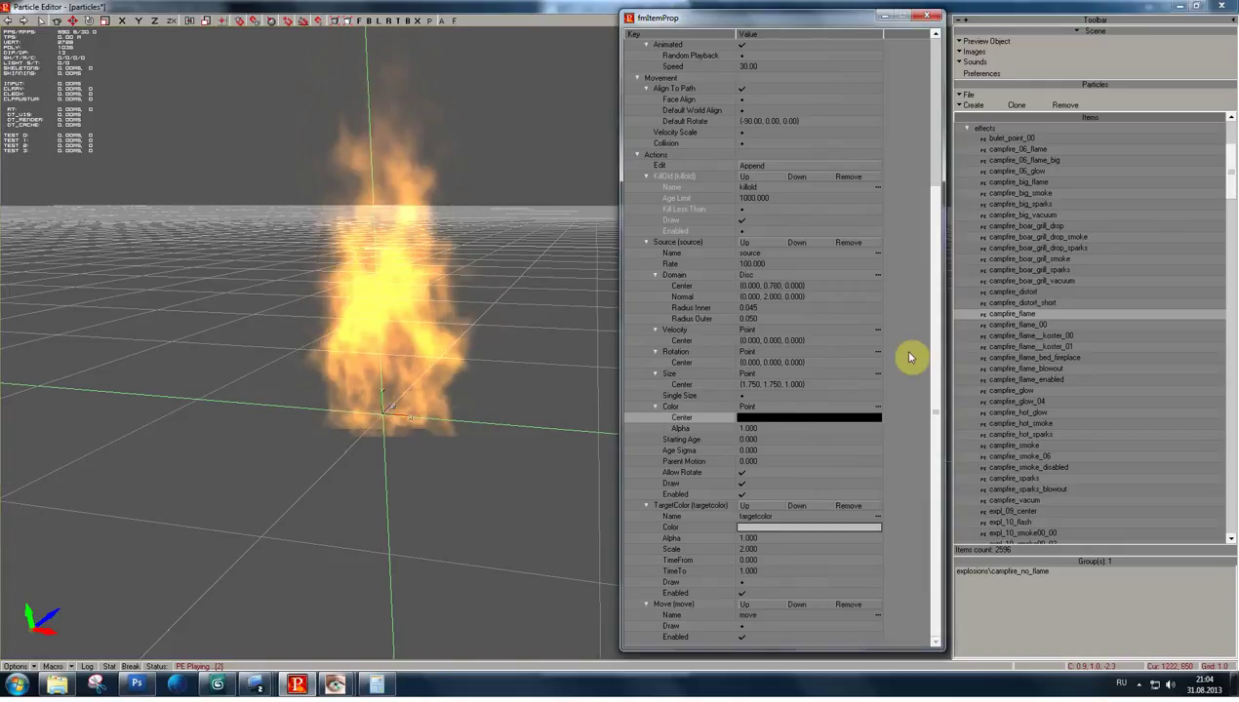
pyautogui.scroll(4, 909, 331)
pyautogui.scroll(2, 868, 273)
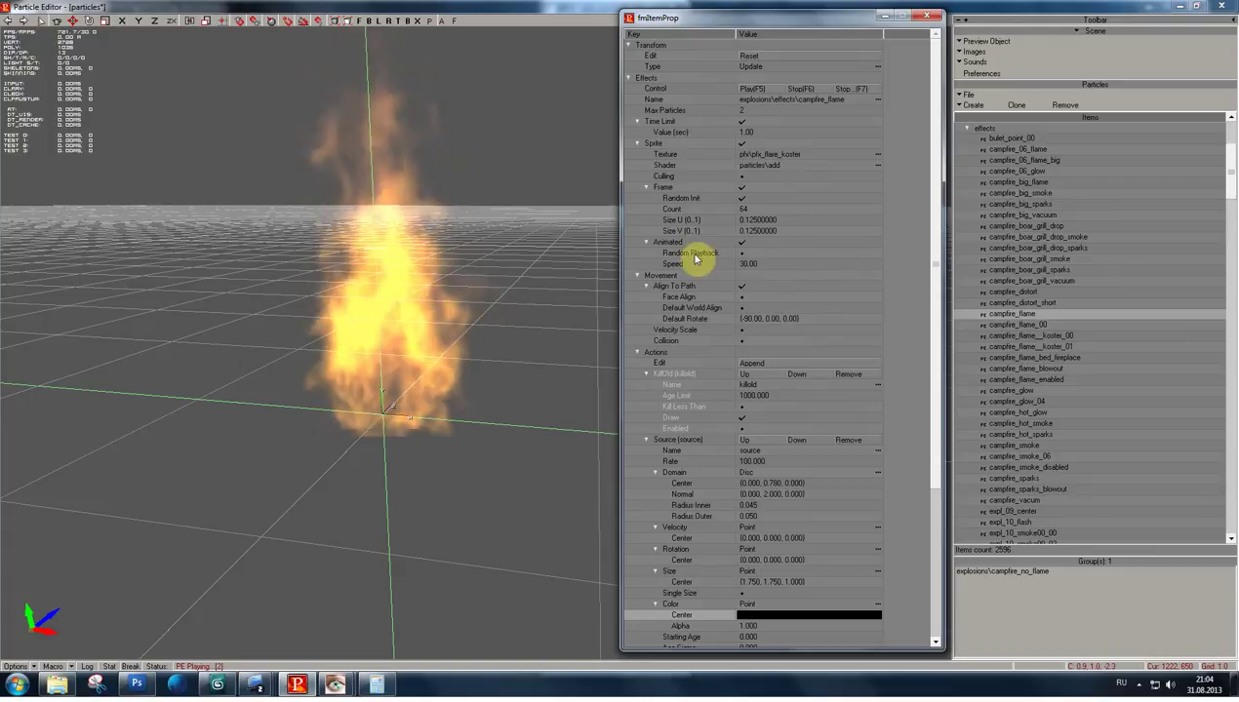
# - Uncheck Frame Random Init and set Max Particles to 1 for a single flame sprite
pyautogui.click(676, 202)
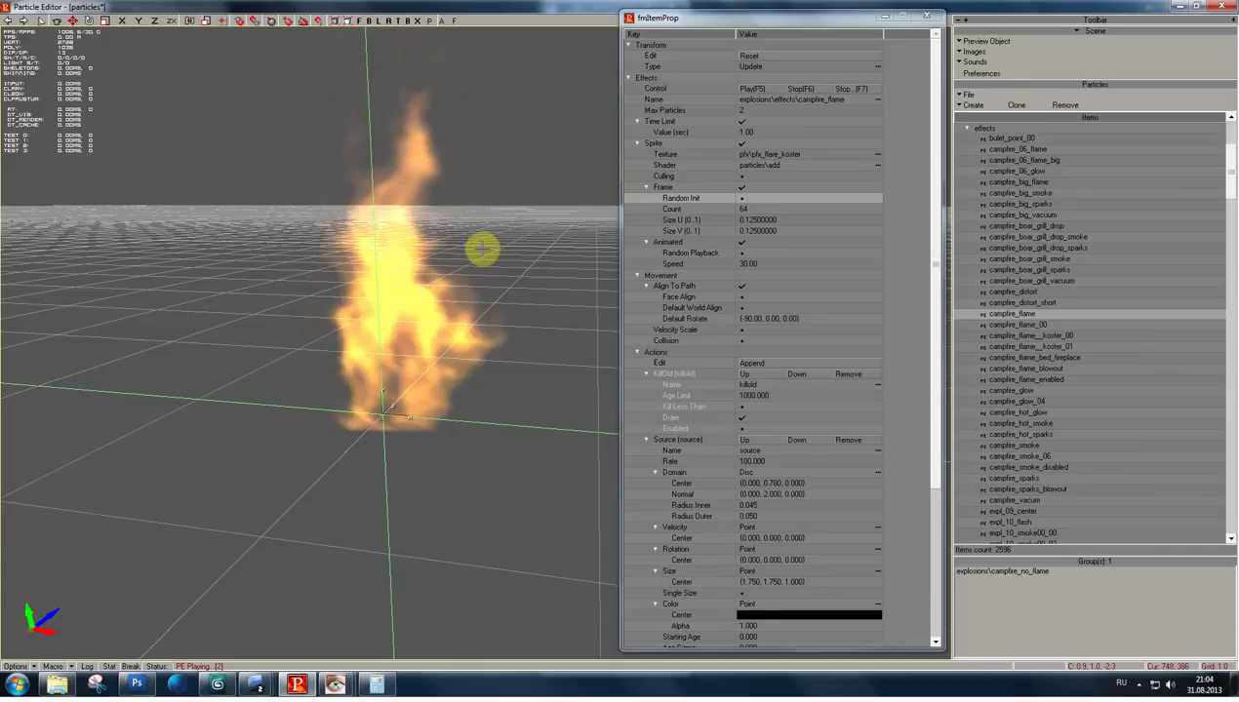
pyautogui.moveTo(482, 249); pyautogui.dragTo(482, 250)
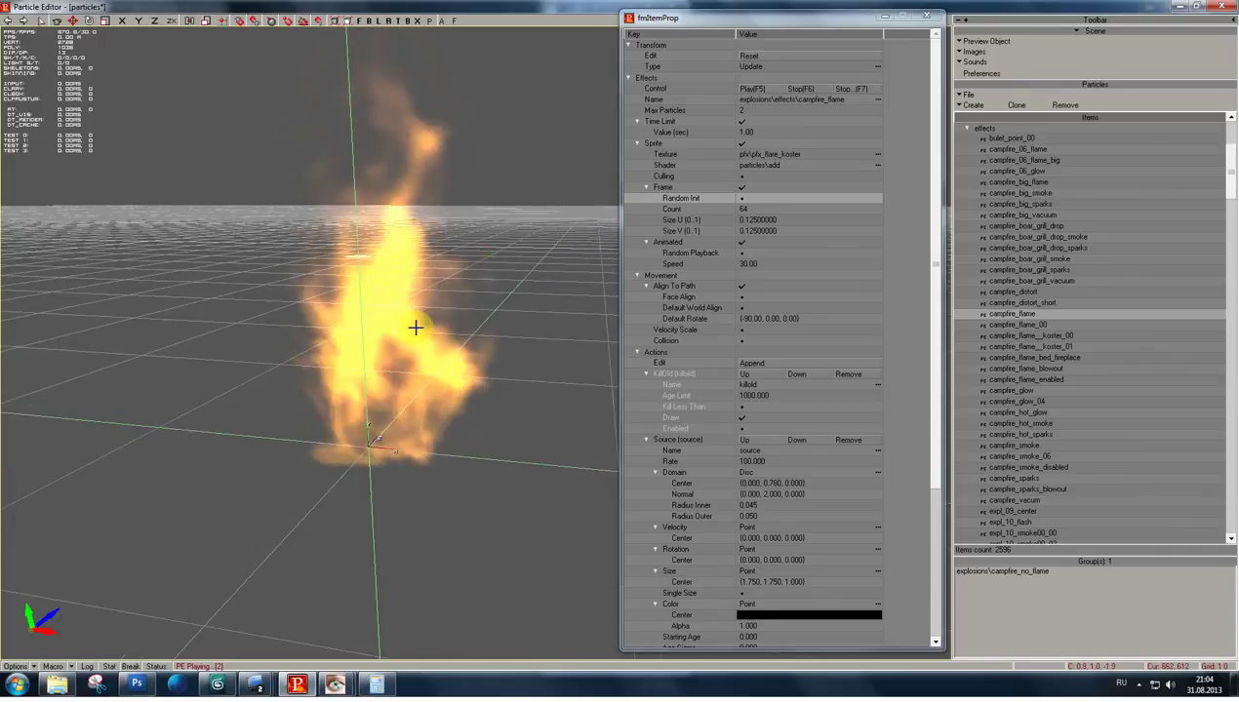
pyautogui.click(744, 112)
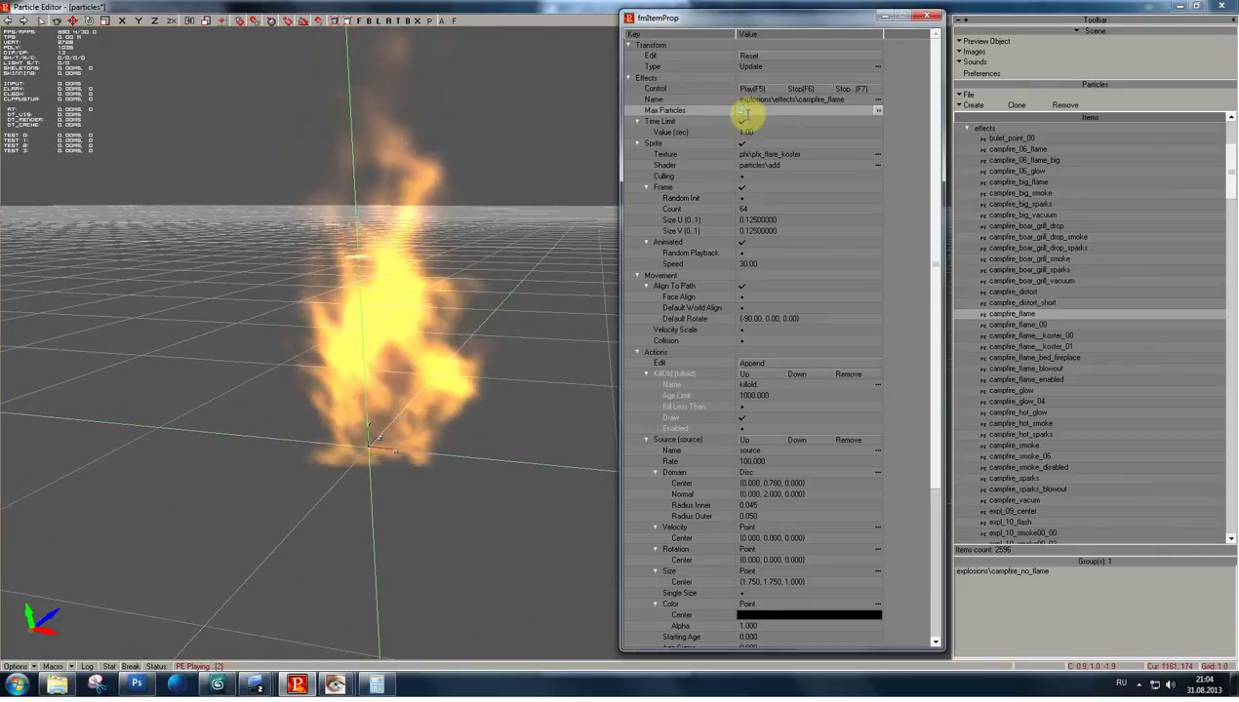
pyautogui.click(542, 333)
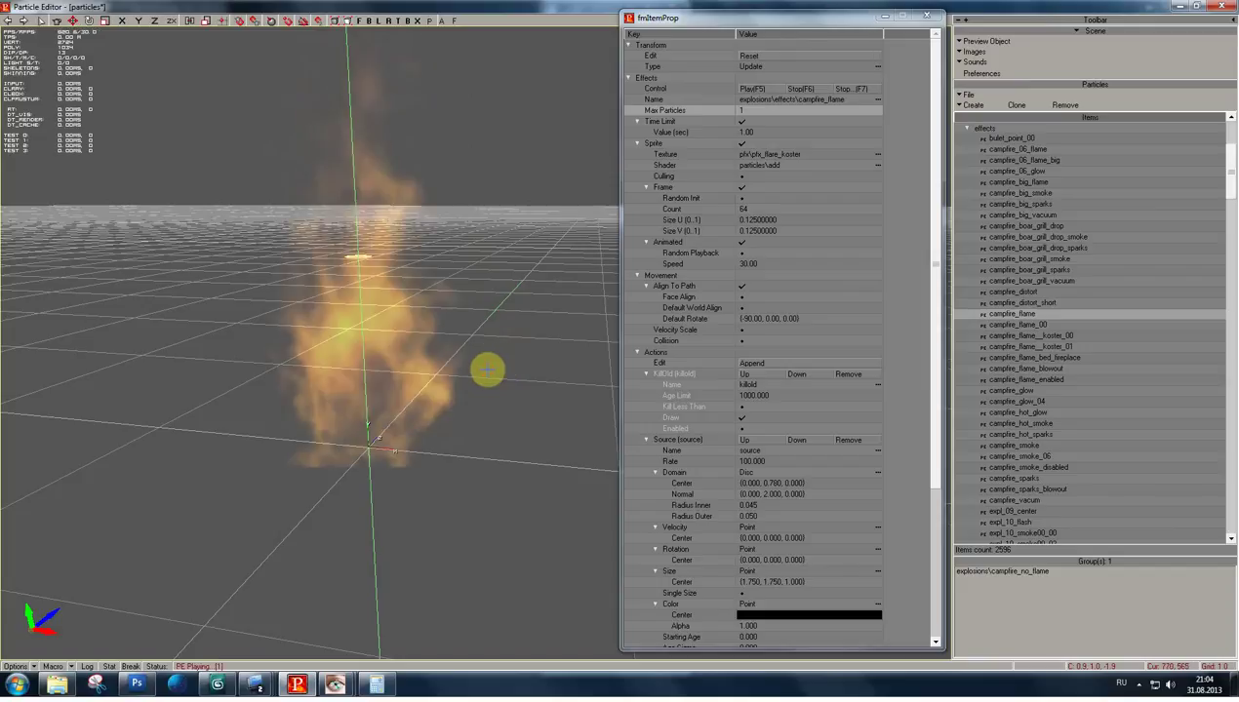
pyautogui.moveTo(485, 366)
pyautogui.mouseDown()
pyautogui.moveTo(454, 347)
pyautogui.moveTo(482, 380)
pyautogui.moveTo(451, 351)
pyautogui.moveTo(446, 360)
pyautogui.mouseUp()
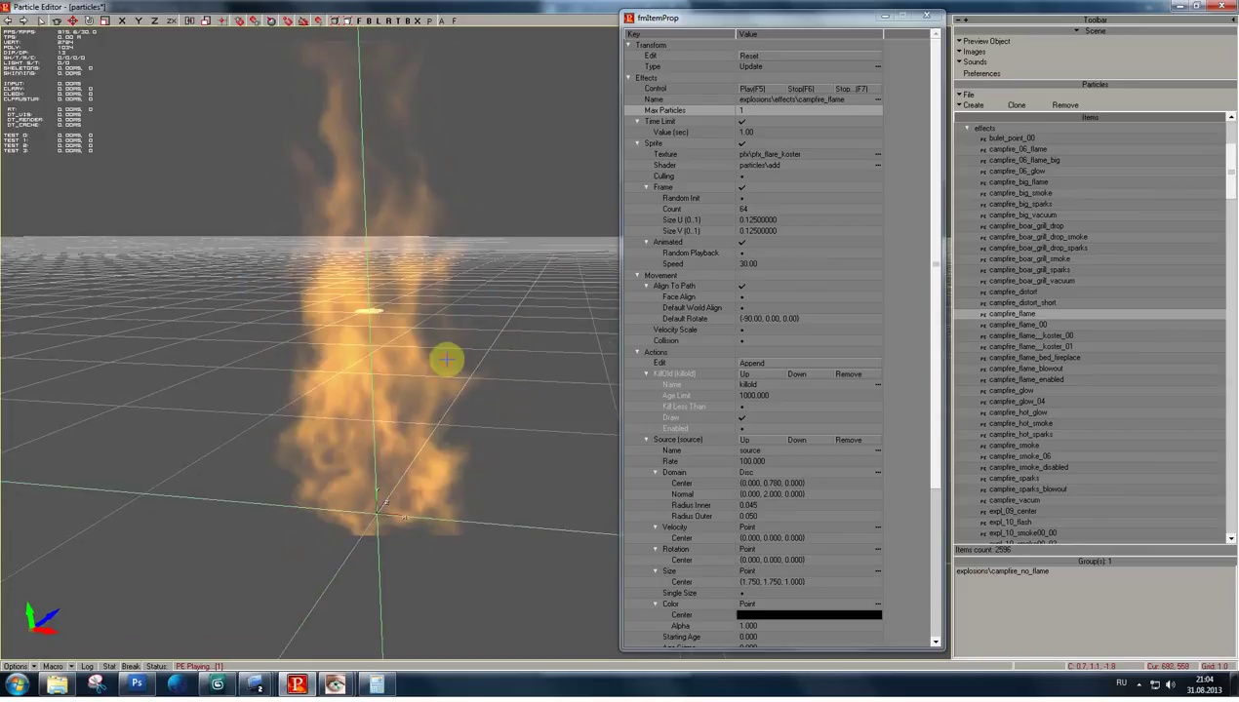
# - Set the particles' Color Center to near-pure white and view the full flame
pyautogui.scroll(-5, 905, 478)
pyautogui.scroll(-2, 795, 459)
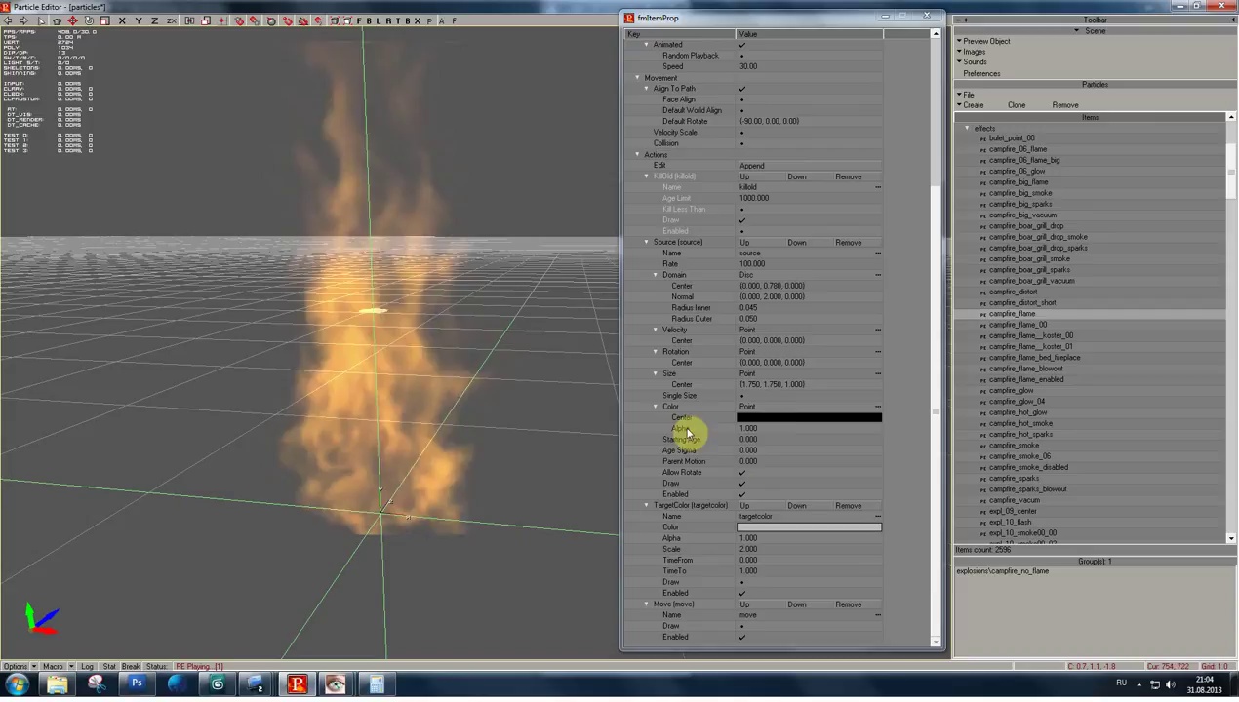
pyautogui.click(775, 417)
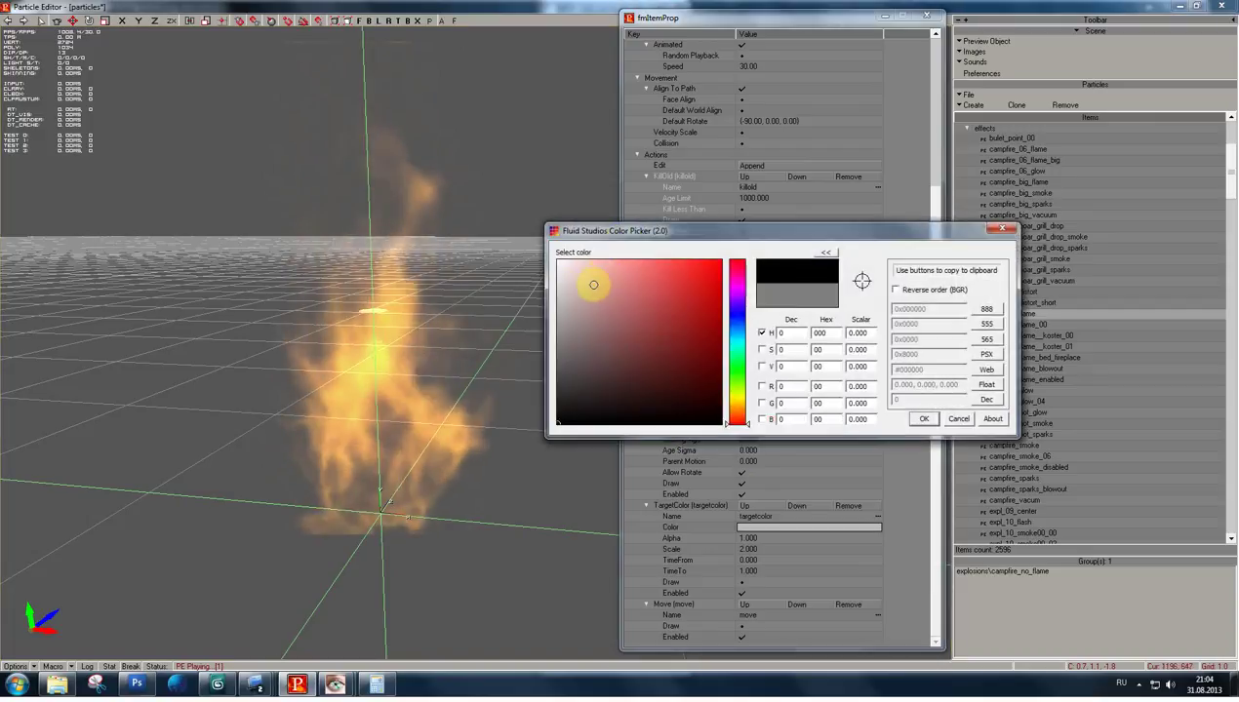
pyautogui.moveTo(593, 284); pyautogui.dragTo(553, 262)
pyautogui.click(921, 417)
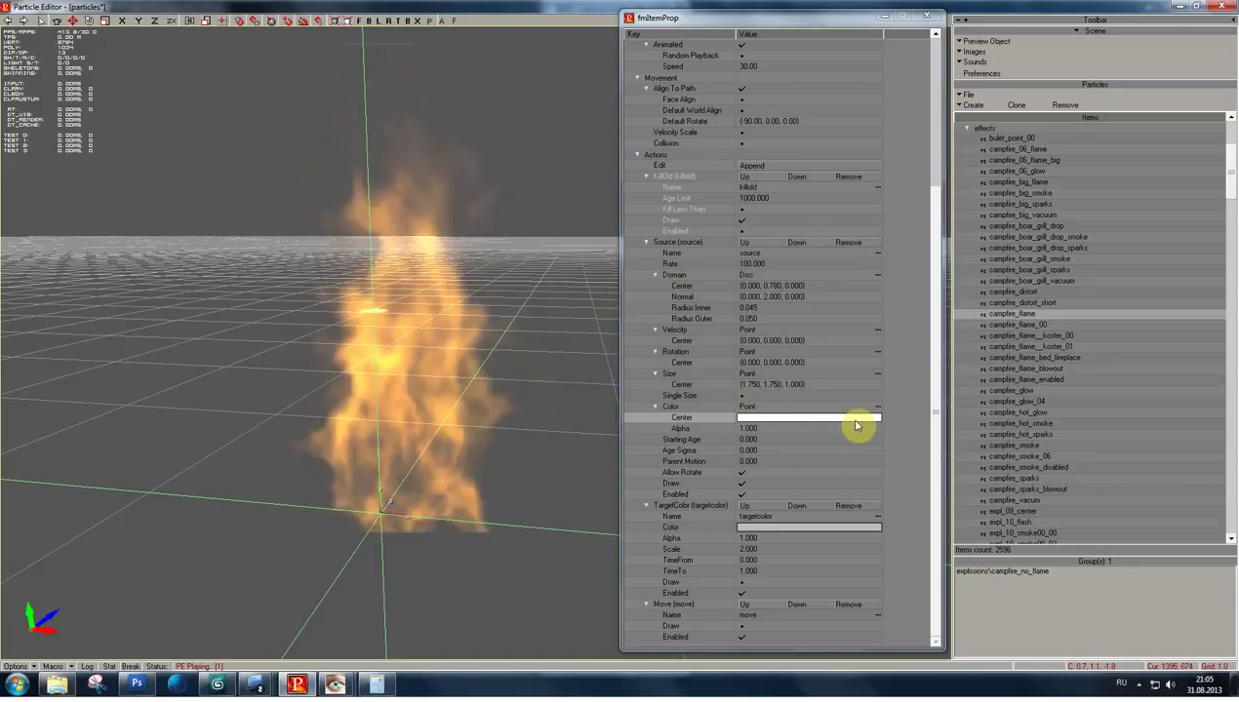
pyautogui.moveTo(534, 379)
pyautogui.mouseDown()
pyautogui.moveTo(546, 391)
pyautogui.moveTo(428, 374)
pyautogui.mouseUp()
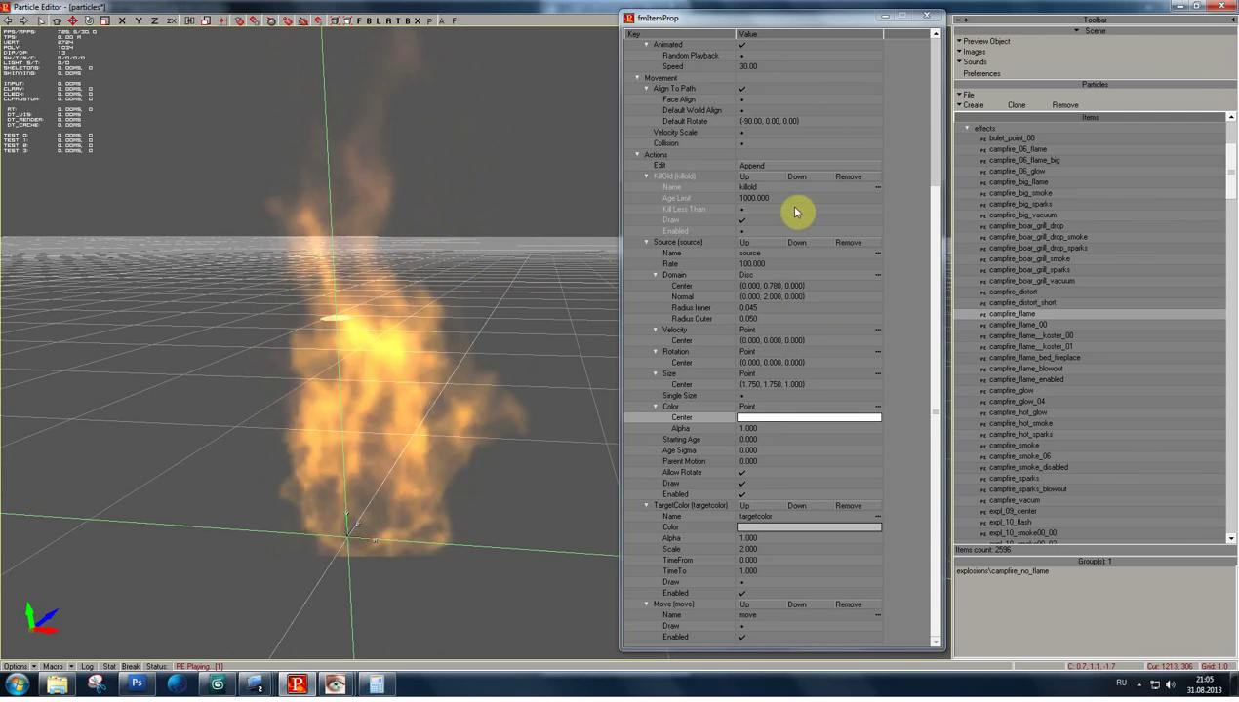
pyautogui.scroll(6, 931, 239)
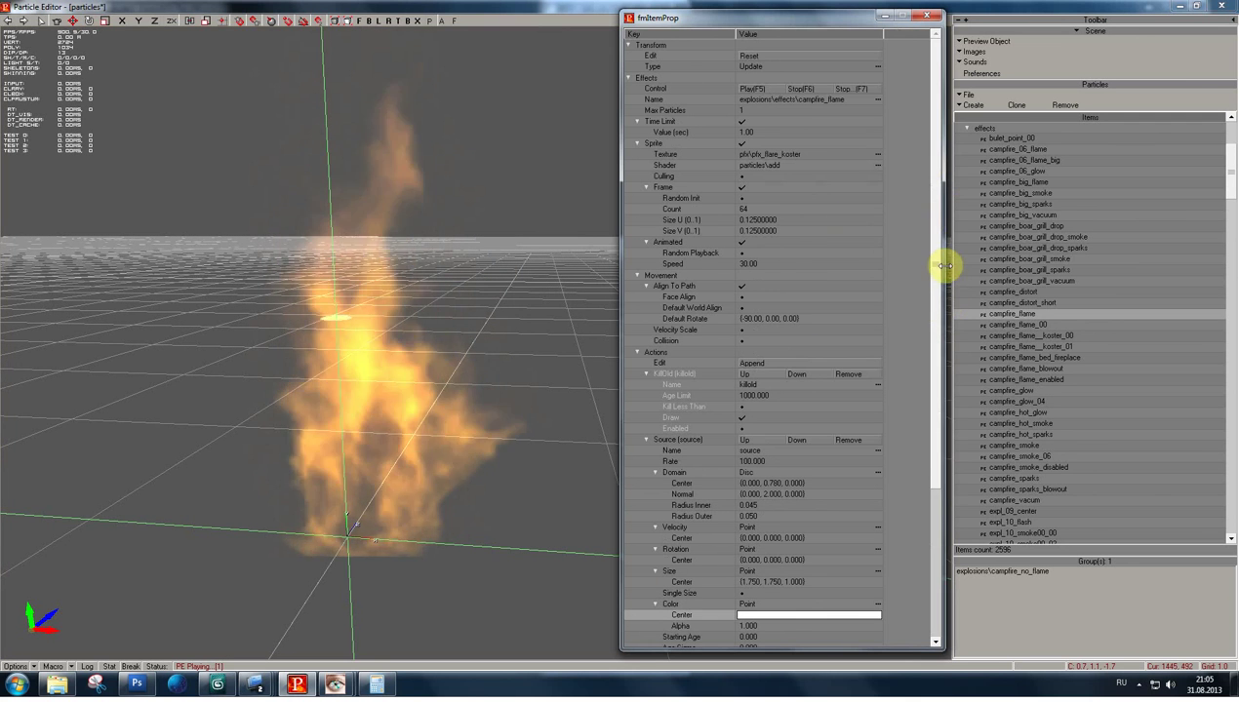
pyautogui.moveTo(942, 263); pyautogui.dragTo(912, 278)
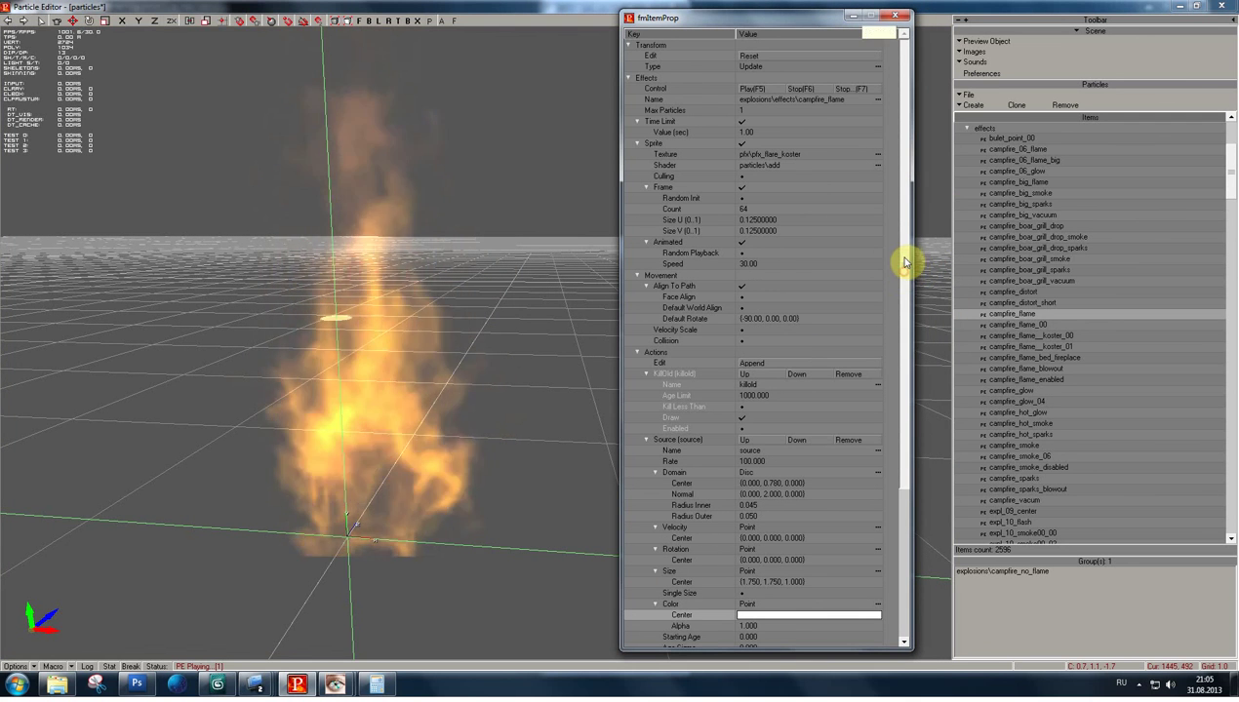
pyautogui.scroll(-1, 904, 297)
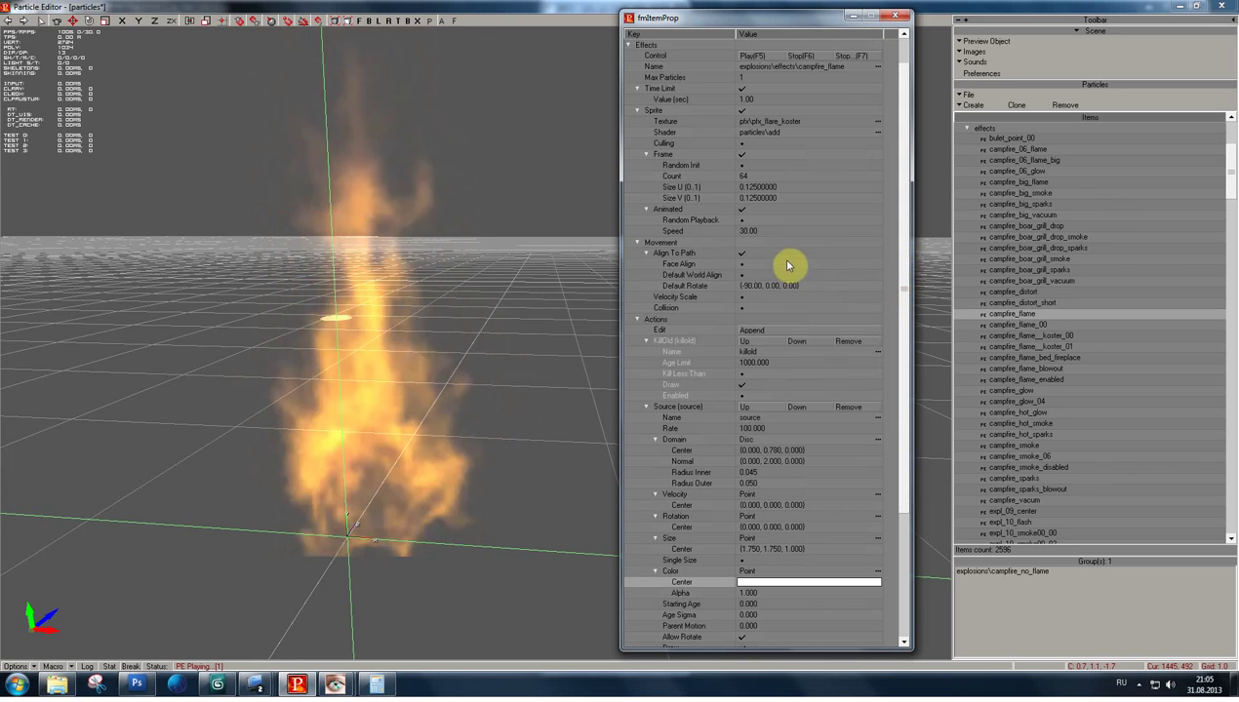
pyautogui.click(702, 253)
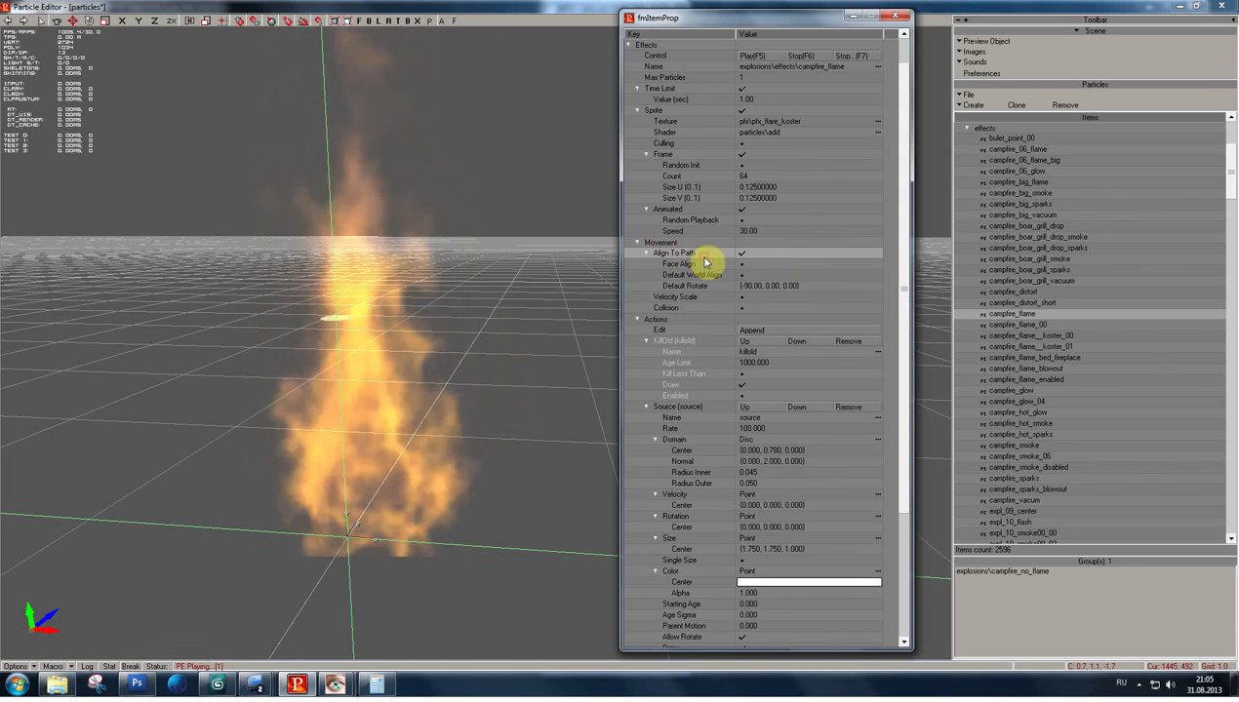
pyautogui.moveTo(527, 292)
pyautogui.keyDown('shift'); pyautogui.mouseDown(button='right')
pyautogui.moveTo(409, 283)
pyautogui.moveTo(468, 292)
pyautogui.moveTo(424, 305)
pyautogui.moveTo(433, 302)
pyautogui.mouseUp(button='right'); pyautogui.keyUp('shift')
pyautogui.click(743, 255)
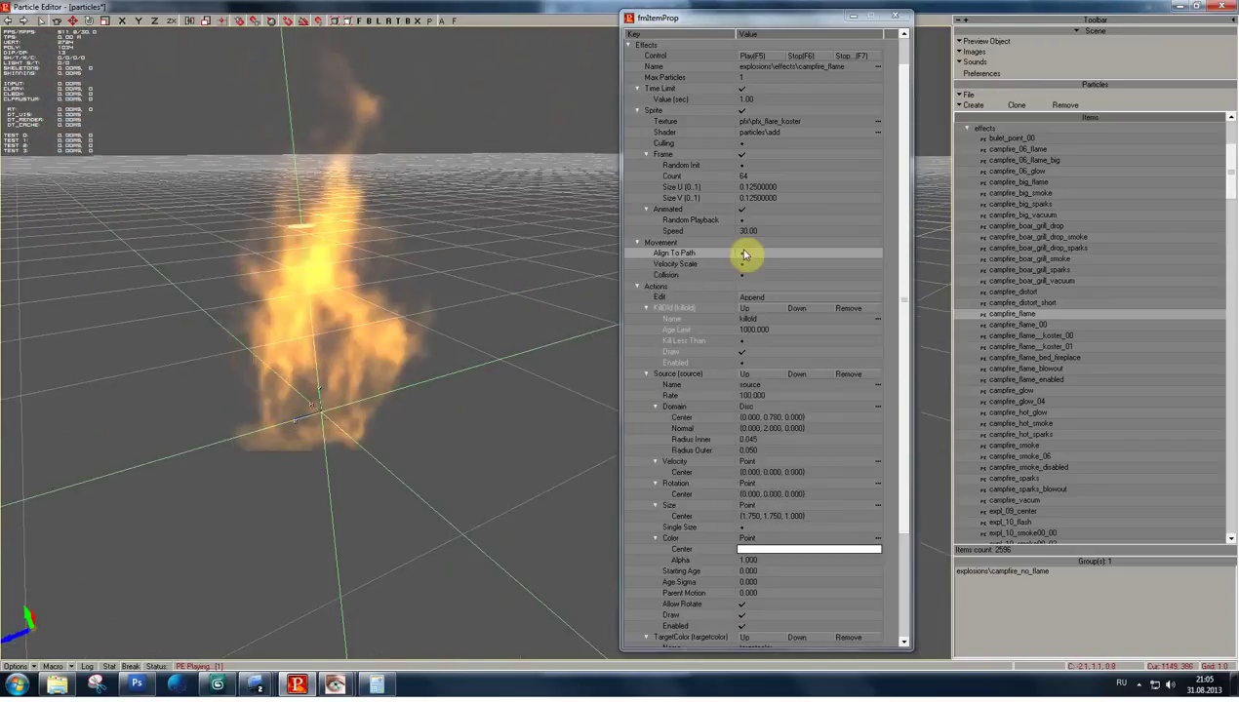
pyautogui.click(742, 254)
pyautogui.moveTo(442, 368)
pyautogui.keyDown('shift'); pyautogui.mouseDown(button='right')
pyautogui.moveTo(459, 371)
pyautogui.moveTo(614, 252)
pyautogui.moveTo(752, 262)
pyautogui.mouseUp(button='right'); pyautogui.keyUp('shift')
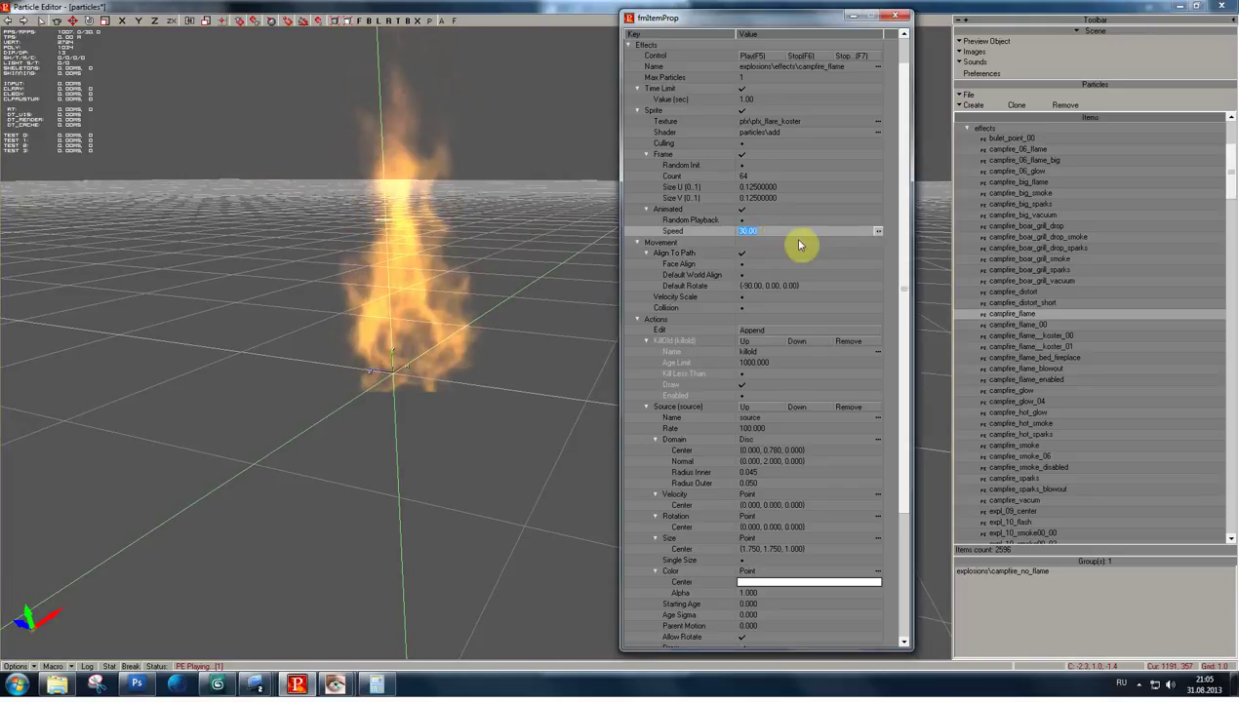
pyautogui.write('20')
# - Try Animated Speed values of 20, 35 and 40 on campfire_flame
pyautogui.press('Return')
pyautogui.click(421, 308)
pyautogui.click(757, 234)
pyautogui.write('35')
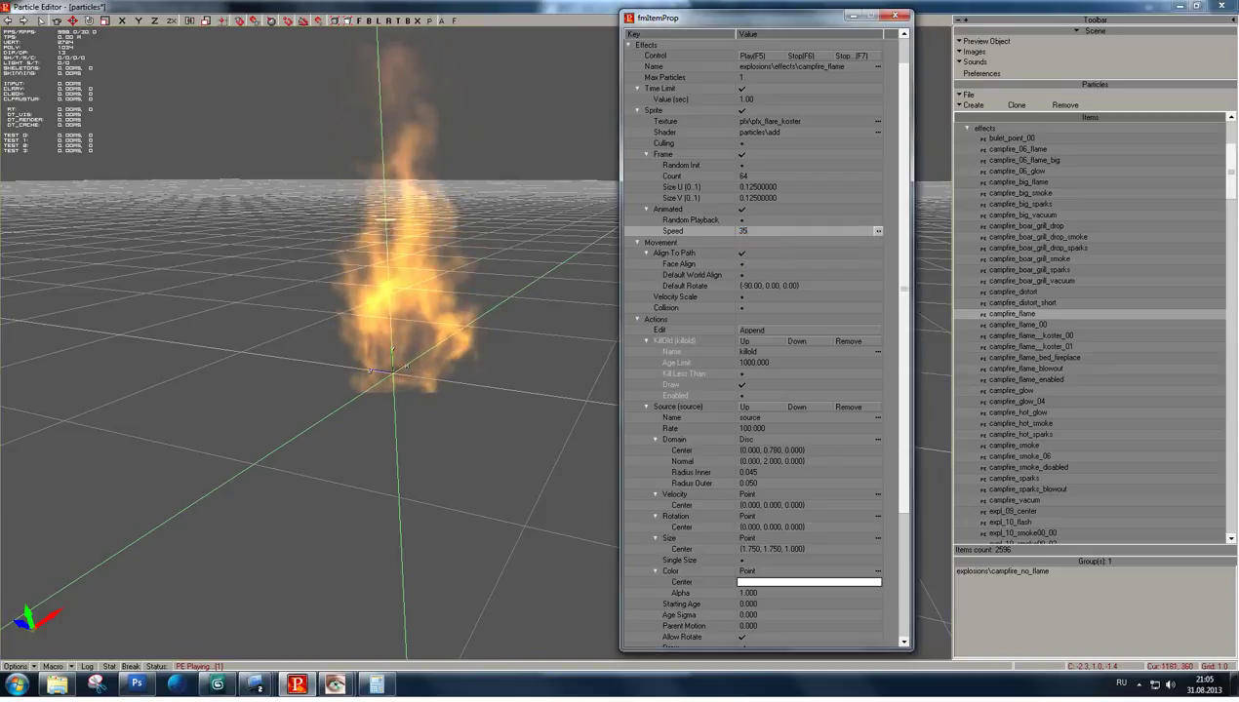
pyautogui.click(521, 304)
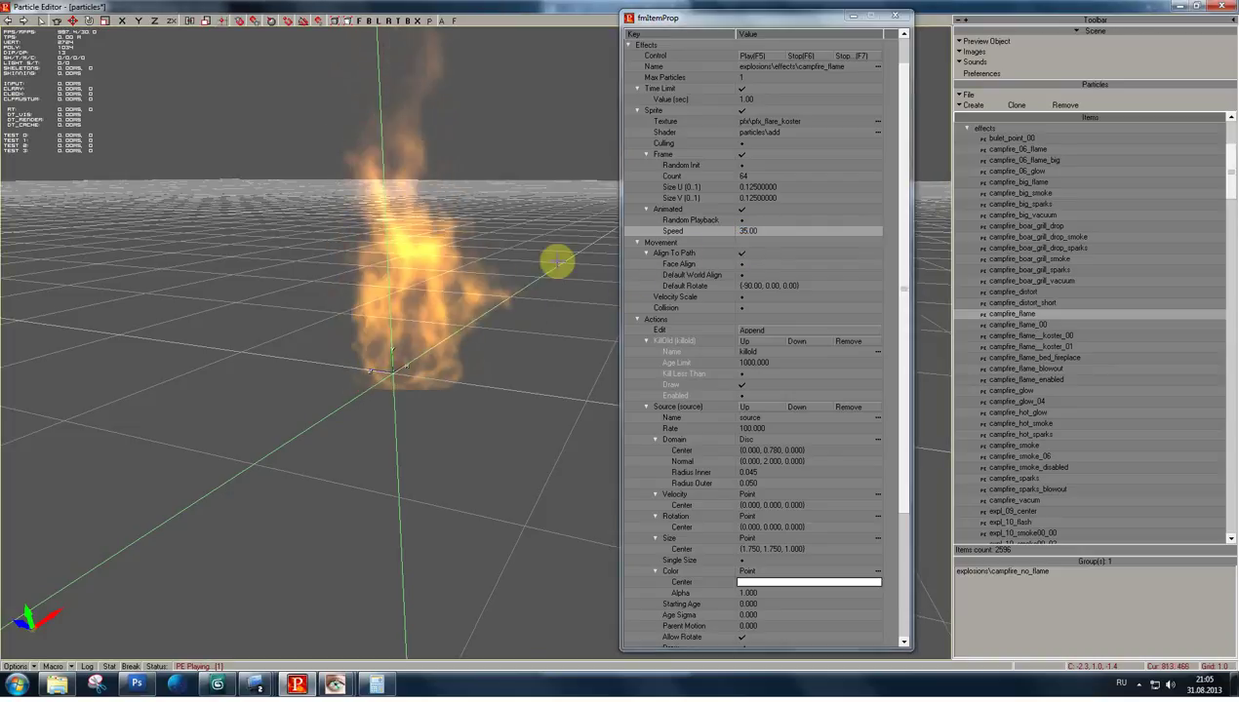
pyautogui.click(759, 232)
pyautogui.write('4')
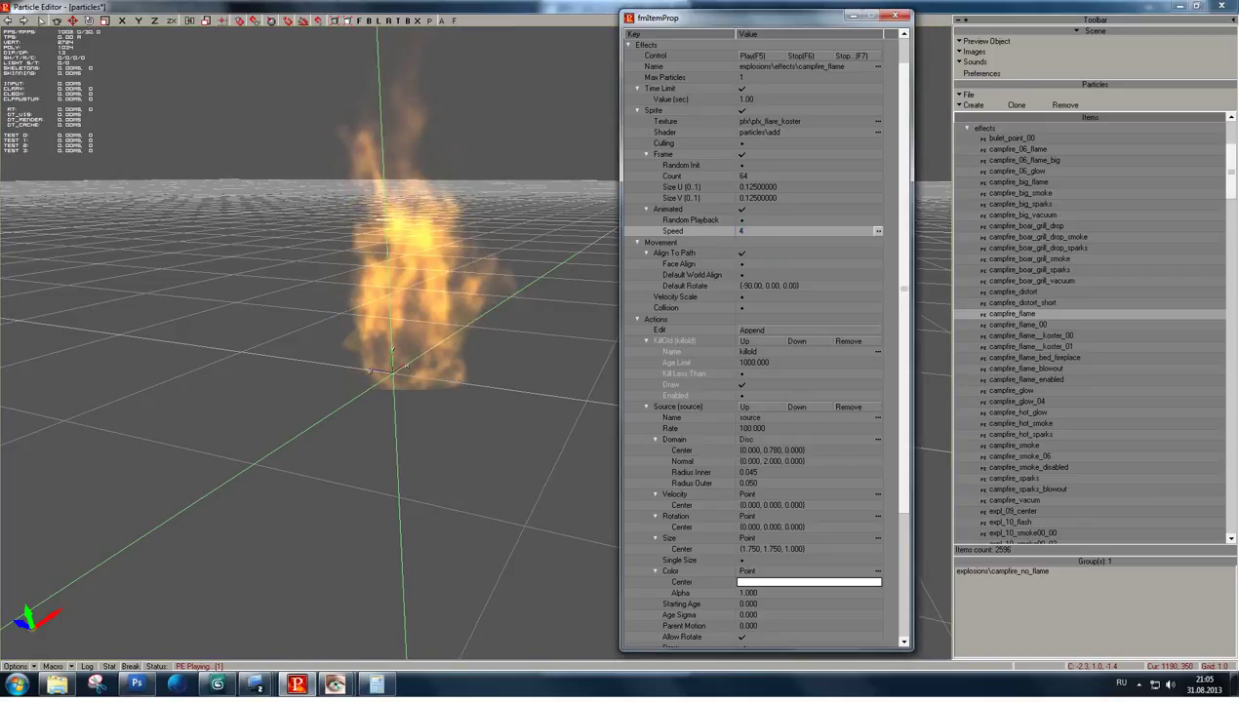
pyautogui.write('0.00')
pyautogui.press('Return')
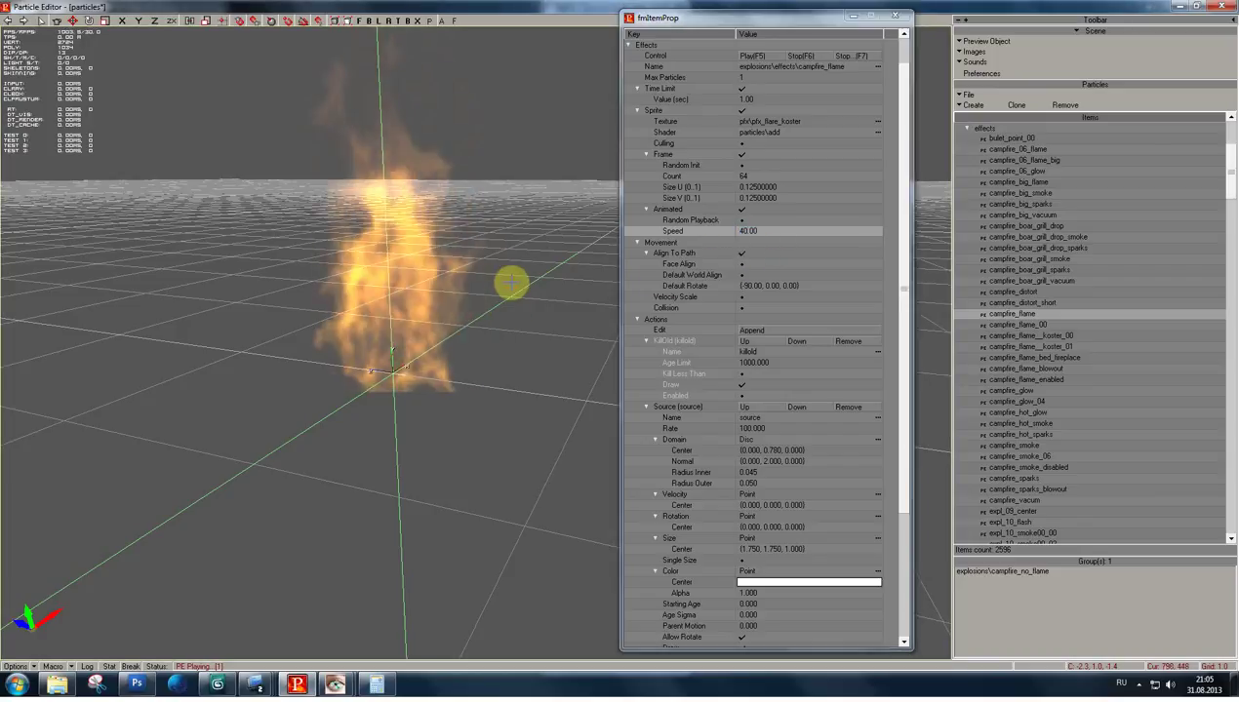
# - Settle the animation Speed at 32.00 and orbit to check the flicker
pyautogui.keyDown('shift'); pyautogui.moveTo(526, 302); pyautogui.dragTo(526, 279); pyautogui.keyUp('shift')
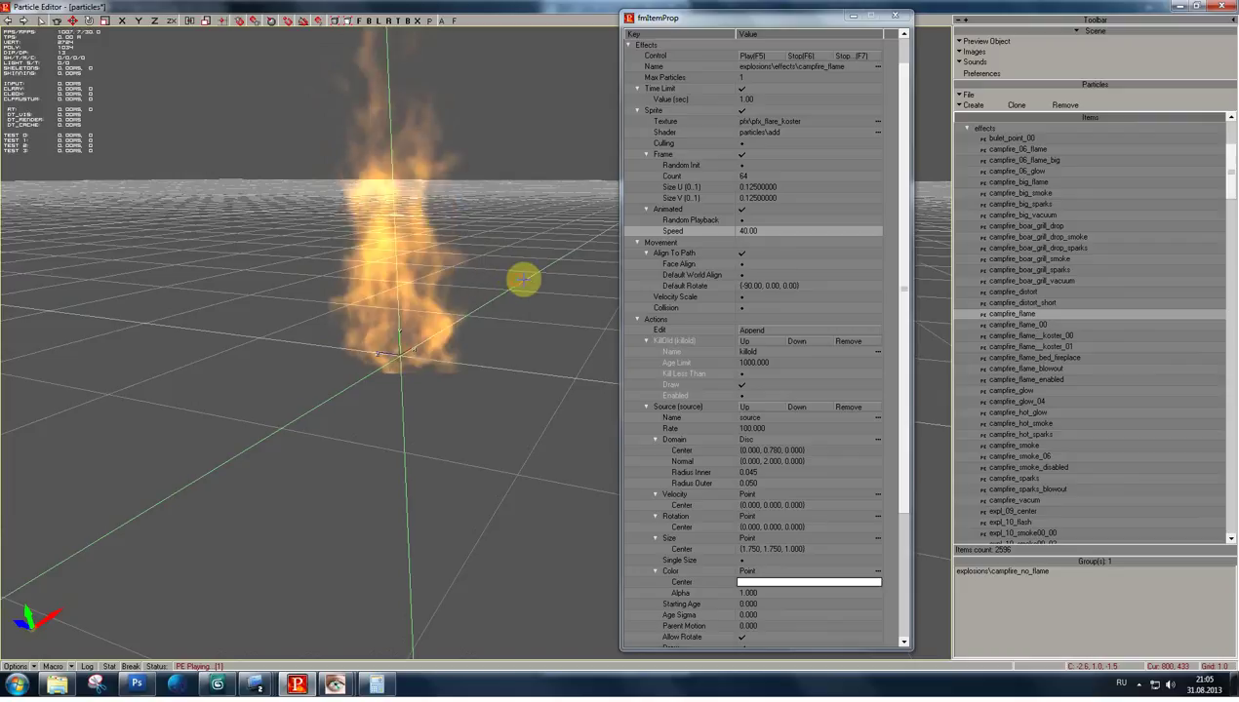
pyautogui.click(766, 232)
pyautogui.write('32')
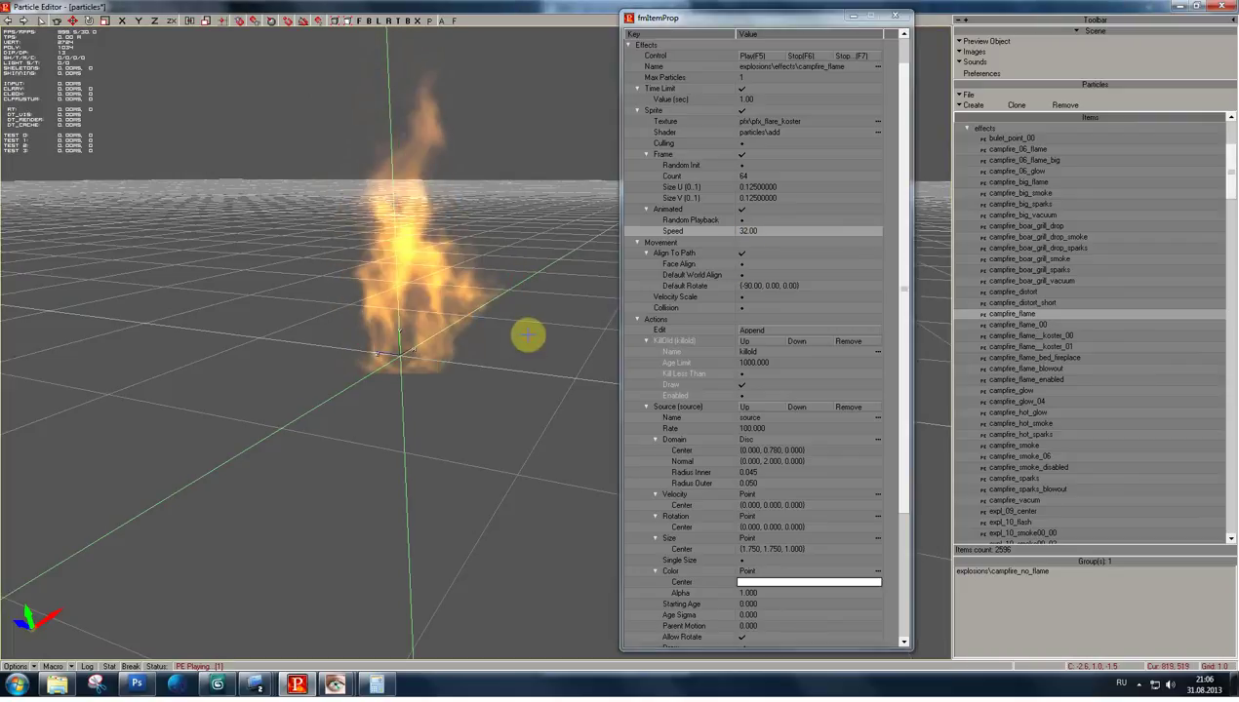
pyautogui.moveTo(518, 332)
pyautogui.keyDown('shift'); pyautogui.mouseDown()
pyautogui.moveTo(501, 327)
pyautogui.moveTo(596, 186)
pyautogui.mouseUp(); pyautogui.keyUp('shift')
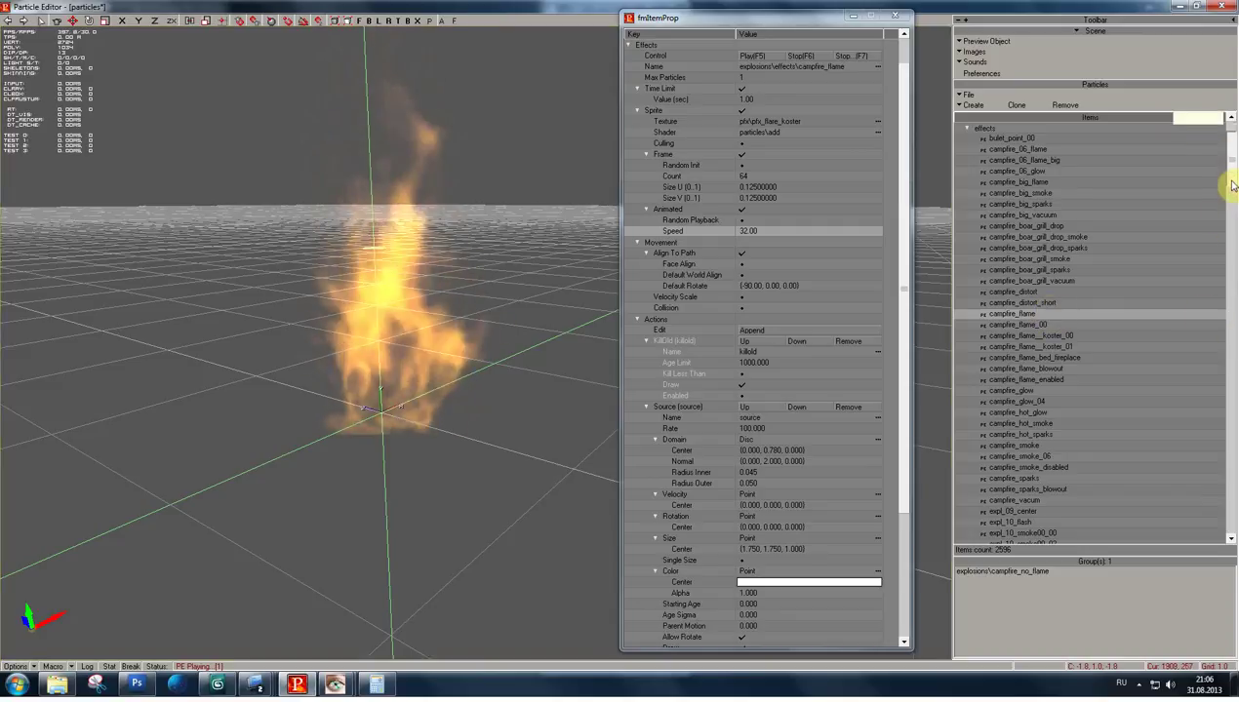
pyautogui.scroll(-2, 1232, 185)
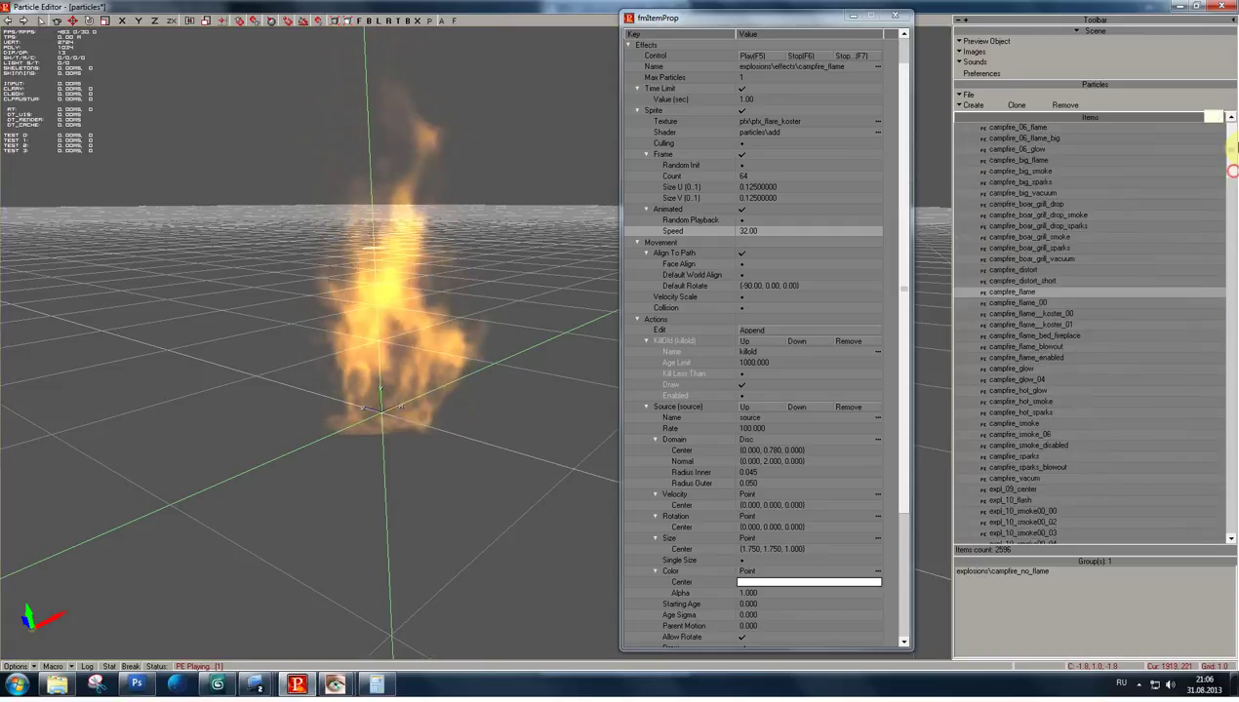
pyautogui.scroll(3, 1231, 146)
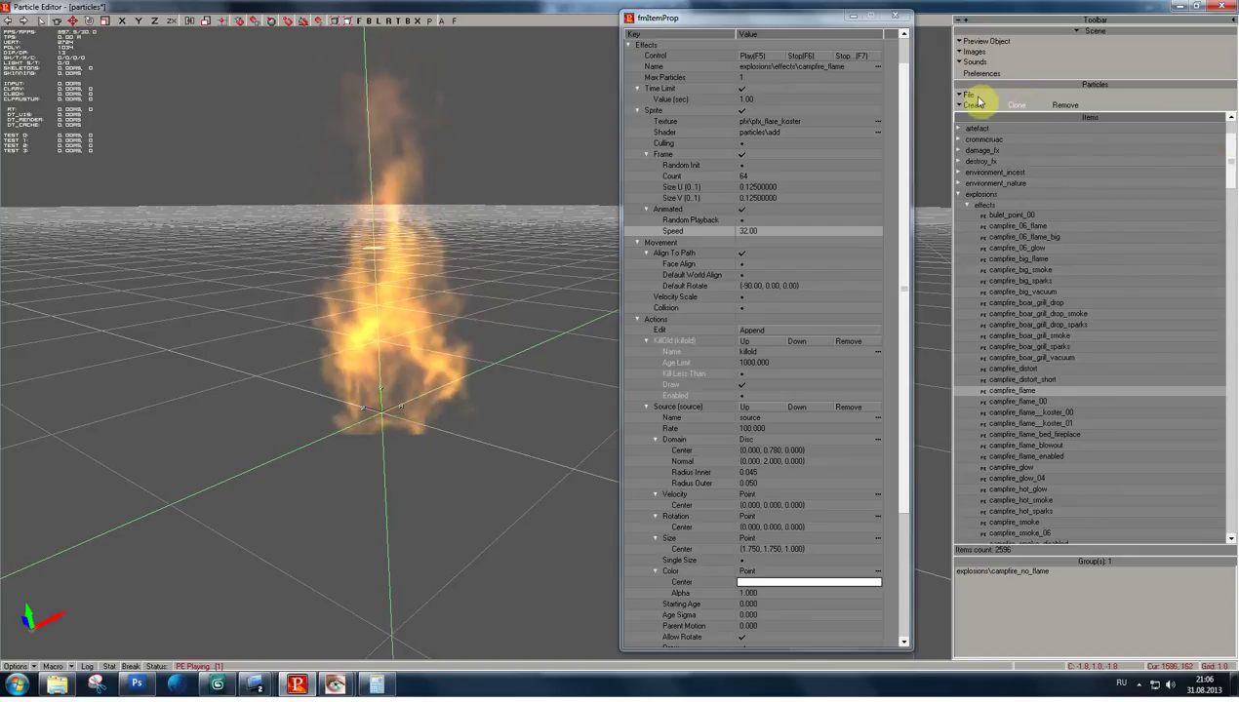
# - Preview campfire_03, campfire_04 and campfire_05, then clone campfire_05 as campfire_10
pyautogui.click(968, 209)
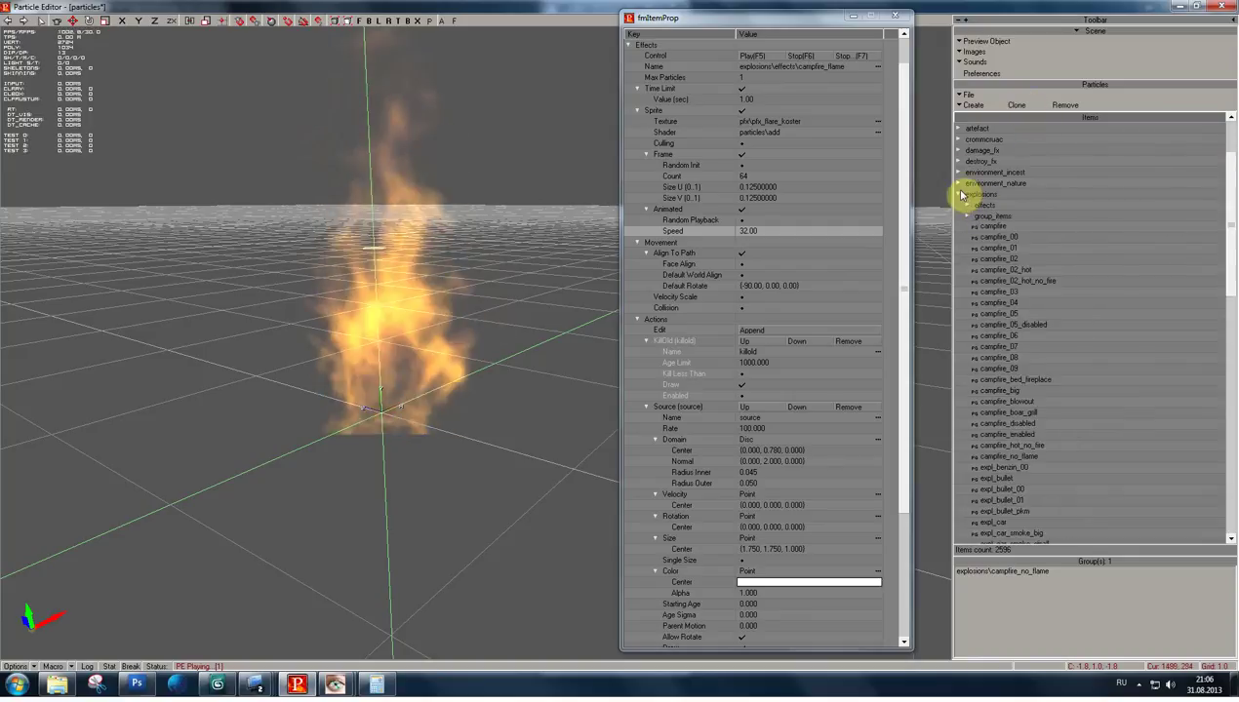
pyautogui.click(1005, 324)
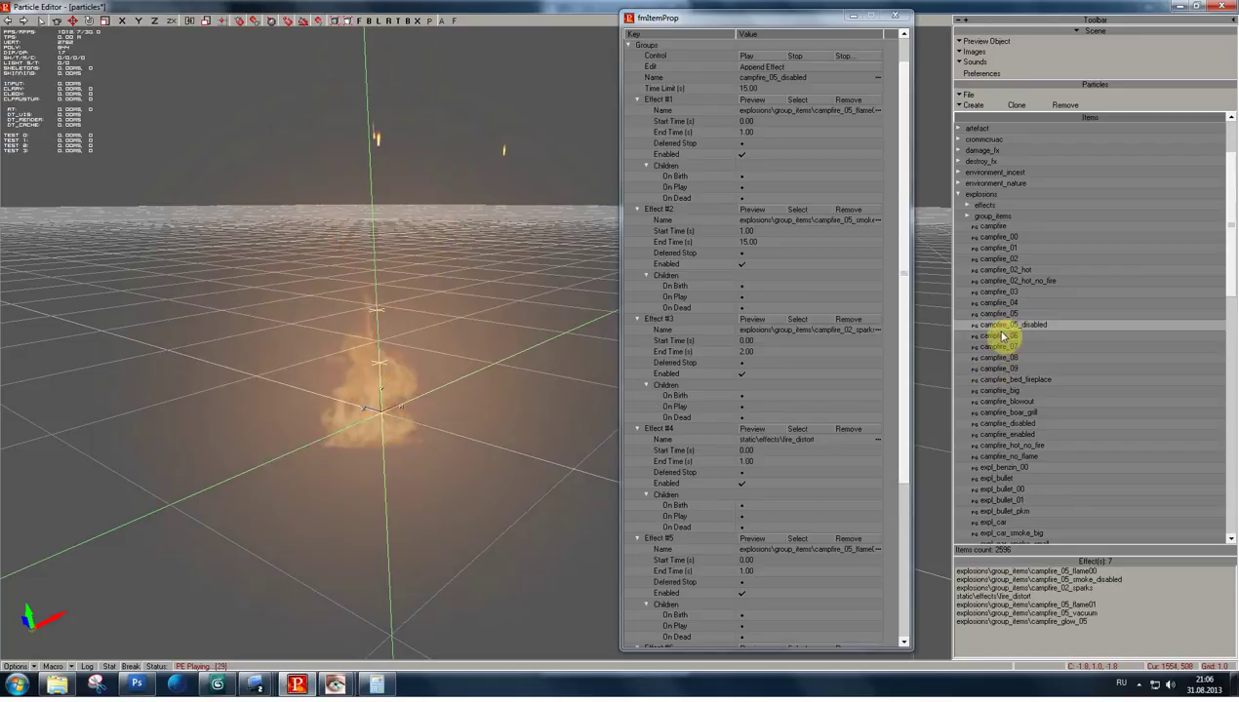
pyautogui.click(1007, 314)
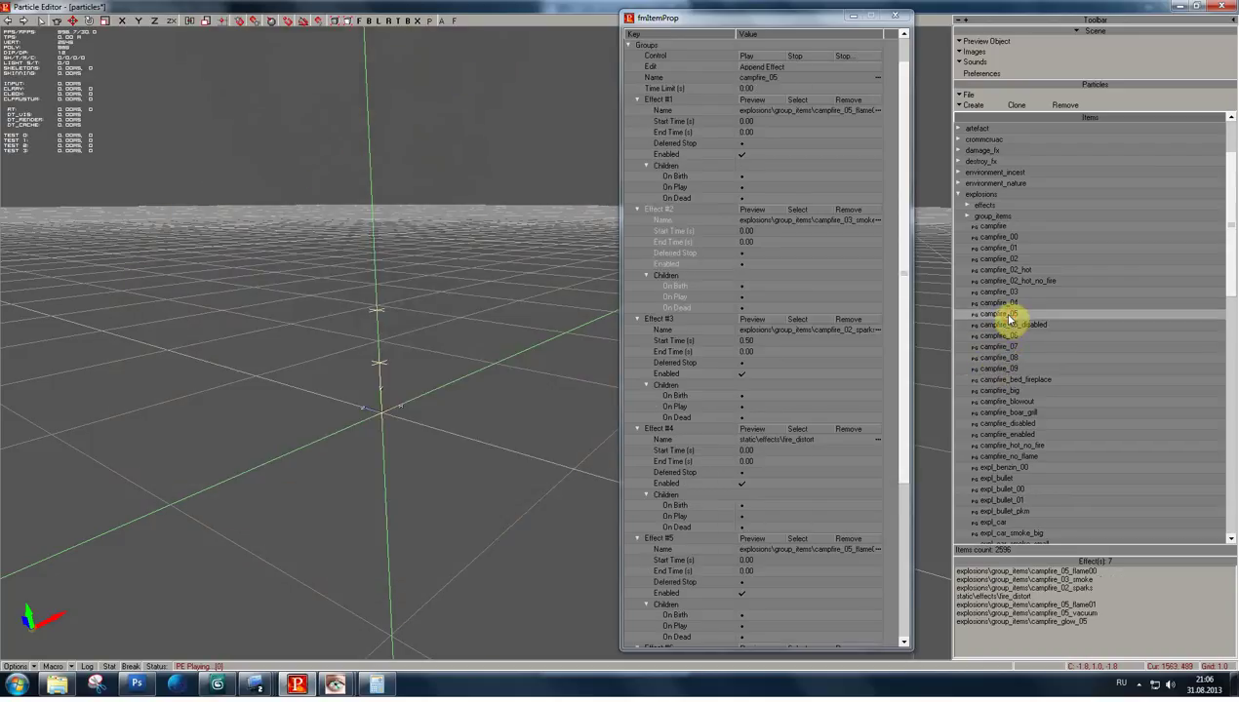
pyautogui.click(1002, 292)
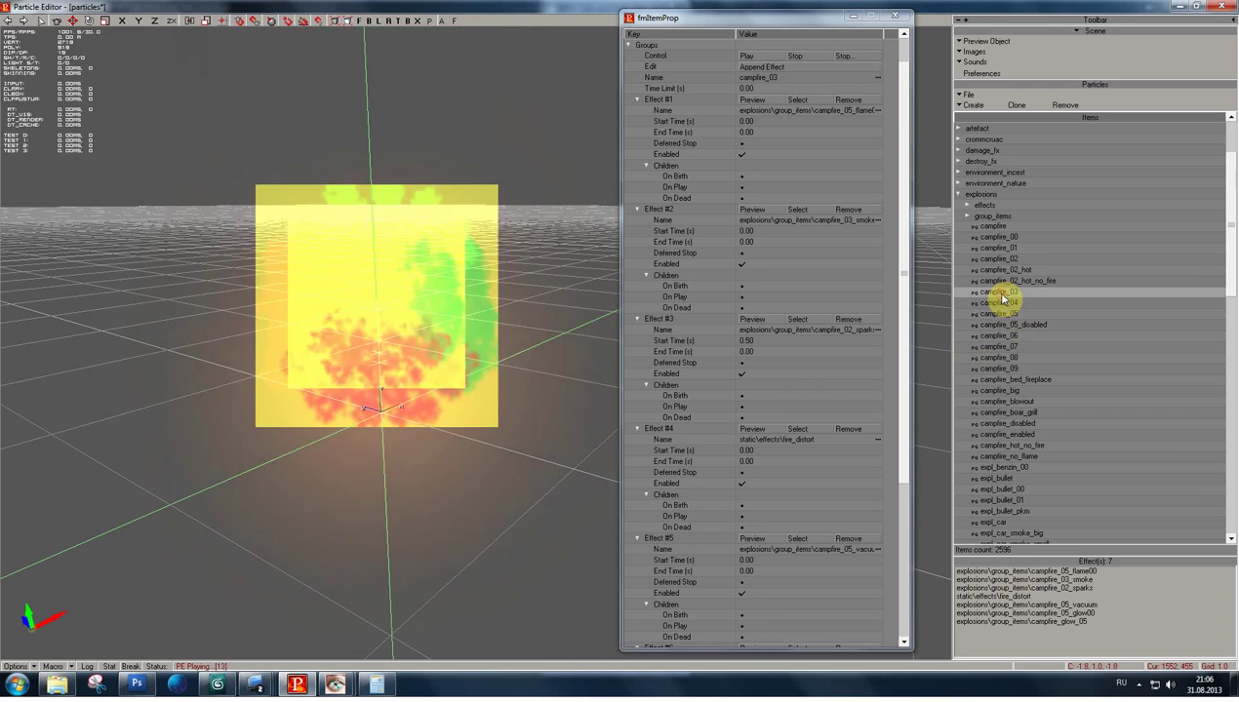
pyautogui.click(1003, 302)
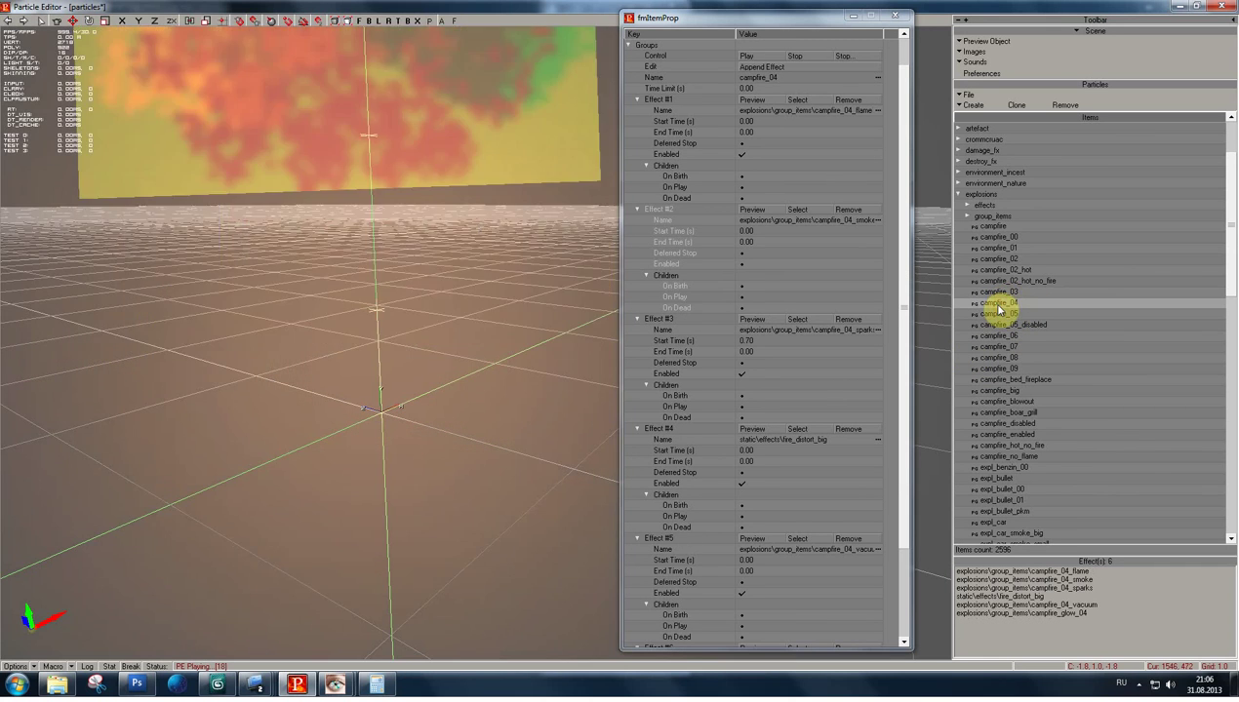
pyautogui.click(1002, 316)
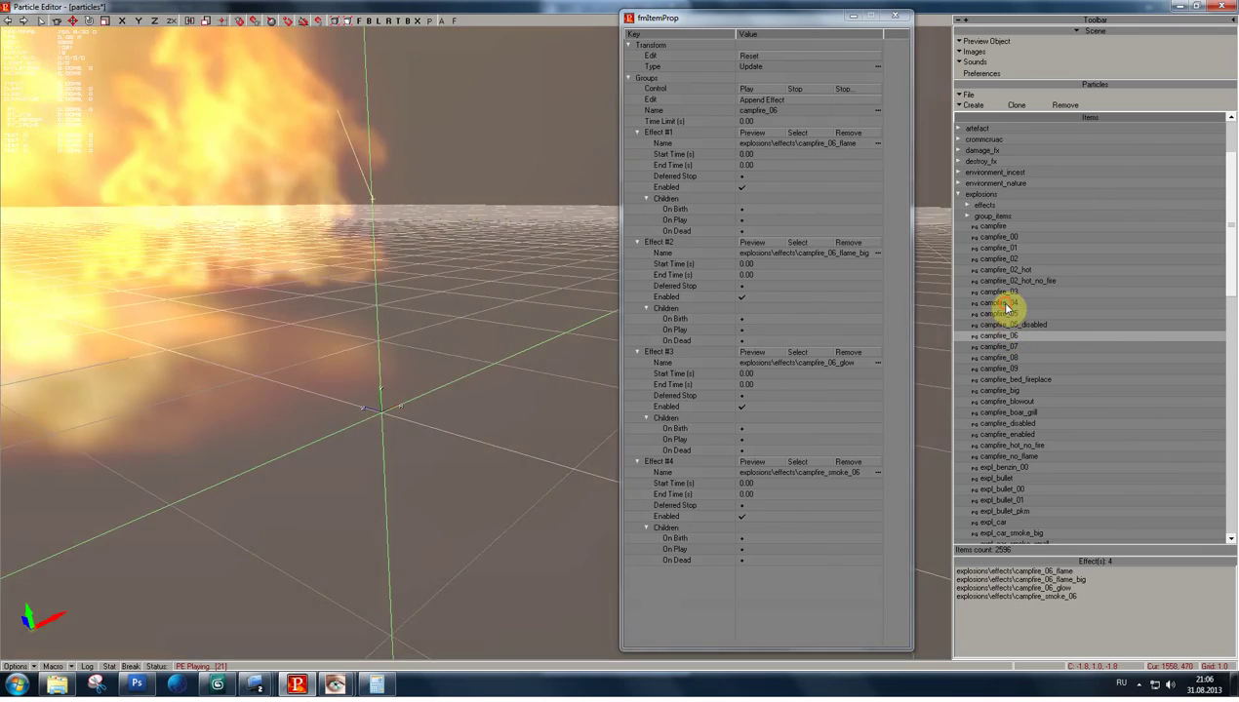
pyautogui.click(1000, 302)
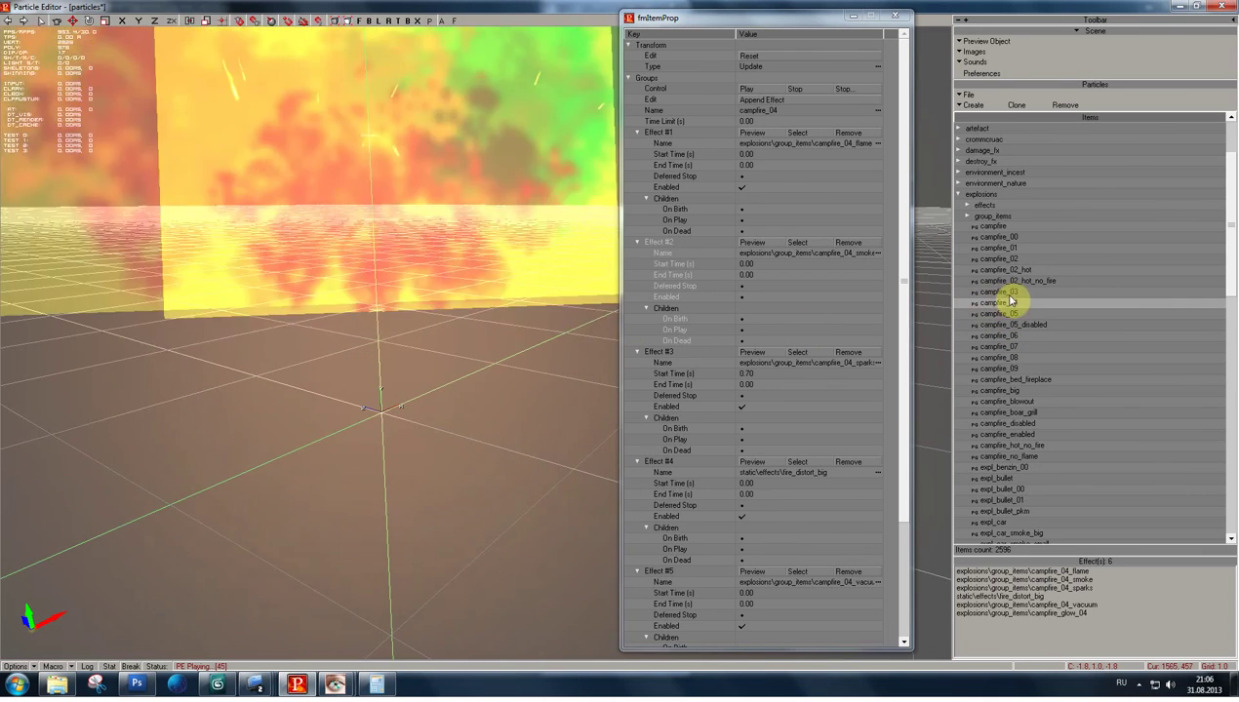
pyautogui.click(1007, 316)
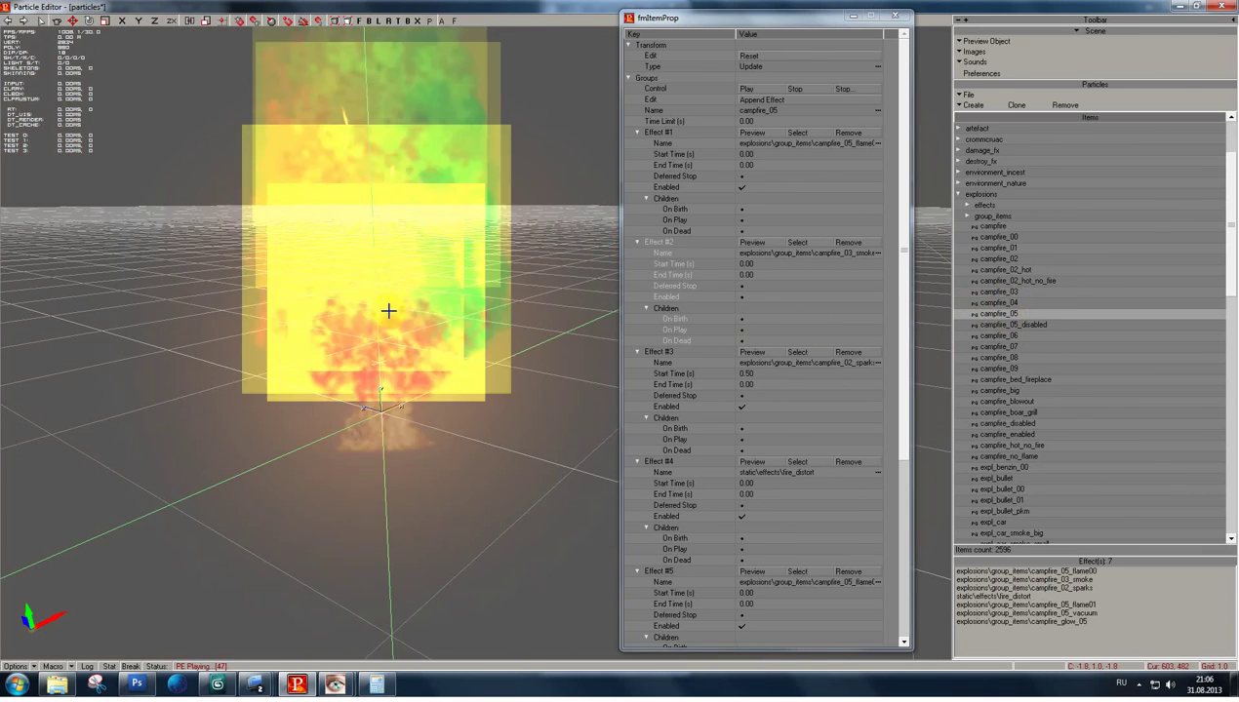
pyautogui.keyDown('shift'); pyautogui.moveTo(588, 470); pyautogui.dragTo(624, 459); pyautogui.keyUp('shift')
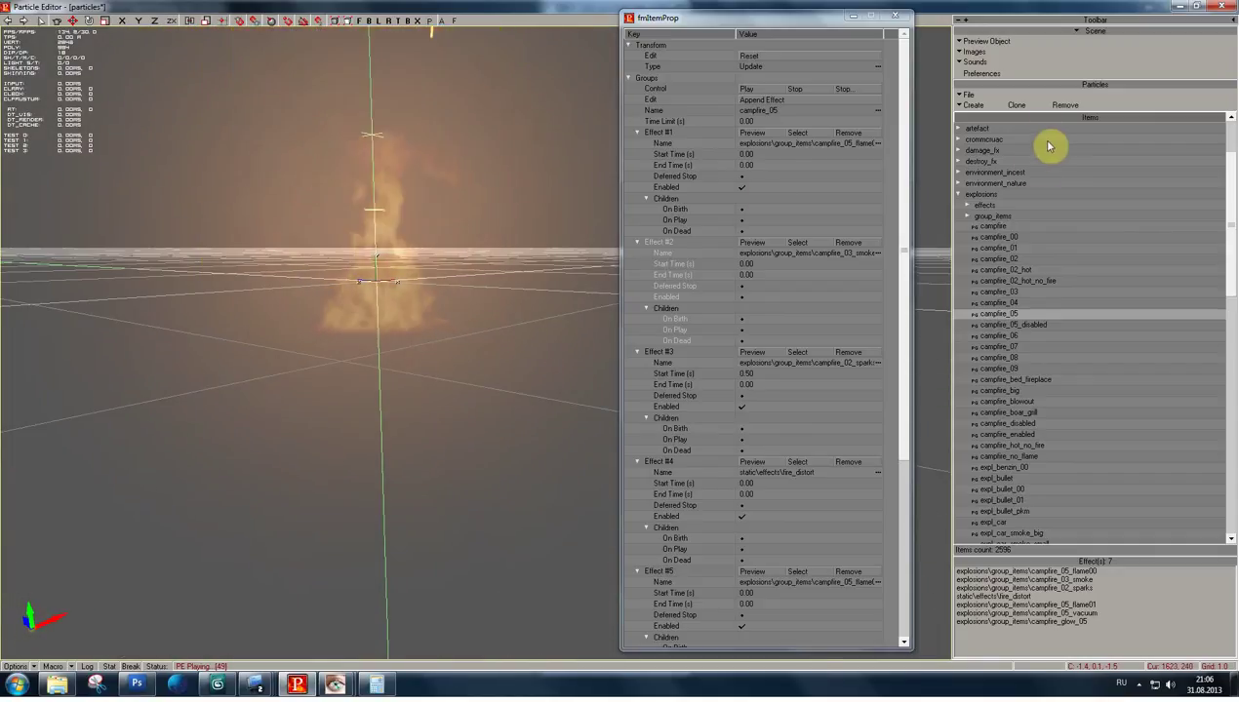
pyautogui.click(1019, 104)
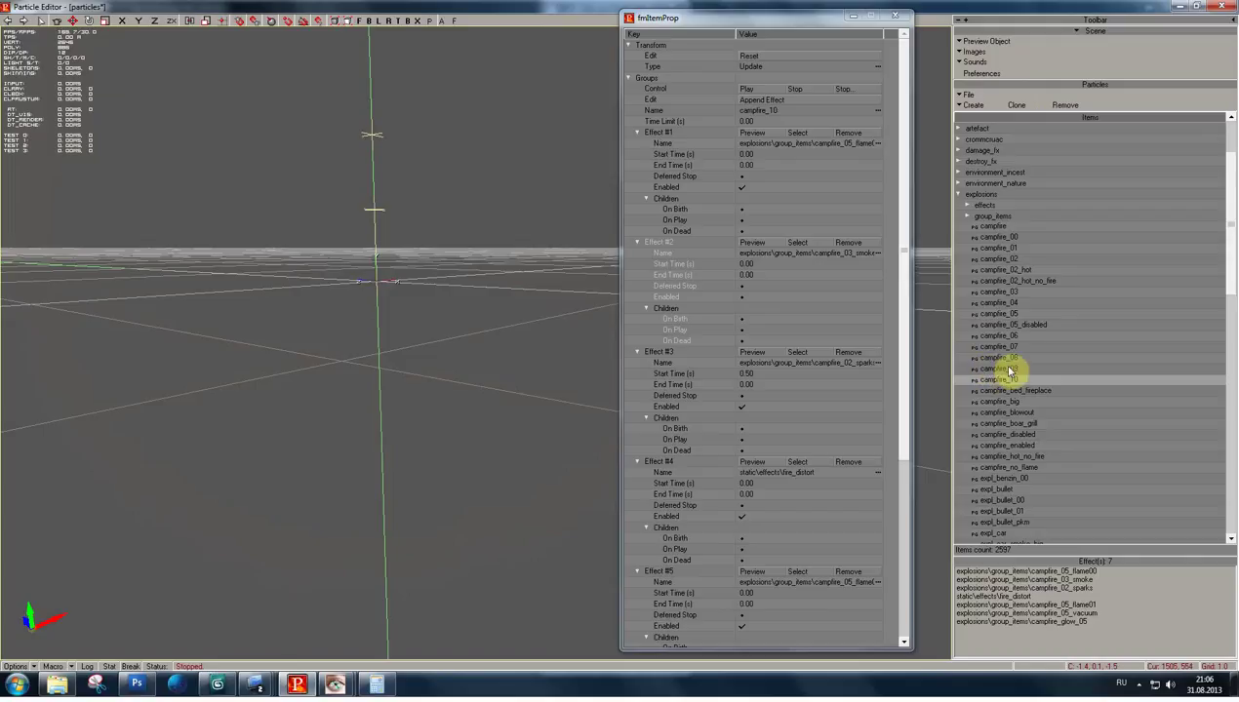
pyautogui.click(801, 110)
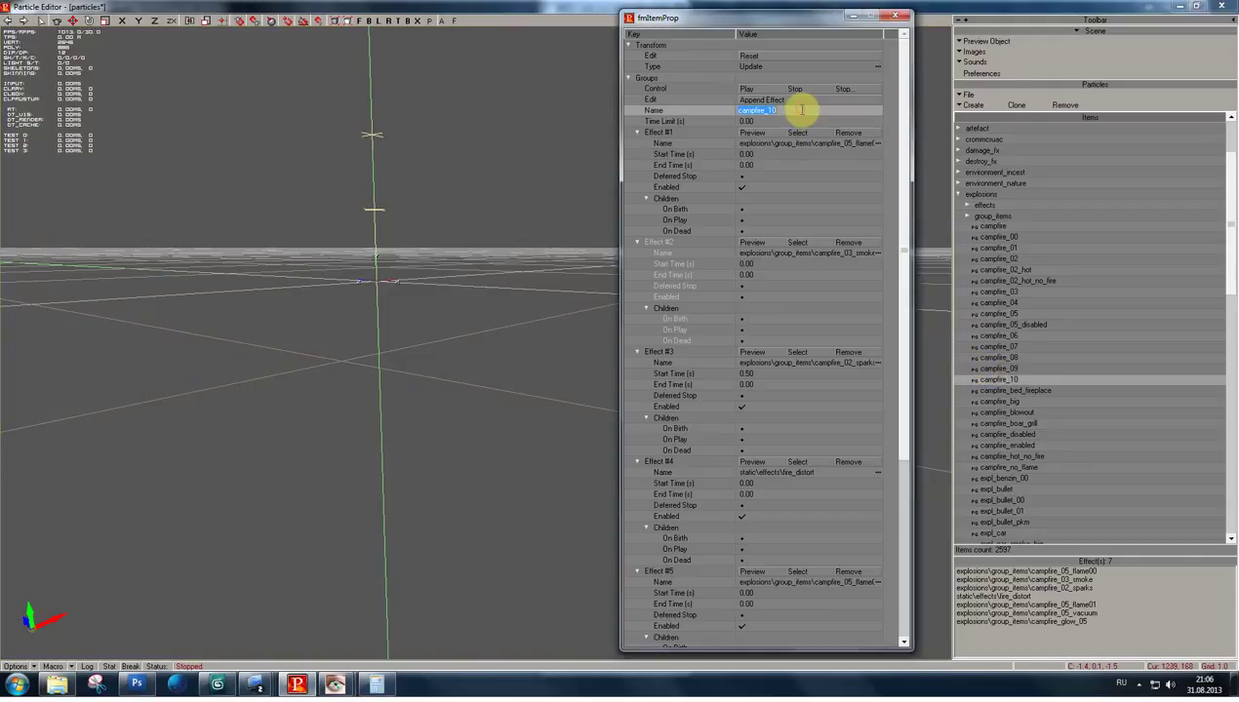
pyautogui.click(793, 122)
pyautogui.click(760, 136)
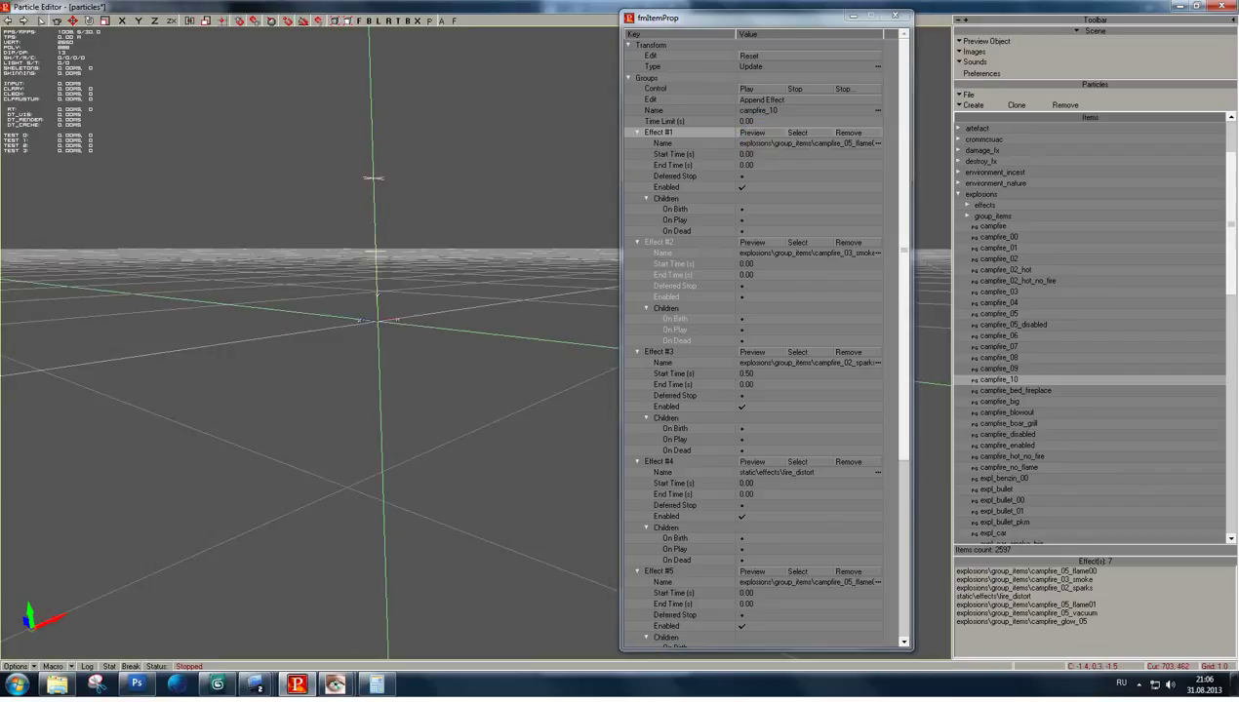
pyautogui.click(753, 137)
pyautogui.click(756, 244)
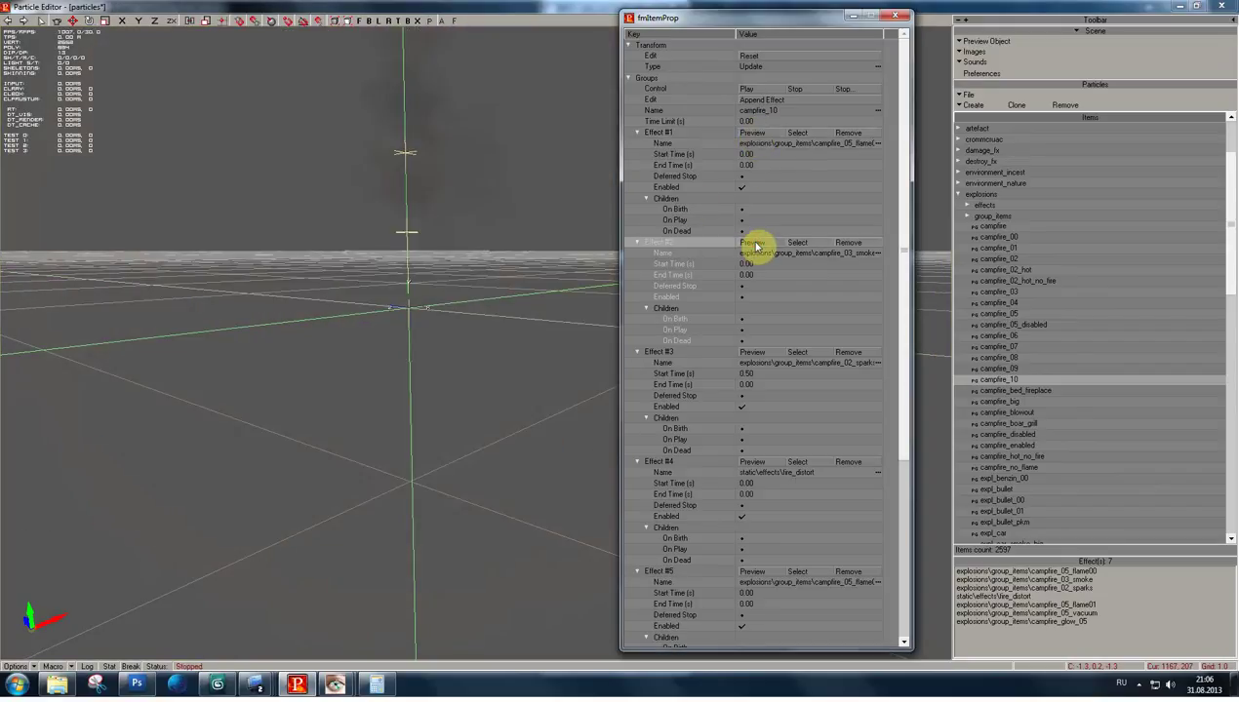
pyautogui.click(755, 352)
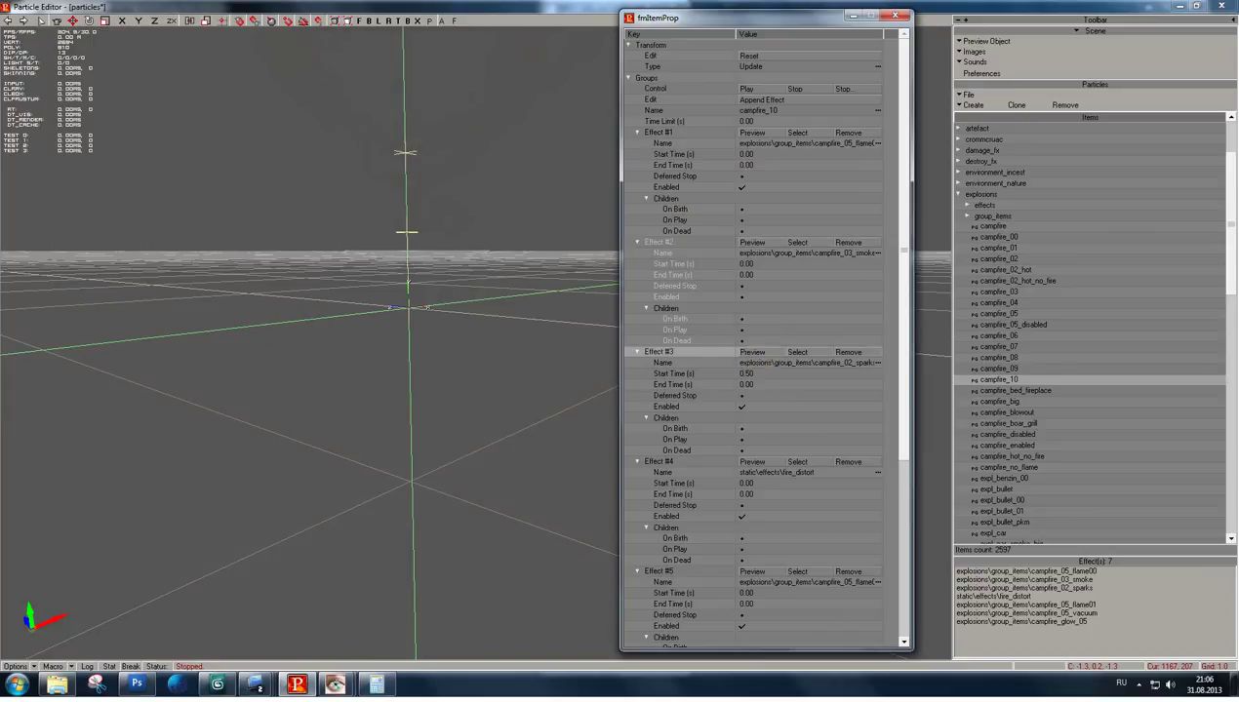
pyautogui.click(765, 138)
pyautogui.click(796, 146)
# - Swap campfire_10's Effect #1 to campfire_02_flame and open that effect's properties
pyautogui.click(797, 134)
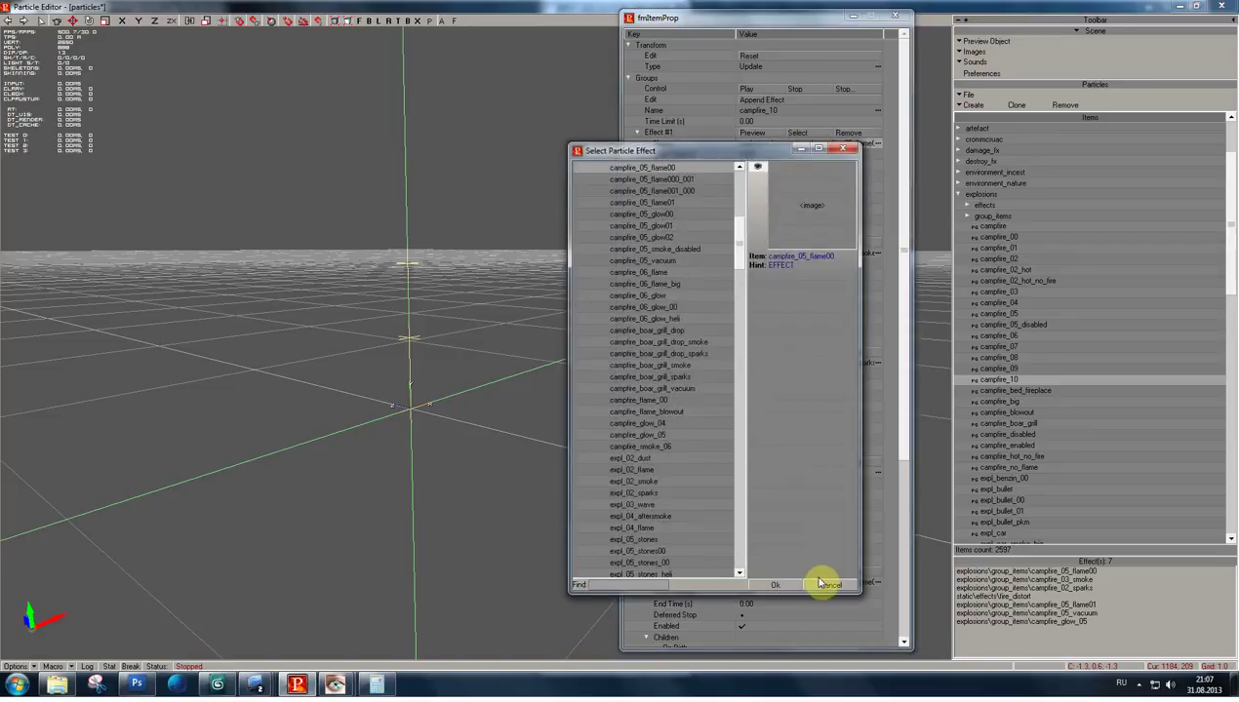
pyautogui.click(818, 587)
pyautogui.click(770, 146)
pyautogui.scroll(1, 688, 193)
pyautogui.scroll(2, 672, 195)
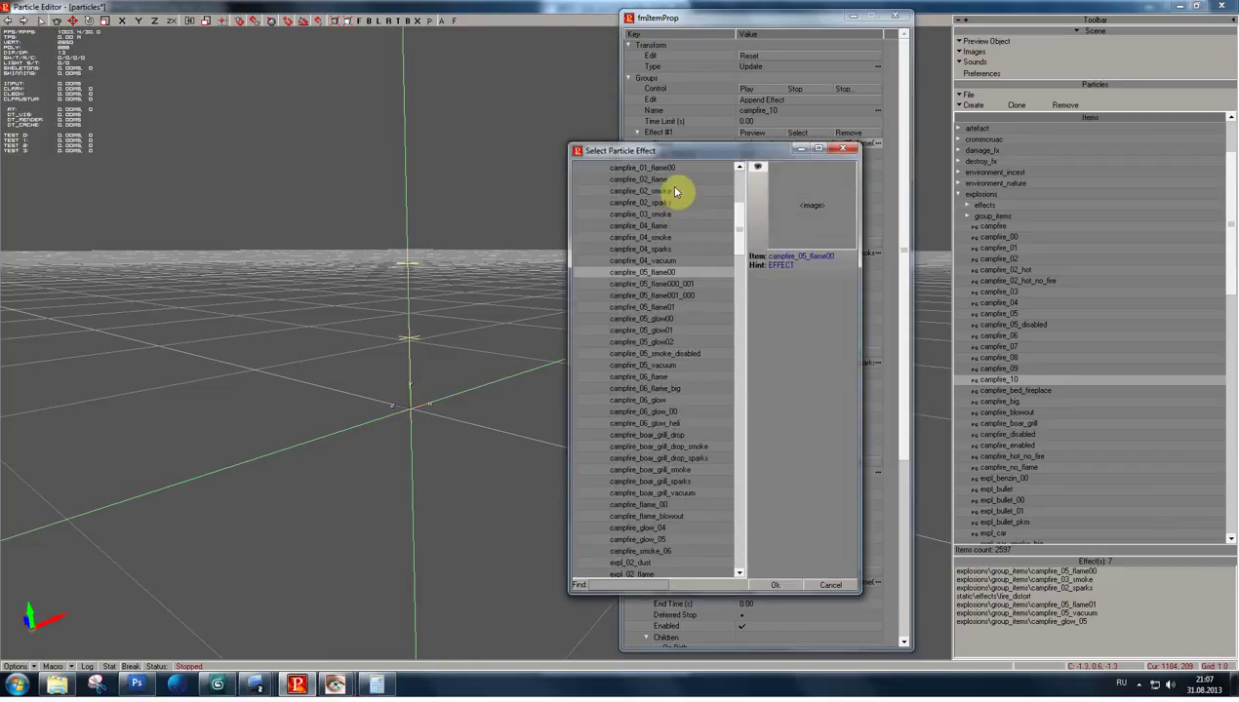
pyautogui.scroll(1, 670, 186)
pyautogui.click(670, 215)
pyautogui.click(770, 586)
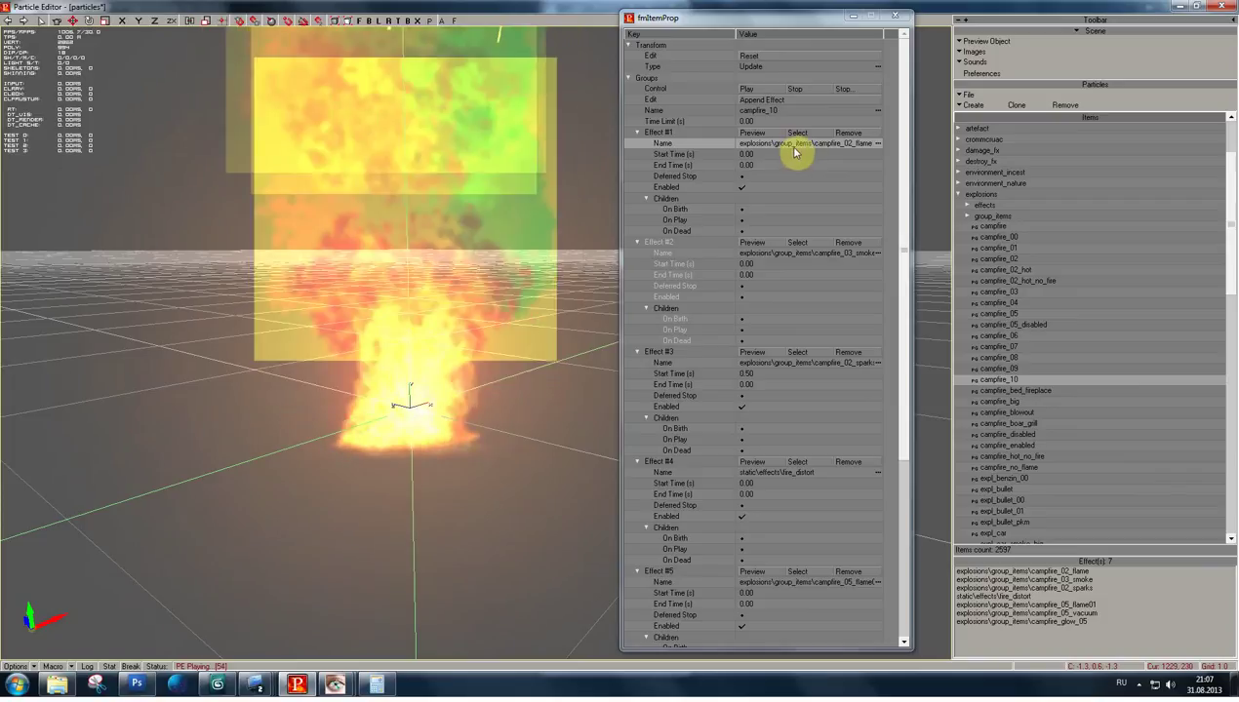
pyautogui.click(797, 134)
pyautogui.click(498, 360)
# - Preview campfire_02_smoke and campfire_04_flame, then return to campfire_02_flame
pyautogui.click(1059, 293)
pyautogui.click(1050, 327)
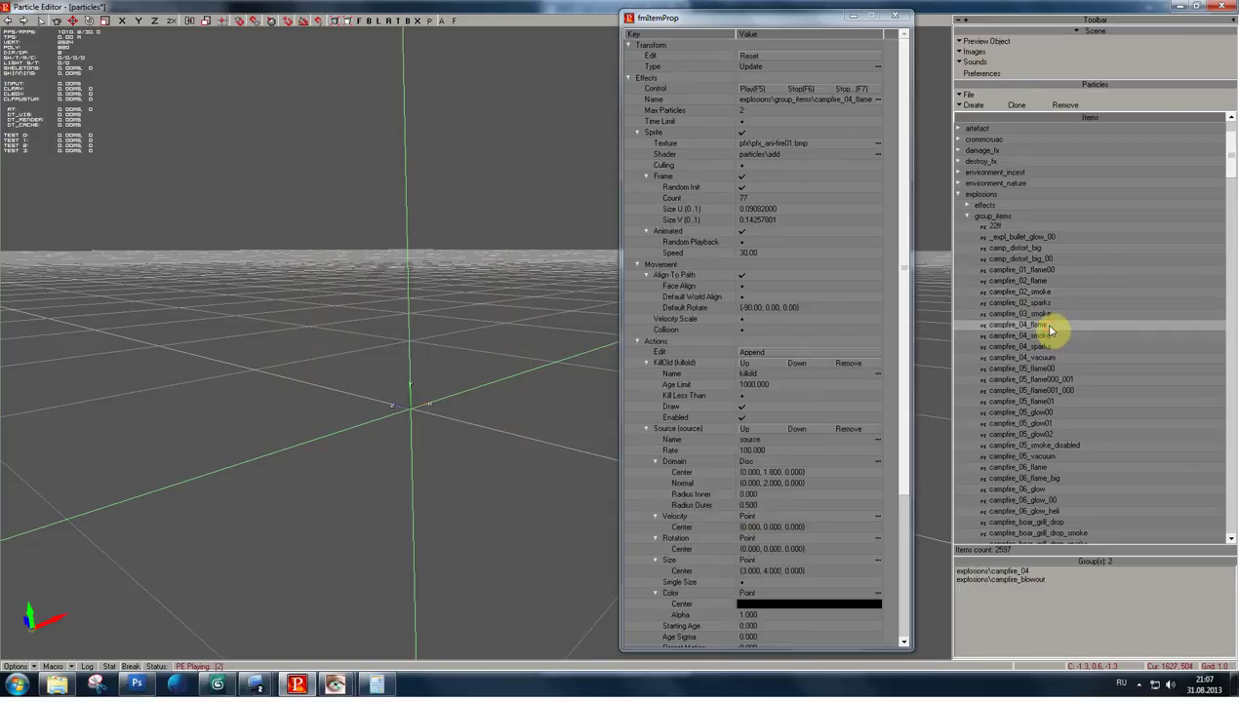
pyautogui.keyDown('shift'); pyautogui.moveTo(390, 335); pyautogui.dragTo(345, 317); pyautogui.keyUp('shift')
pyautogui.keyDown('shift'); pyautogui.moveTo(474, 342); pyautogui.dragTo(489, 344); pyautogui.keyUp('shift')
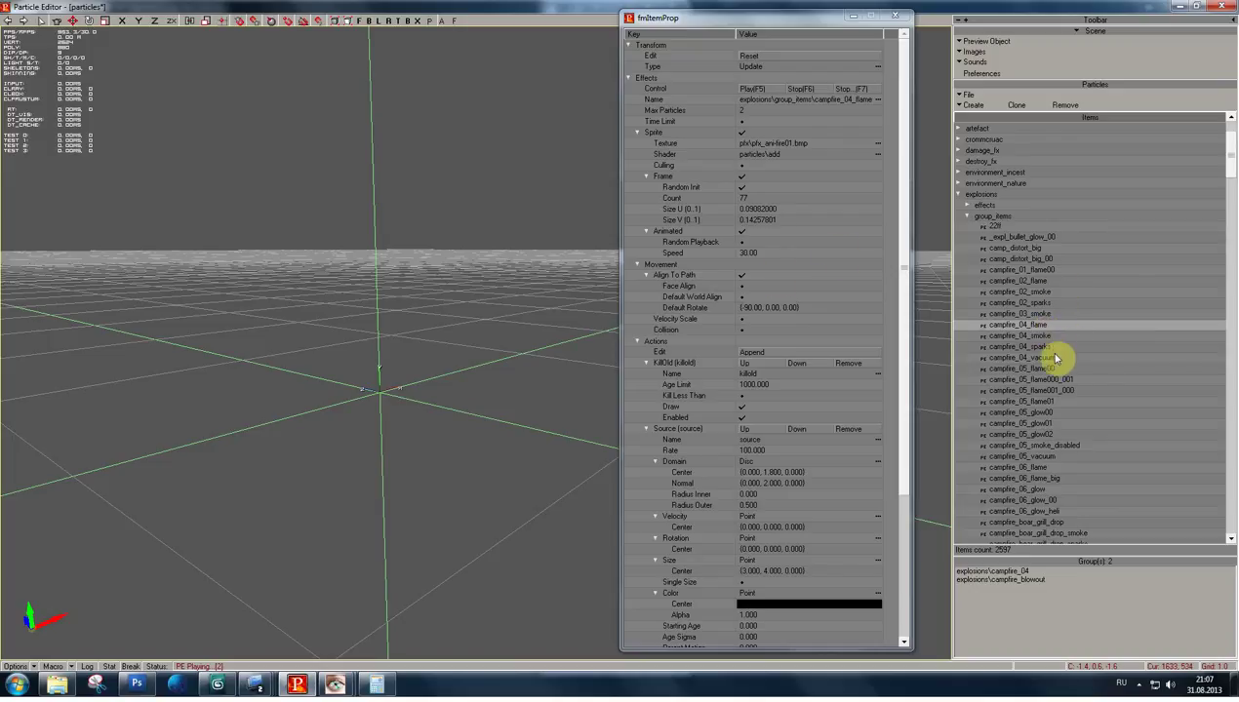
pyautogui.click(1047, 282)
# - Step through the campfire_05 flame and glow effects, campfire_06 effects and campfire_flame_00
pyautogui.click(1059, 412)
pyautogui.click(1050, 370)
pyautogui.click(1051, 378)
pyautogui.click(1047, 379)
pyautogui.click(1051, 390)
pyautogui.click(1054, 401)
pyautogui.click(1053, 412)
pyautogui.click(1053, 424)
pyautogui.click(1054, 435)
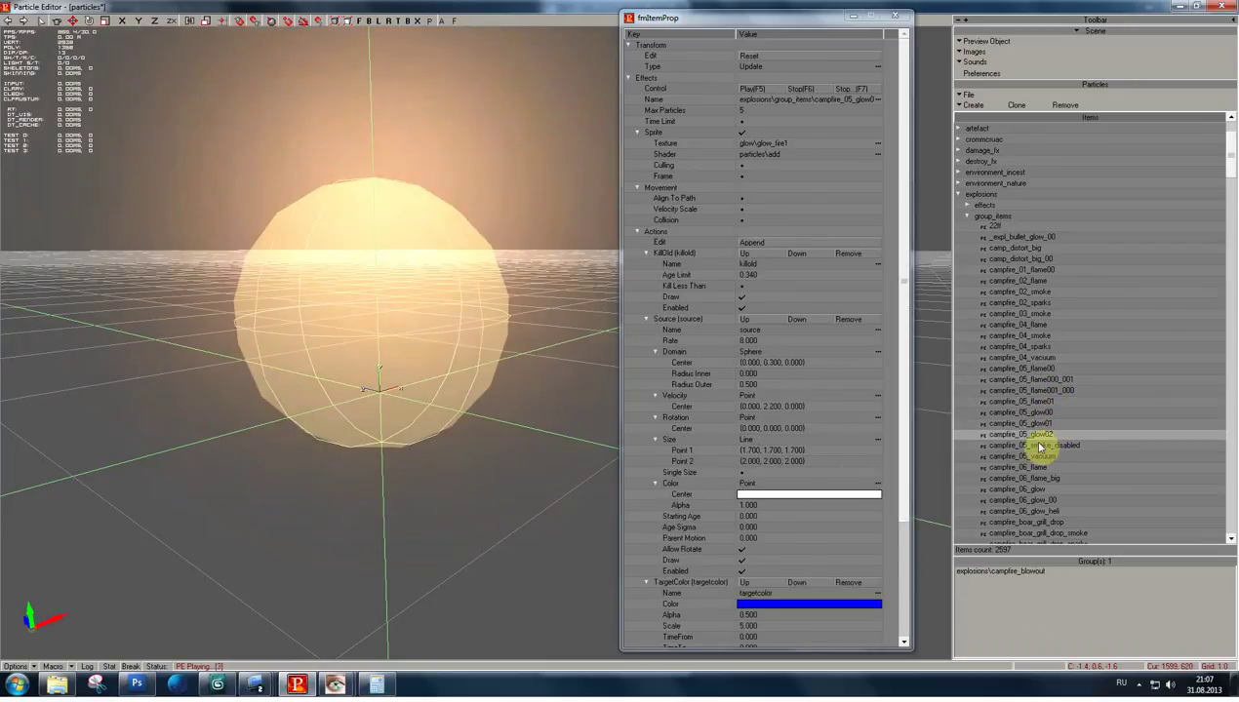
pyautogui.click(1039, 467)
pyautogui.click(1047, 489)
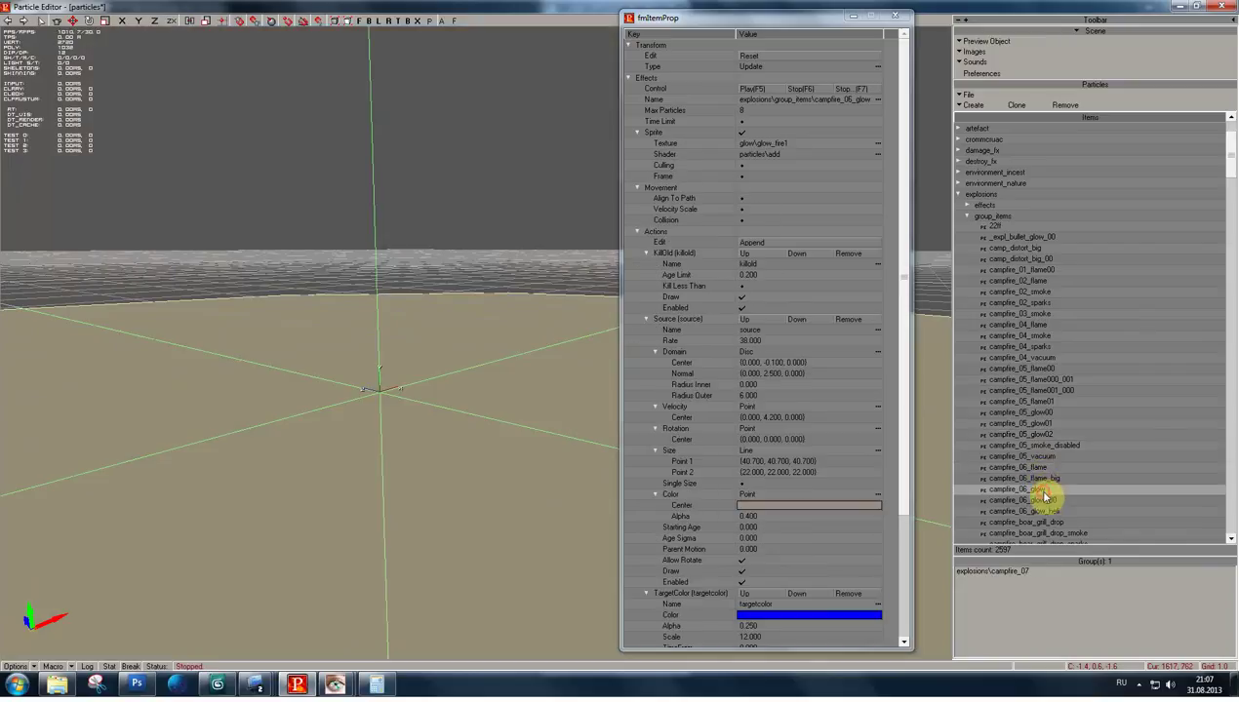
pyautogui.scroll(-3, 1034, 331)
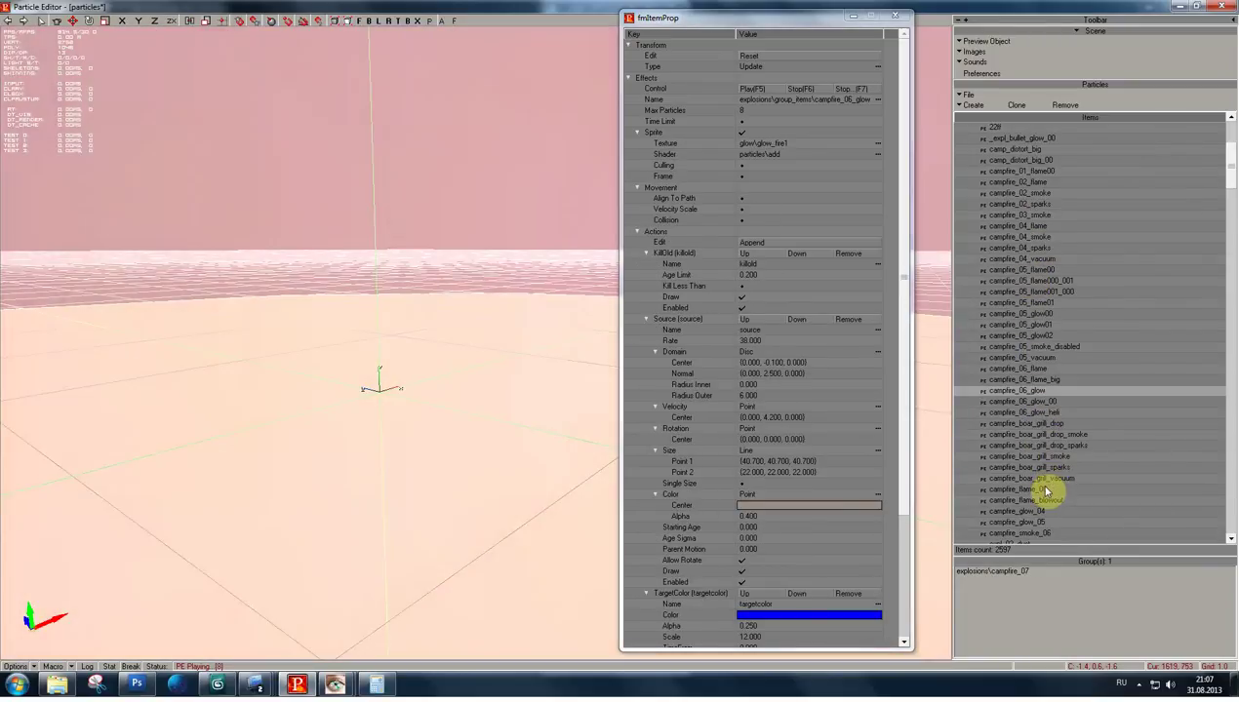
pyautogui.click(1046, 489)
pyautogui.keyDown('shift'); pyautogui.moveTo(459, 409); pyautogui.dragTo(486, 398); pyautogui.keyUp('shift')
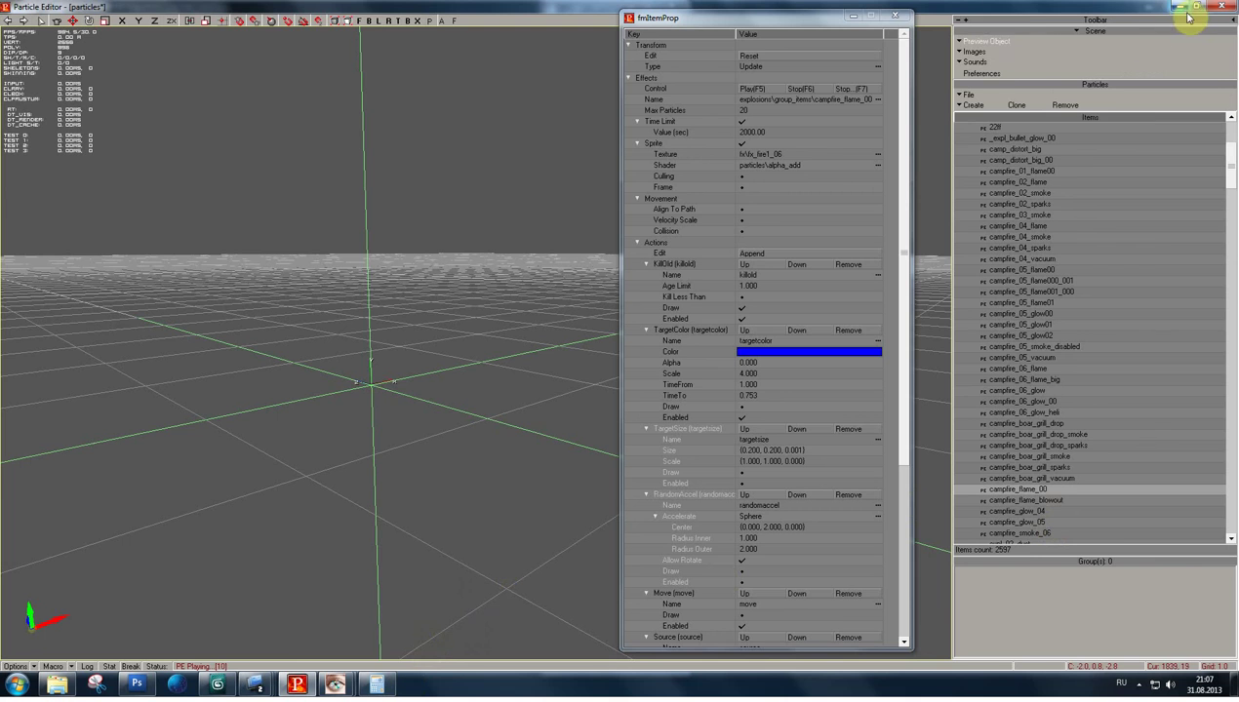
# - Close both WTV flame texture viewers and bring the editor back up
pyautogui.click(1174, 7)
pyautogui.click(1190, 7)
pyautogui.click(671, 6)
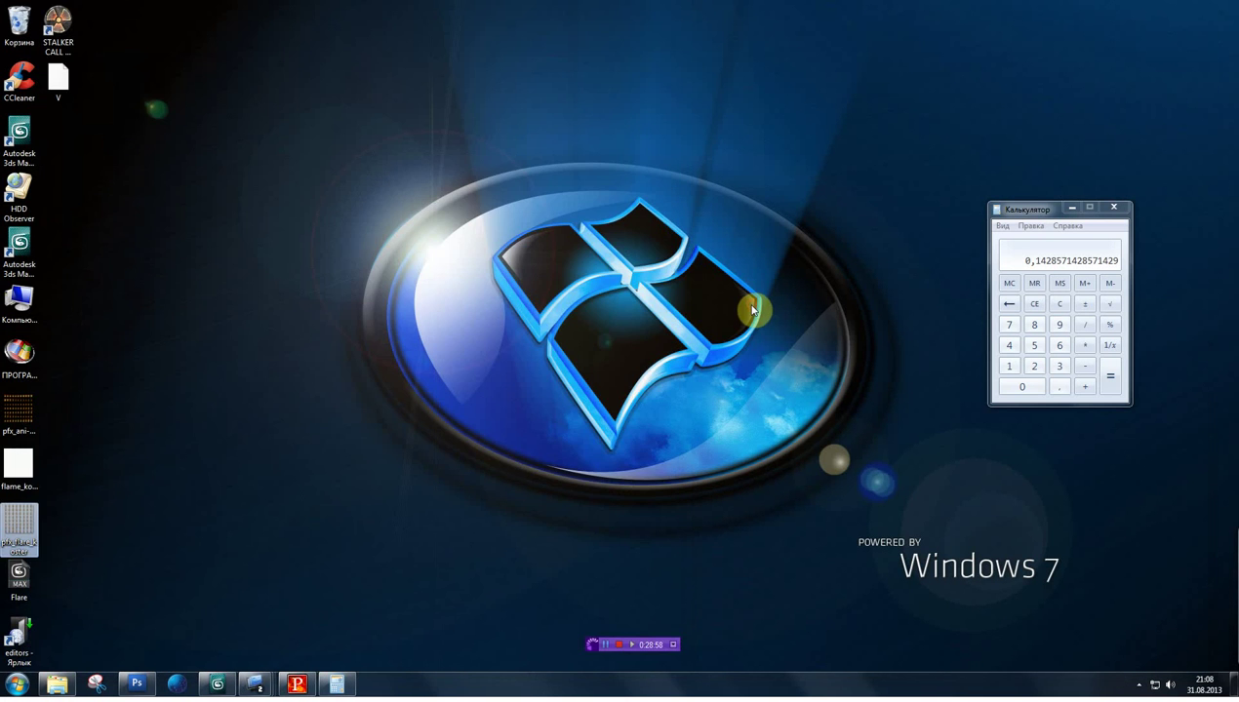
pyautogui.click(752, 310)
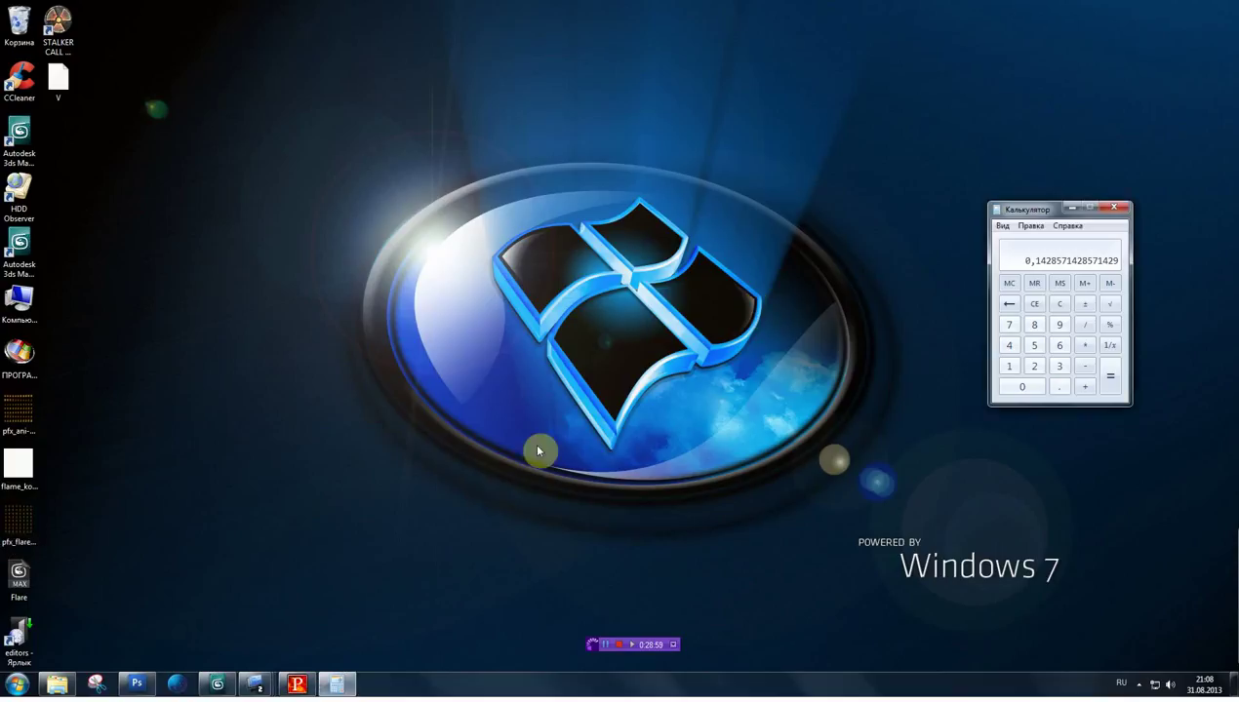
pyautogui.click(297, 684)
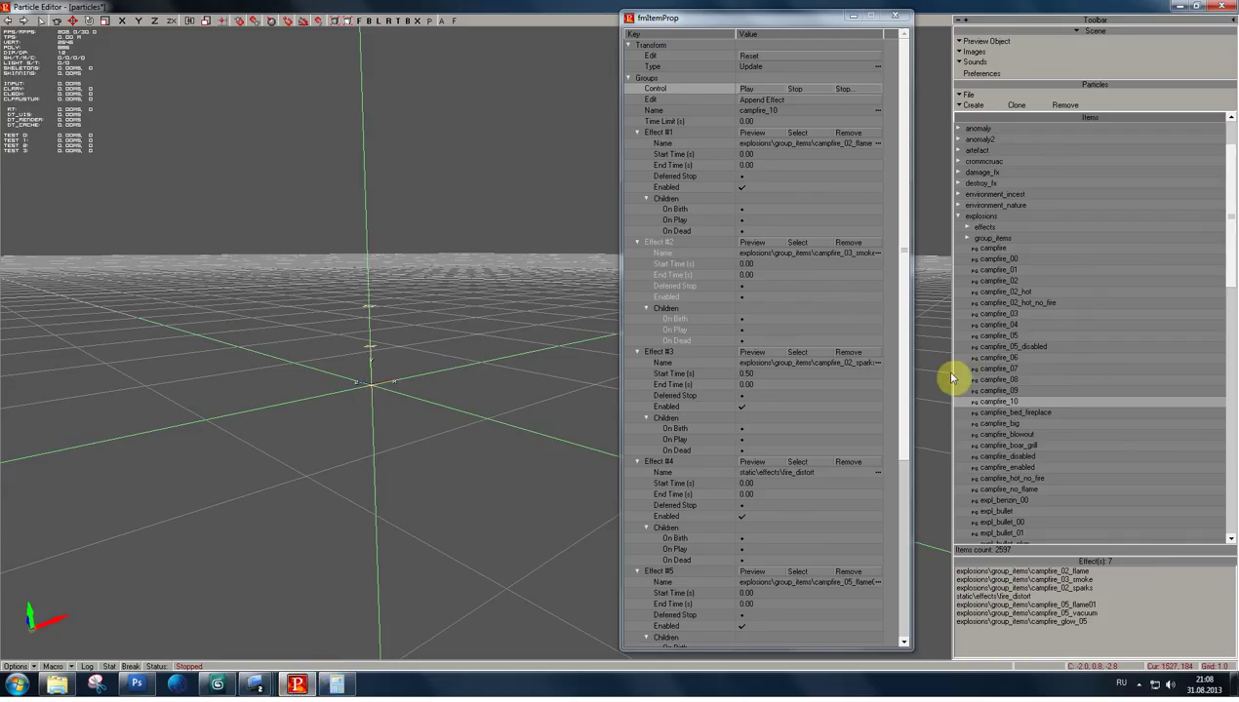
# - Point campfire_10's Effect #1 to explosions\effects\campfire_flame from the effect chooser
pyautogui.click(814, 146)
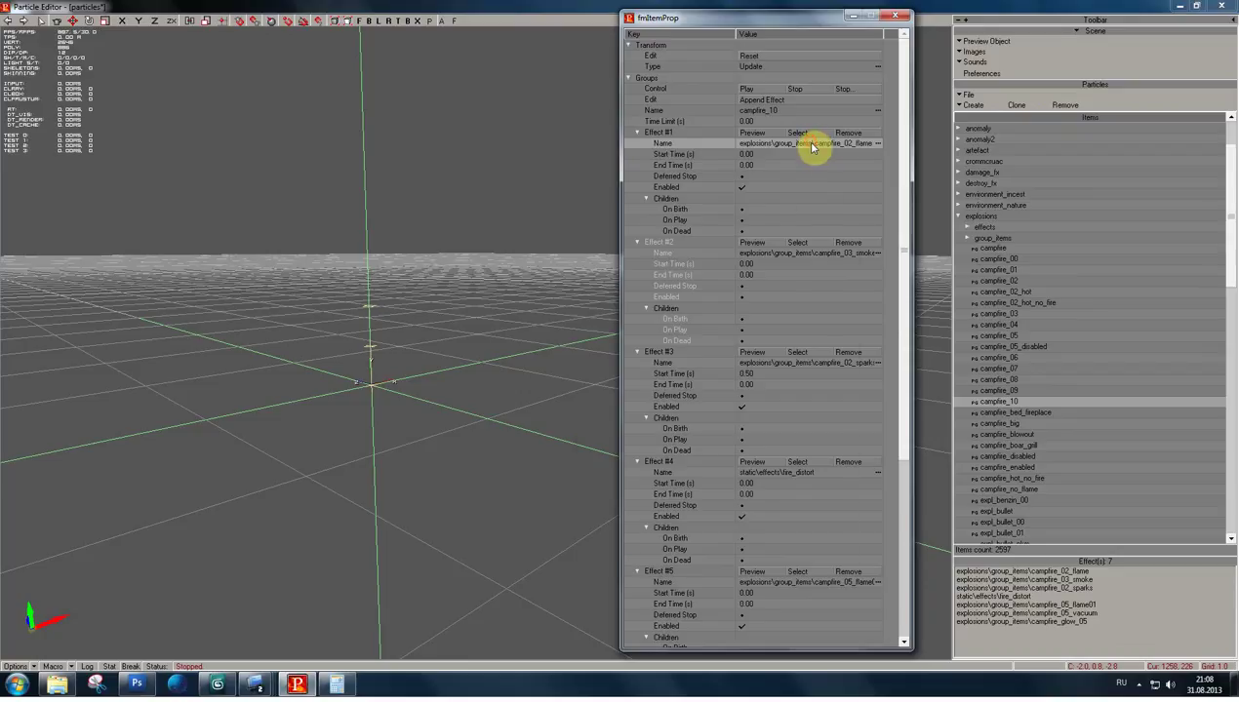
pyautogui.doubleClick(812, 146)
pyautogui.moveTo(733, 248); pyautogui.dragTo(741, 167)
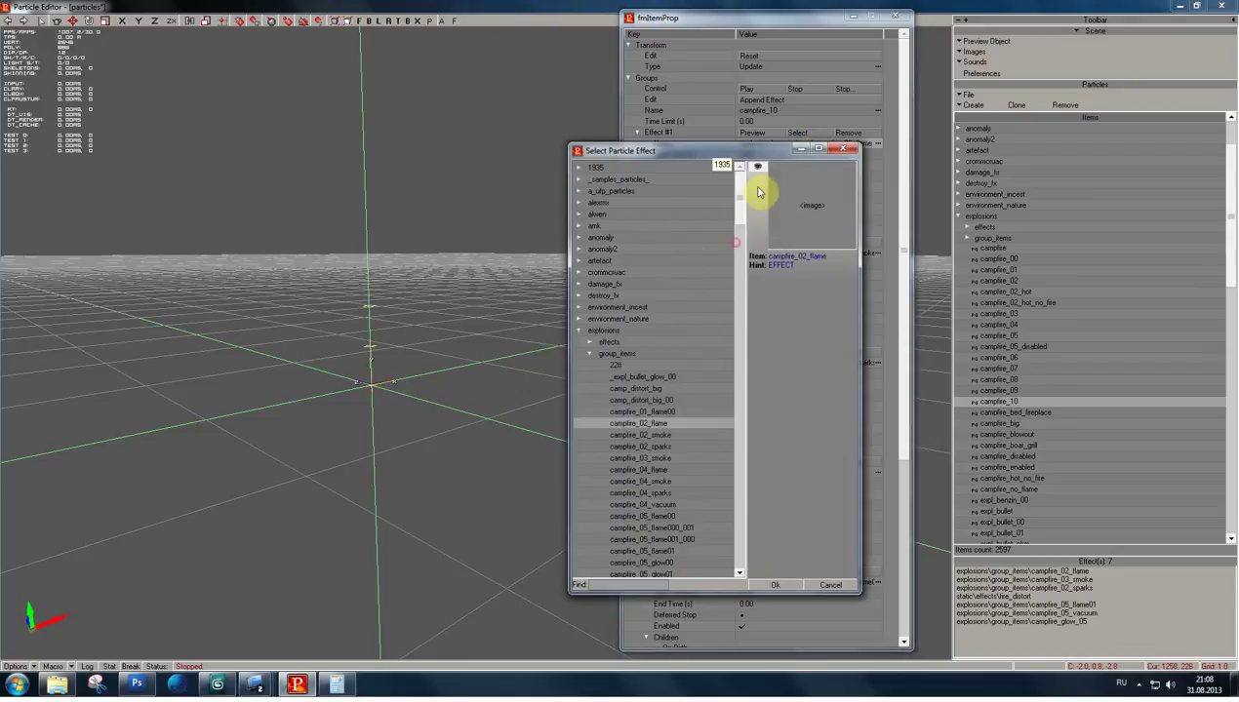
pyautogui.click(593, 354)
pyautogui.click(589, 342)
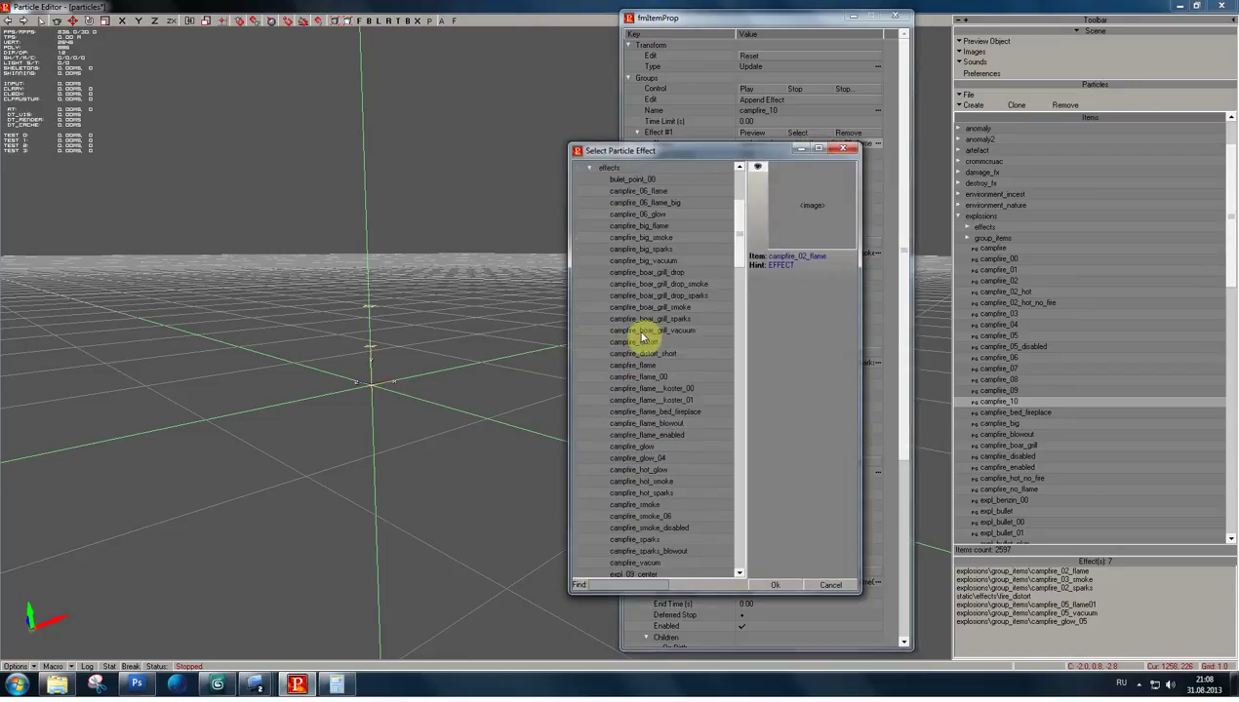
pyautogui.click(775, 586)
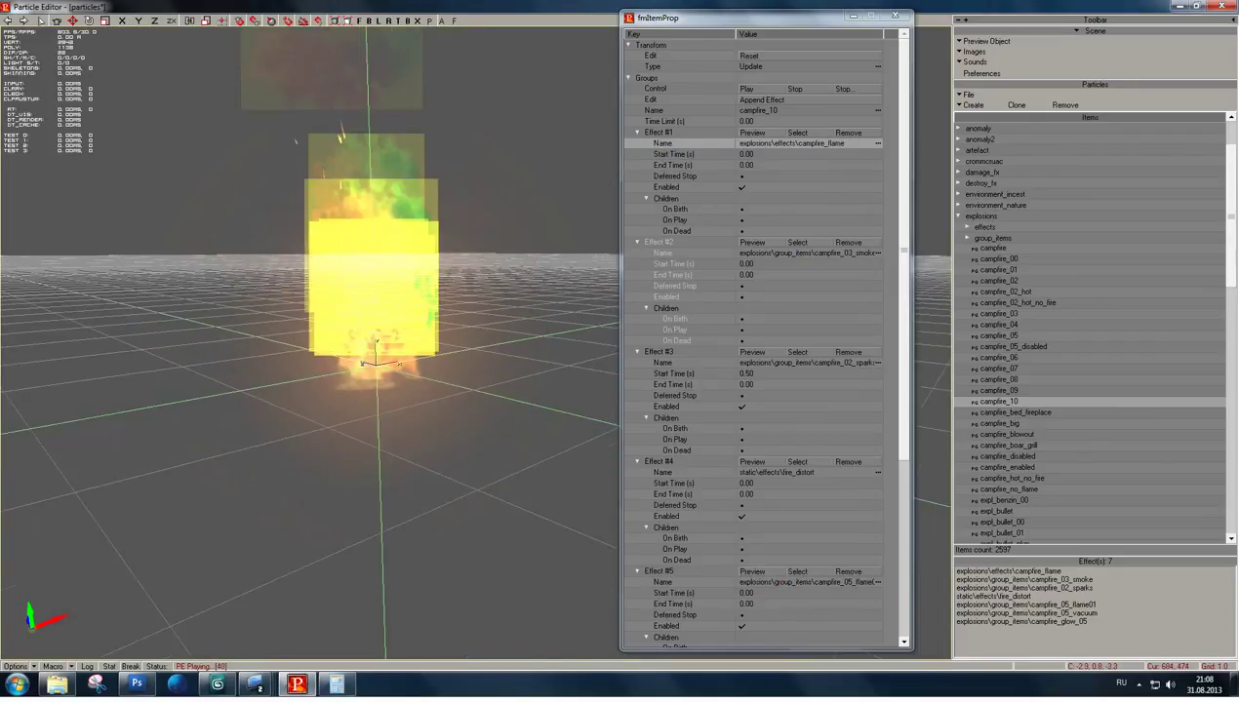
# - Orbit and zoom around the burning campfire_10 preview, then minimize the editor
pyautogui.moveTo(437, 304)
pyautogui.keyDown('shift'); pyautogui.mouseDown()
pyautogui.moveTo(419, 283)
pyautogui.moveTo(394, 410)
pyautogui.mouseUp(); pyautogui.keyUp('shift')
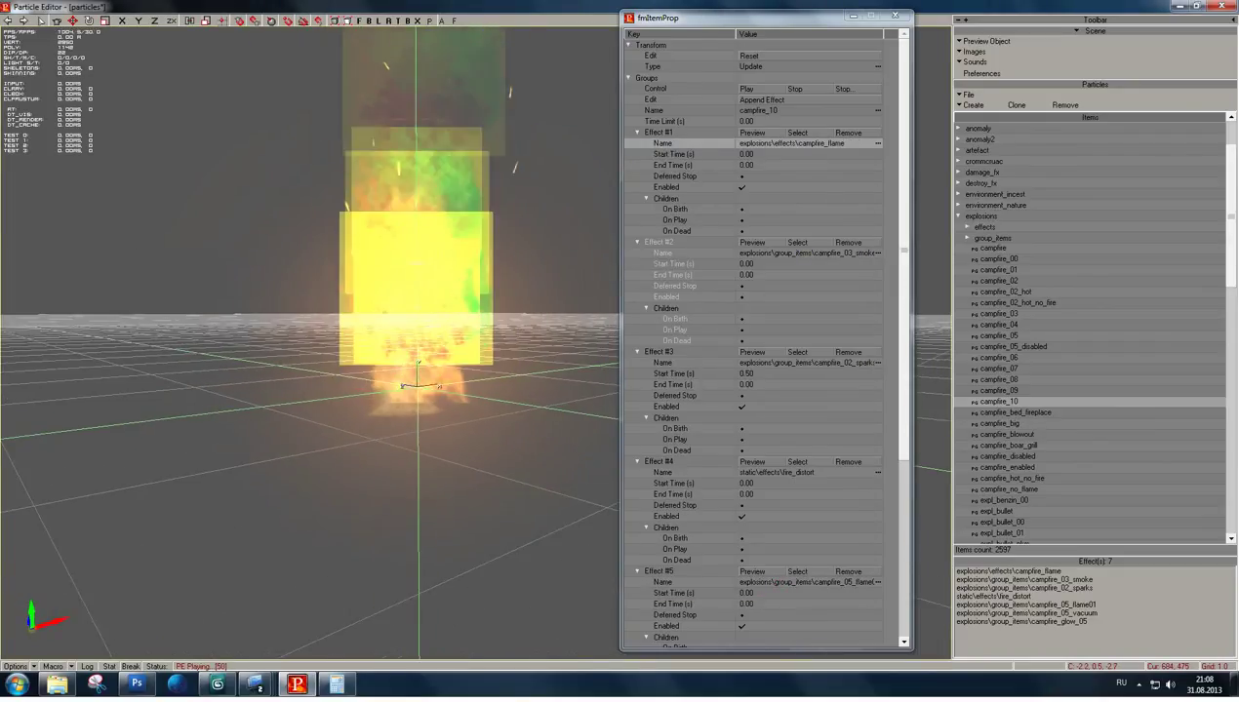
pyautogui.moveTo(441, 306)
pyautogui.keyDown('shift'); pyautogui.mouseDown()
pyautogui.moveTo(497, 285)
pyautogui.moveTo(476, 364)
pyautogui.moveTo(474, 337)
pyautogui.mouseUp(); pyautogui.keyUp('shift')
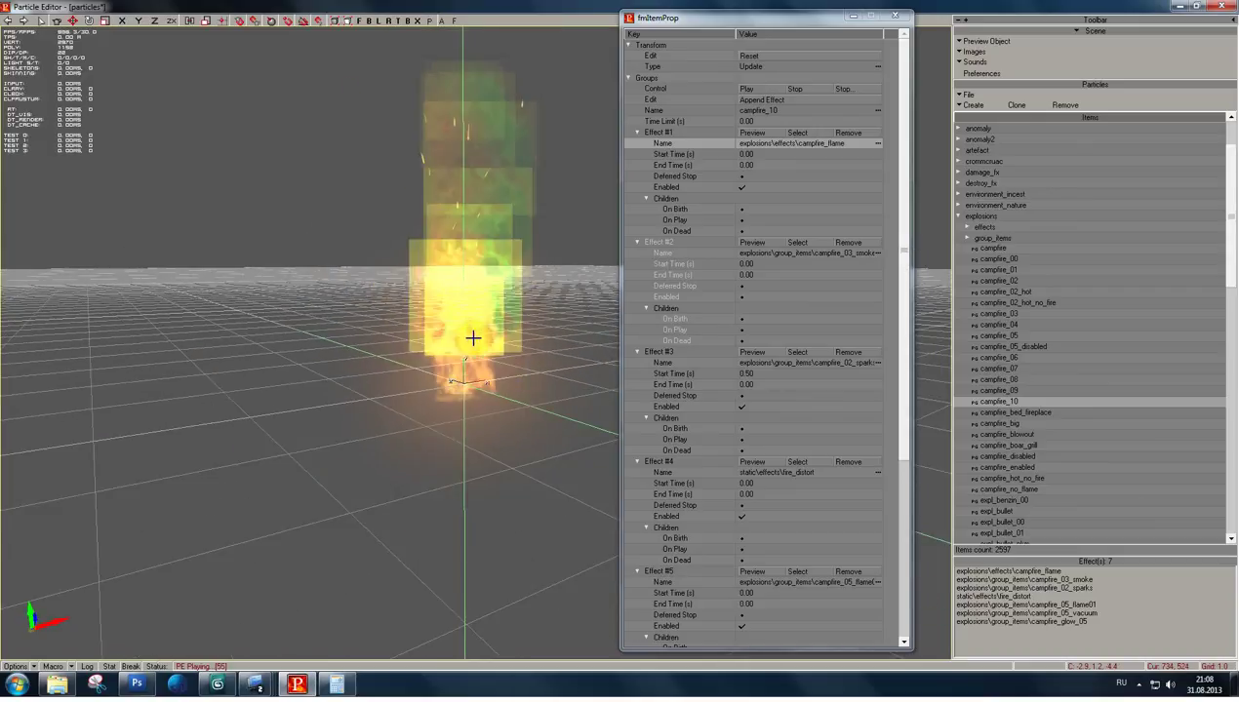
pyautogui.moveTo(871, 22)
pyautogui.mouseDown()
pyautogui.moveTo(909, 26)
pyautogui.moveTo(856, 26)
pyautogui.mouseUp()
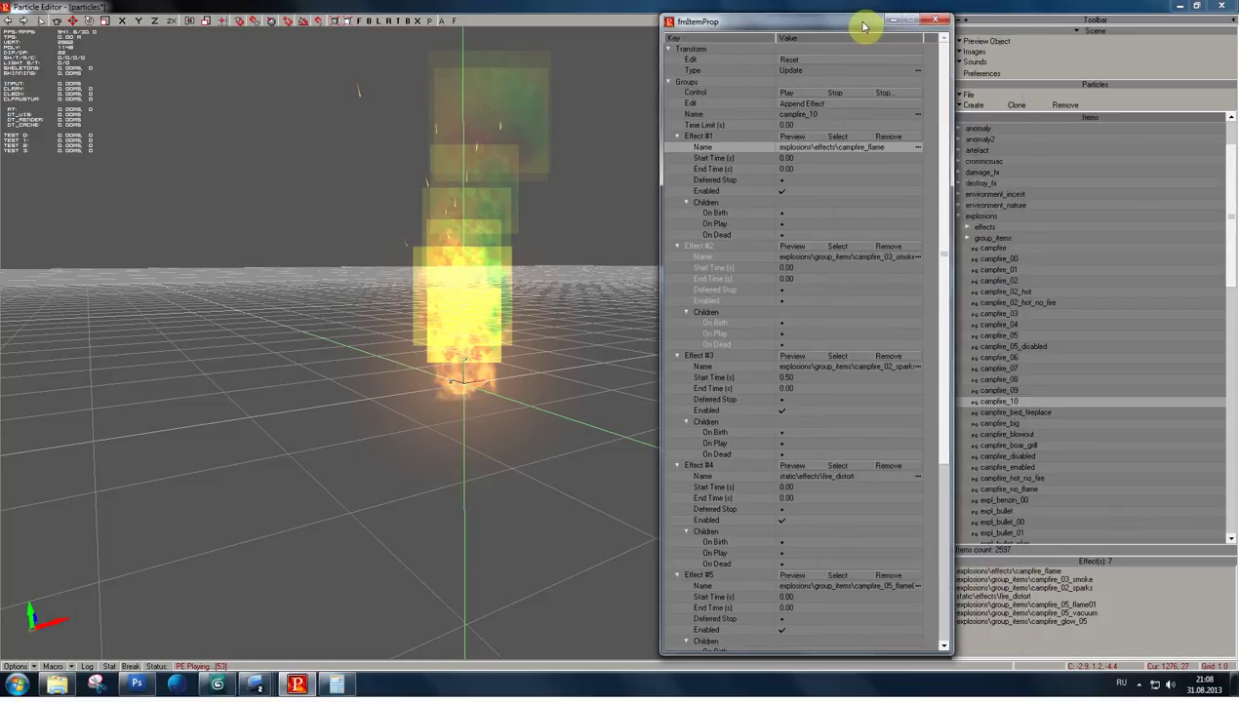
pyautogui.moveTo(545, 152); pyautogui.dragTo(499, 304)
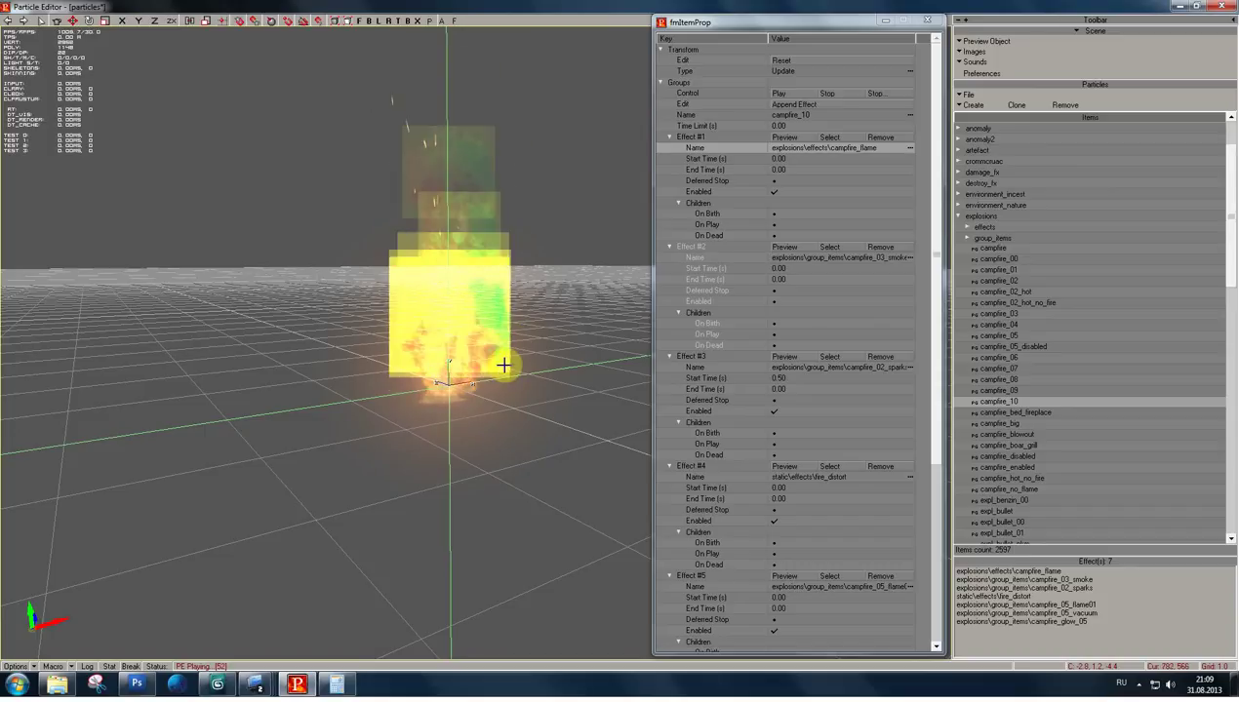
pyautogui.moveTo(396, 355); pyautogui.dragTo(371, 371)
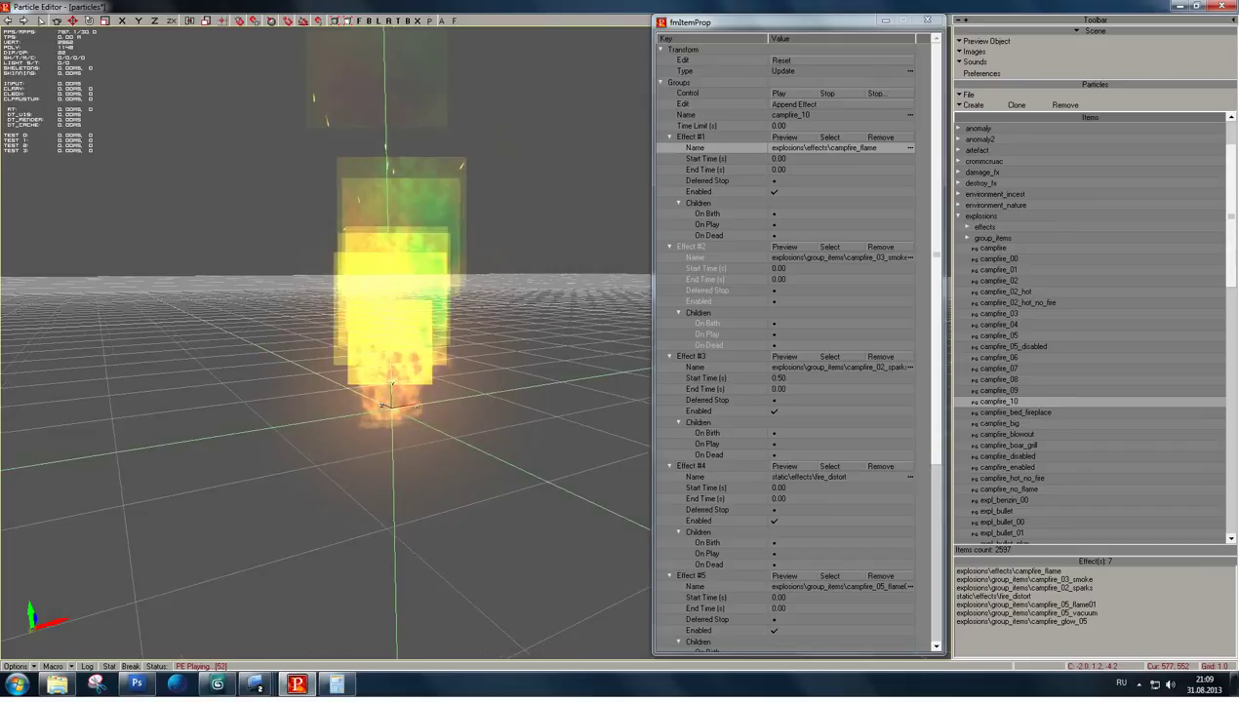
pyautogui.moveTo(387, 345)
pyautogui.mouseDown()
pyautogui.moveTo(387, 371)
pyautogui.moveTo(387, 333)
pyautogui.mouseUp()
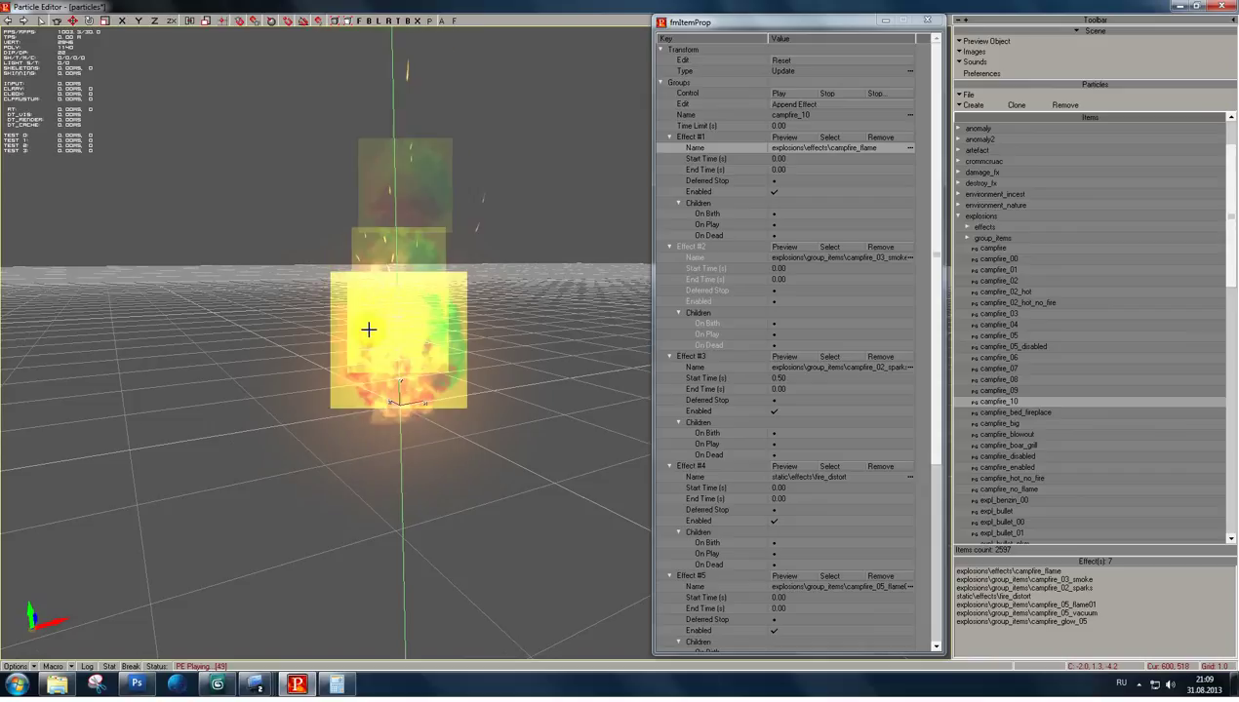
pyautogui.scroll(-1, 363, 314)
pyautogui.scroll(-1, 361, 310)
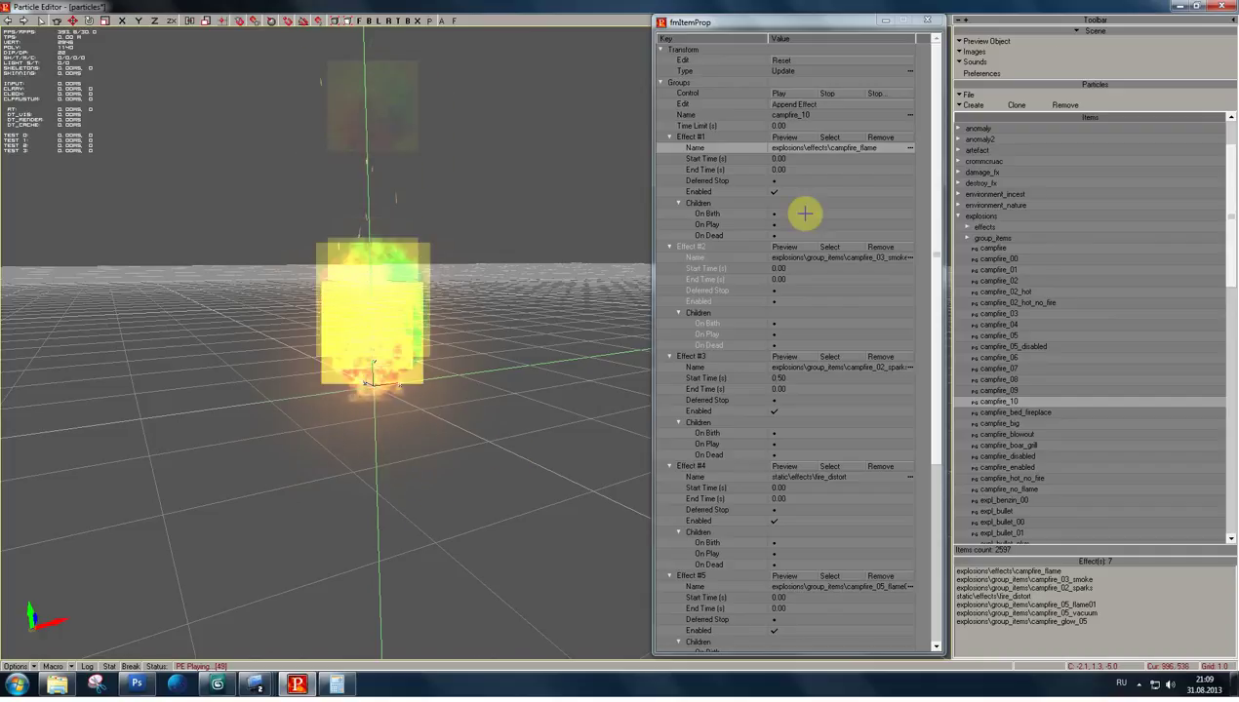
pyautogui.click(1178, 8)
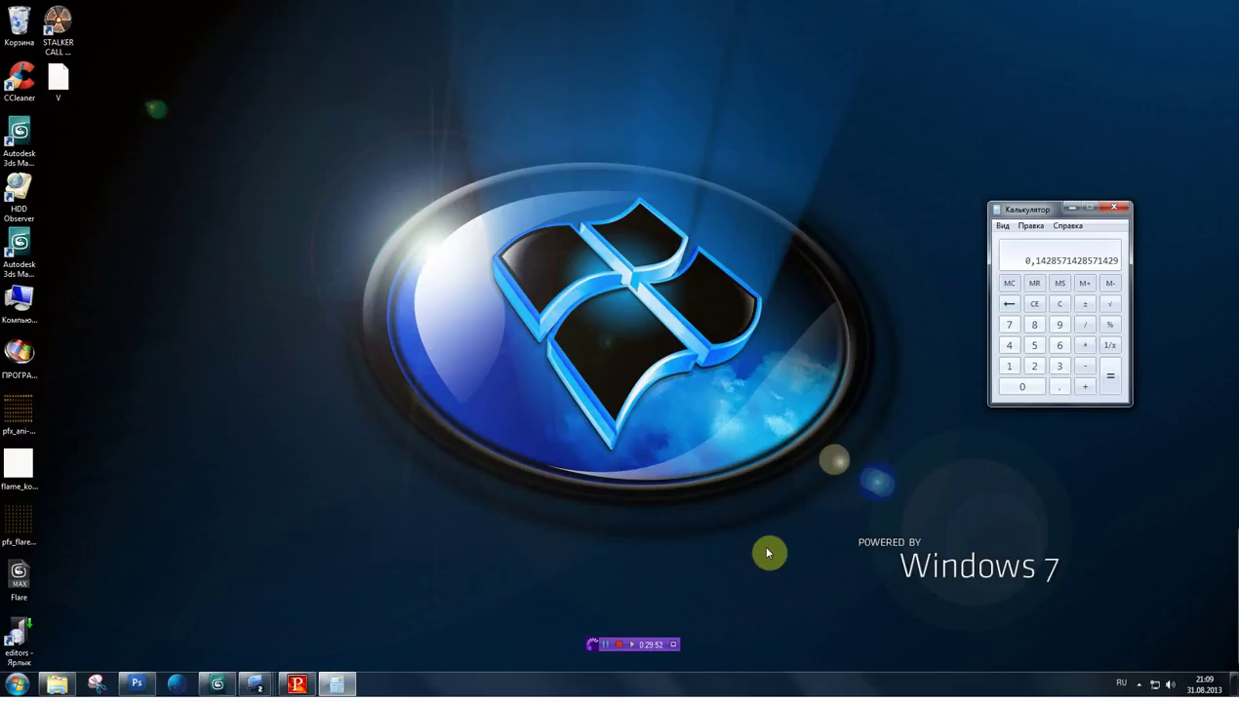